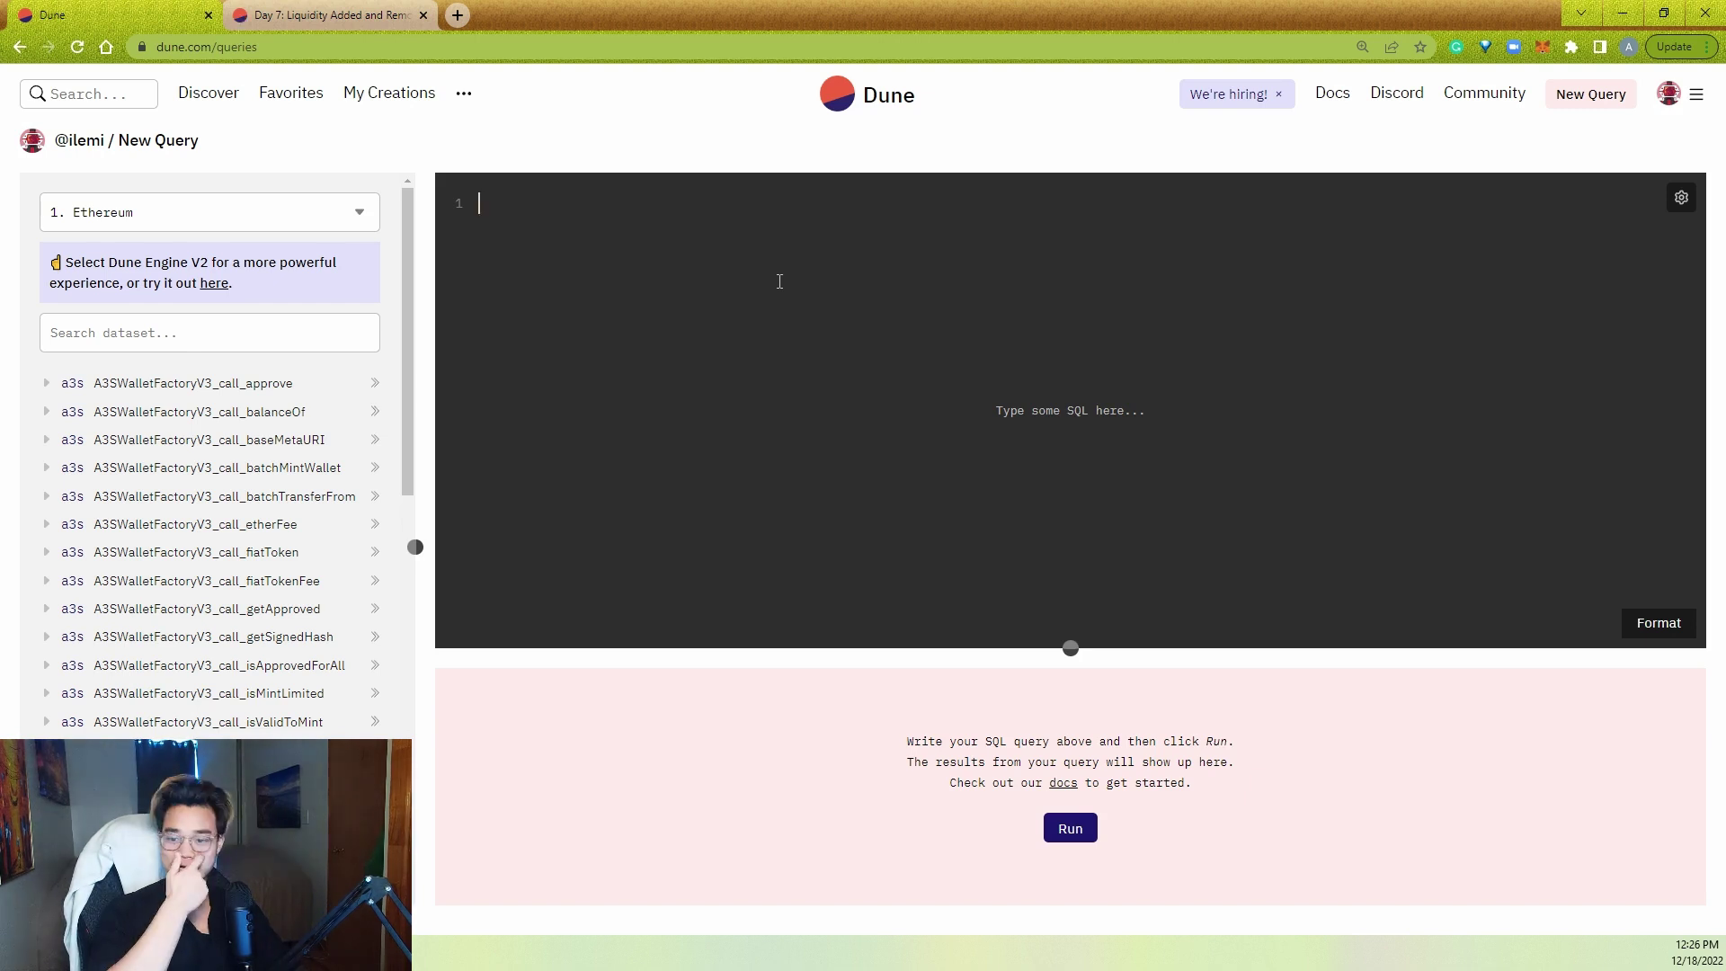
- Look over the Pair_evt_Mint and Pair_evt_Burn sections of the Day 7 liquidity query
left_click(328, 15)
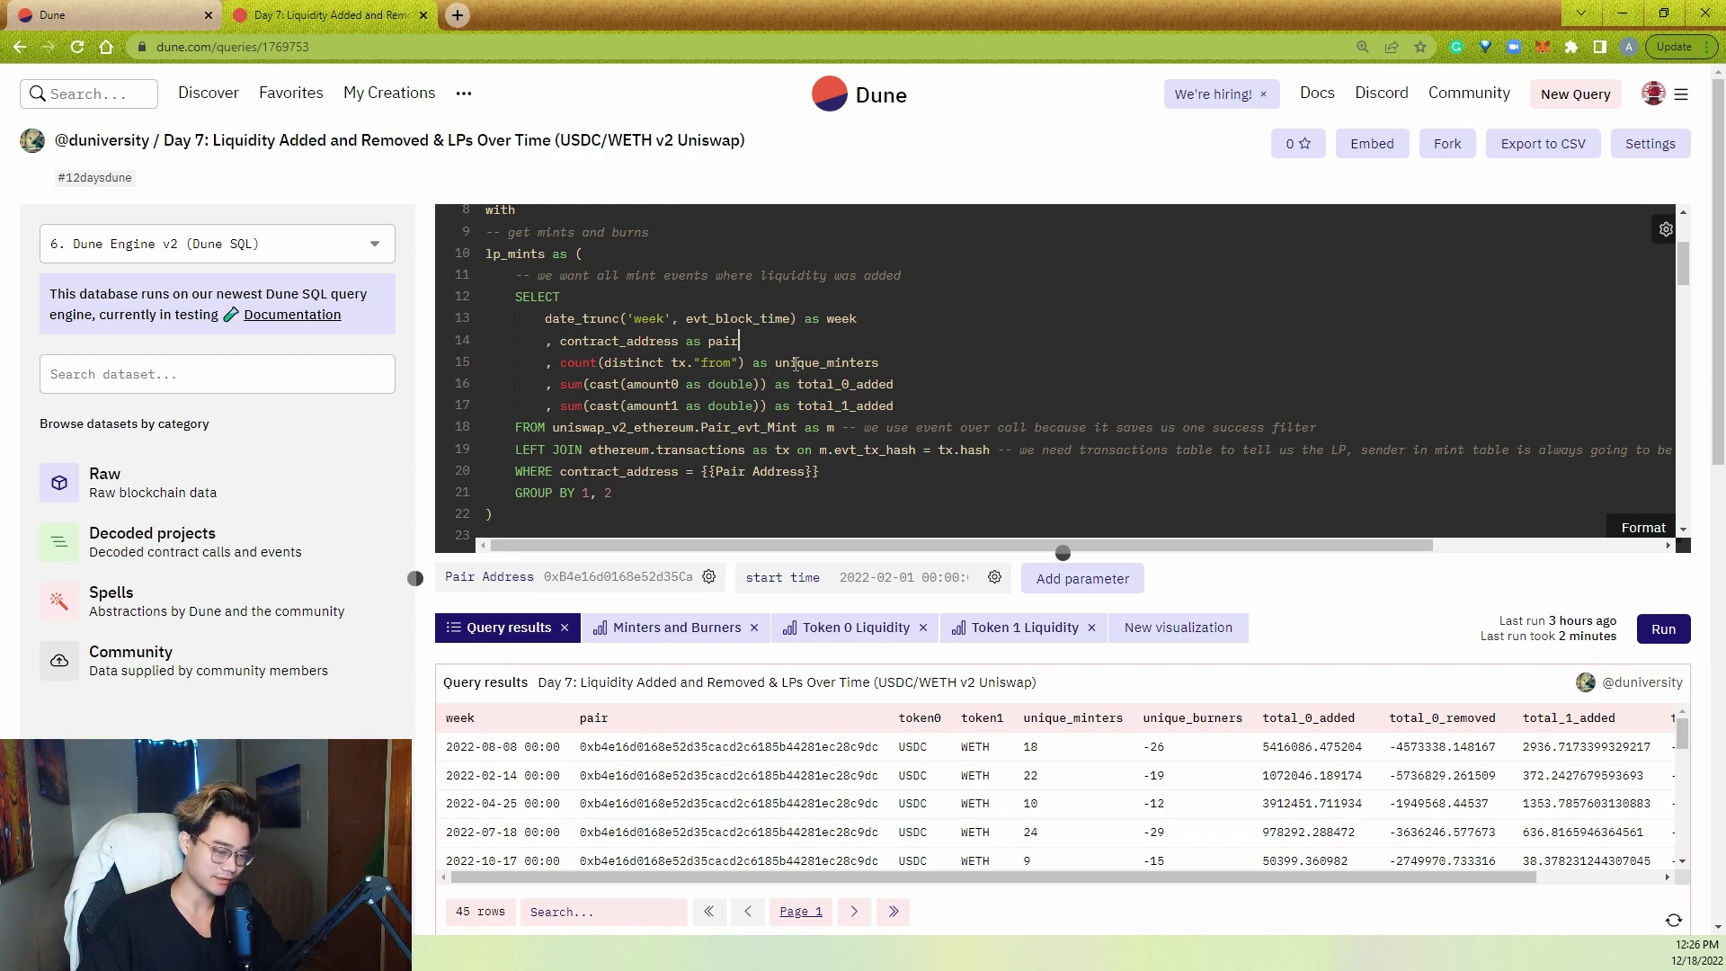
scroll(837, 336, "up", 3)
scroll(877, 408, "down", 4)
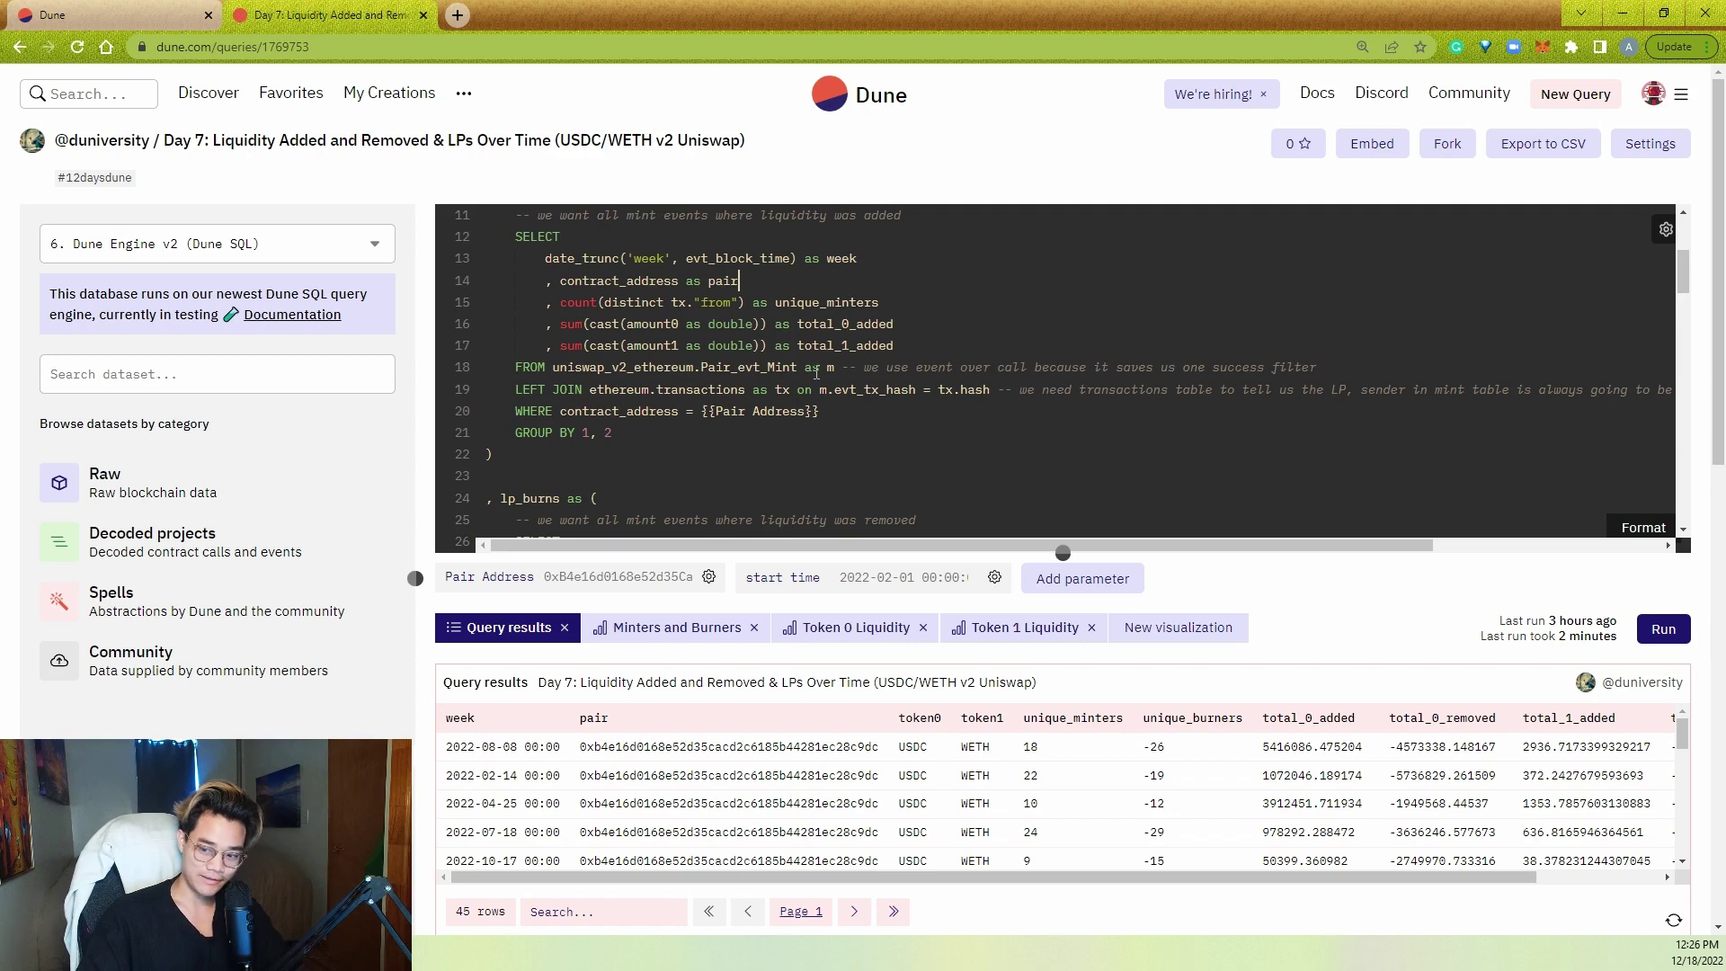
double_click(749, 369)
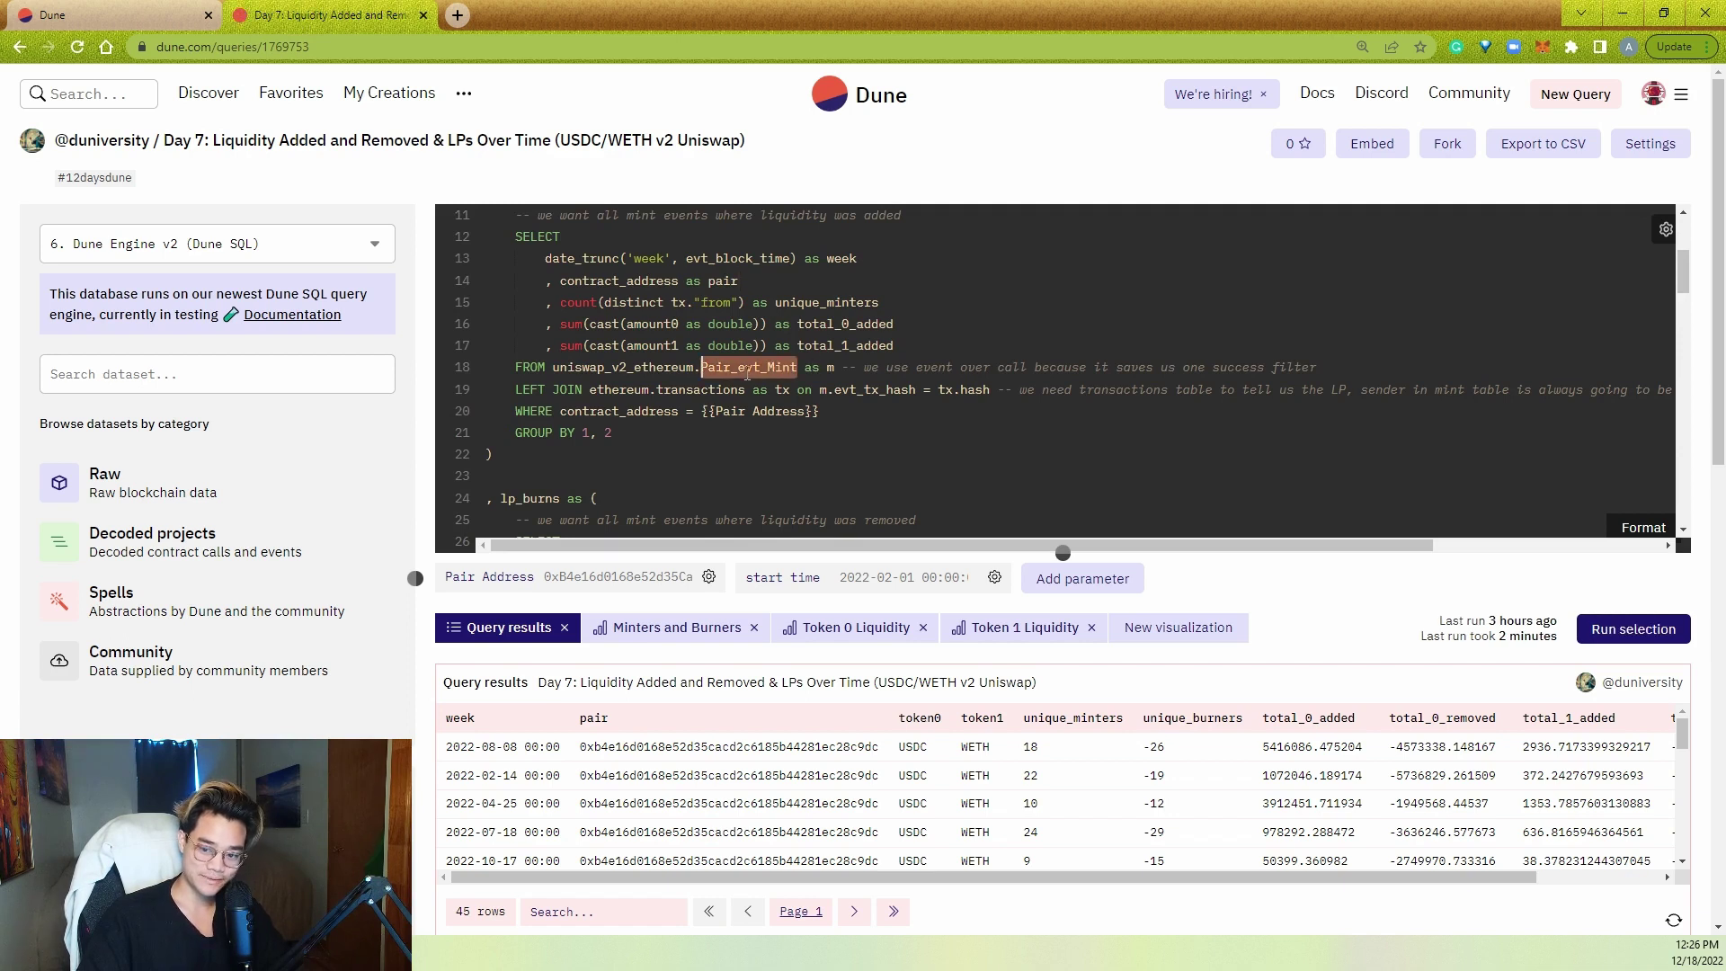
right_click(753, 385)
left_click(733, 379)
scroll(733, 377, "down", 5)
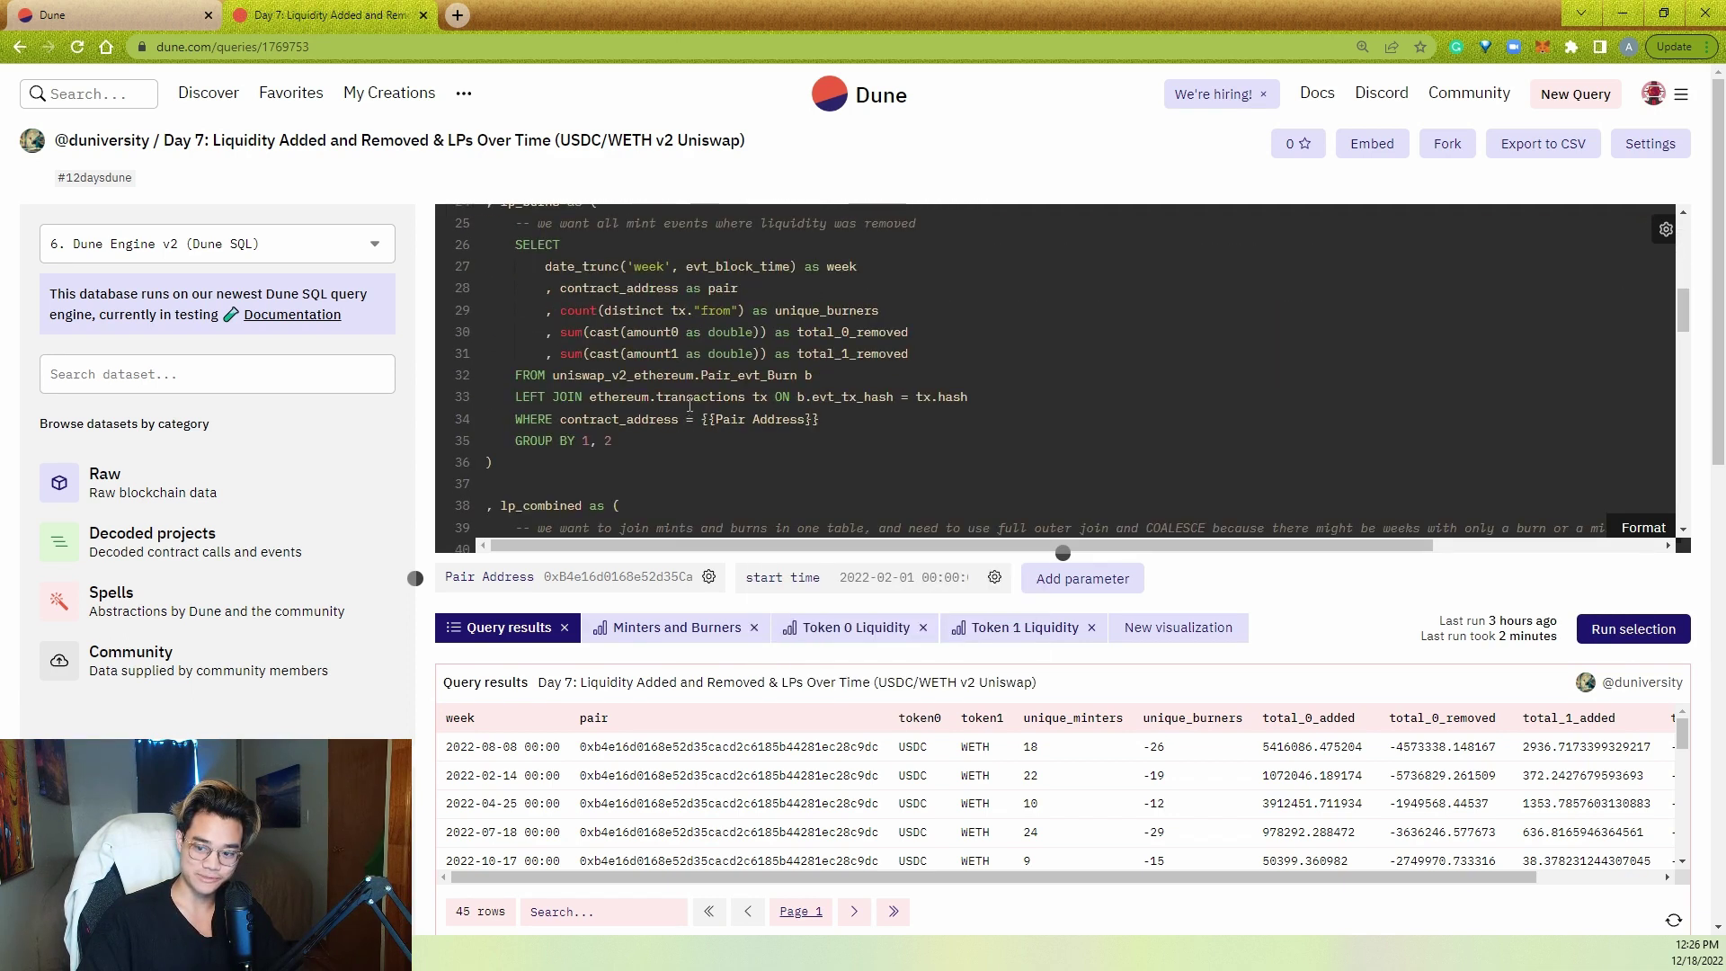
double_click(746, 376)
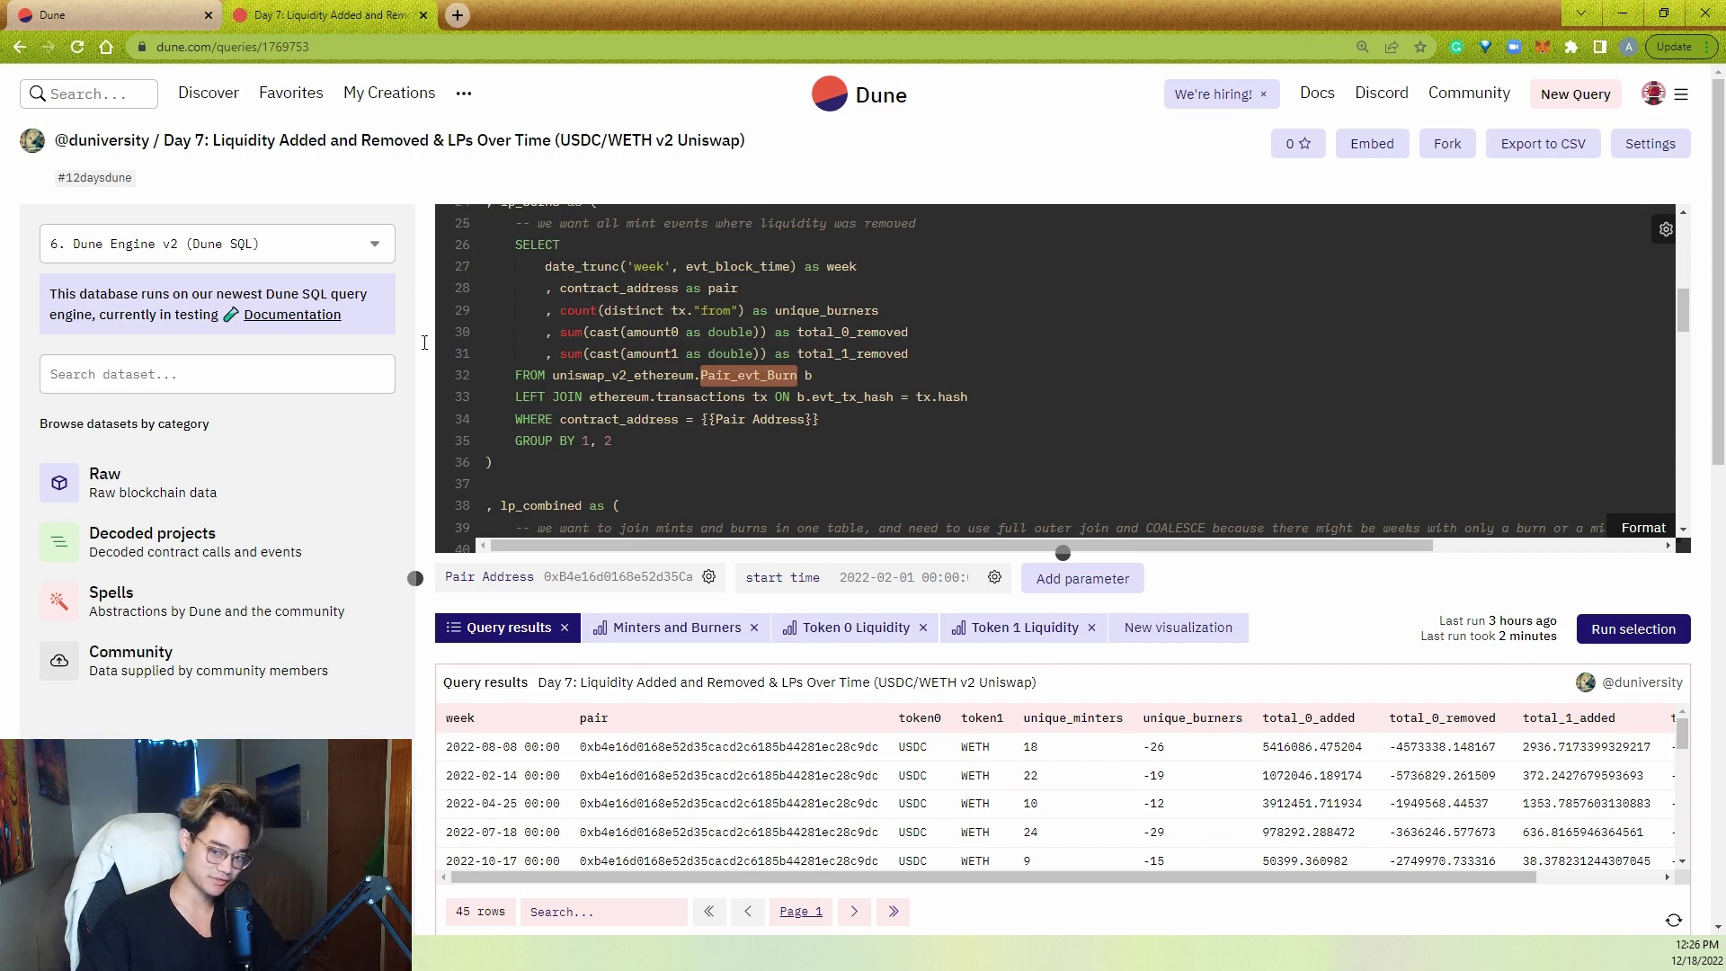
left_click(889, 459)
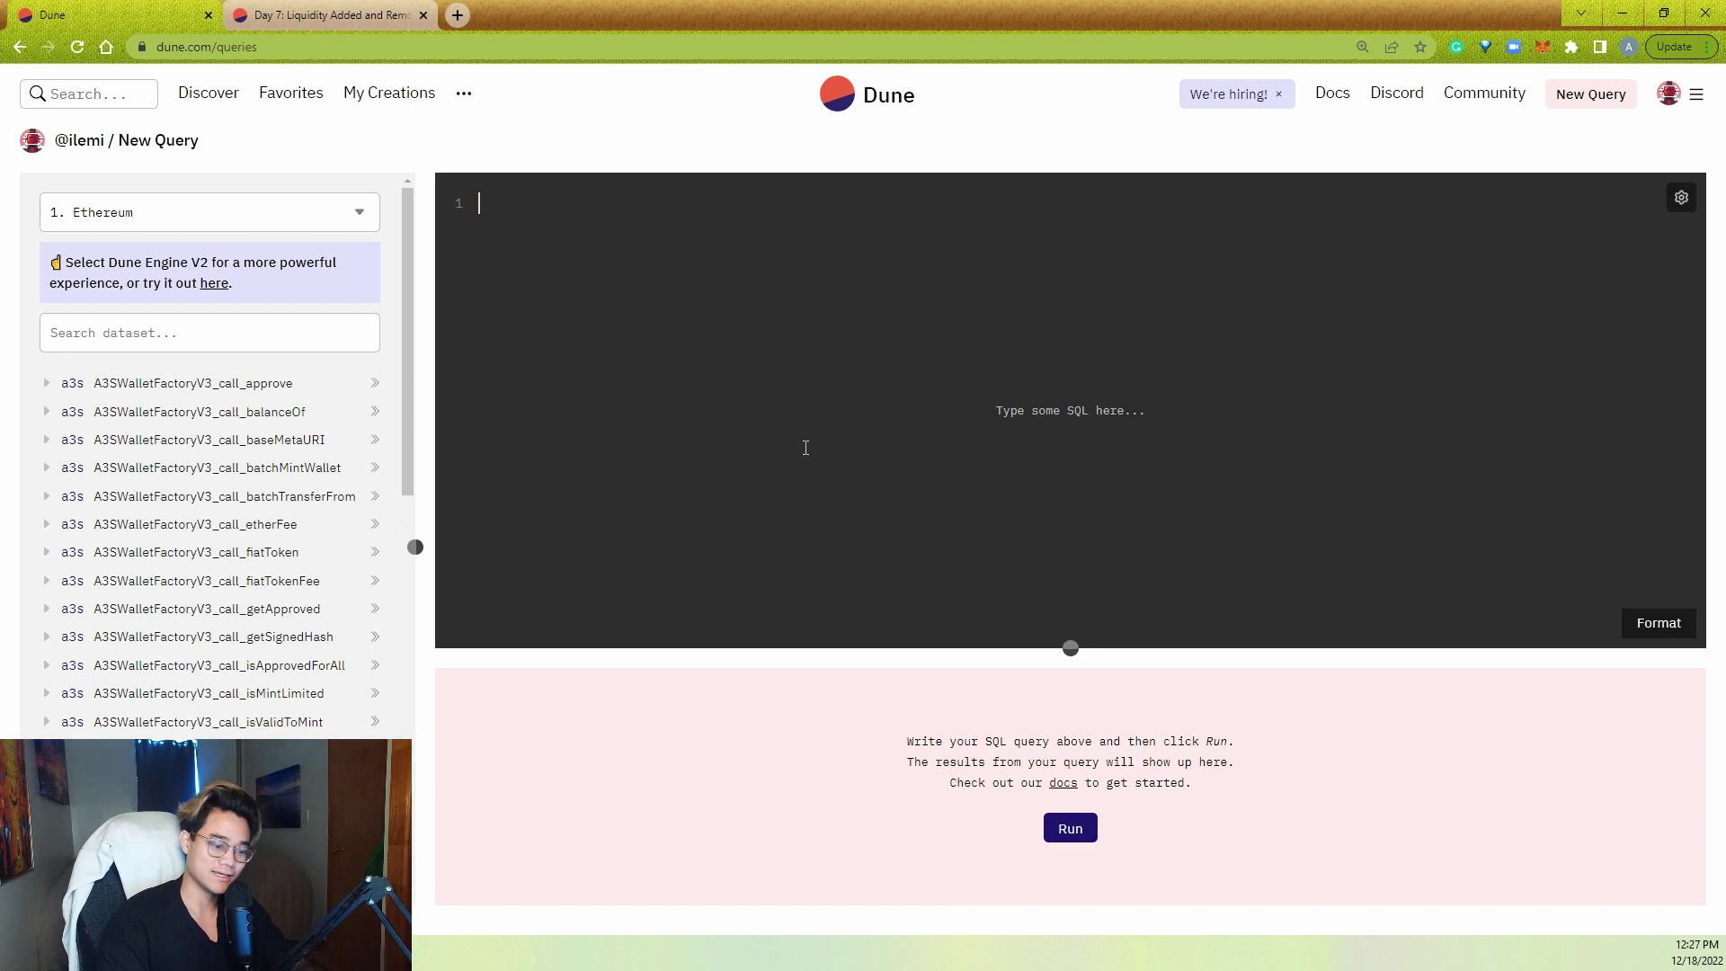
left_click(806, 447)
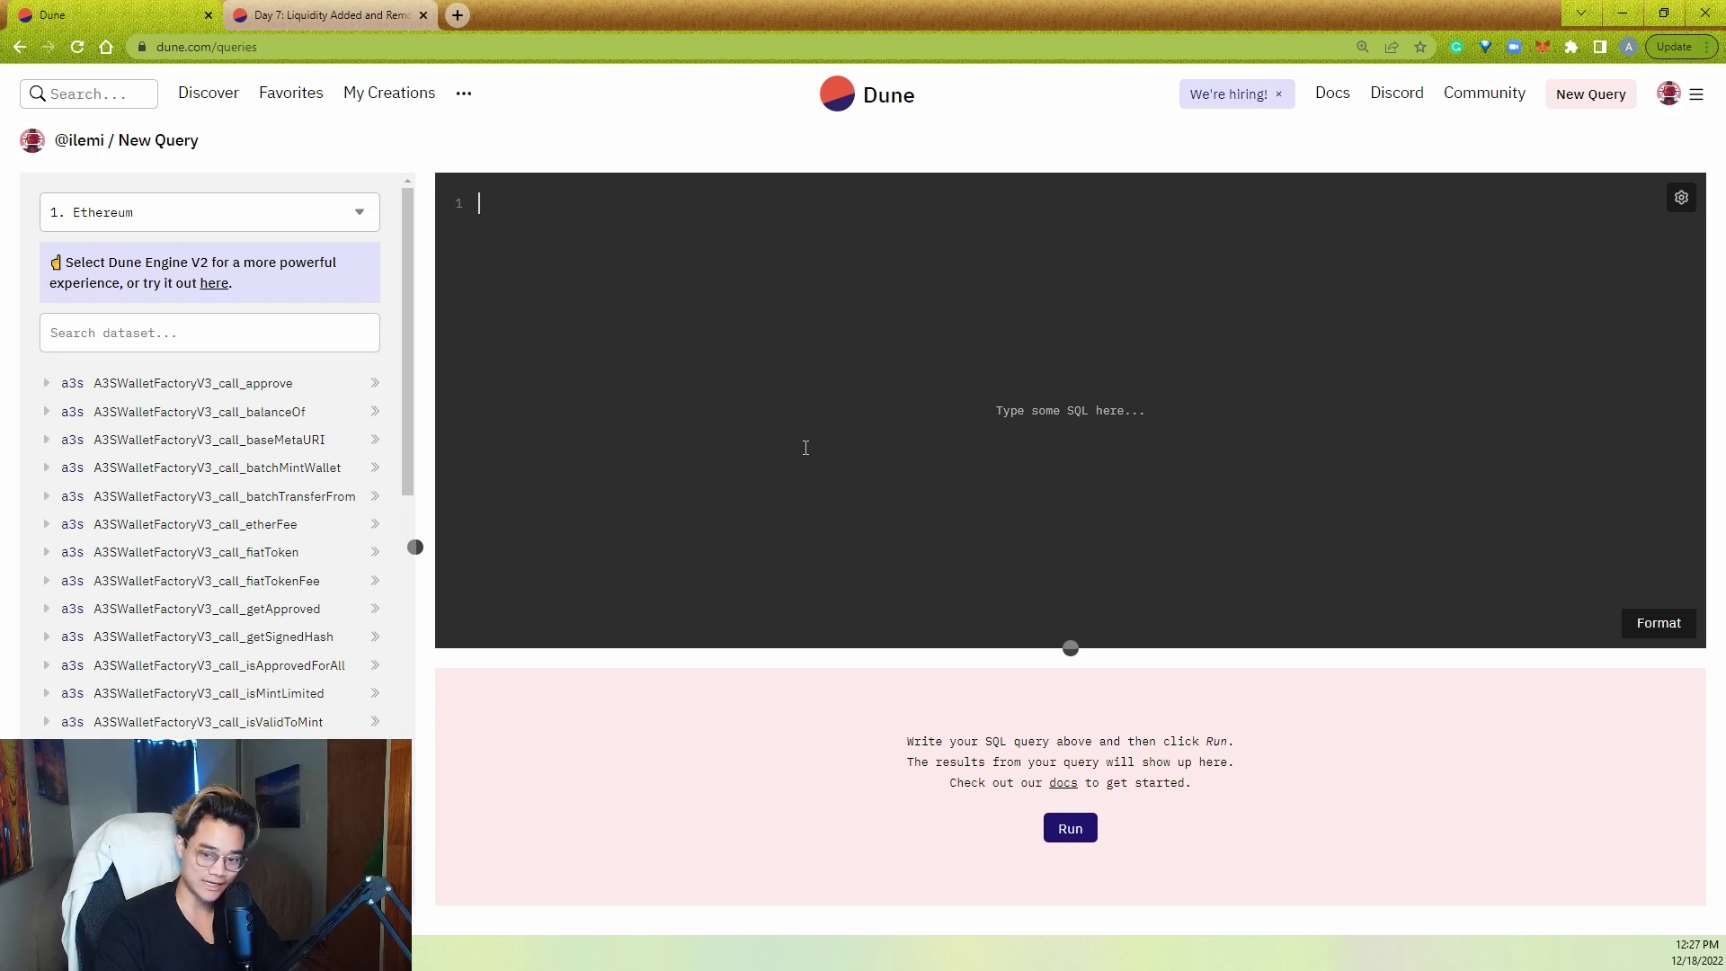
- Add the planning comments --evt_Transfer and --get pair address on lines 1 and 3
type("--evt_Transfer")
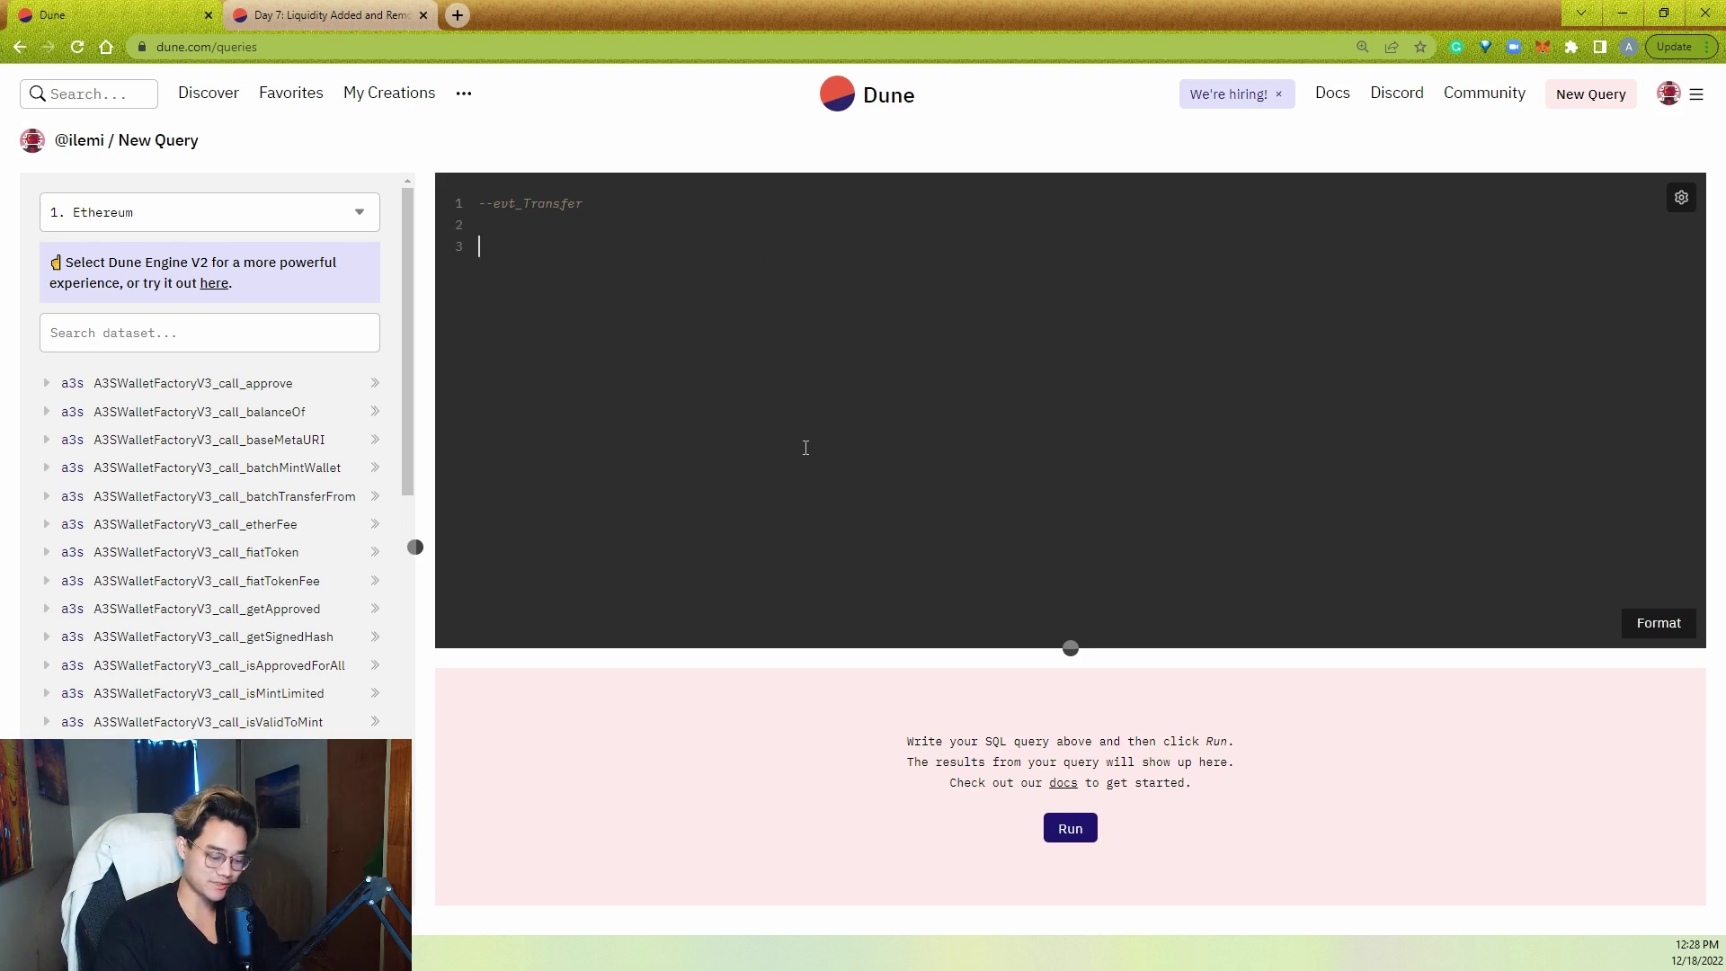
type("--get pair address,")
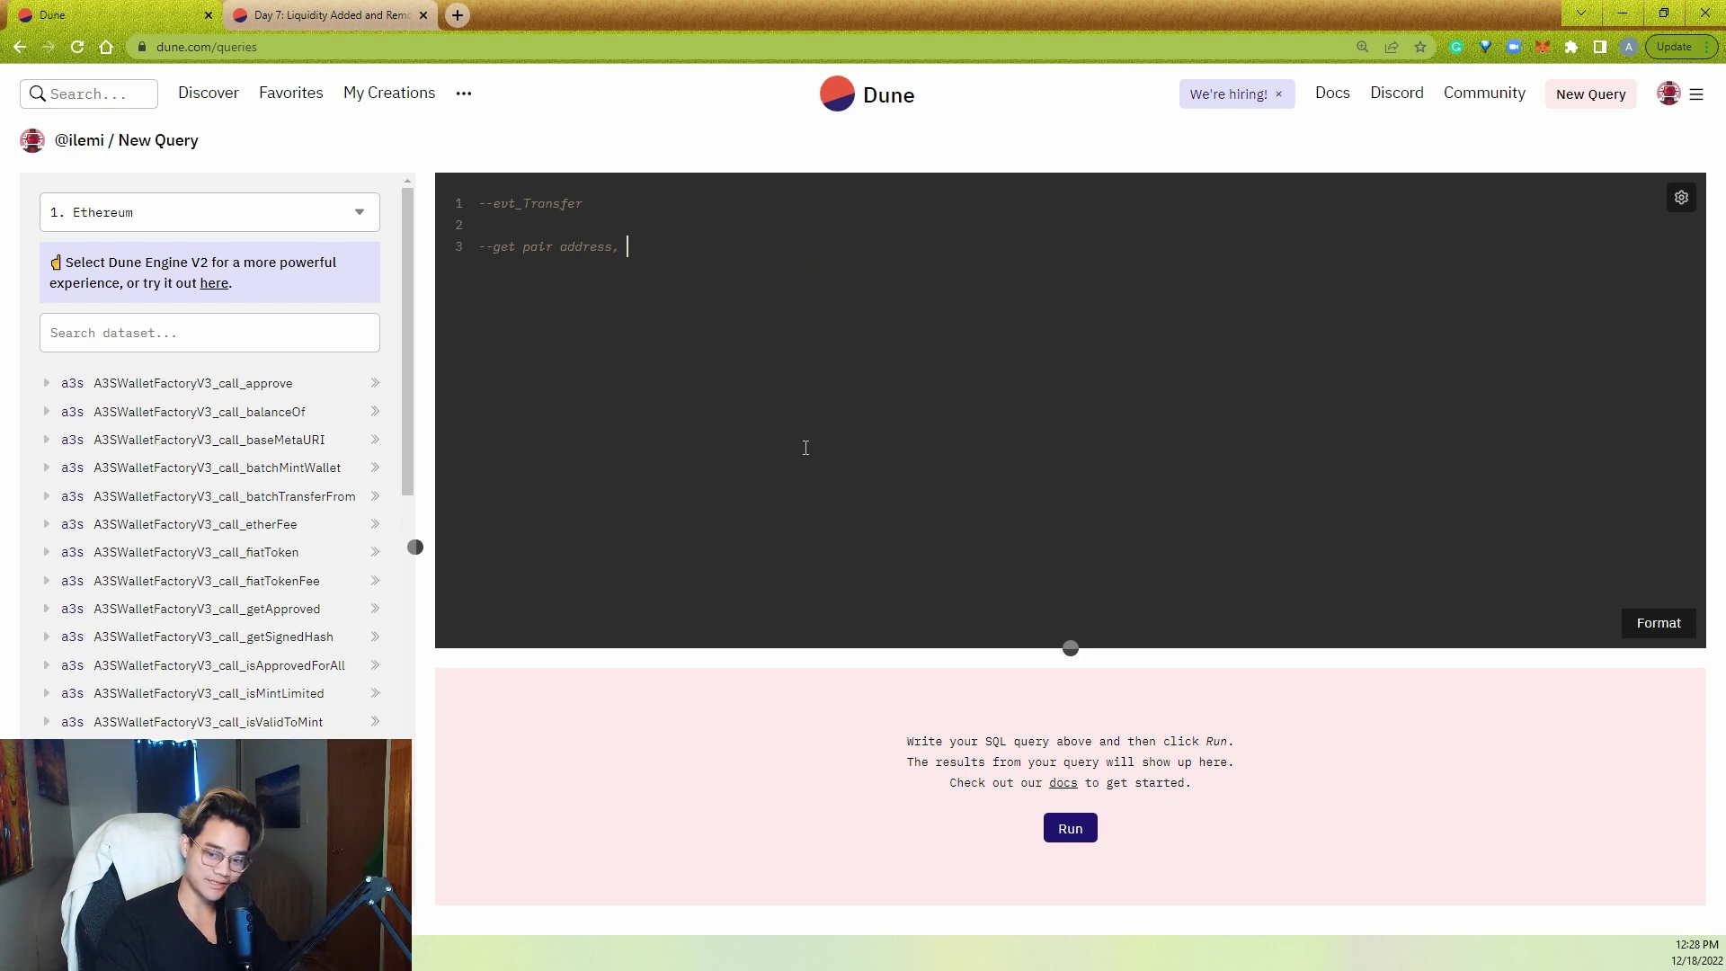
- Switch the query engine to Dune Engine v2 (Dune SQL)
left_click(150, 327)
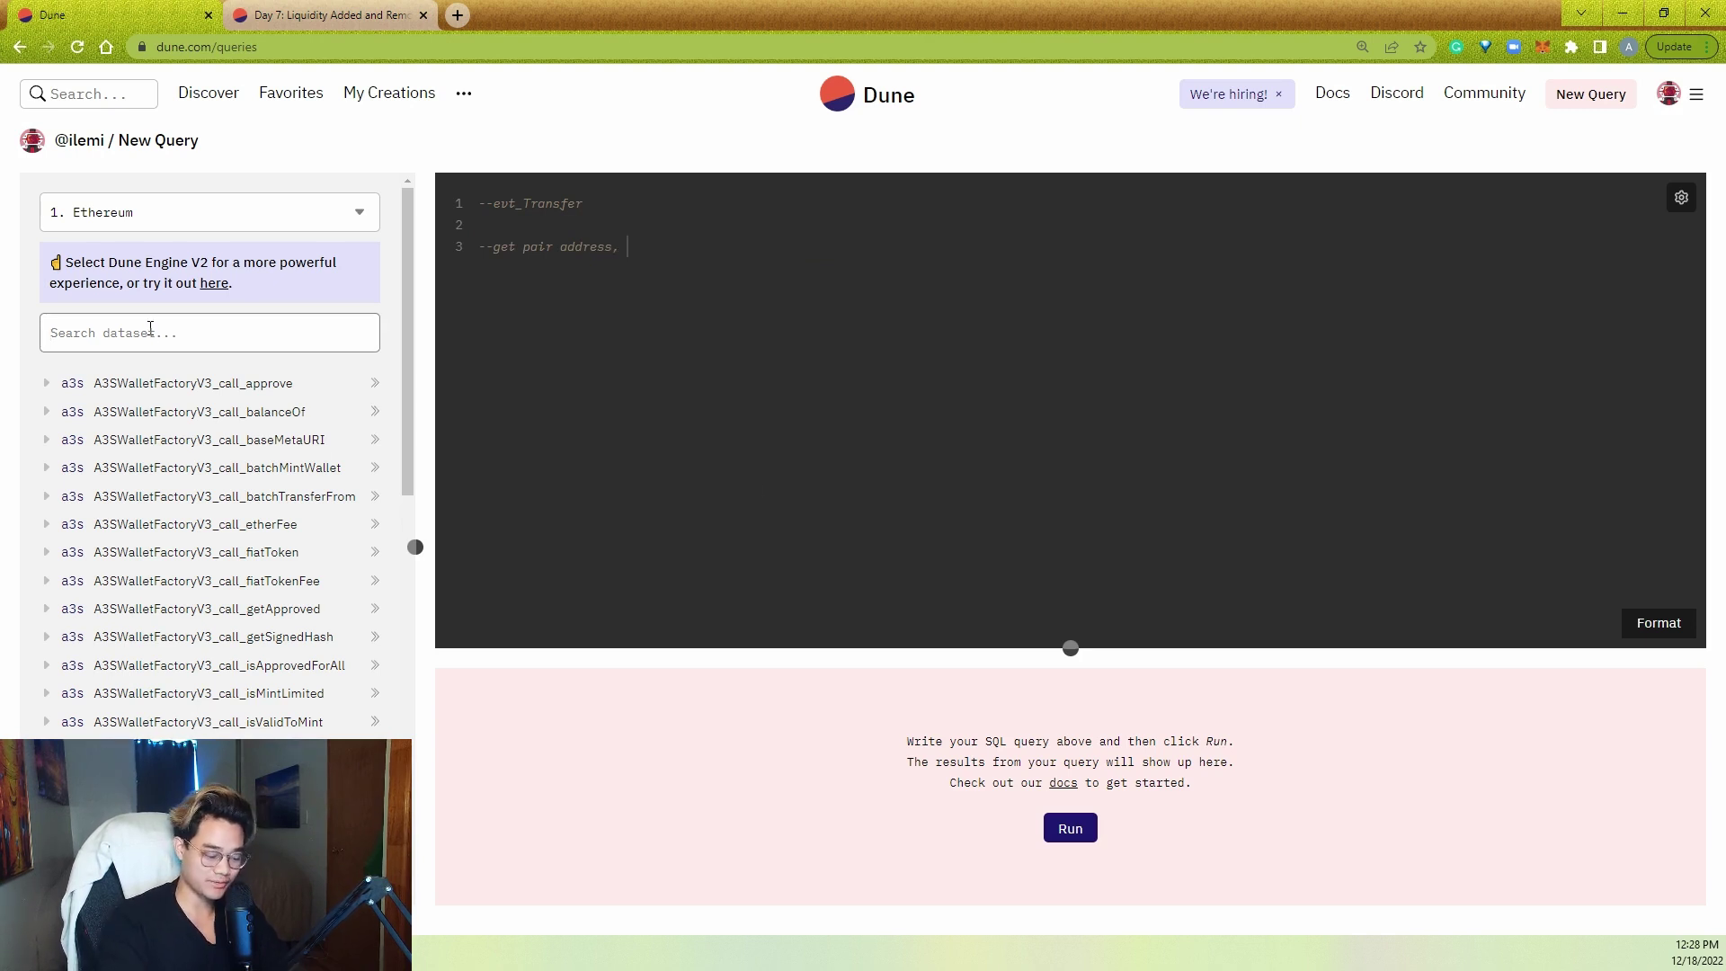
type("pair")
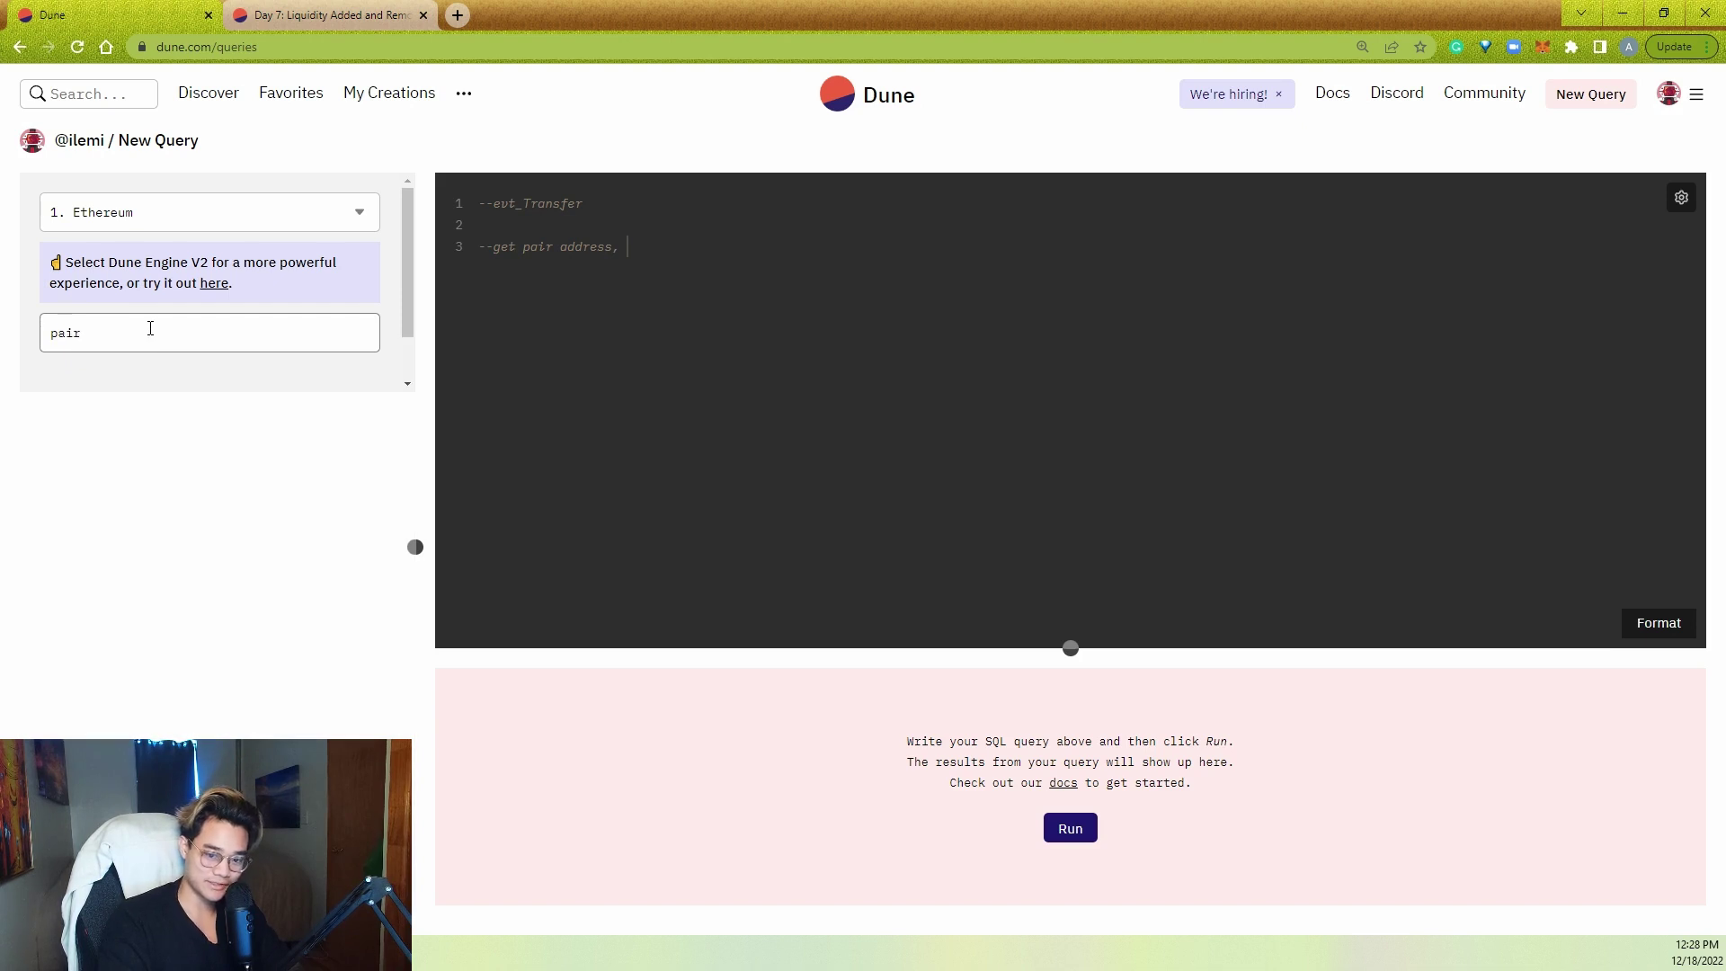
left_click(211, 216)
left_click(164, 329)
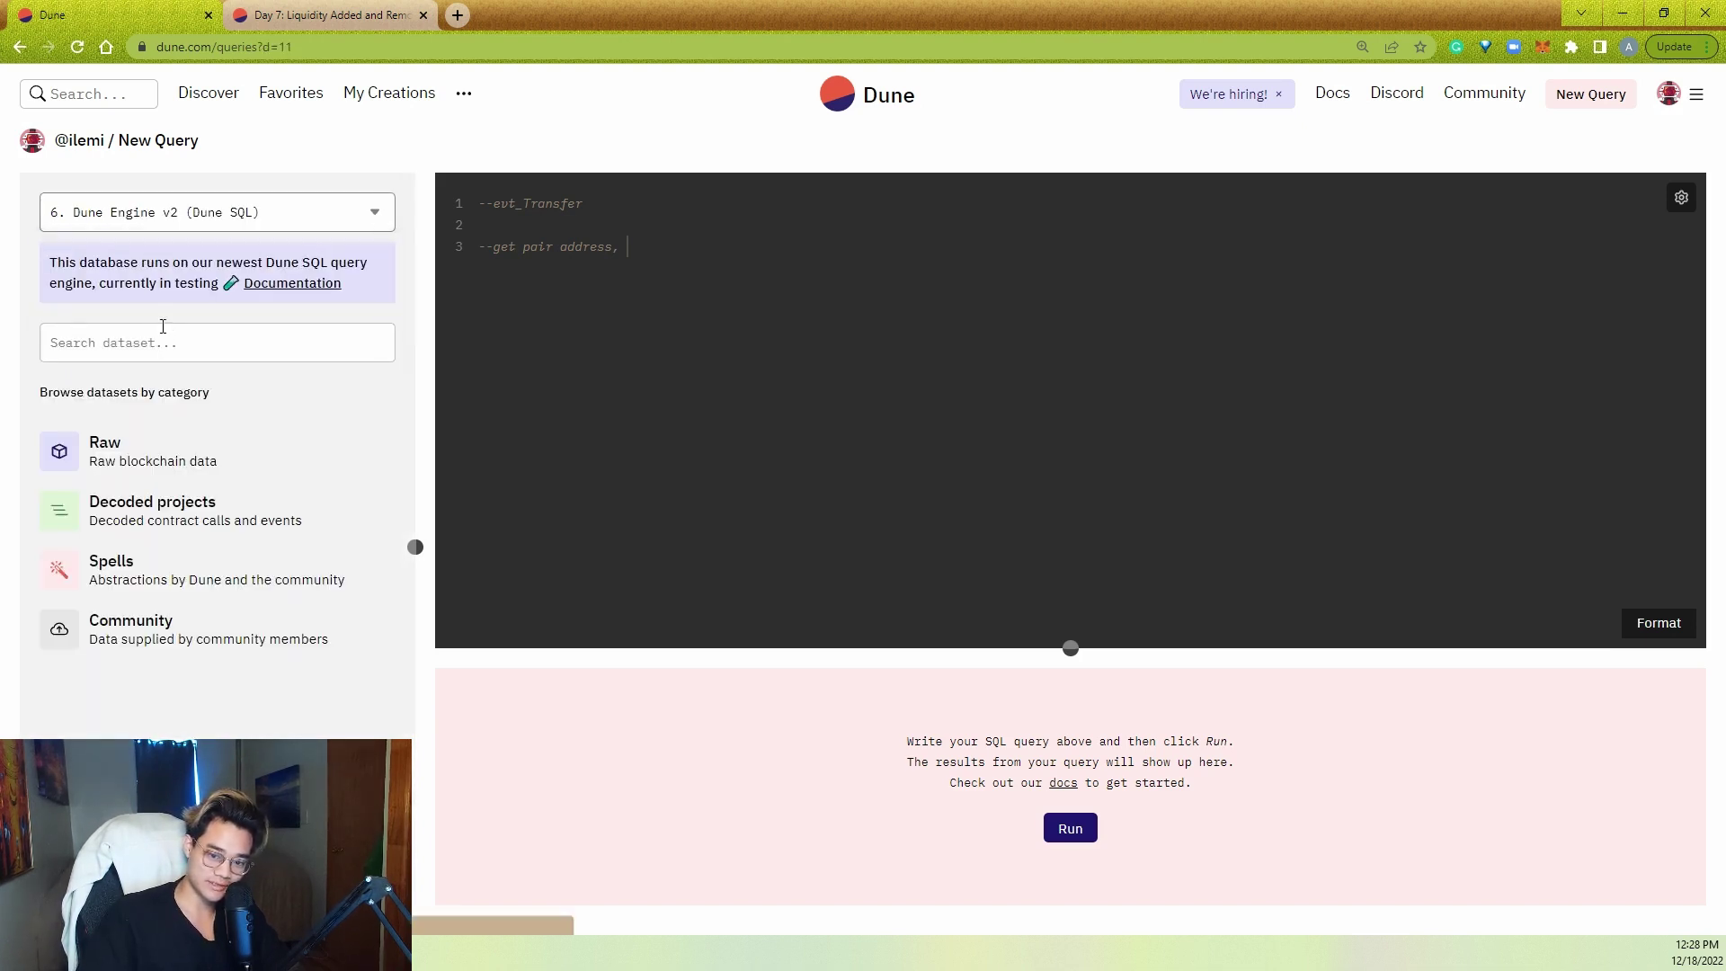
- Browse to the uniswap_v2 Pair contract's event tables and add blank lines below the comments
type("un")
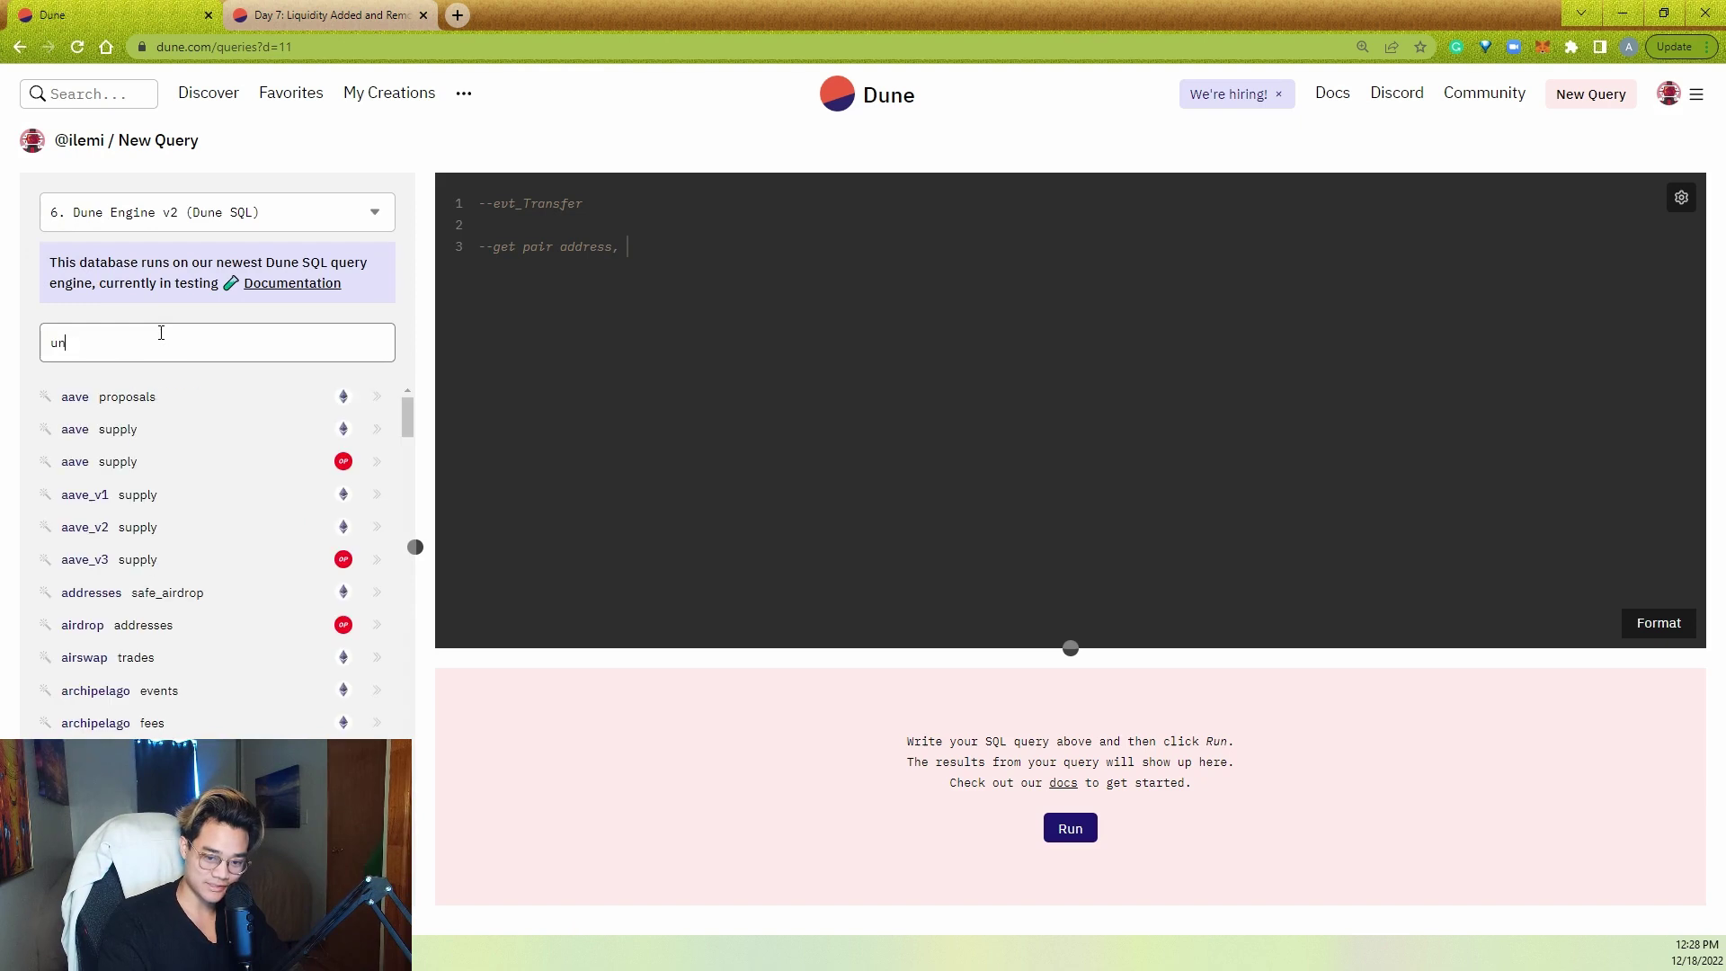
type("iswap_v2")
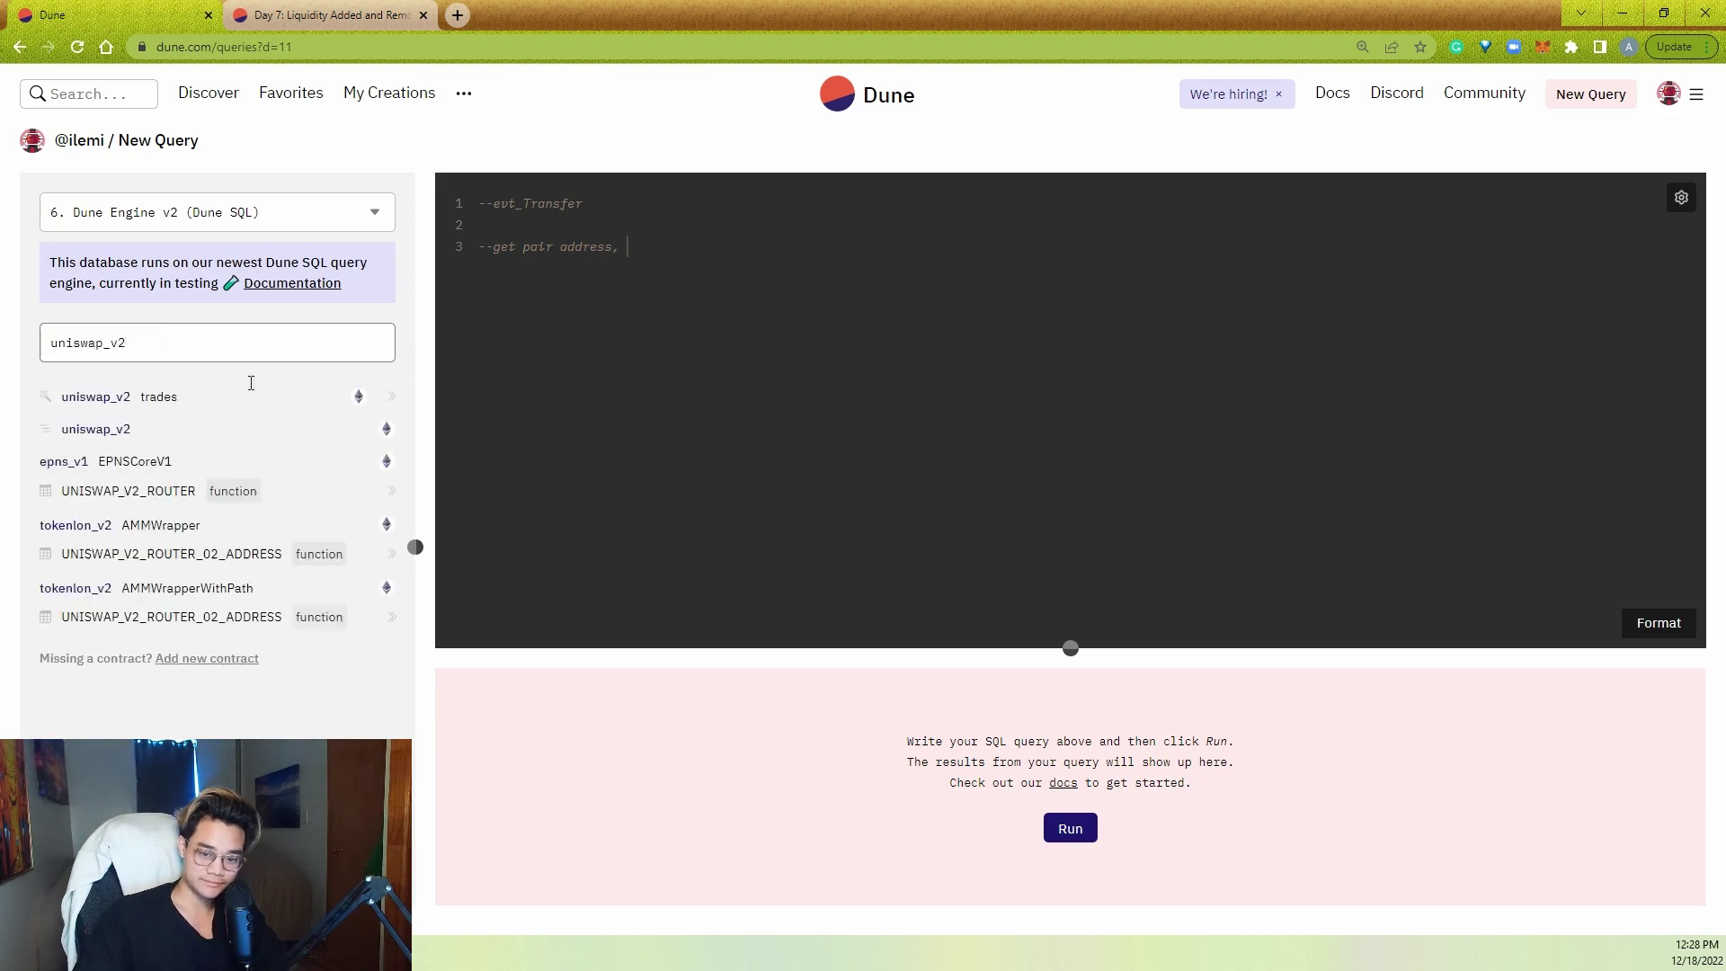
left_click(301, 429)
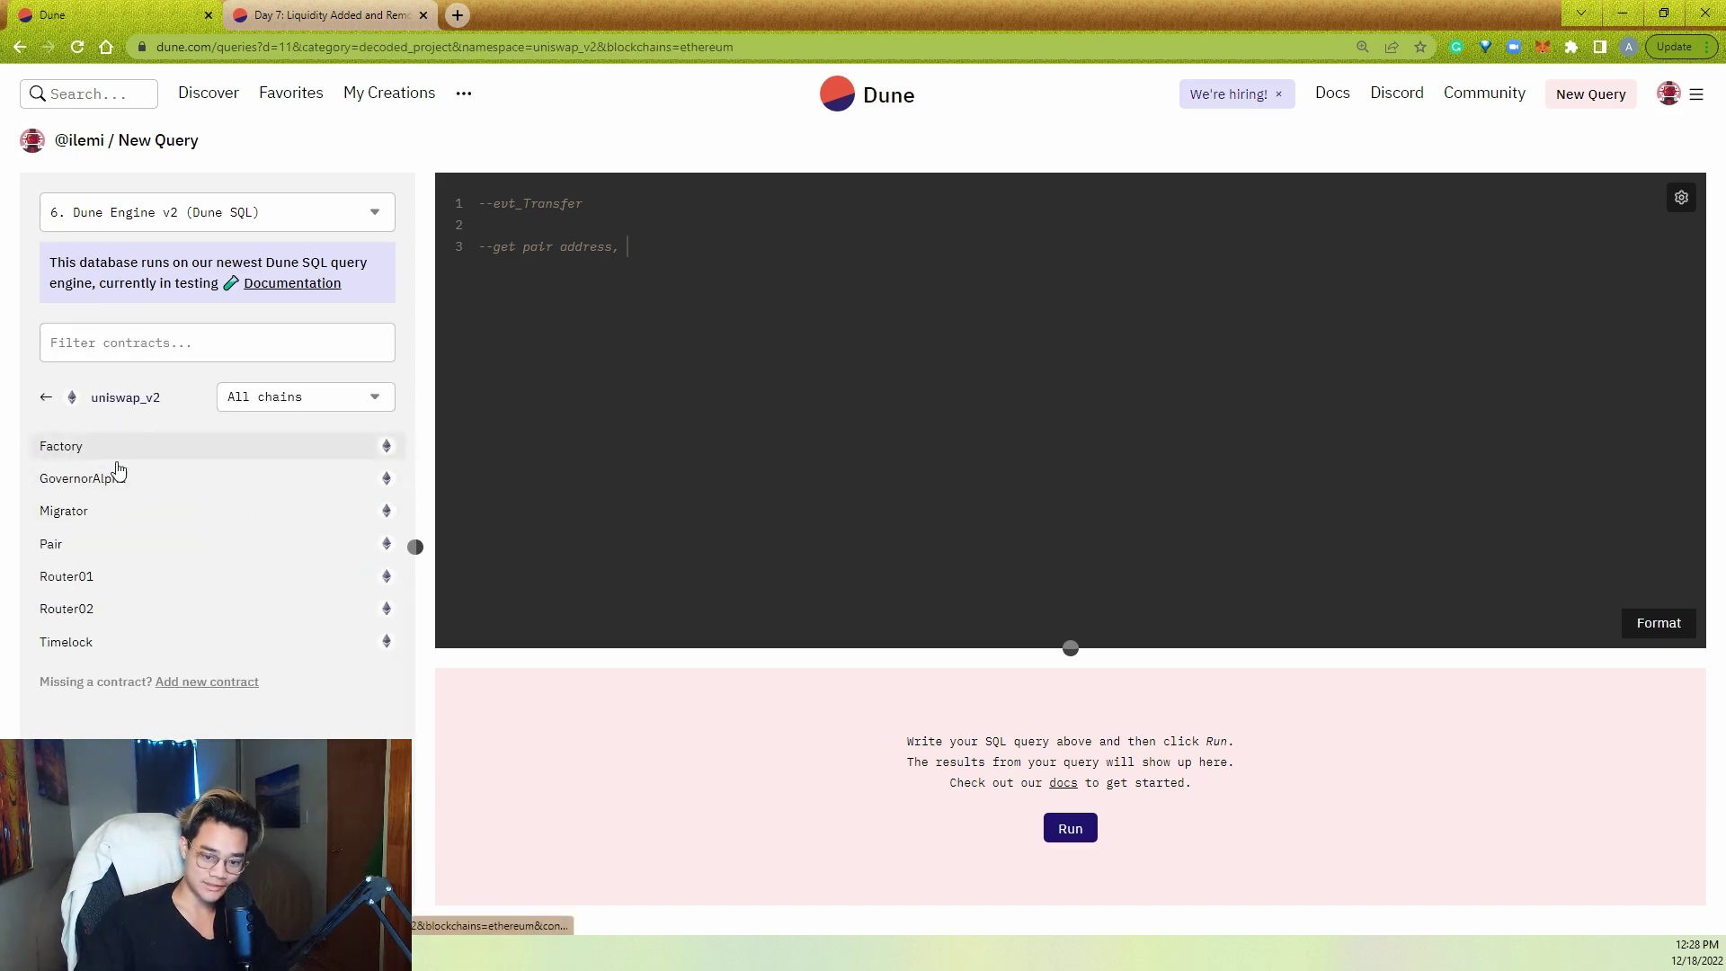
left_click(144, 544)
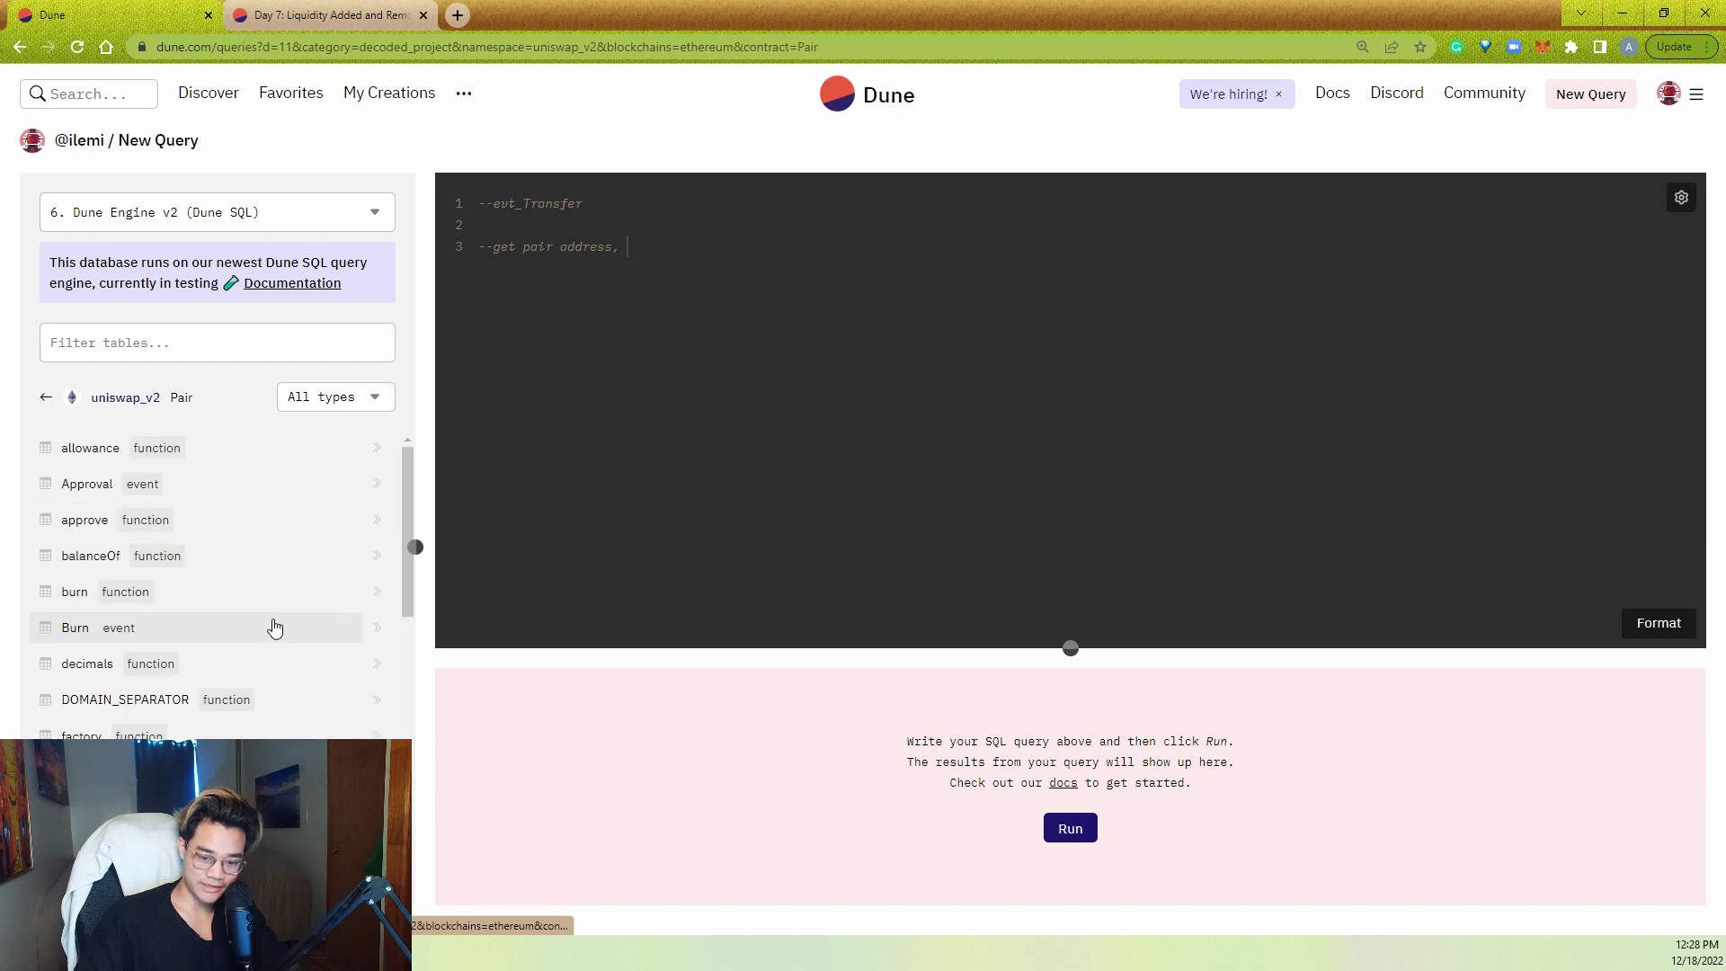
scroll(274, 627, "down", 8)
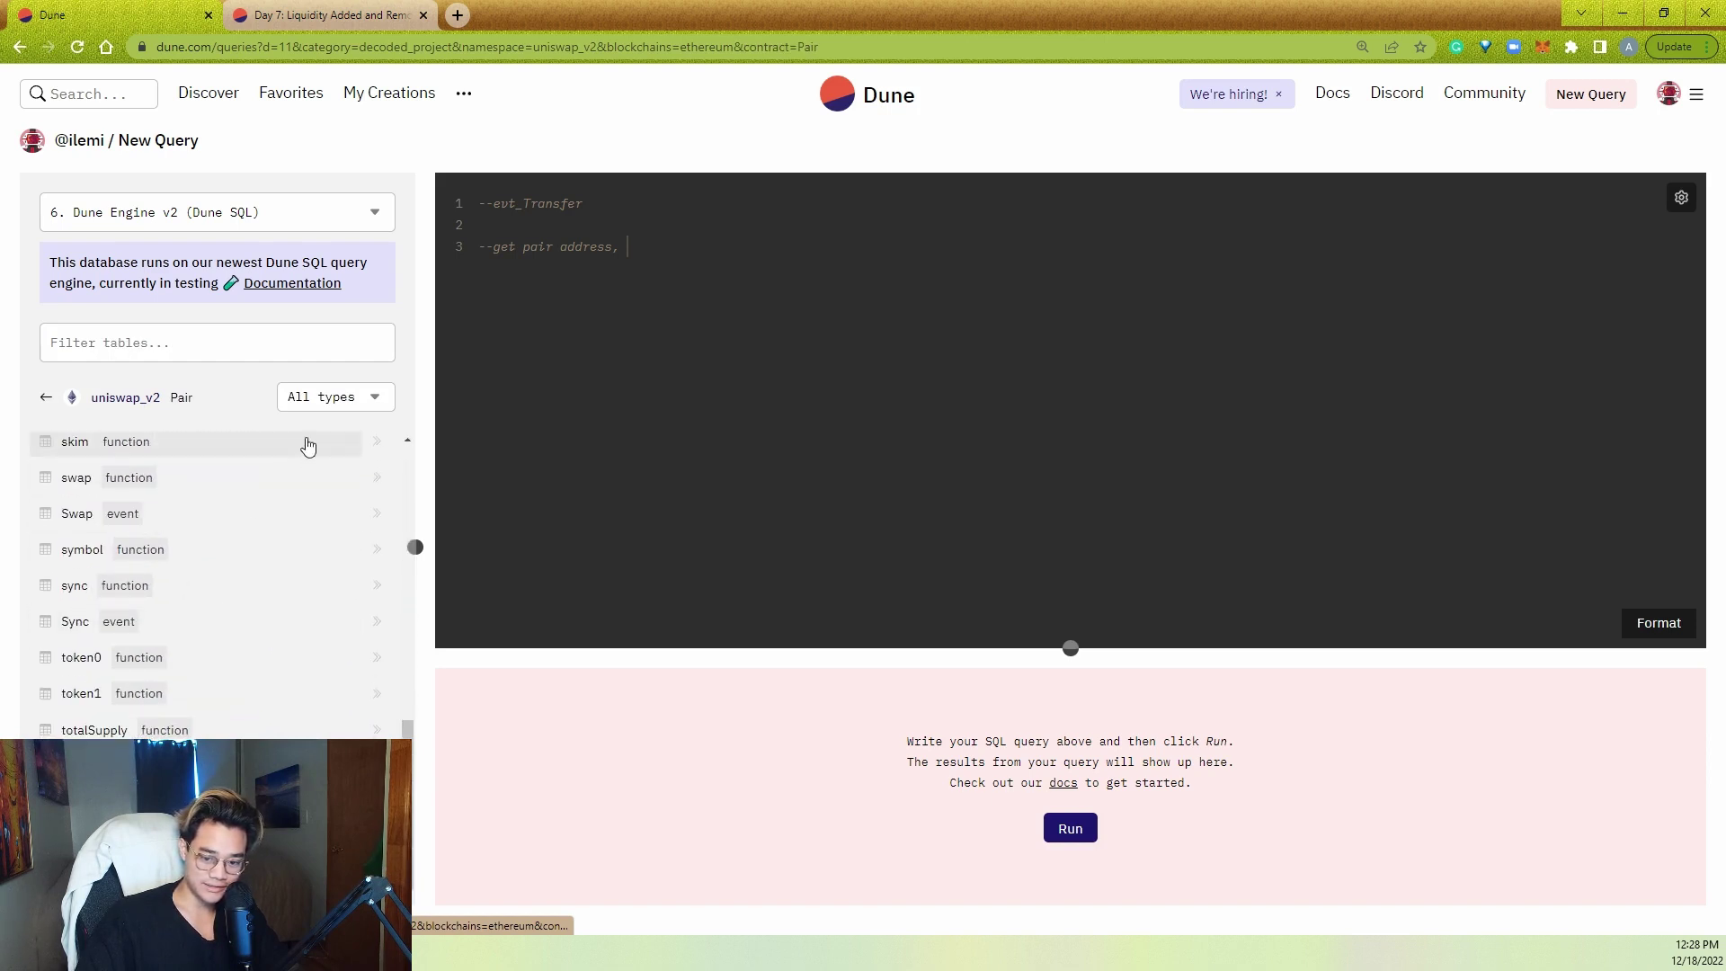
left_click(324, 396)
left_click(323, 455)
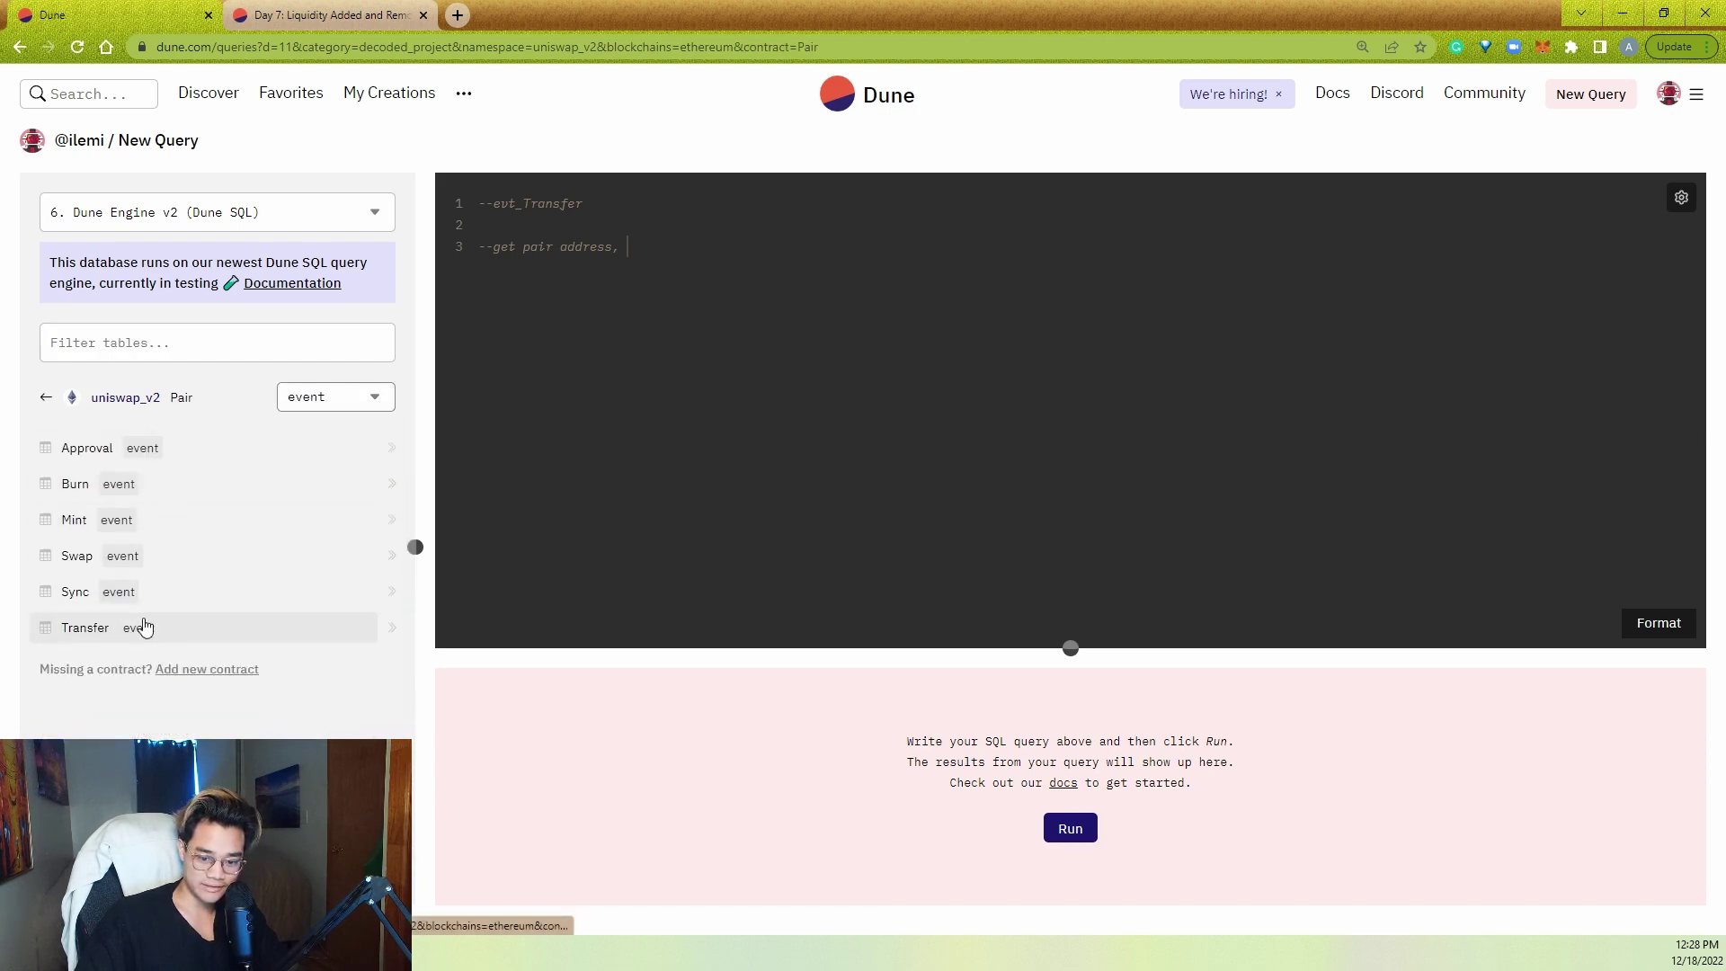
left_click(624, 440)
key("Return")
key("Return")
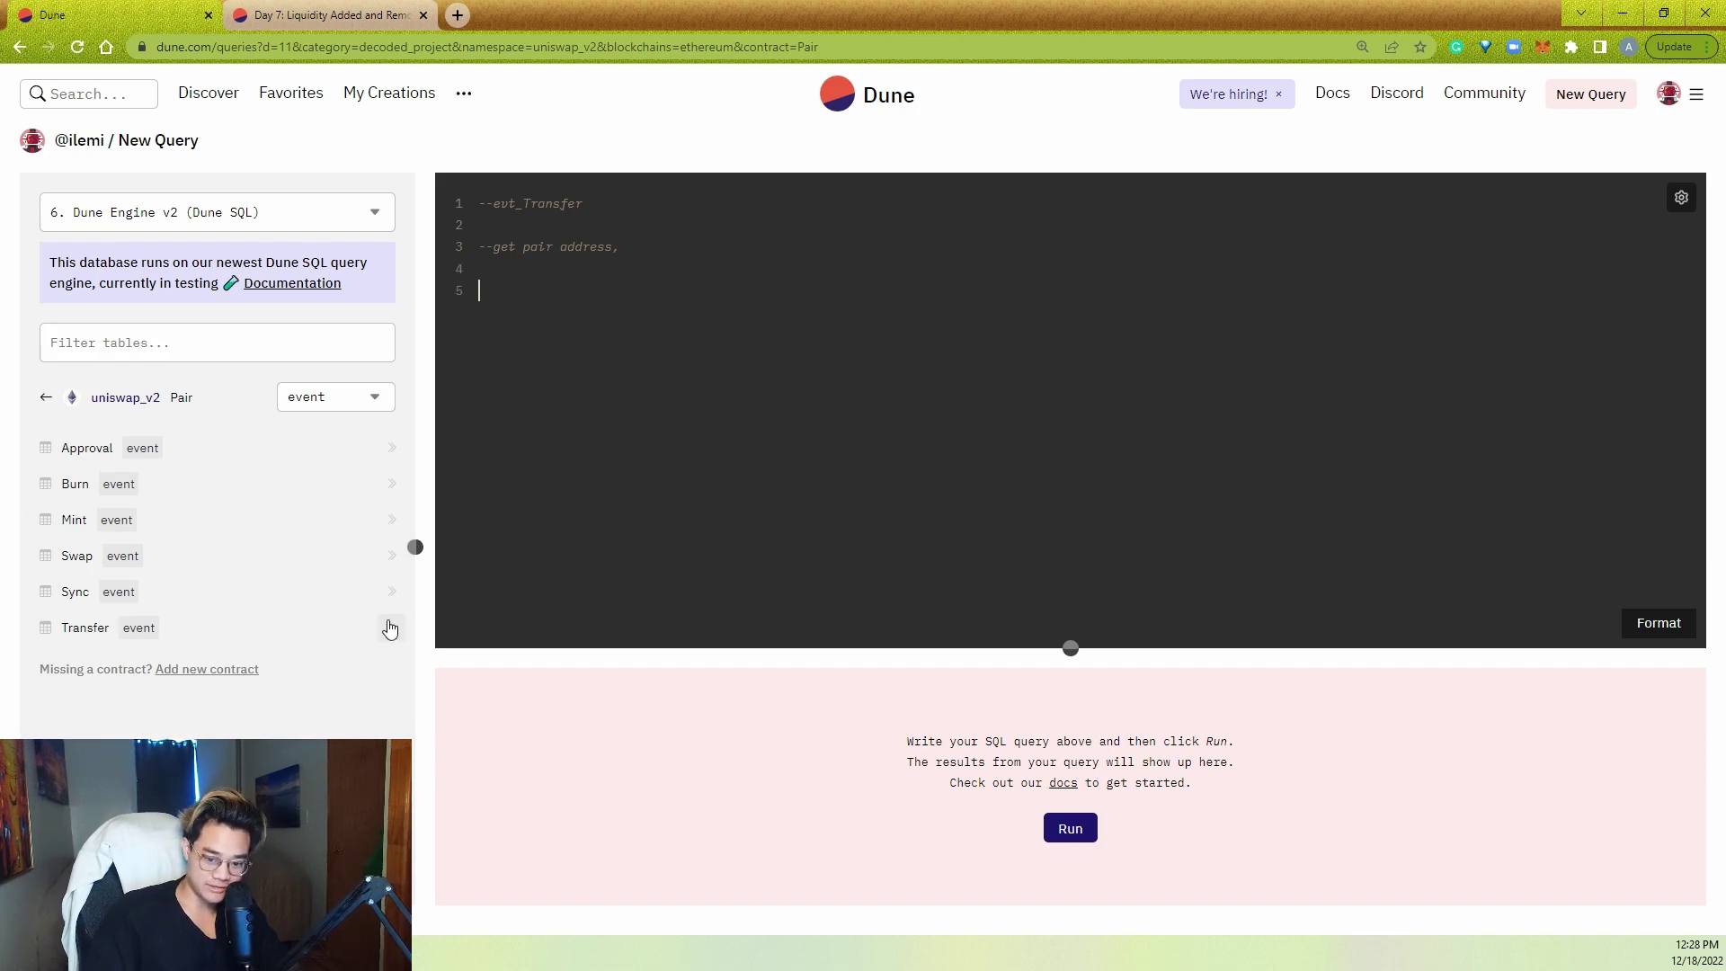
- Run SELECT * FROM uniswap_v2_ethereum.Pair_evt_Transfer LIMIT 10 and select the first row's transaction hash
left_click(392, 628)
left_click(477, 290)
type("SELECT * FROM")
key("End")
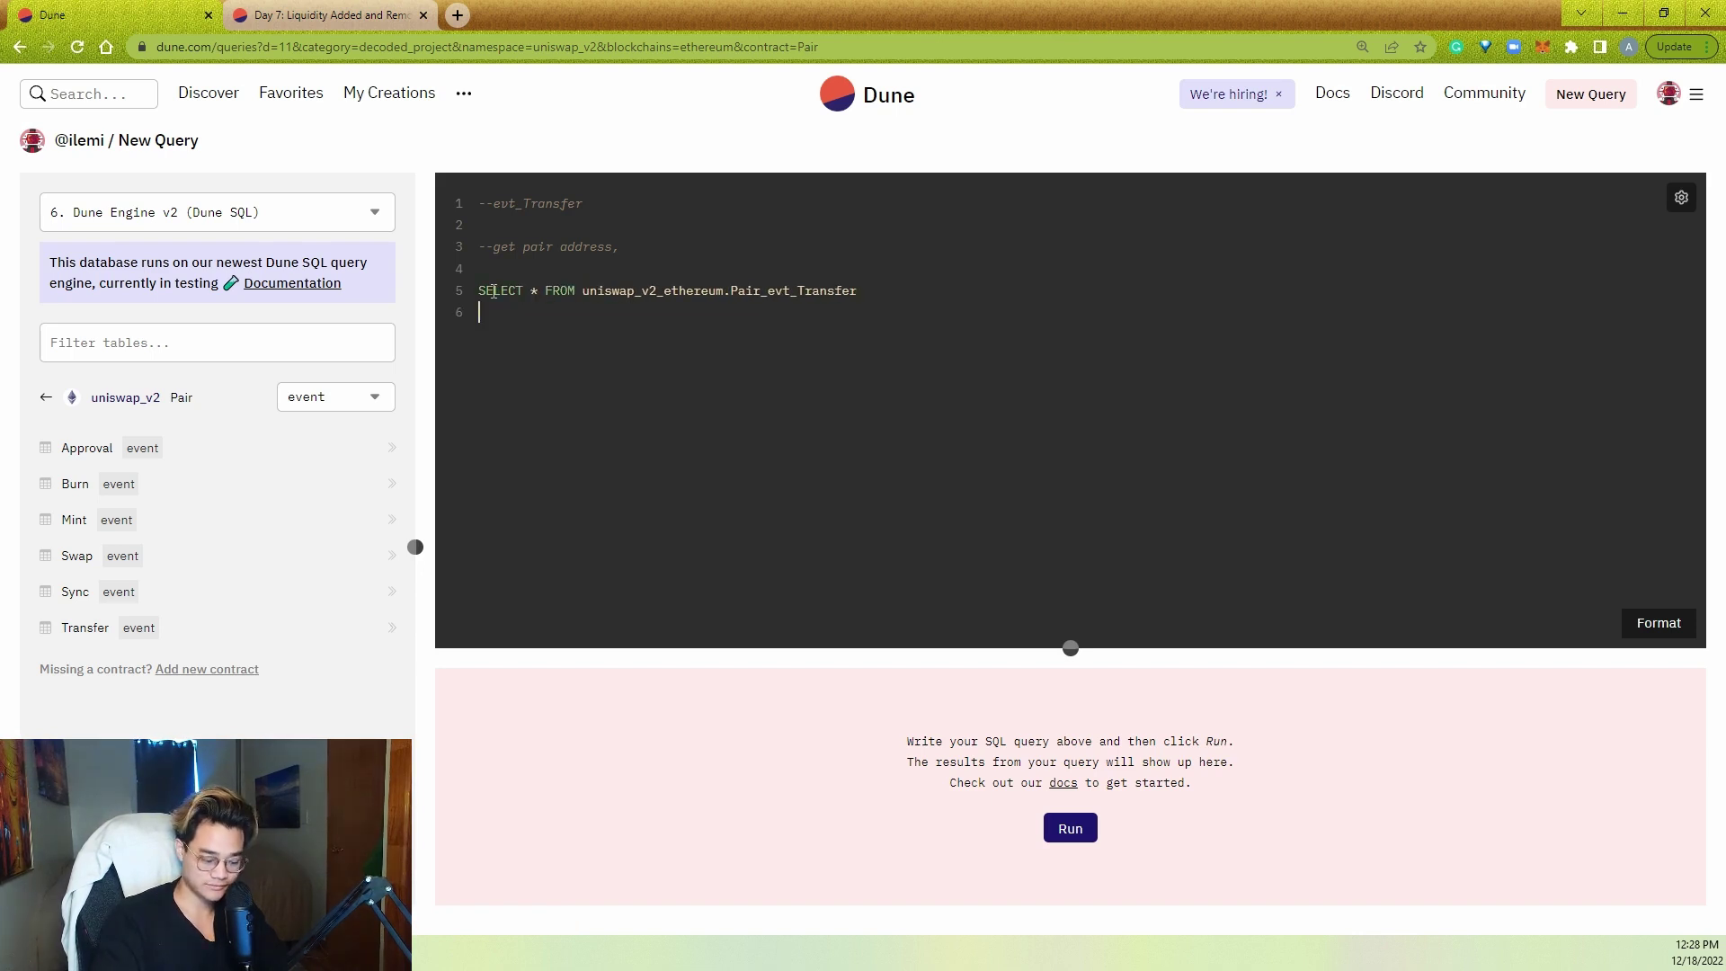
type("LIMIT 10")
key("ctrl+Return")
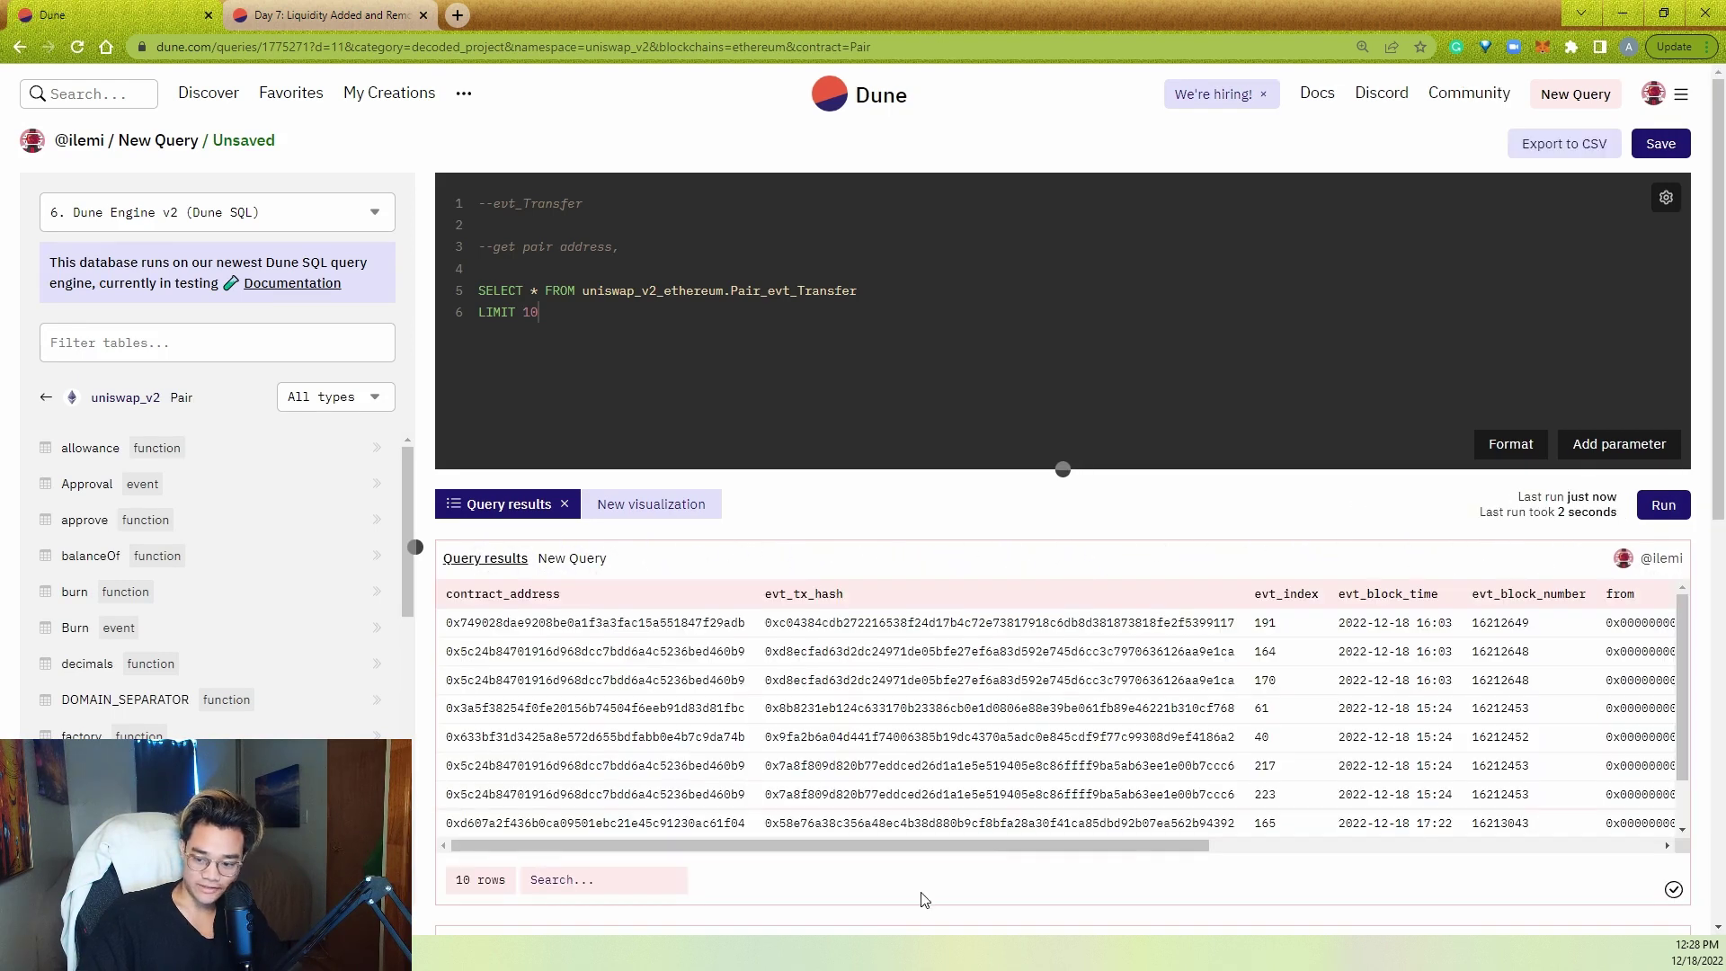
double_click(875, 623)
- Open etherscan.io in a new tab and look up the copied transaction hash
left_click(457, 16)
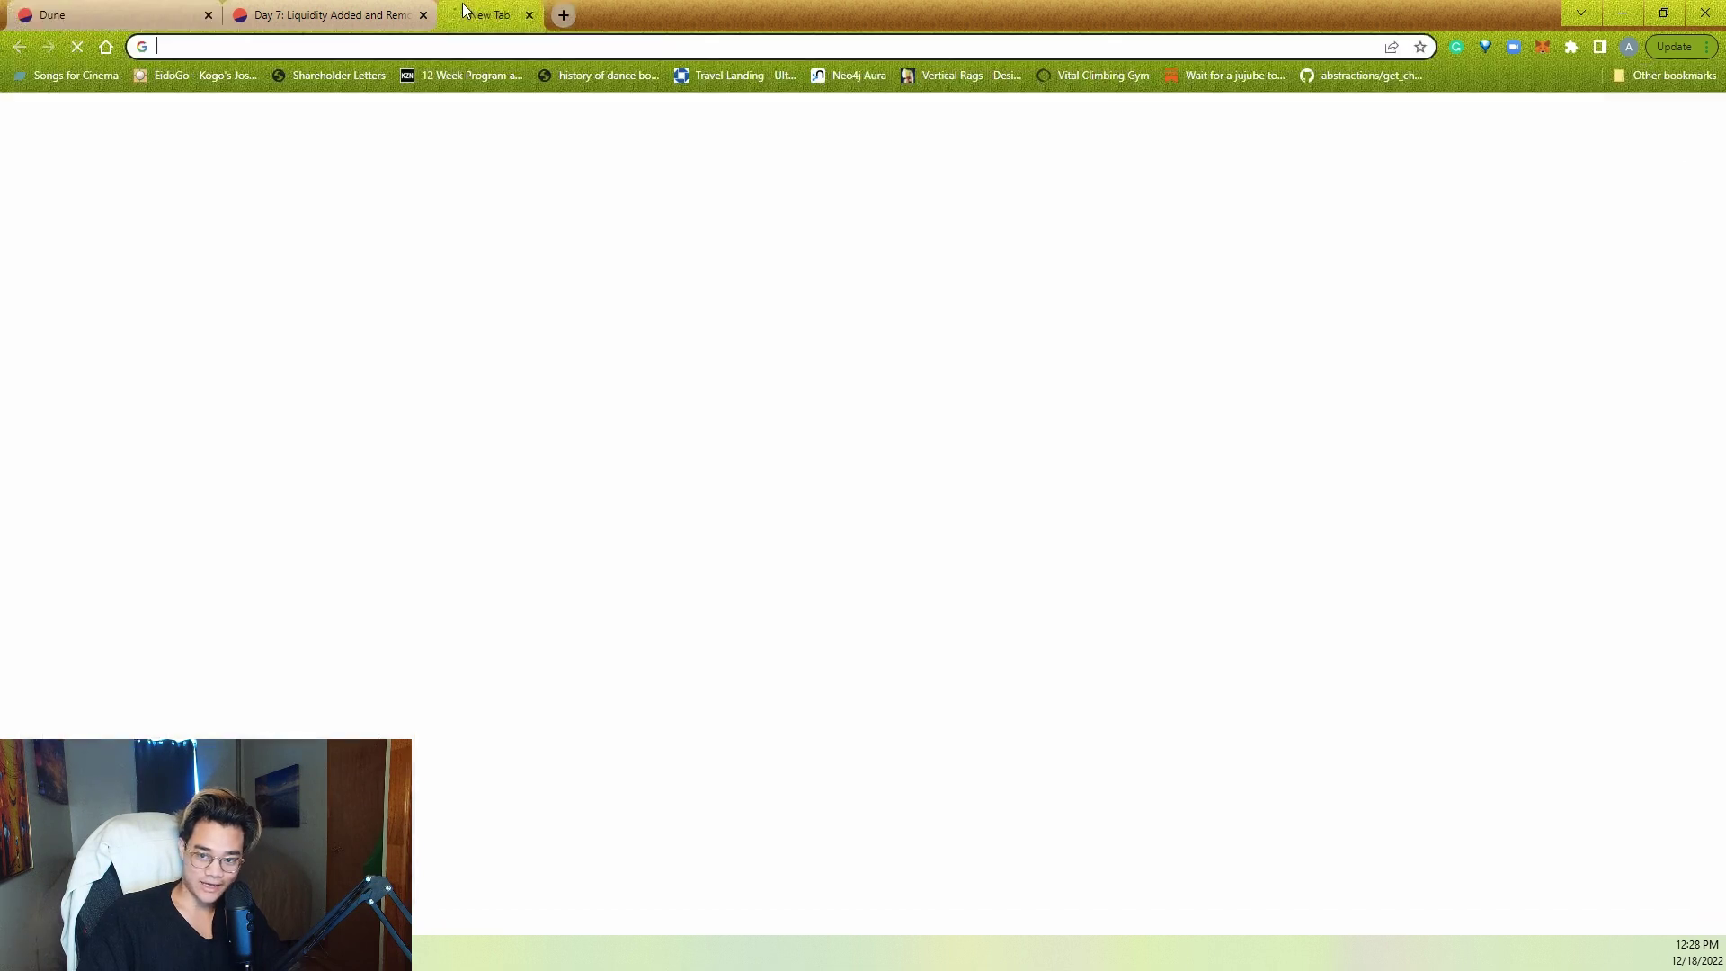
type("et")
key("Return")
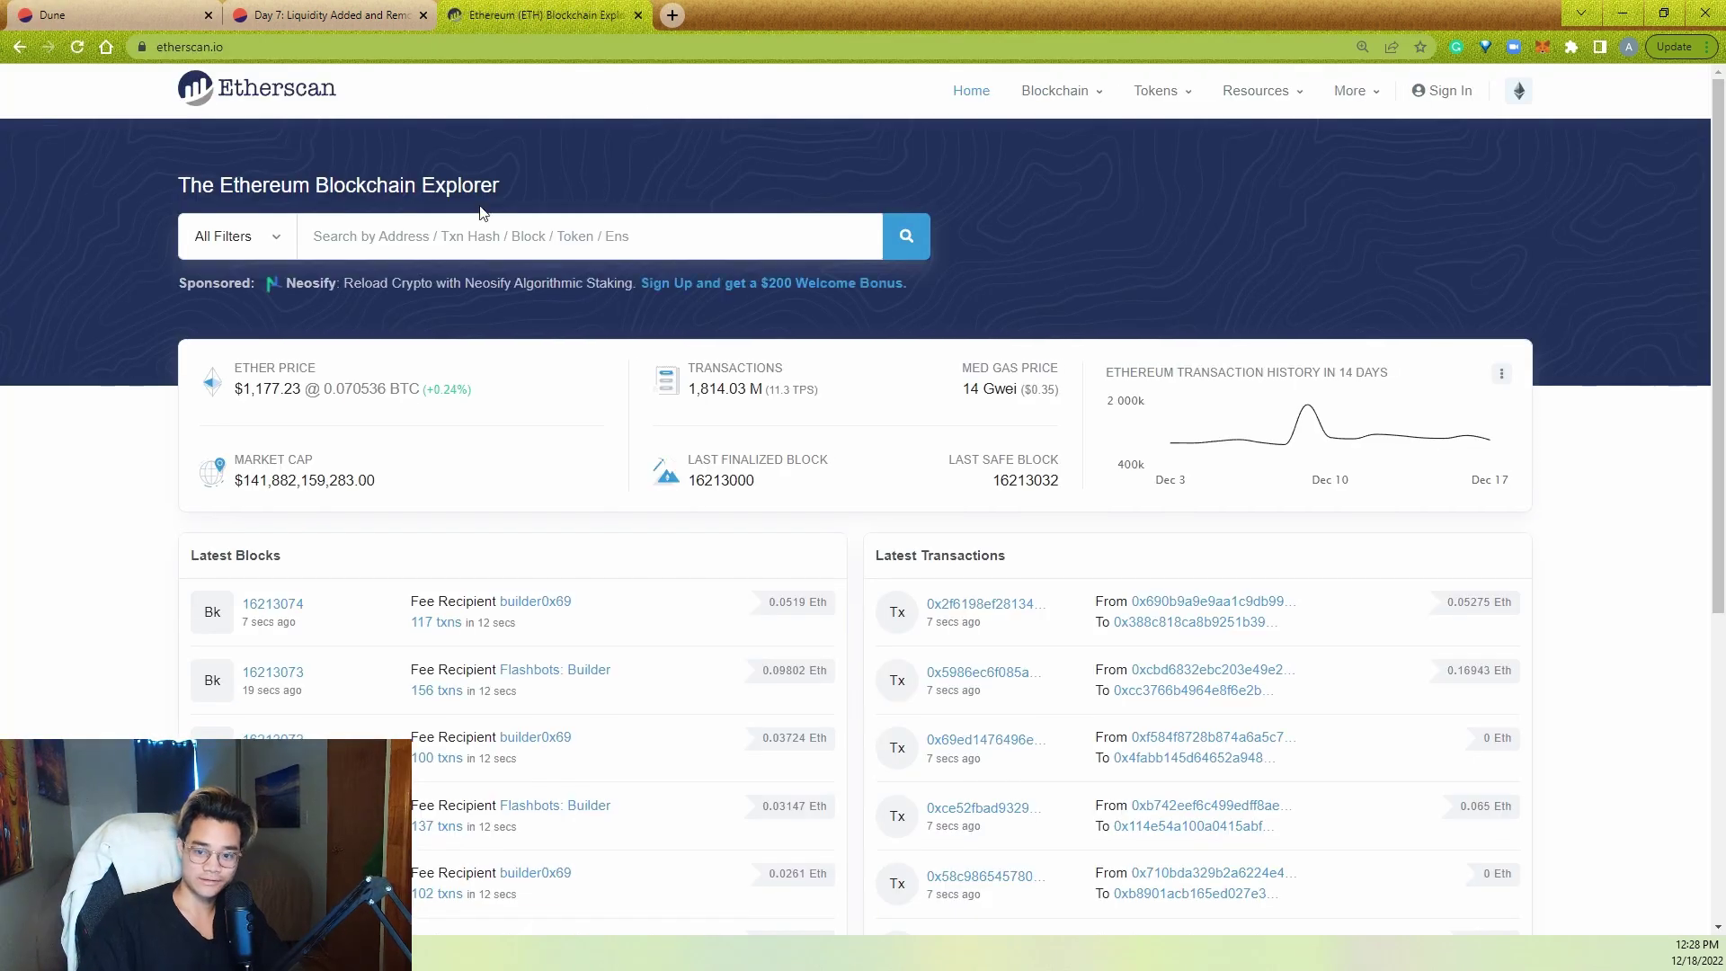
left_click(472, 235)
type("0xc04384cdb272216538f24d17b4c72e73817918c6db8d381873818fe2f5399117")
key("Return")
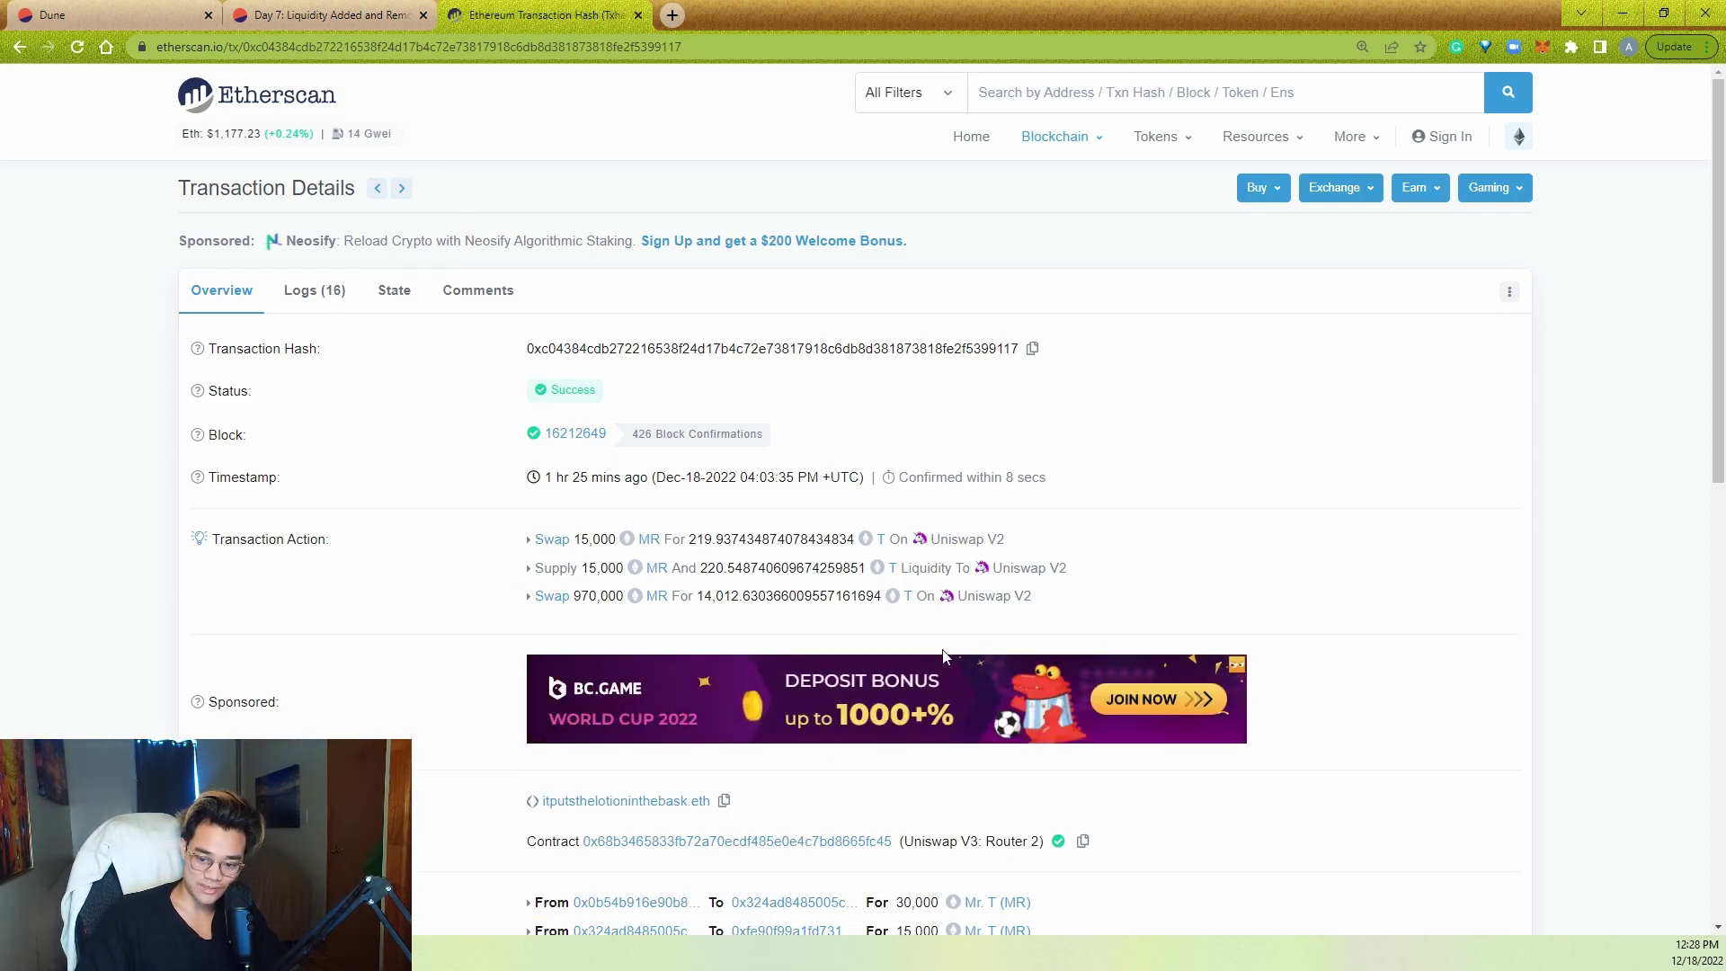
- View the transaction's event logs with their Transfer events, then return to Dune's results
left_click(329, 293)
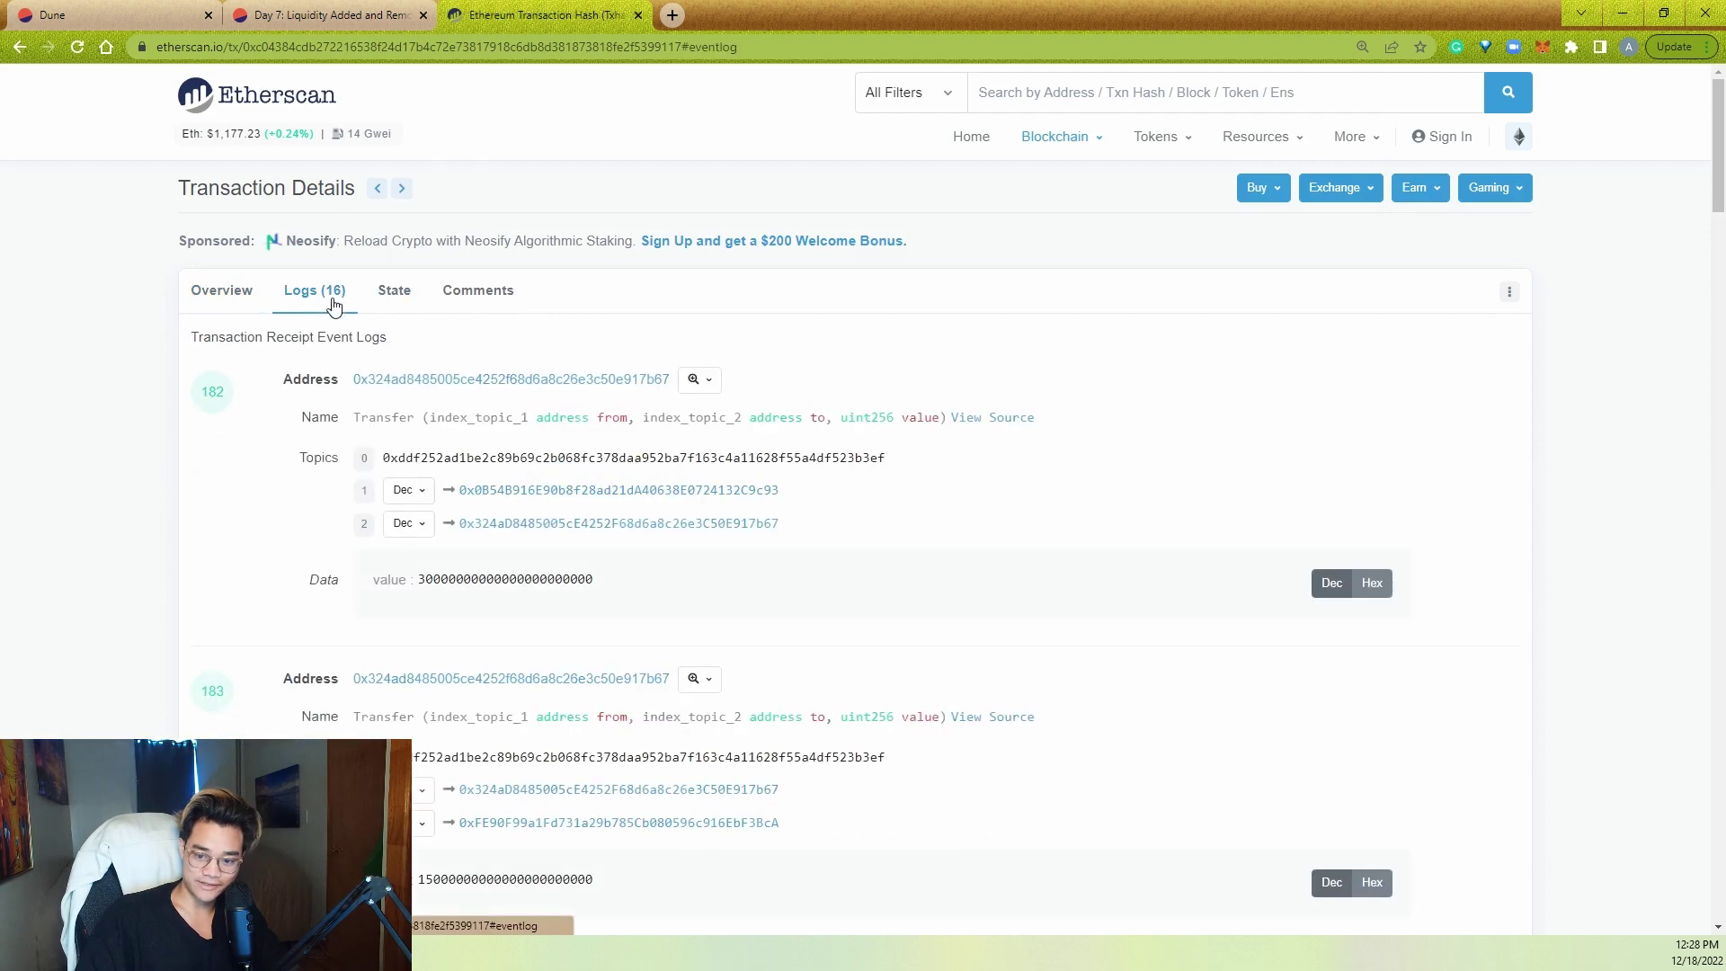
double_click(361, 420)
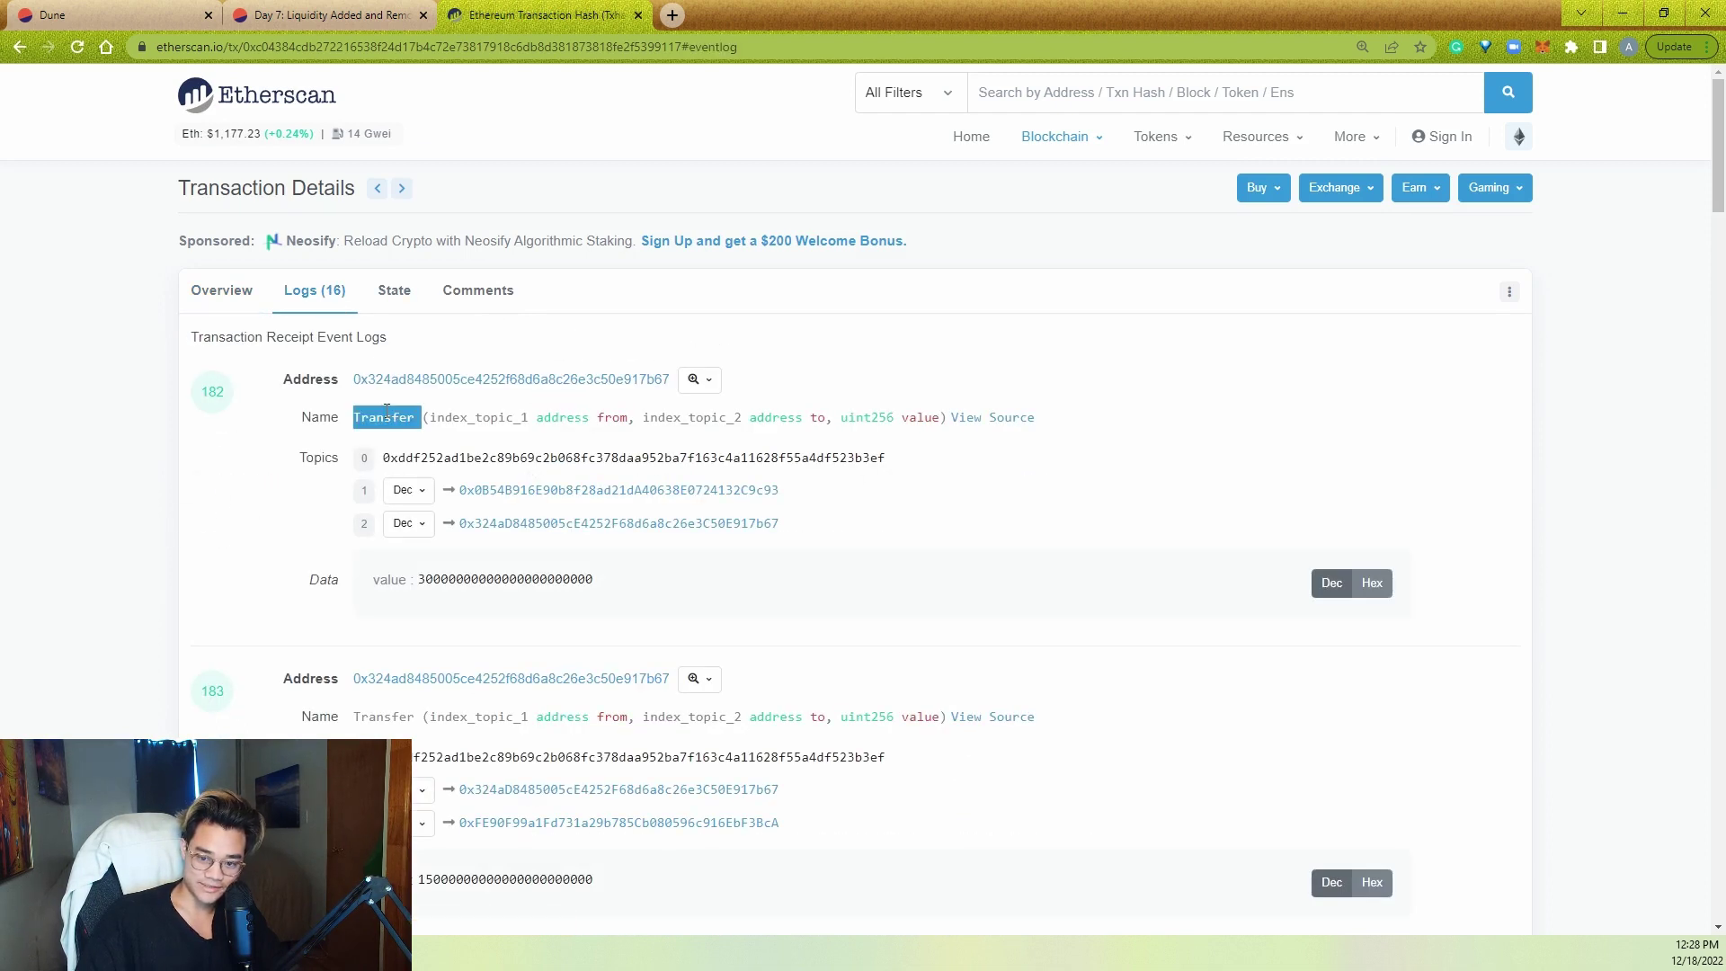
left_click(93, 11)
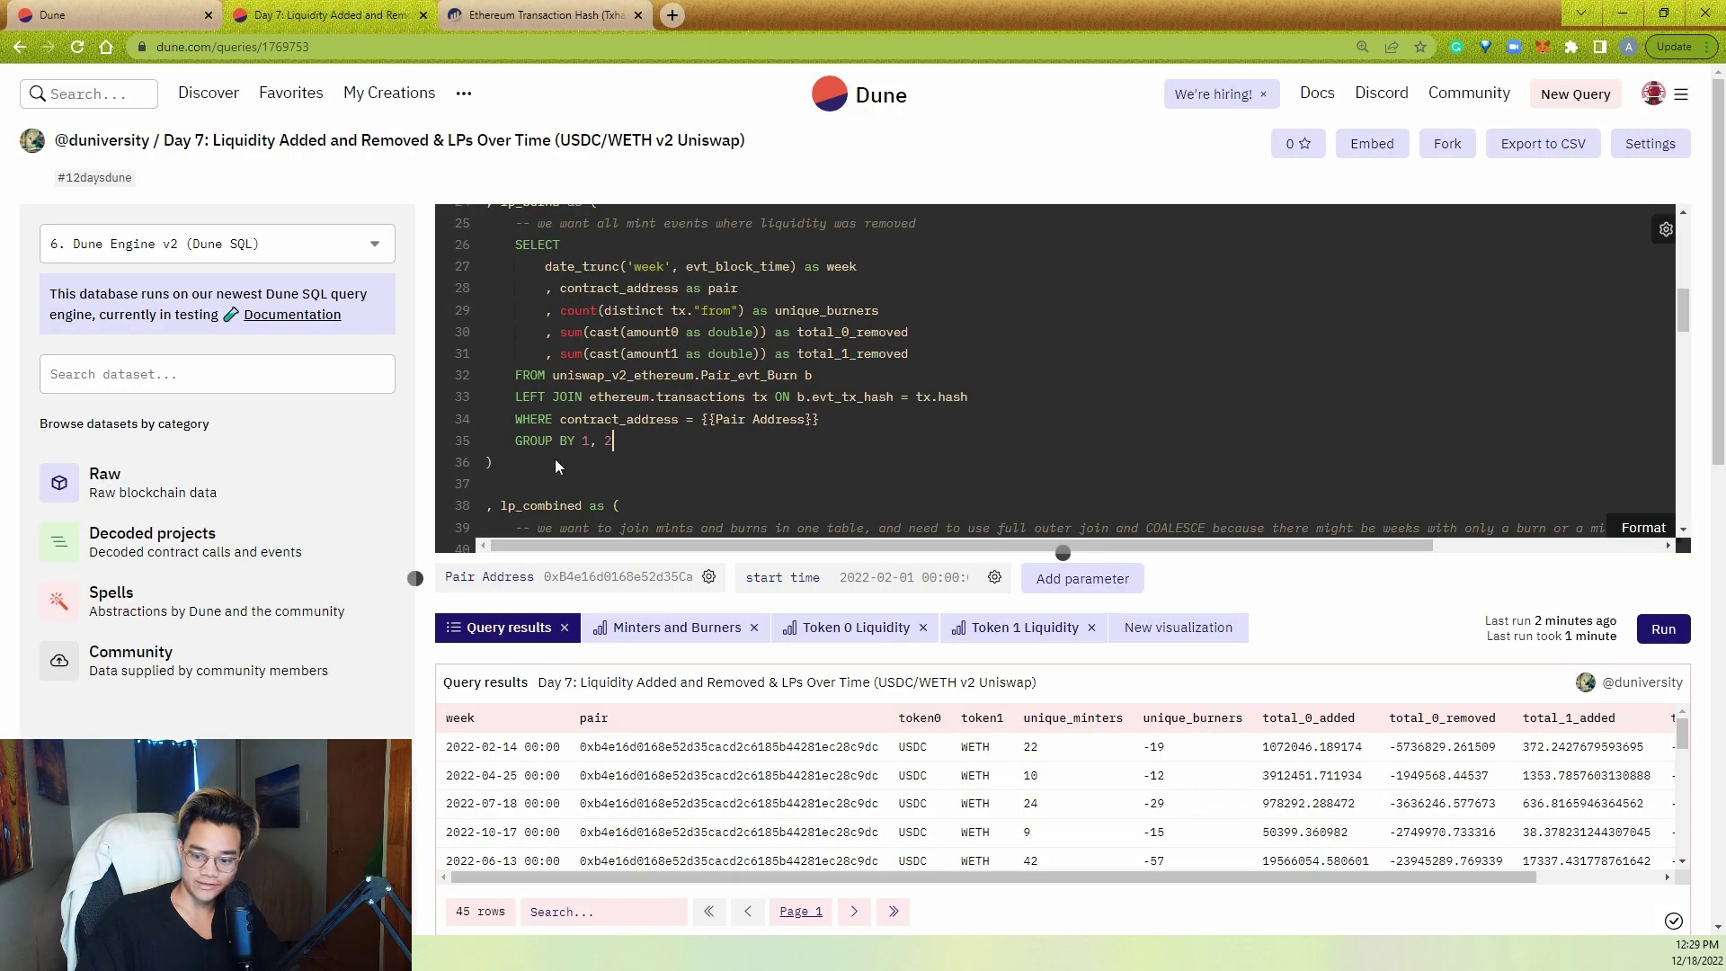
left_click(160, 11)
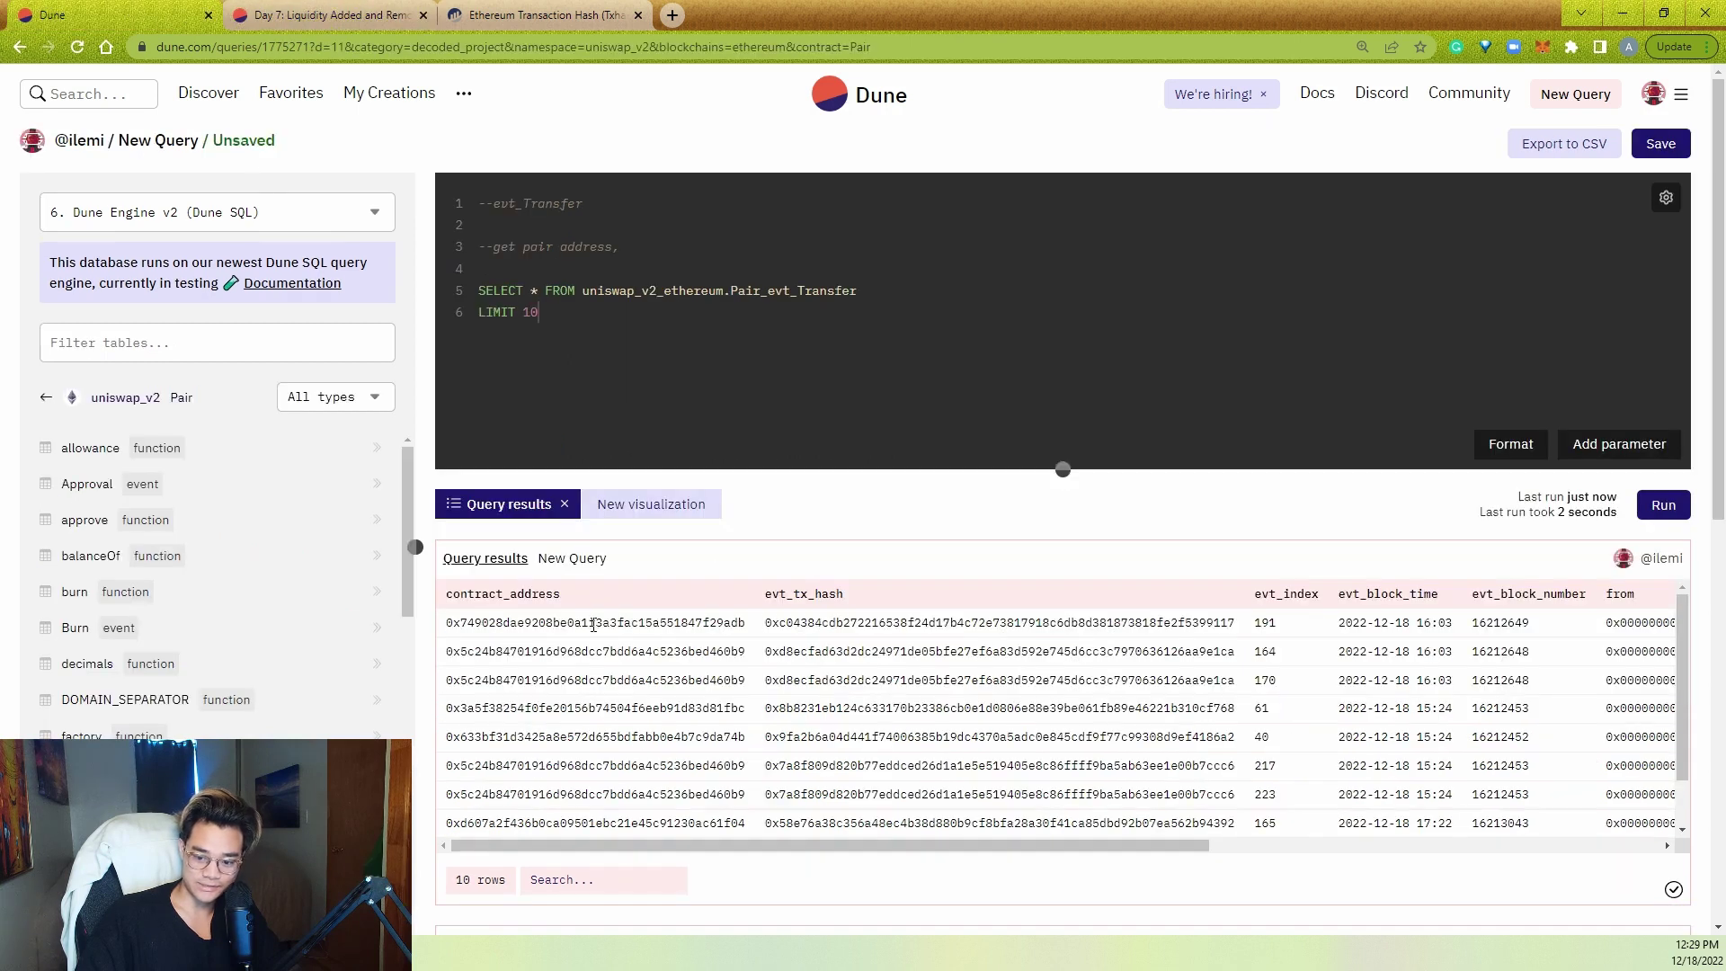
- Find the copied pair address in the Etherscan logs and select log 191's topic hash
key("ctrl+c")
left_click(575, 14)
key("ctrl+f")
key("ctrl+v")
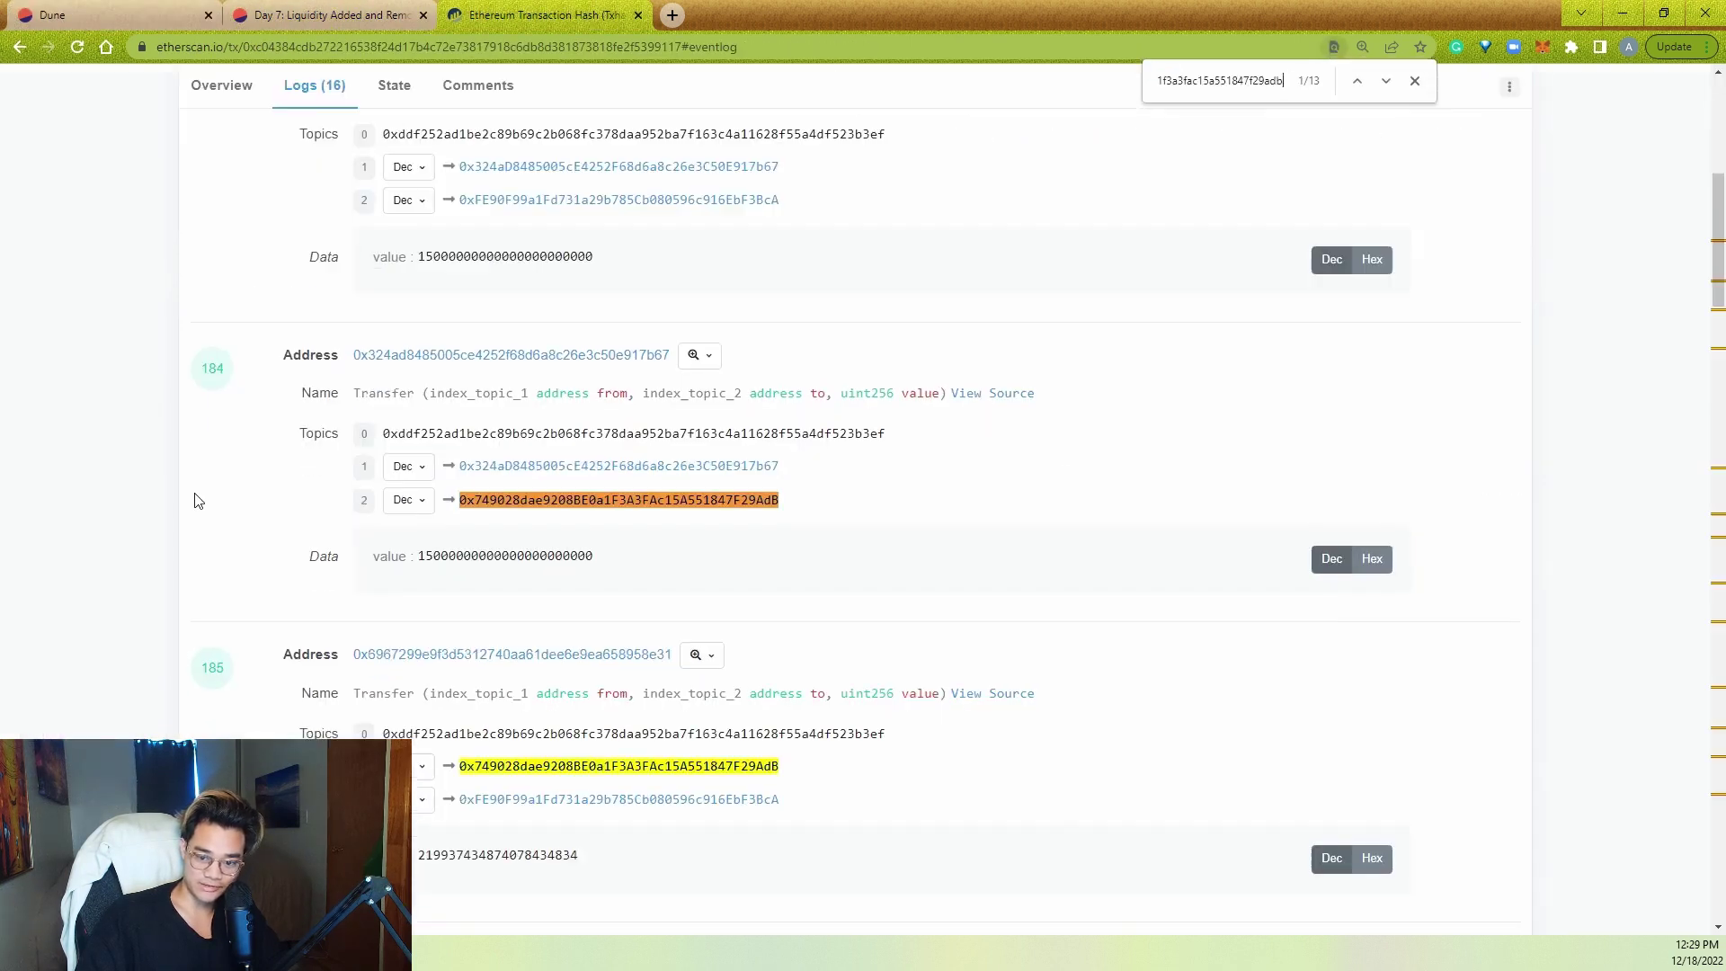
double_click(1384, 80)
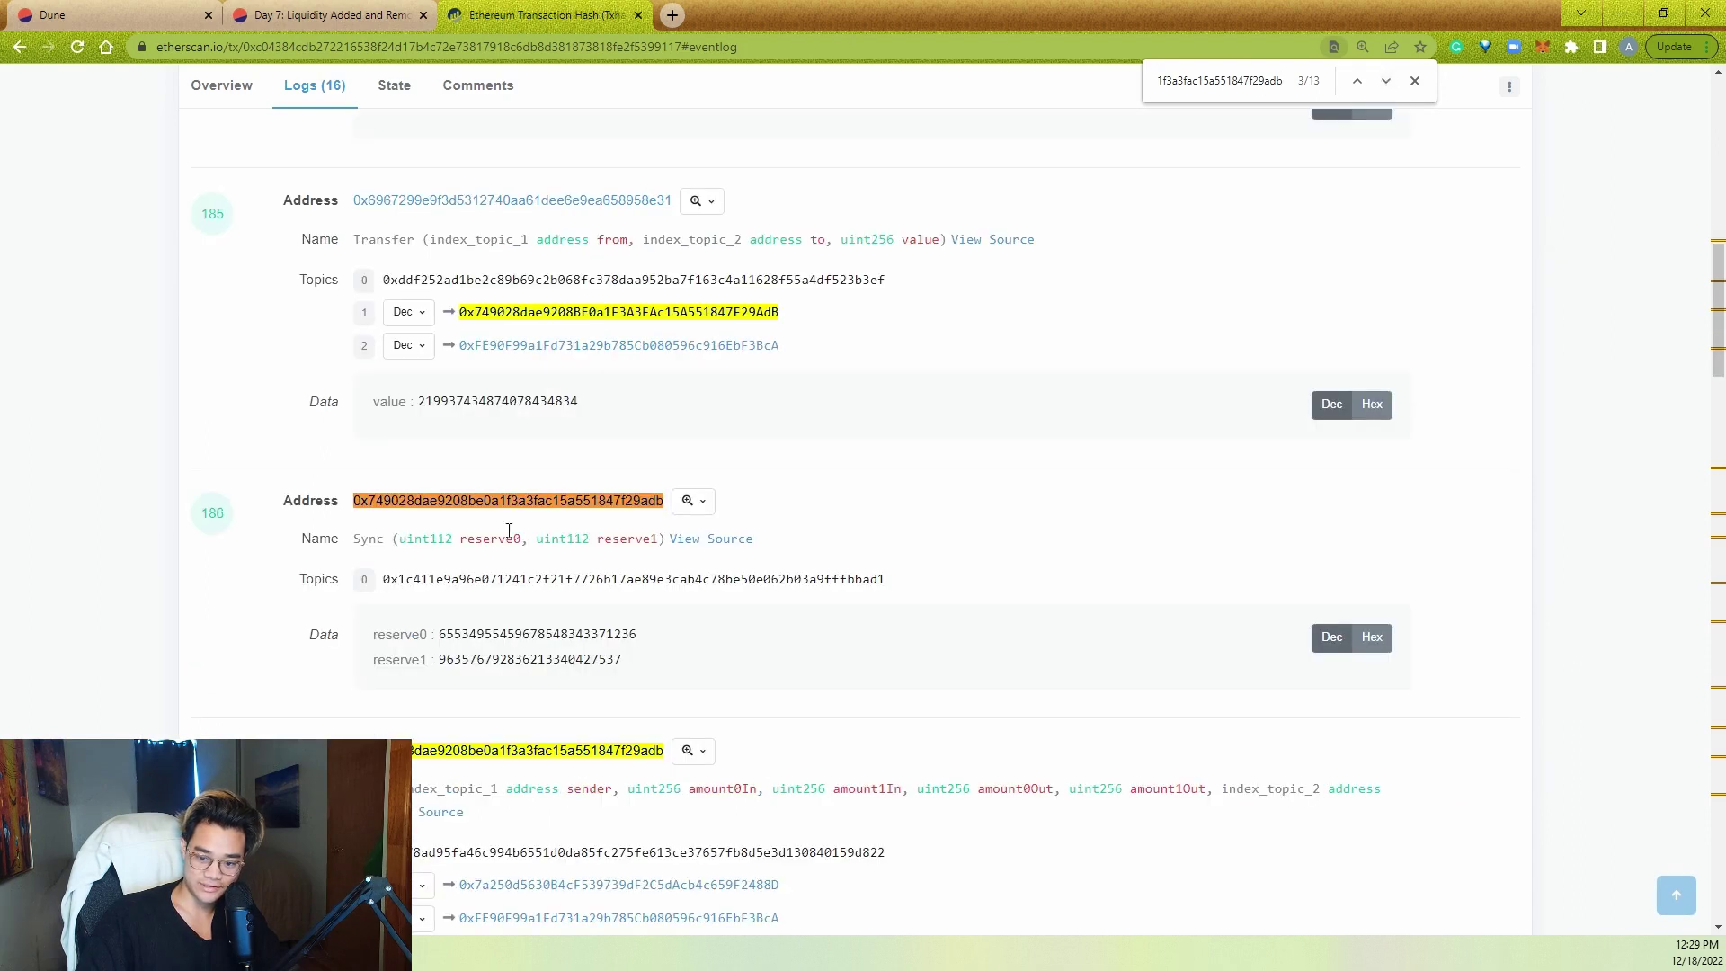
scroll(486, 625, "down", 15)
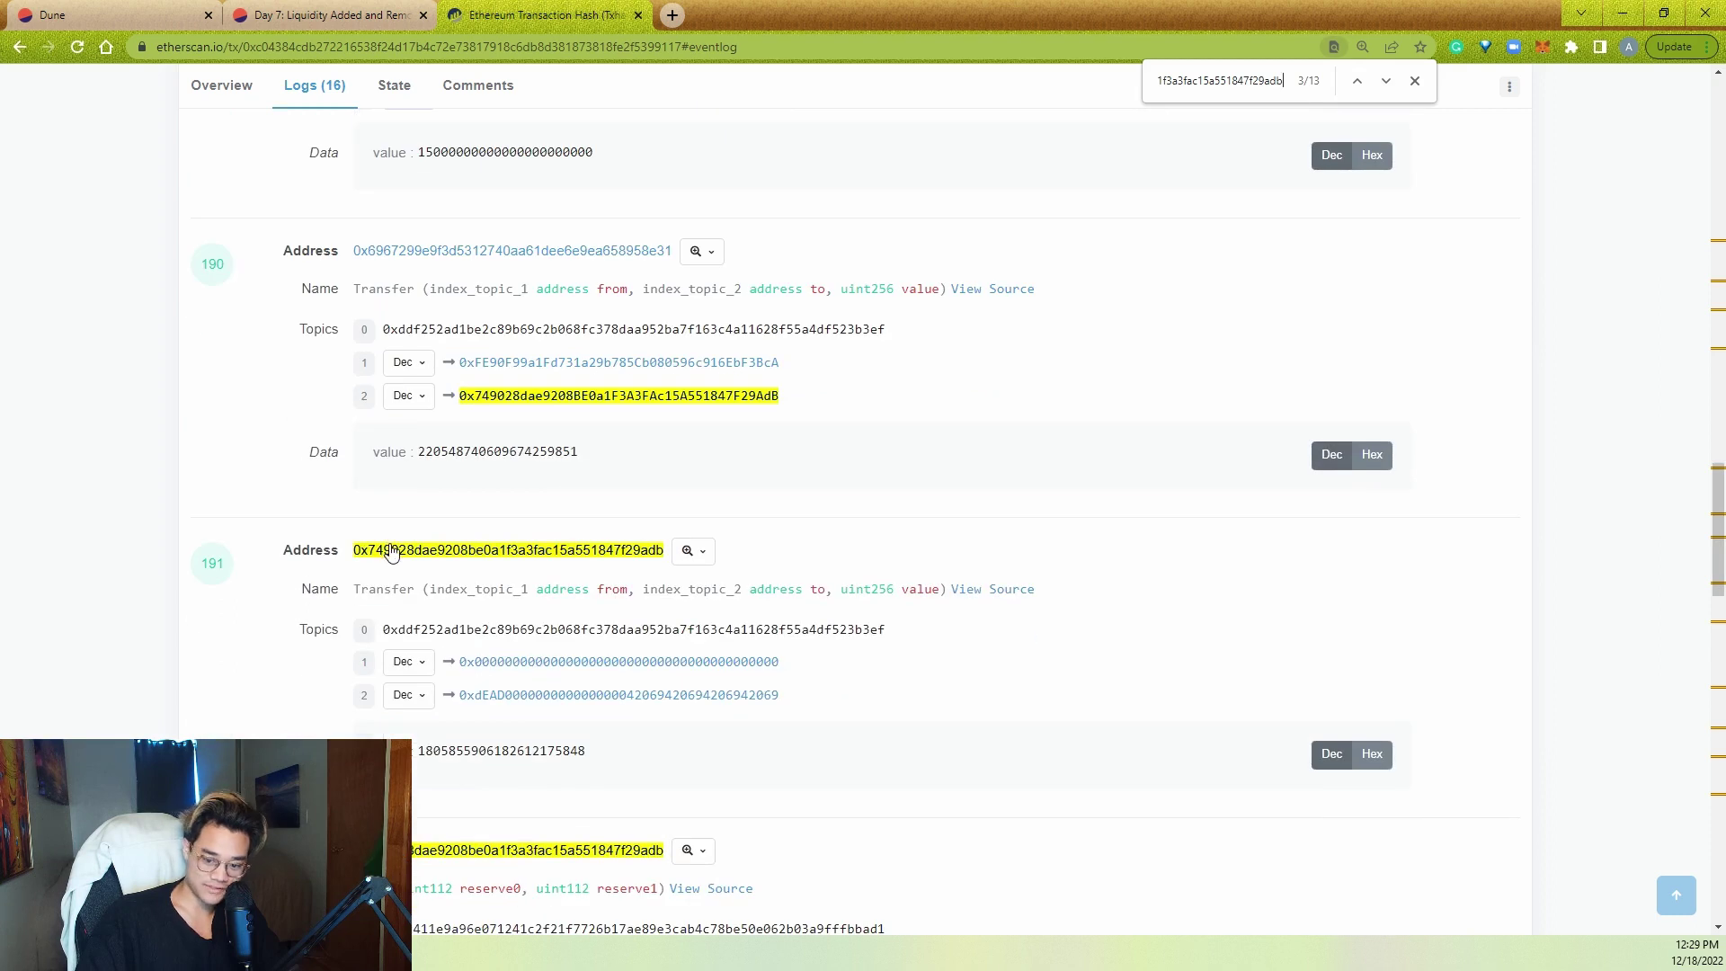
scroll(382, 550, "down", 1)
double_click(476, 540)
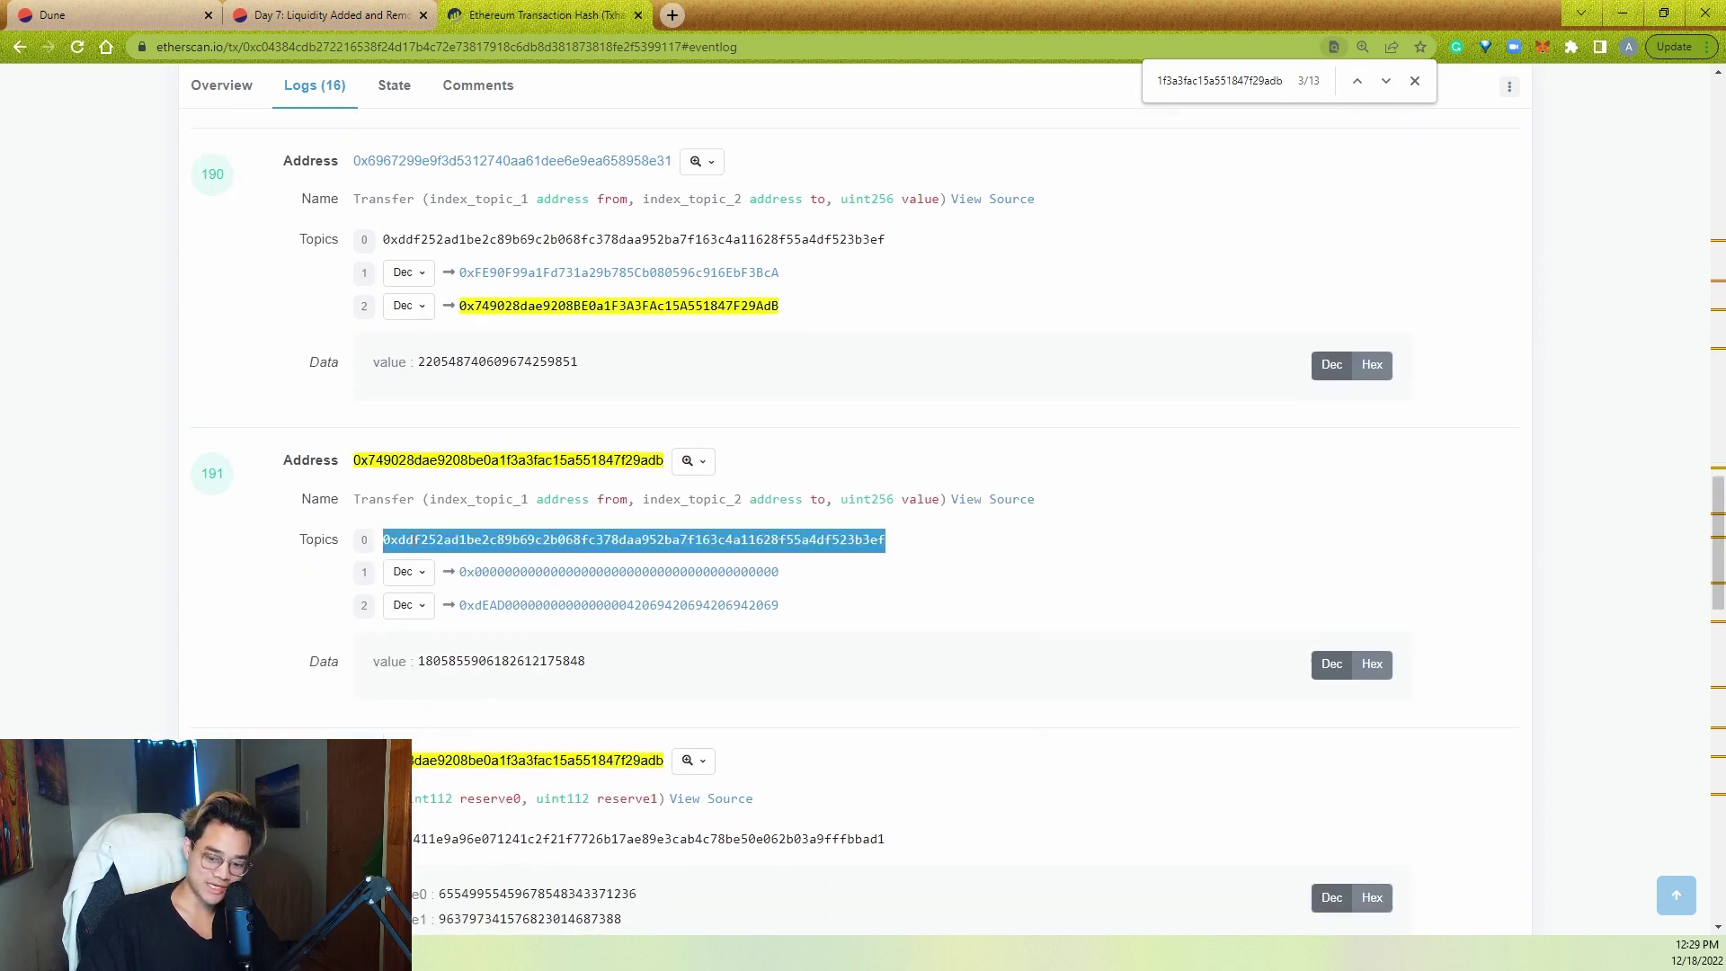
- Search the logs page for the Transfer topic hash and review its 9 matches
key("ctrl+f")
key("ctrl+v")
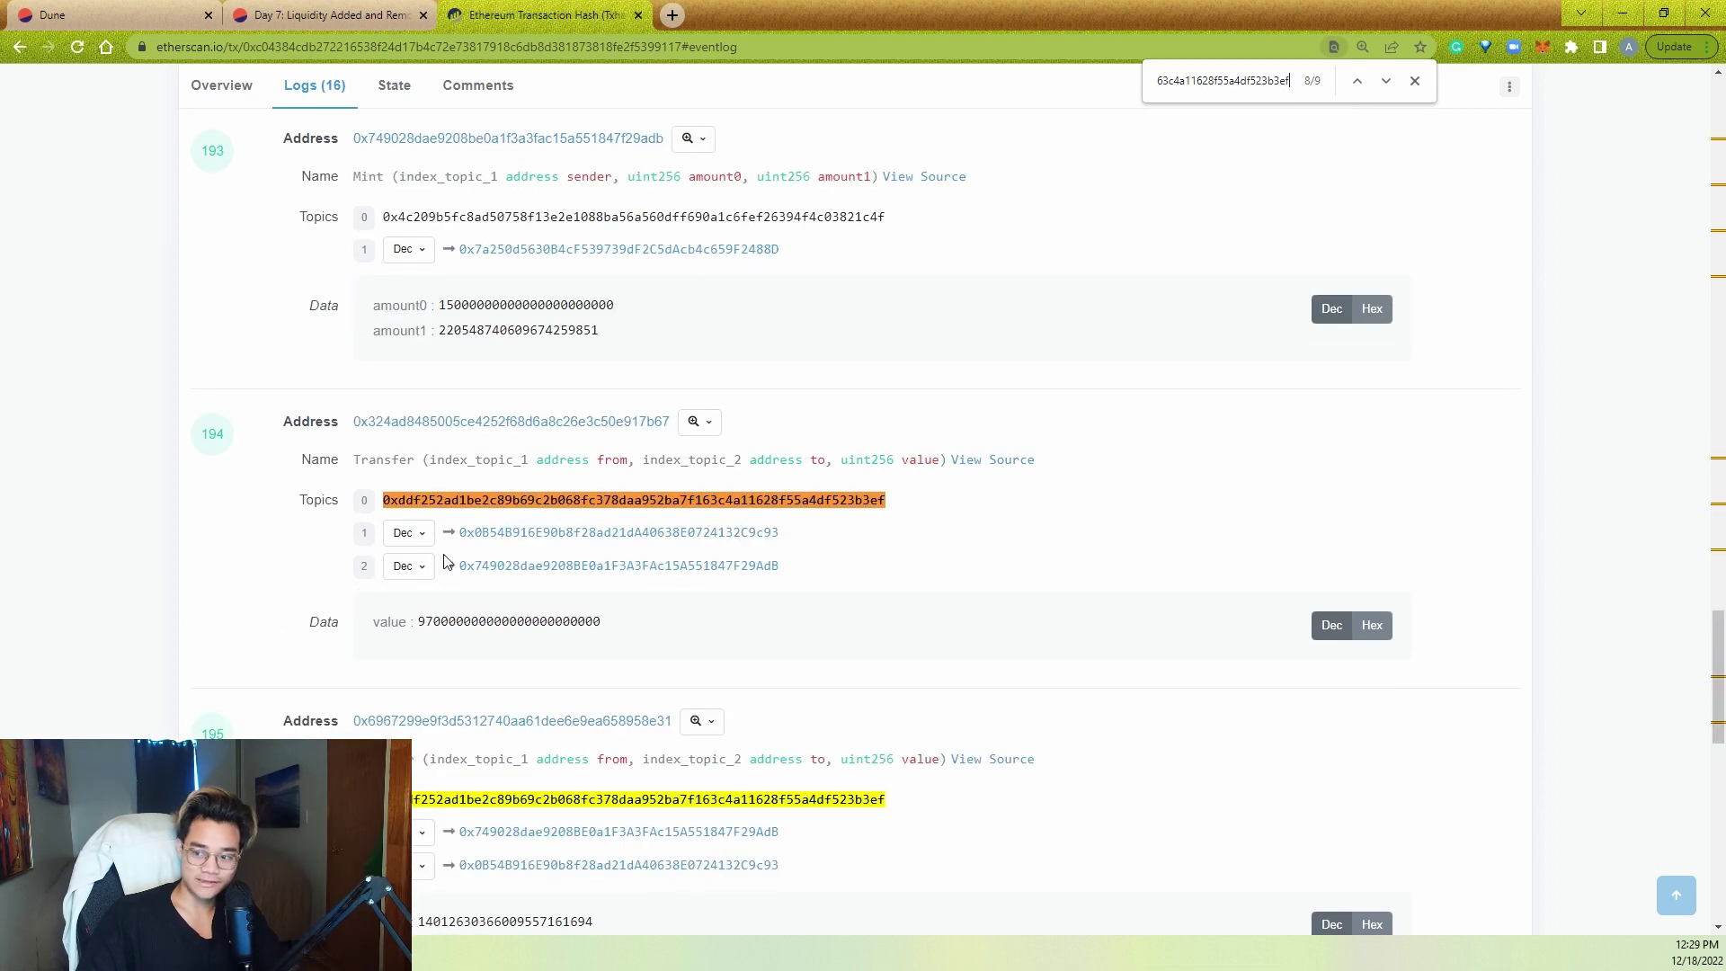
key("Return")
scroll(786, 540, "down", 4)
scroll(787, 543, "up", 20)
scroll(644, 594, "up", 6)
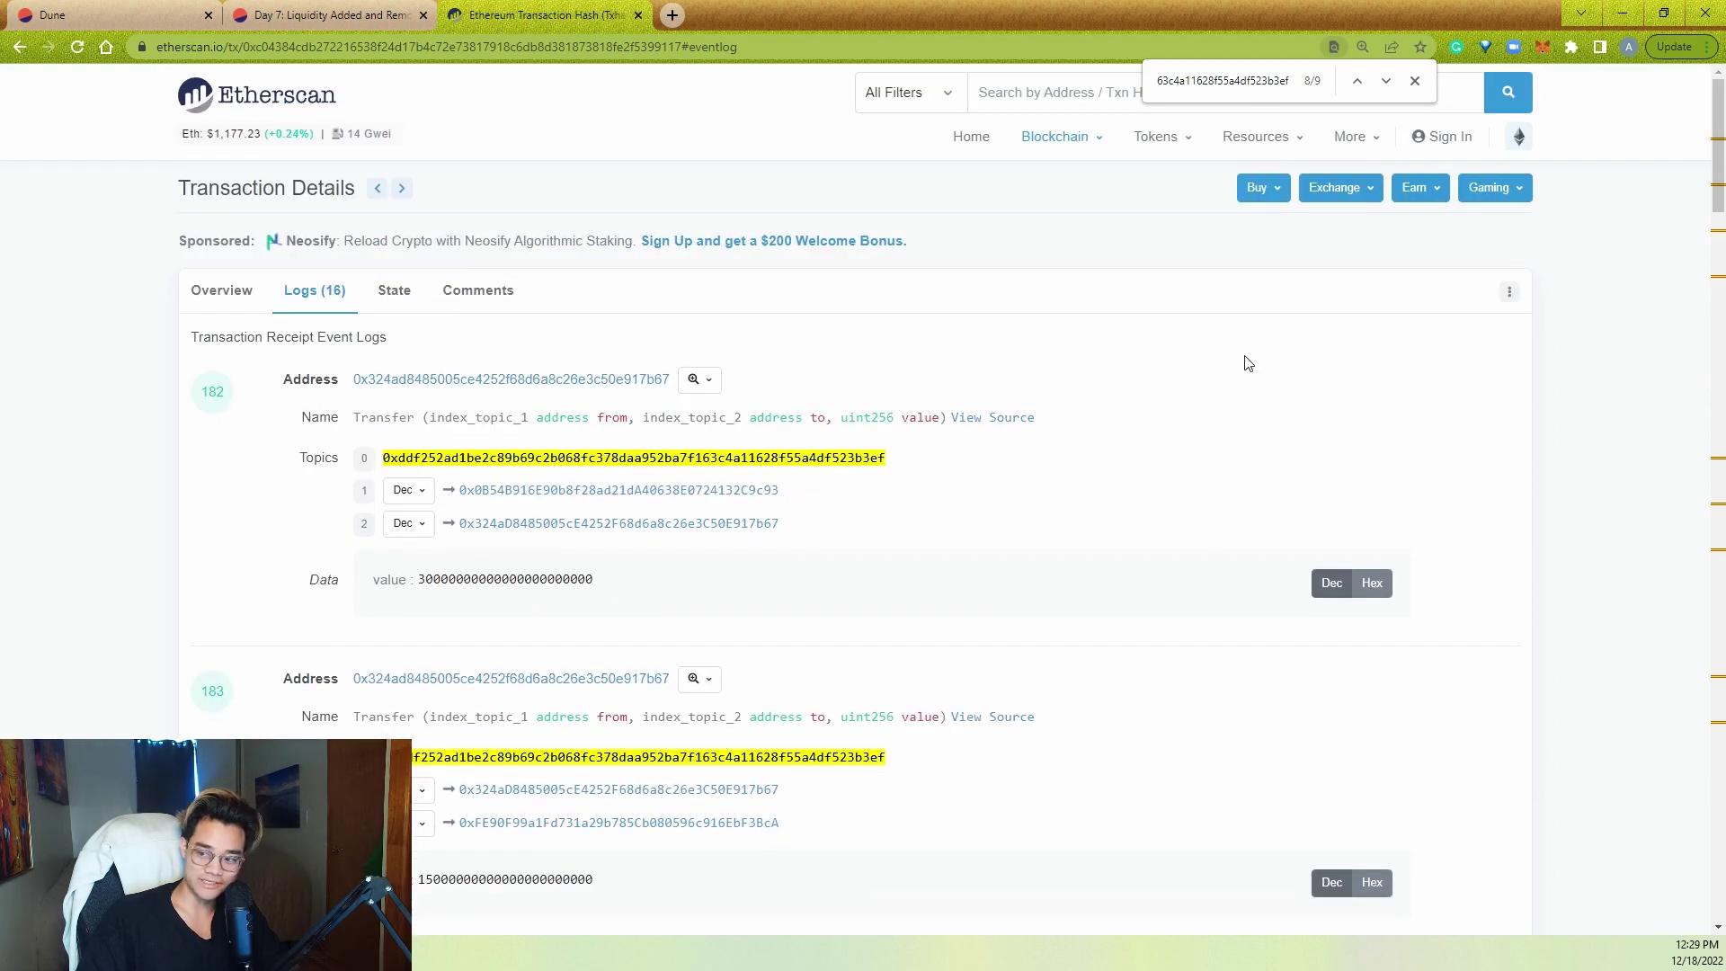
scroll(1247, 402, "down", 20)
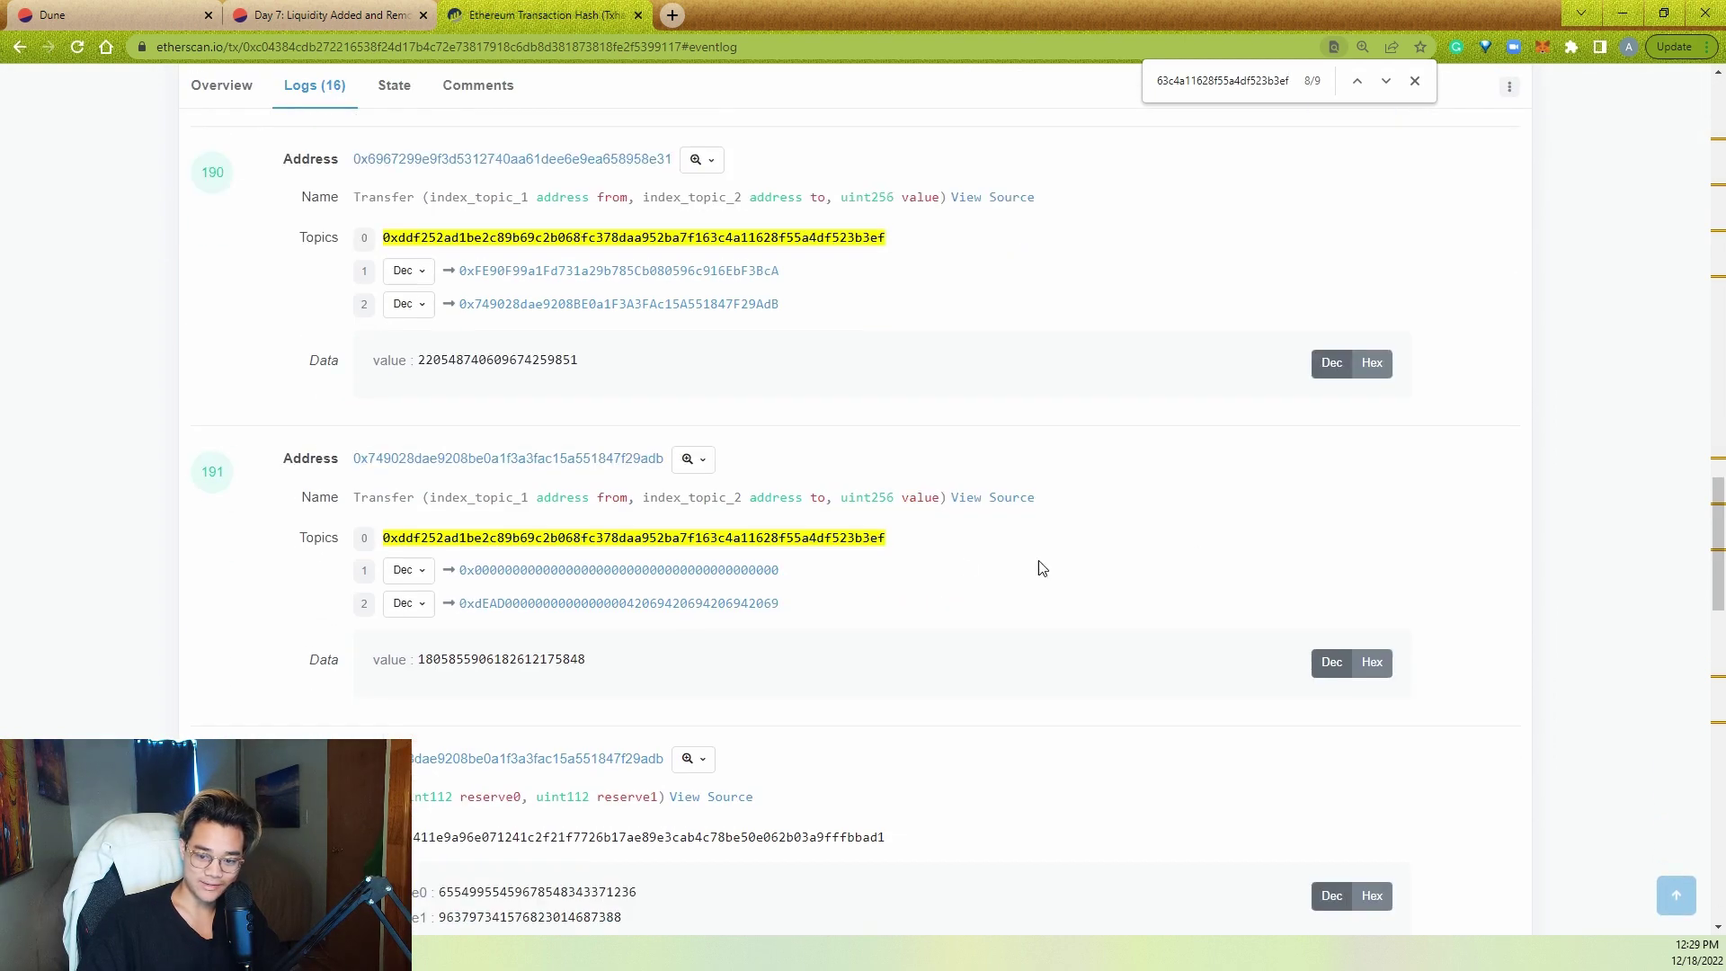
double_click(463, 537)
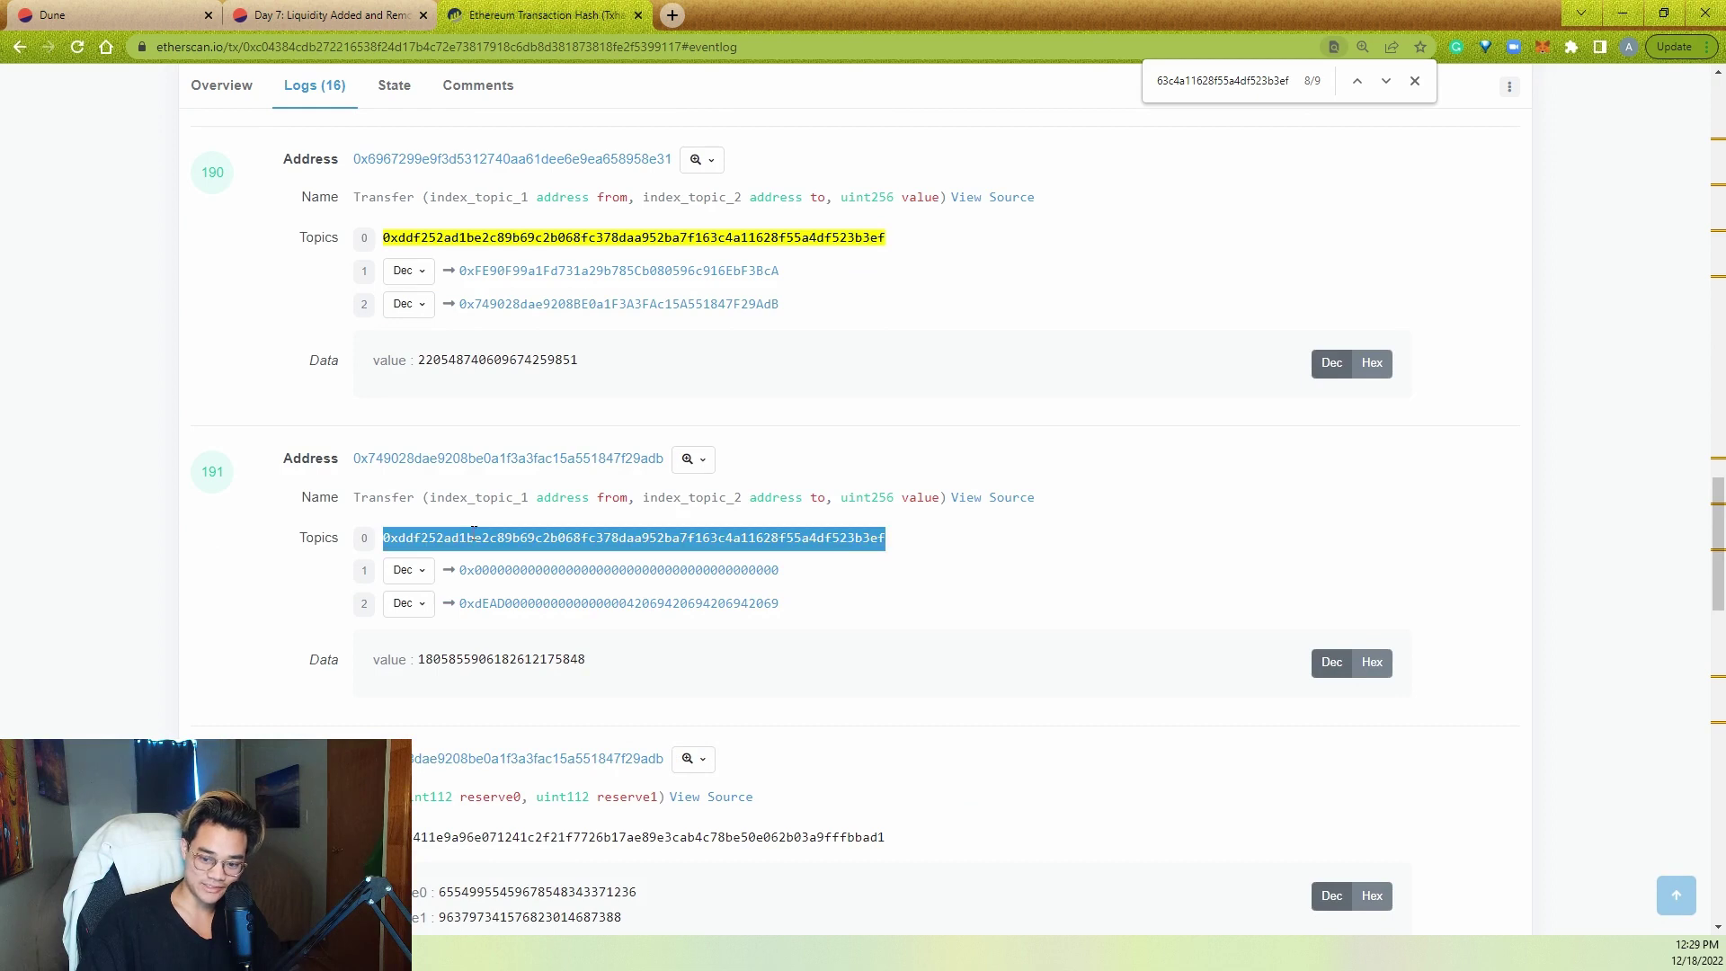
left_click(834, 557)
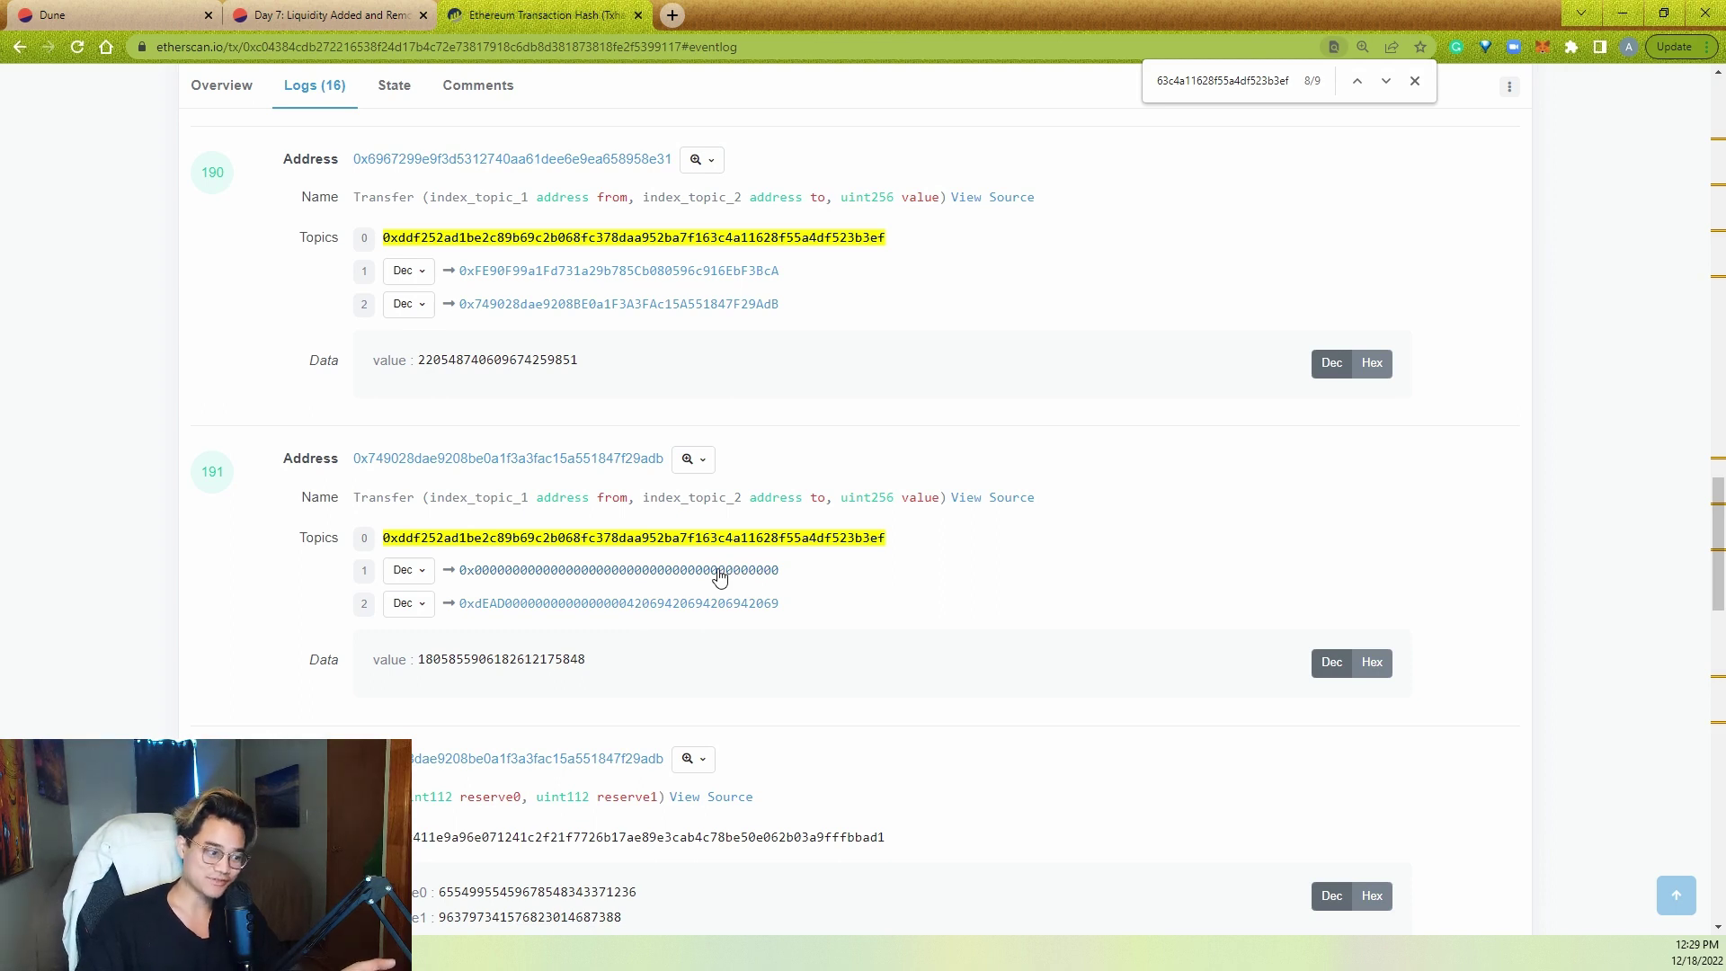
- Put SELECT, * and FROM on separate lines and comment out the uniswap Pair_evt_Transfer table
left_click(108, 15)
double_click(791, 290)
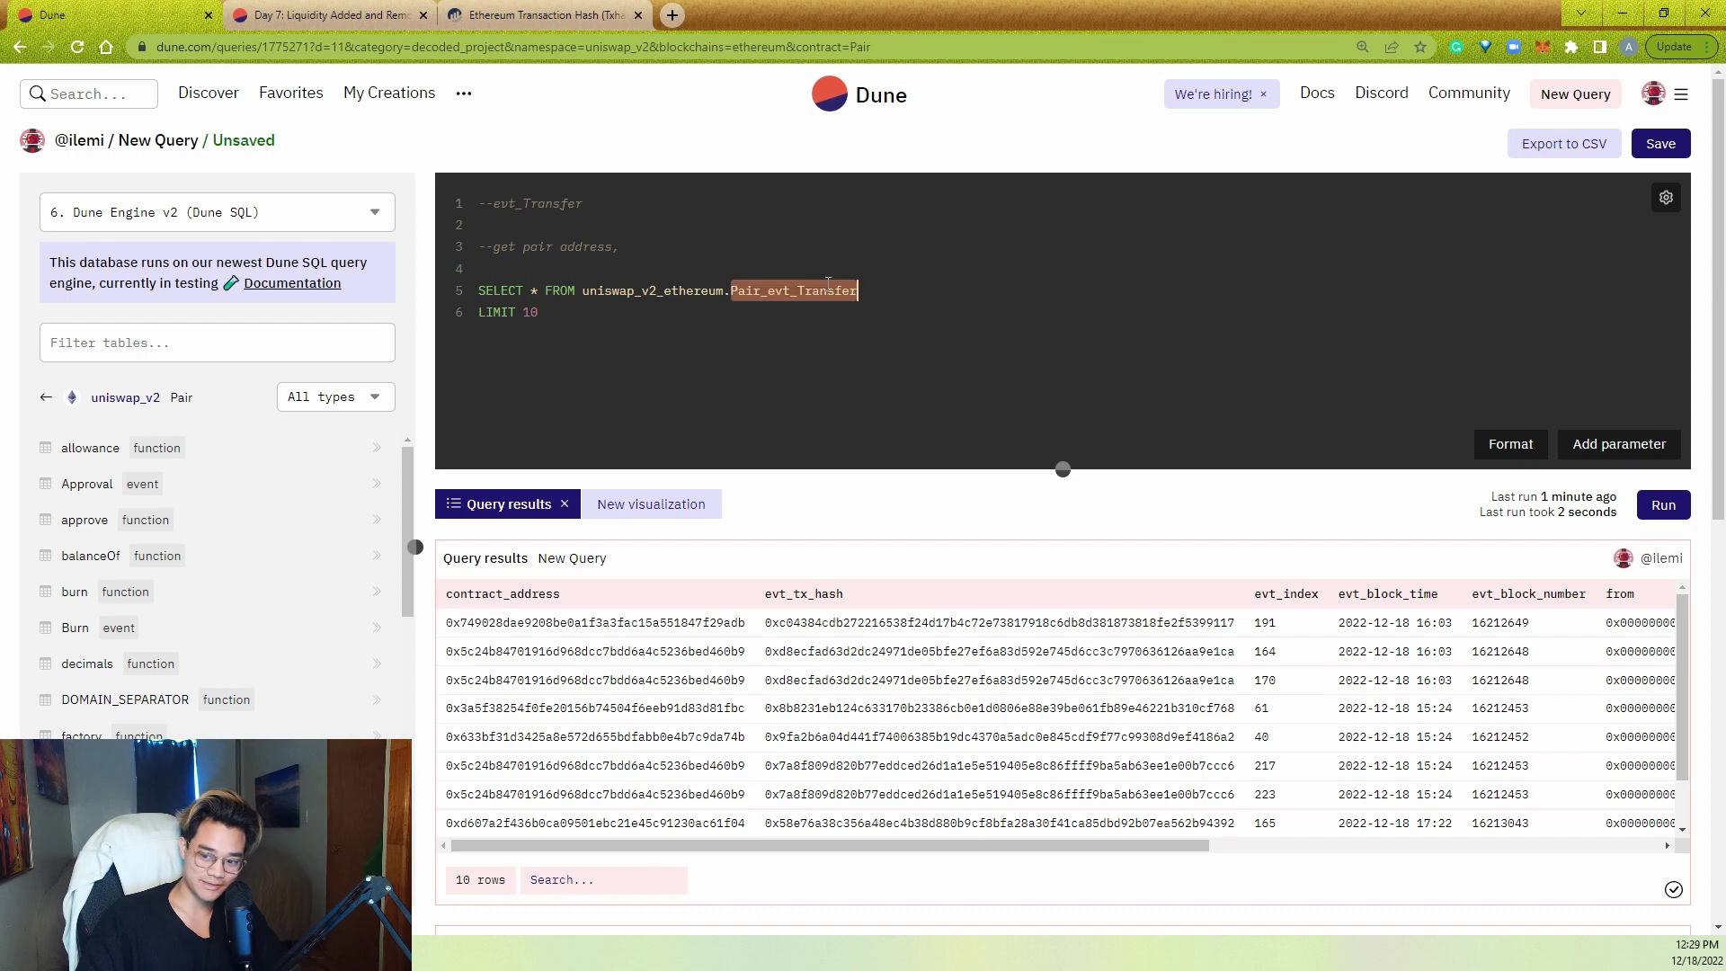
left_click(921, 293)
left_click(584, 290, "shift")
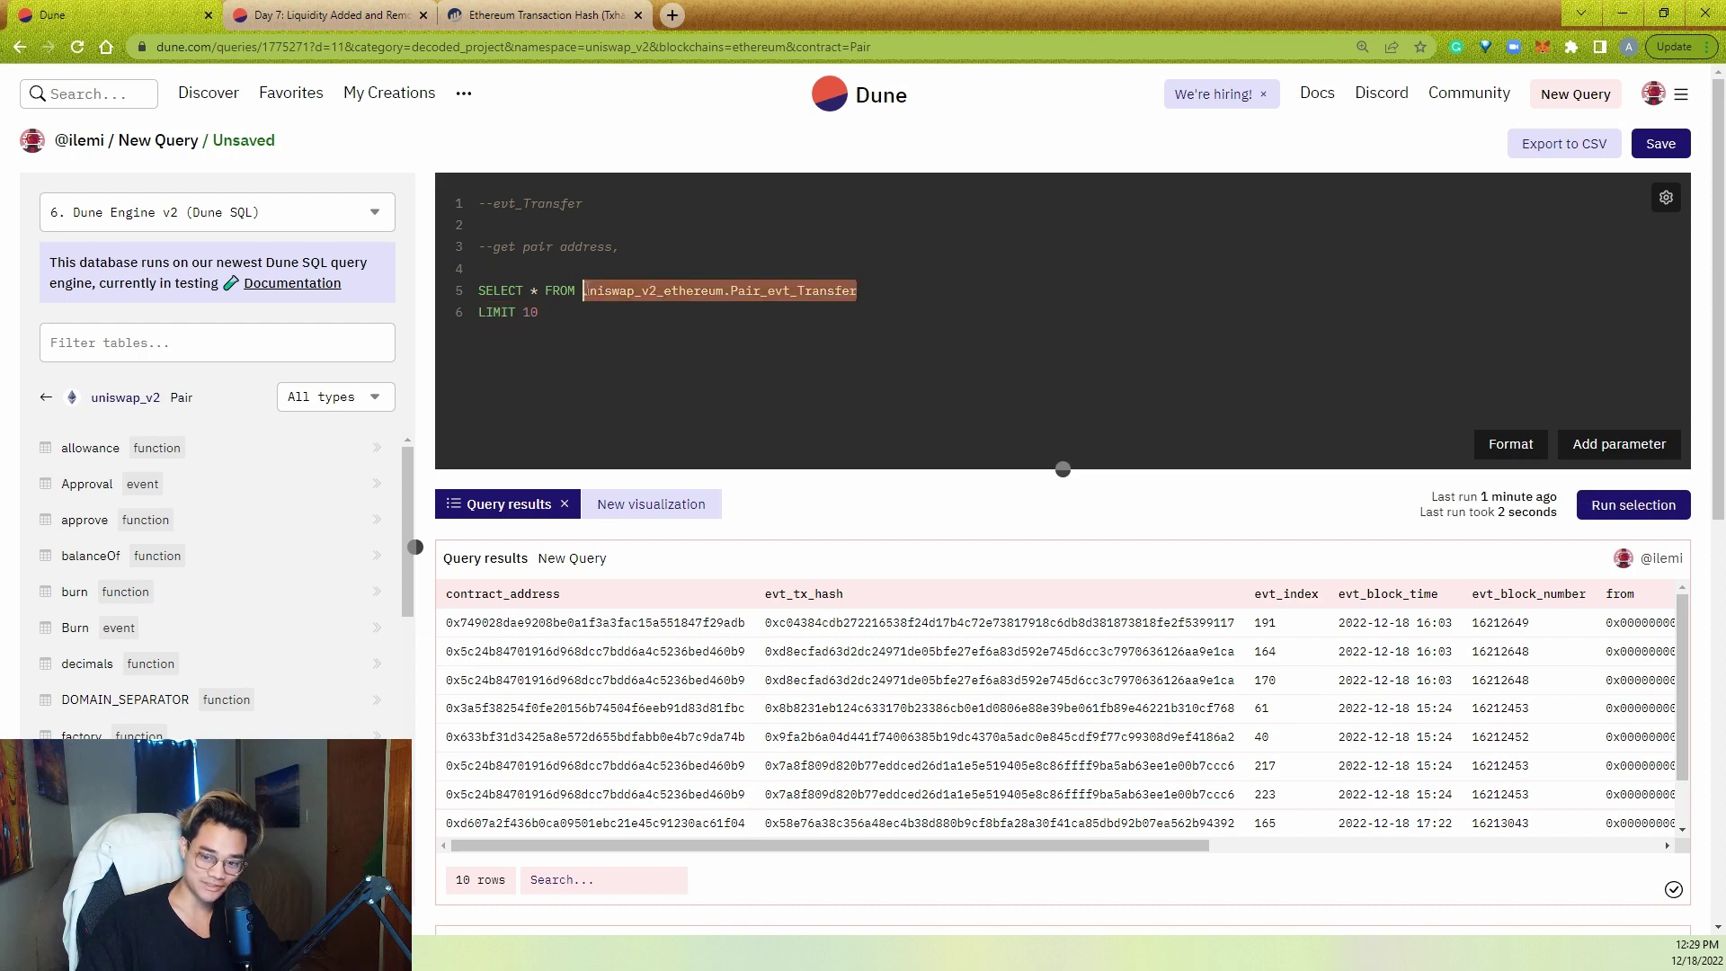
left_click(583, 290)
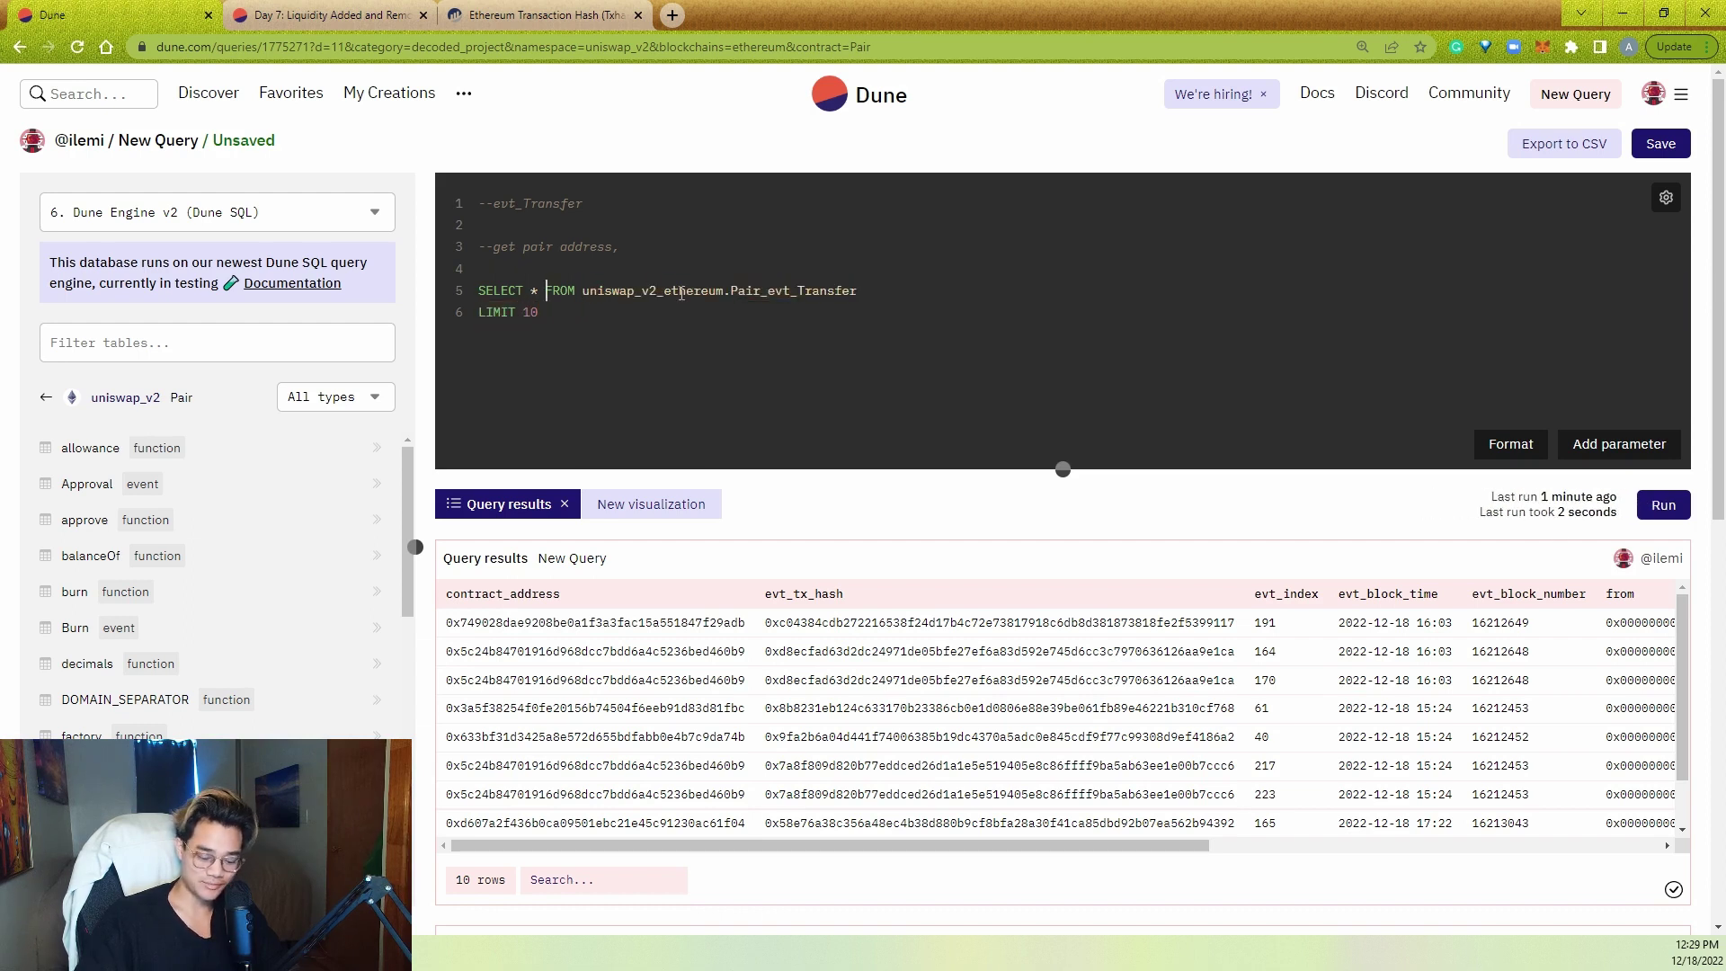
key("Return")
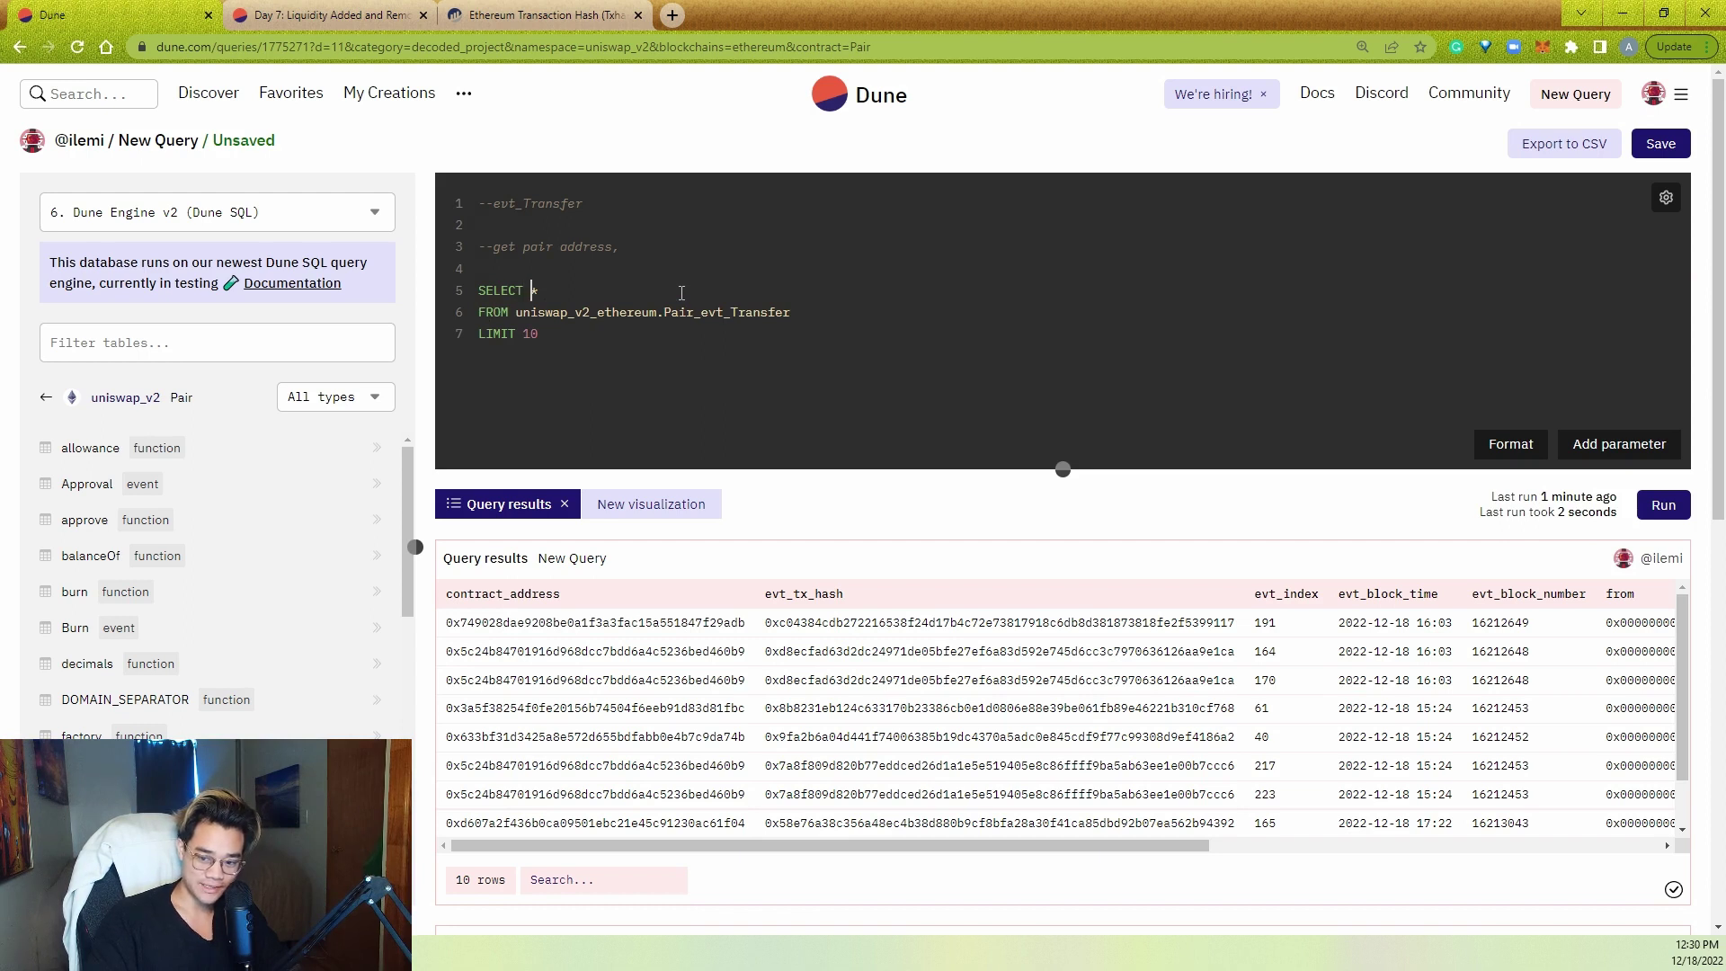
key("Return")
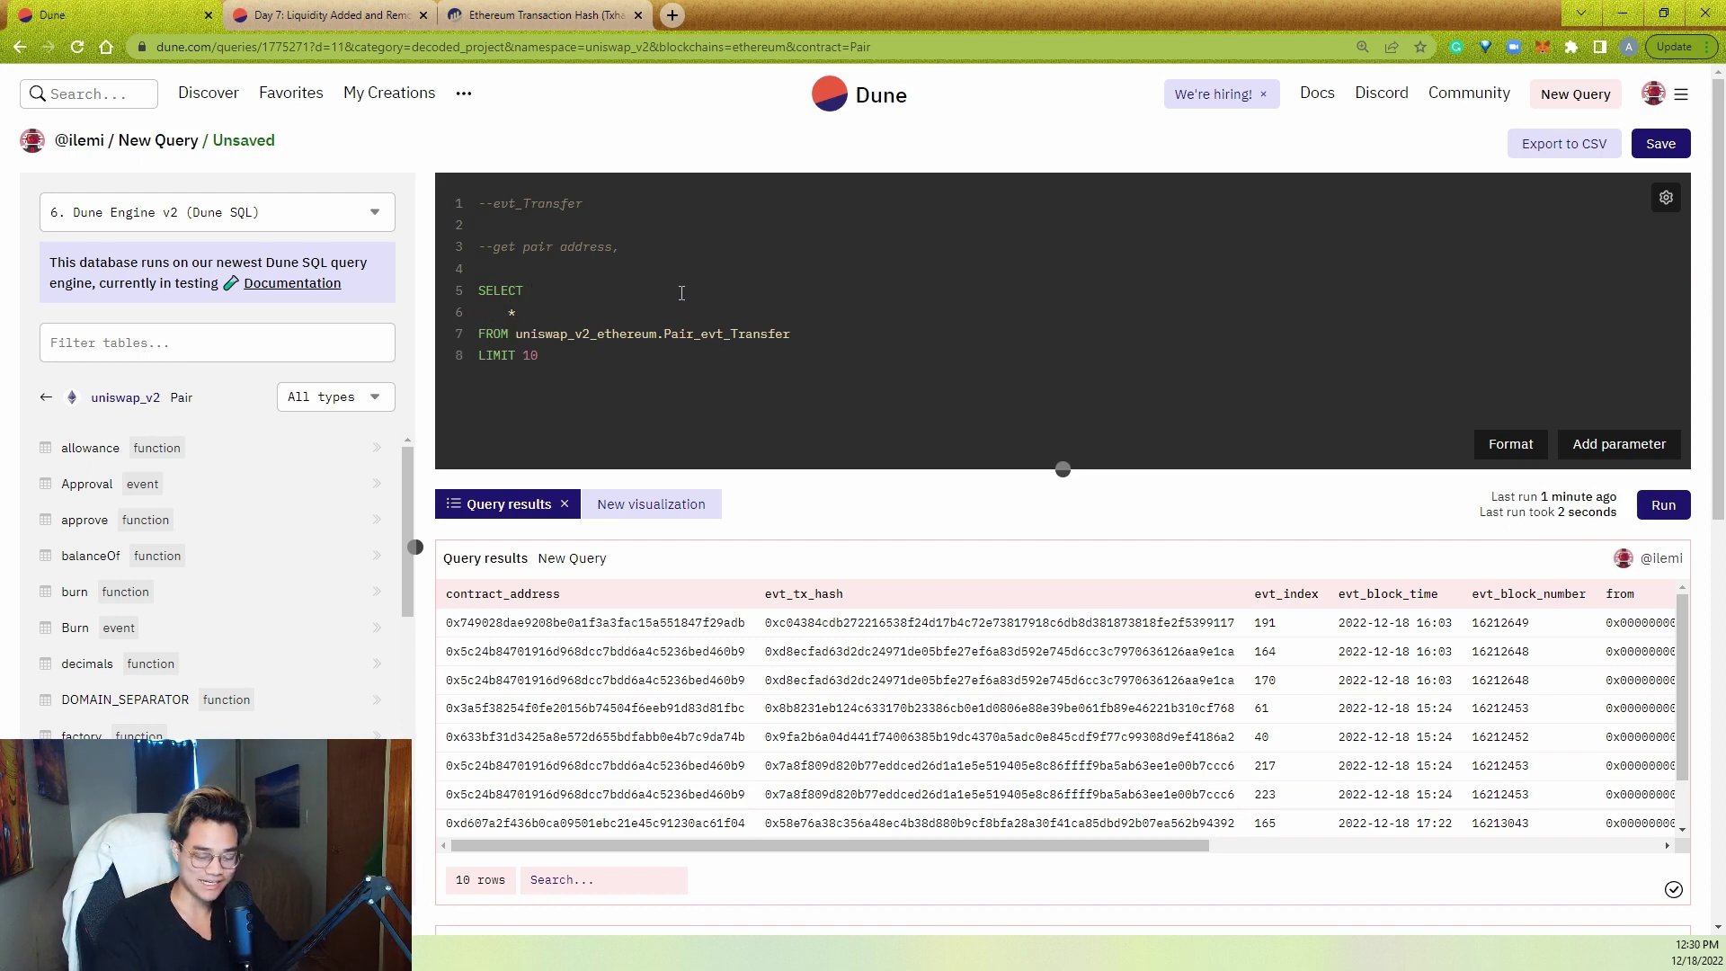
type("--")
key("Escape")
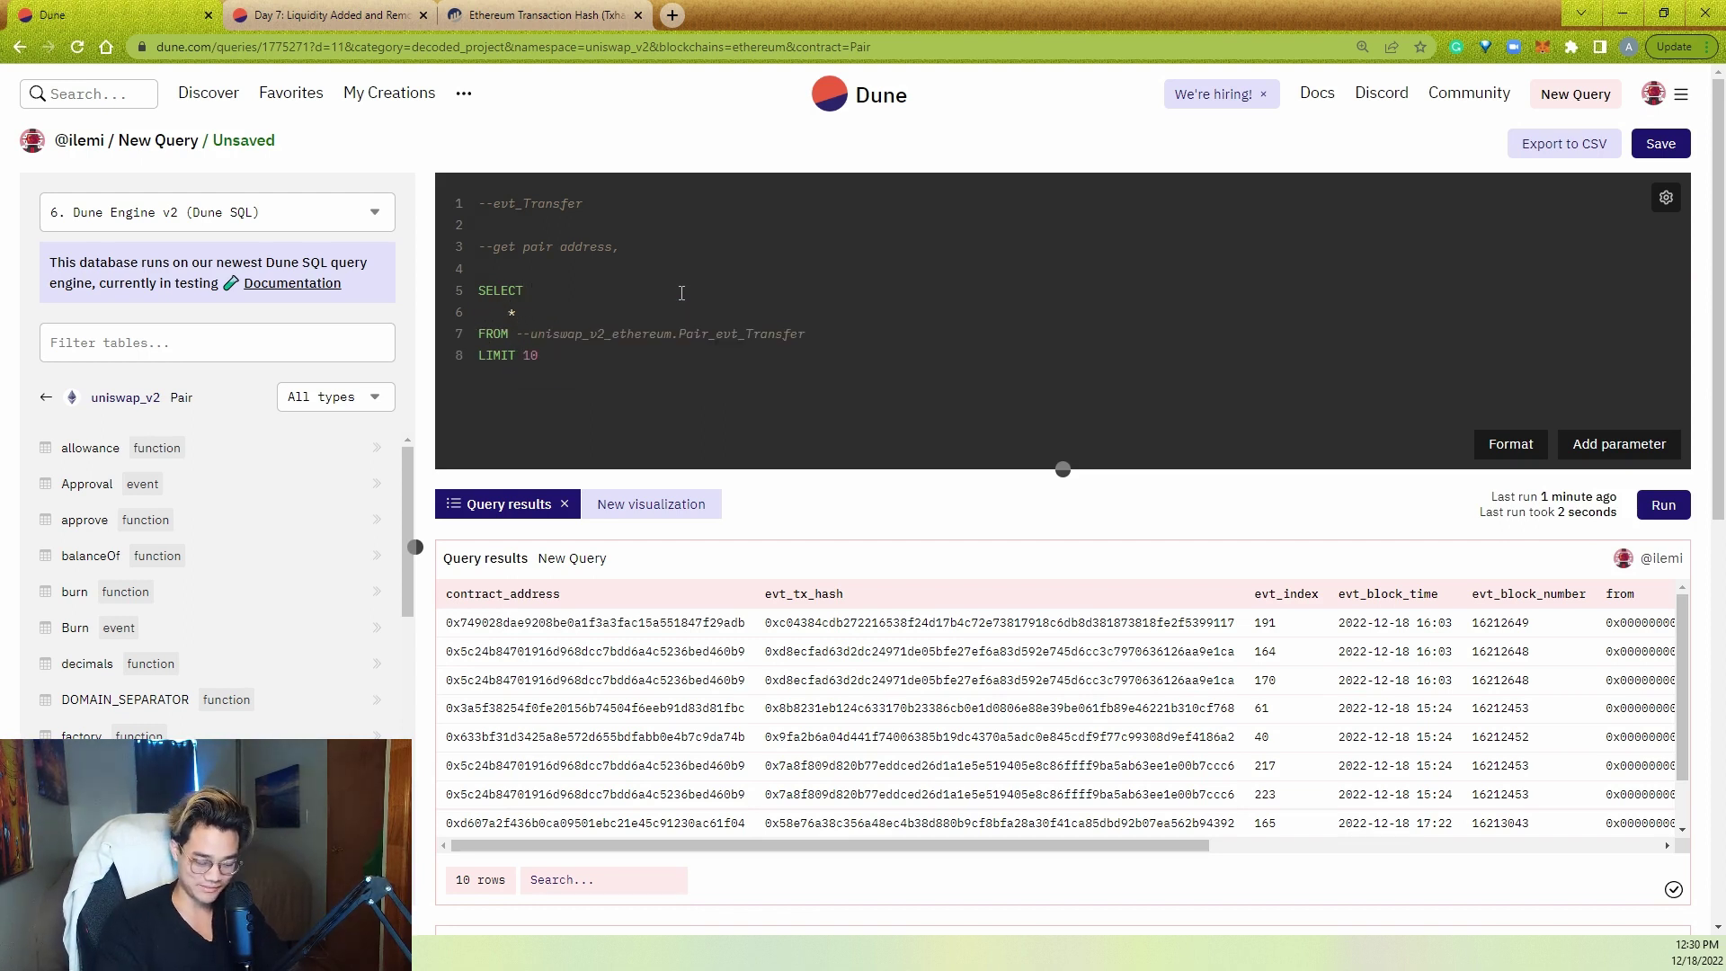
- Search erc20 in the datasets and insert erc20_ethereum.evt_Transfer after FROM
left_click(133, 396)
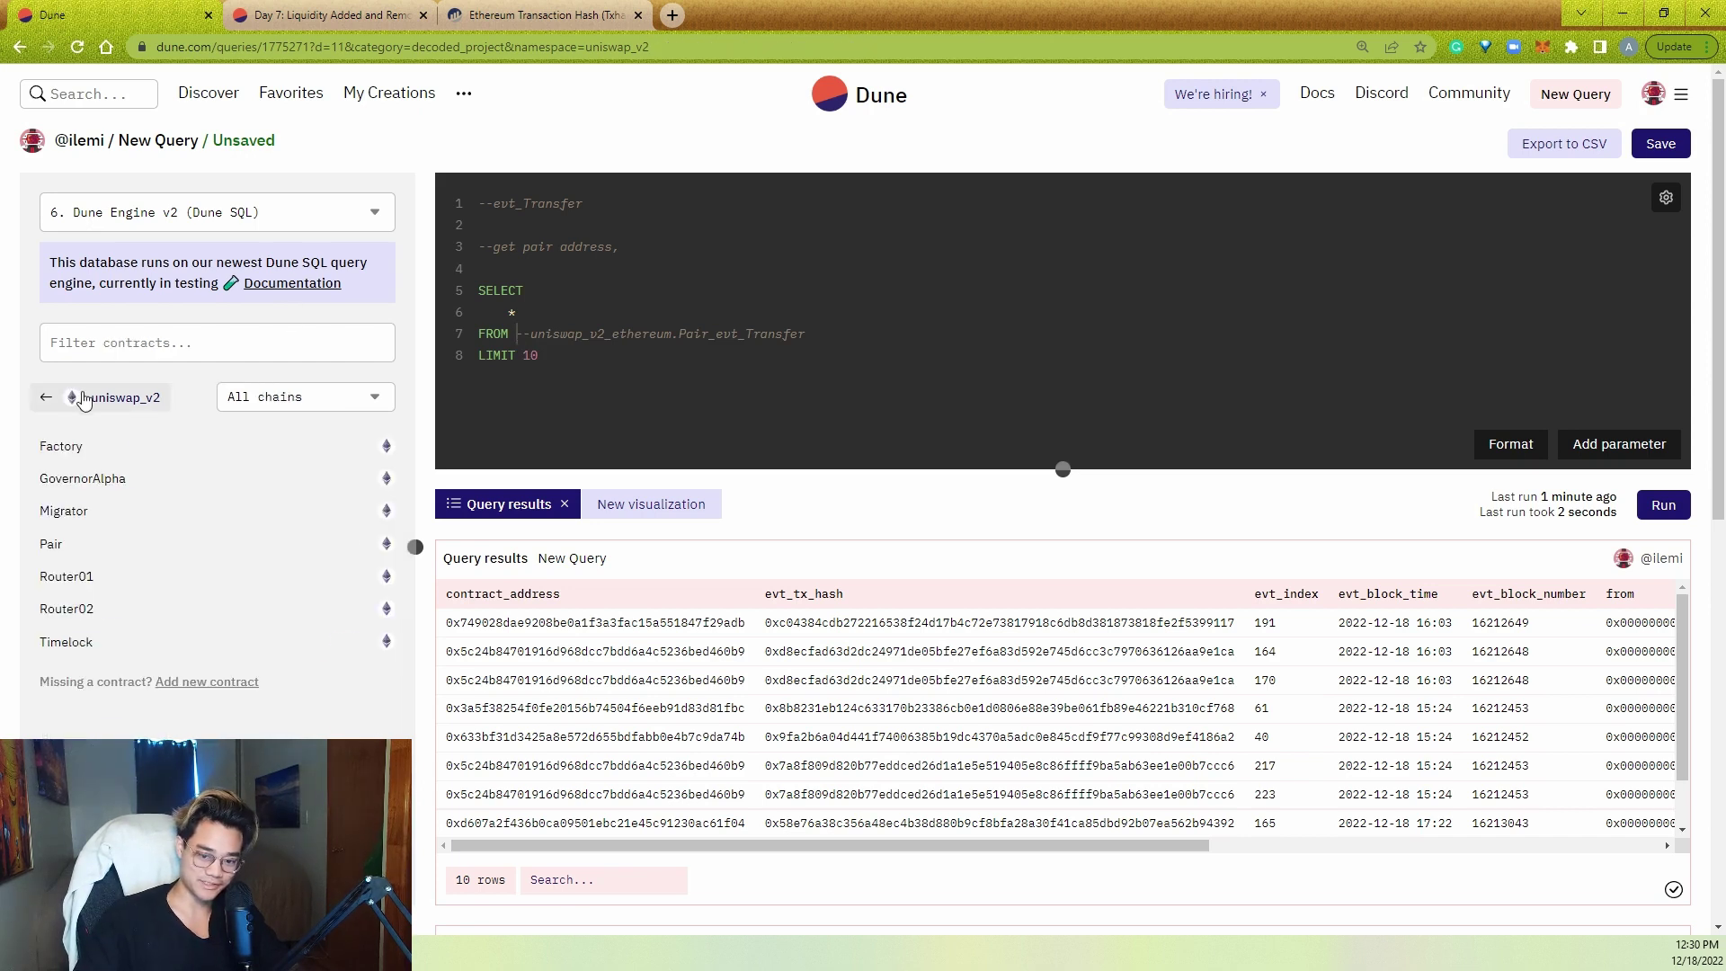
left_click(133, 396)
left_click(133, 395)
triple_click(181, 351)
type("erc20")
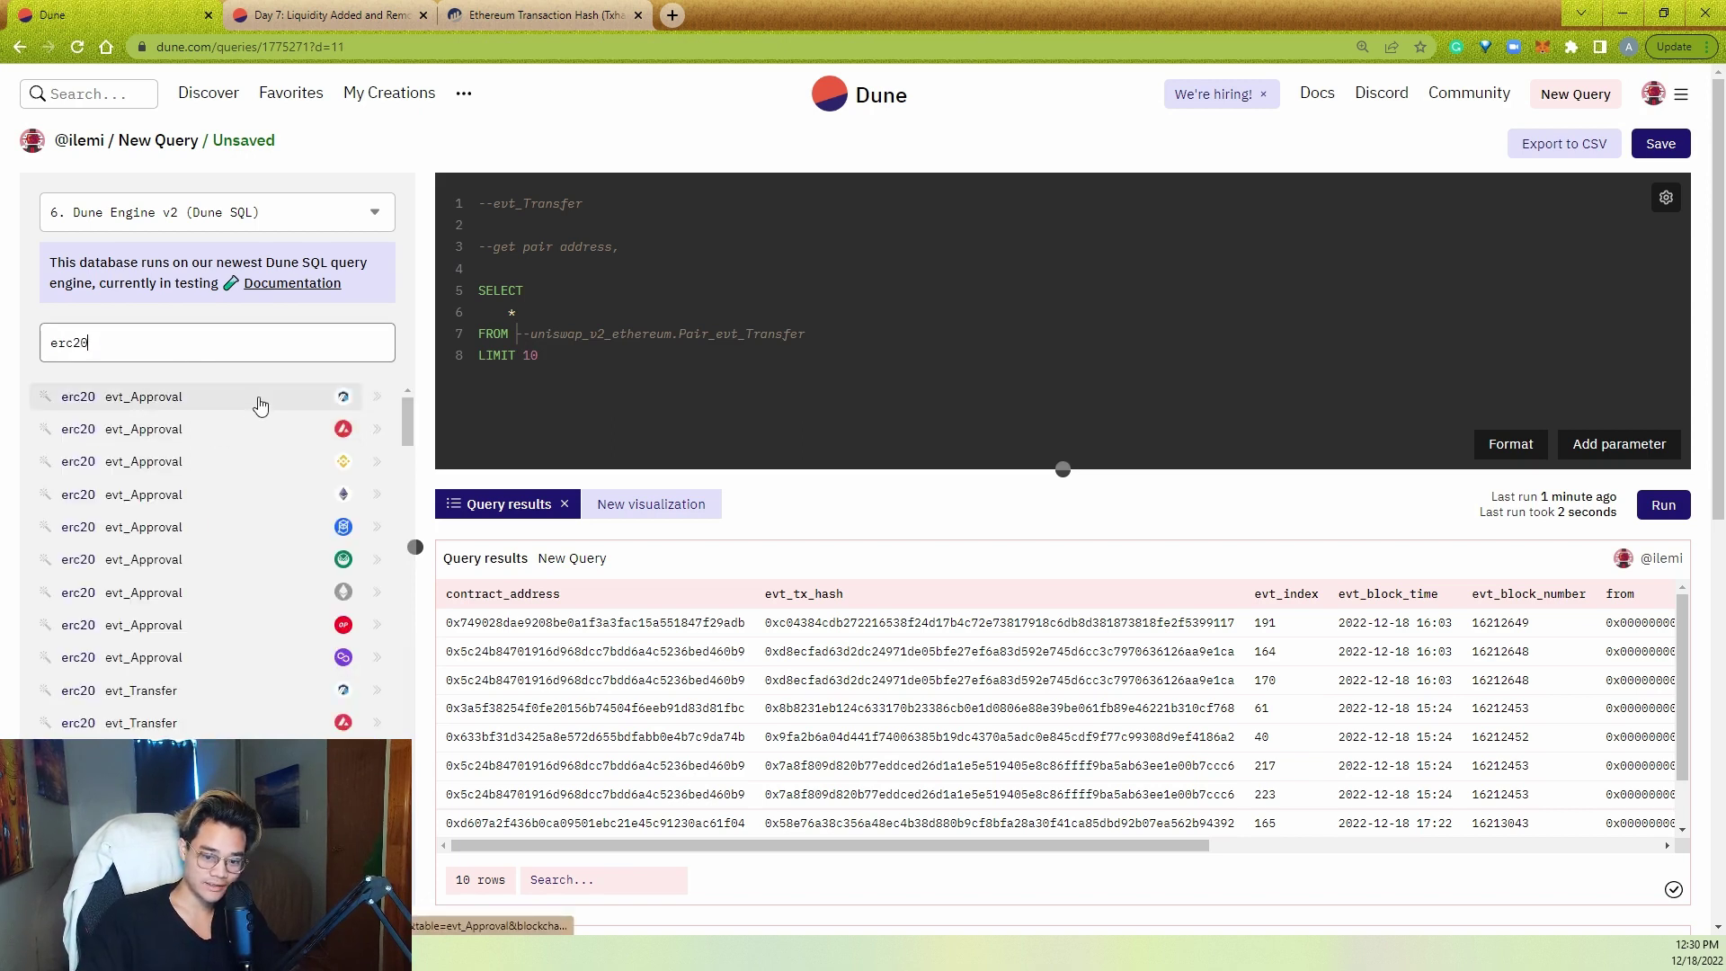
scroll(254, 674, "down", 2)
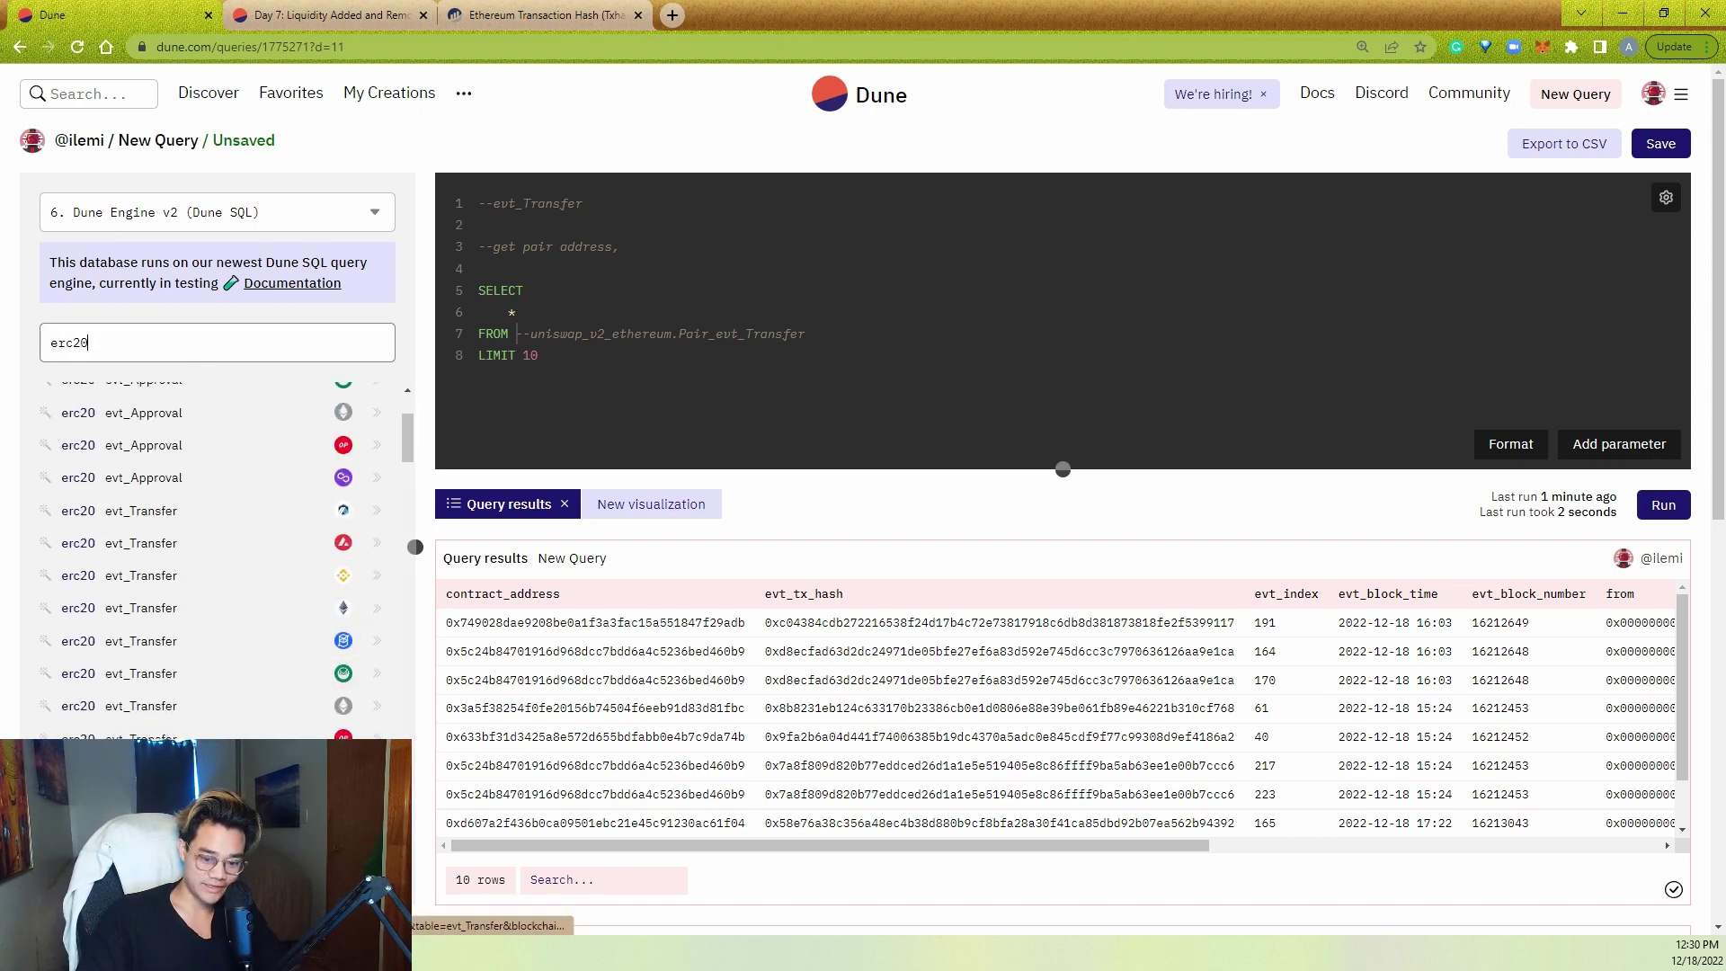
scroll(253, 413, "up", 2)
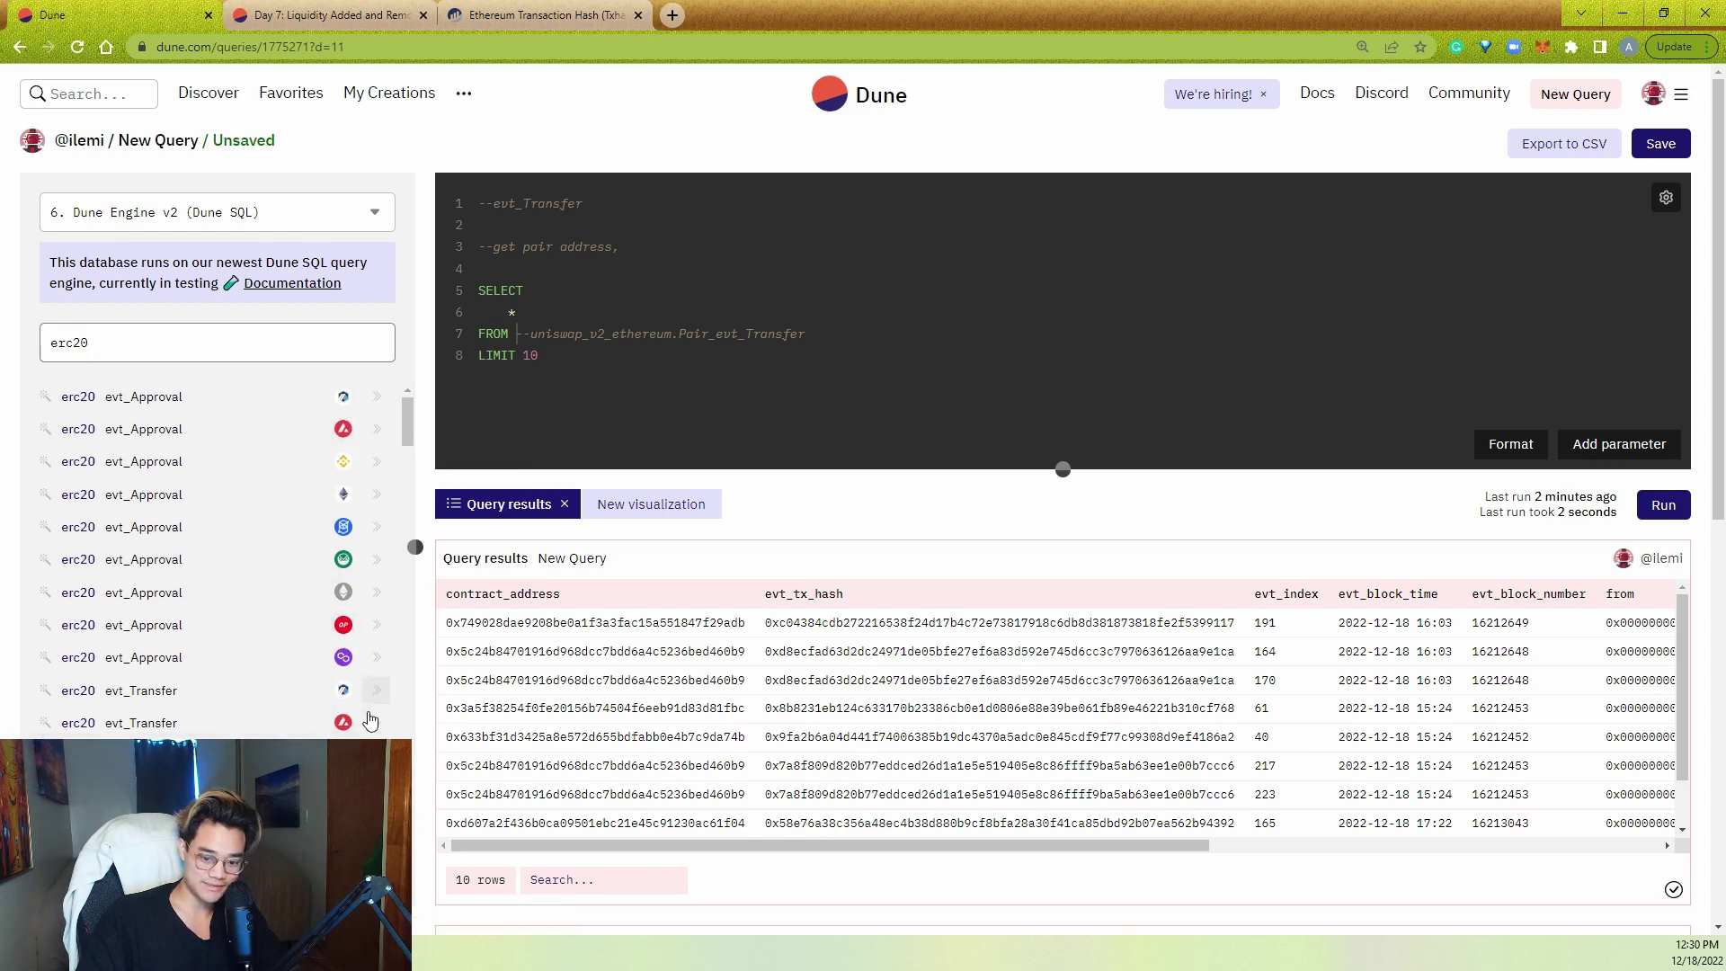
type("erc20_ethereum.evt_Transfer")
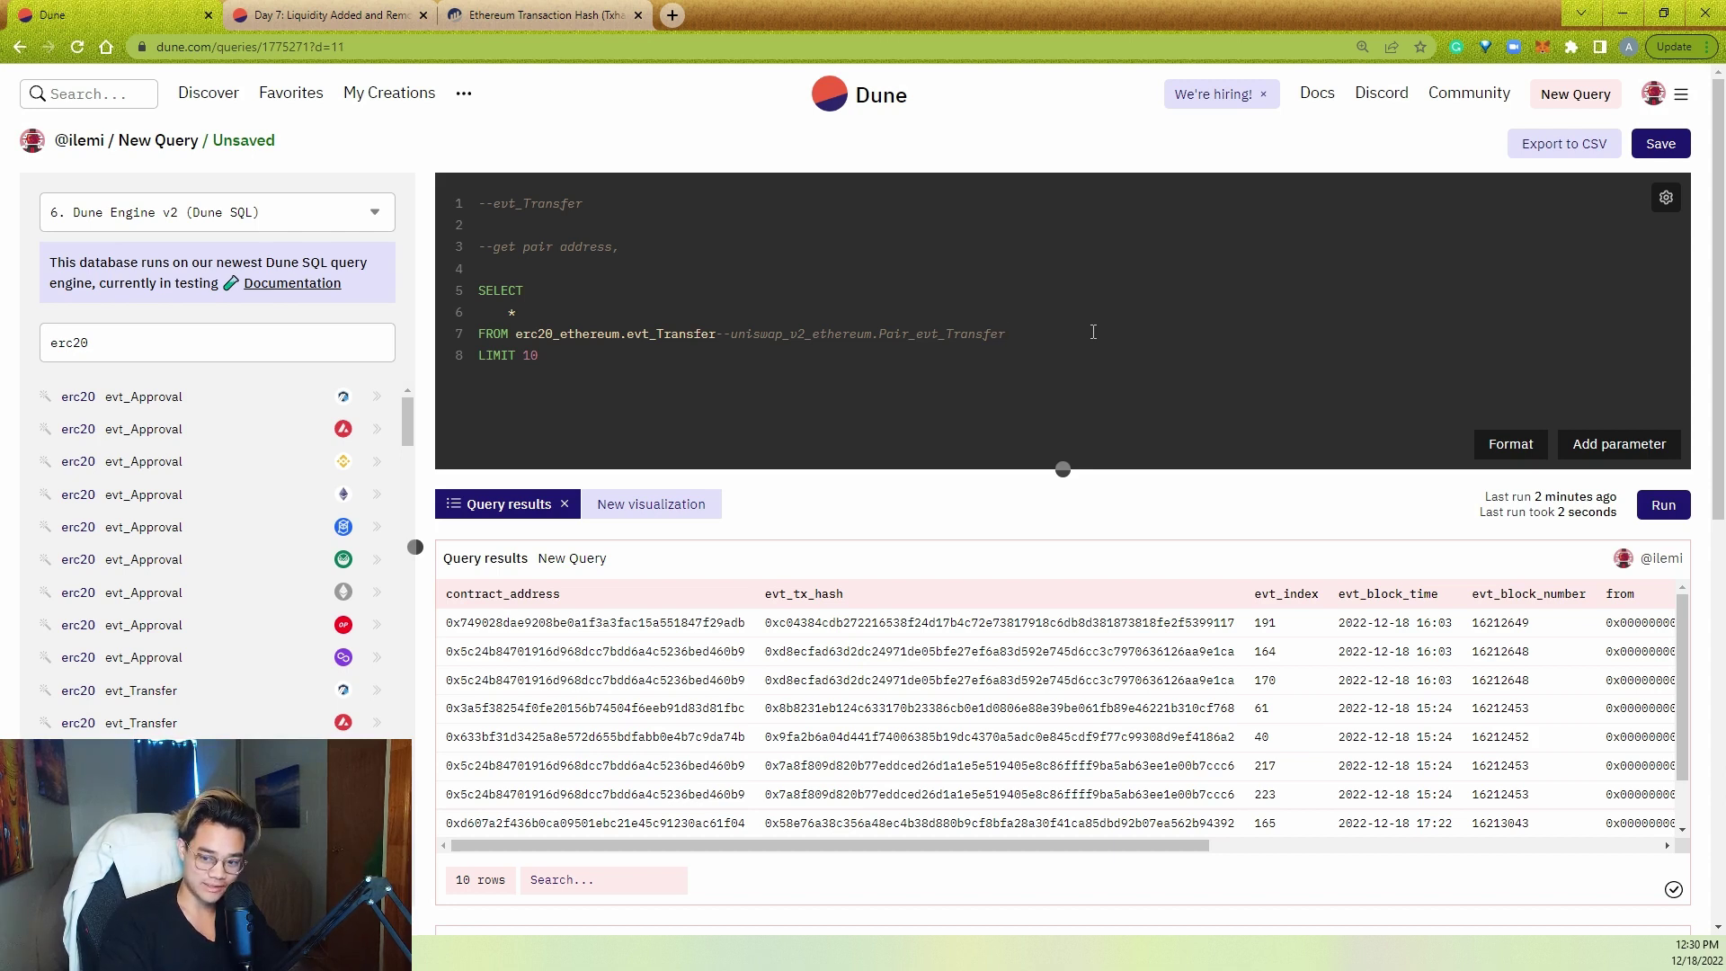
- Add WHERE contract_address = {{Pair Address}}, copying the parameter from the Day 7 query
key("Return")
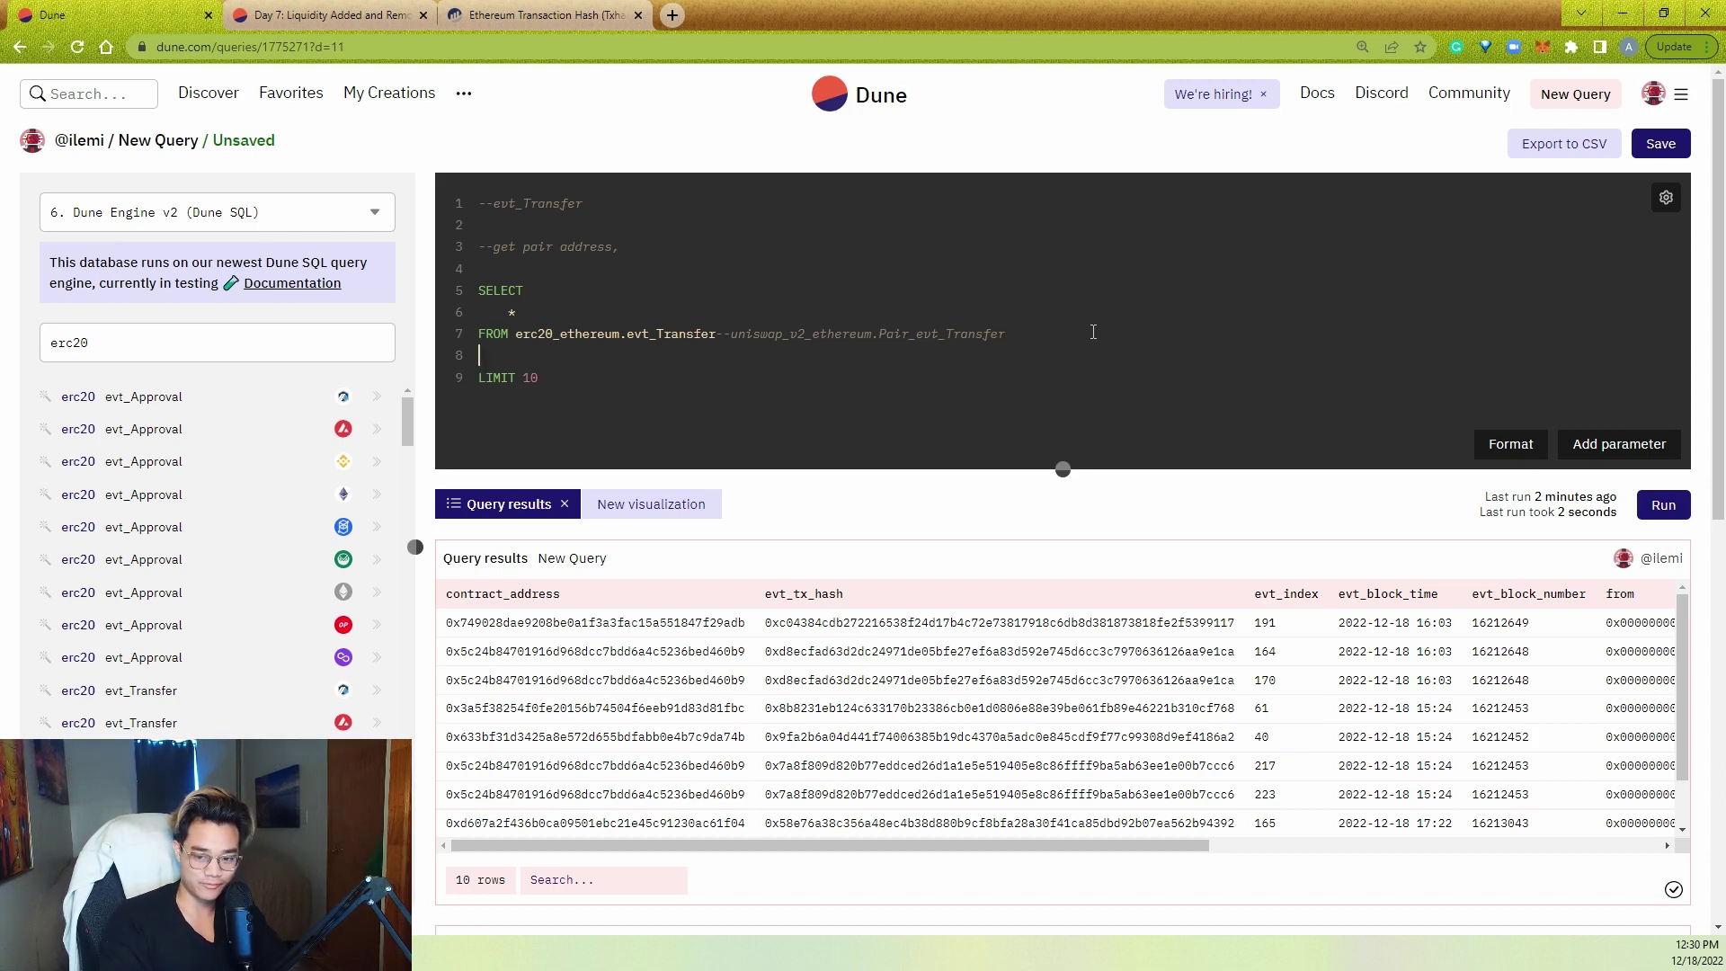
type("WHERE contract_address =")
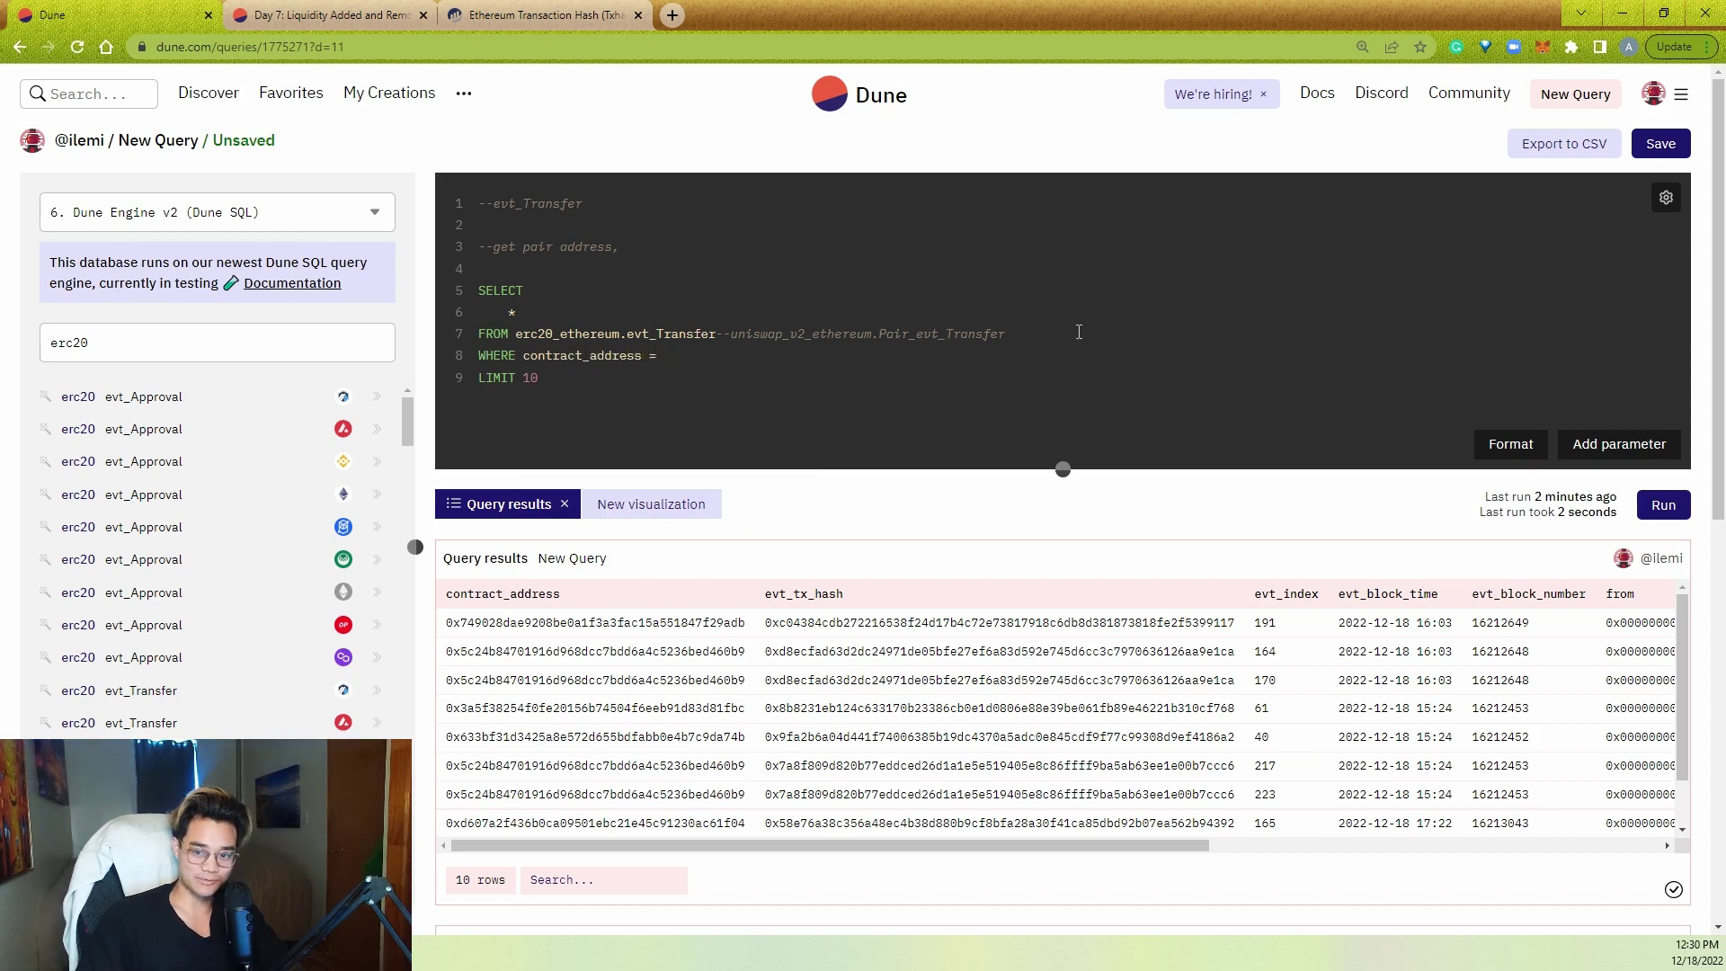
left_click(325, 11)
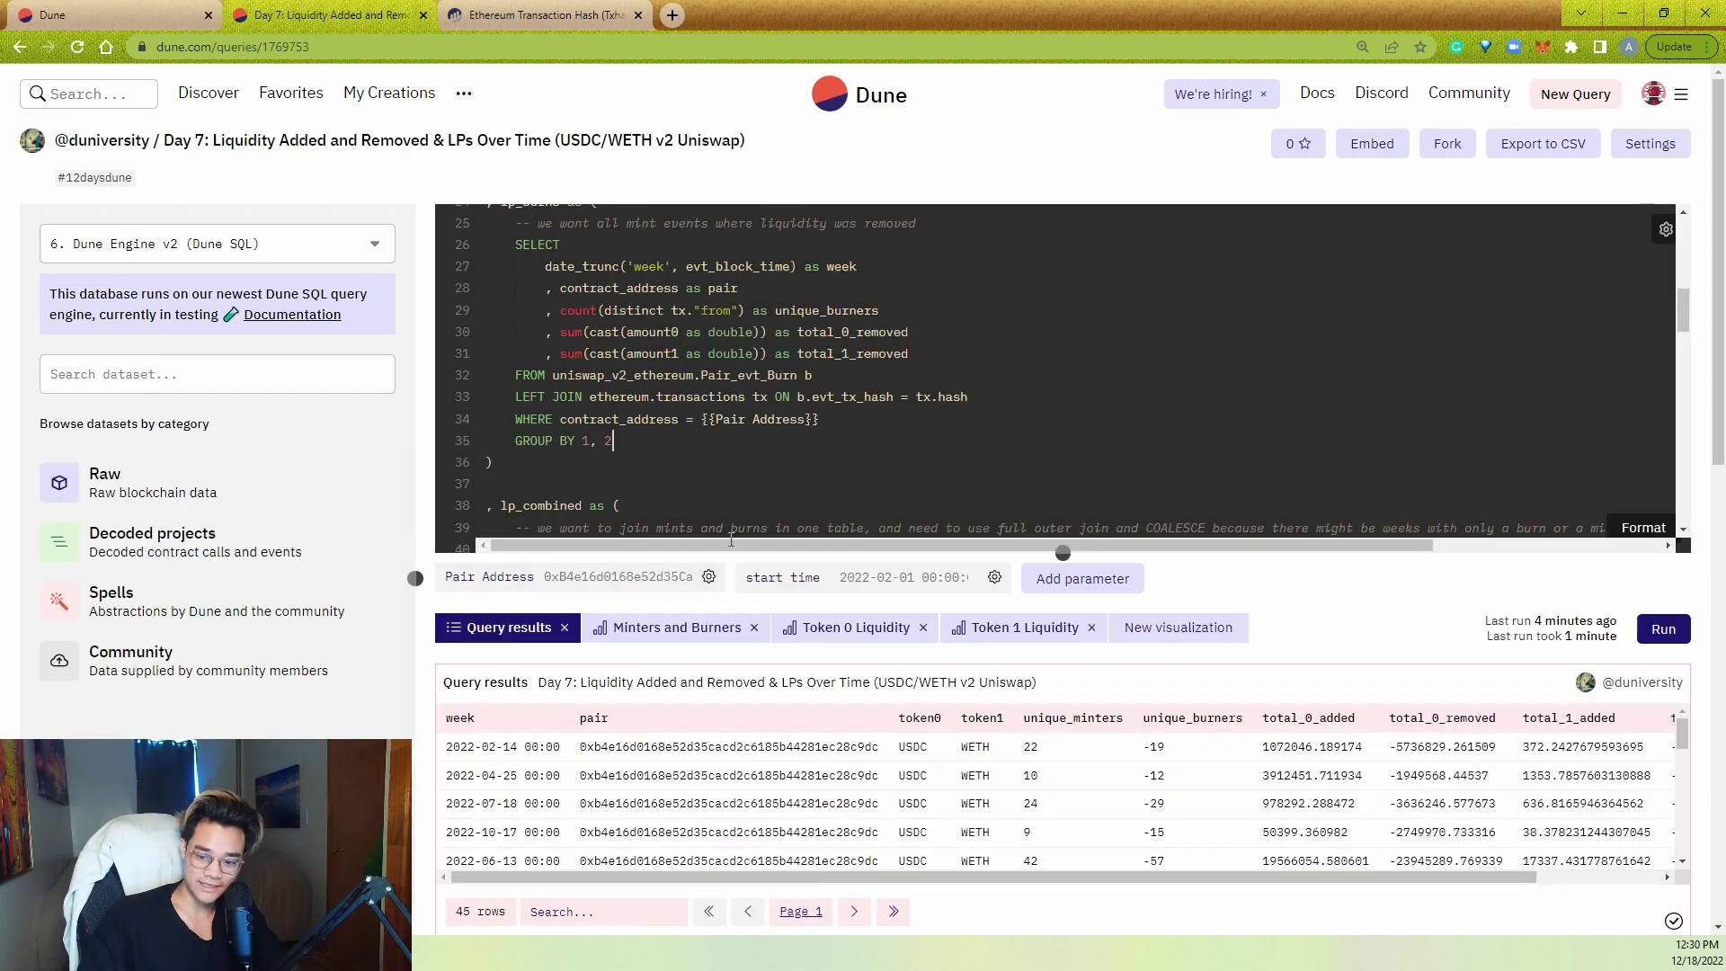
left_click(710, 576)
left_click(922, 601)
double_click(923, 601)
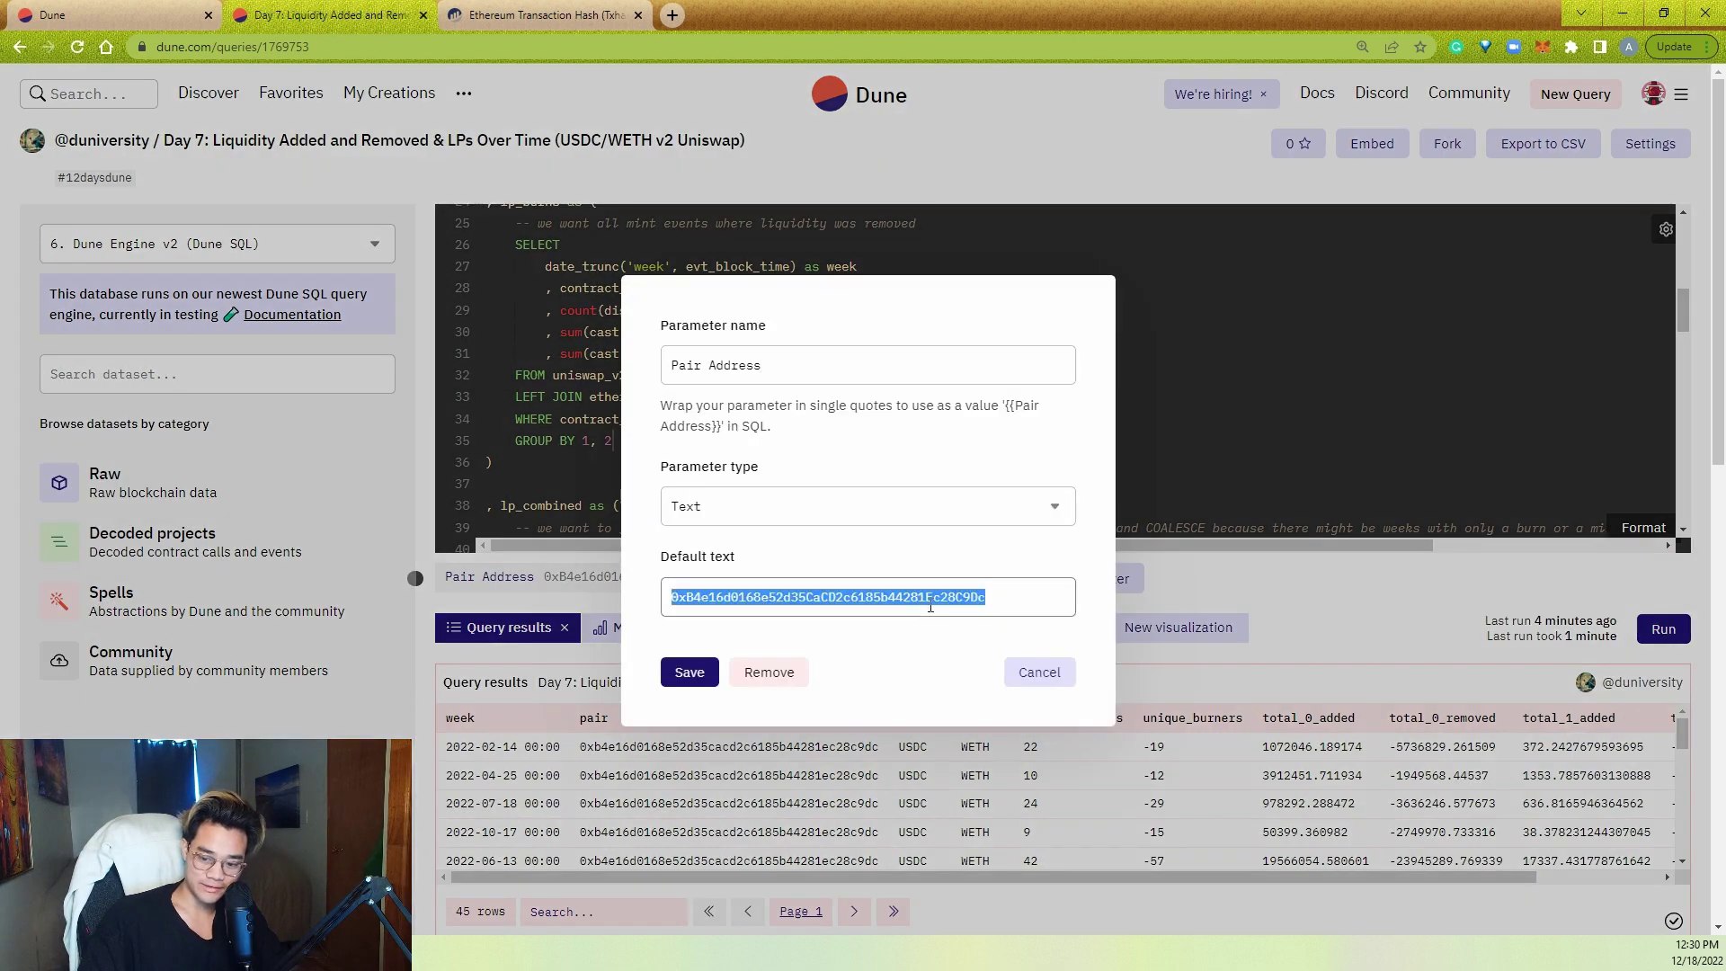
left_click(1043, 670)
left_click_drag(818, 419, 699, 419)
key("ctrl+c")
left_click(133, 18)
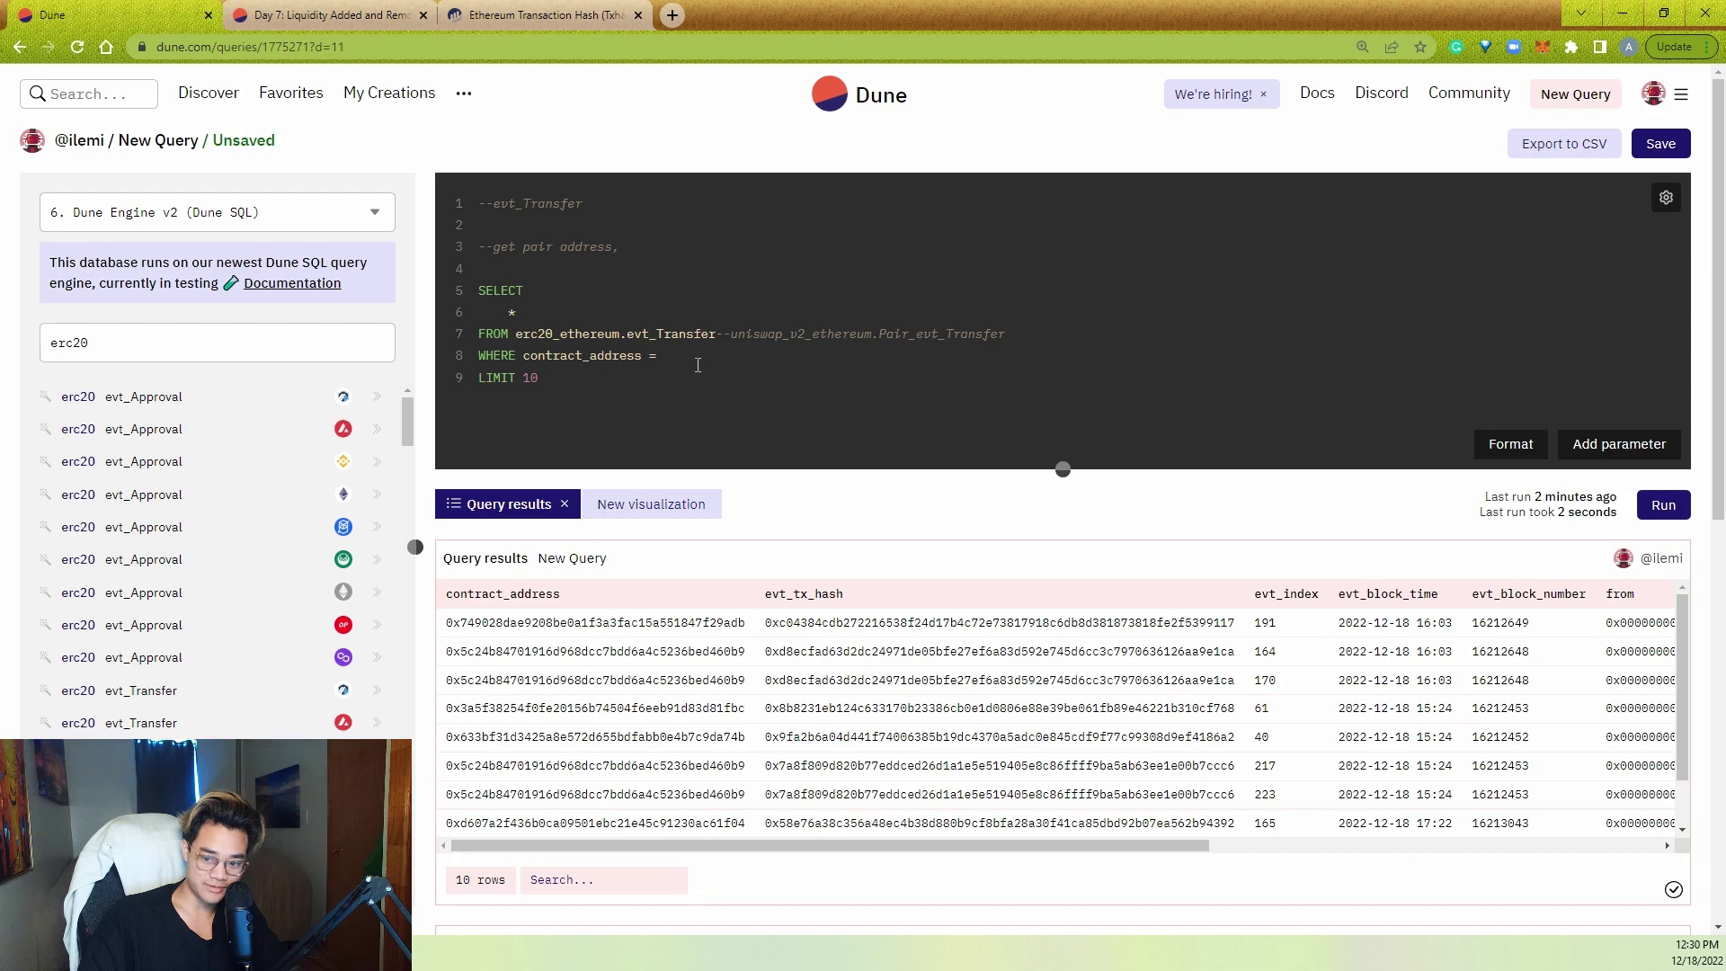
key("ctrl+v")
- Set the Pair Address parameter's default to the USDC/WETH pair address from Day 7
key("ctrl+Tab")
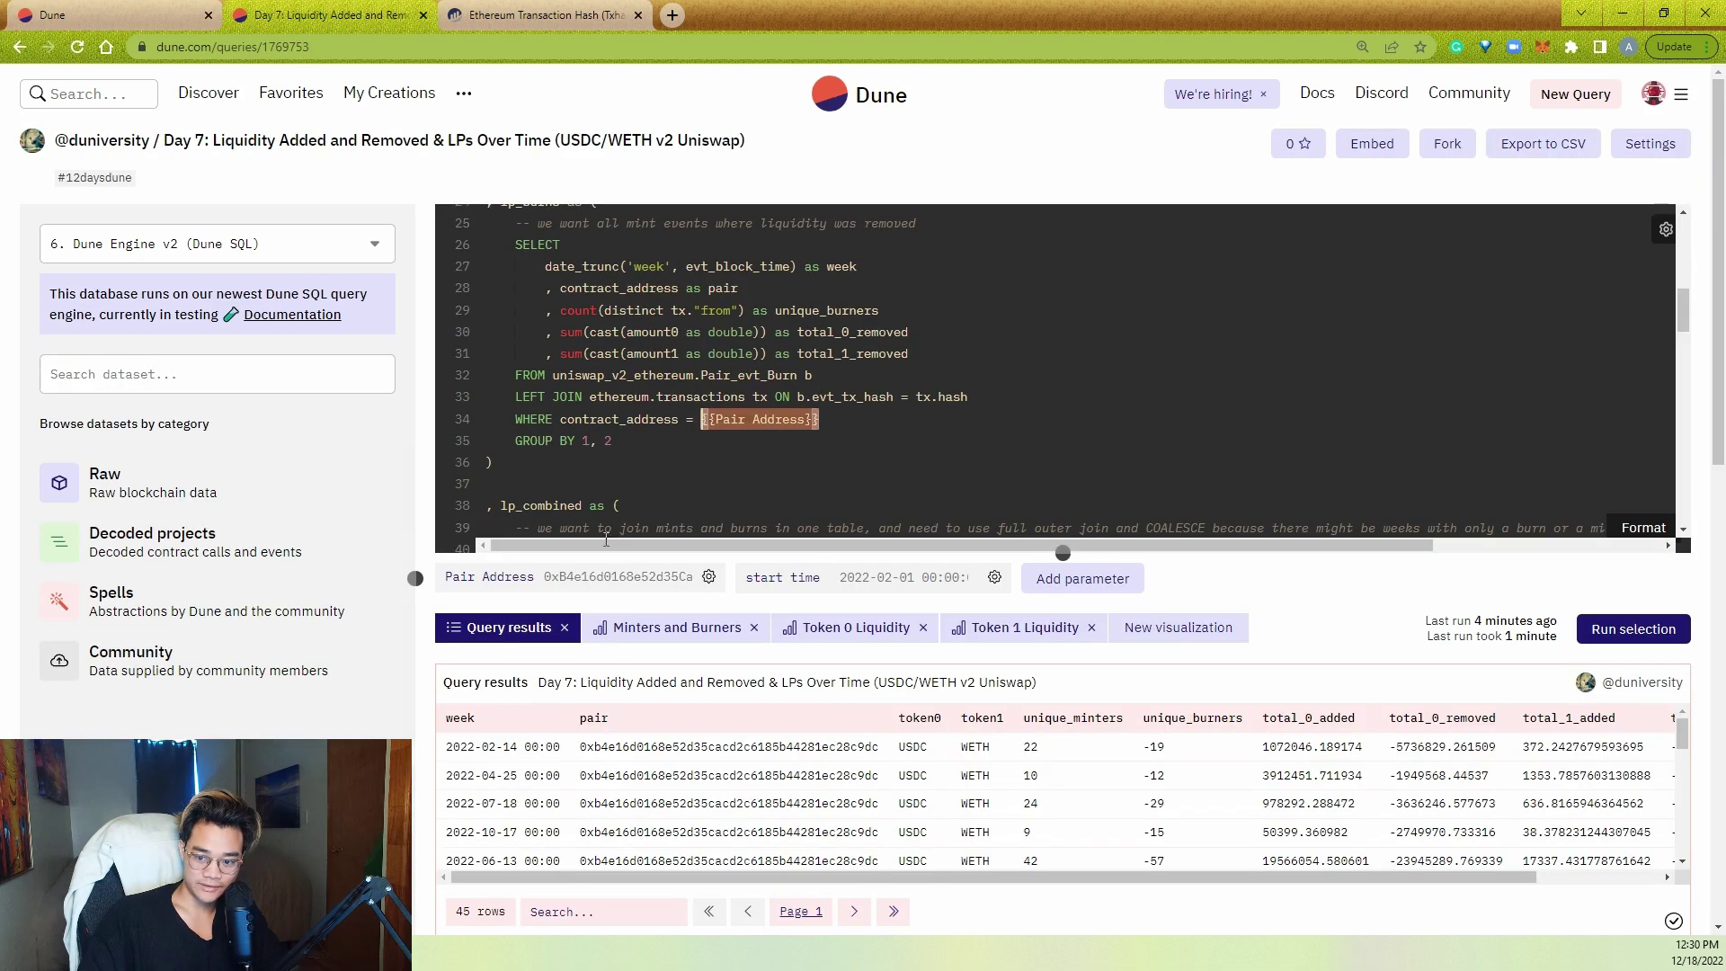
left_click(709, 576)
left_click(724, 597)
double_click(724, 597)
key("ctrl+c")
left_click(25, 11)
left_click(708, 493)
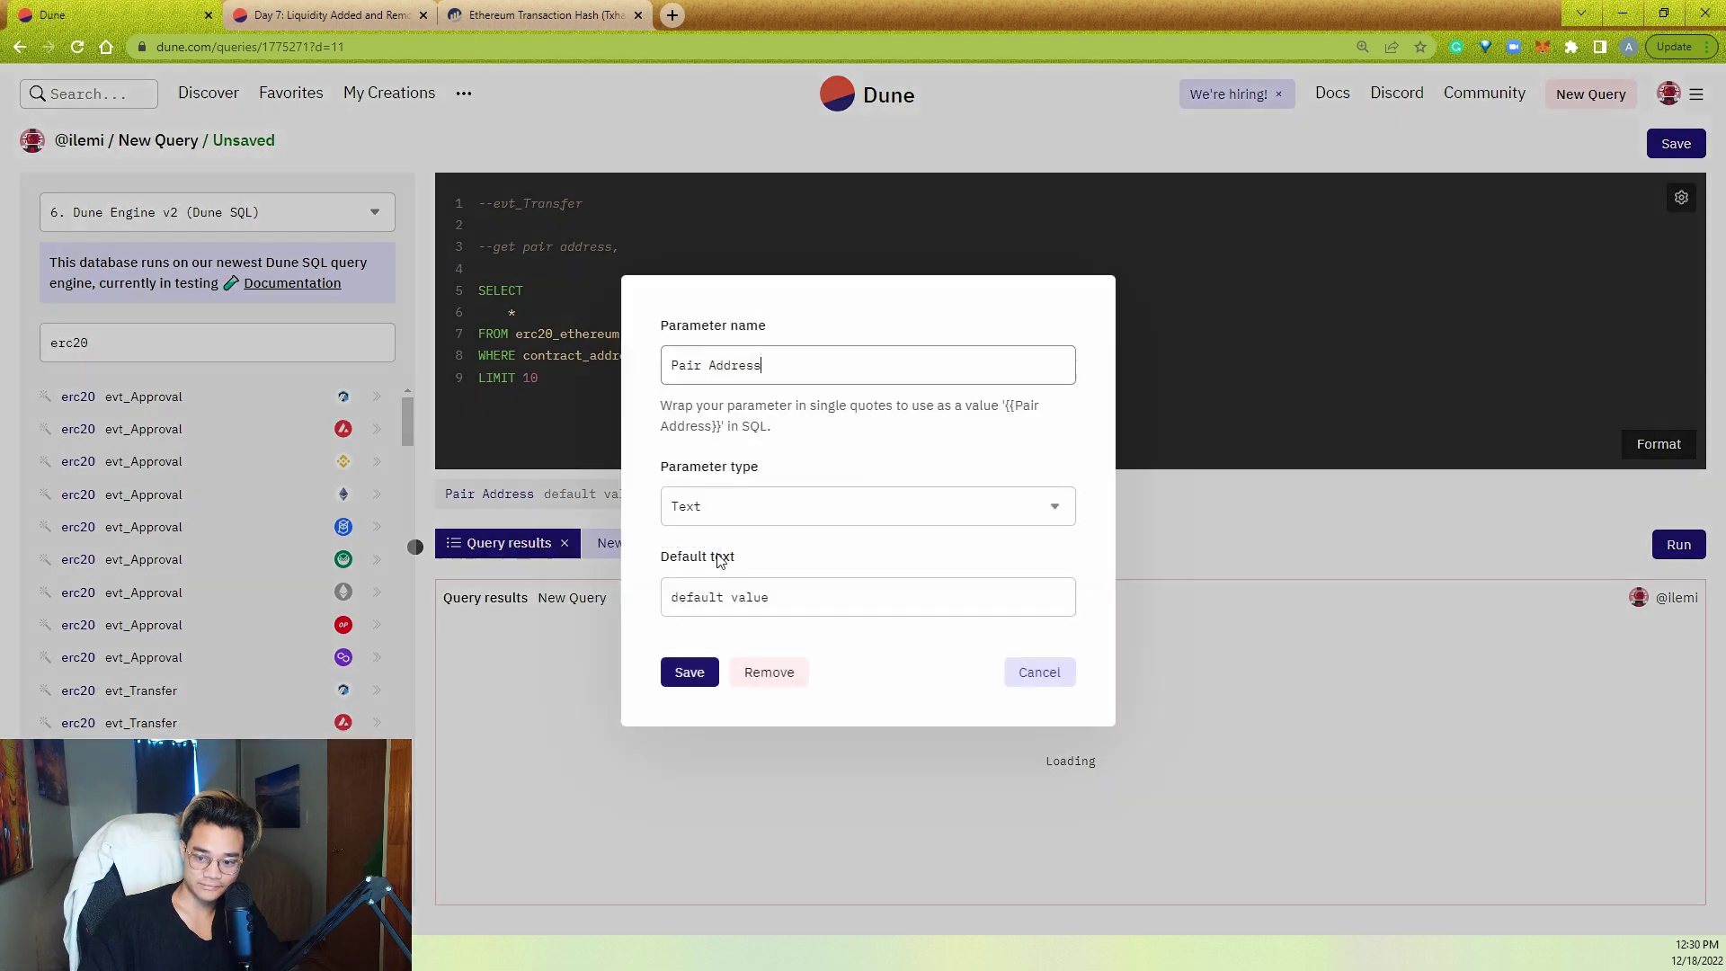
triple_click(715, 597)
key("ctrl+v")
left_click(690, 673)
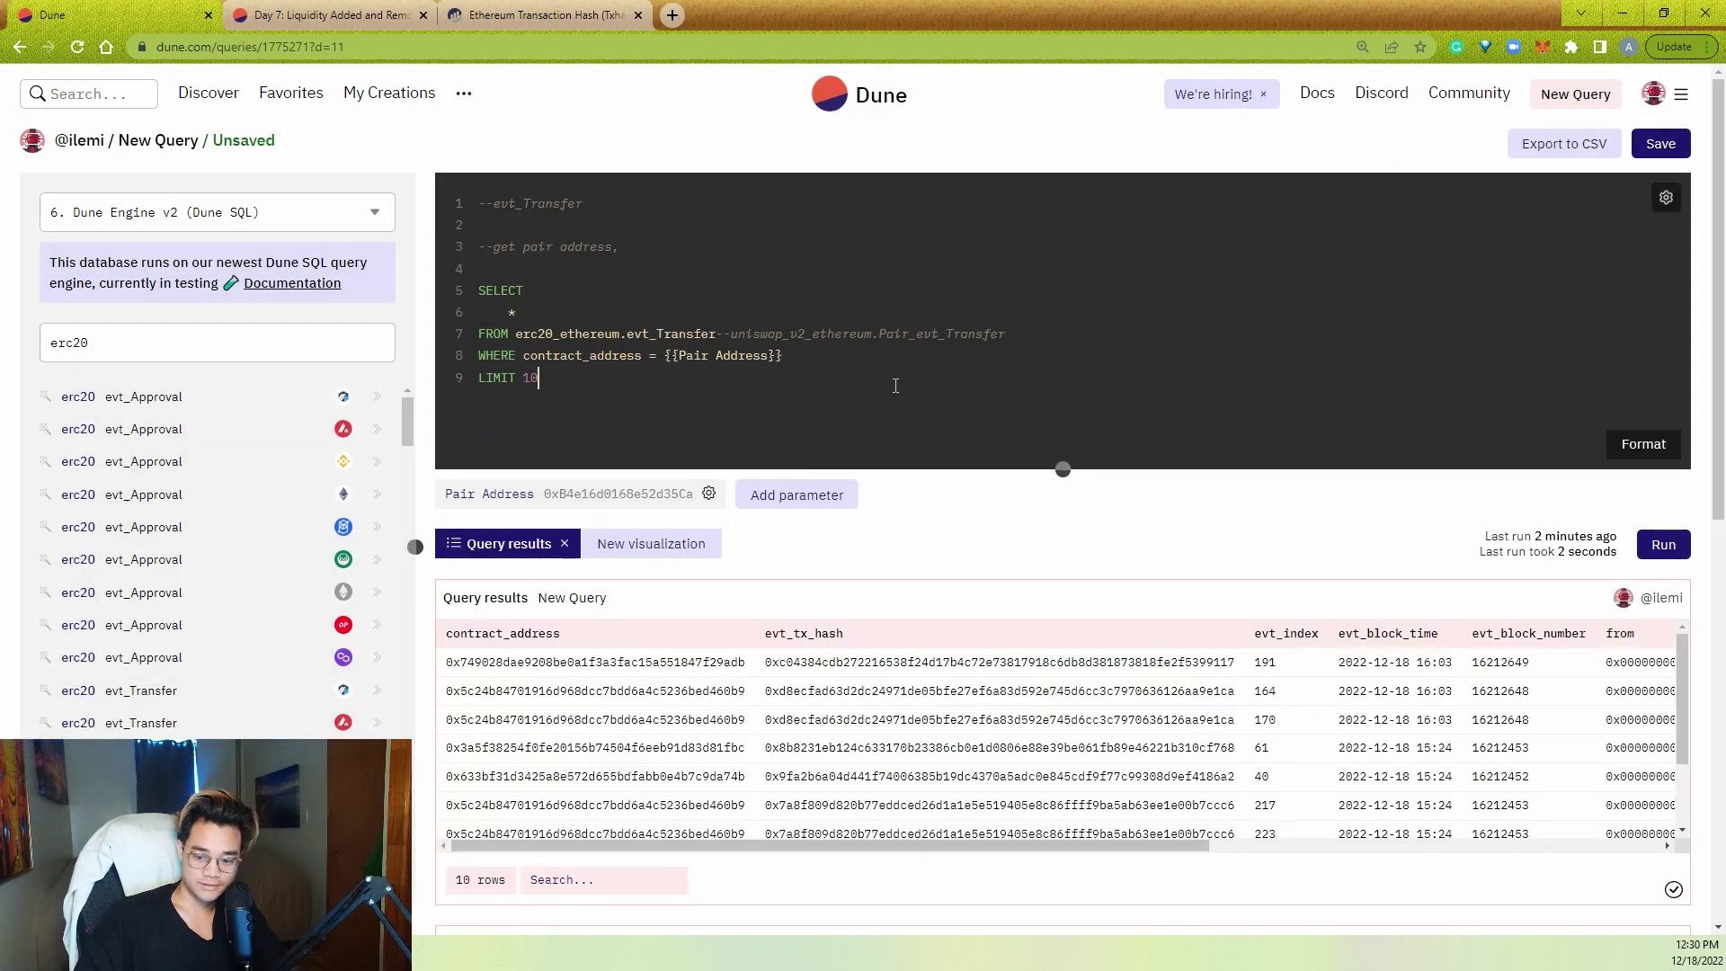
- Run the pair-filtered query and scroll its 10 results to the from, to and value columns
key("ctrl+Return")
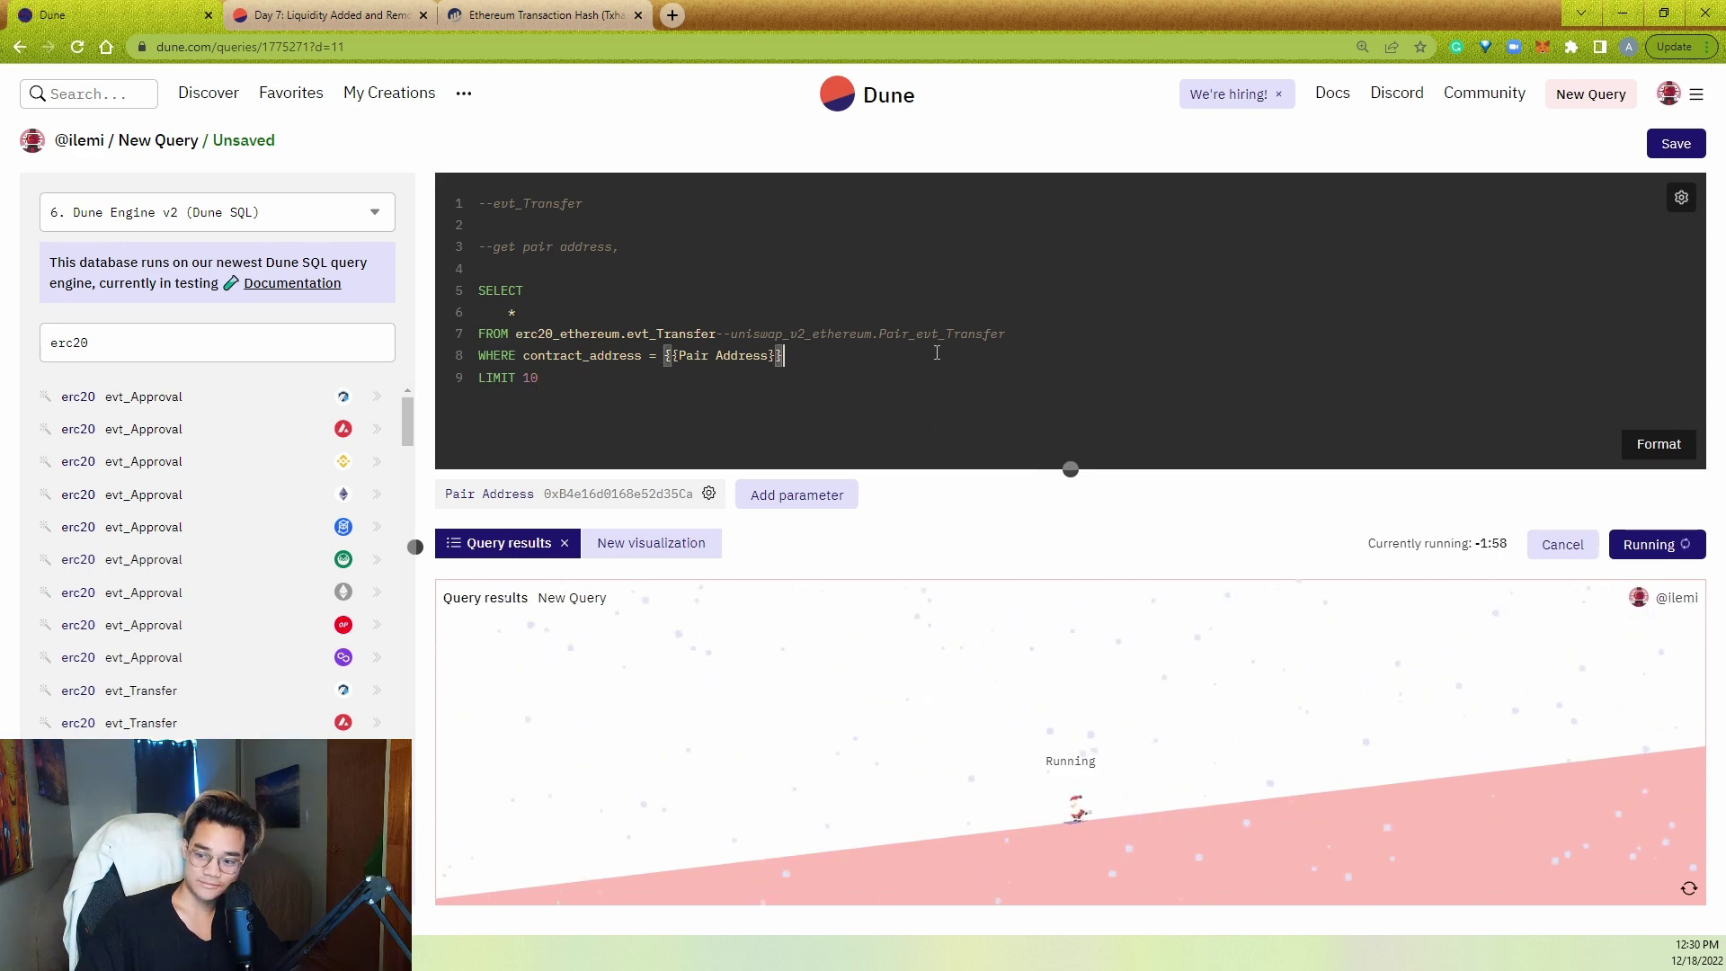
left_click(934, 371)
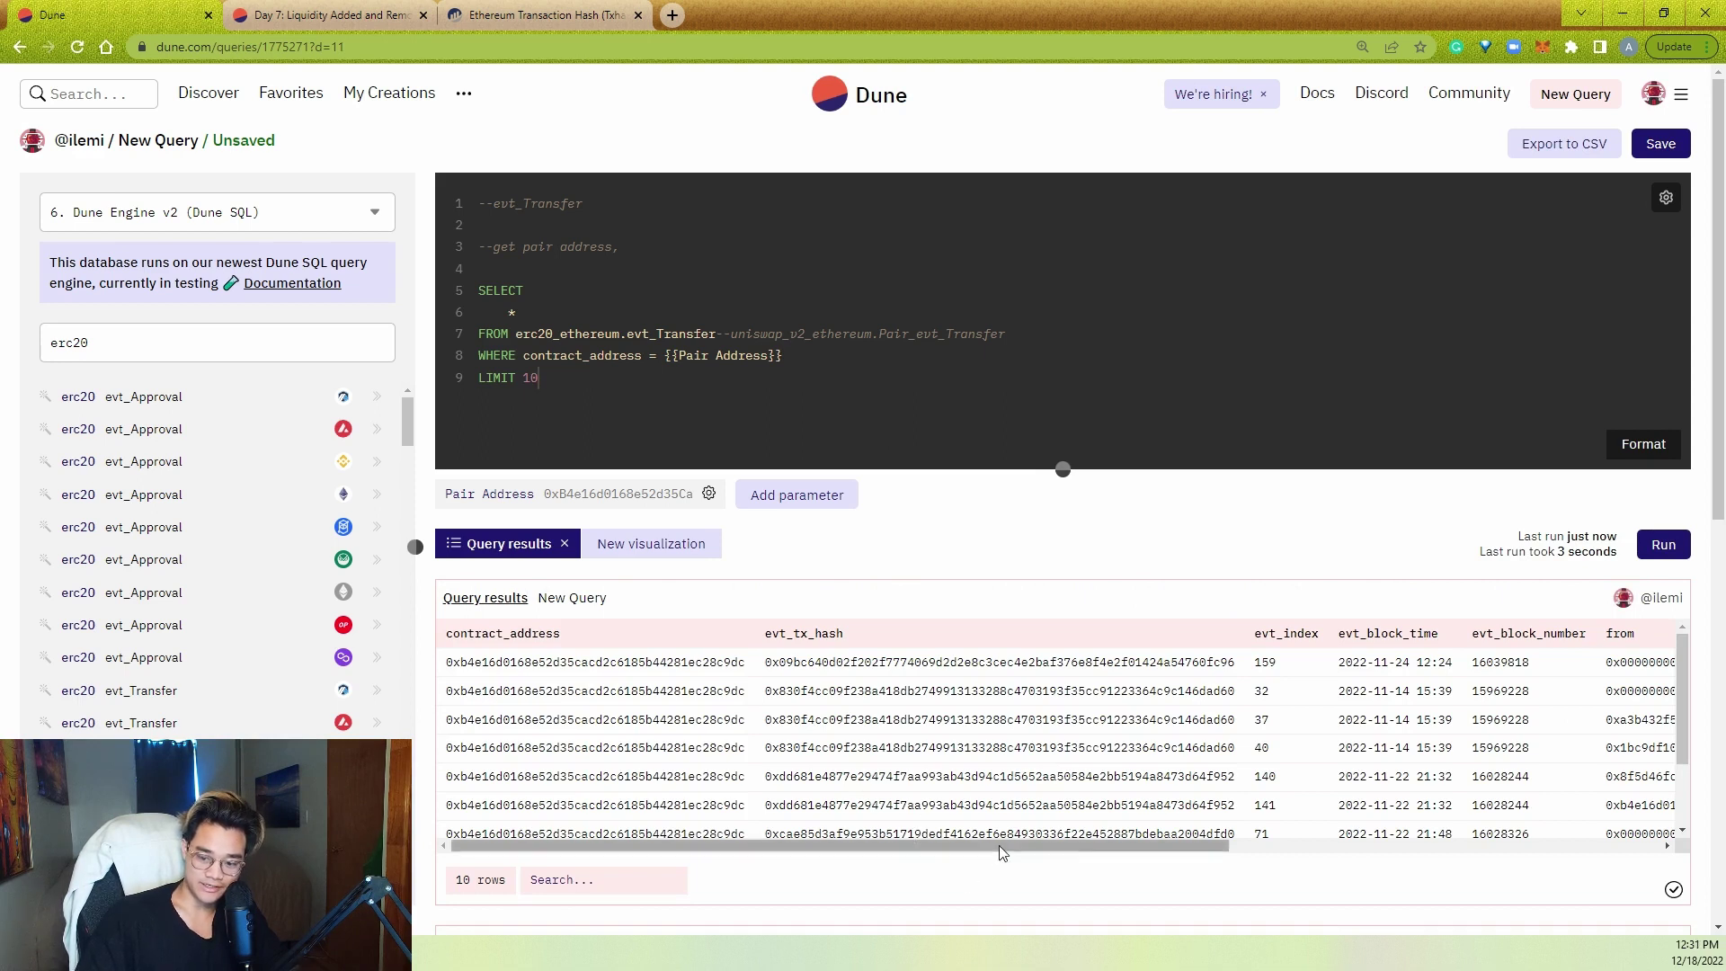
left_click_drag(989, 846, 1633, 836)
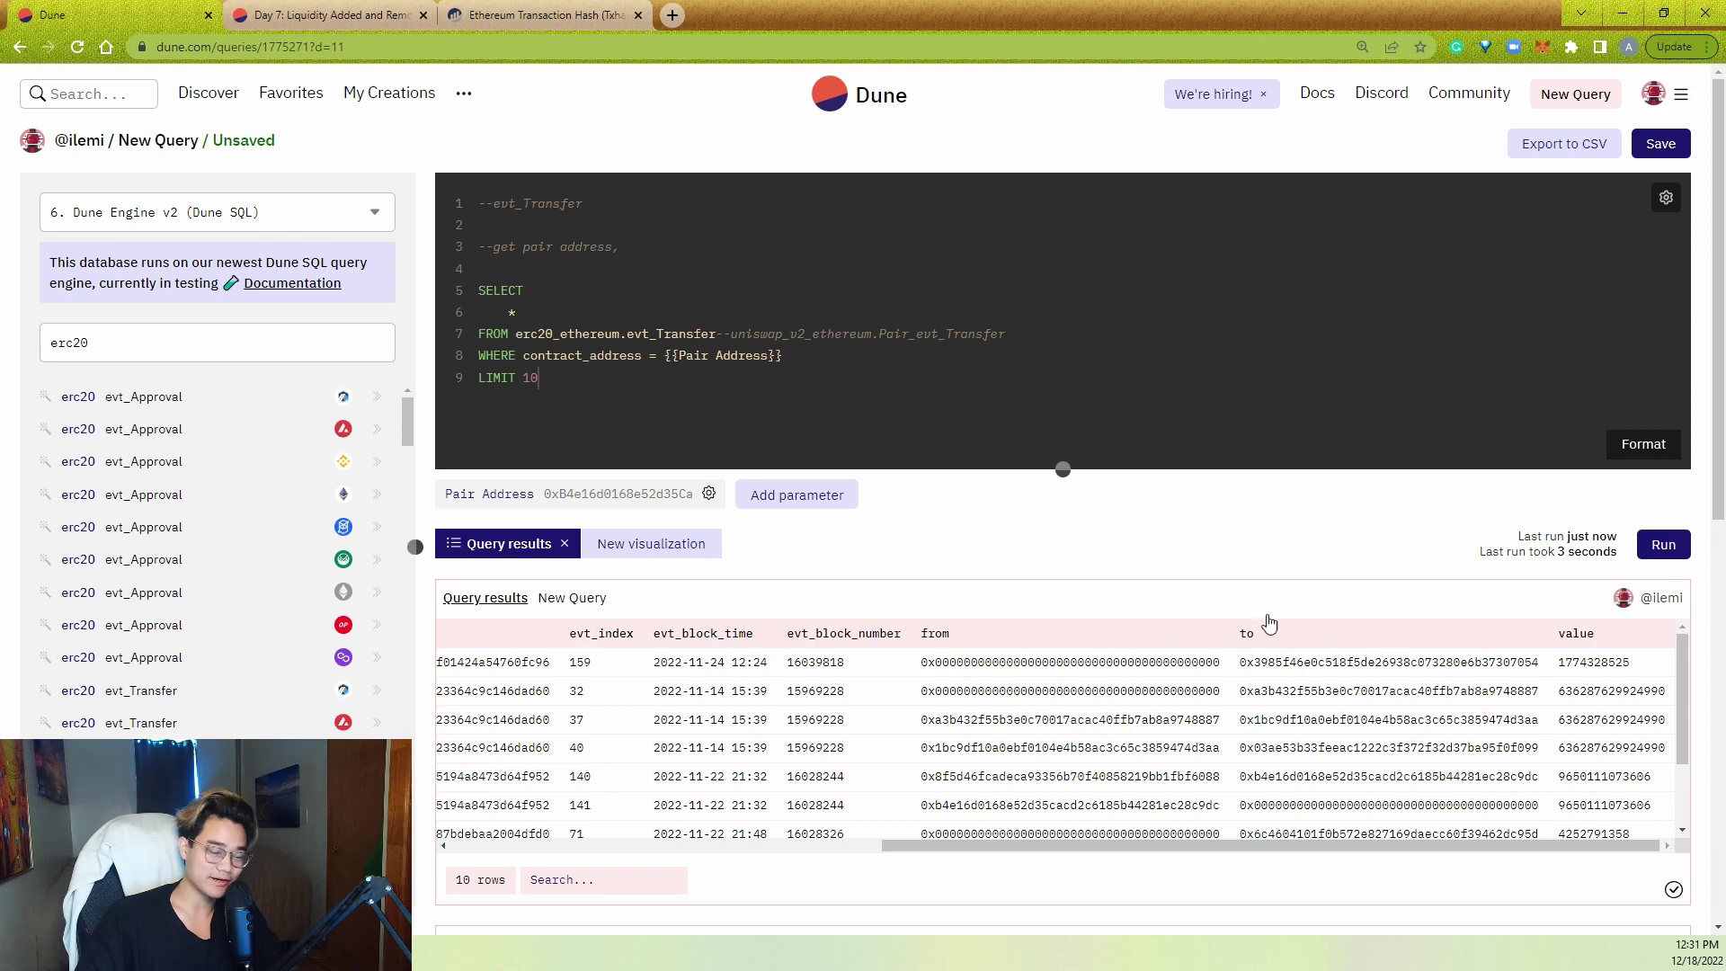
left_click(1098, 348)
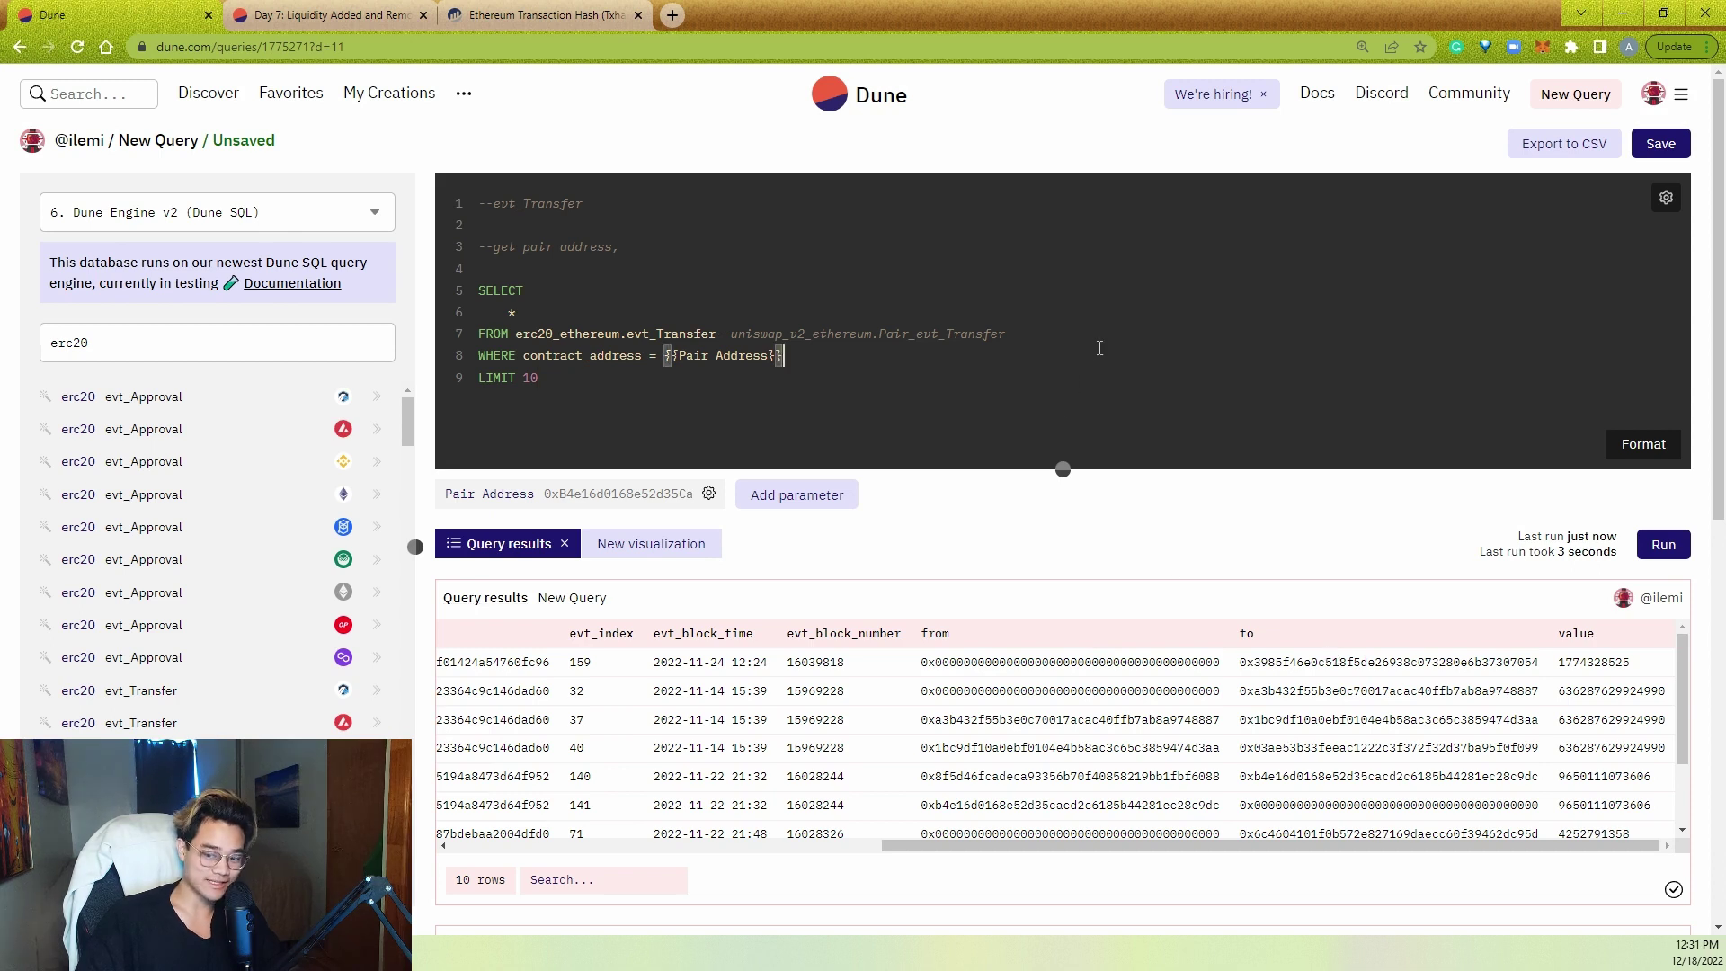
left_click(979, 236)
left_click_drag(886, 250, 823, 236)
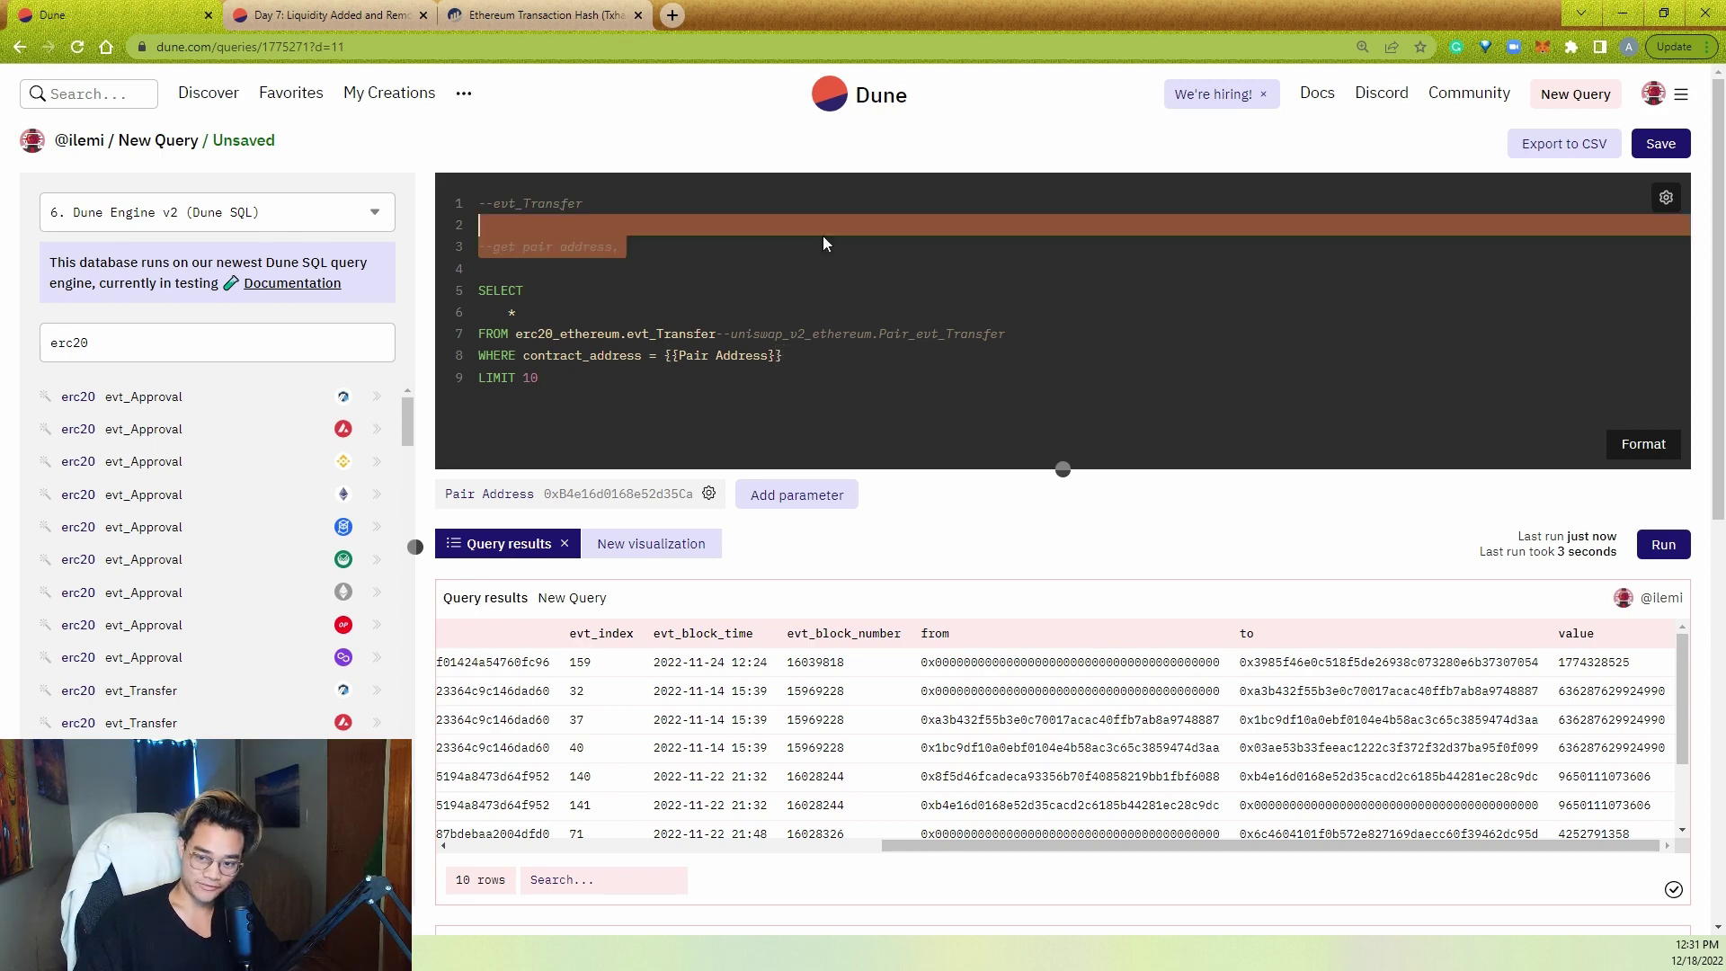
- Replace the get pair address note so line 1 reads --evt_Transfer filtered on pair_address
left_click(846, 248)
key("shift+Up")
key("BackSpace")
key("BackSpace")
type("filtgered on")
key("BackSpace")
key("BackSpace")
key("BackSpace")
key("BackSpace")
key("BackSpace")
key("BackSpace")
key("BackSpace")
key("BackSpace")
type("ered on pair_address")
- Add comments: gather holders' transfers, sum into current balance, divide by total supply
key("Return")
type("-")
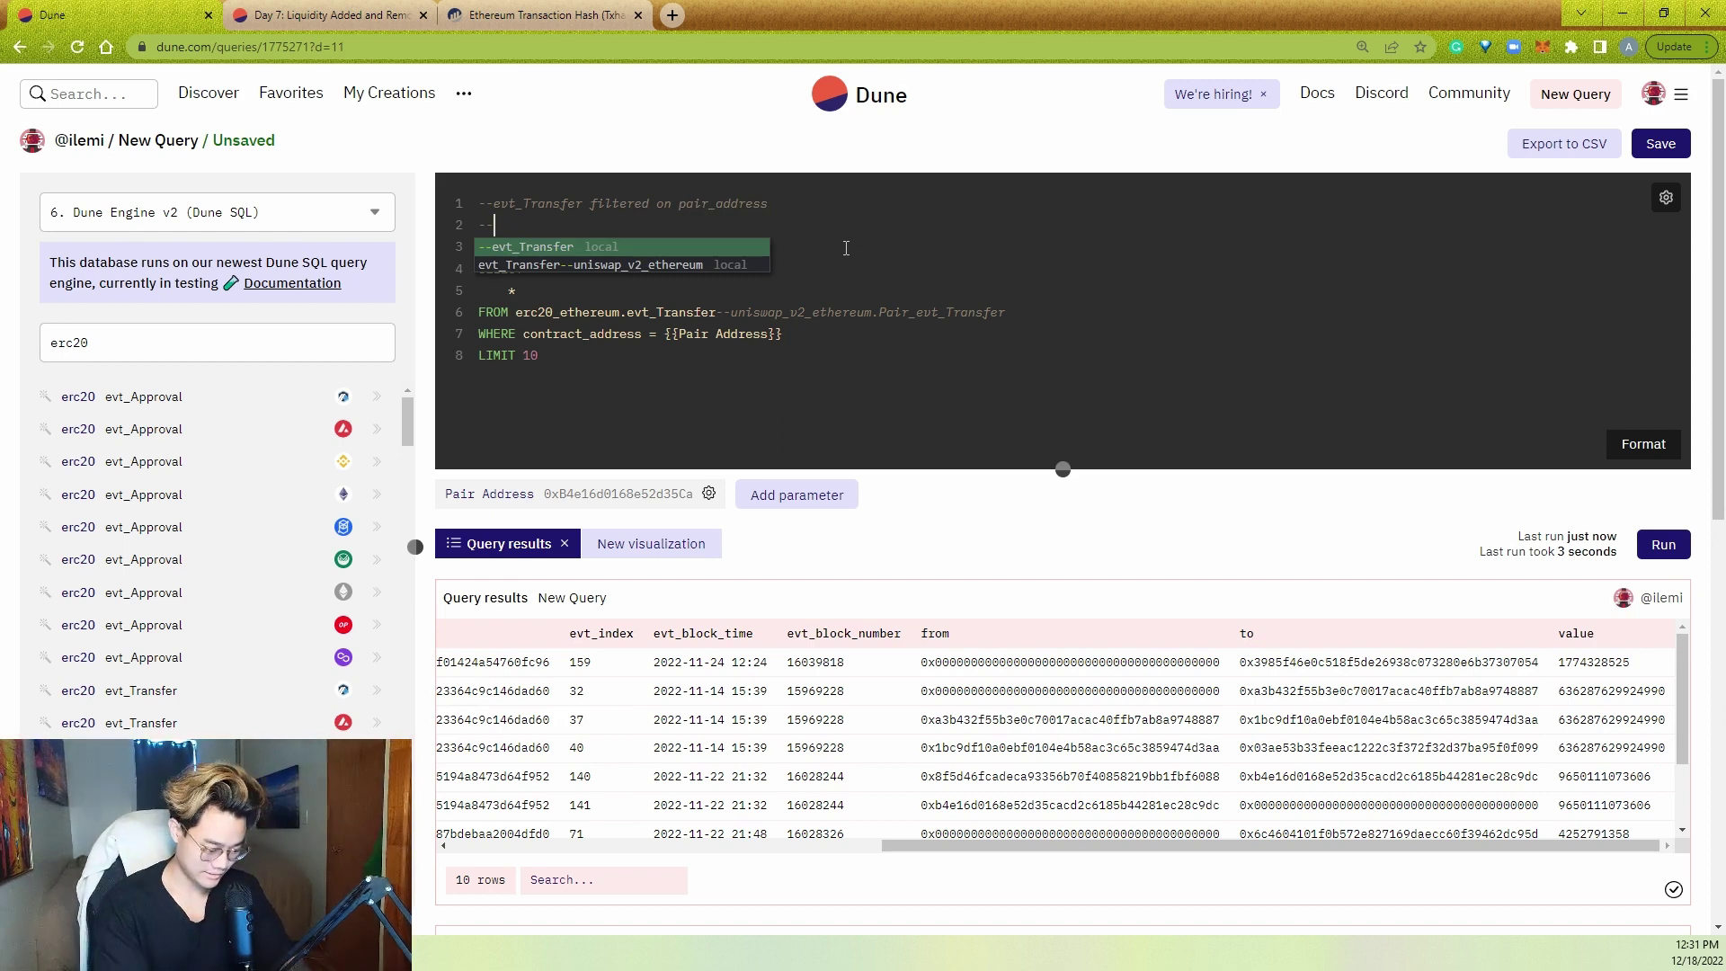
type("-get all tr")
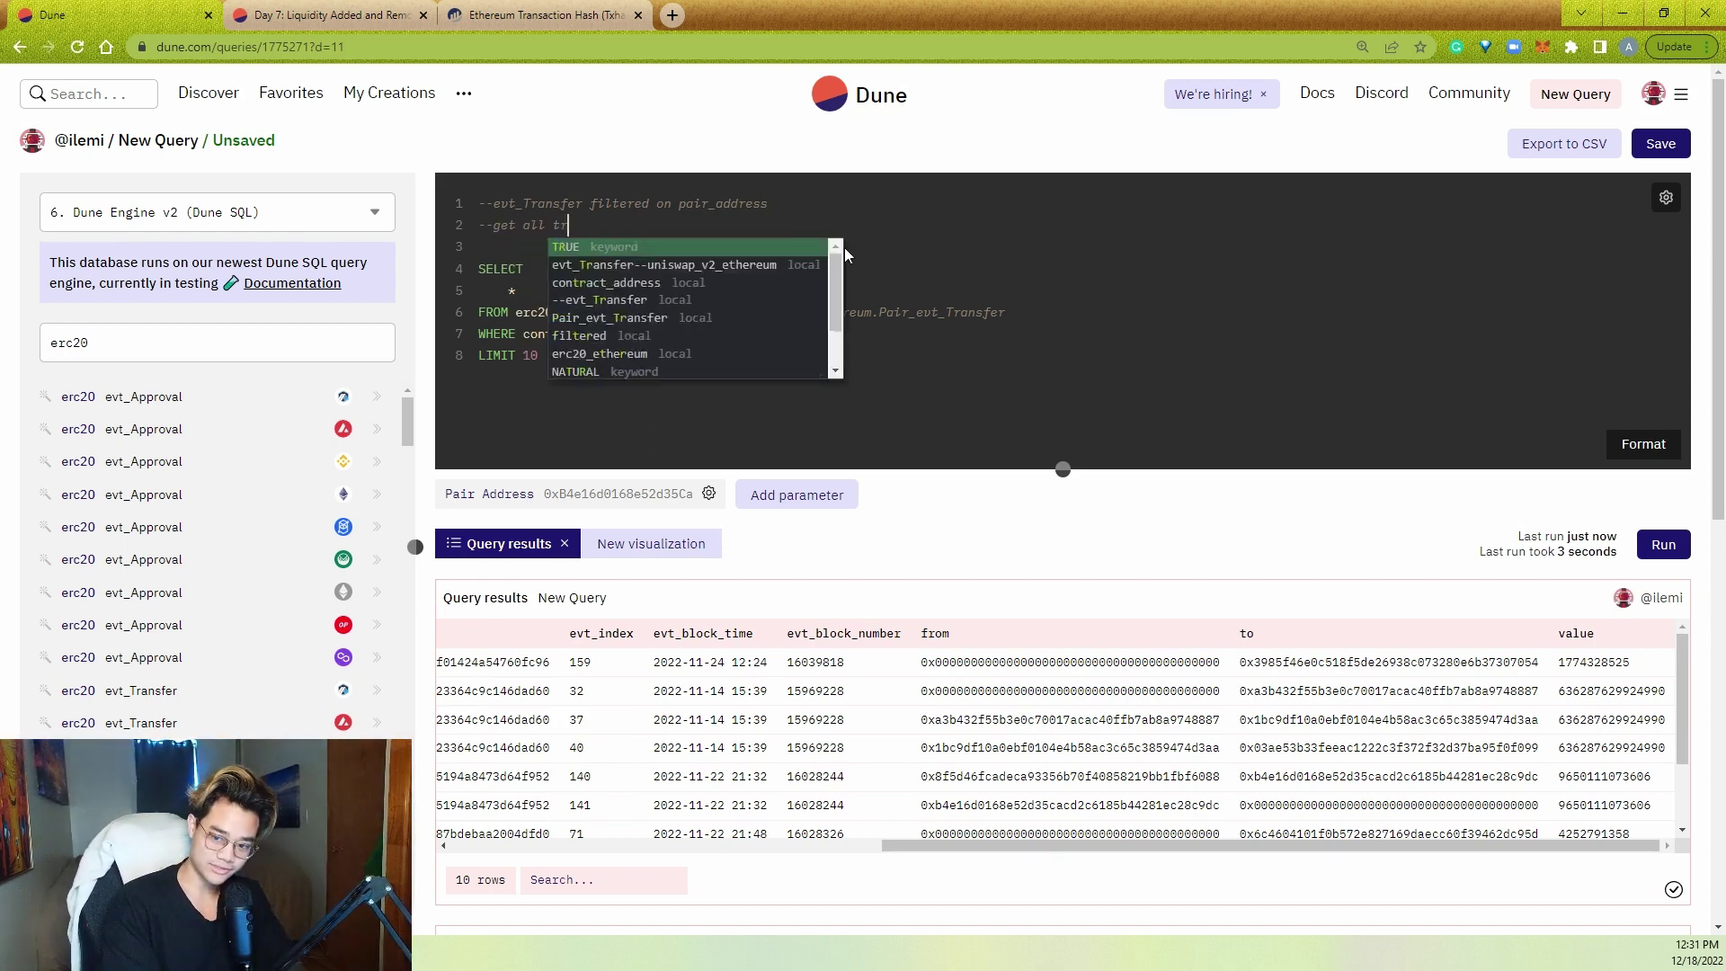
type("ansfers from and to")
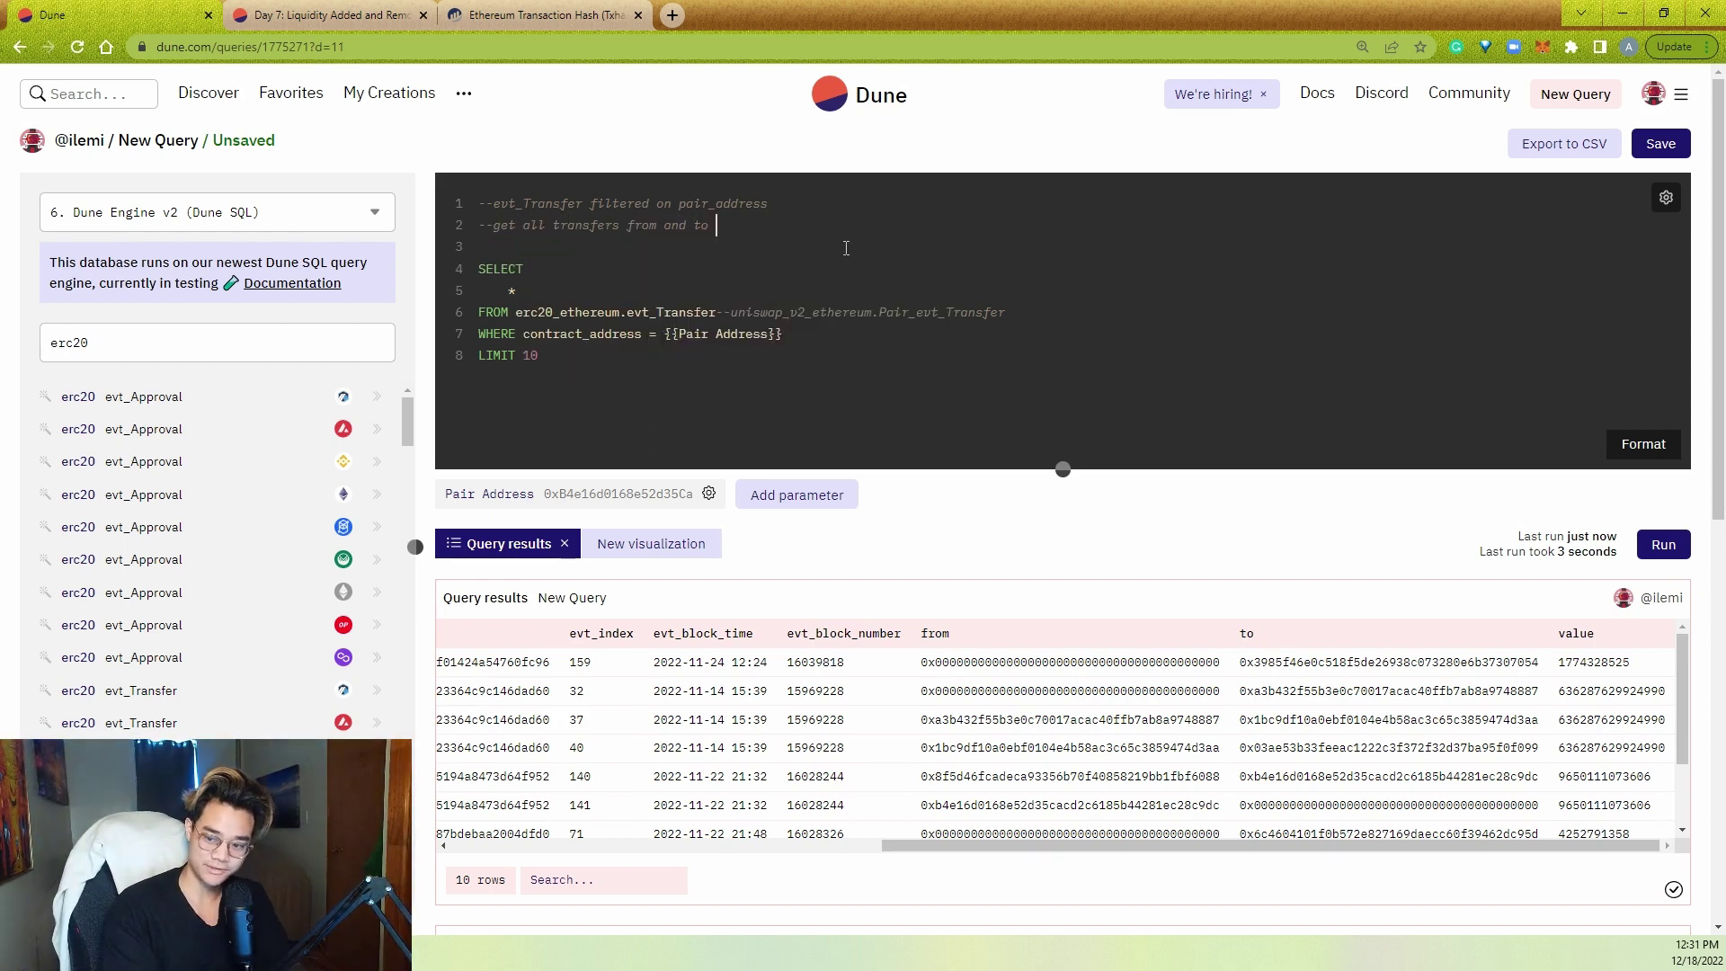
type(" for ")
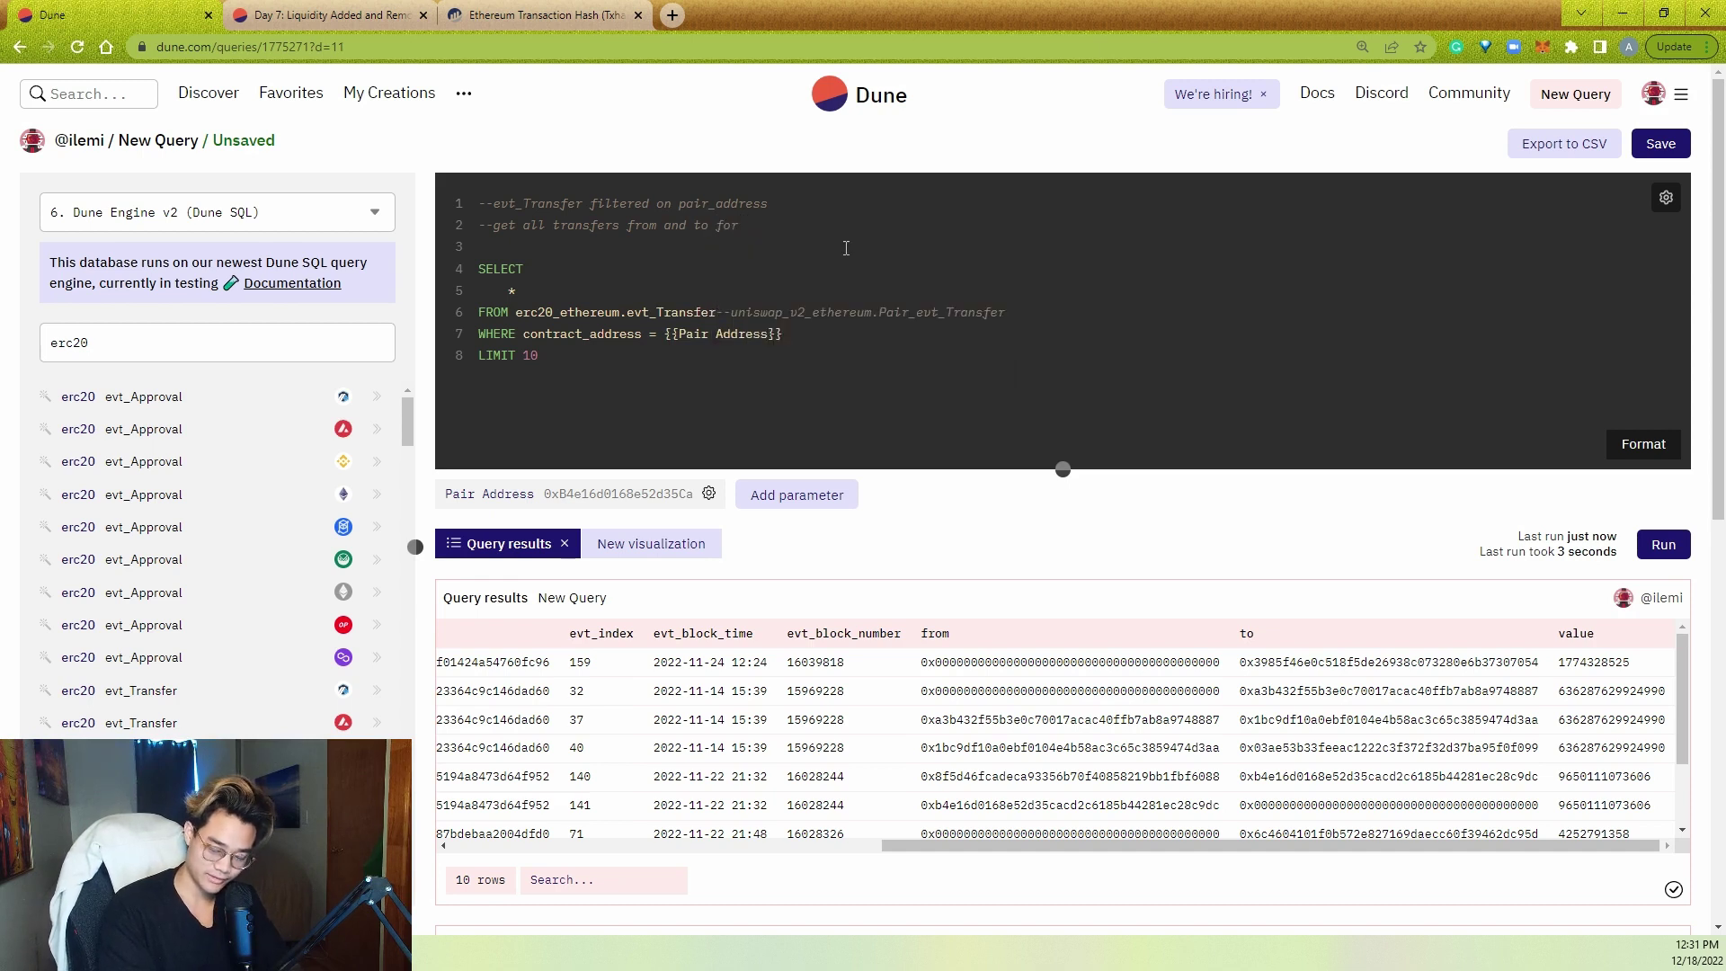
type("all a")
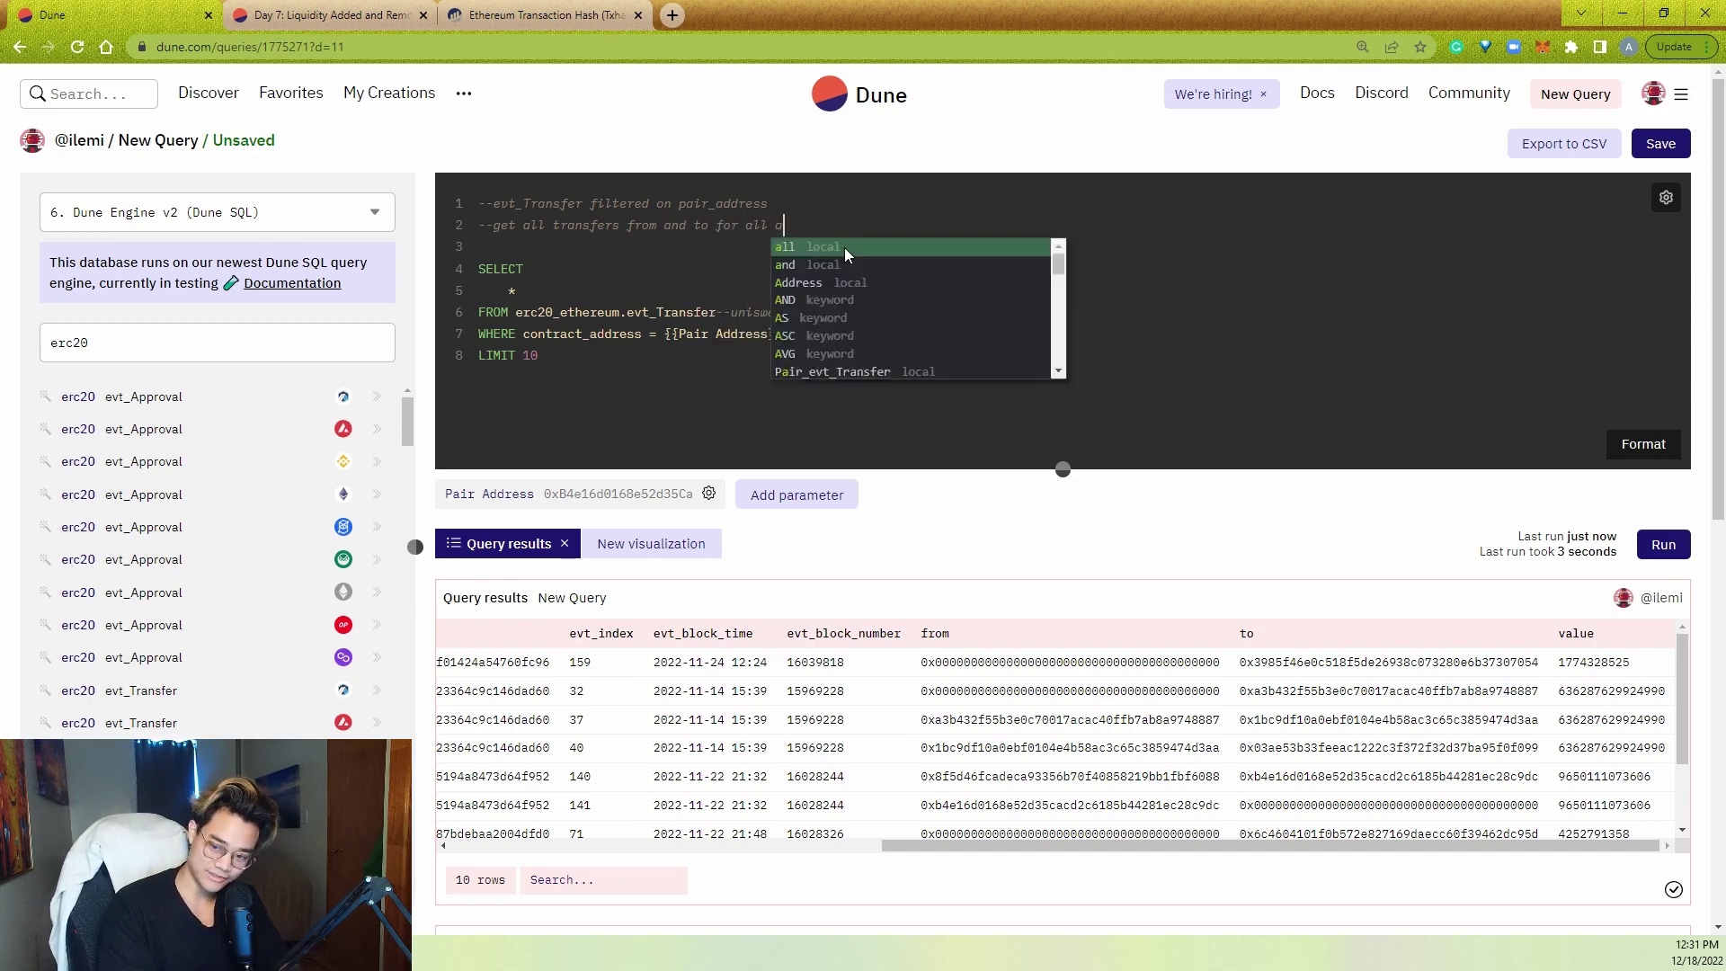
type("ddresses of holderes")
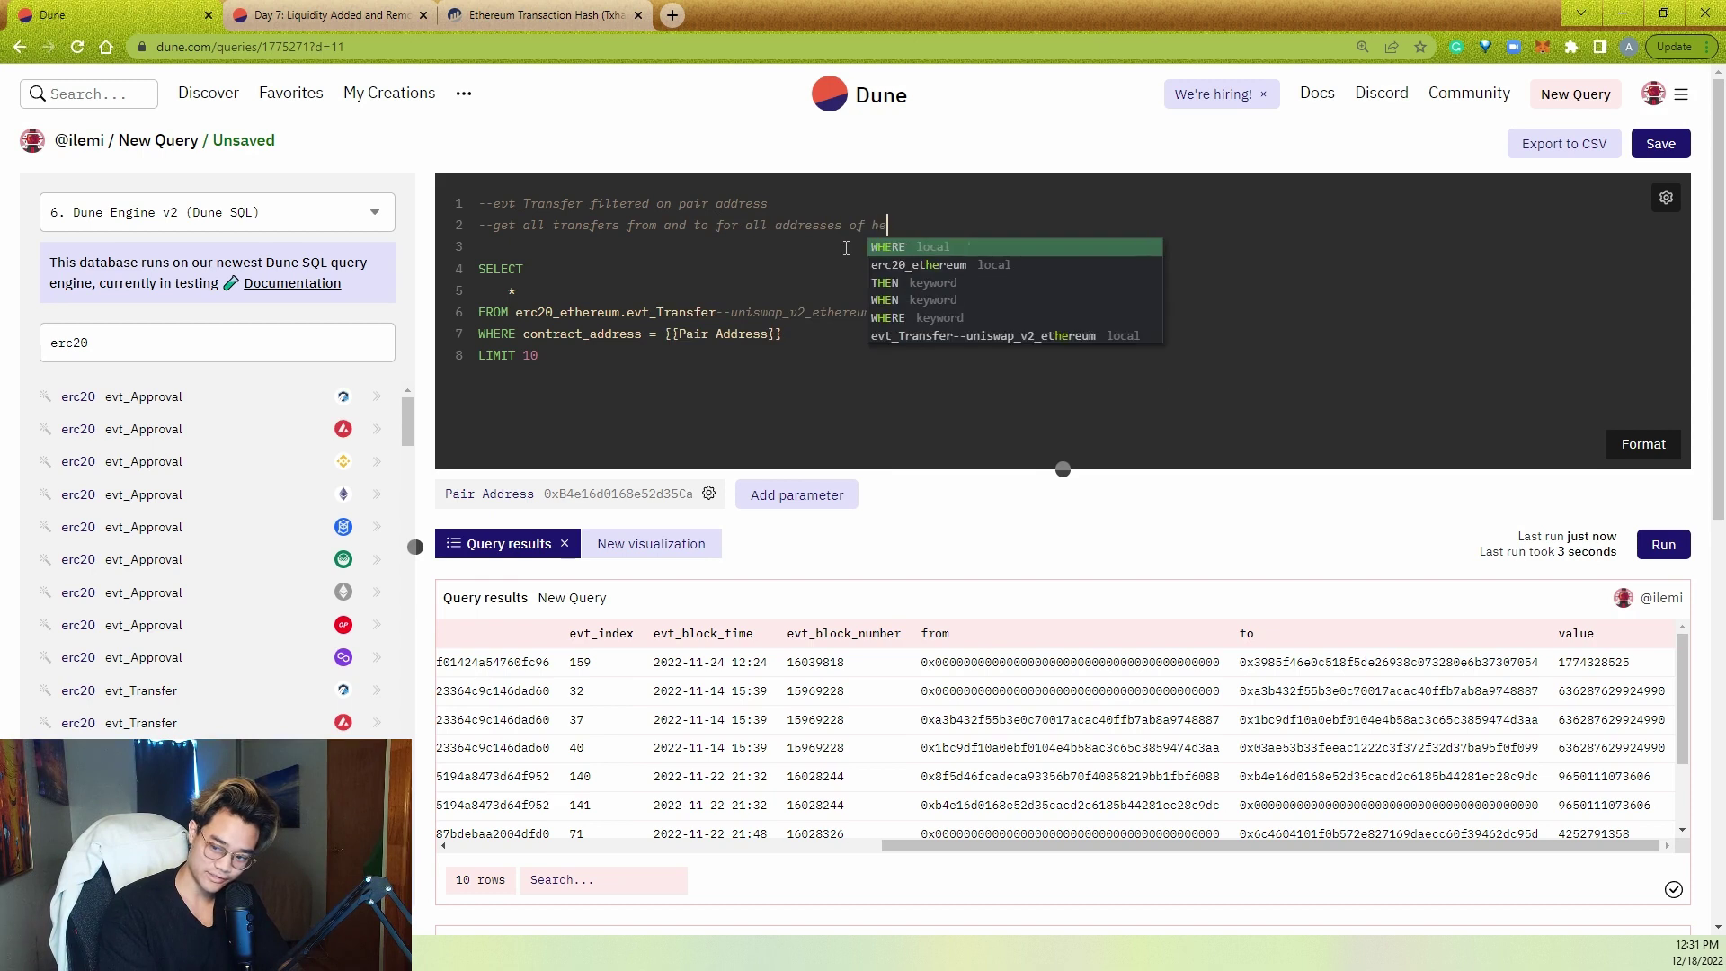
key("BackSpace")
key("BackSpace")
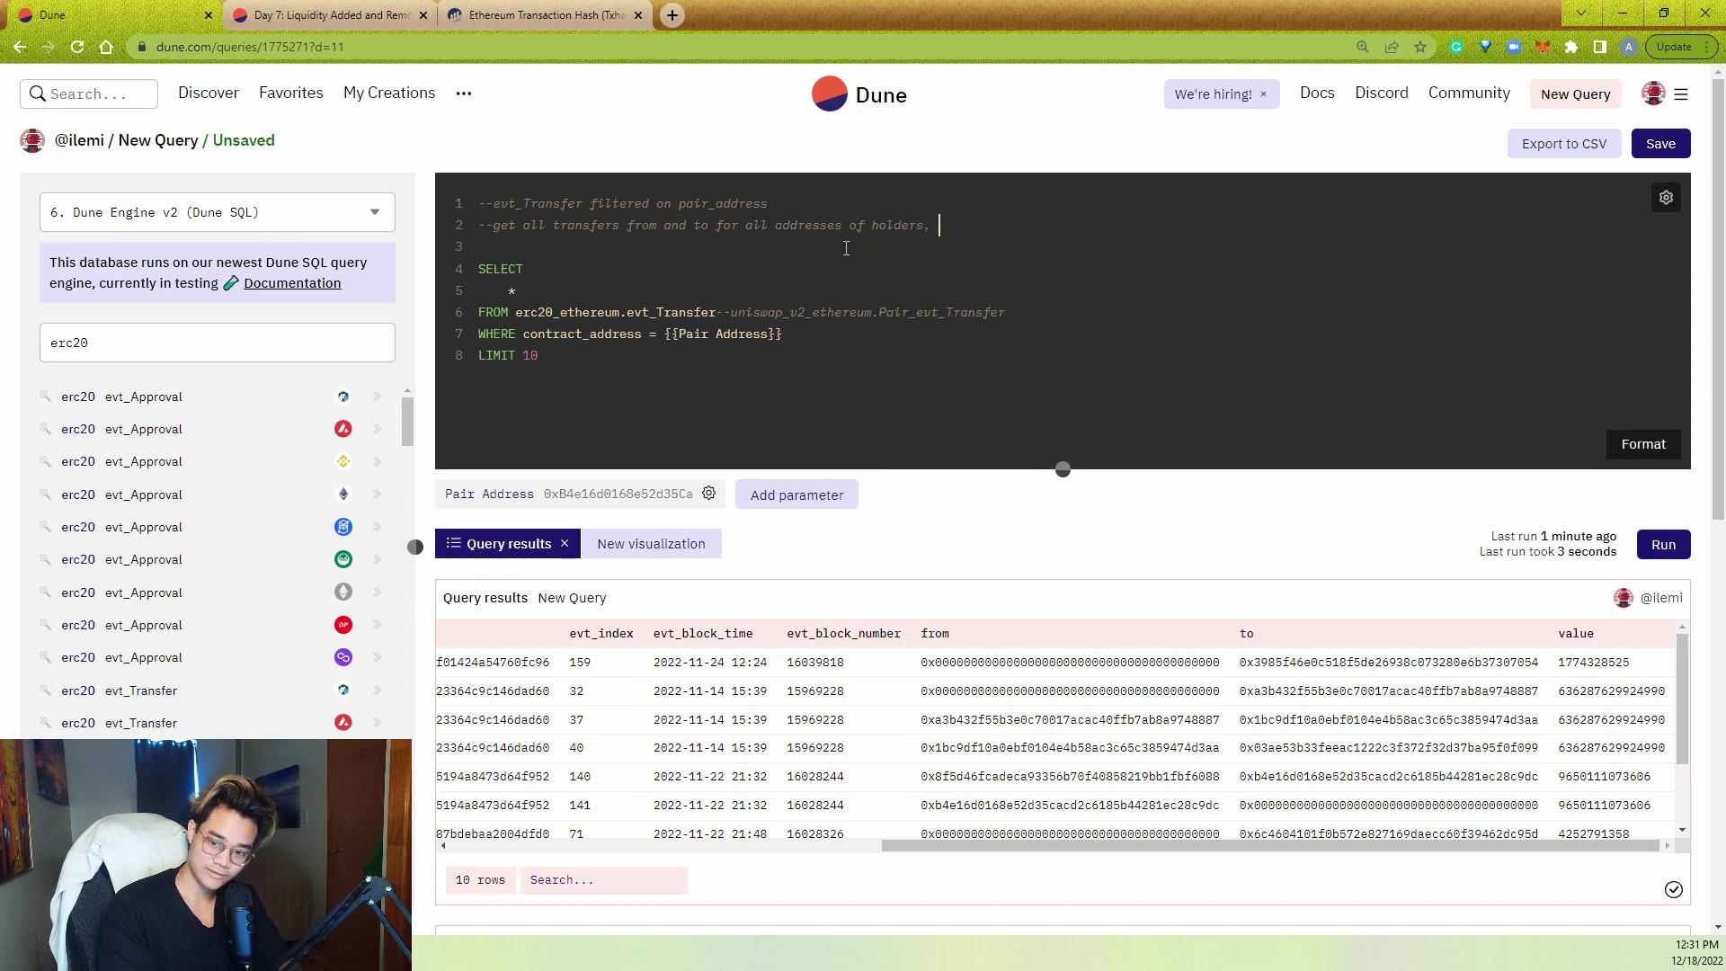
type("s")
key("Return")
type("--")
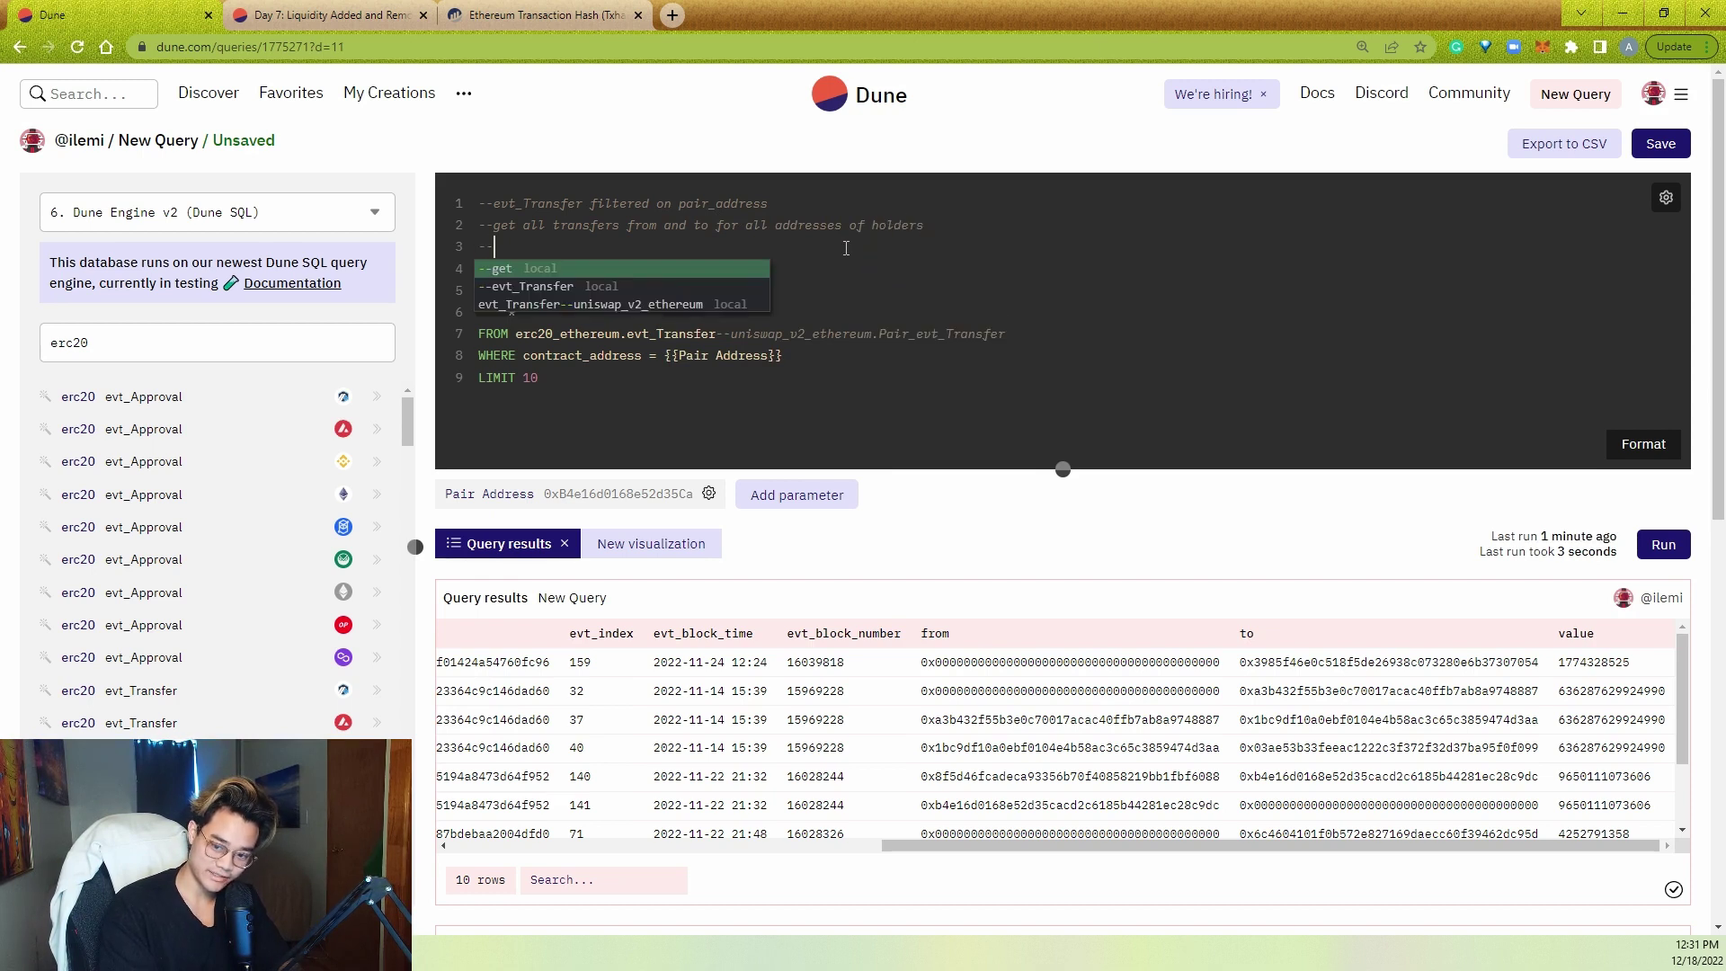
type("sum over time, ")
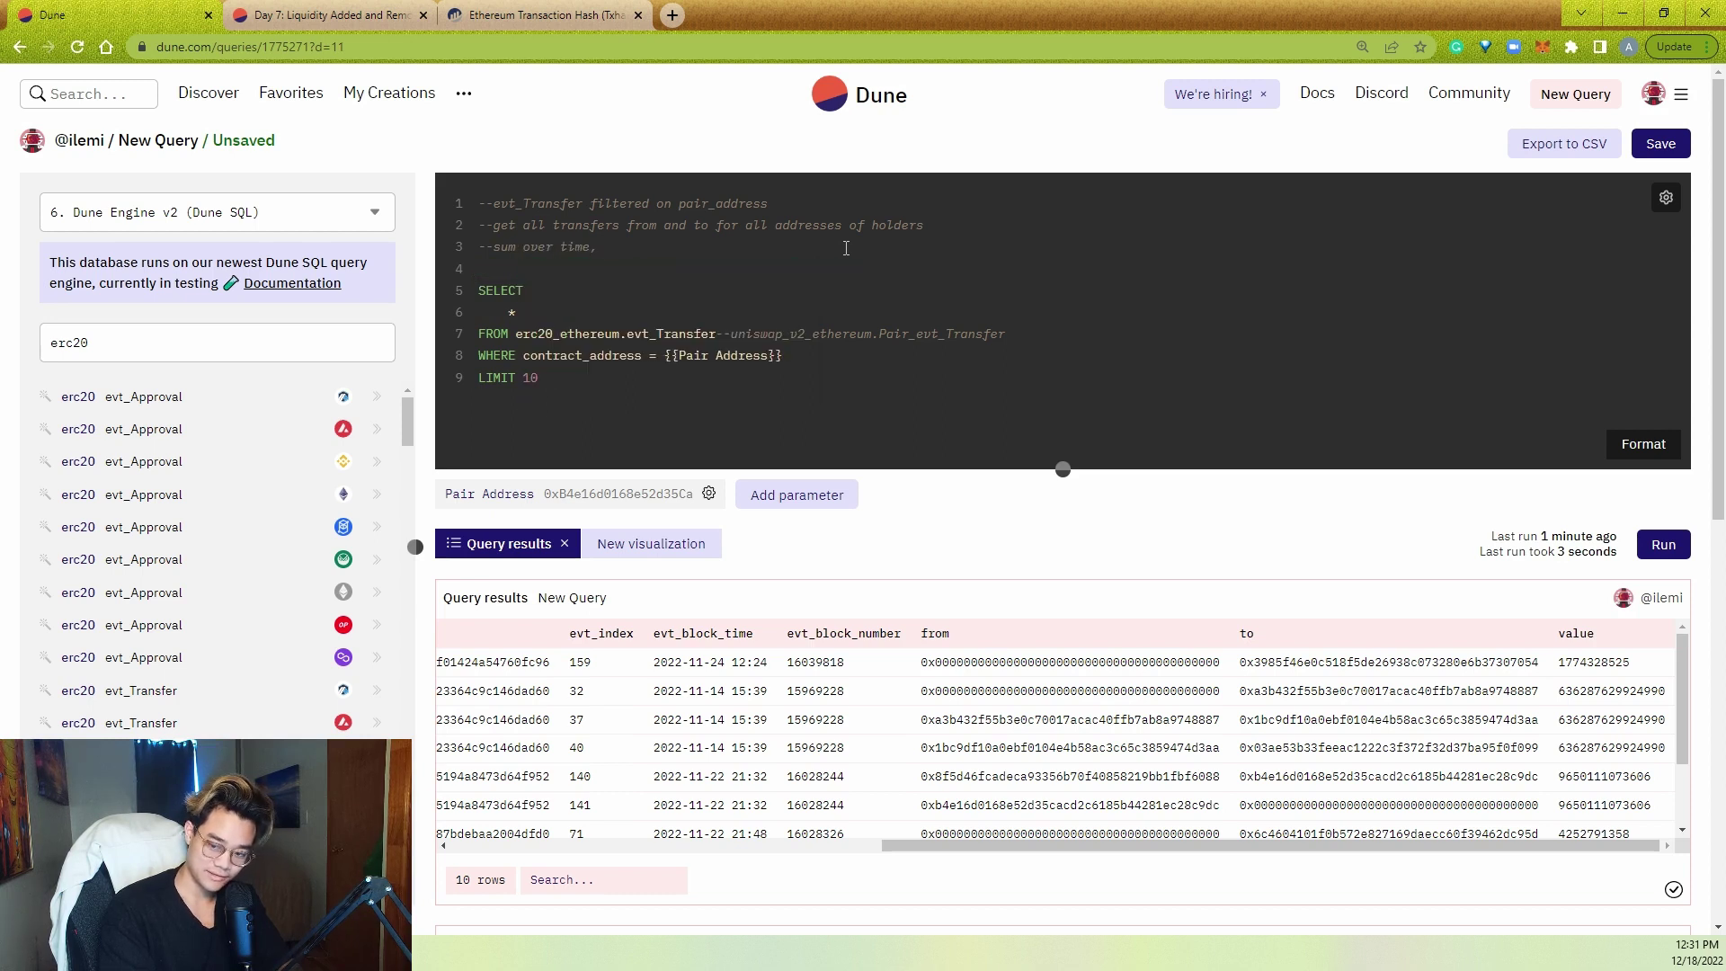
type("you can get thei")
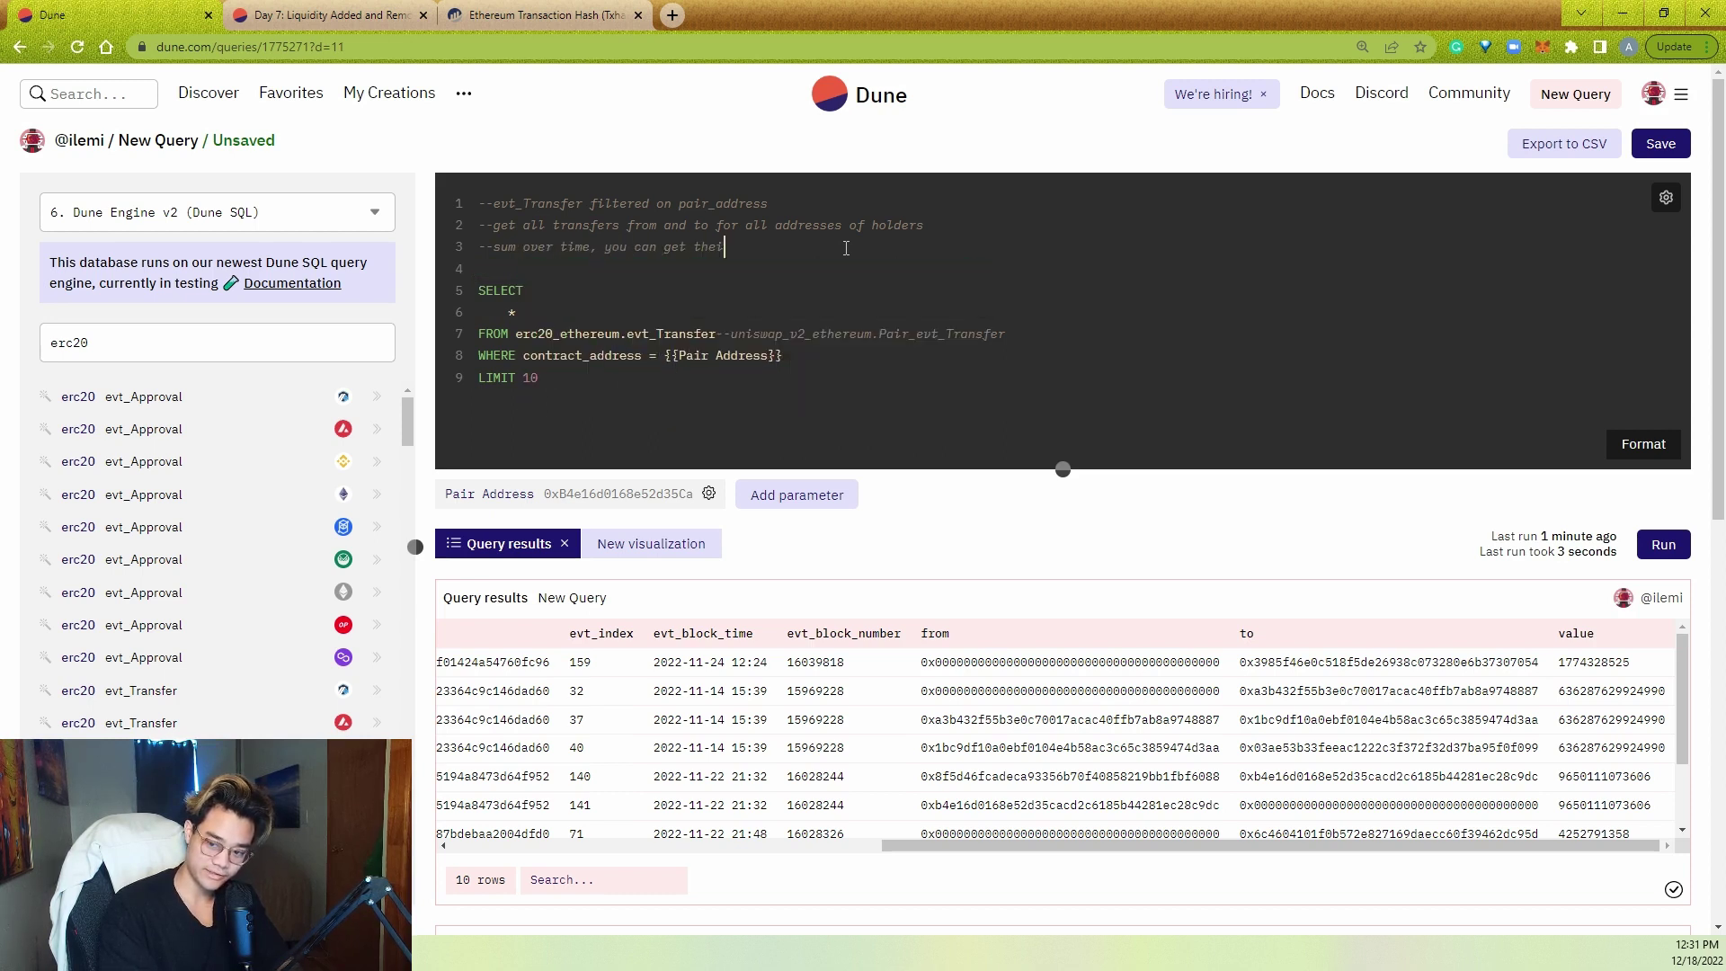
type("r current balance")
key("Return")
type("--")
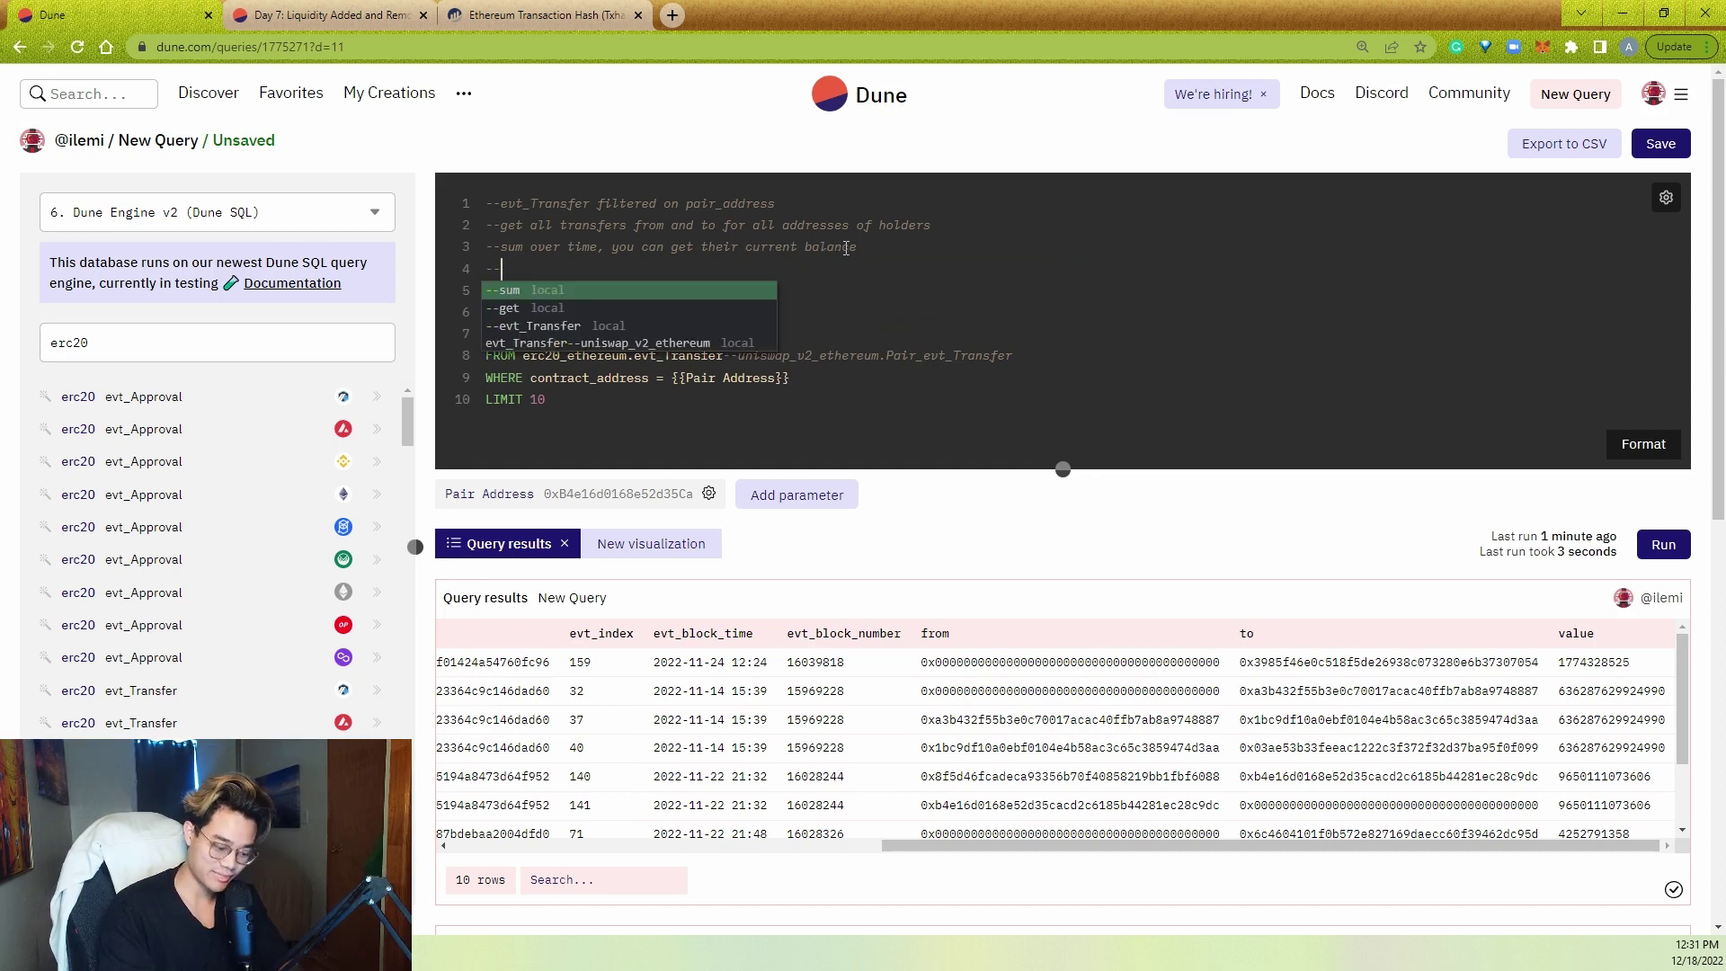
type("divide cu")
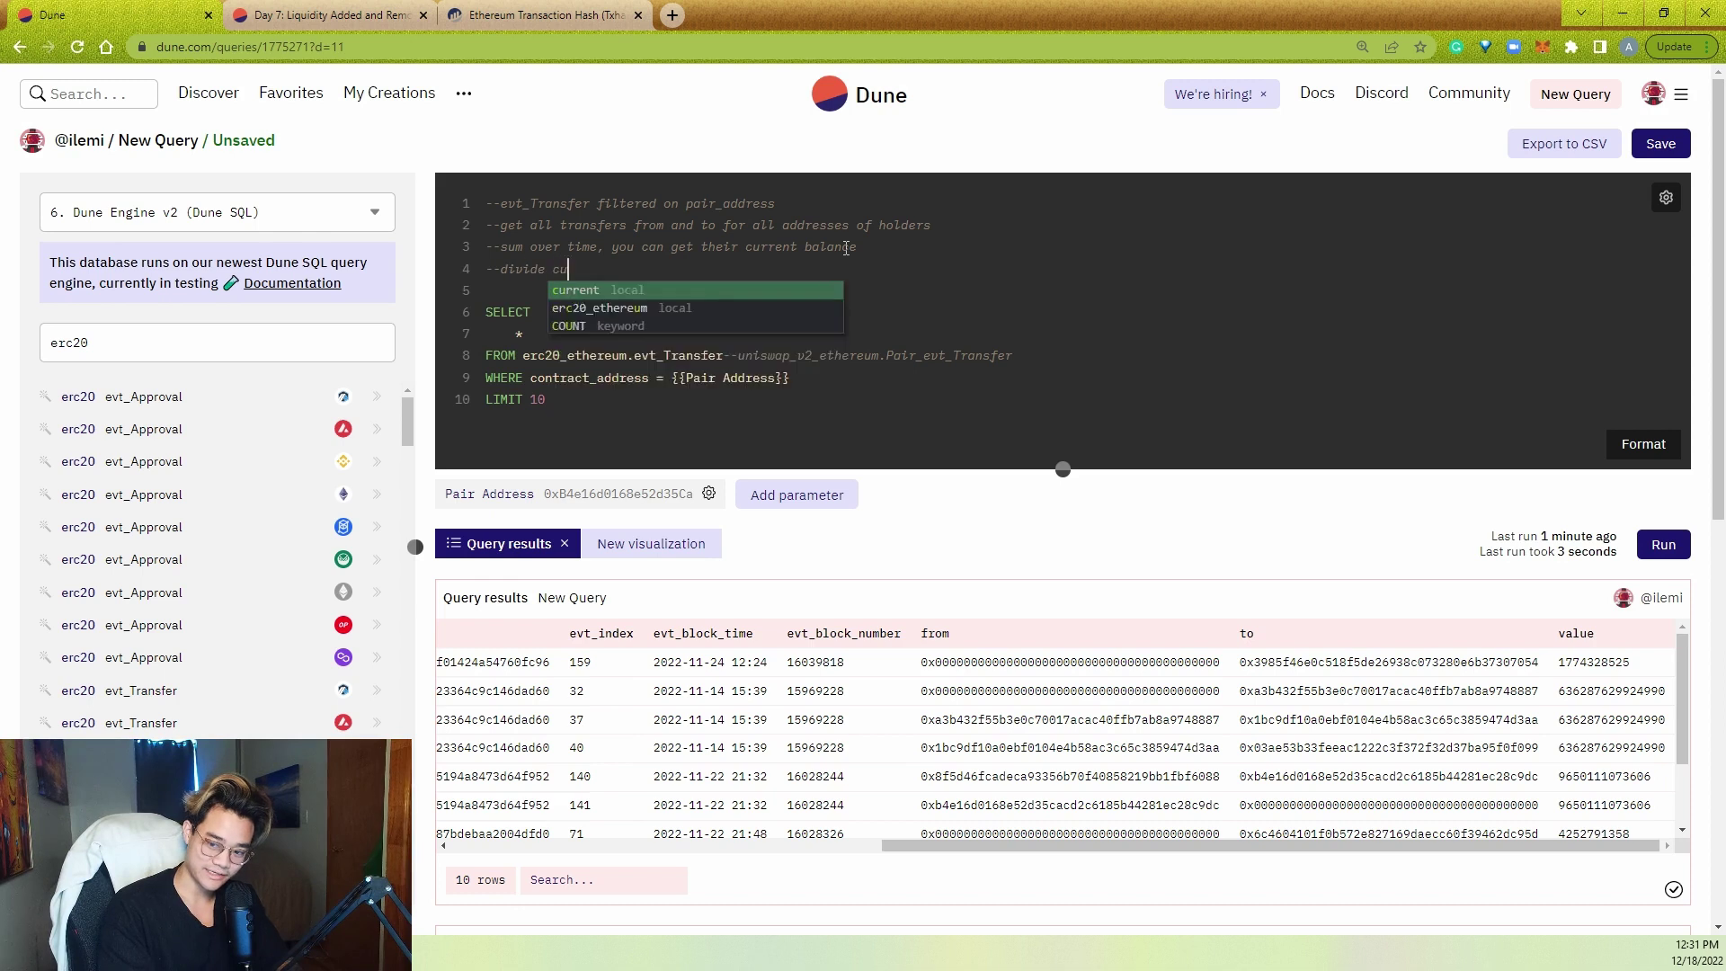
type("rrent balance by total supply")
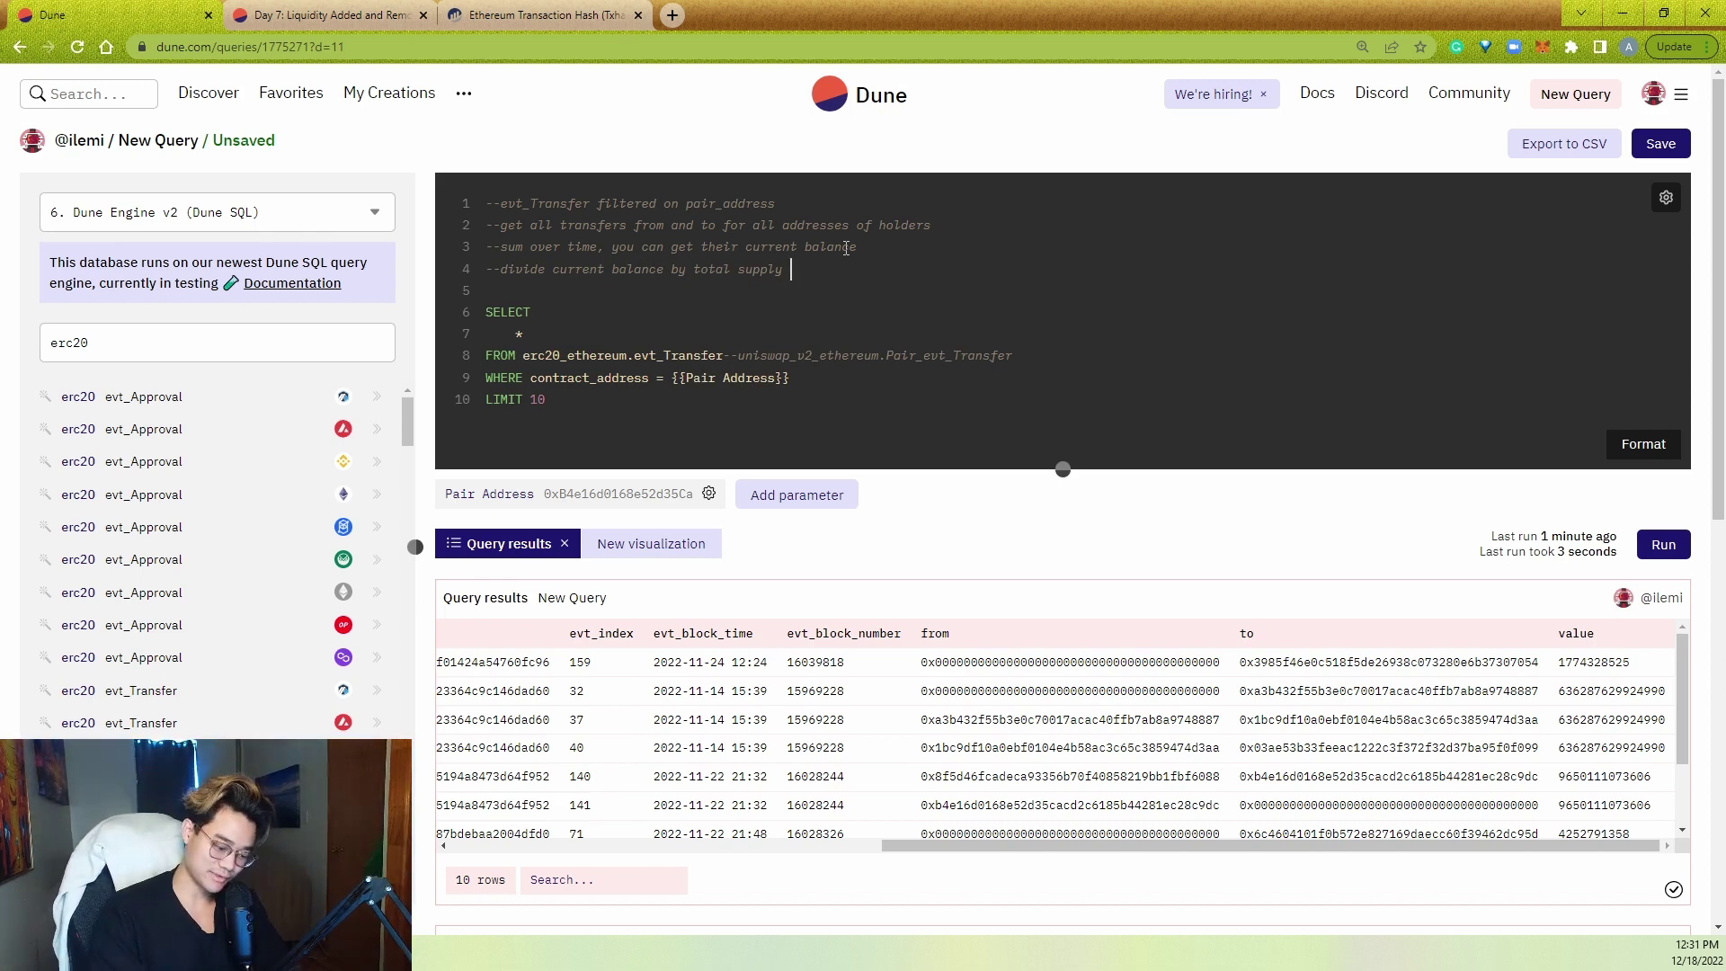
type("(sum of all balances )= total supply")
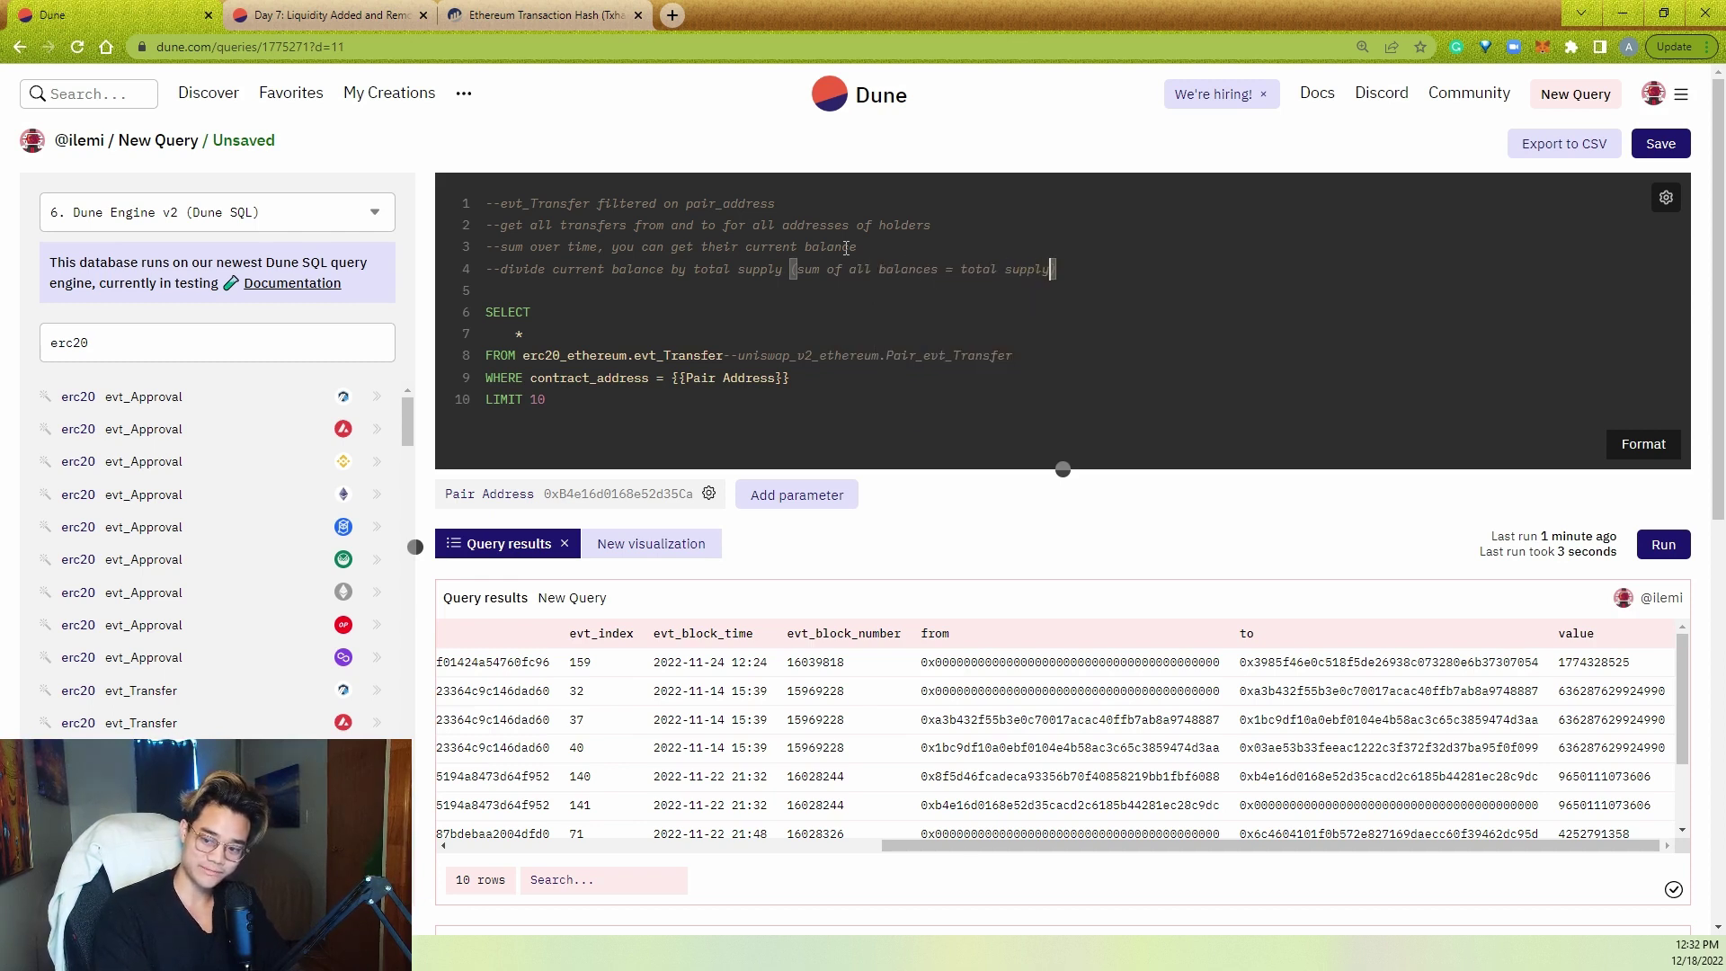
left_click(771, 298)
- Start a WITH transfers_in AS ( ) block above the existing SELECT
key("Return")
type("with")
key("Return")
key("Tab")
type("transfer")
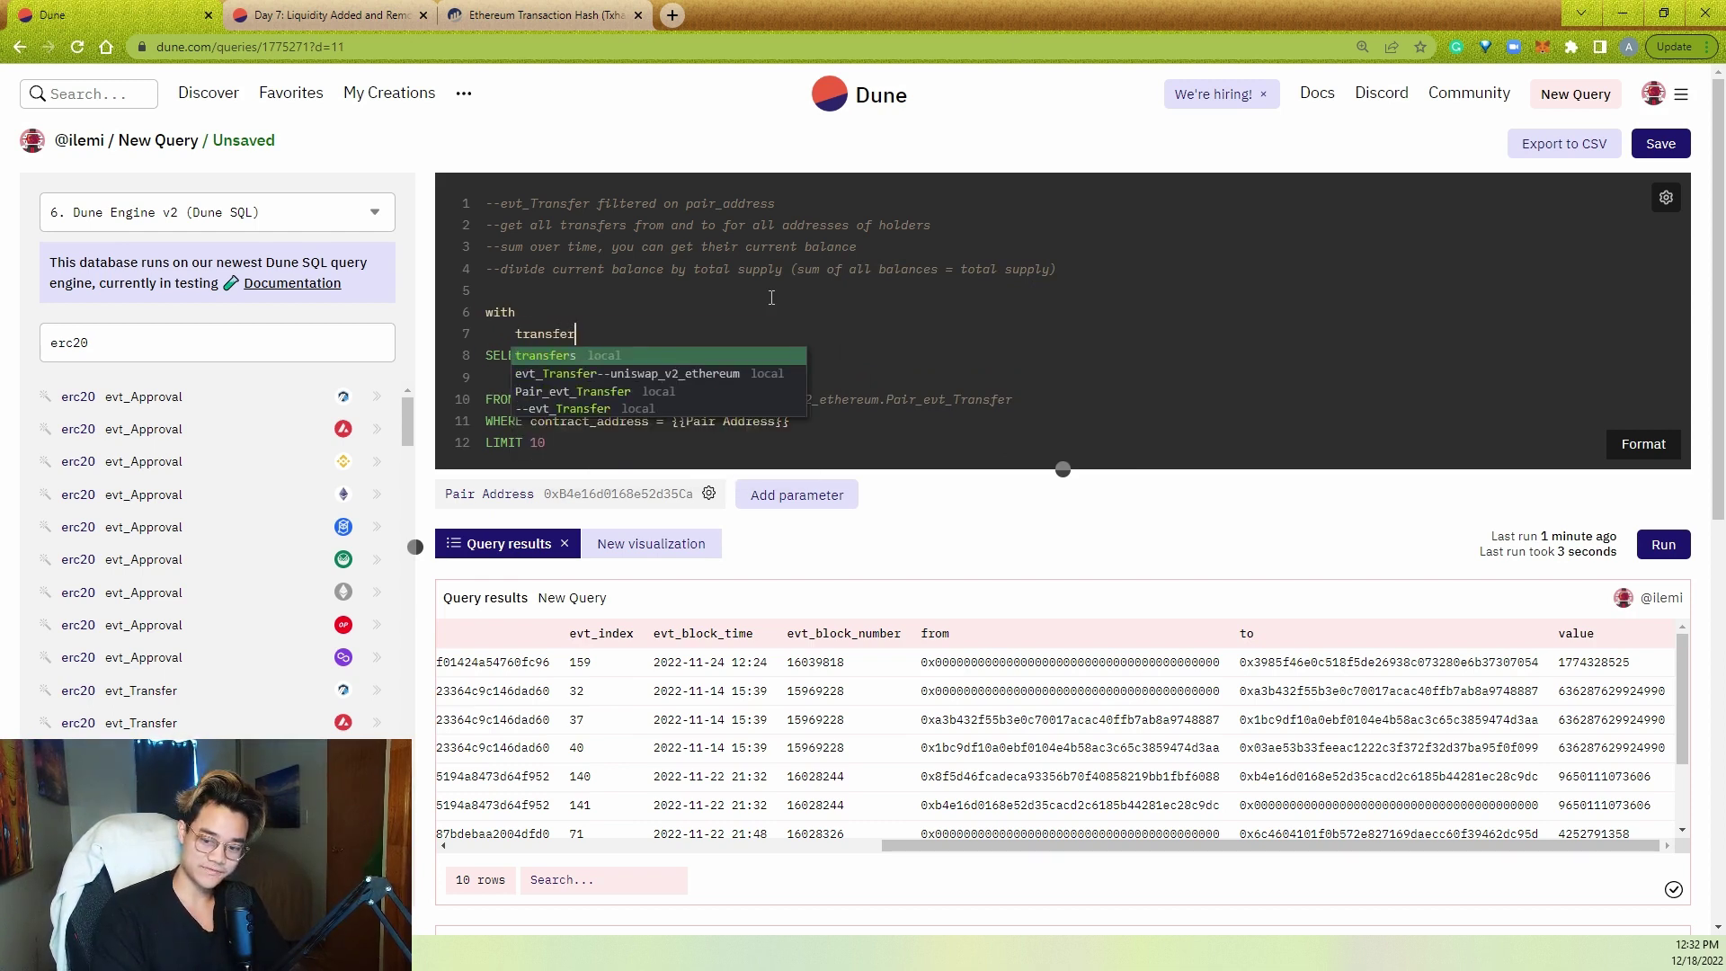
type("s_o")
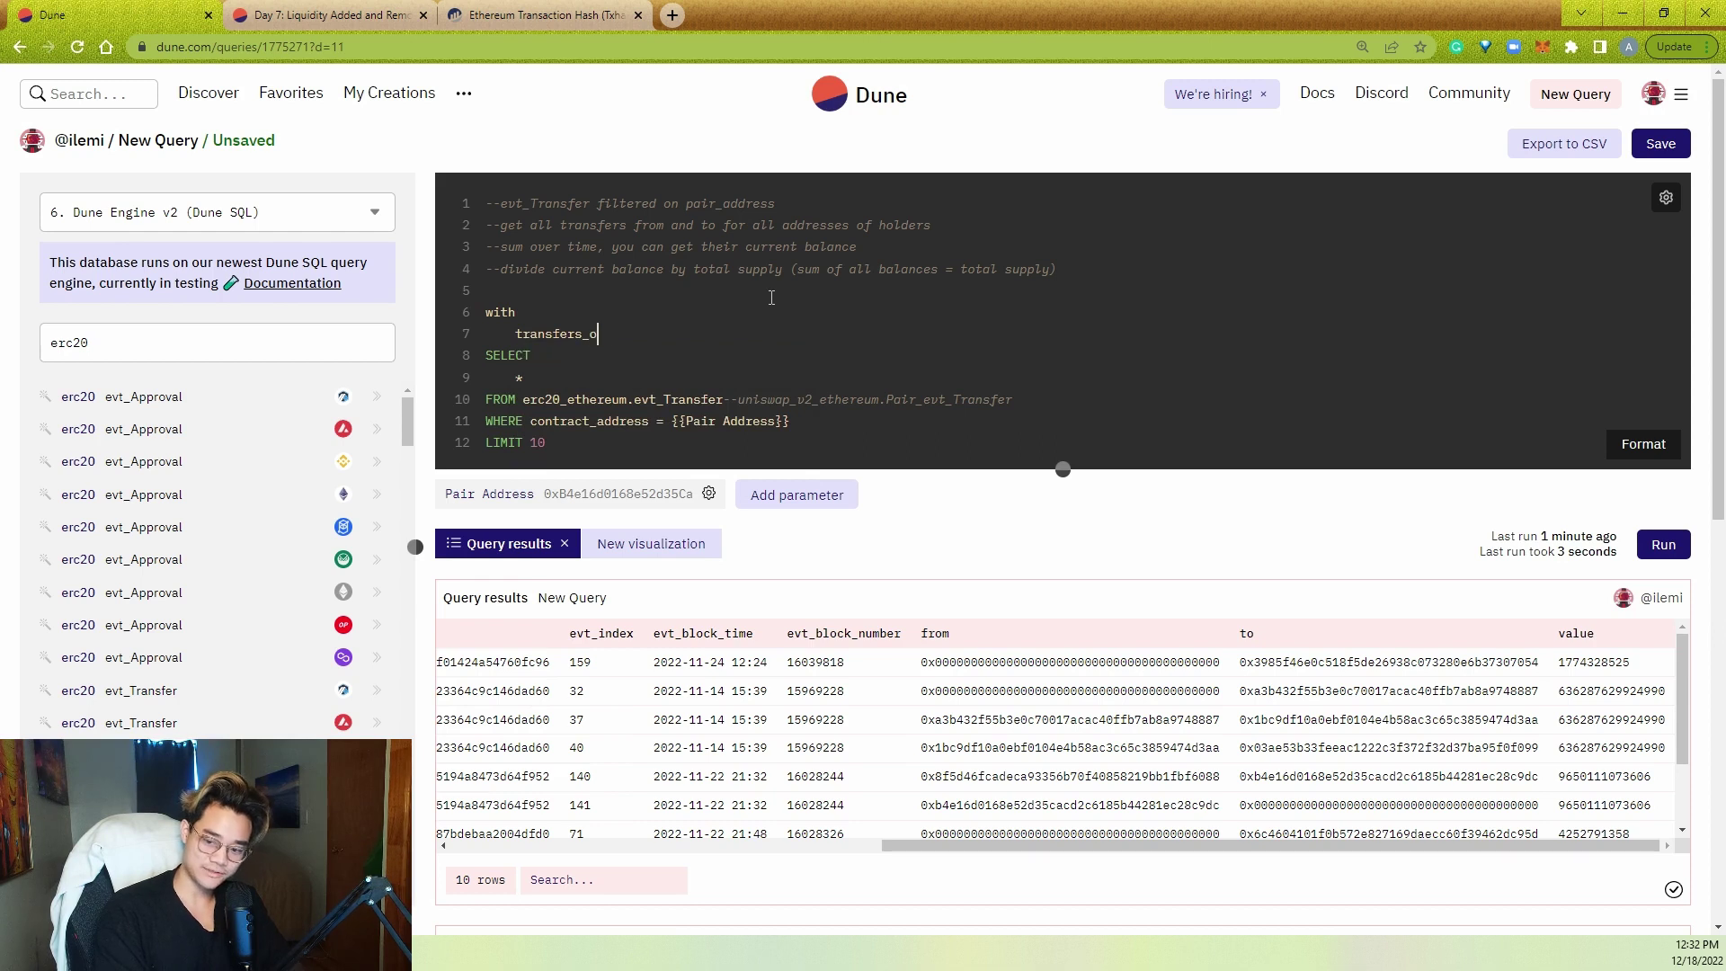
type("utas (")
key("Return")
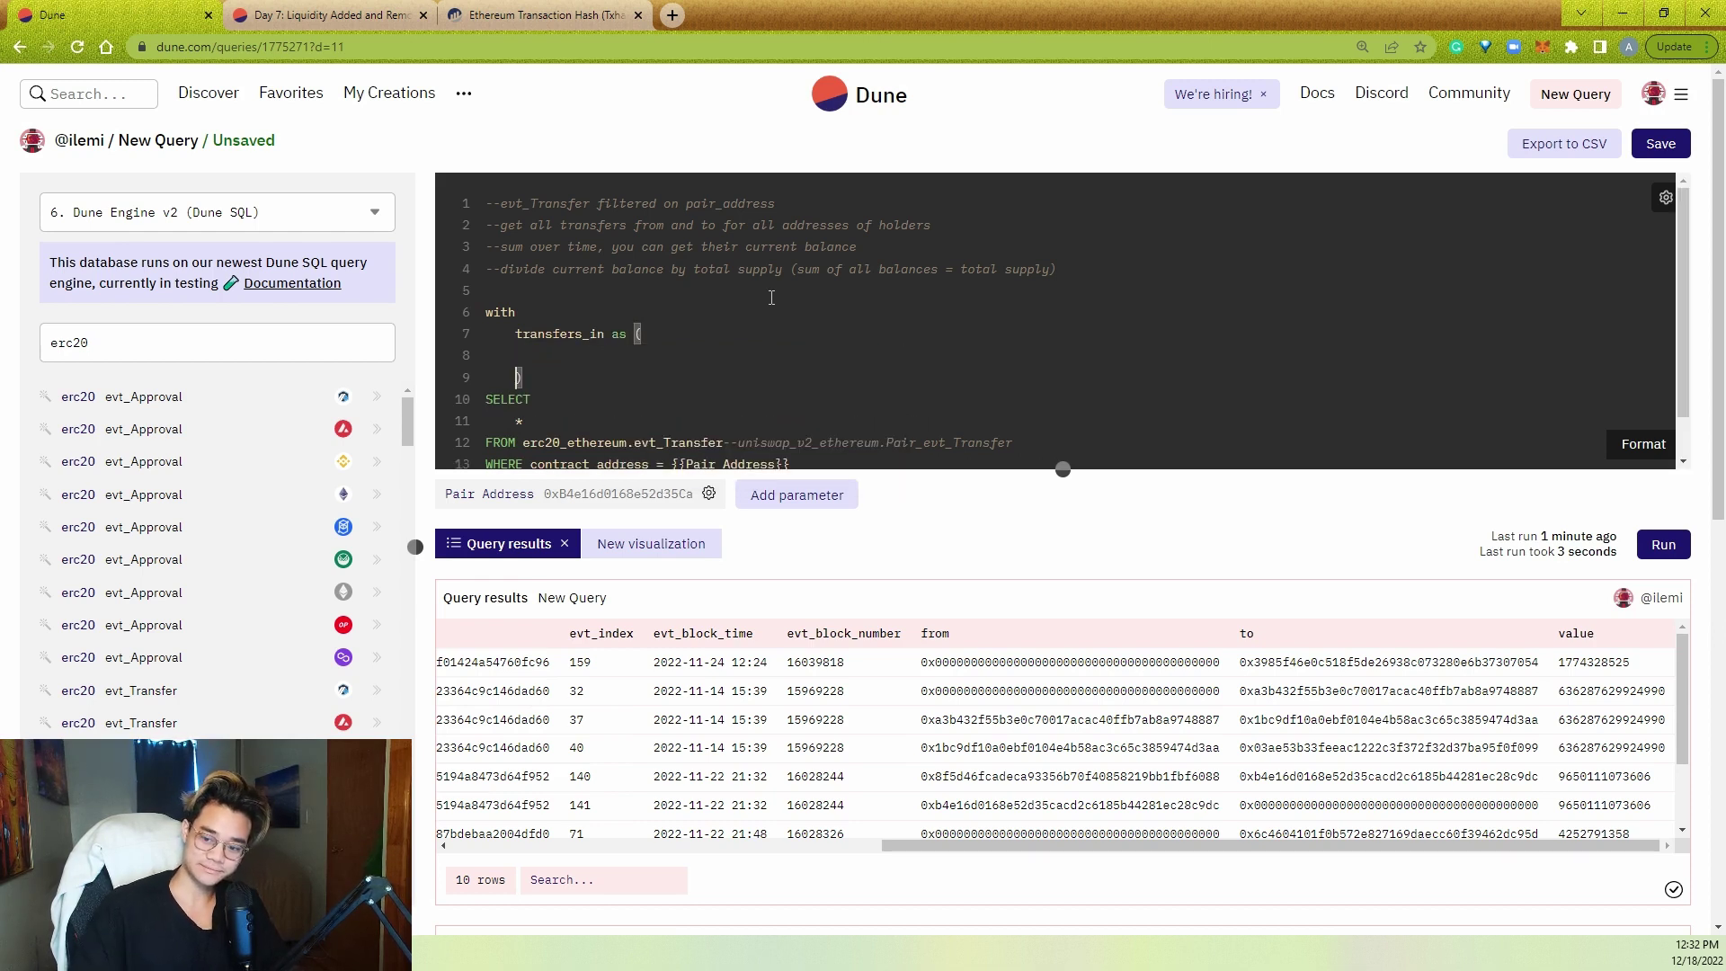
- Move the original transfer query inside the transfers_in brackets and indent it two levels
key("Down")
key("Home")
key("ctrl+shift+End")
key("ctrl+c")
key("Delete")
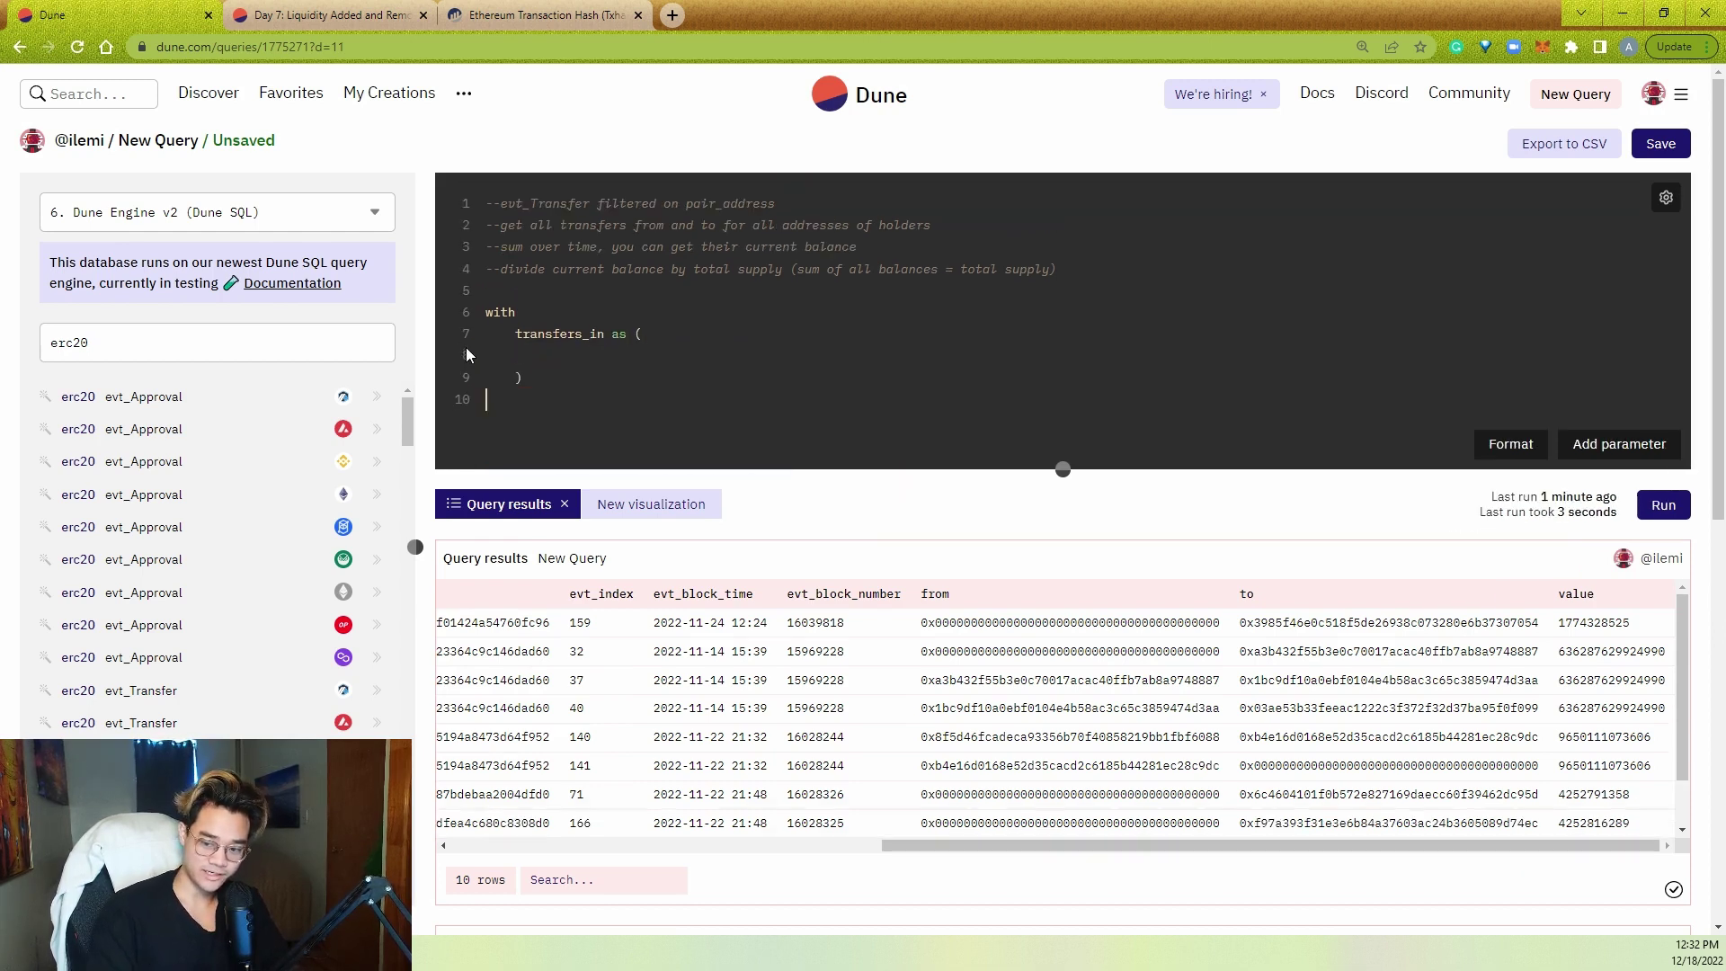
key("Up")
key("Up")
key("ctrl+v")
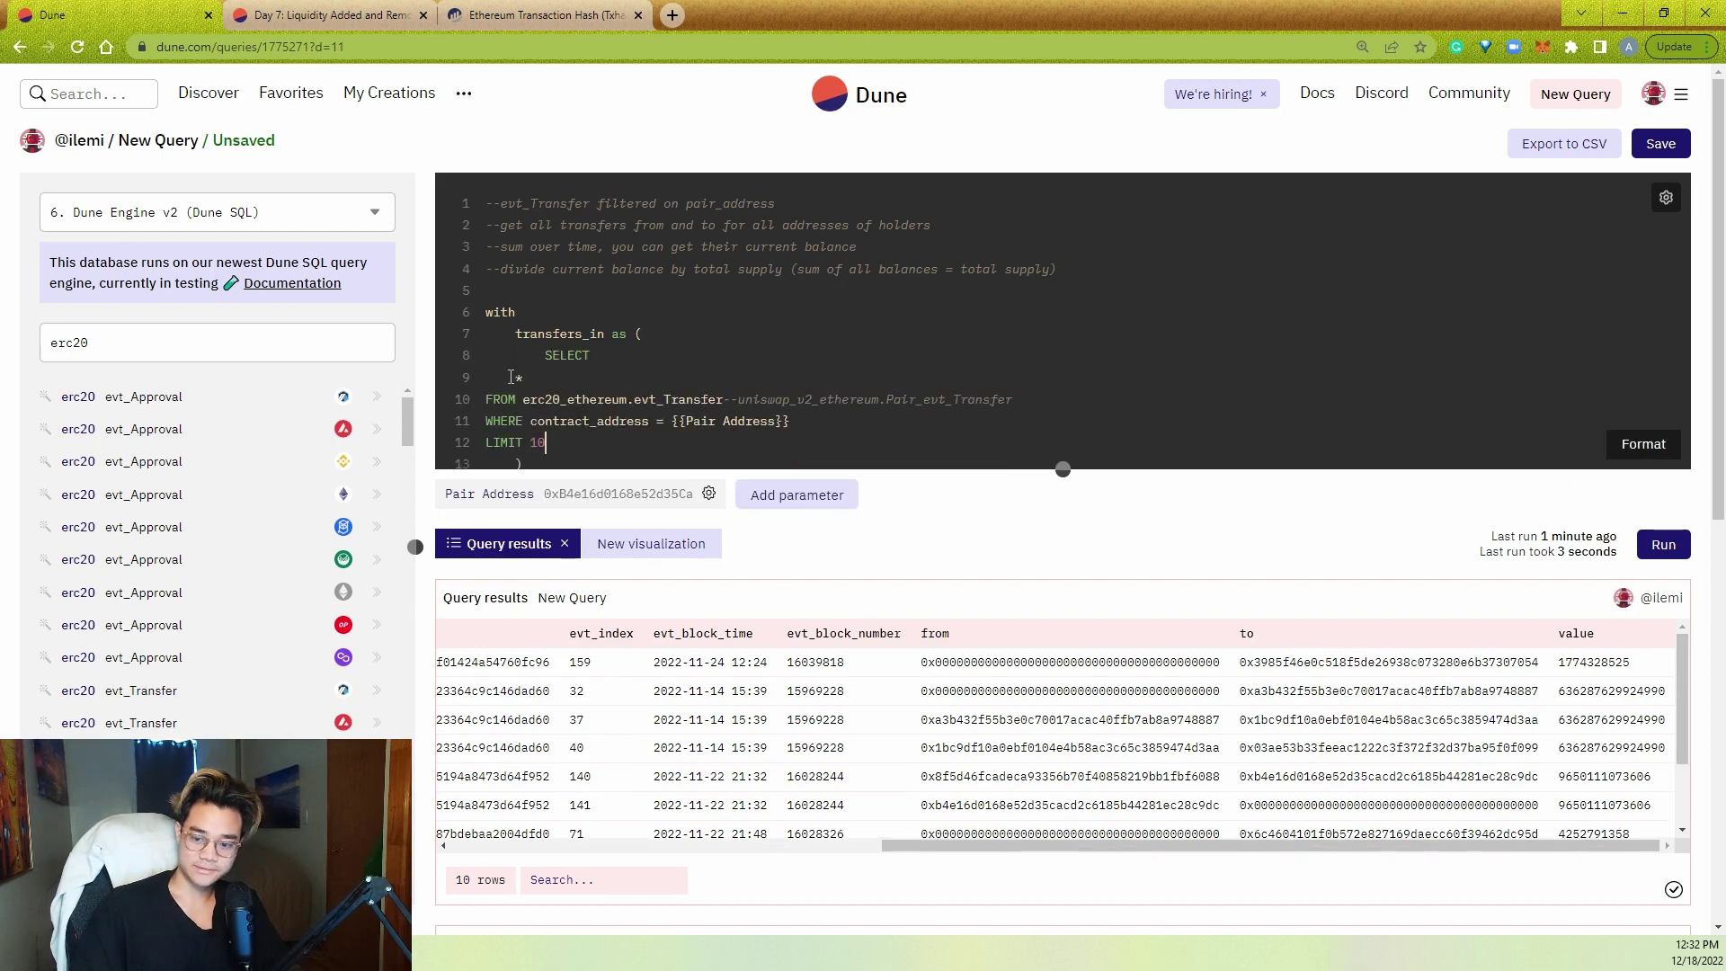
left_click(511, 377, "shift")
key("Tab")
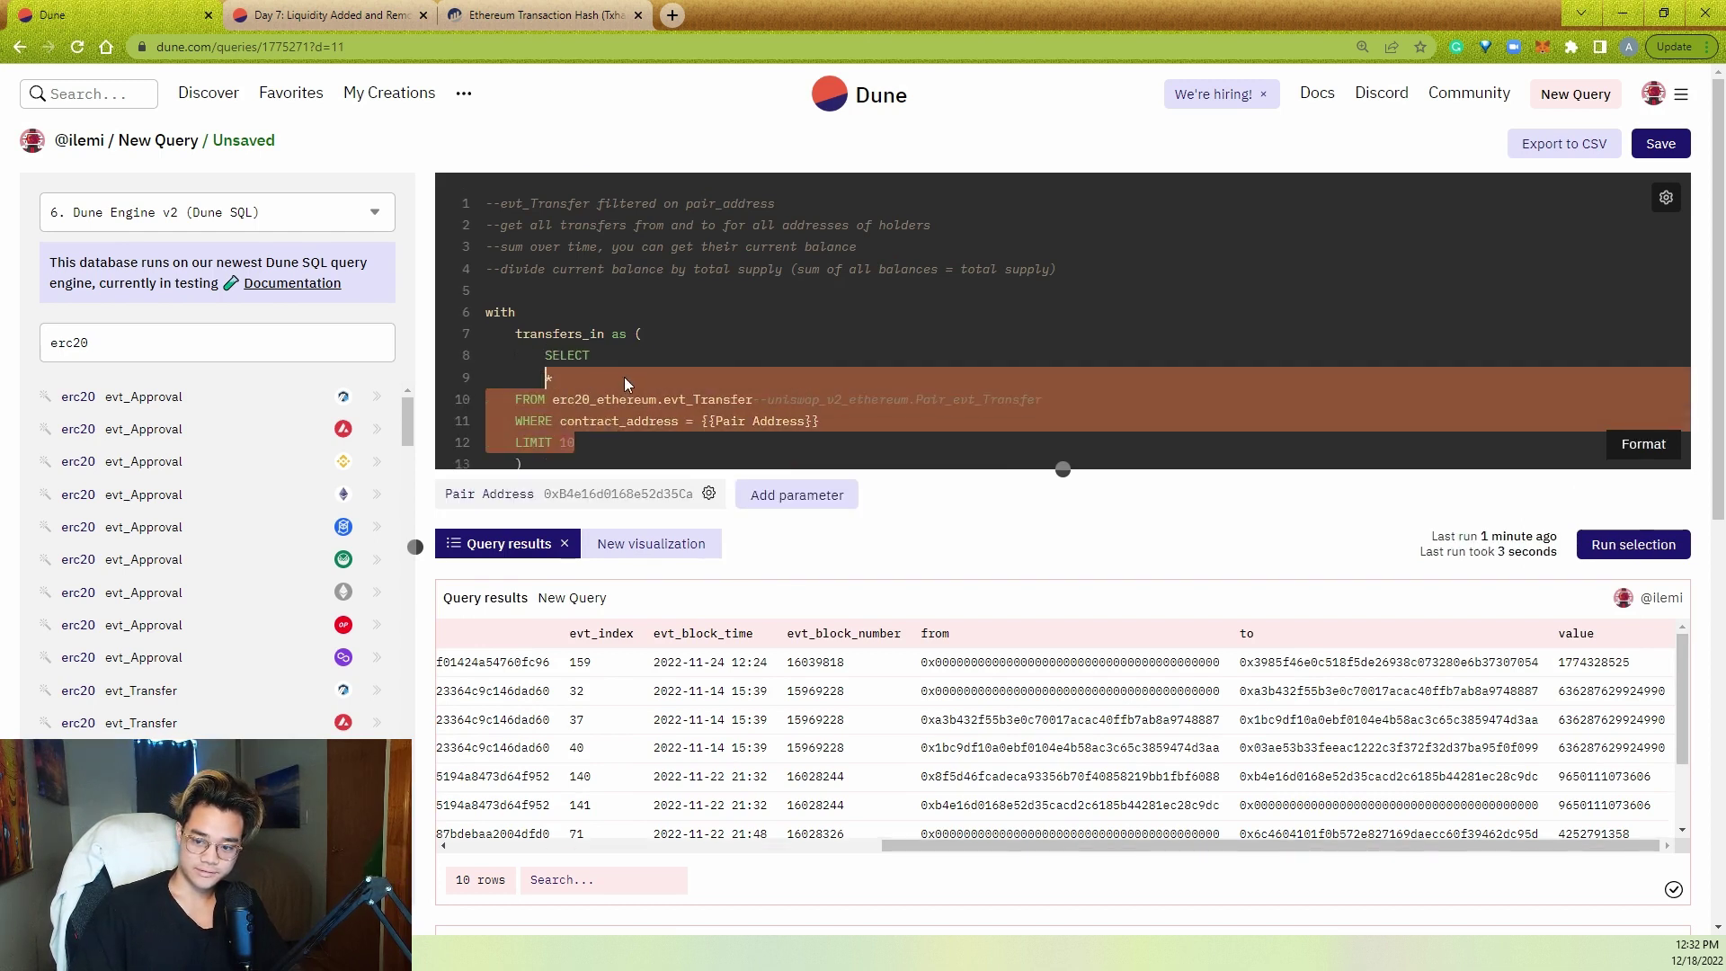
key("Tab")
left_click(638, 378)
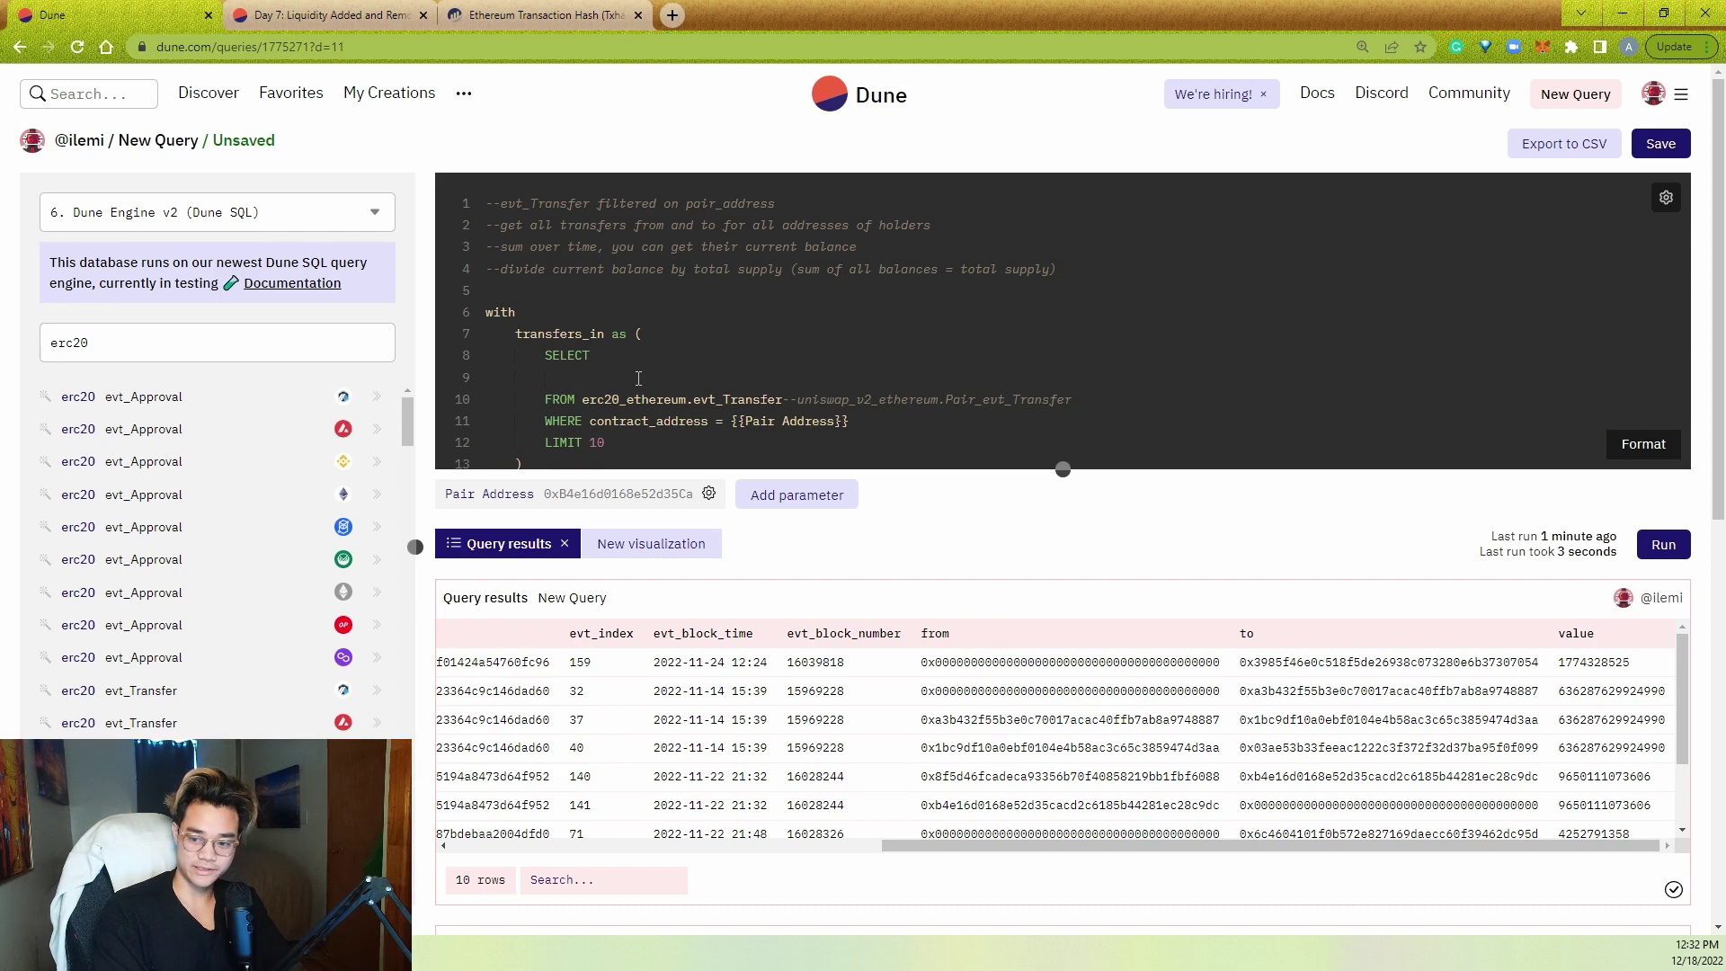
- Alias the table as tr and select tr.to AS holder with sum(value) AS recieved
left_click(783, 399)
type("tr")
left_click(752, 385)
type("tr.")
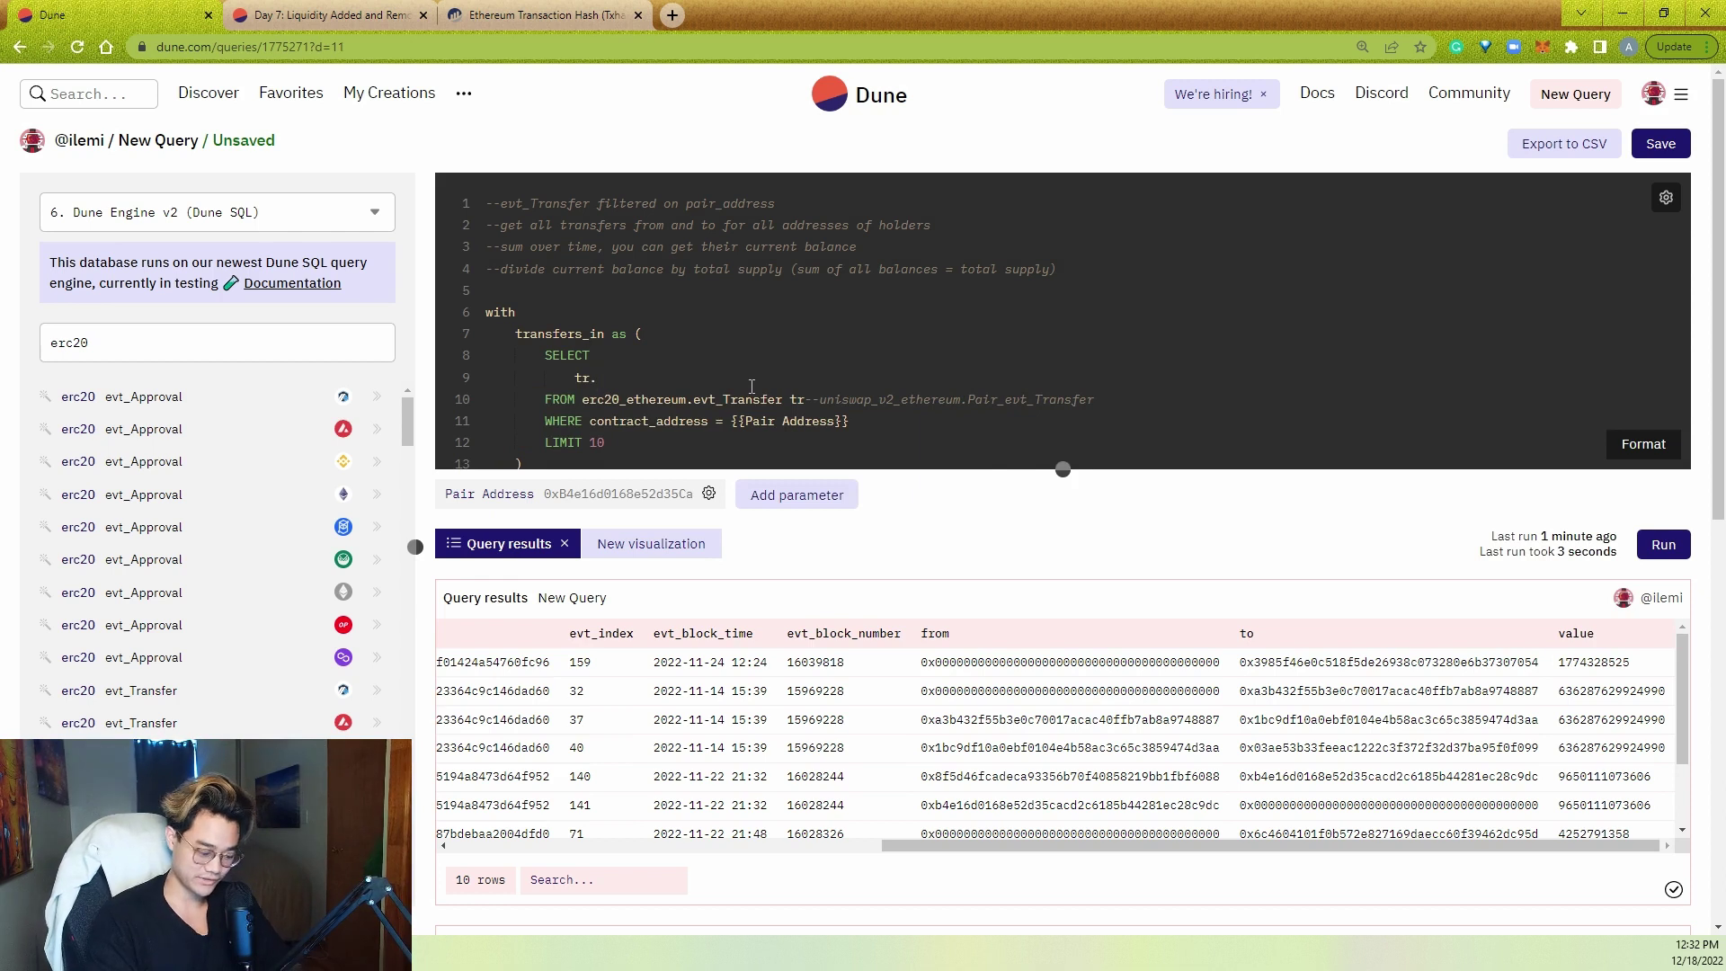
type("to as holder")
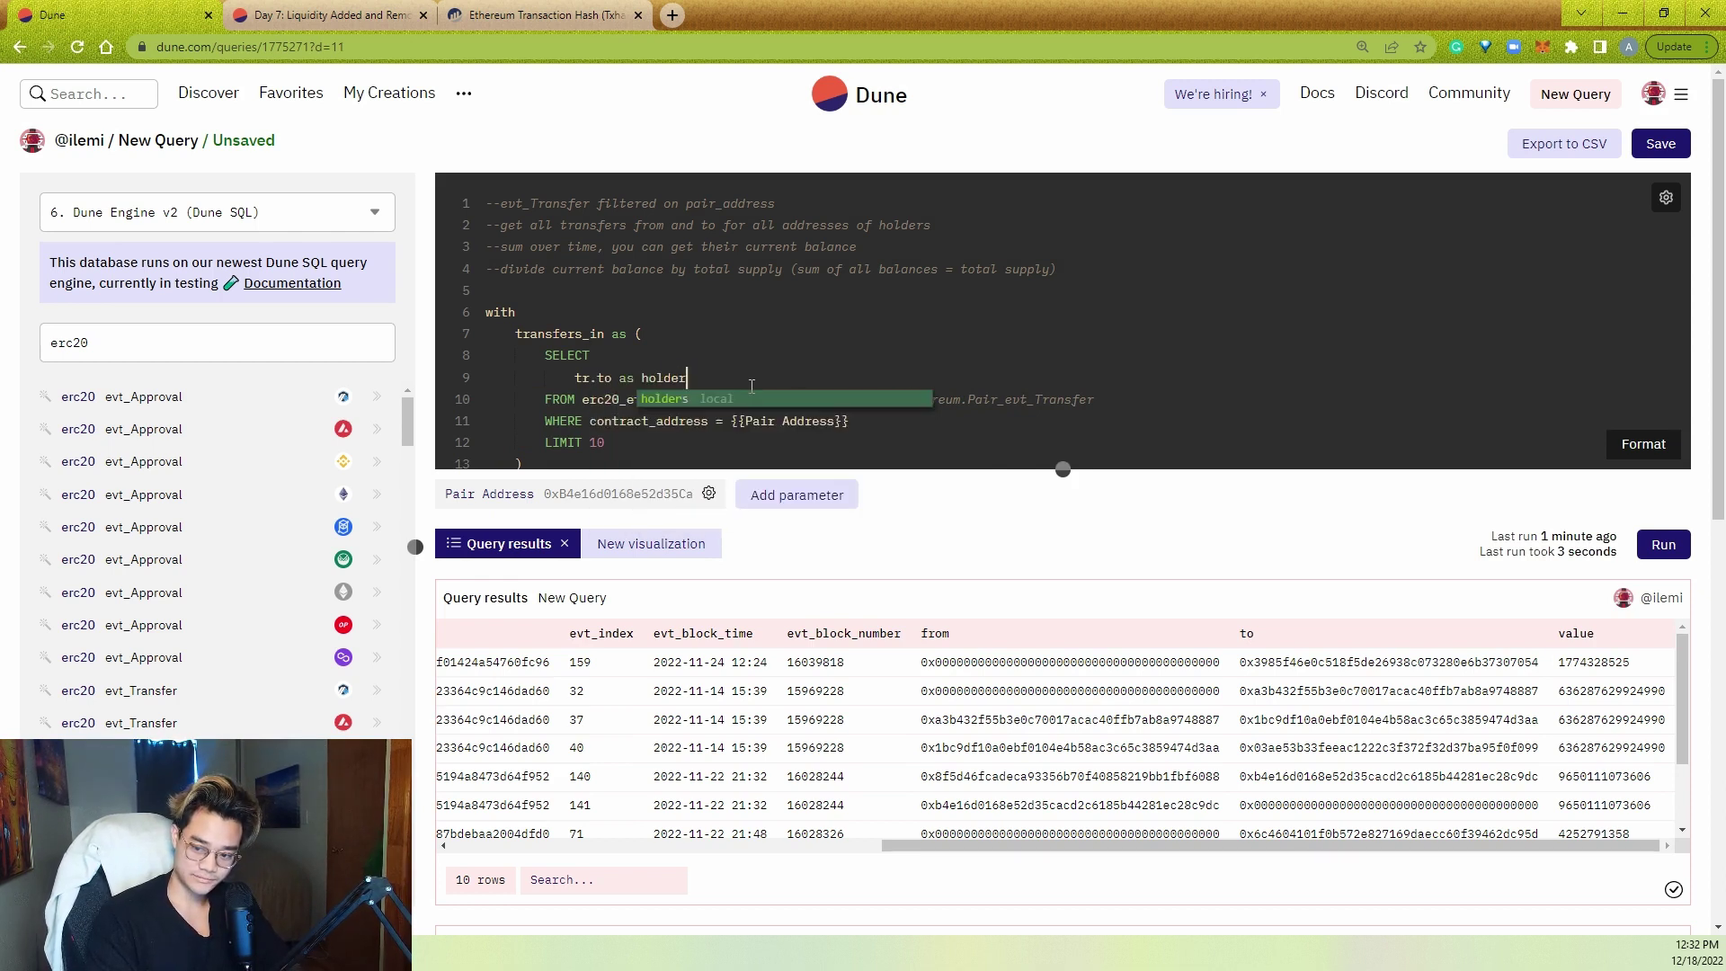
key("Return")
type(",")
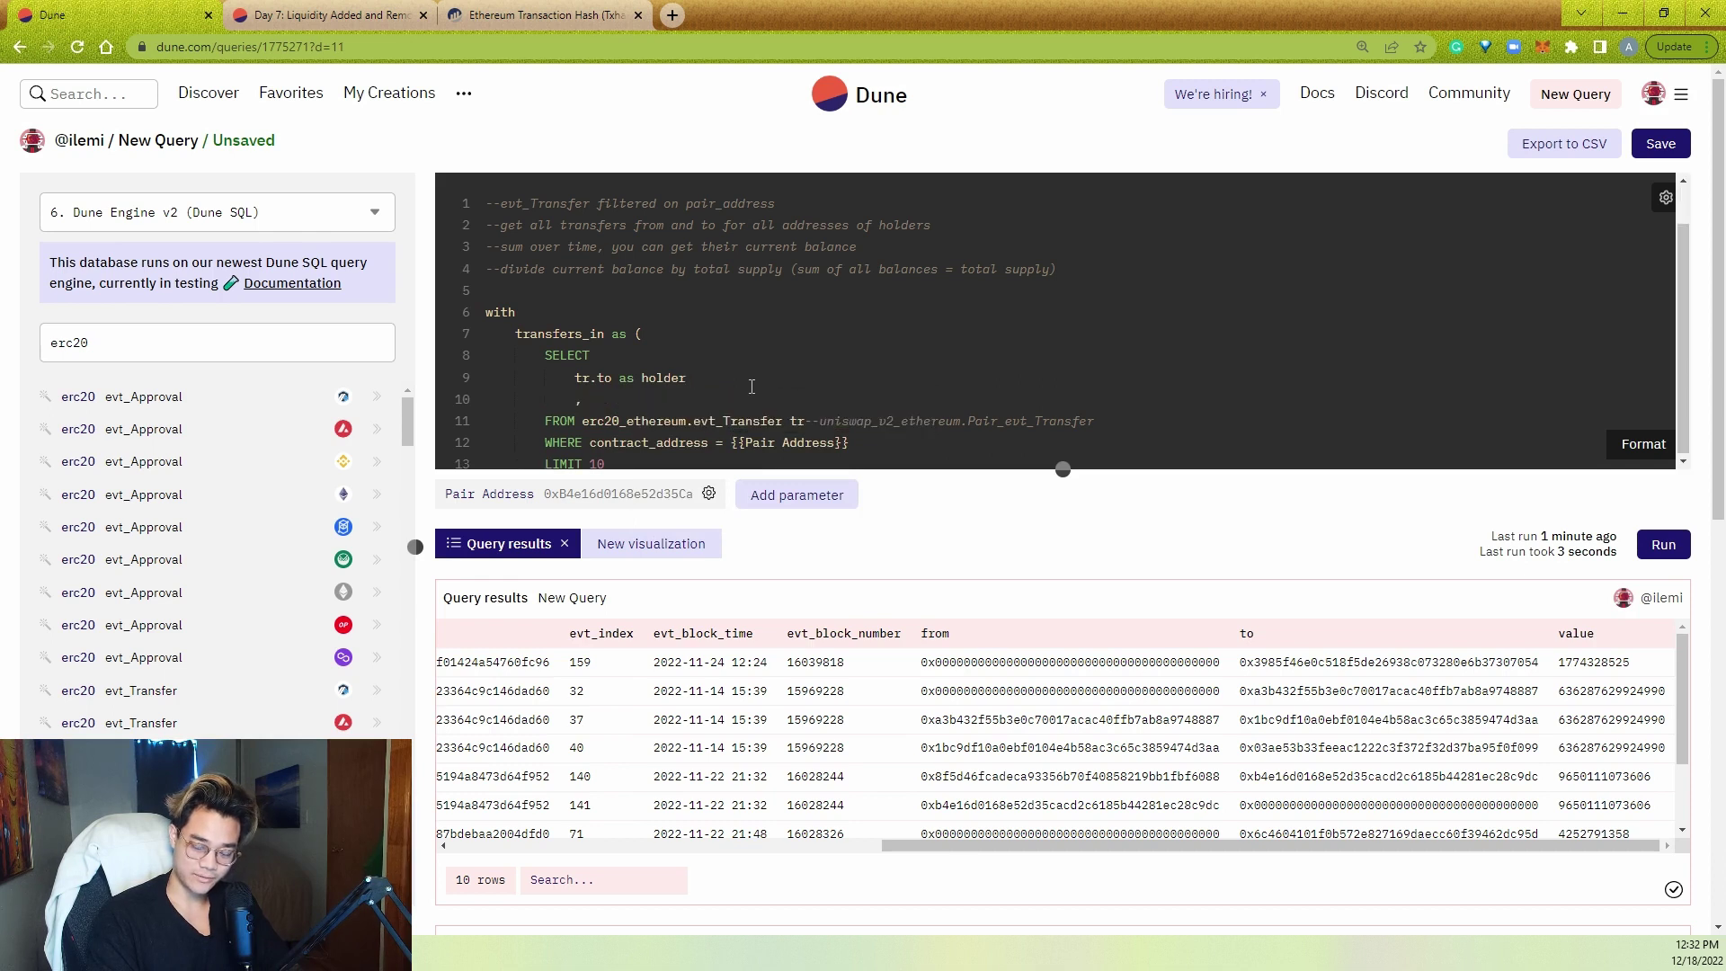
type(" sum(")
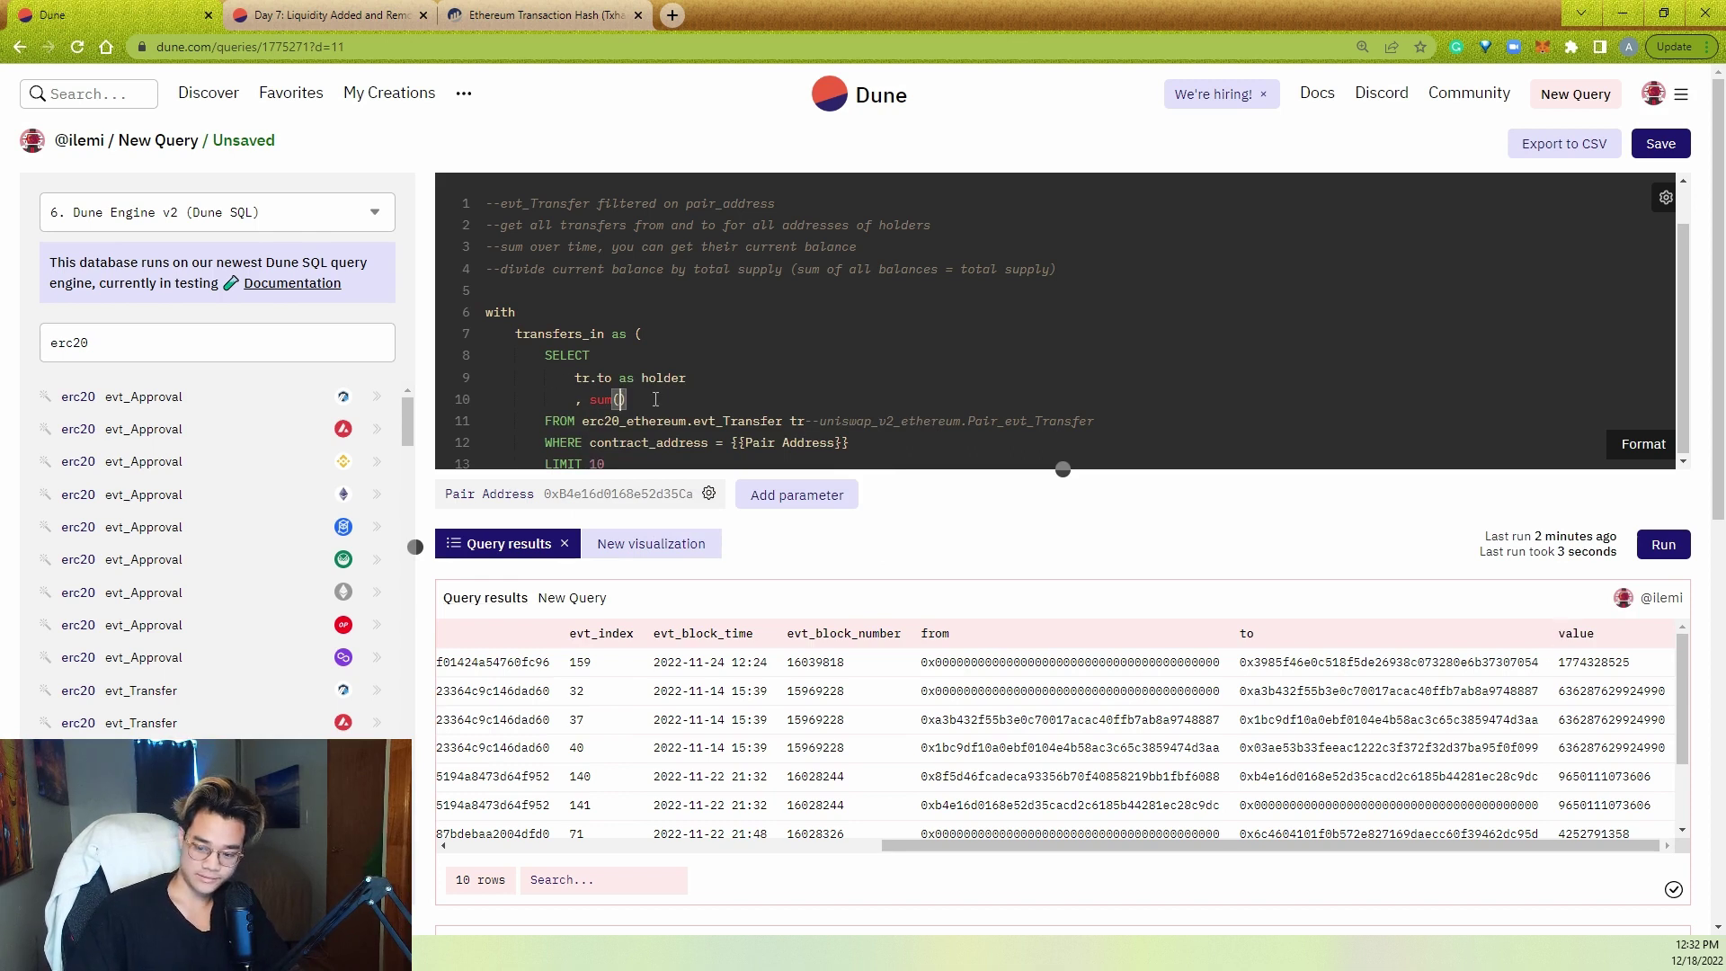
type("value) as ")
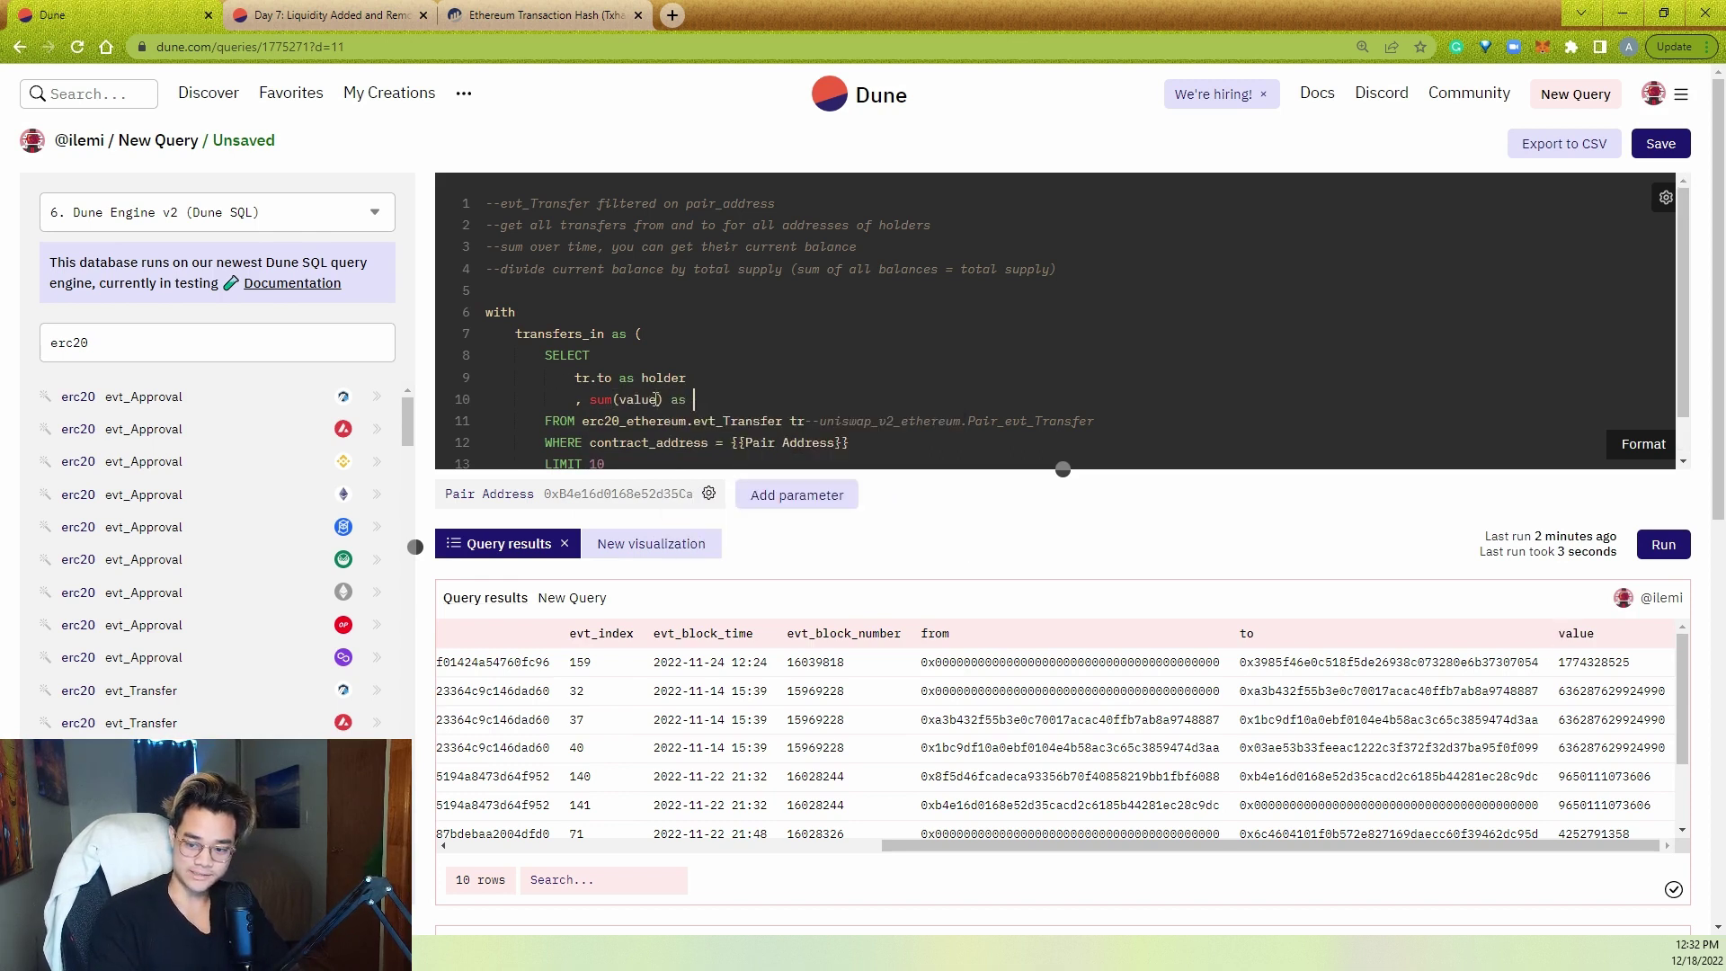
type("recieved")
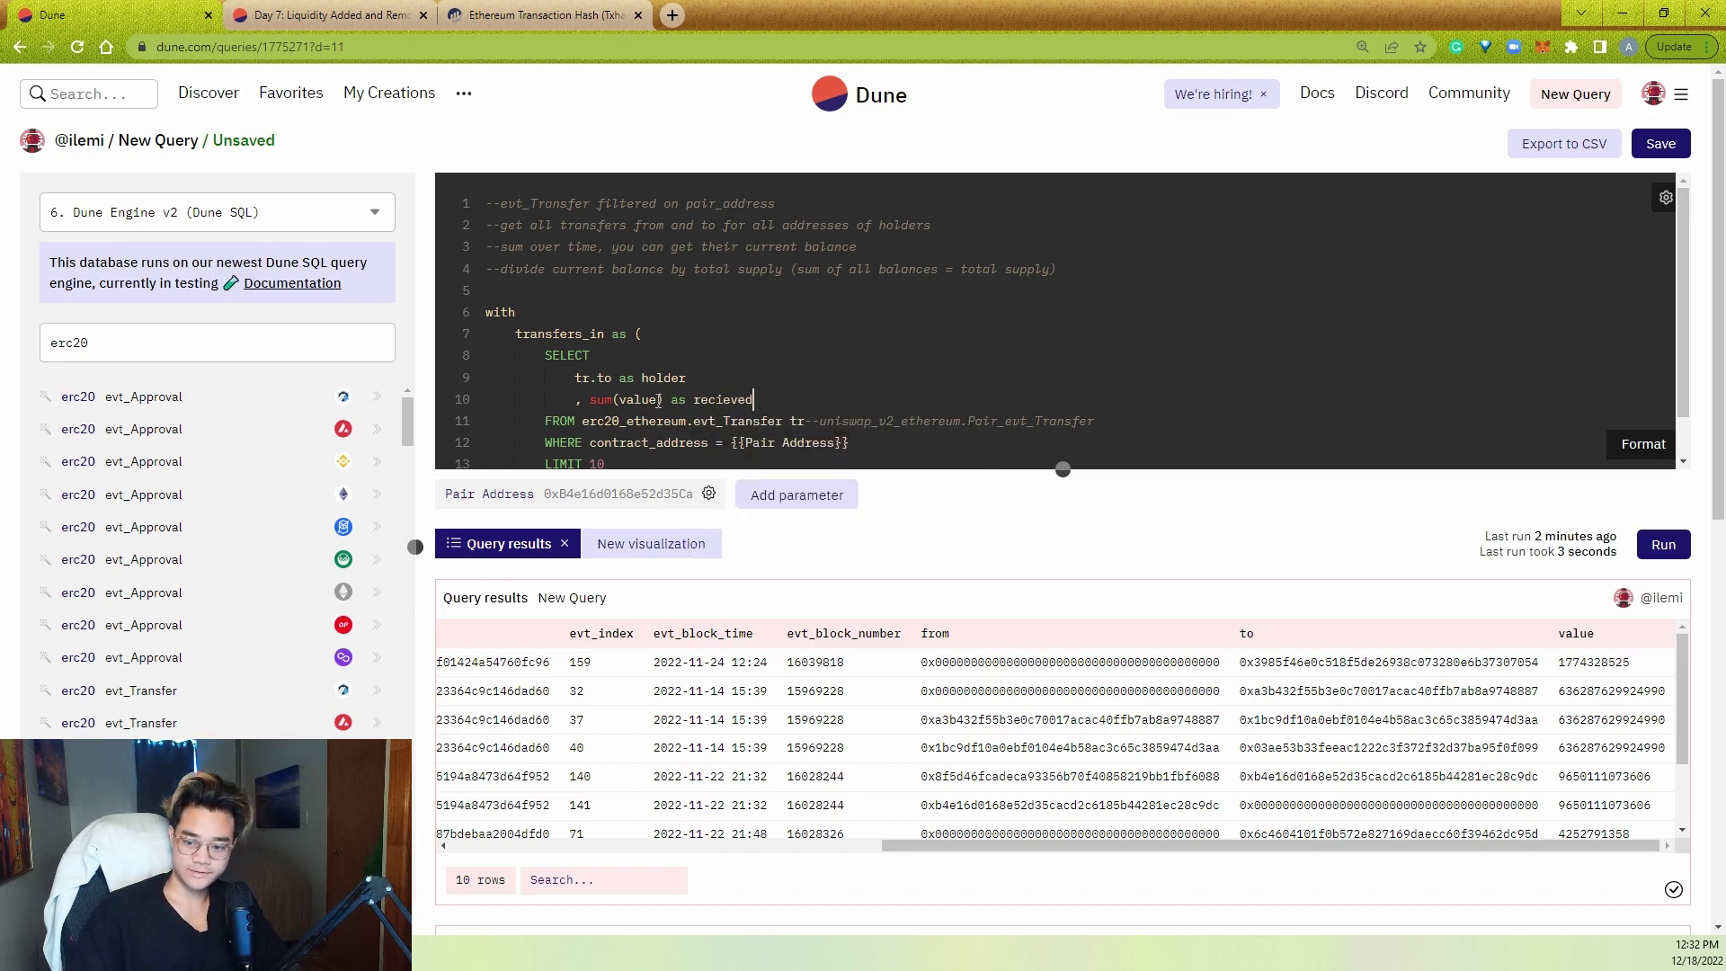
- Add GROUP BY 1 below the WHERE filter
scroll(935, 388, "down", 1)
left_click(935, 388)
key("Return")
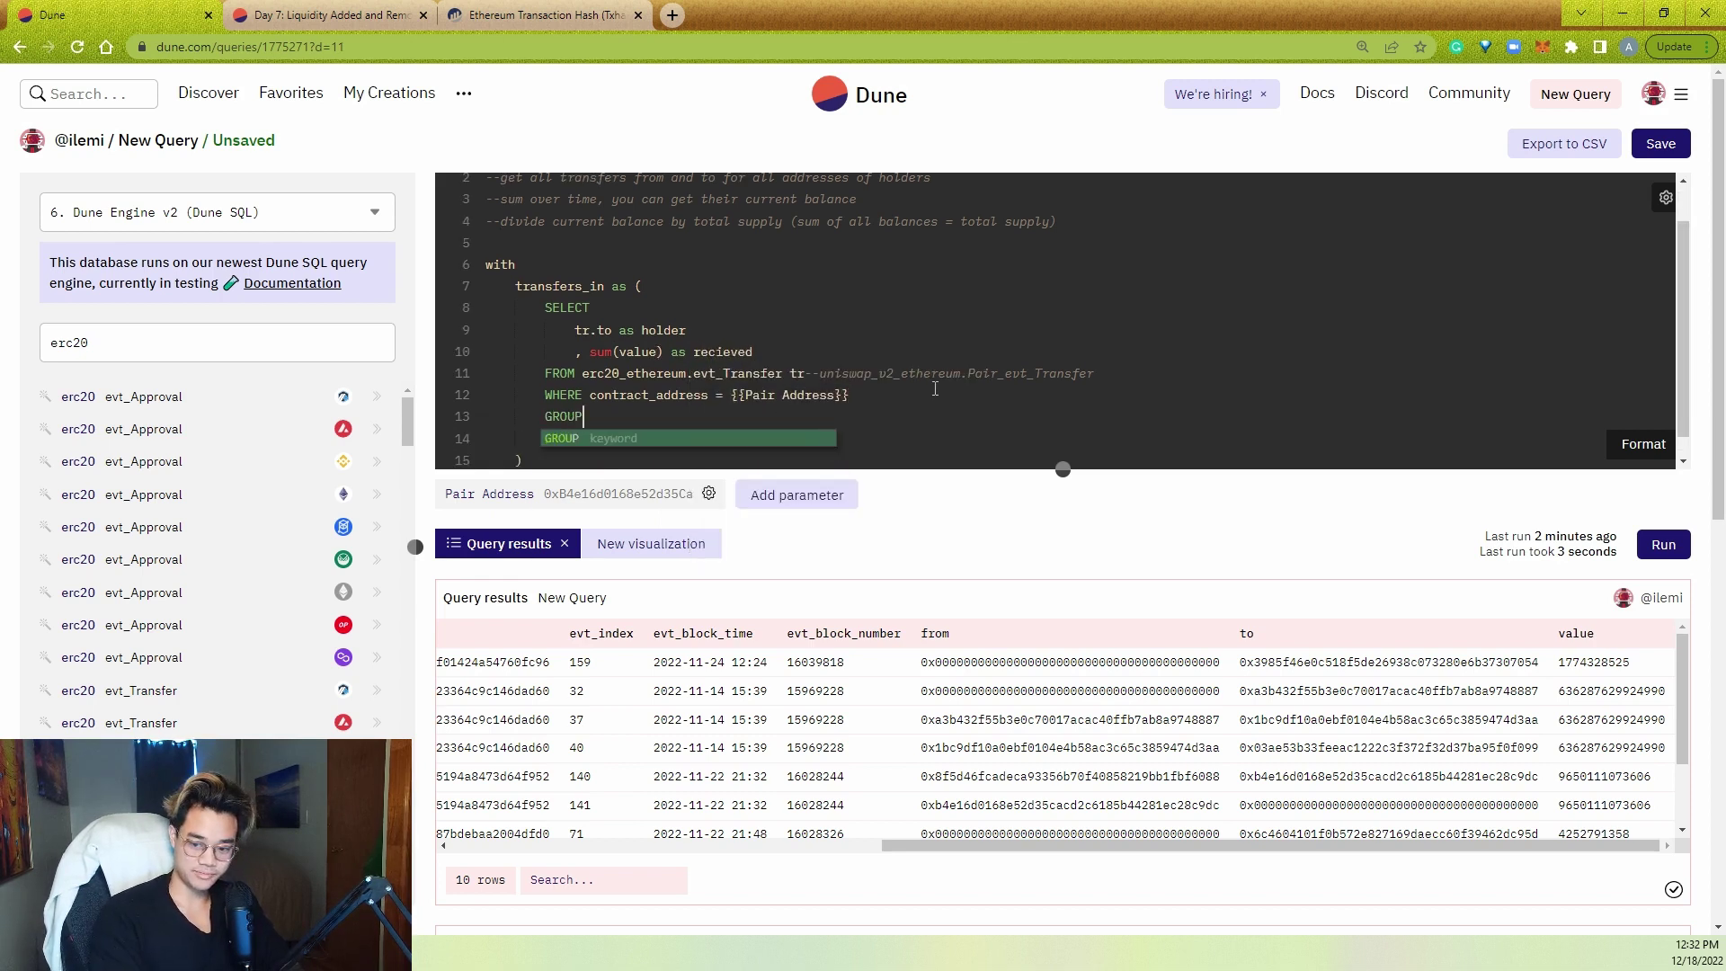
type("BY 1")
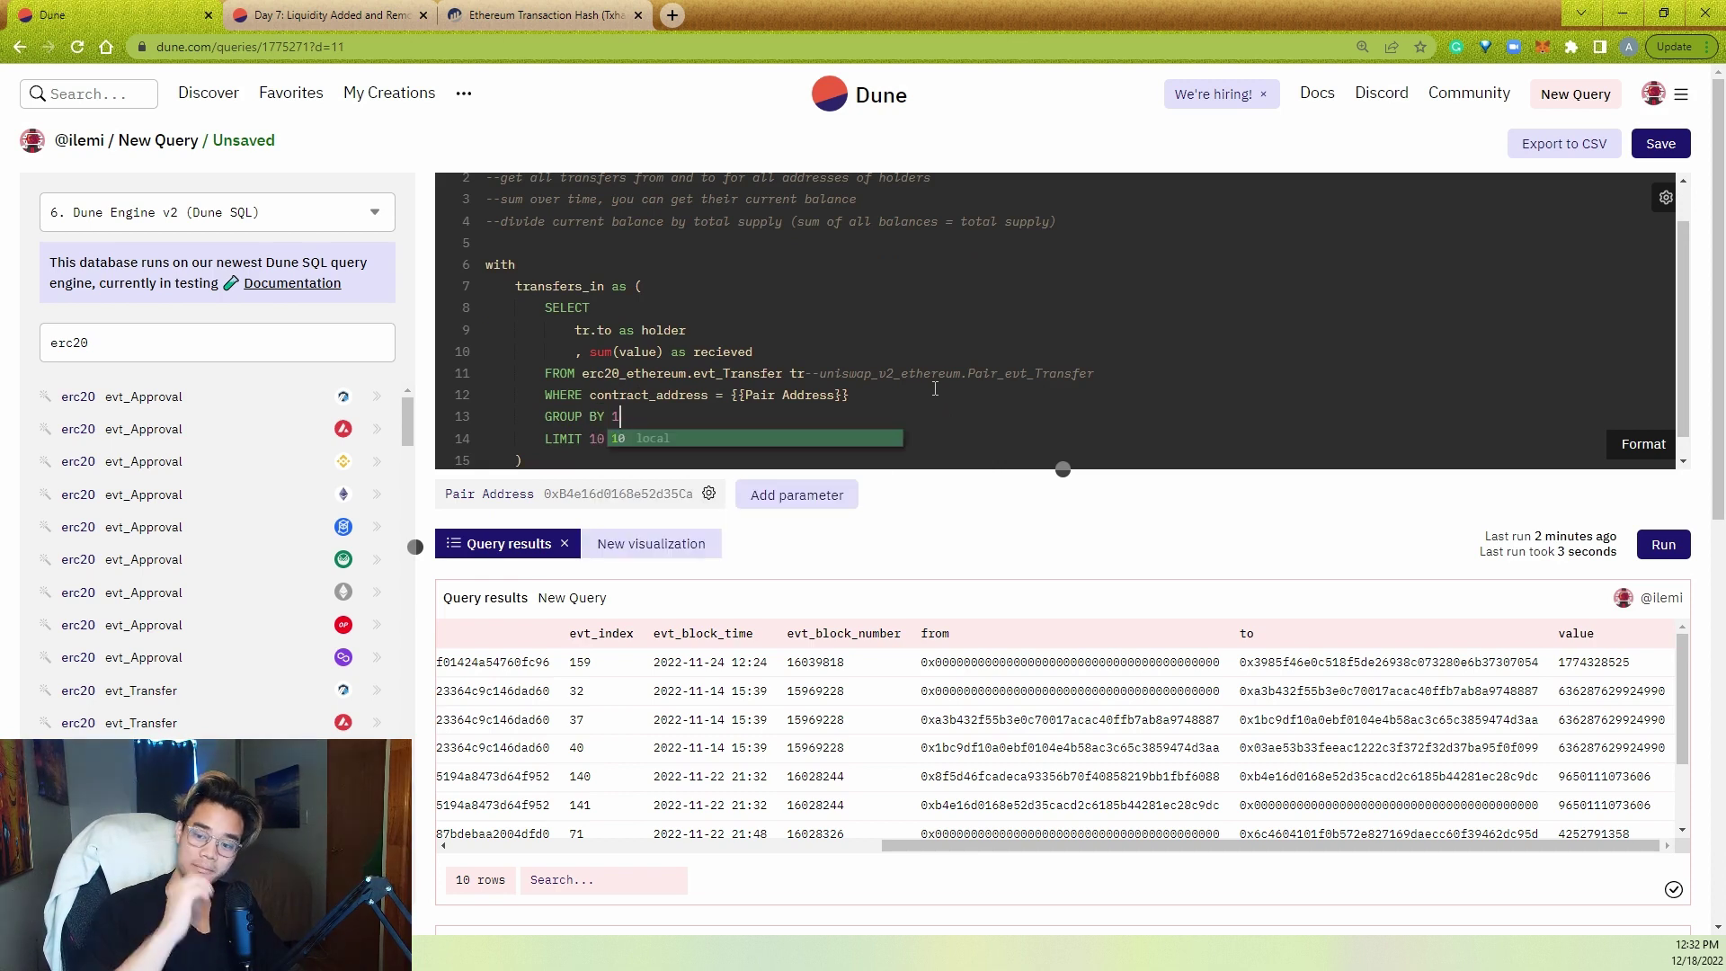
left_click(958, 360)
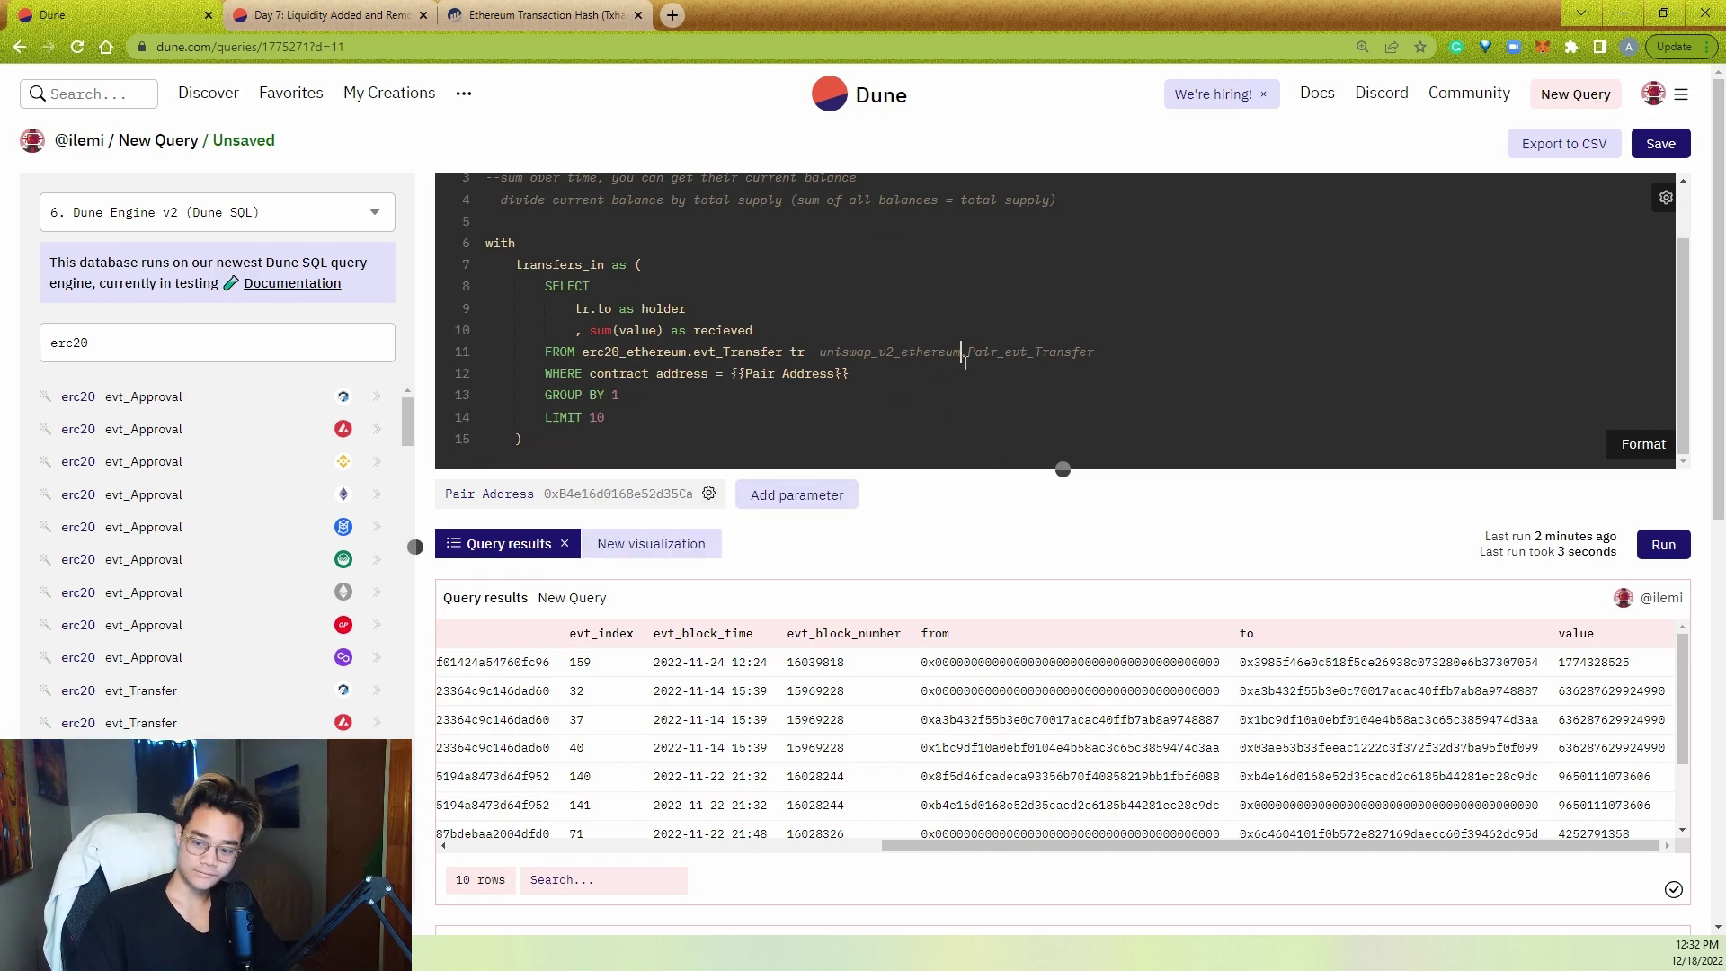
left_click(960, 368)
- Add a filter excluding the zero address as the "to" recipient
key("Return")
type("AND ")
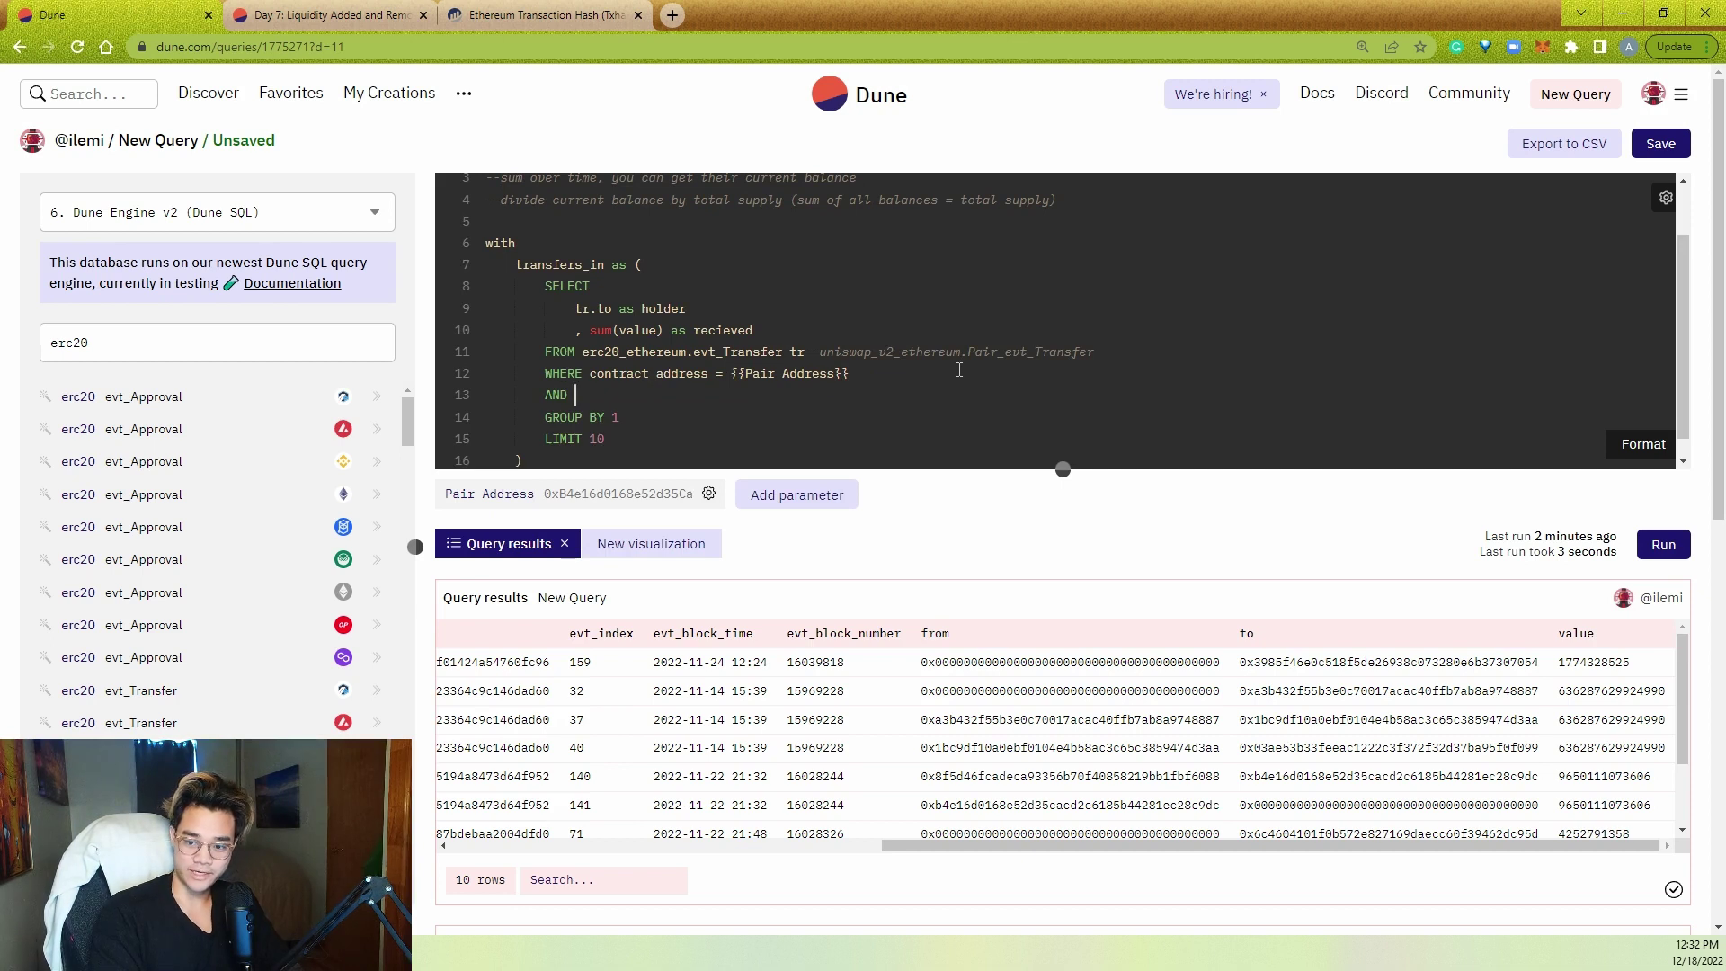
type("\"from\" !=")
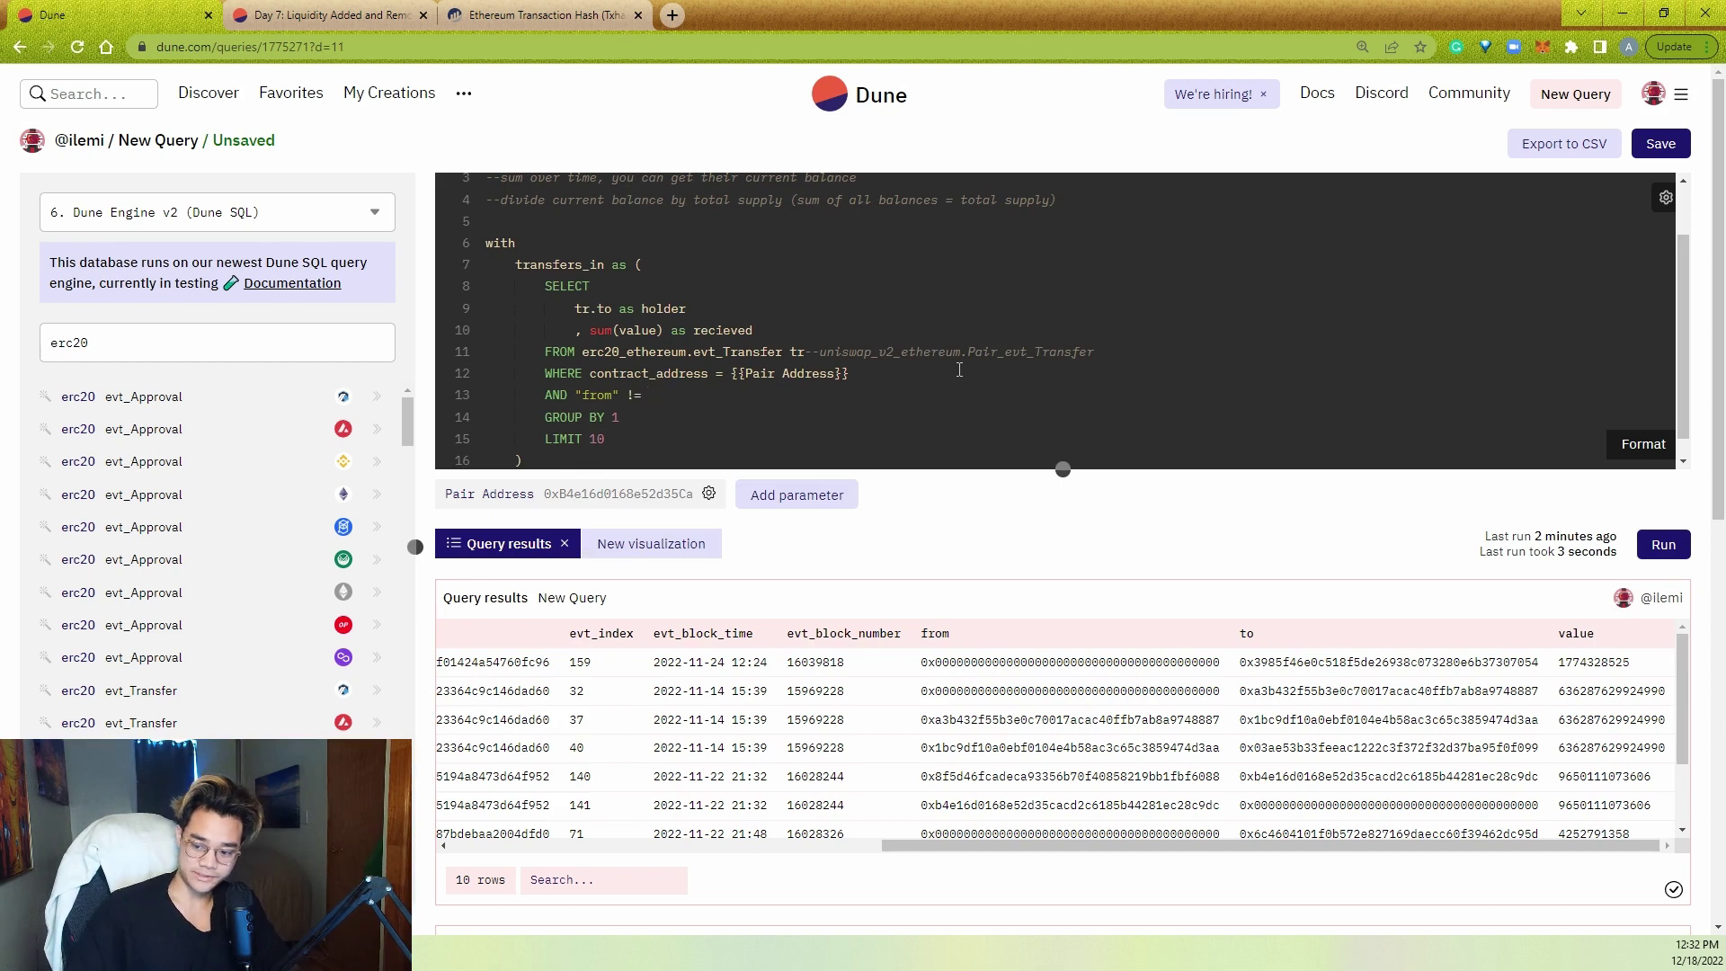
double_click(963, 661)
key("ctrl+c")
left_click(721, 401)
key("ctrl+v")
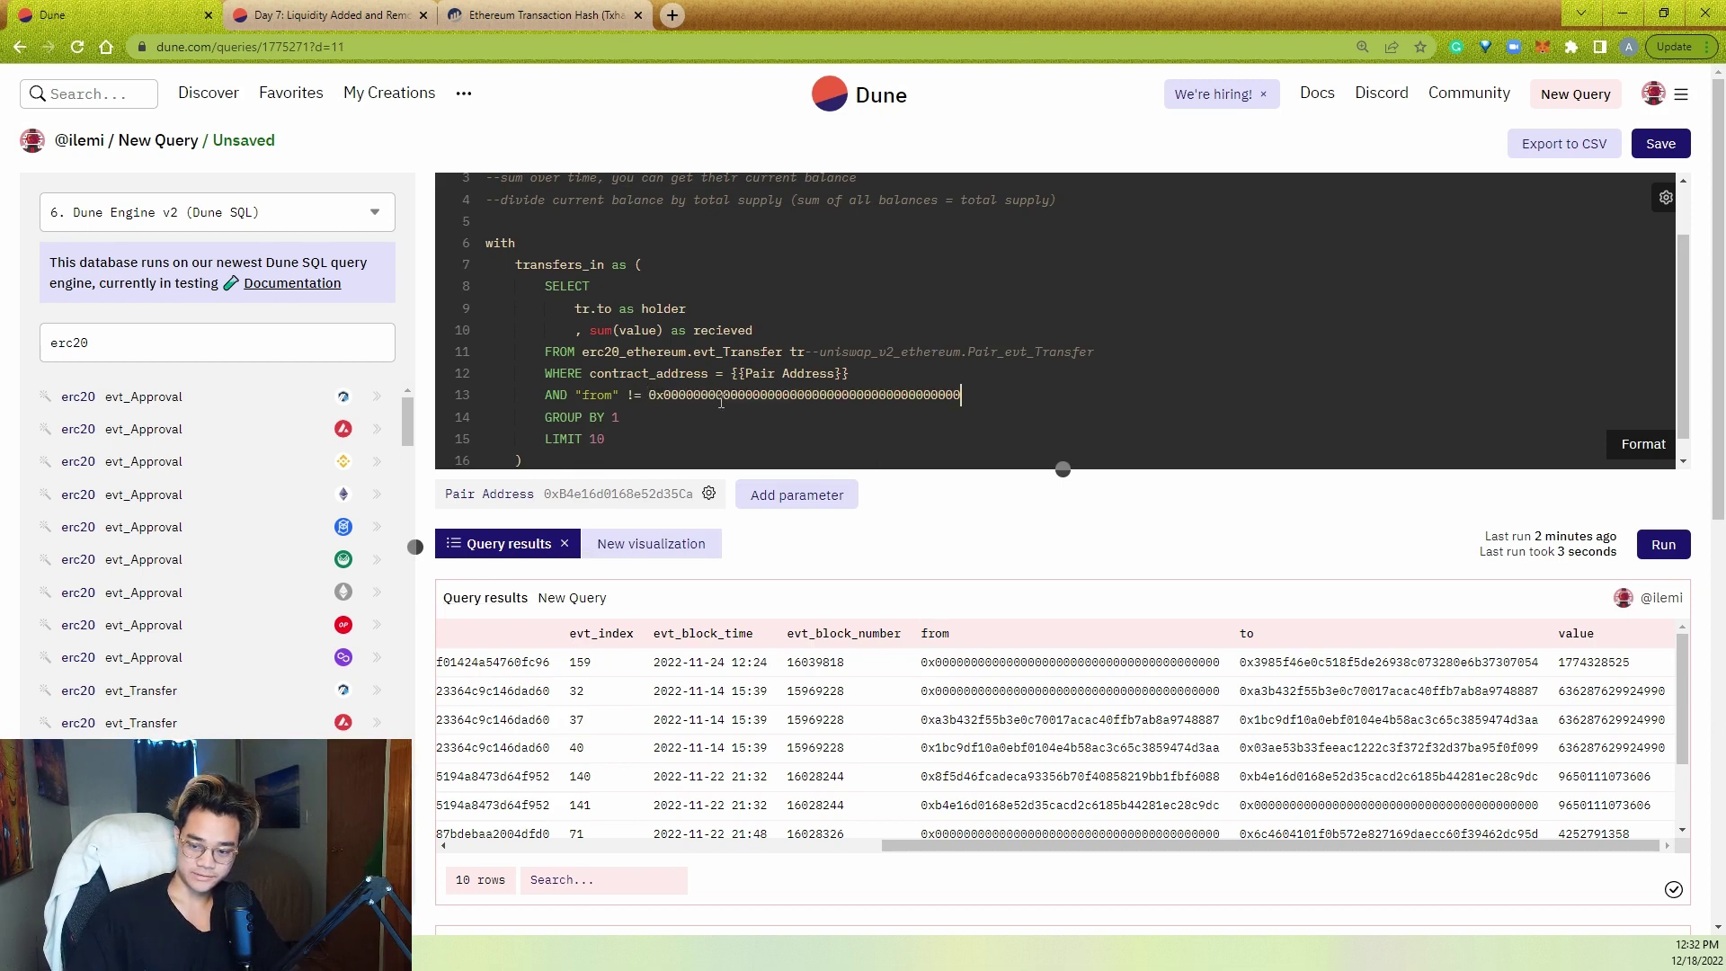
double_click(606, 395)
type("to")
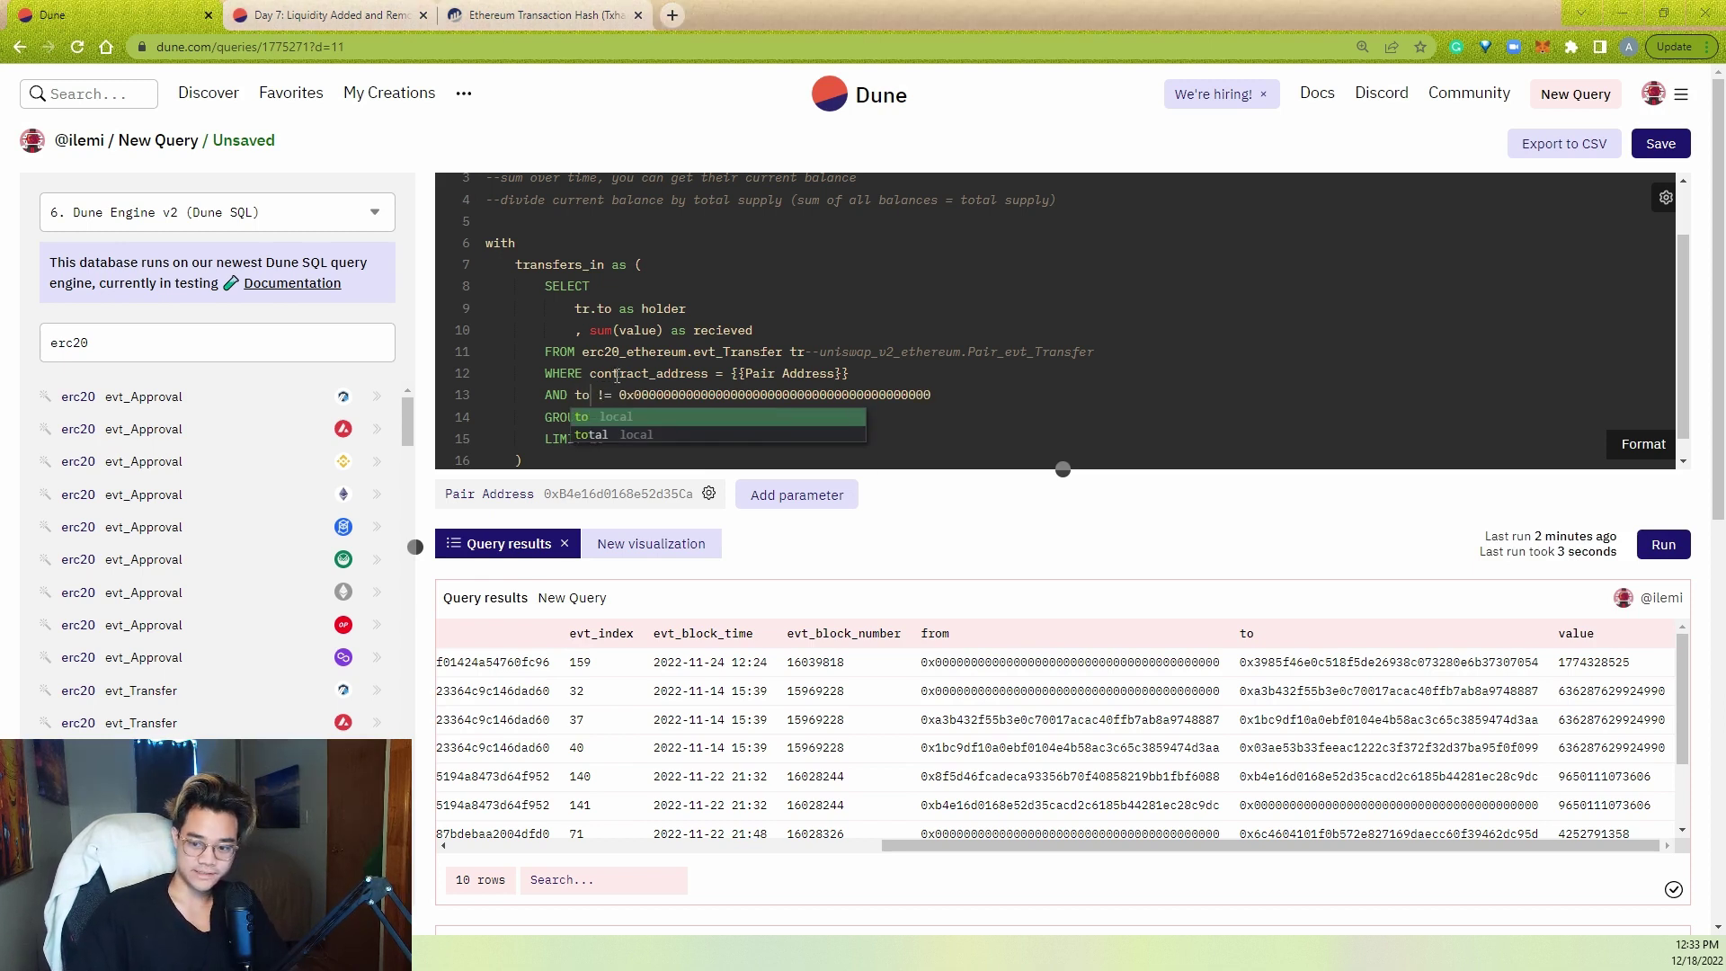
- Delete the LIMIT 10 line and run only the transfers_in body, lines 8–14
left_click(676, 283)
double_click(593, 265)
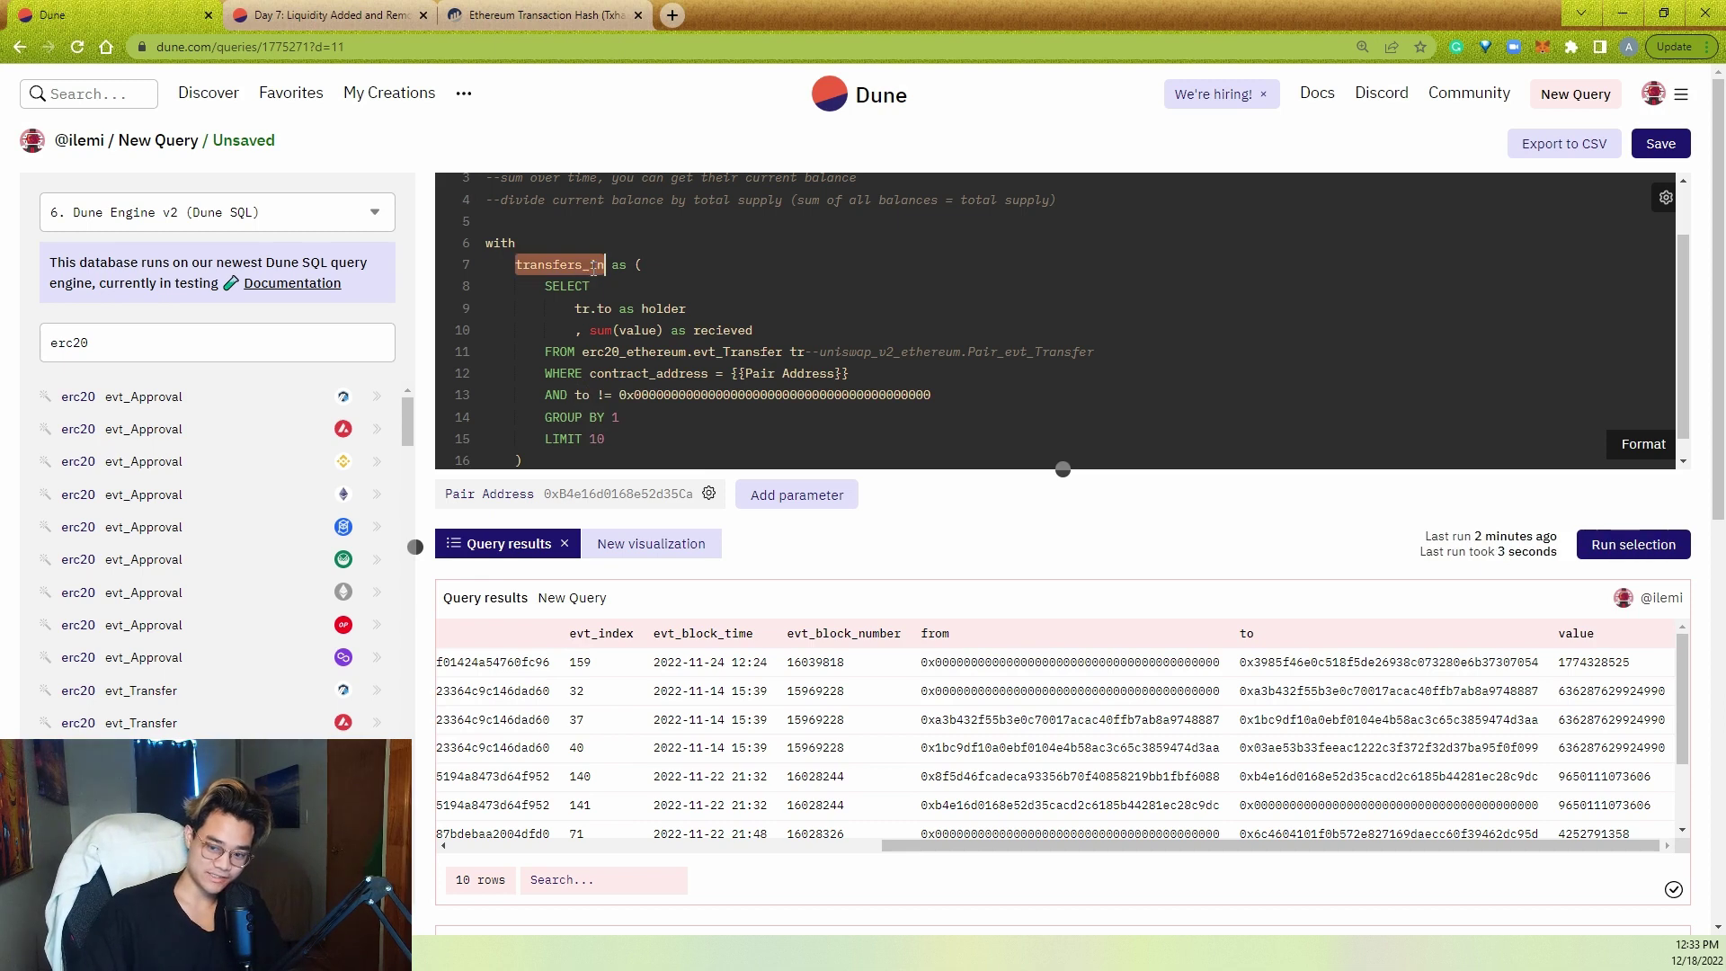
triple_click(657, 399)
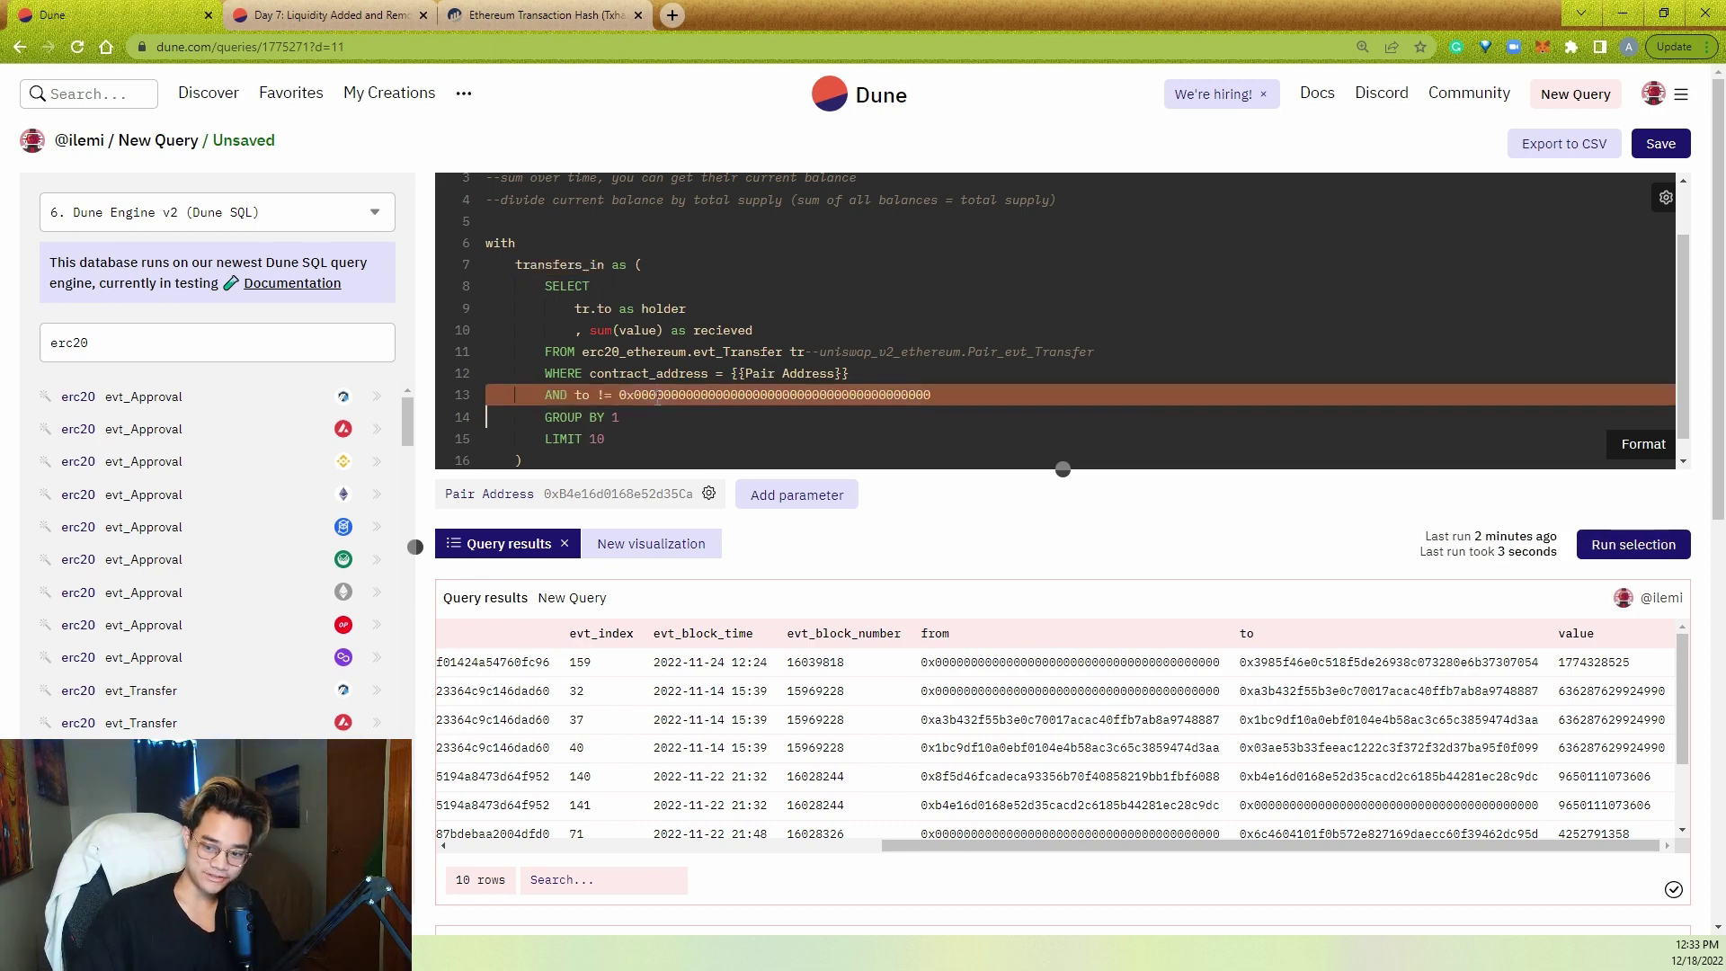
left_click(699, 421)
double_click(719, 394)
left_click(699, 418)
scroll(722, 421, "down", 1)
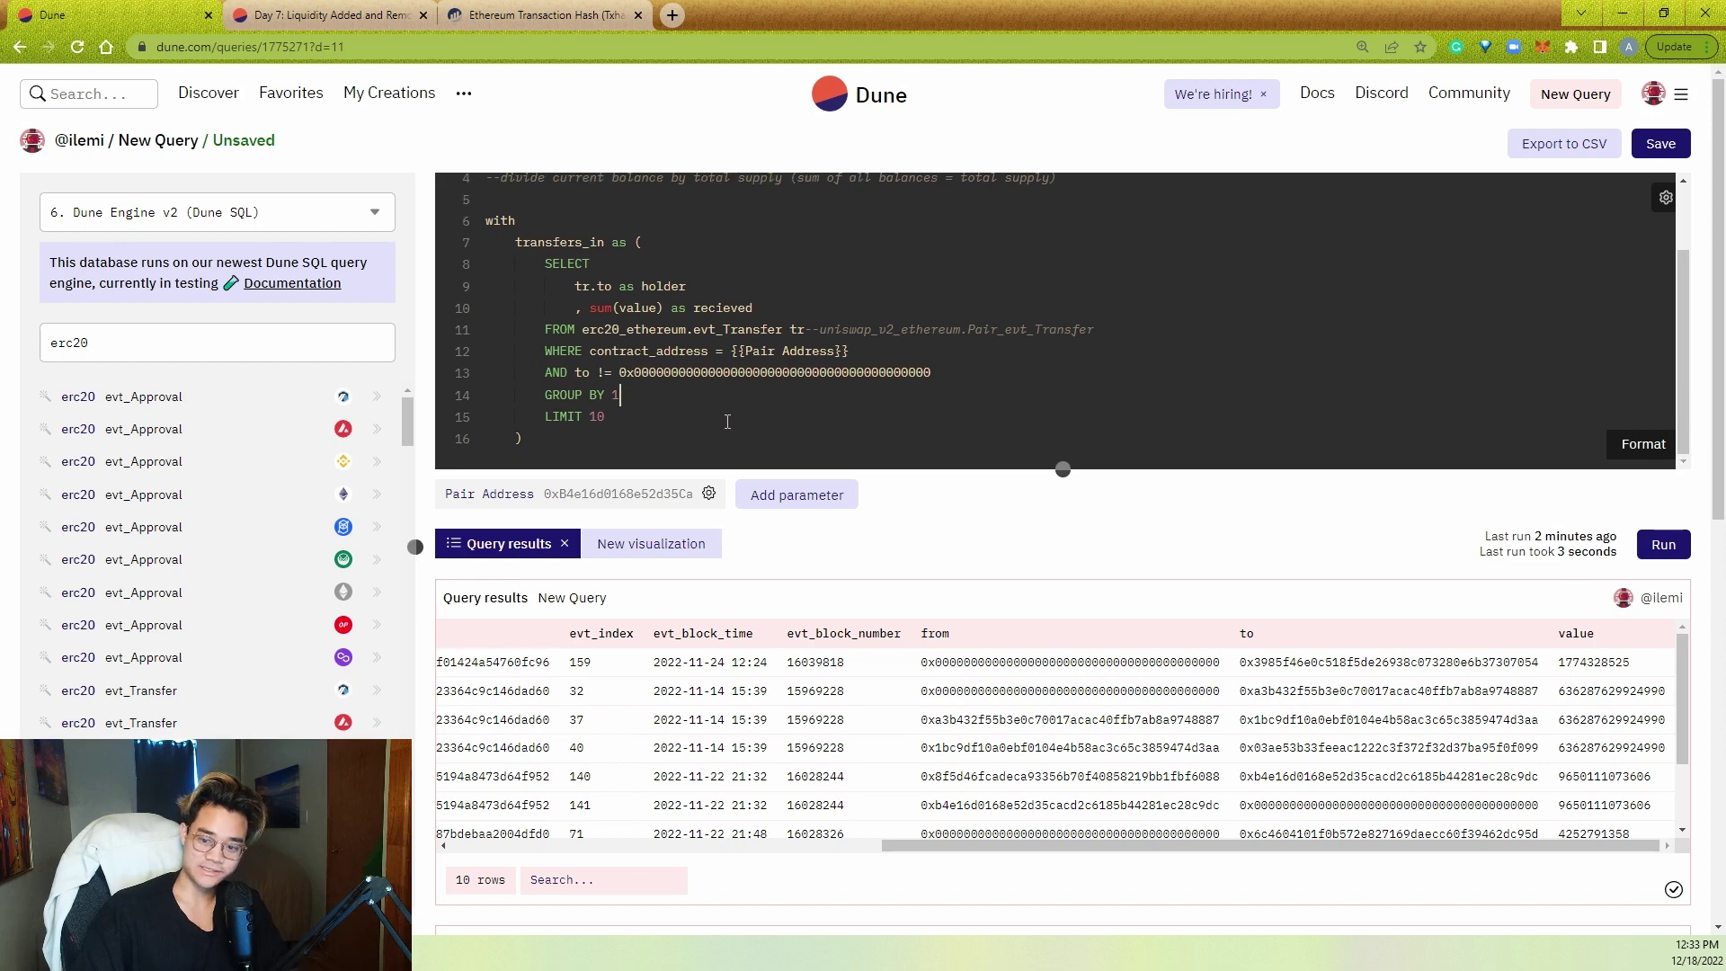
triple_click(672, 414)
key("BackSpace")
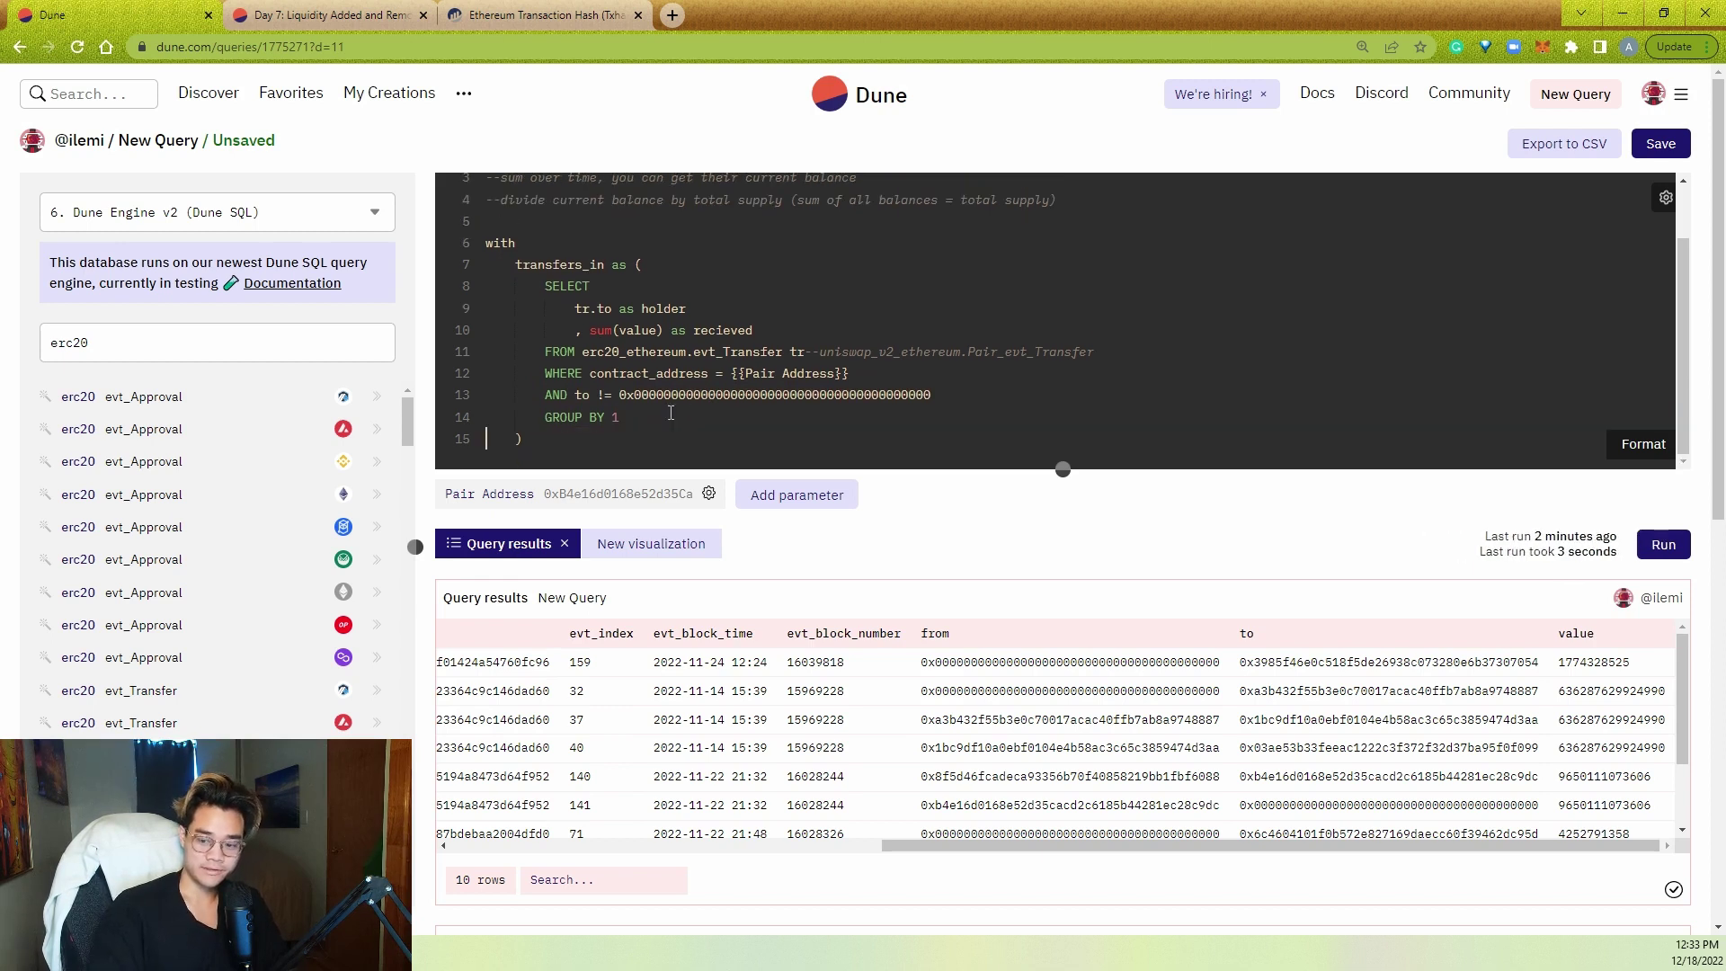
left_click_drag(672, 416, 443, 290)
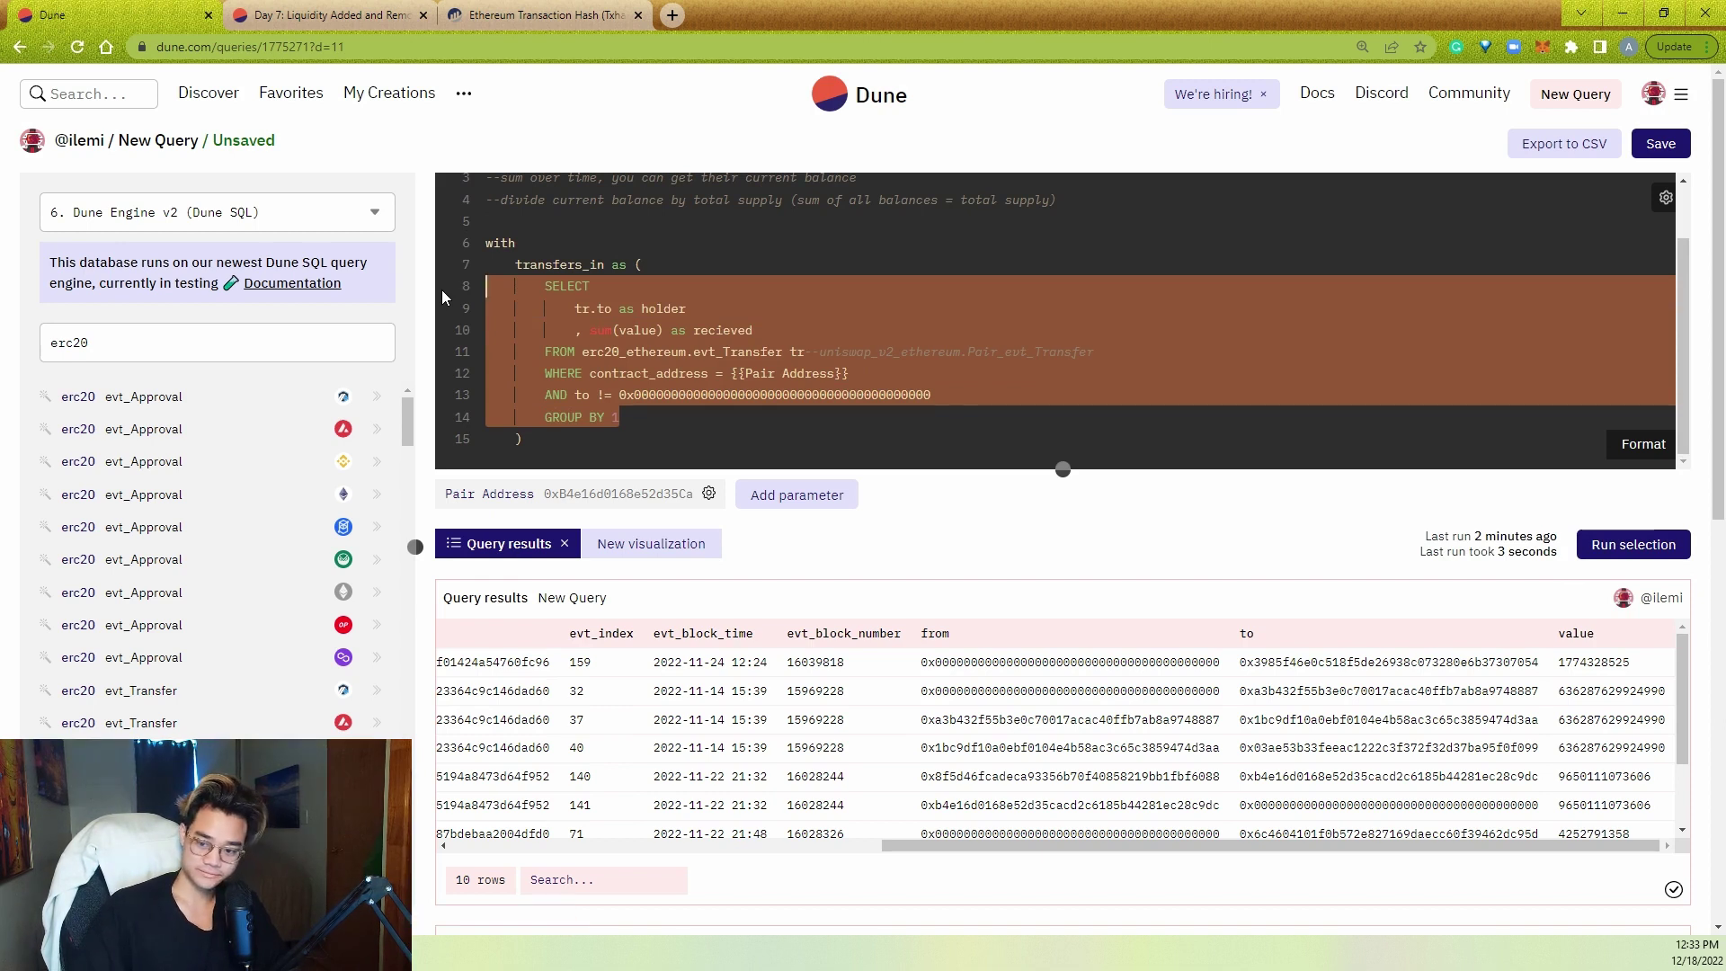
key("ctrl+Return")
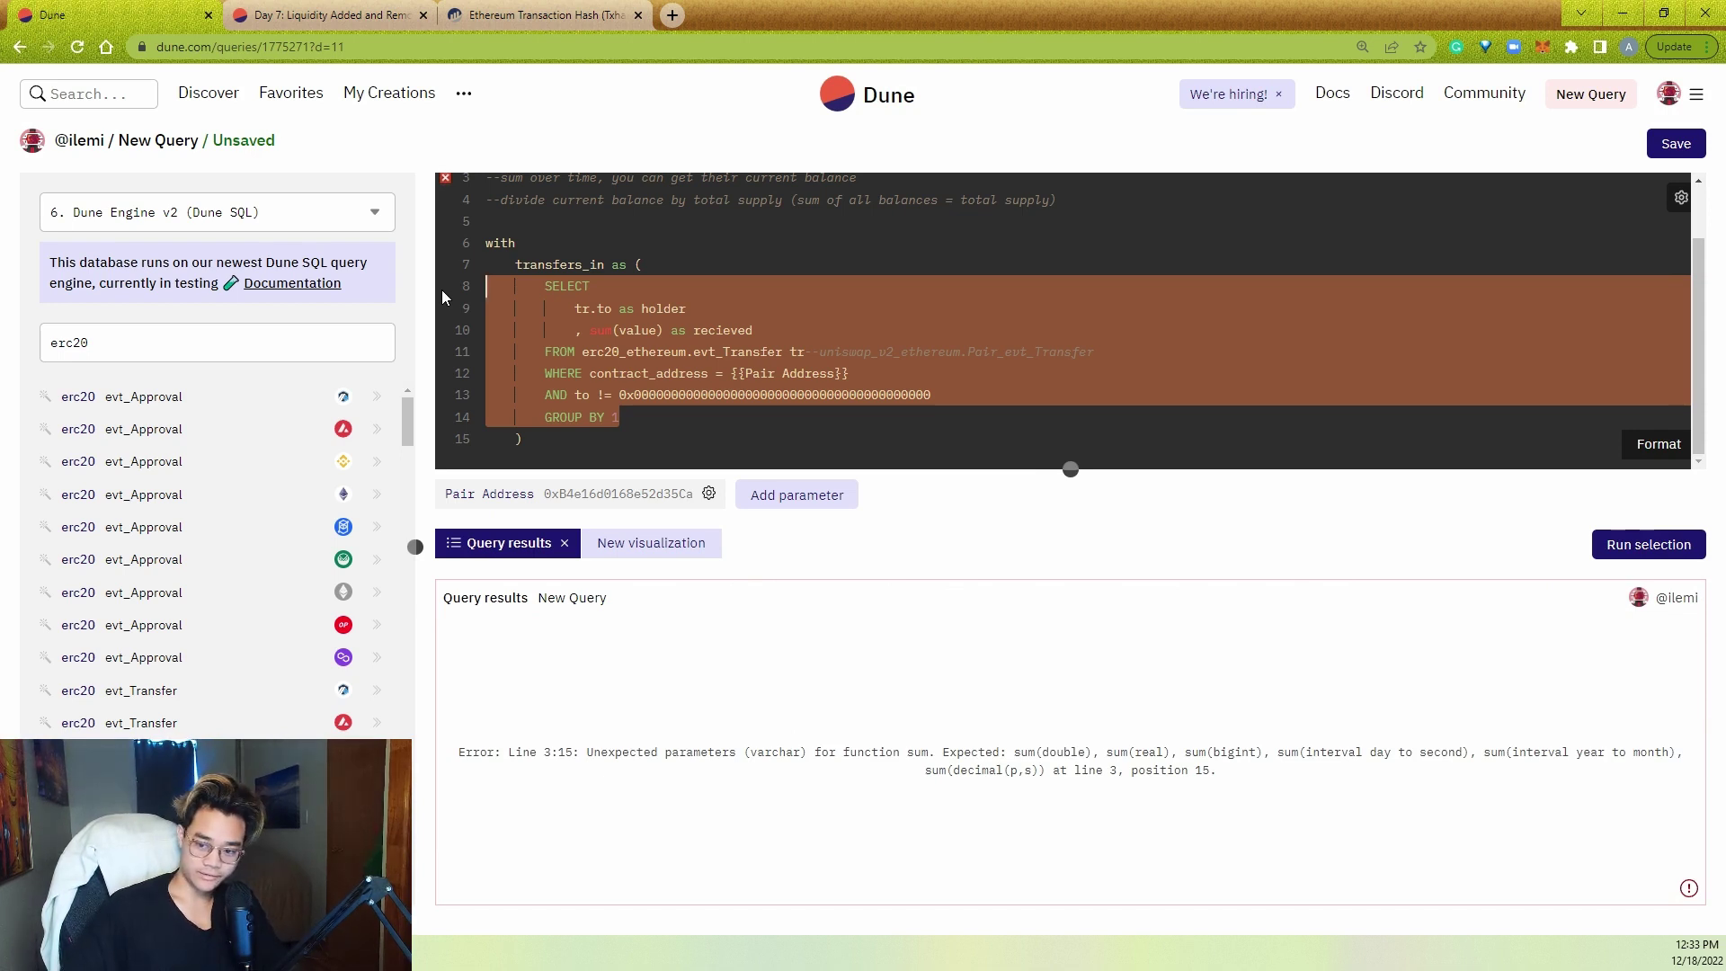
- Change the sum to sum(cast(value as double)) and rerun, returning 19,604 holder rows
left_click(619, 329)
type("cast(value")
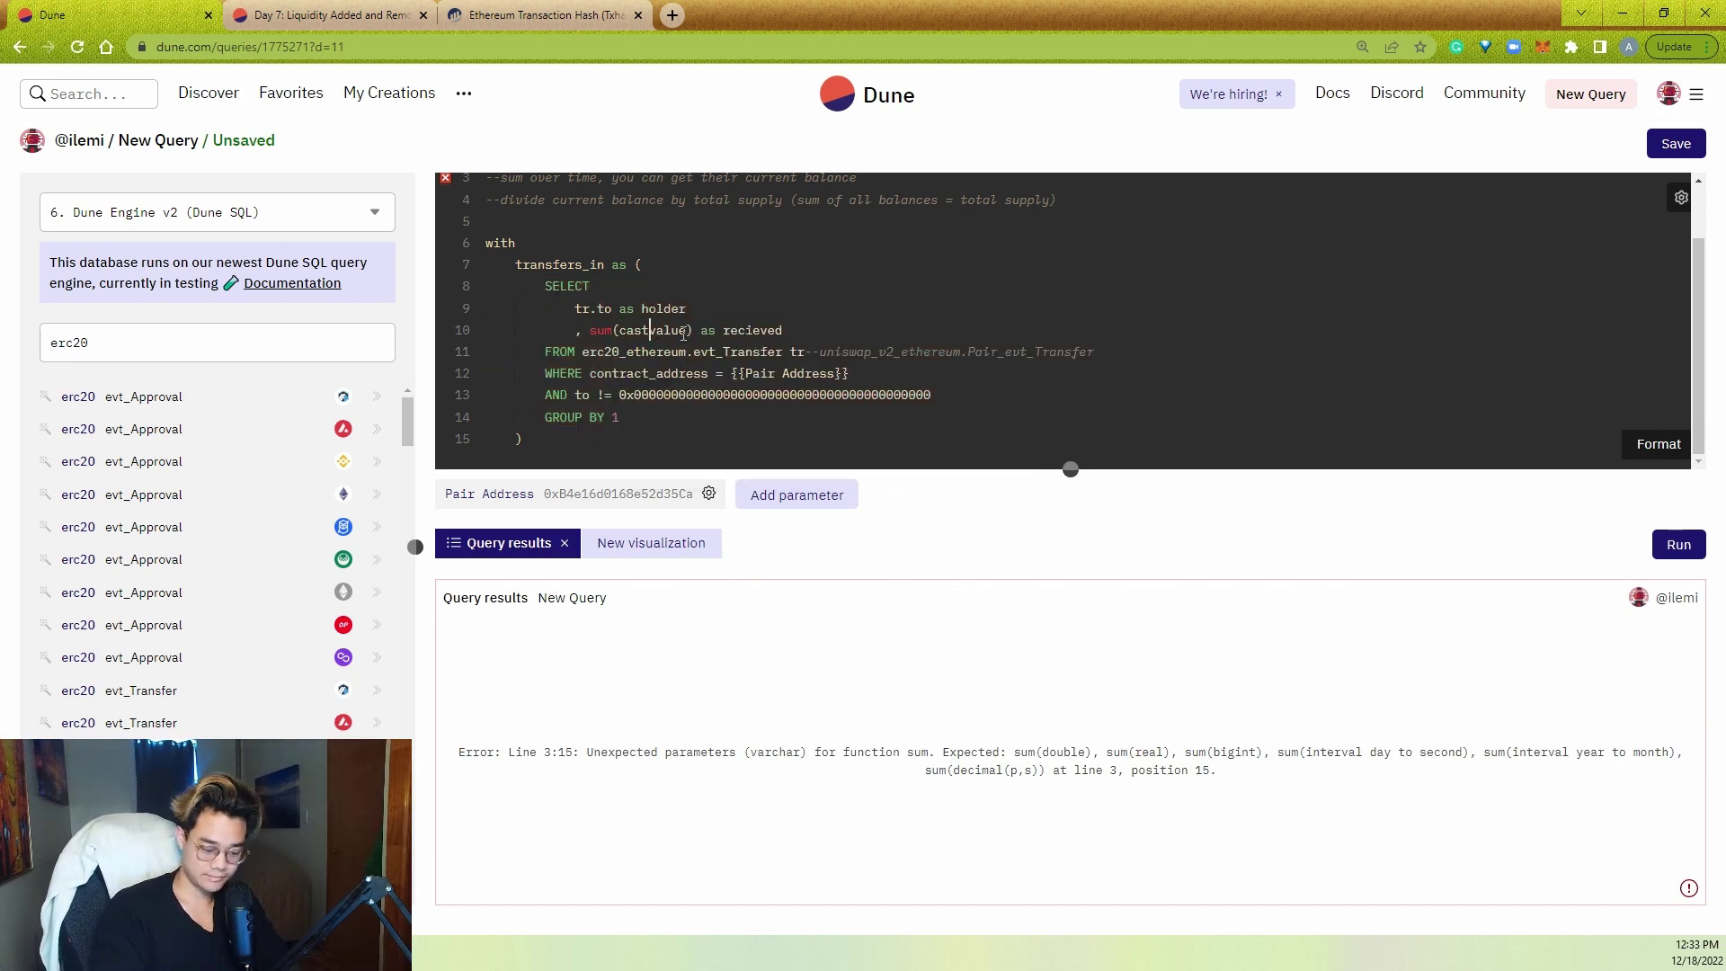
type(" as double)")
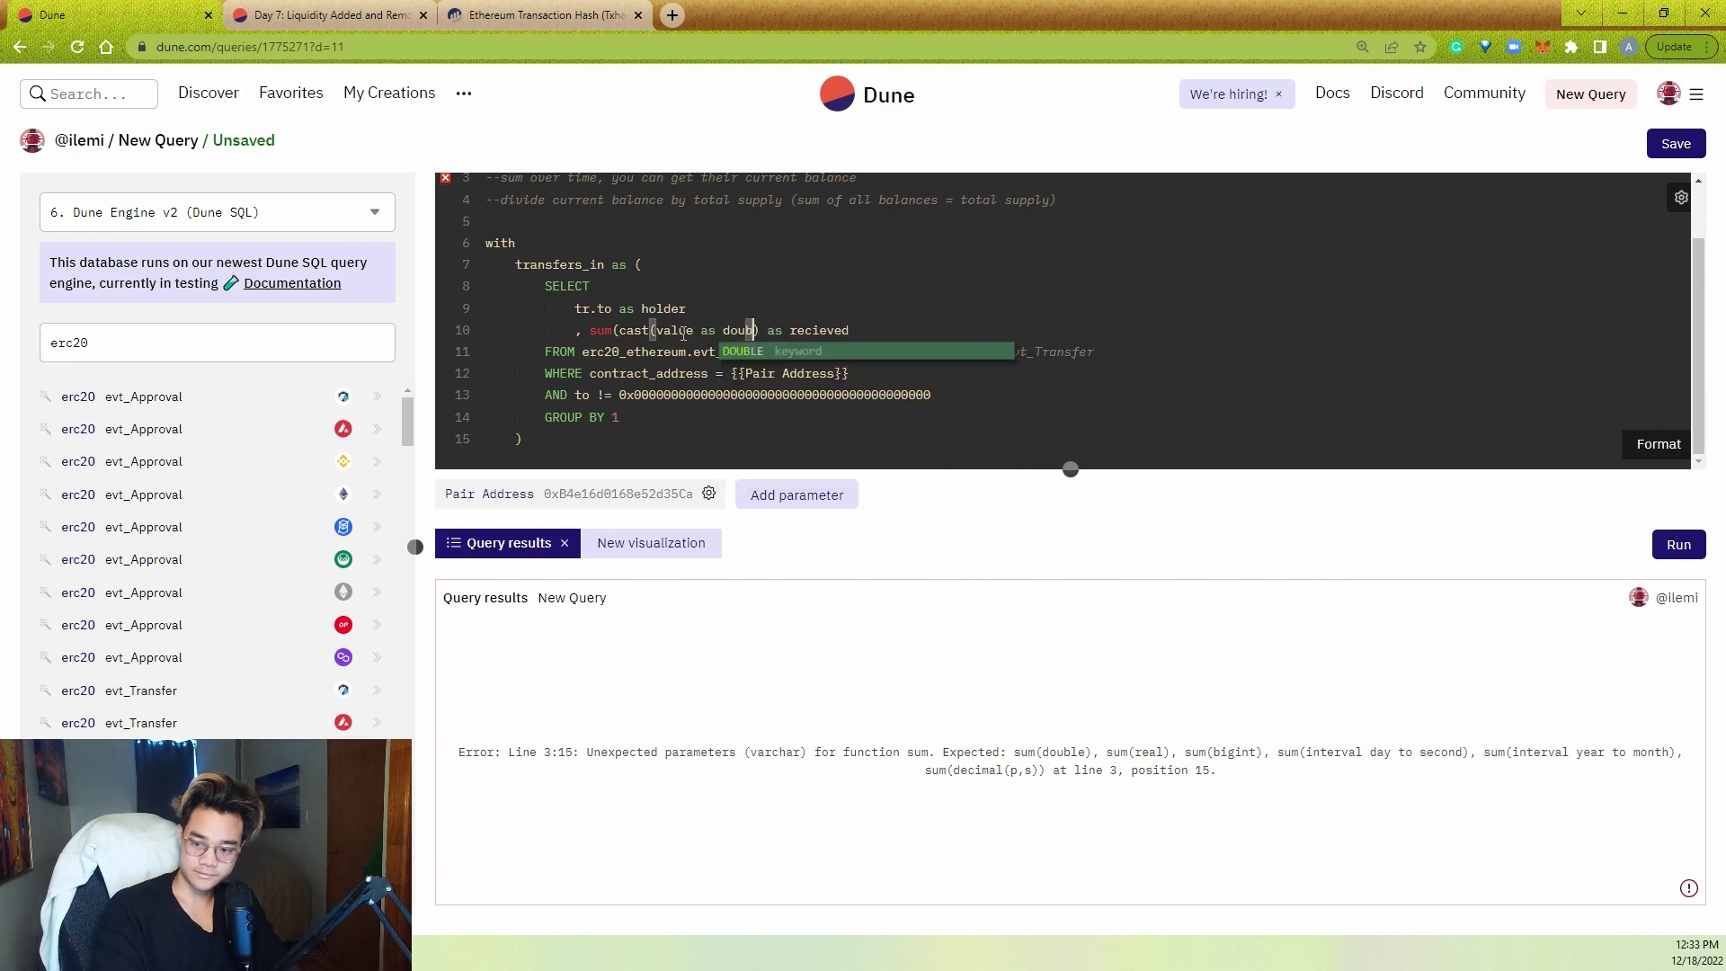
key("ctrl+Return")
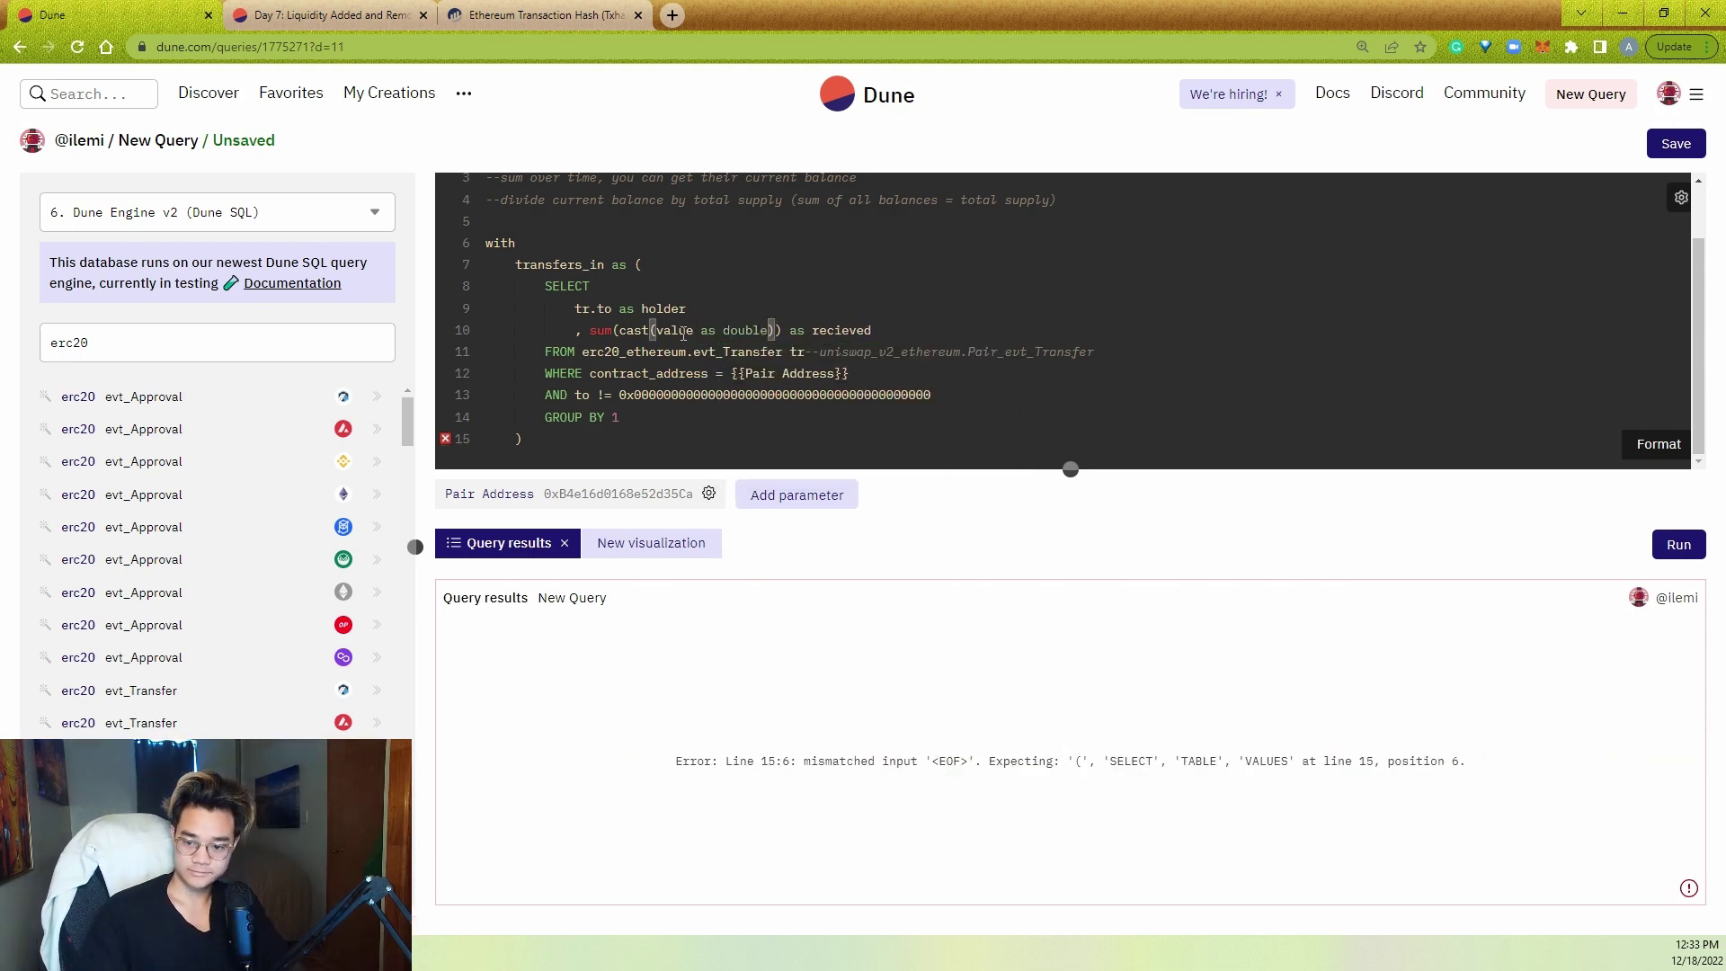
left_click_drag(619, 418, 458, 286)
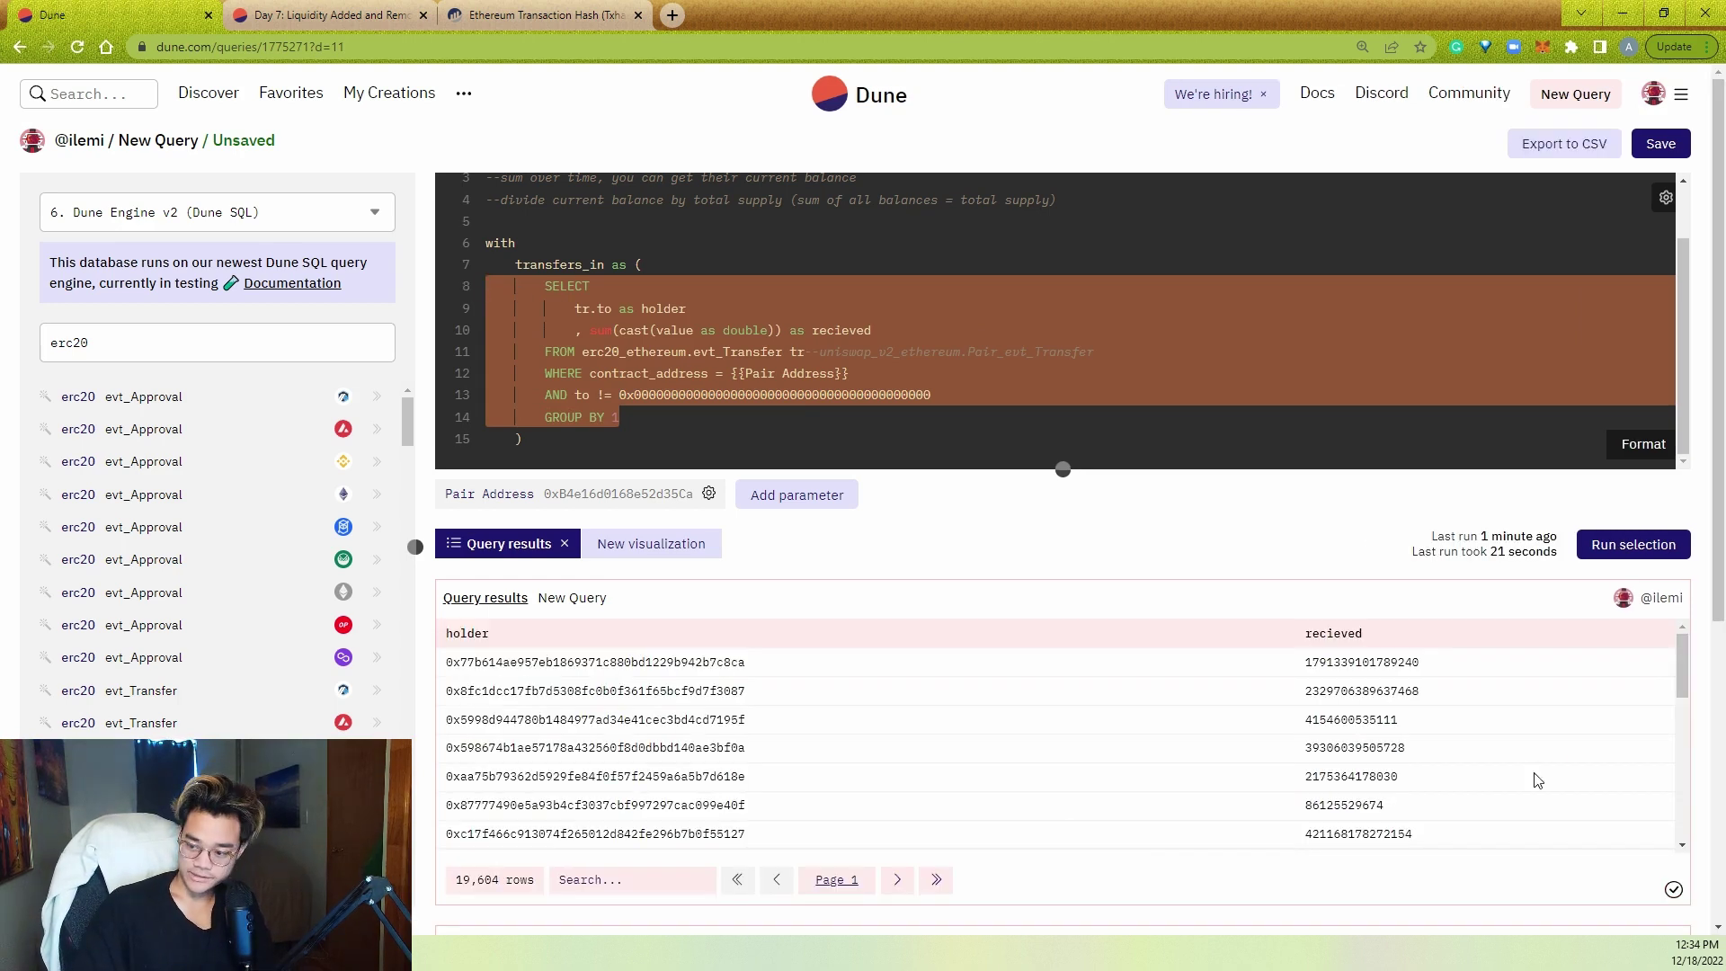
- Sort results by recieved descending and copy the top holder's address
left_click(1340, 635)
left_click(1449, 640)
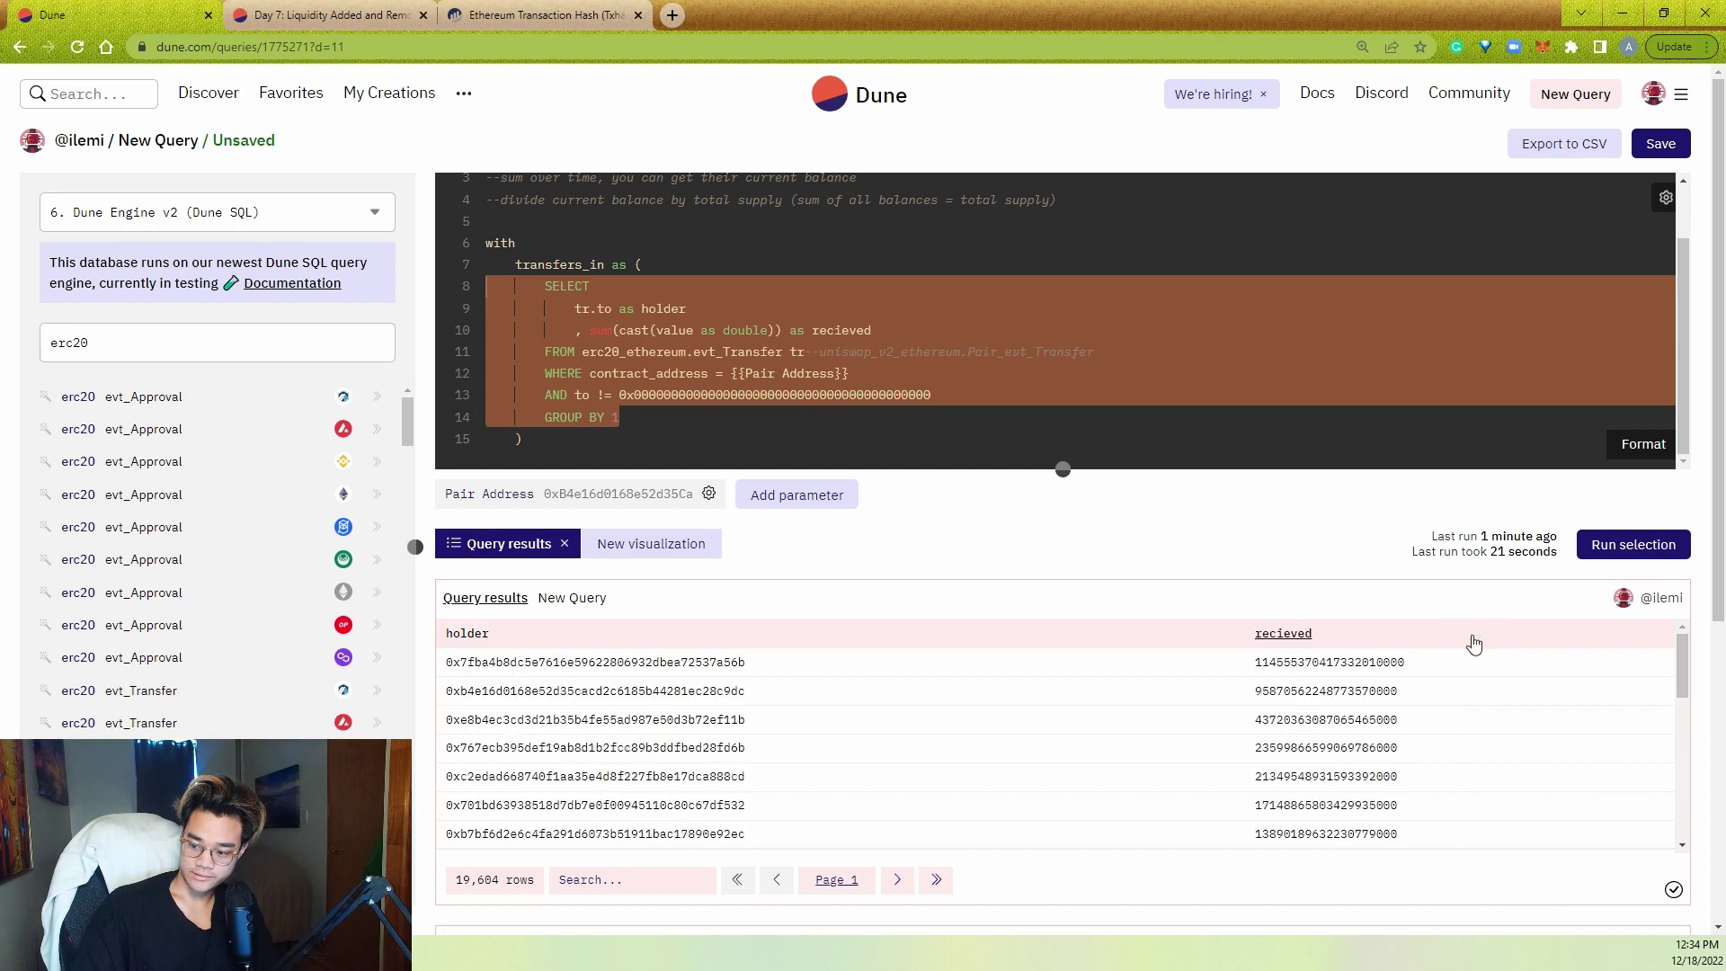
double_click(1385, 666)
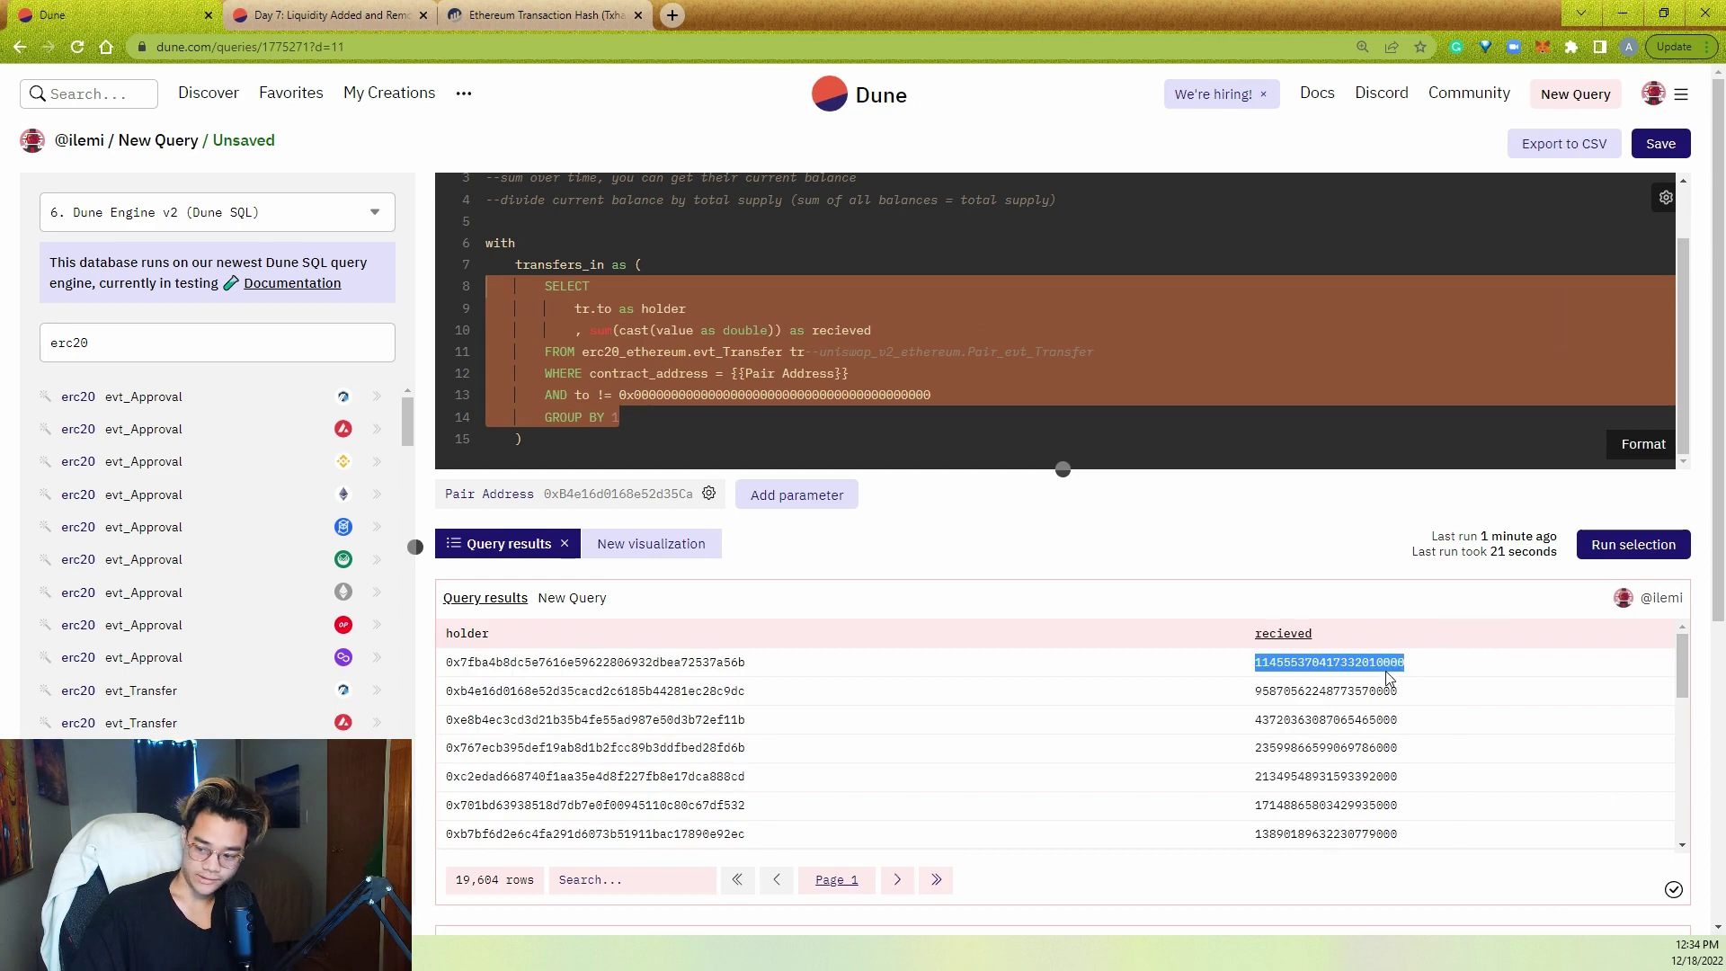
double_click(729, 665)
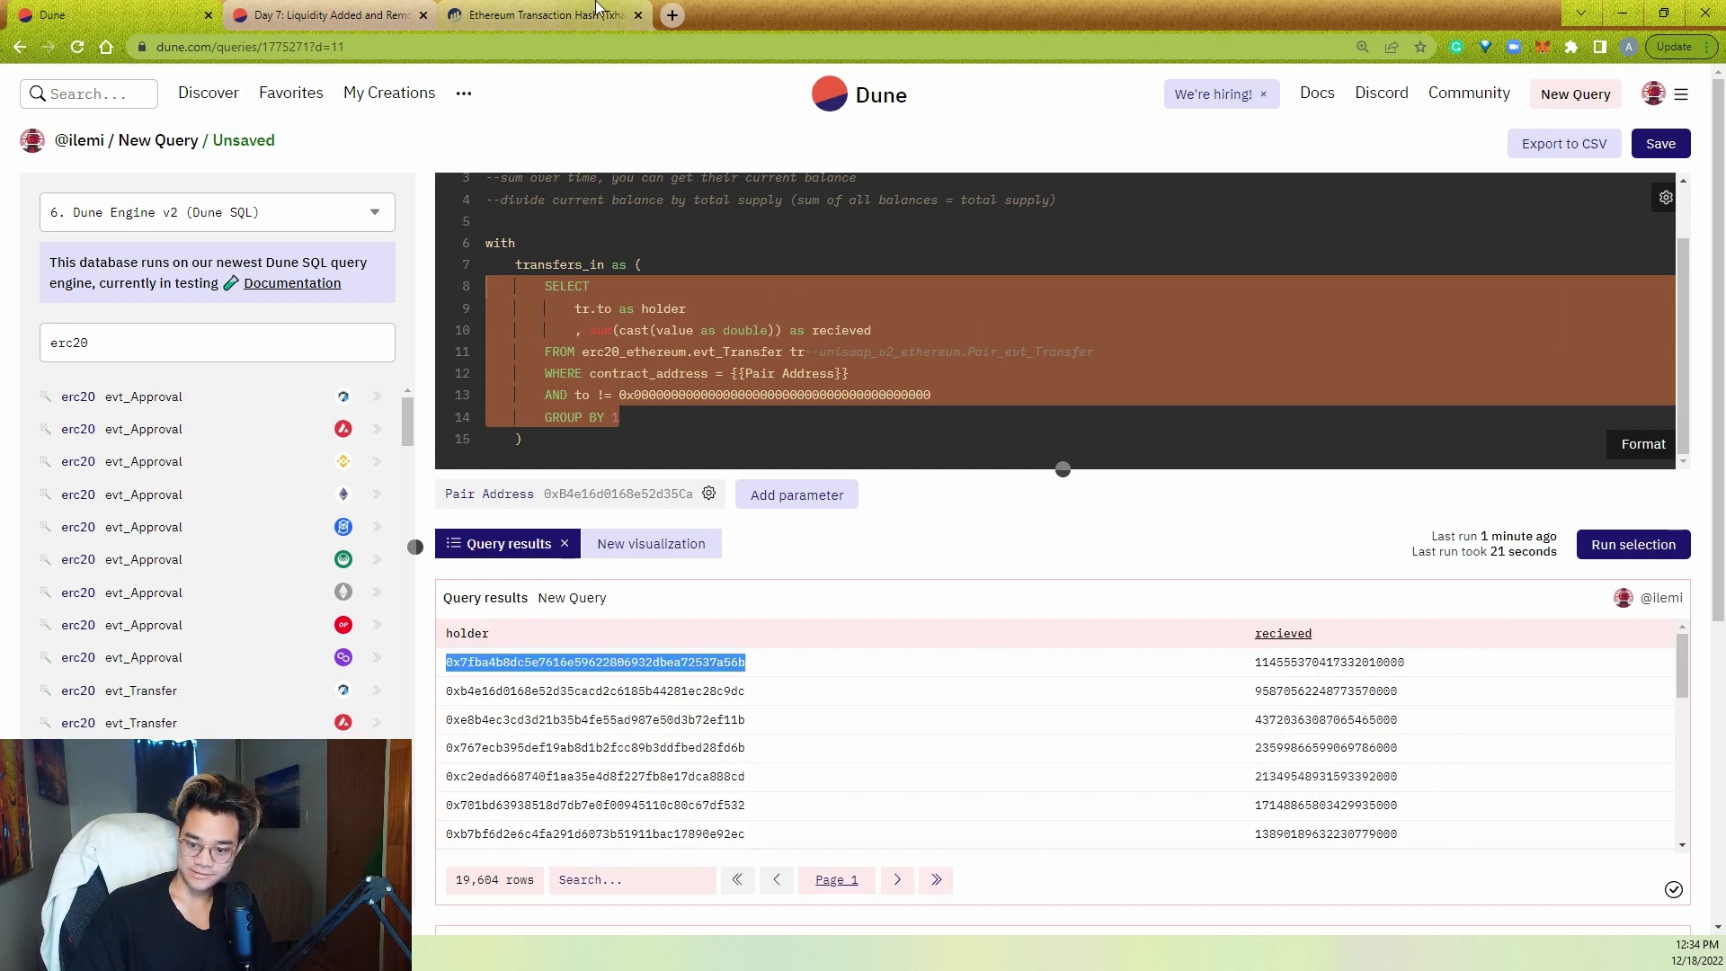
- Look up the top holder's address in Etherscan search
left_click(548, 15)
scroll(1009, 208, "down", 8)
scroll(1010, 214, "up", 10)
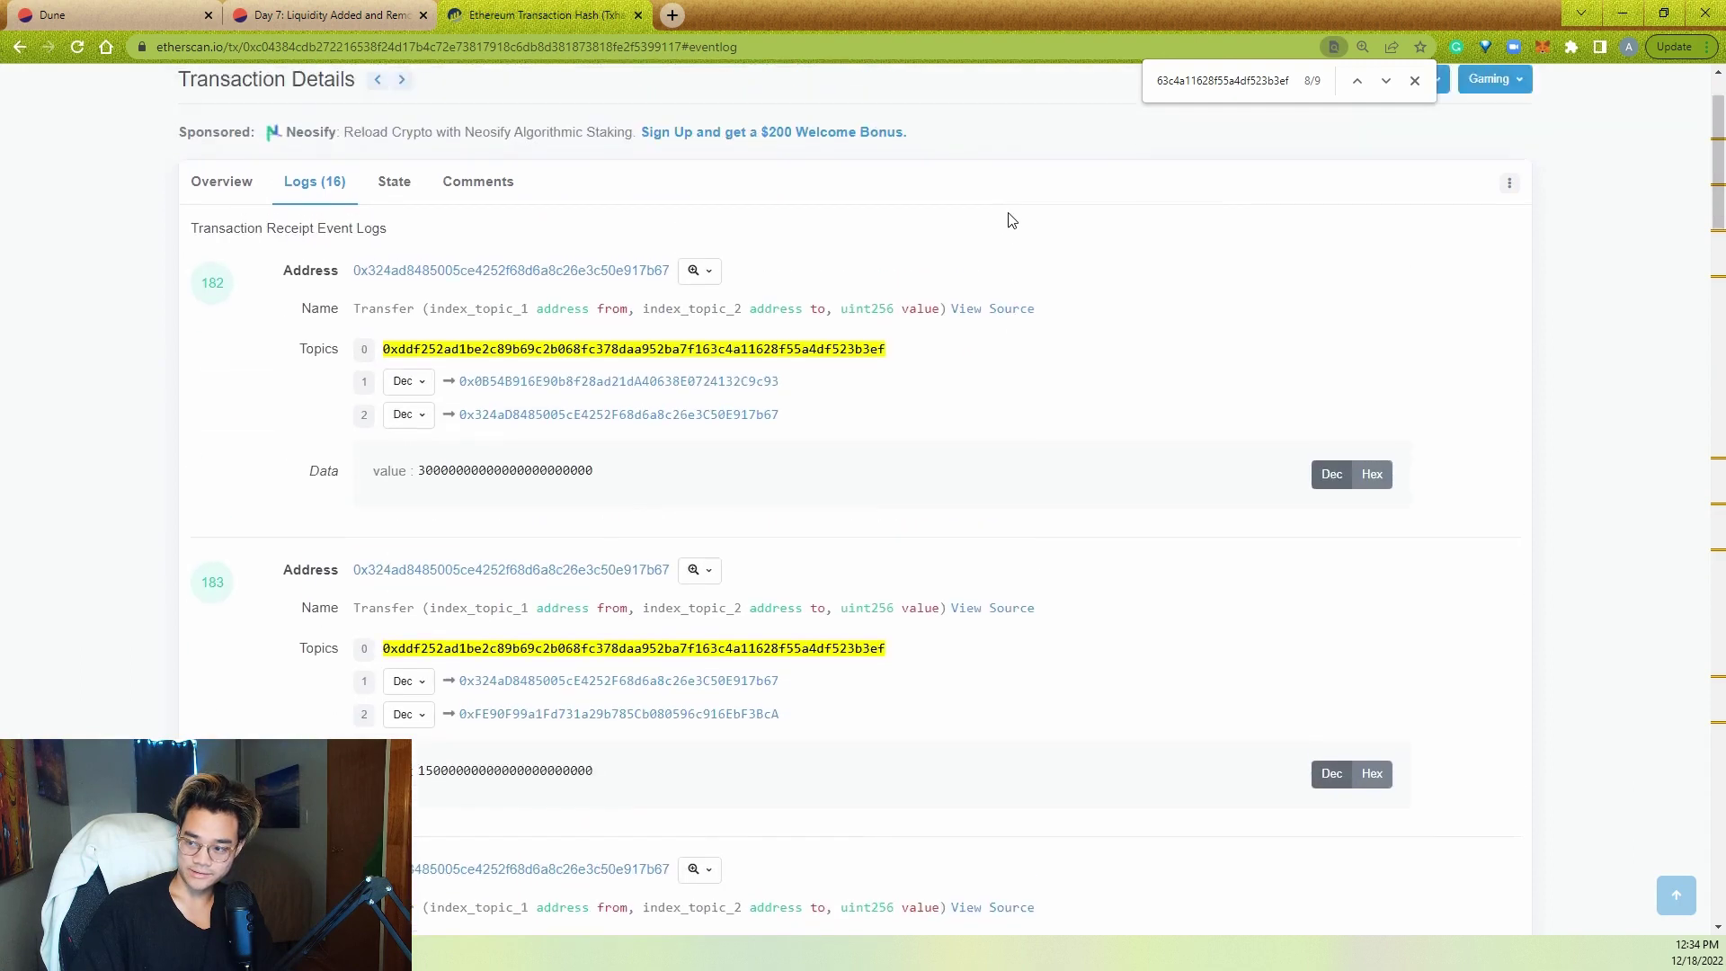
left_click(1055, 84)
key("ctrl+v")
key("Return")
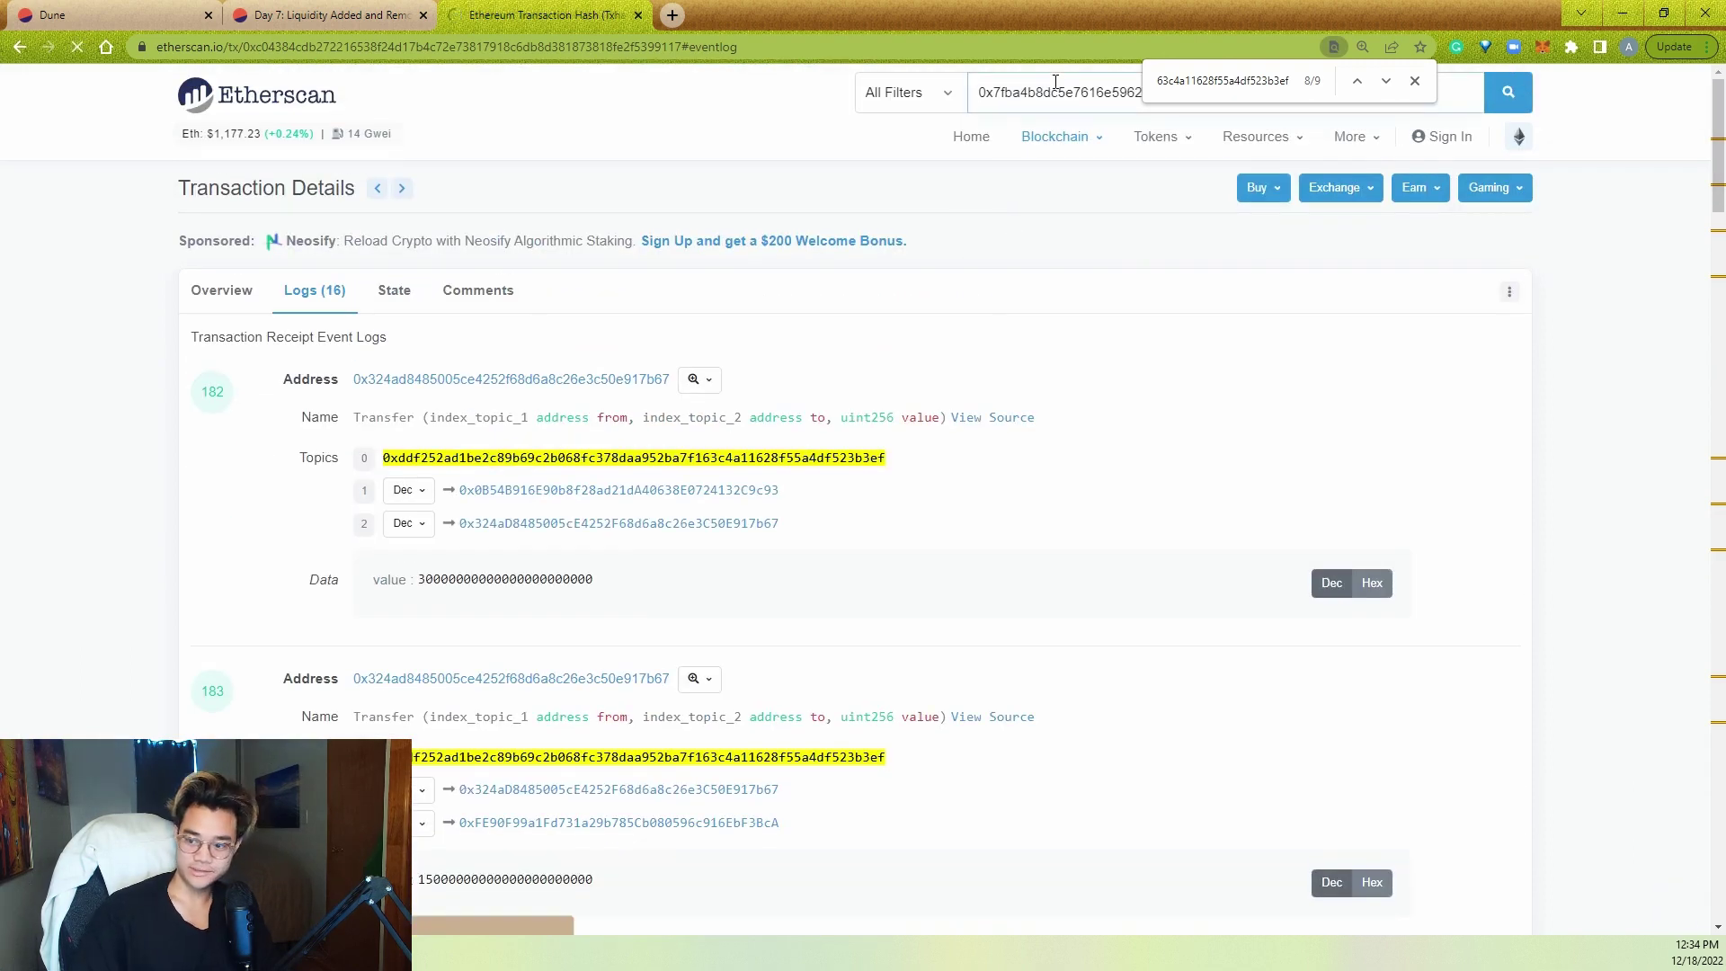
- Check the verified contract code, named StakingRewards, then return to the Dune query
left_click(769, 640)
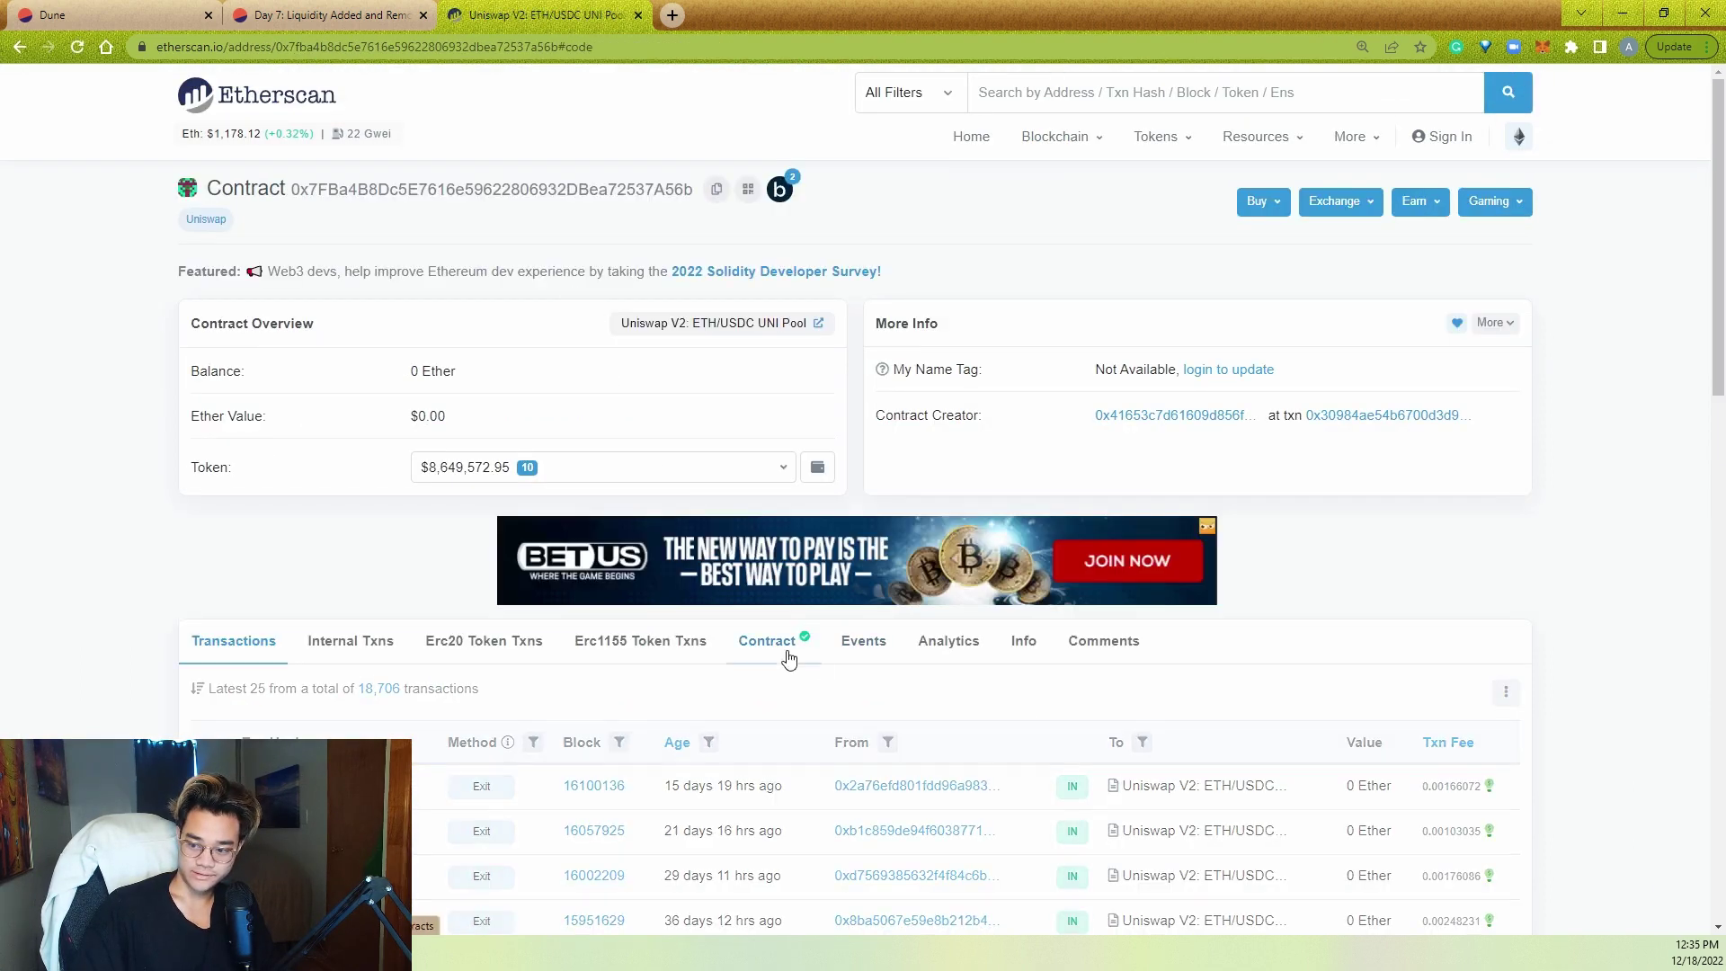
scroll(259, 578, "down", 1)
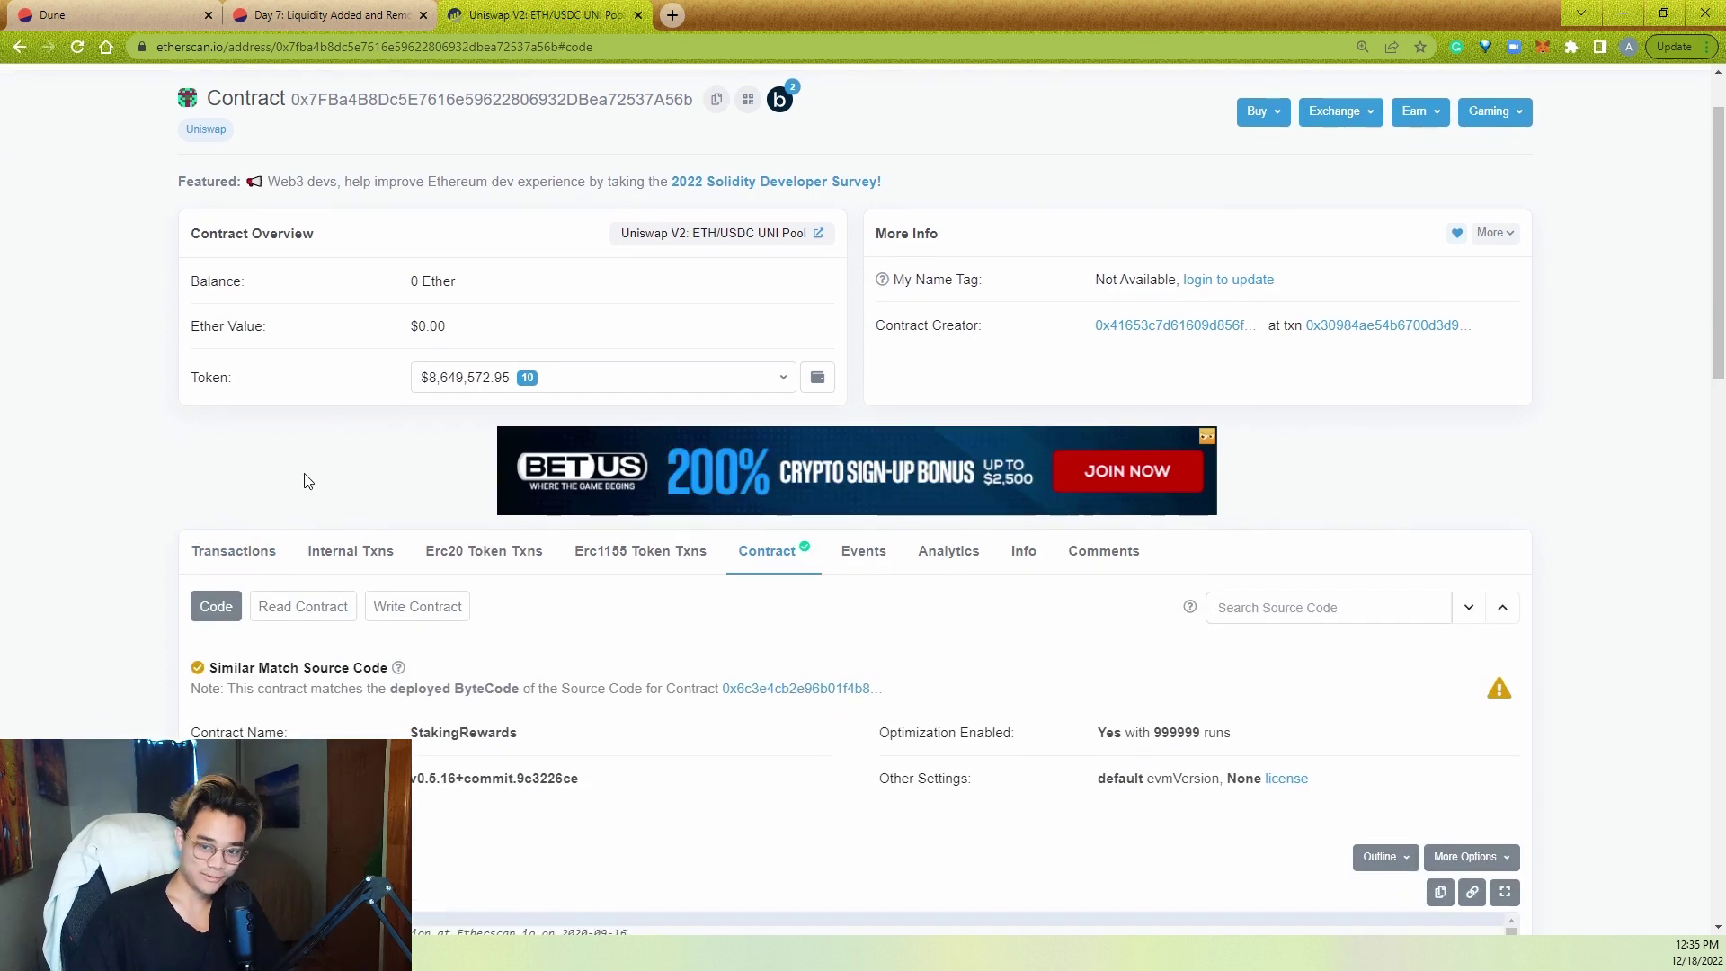
double_click(490, 734)
left_click(576, 744)
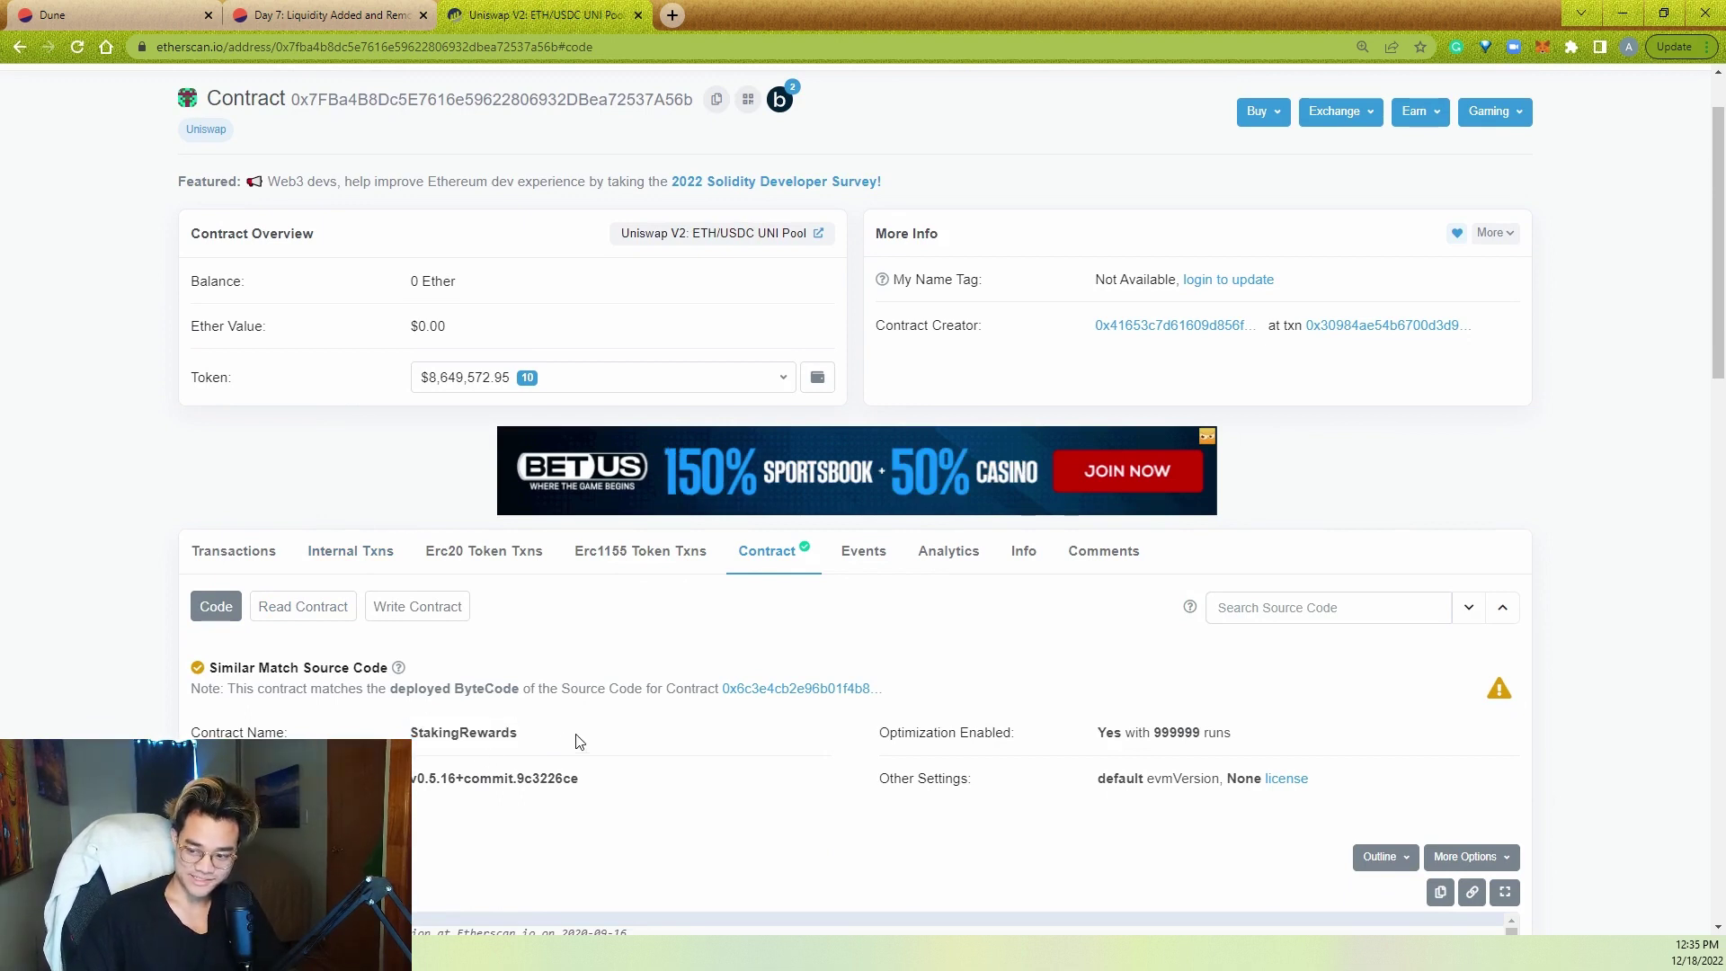
left_click(130, 13)
left_click(683, 417)
- Enlarge the editor and add a ", transfers_out as (" CTE after transfers_in
scroll(987, 455, "down", 1)
left_click_drag(1063, 378, 1063, 531)
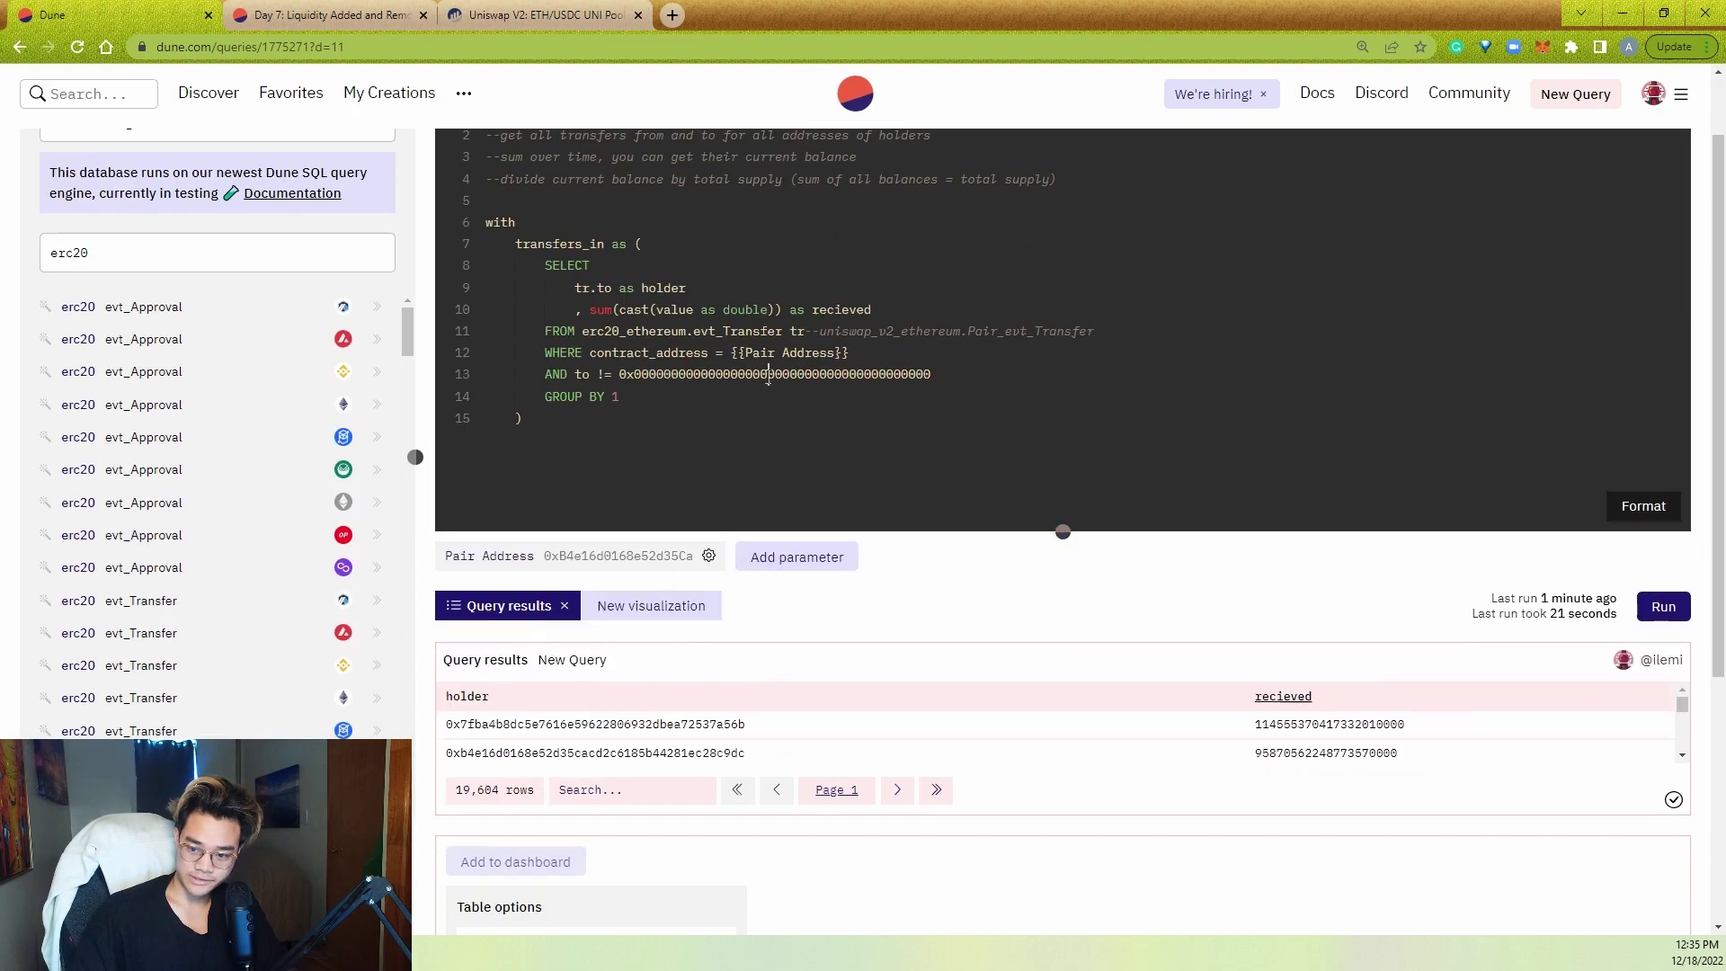
left_click(748, 418)
type(",")
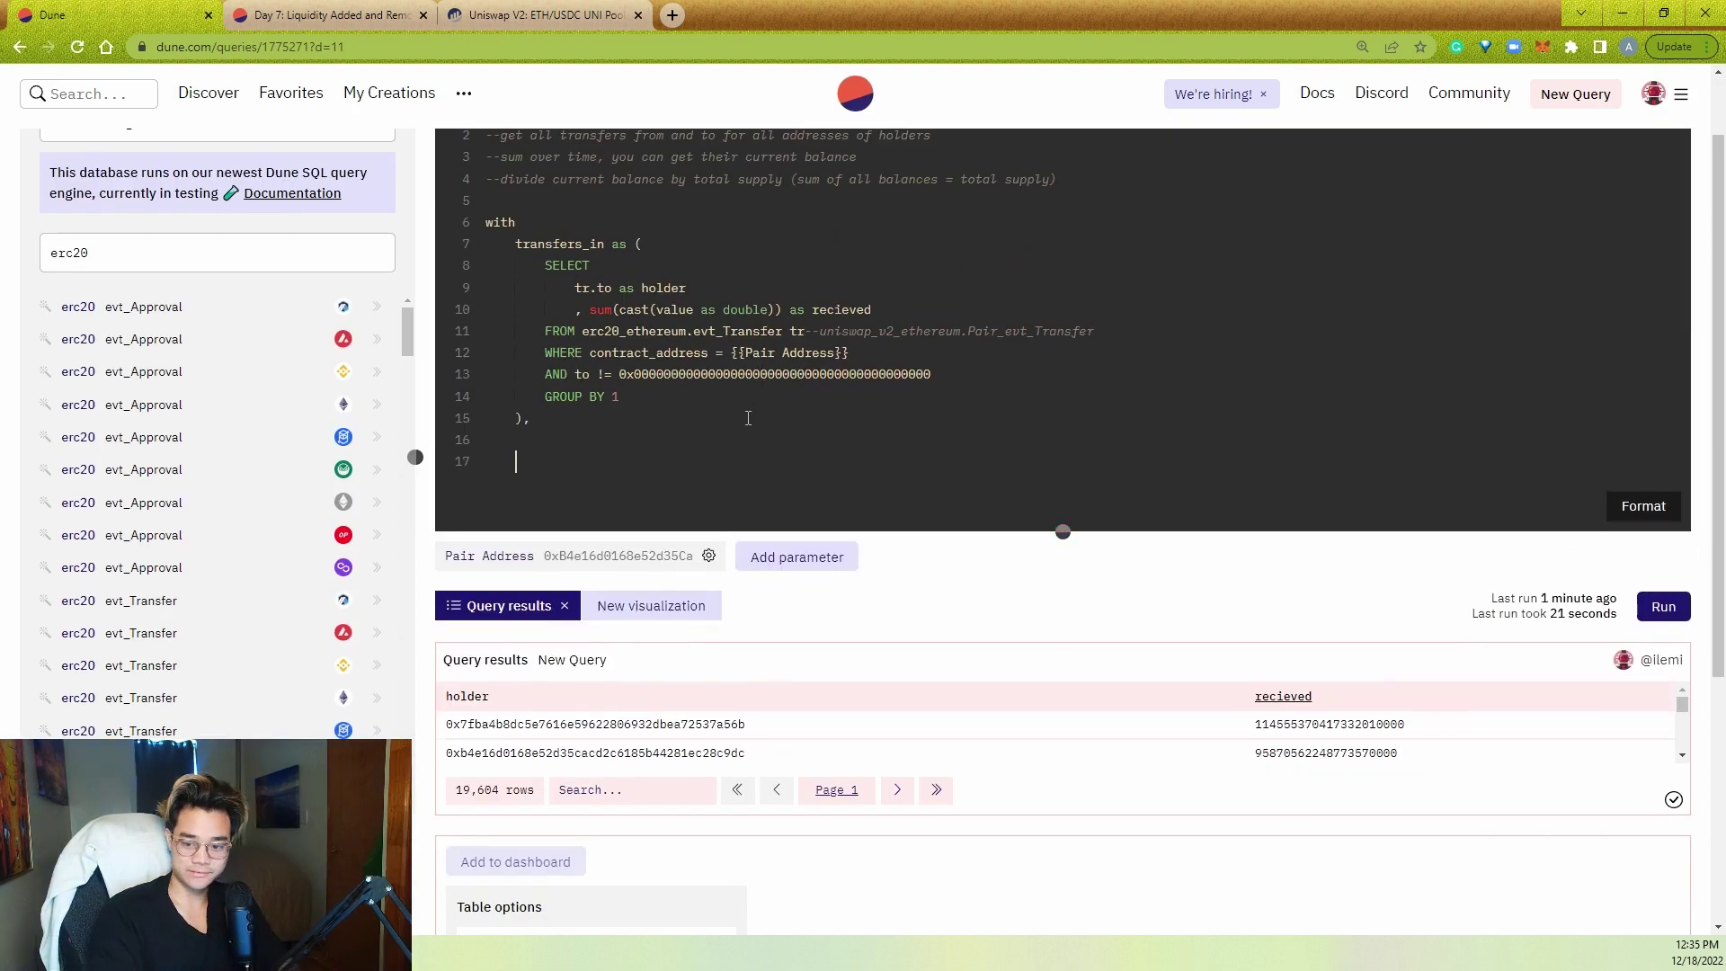
key("Return")
key("BackSpace")
key("BackSpace")
key("Return")
key("Return")
type(", t")
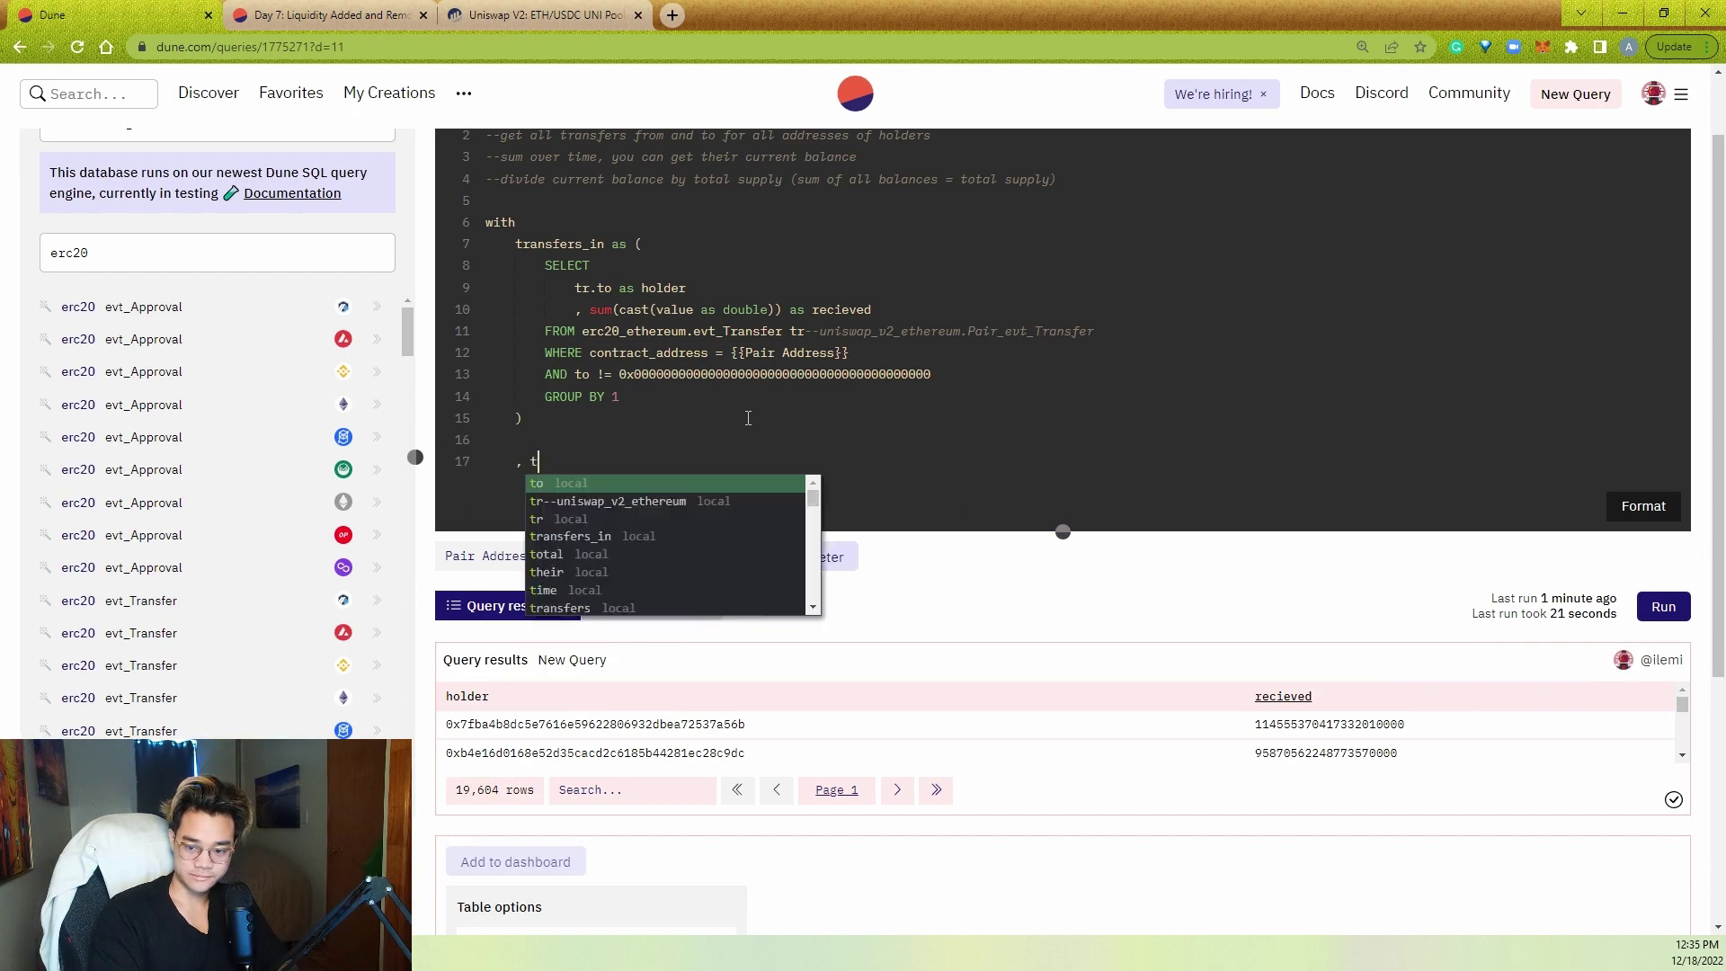
type("ransfers_out as (")
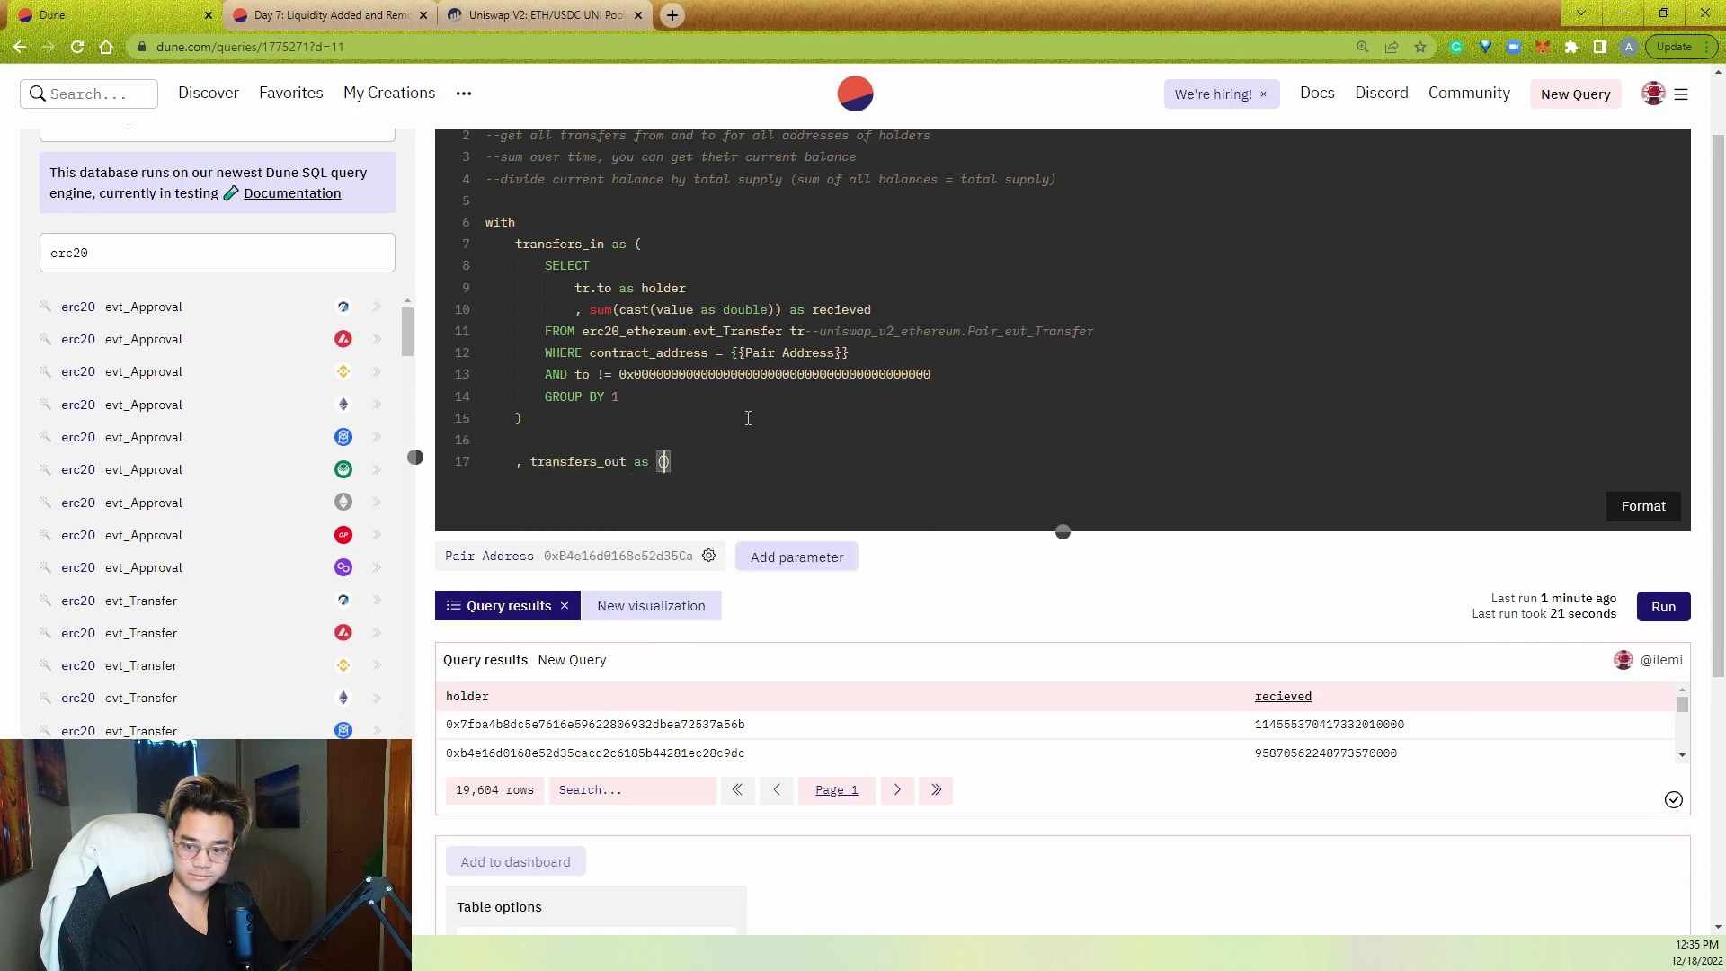
key("Return")
- Copy the transfers_in body into transfers_out, using "from" for the holder and zero-address filter
left_click_drag(733, 400, 575, 288)
left_click(586, 492)
key("ctrl+v")
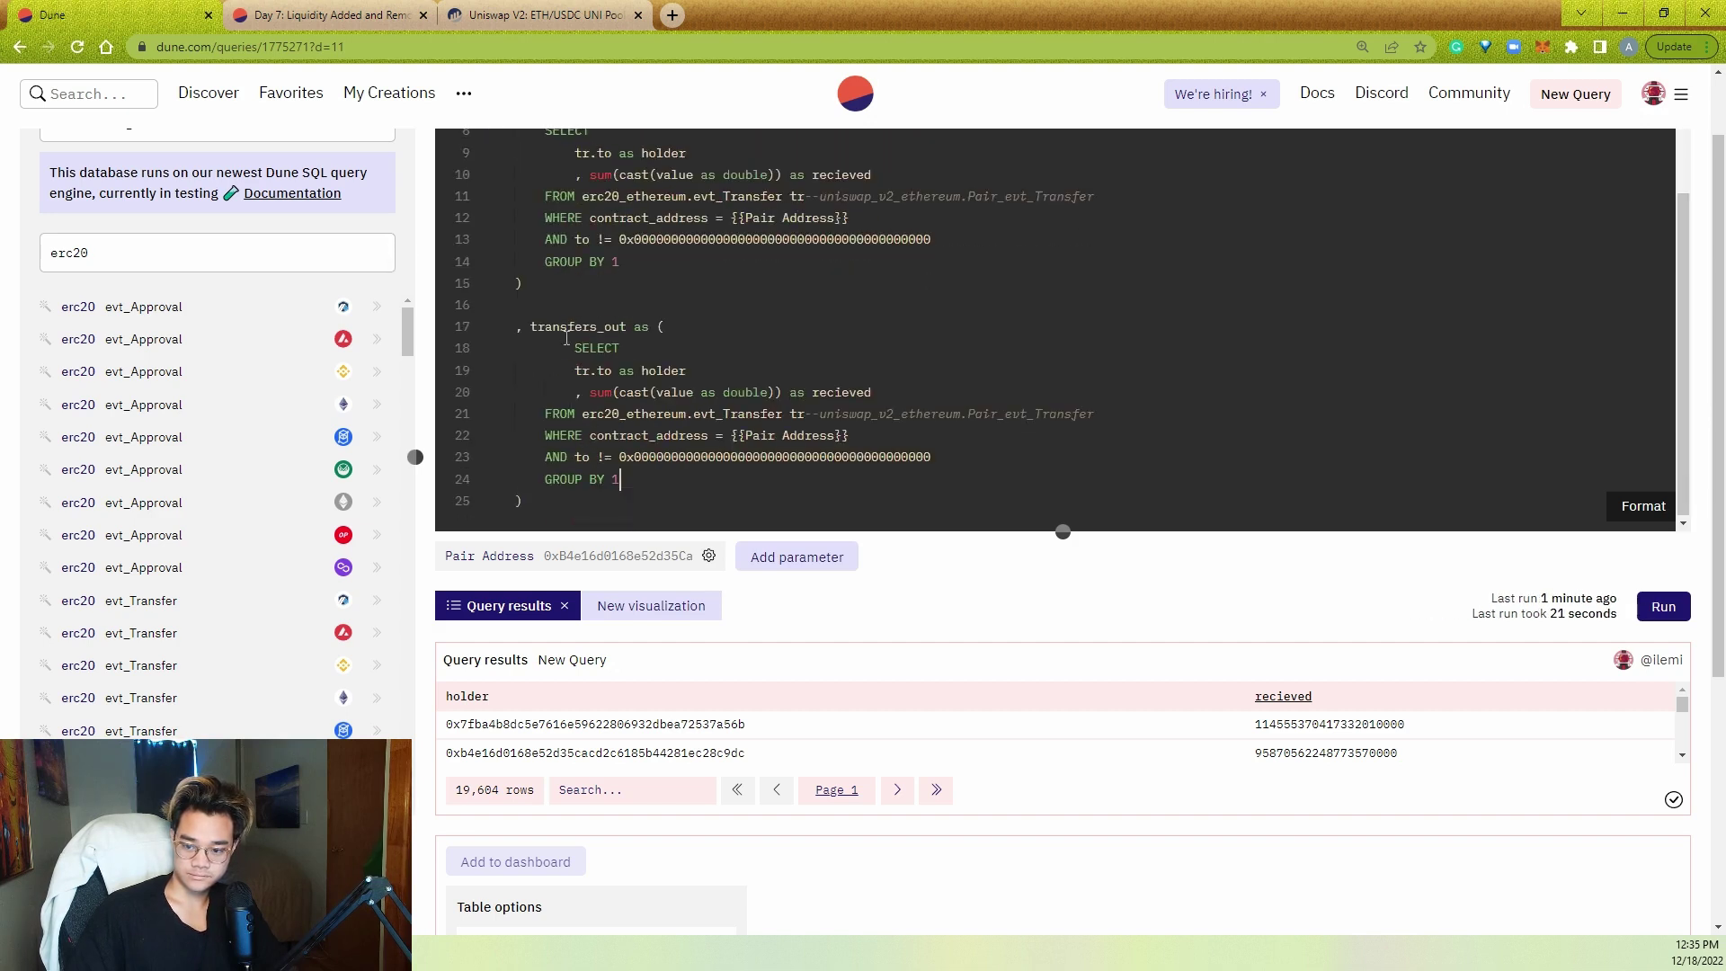
key("BackSpace")
key("BackSpace")
type("\"from\"")
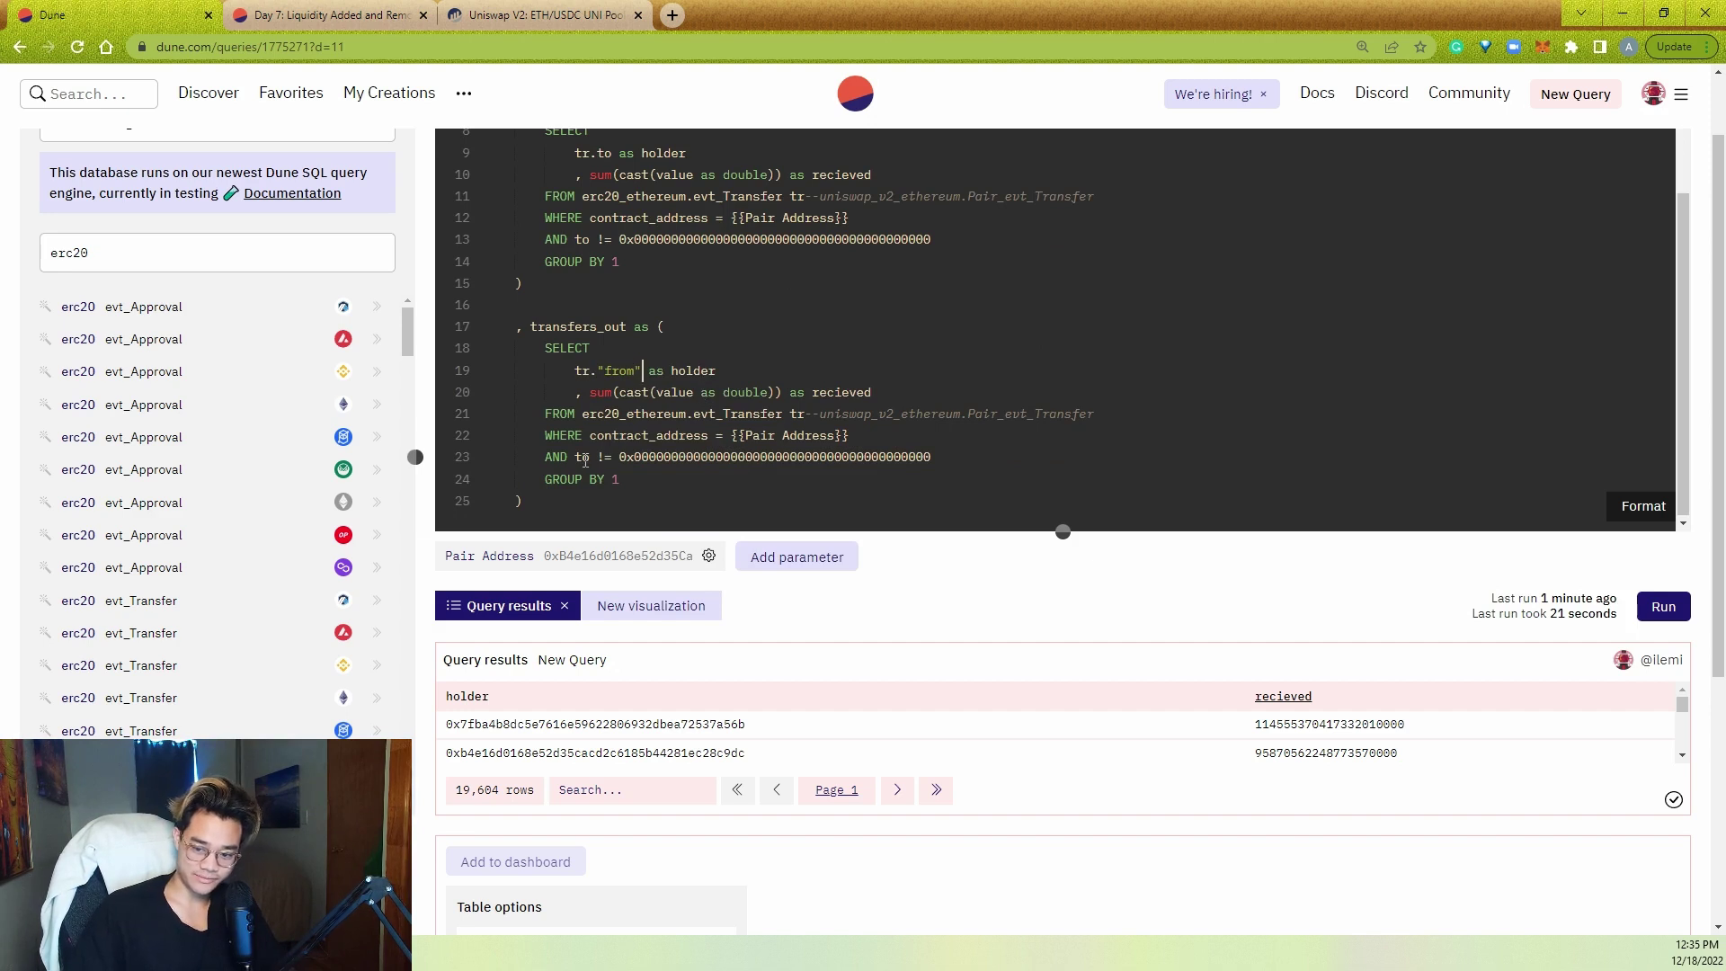
key("BackSpace")
key("BackSpace")
type("\"from\"")
left_click(674, 479)
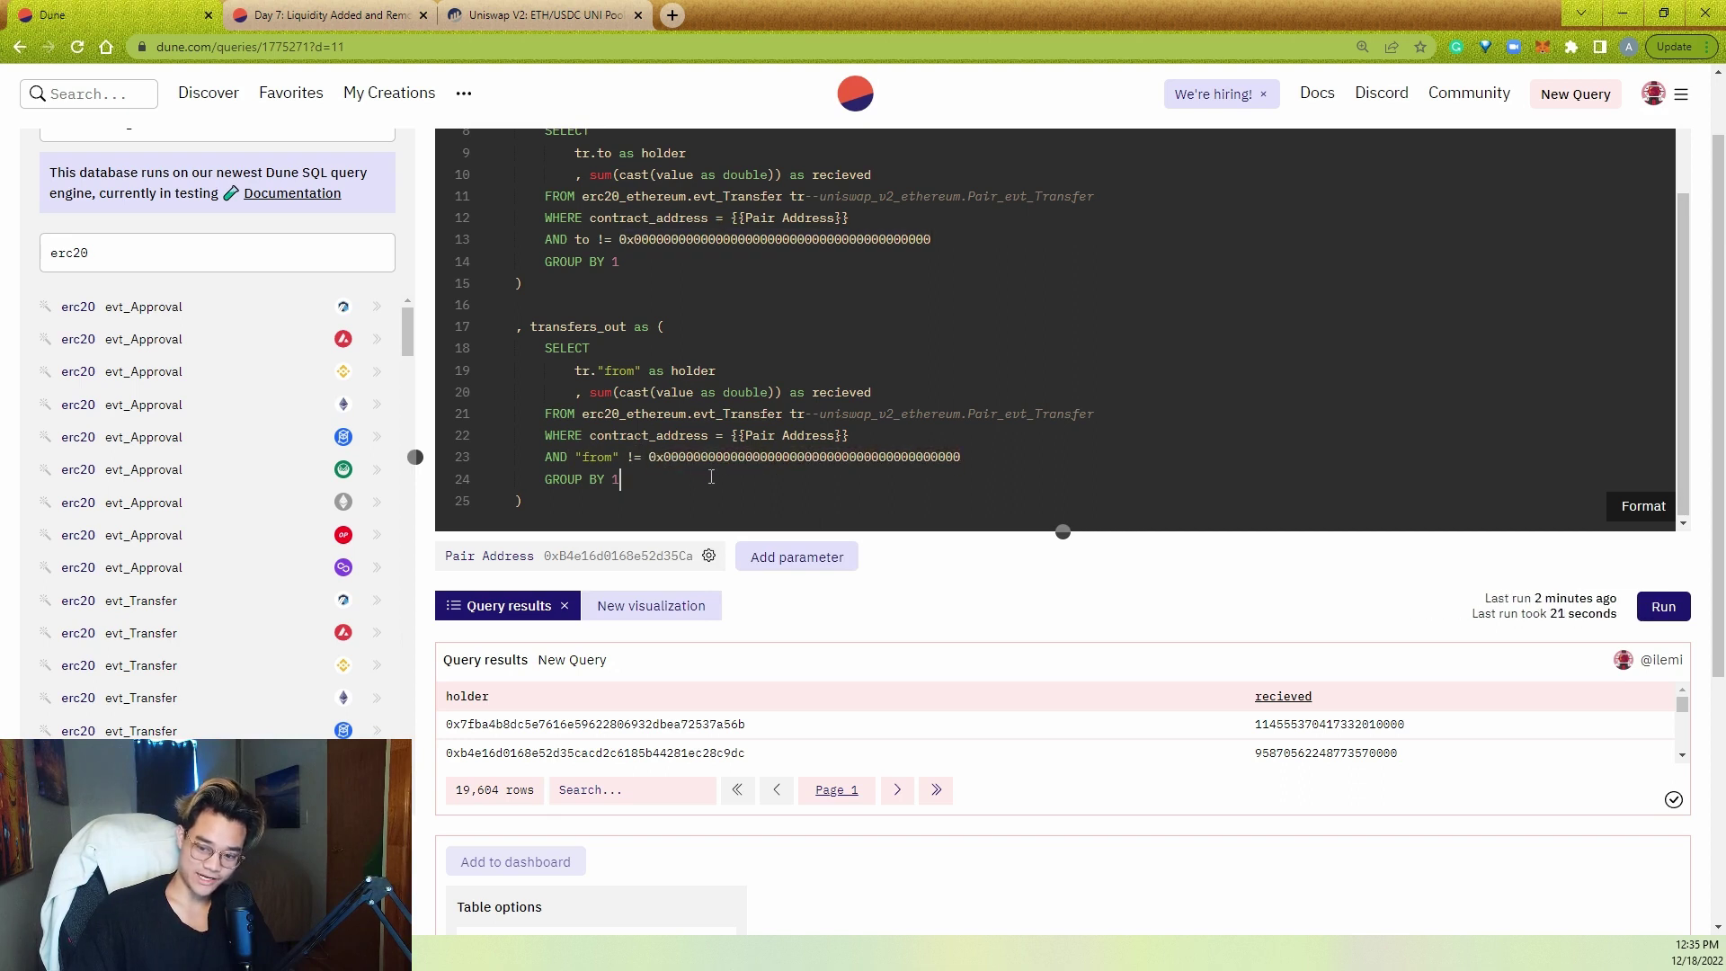
left_click_drag(630, 362, 649, 395)
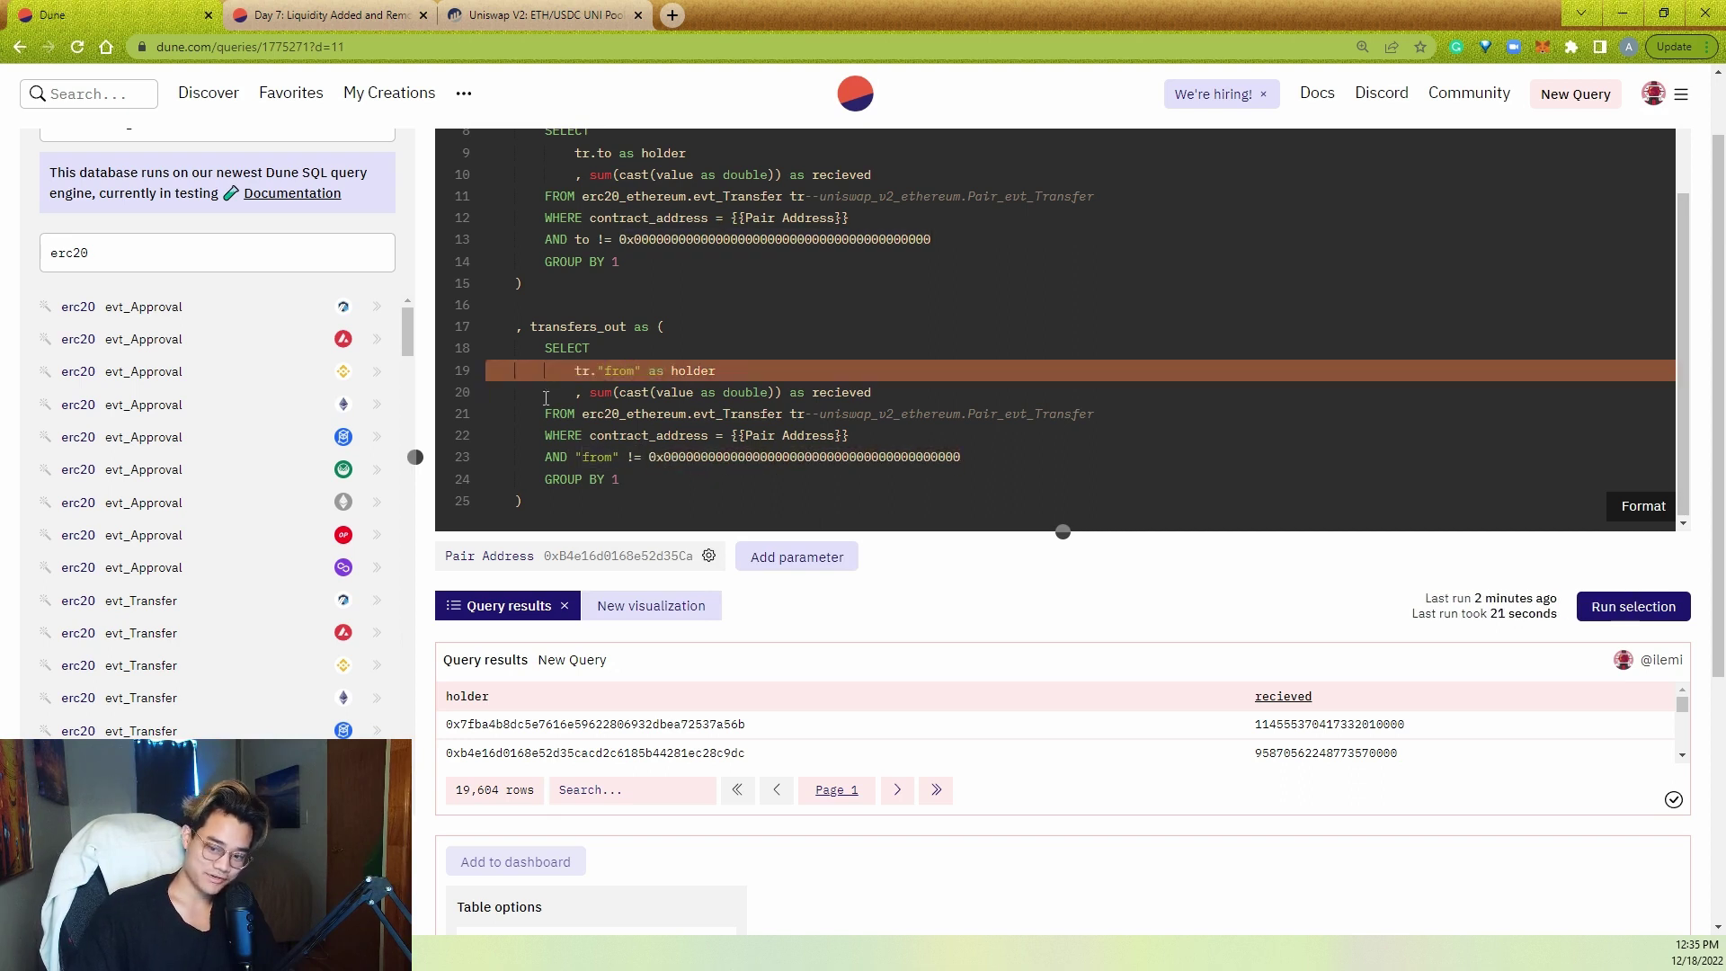
left_click(707, 489)
- Add new lines after transfers_out to begin the next CTE
scroll(707, 489, "down", 1)
left_click(671, 422)
key("Return")
key("Return")
- Add an empty net_balance CTE and make the SQL editing area taller
type(", net_balance as (")
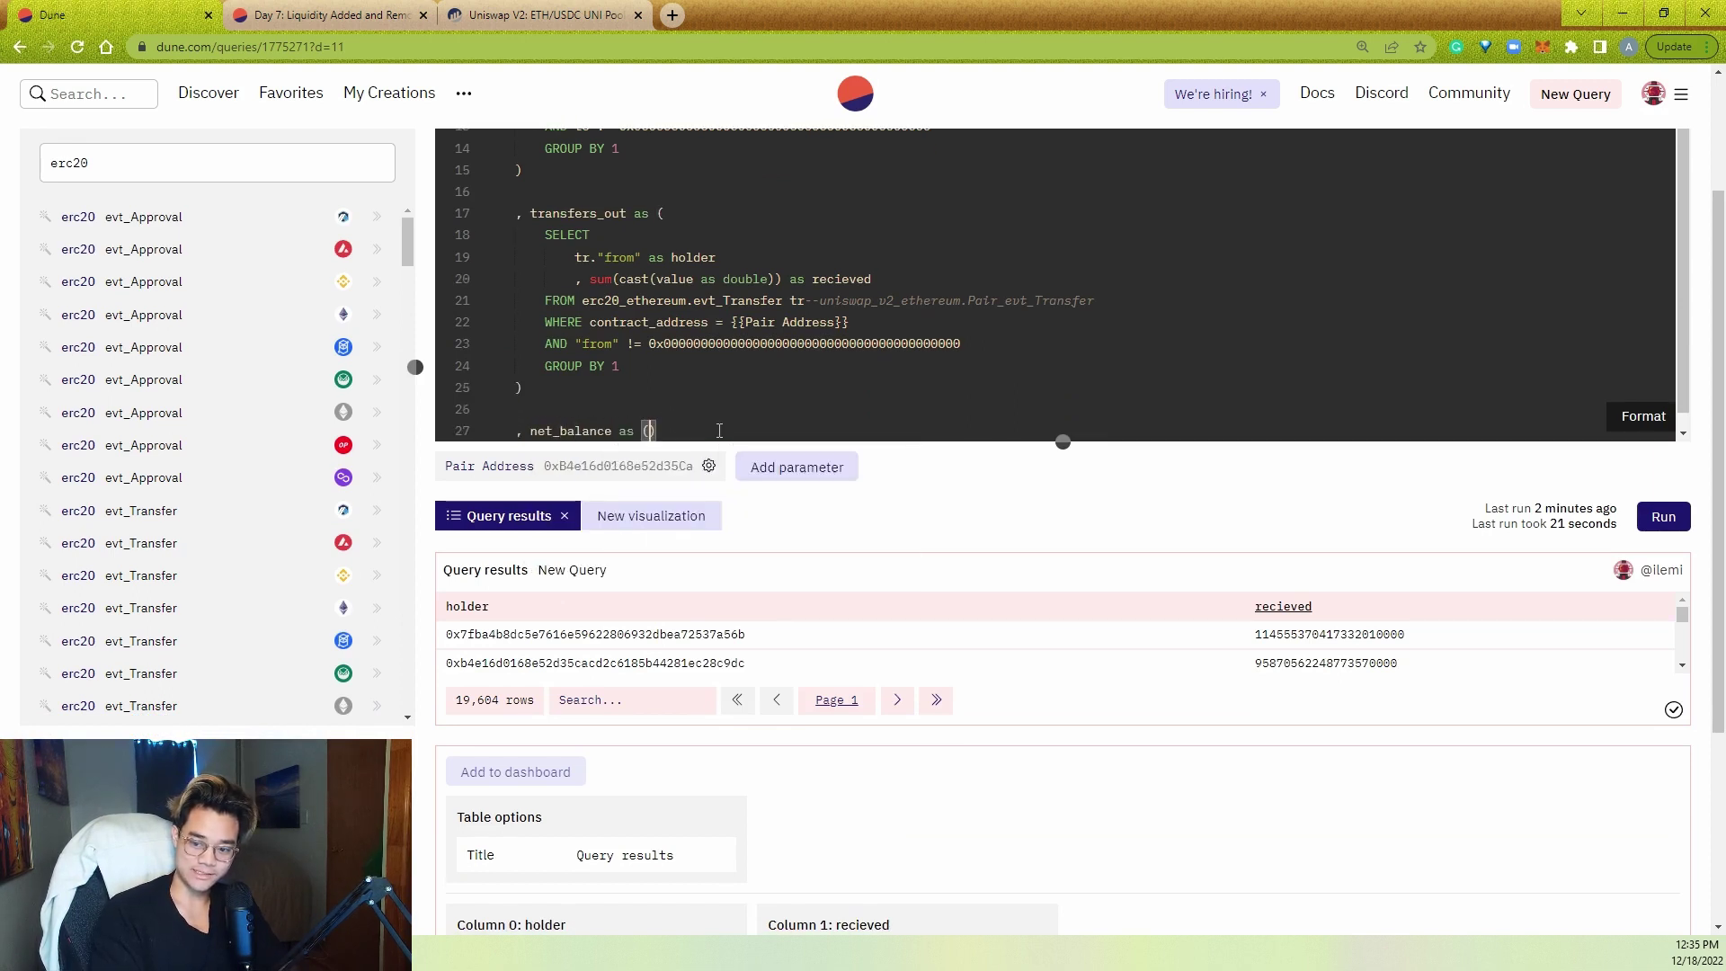
key("Return")
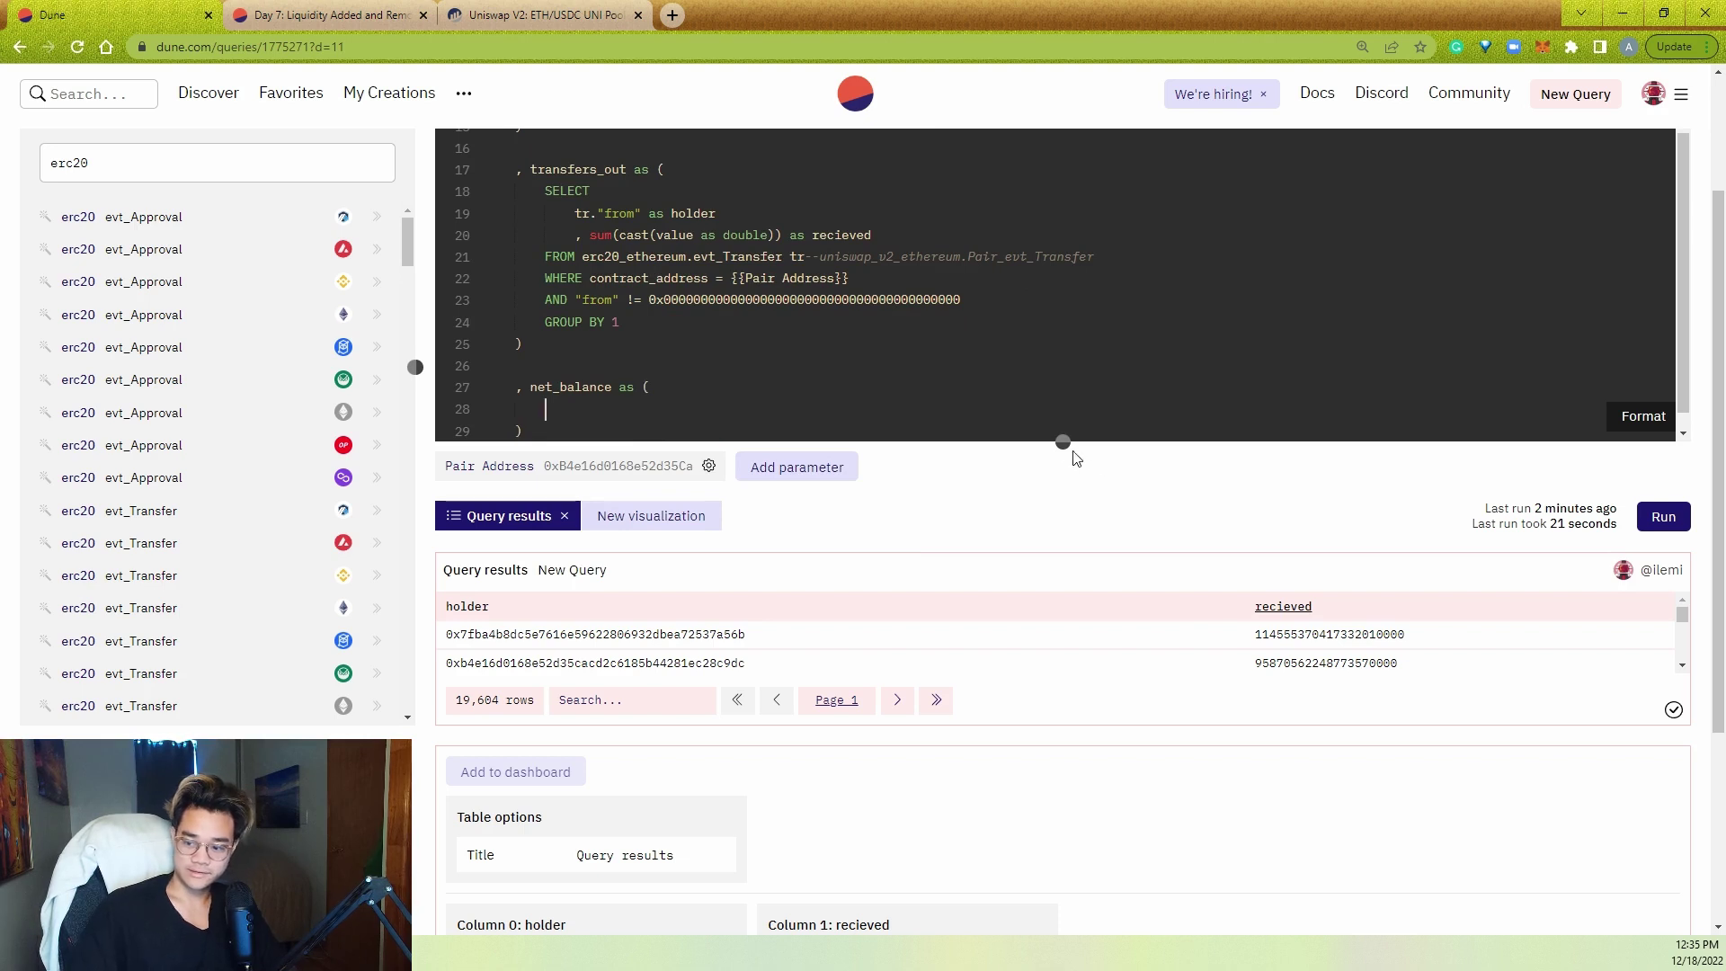
left_click_drag(1063, 441, 1081, 689)
scroll(661, 416, "up", 2)
scroll(662, 416, "down", 2)
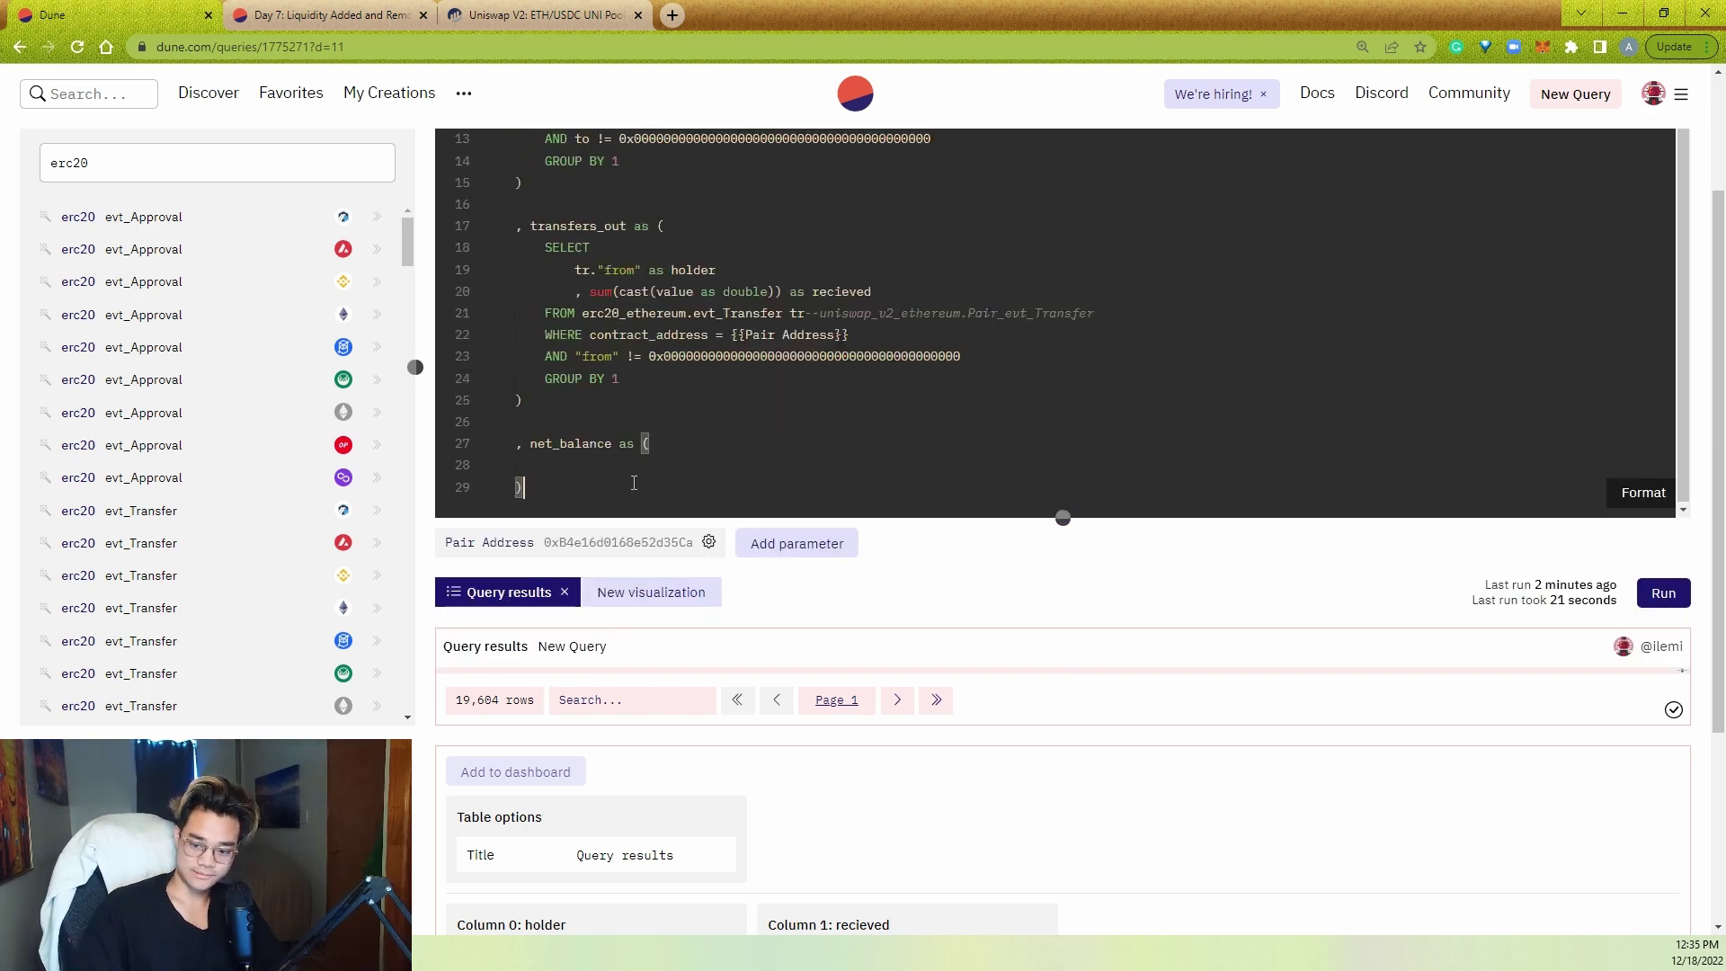
- Write the net_balance body as SELECT * FROM transfers_in tin
type("SELECT")
key("Return")
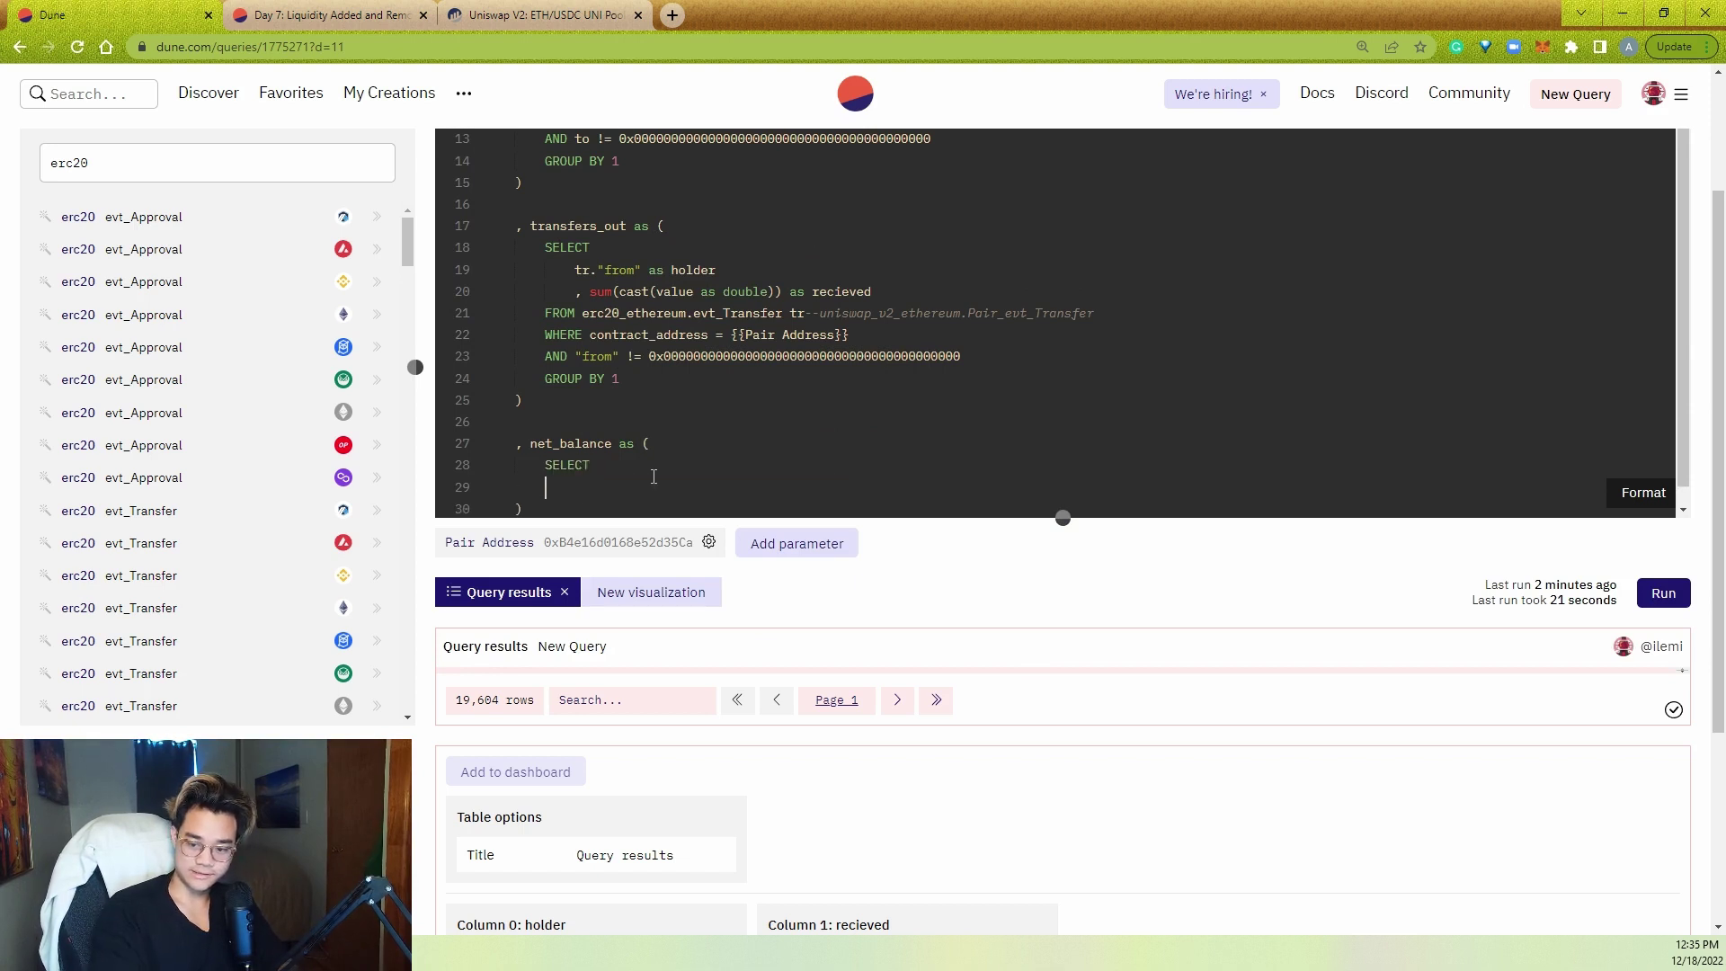
key("Return")
key("BackSpace")
key("Tab")
type("*")
key("Return")
type("FROM")
key("shift+Tab")
type("transfe")
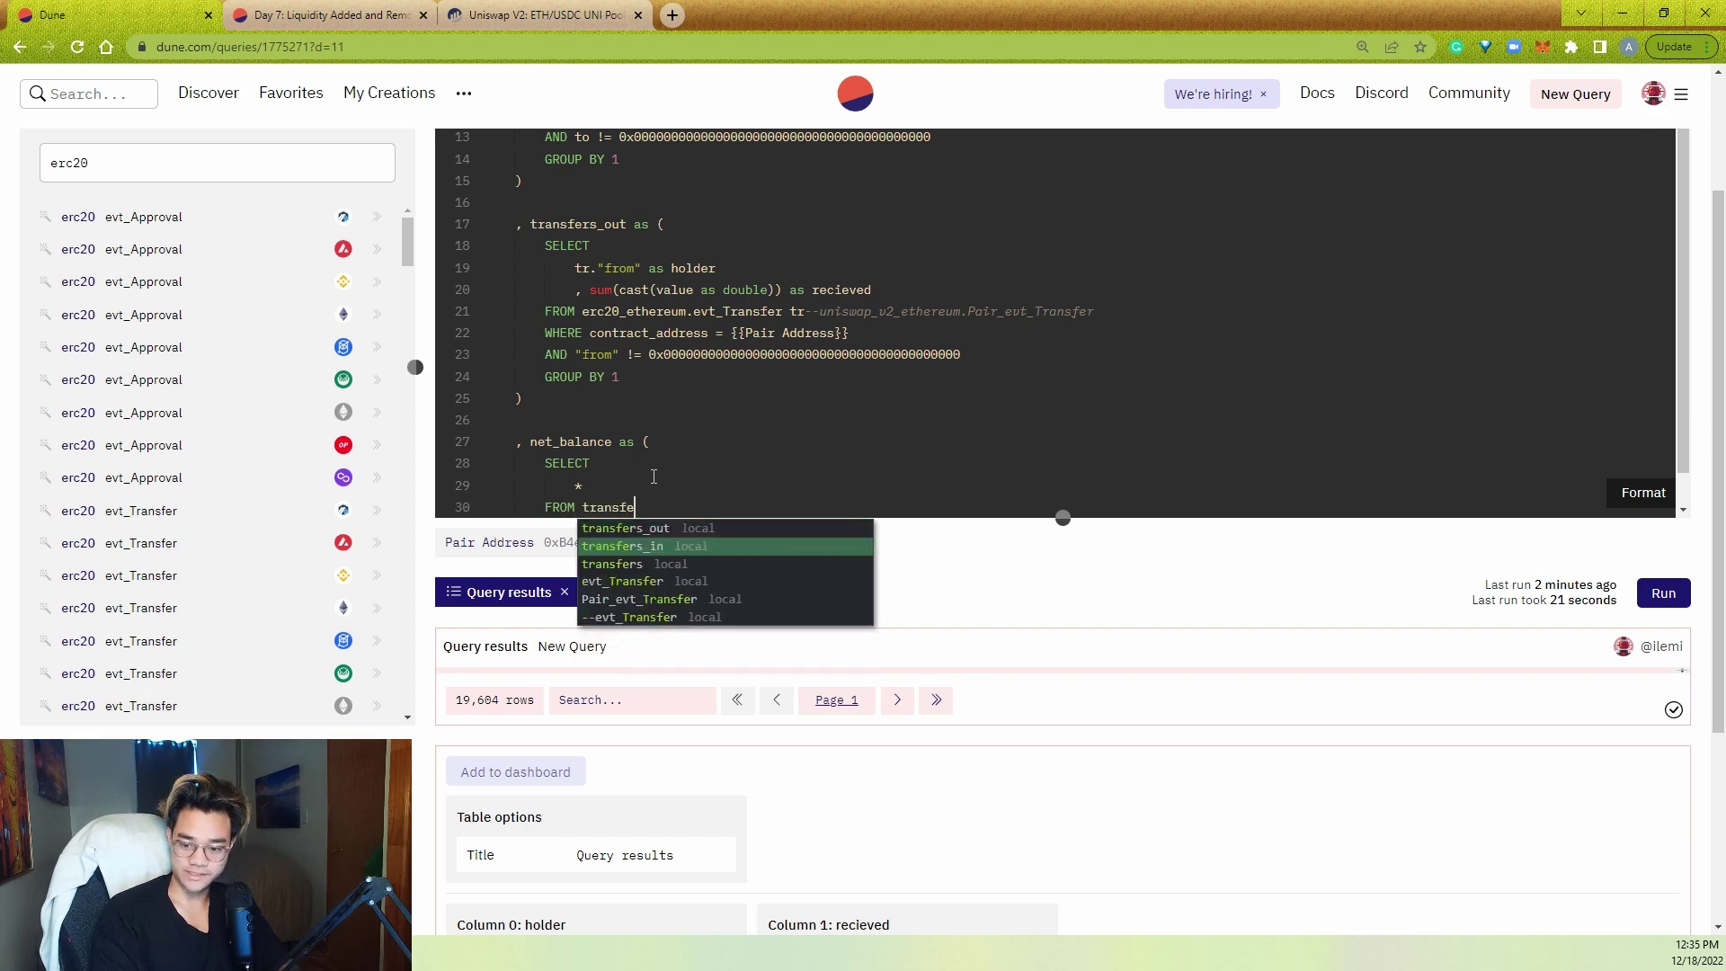
type("rs_in tin")
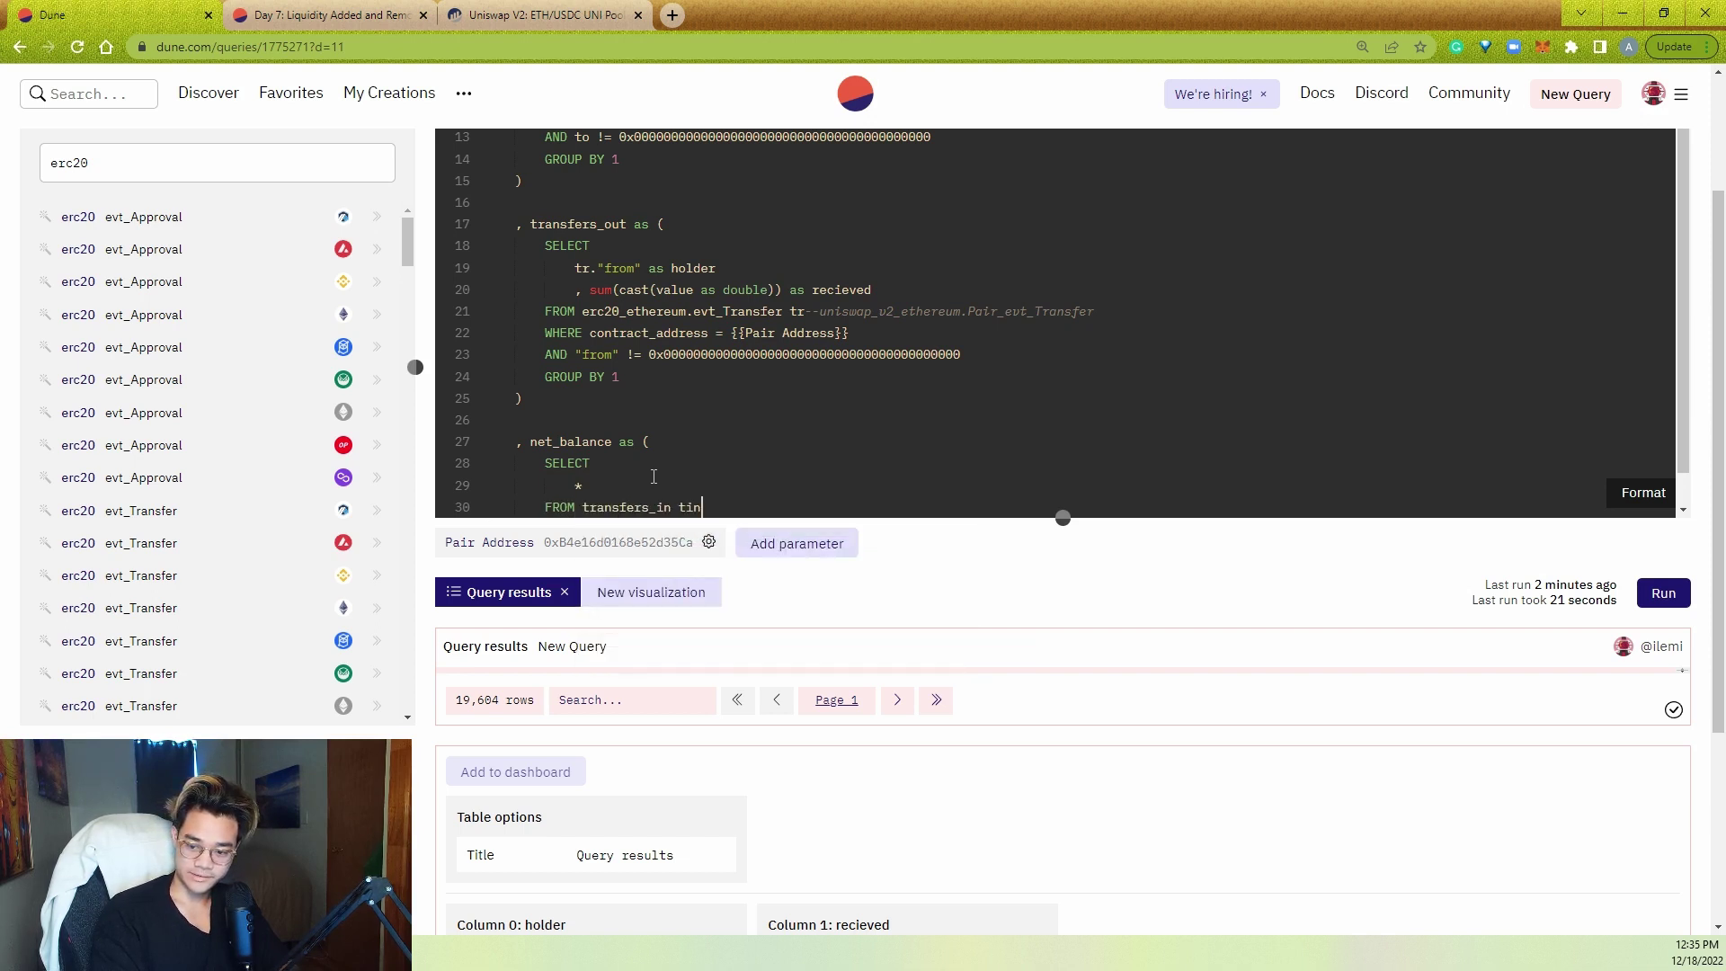
key("Return")
- Left-join transfers_out with the alias t_out
type("LEFT JOIN ")
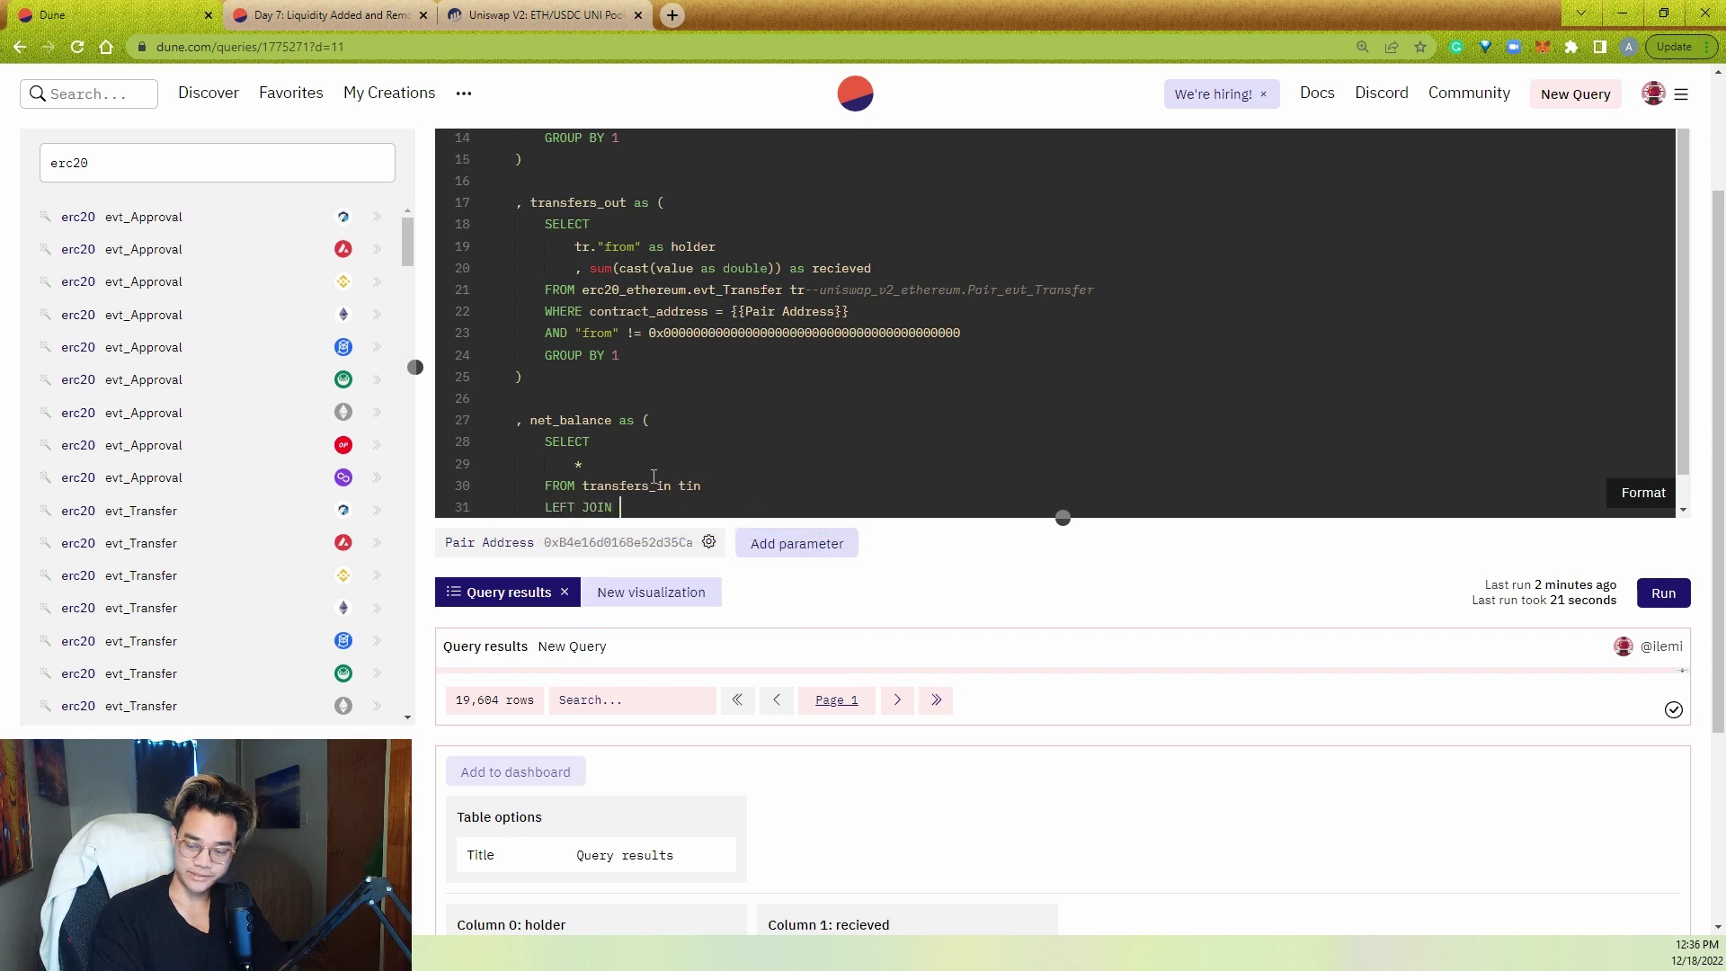
type("trans")
key("Down")
key("Return")
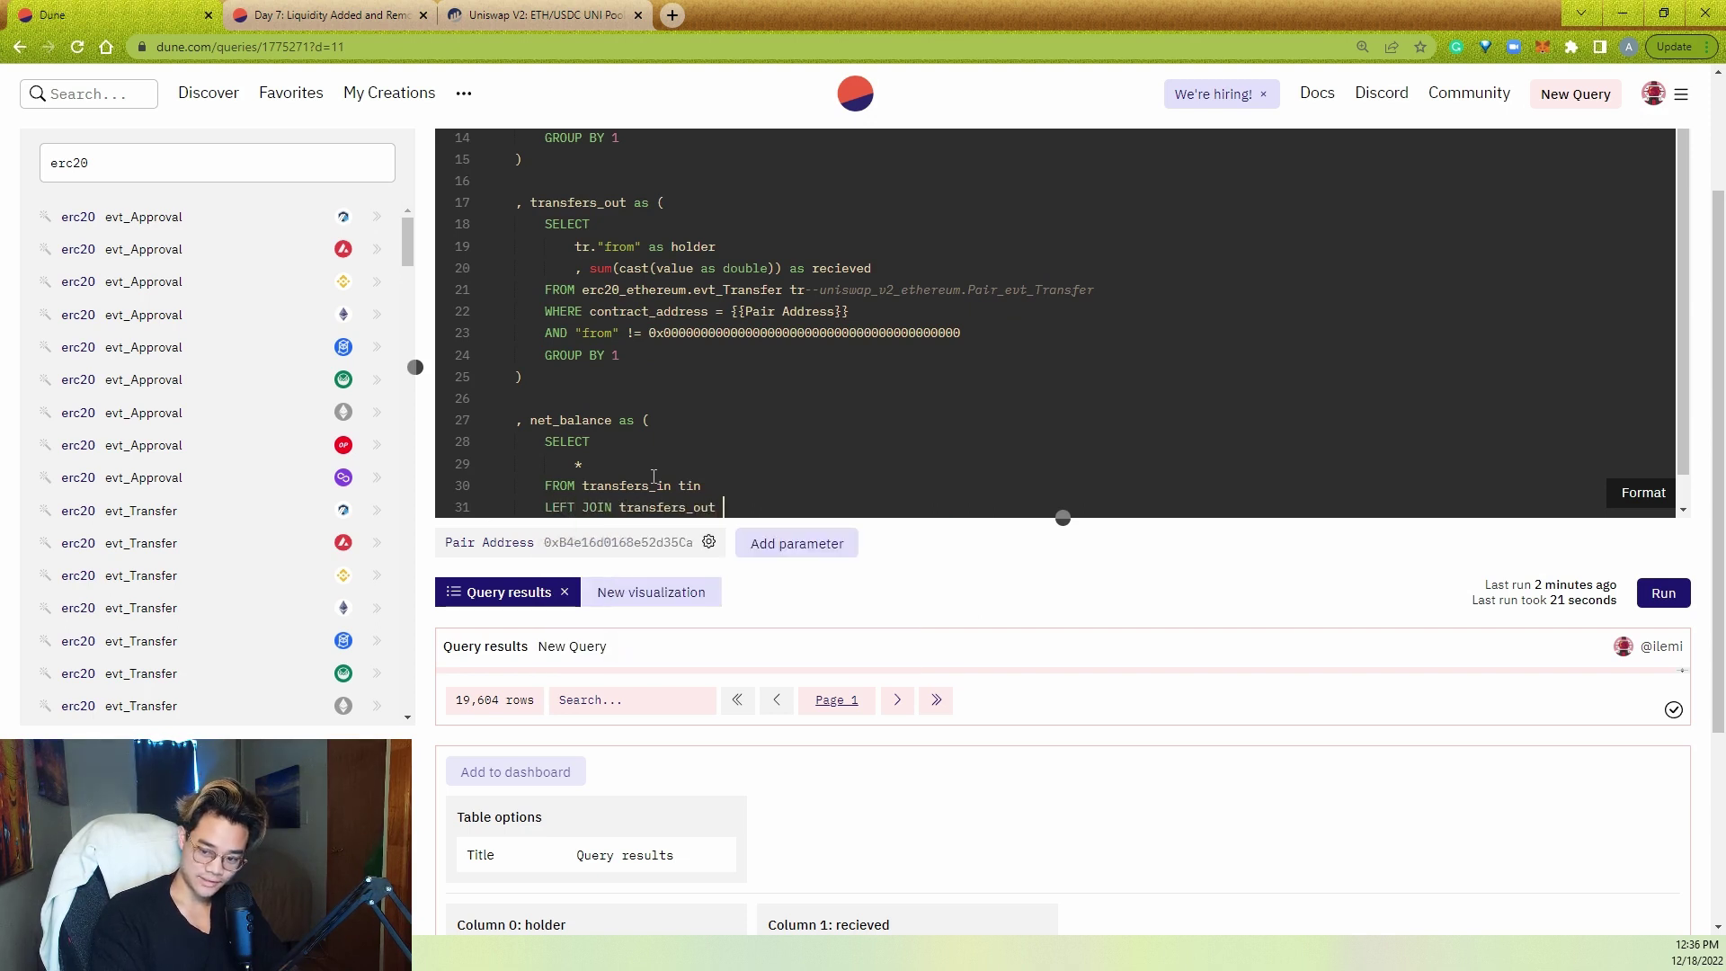
type("tou")
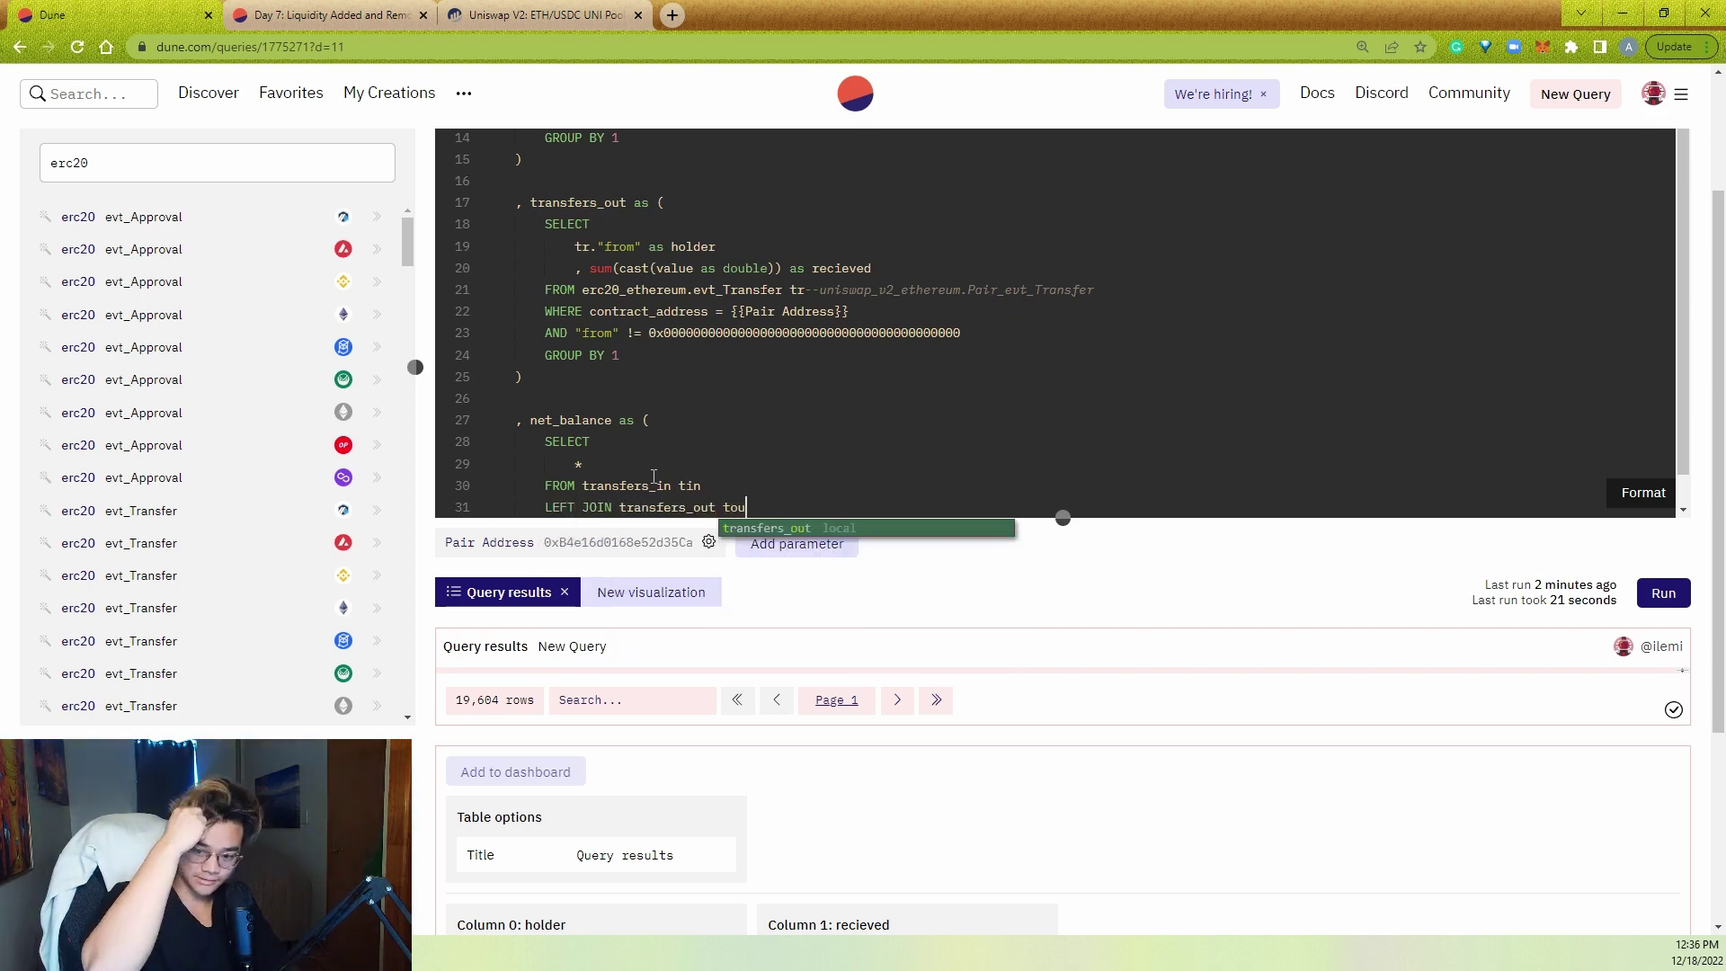
key("BackSpace")
key("BackSpace")
key("BackSpace")
type("t_out")
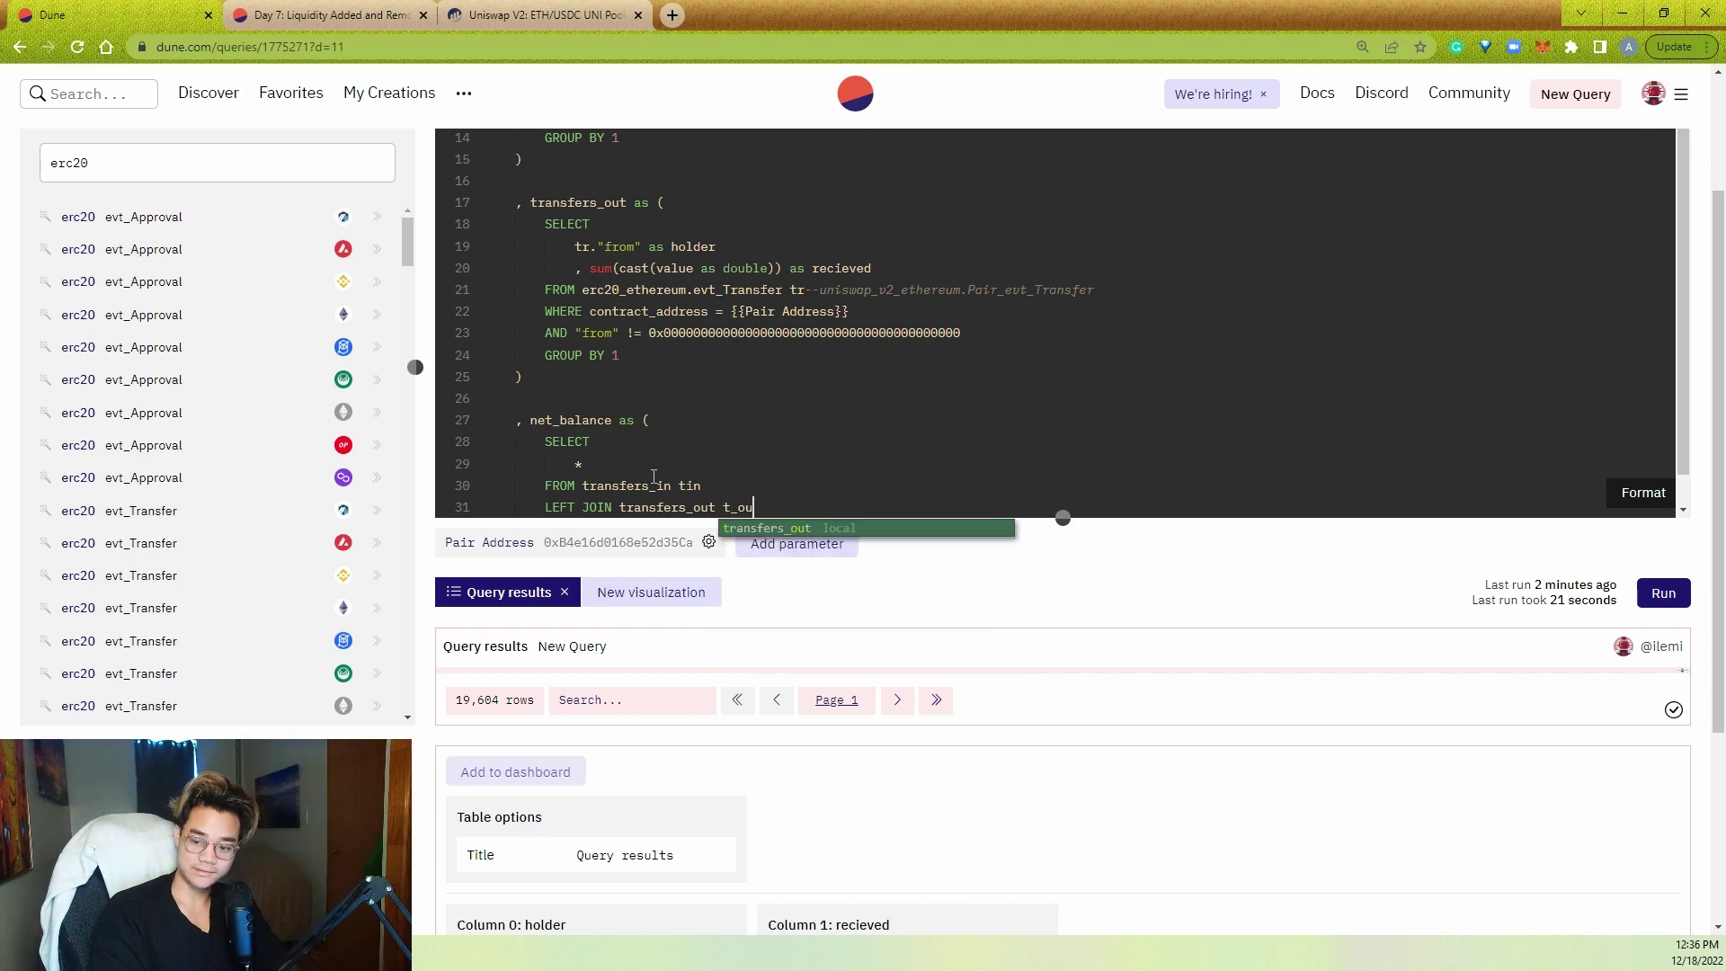
type("_")
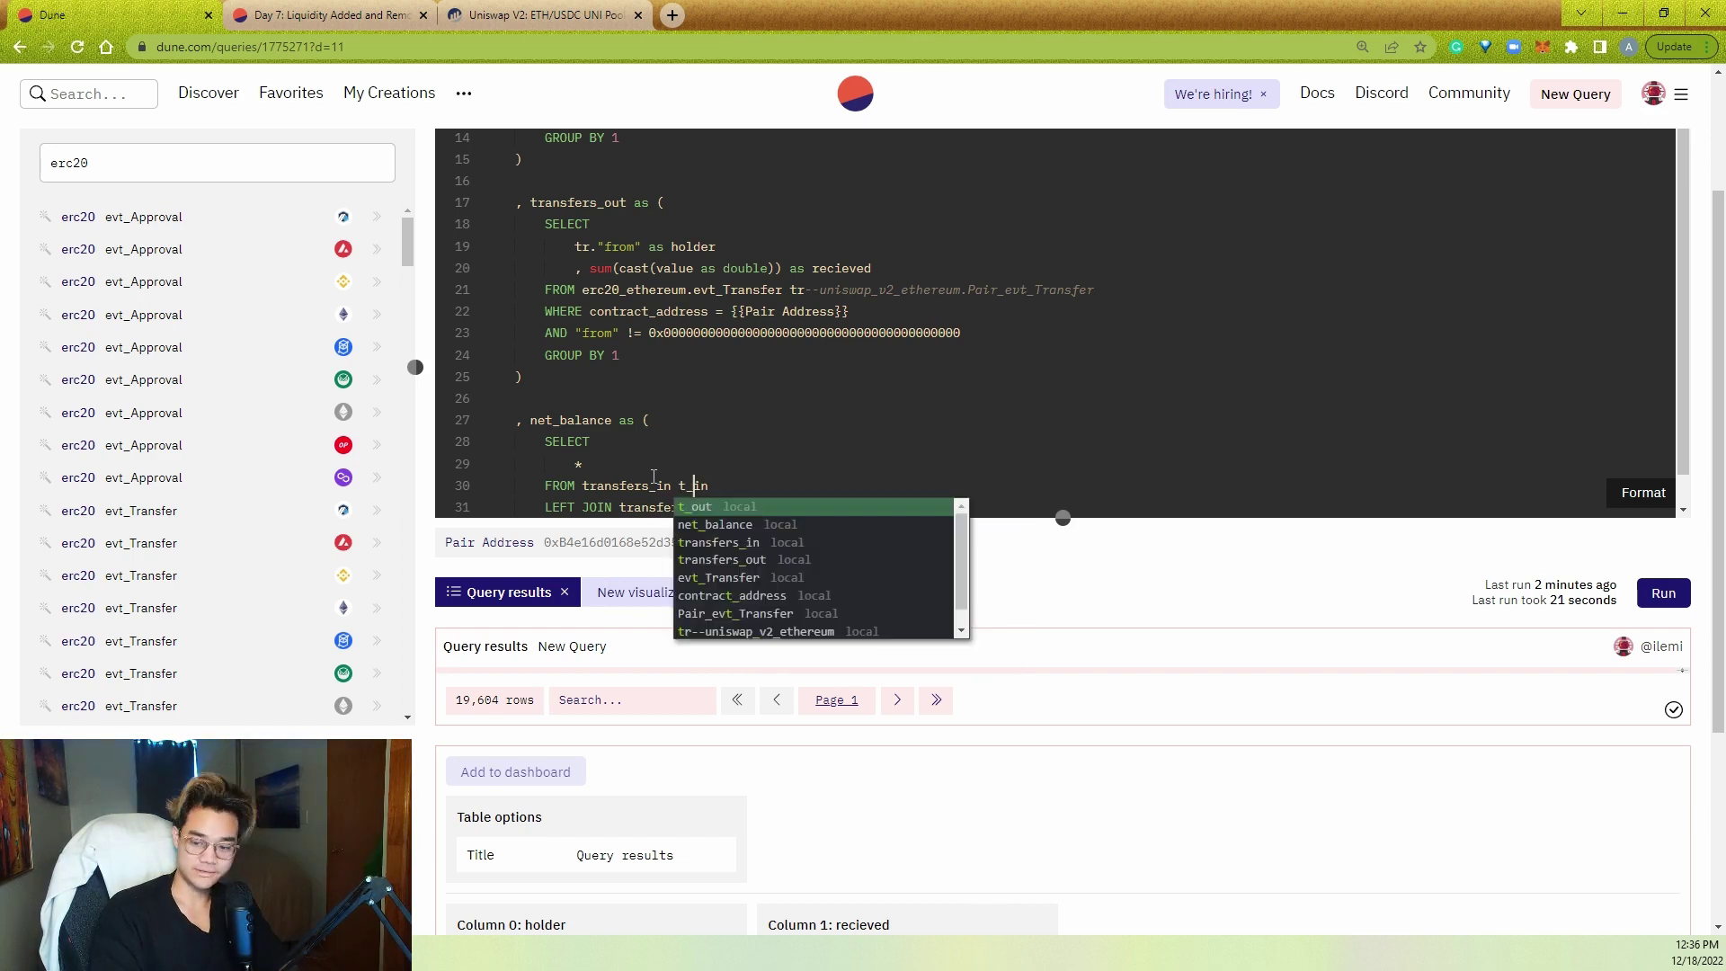
key("Escape")
- Replace the star with t_in.holder and t_in.recieved - t_out.sent as balance
left_click(660, 457)
scroll(660, 457, "down", 1)
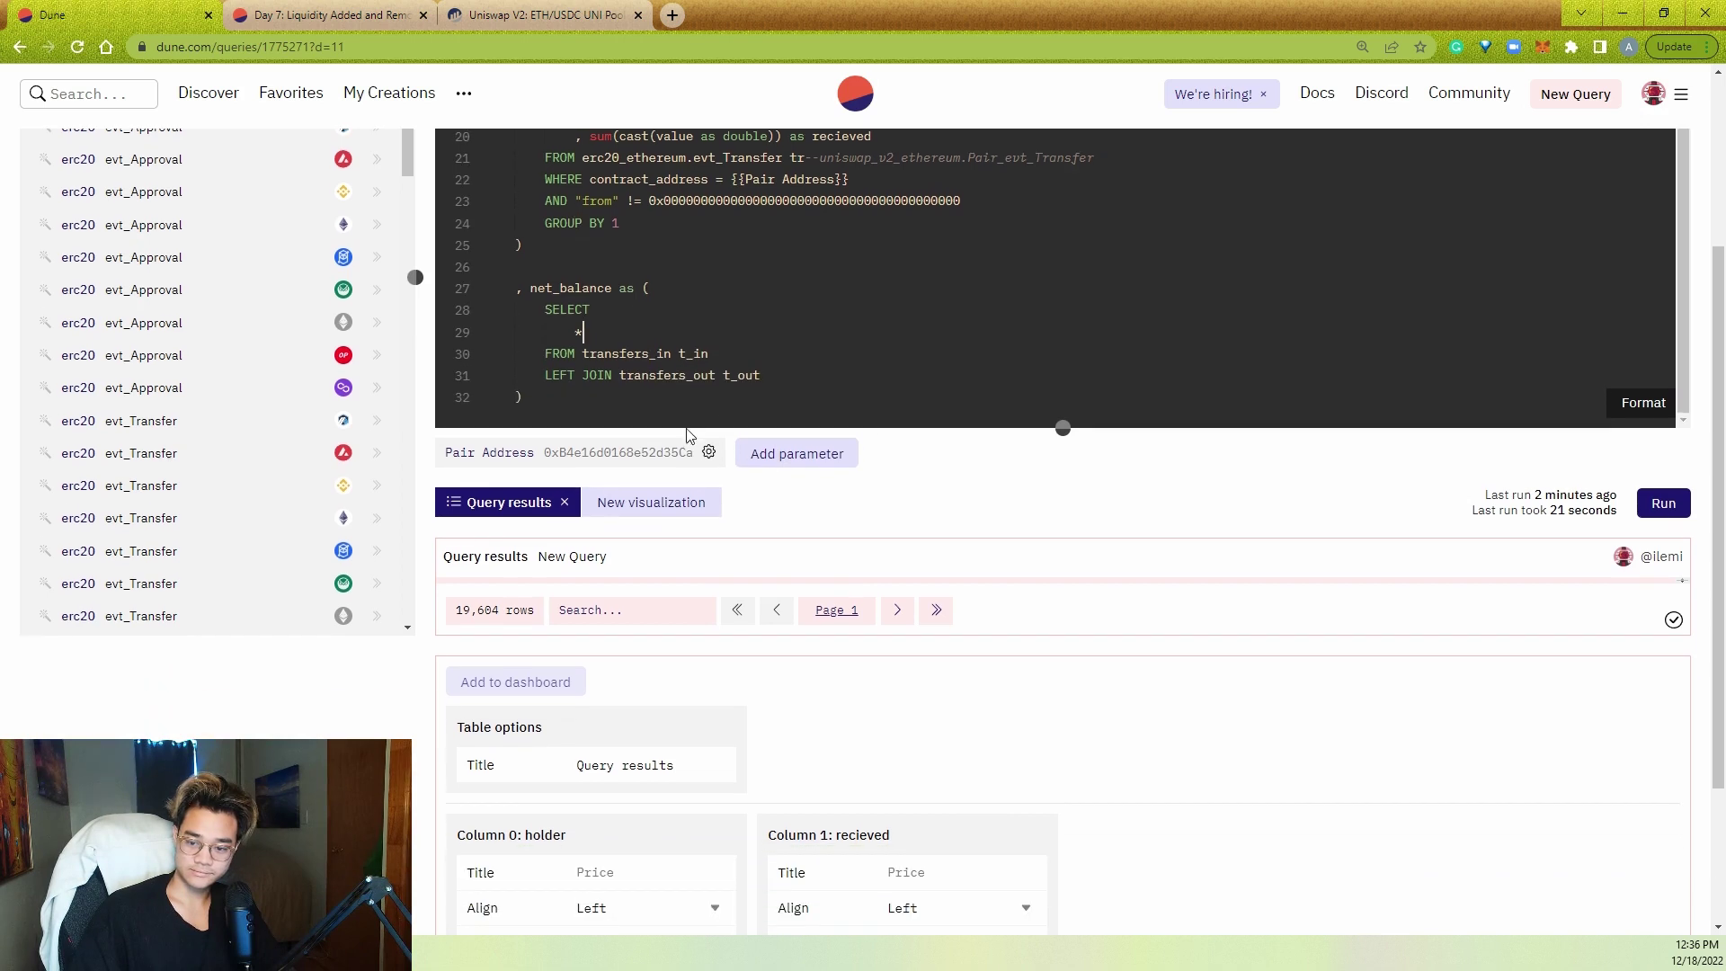
key("BackSpace")
type("t_in.hold")
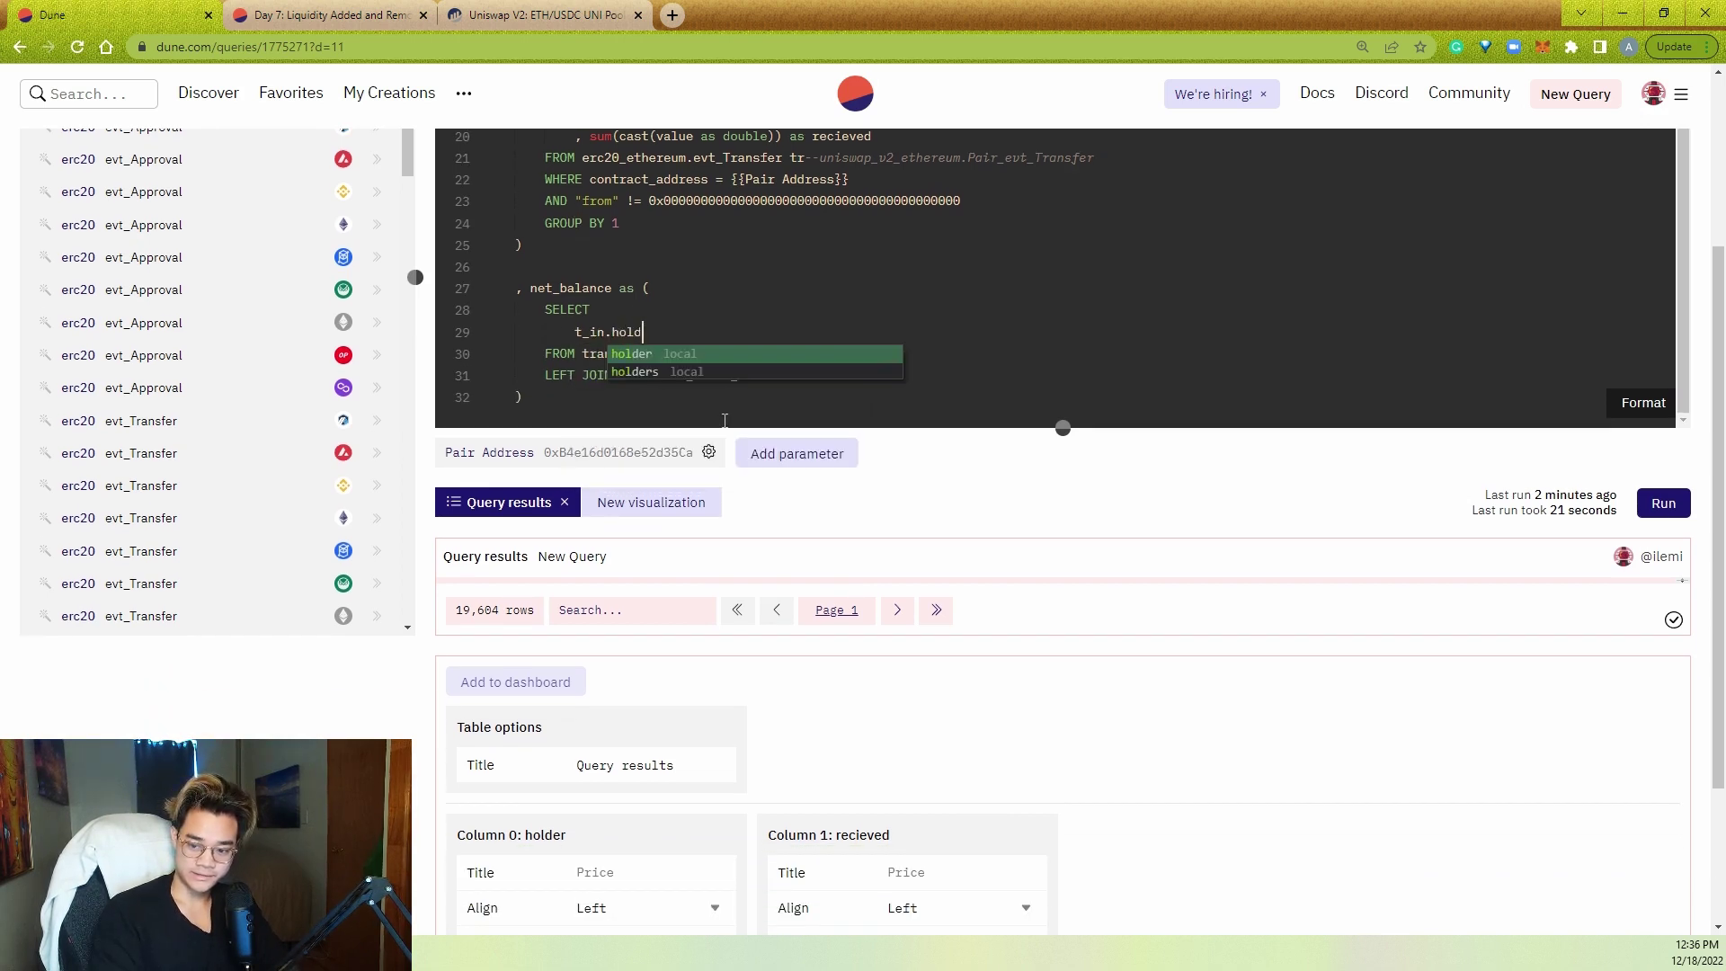
key("Return")
key("Return")
type(", t_in.re")
key("Return")
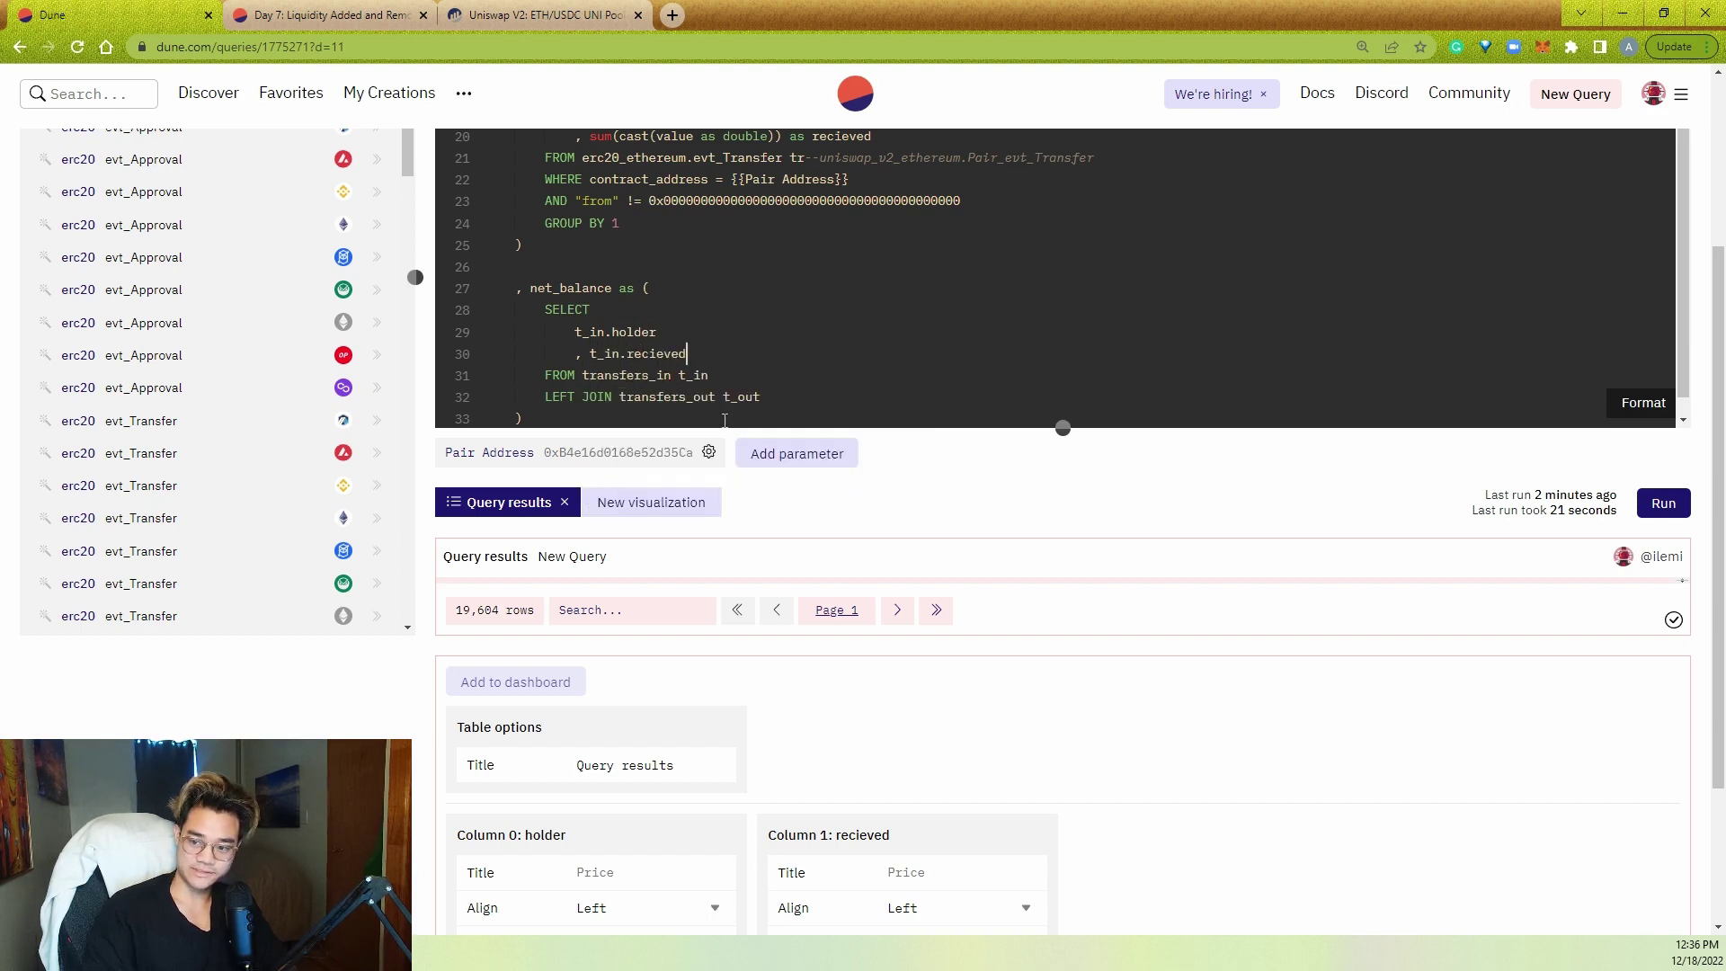
double_click(841, 136)
scroll(881, 249, "up", 2)
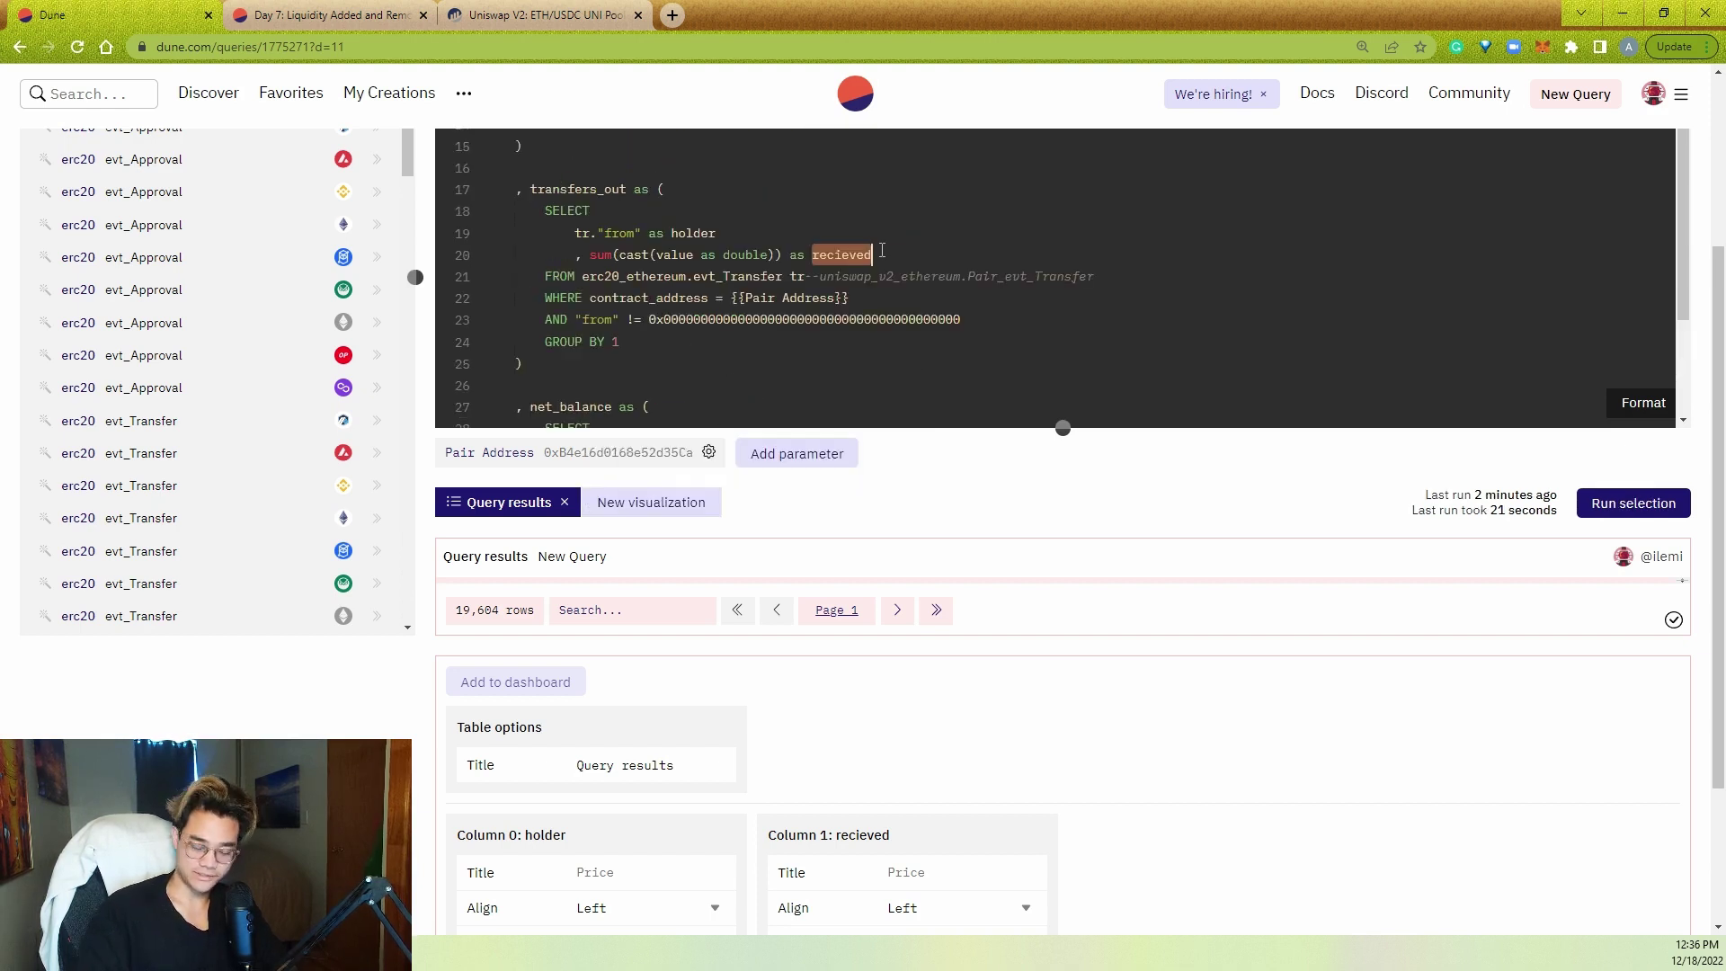
left_click(882, 250)
scroll(811, 280, "down", 2)
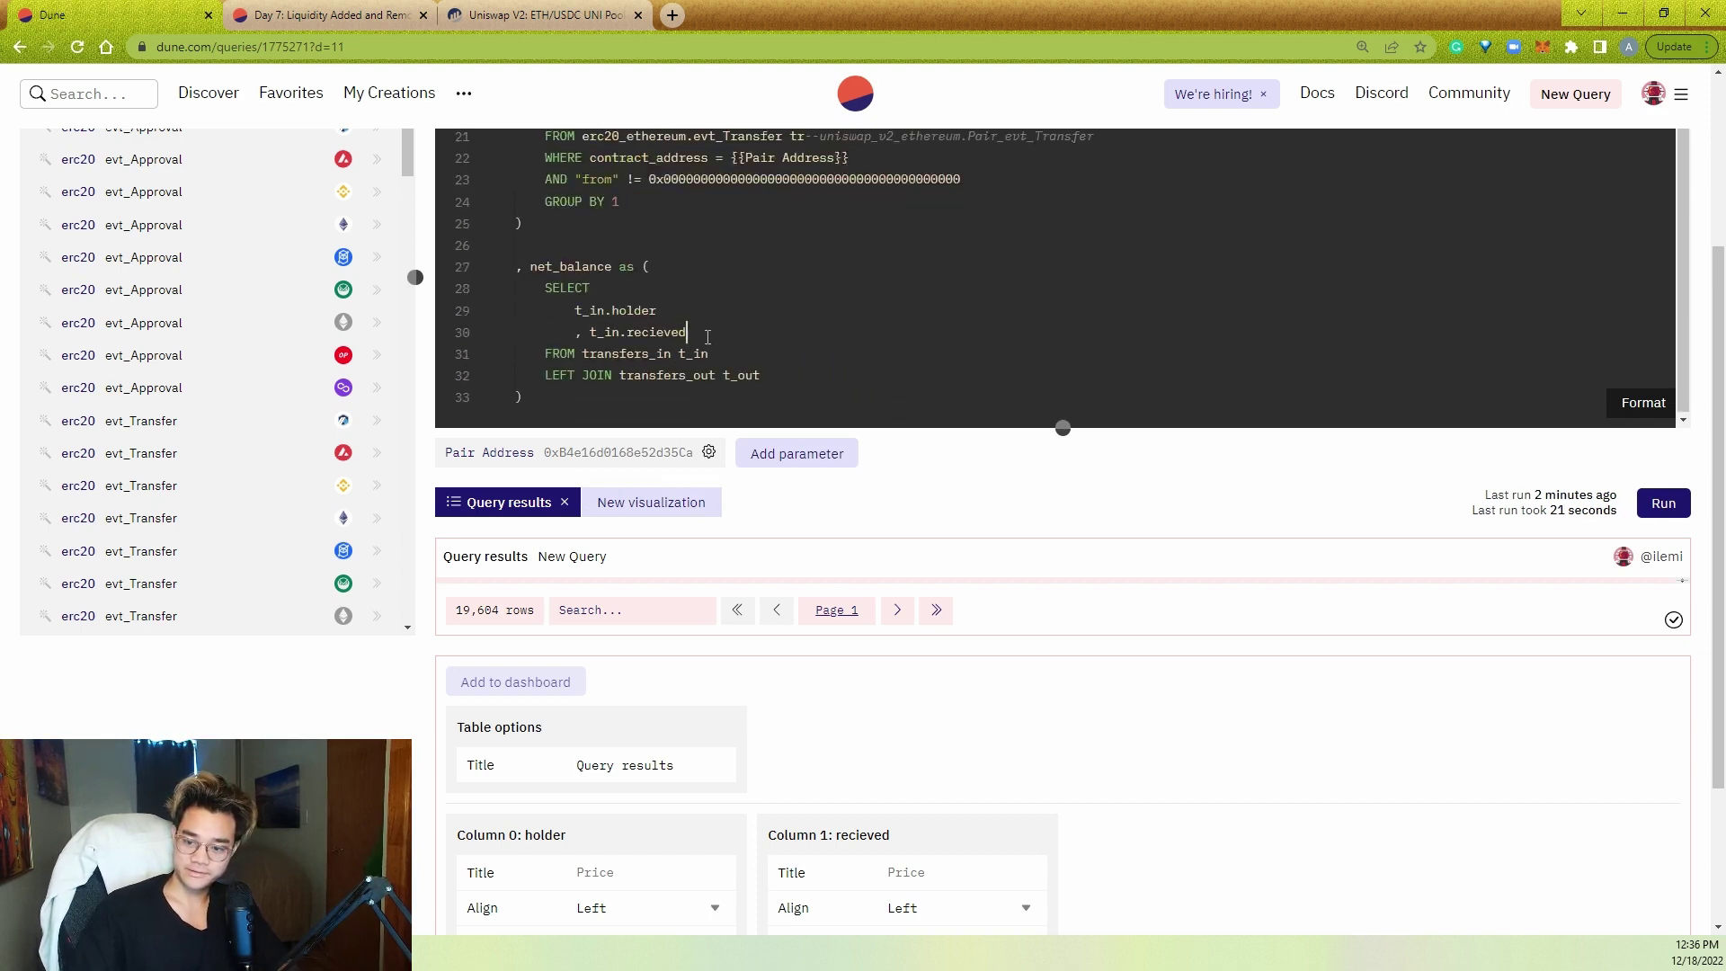
type("- t_out.sent as balance")
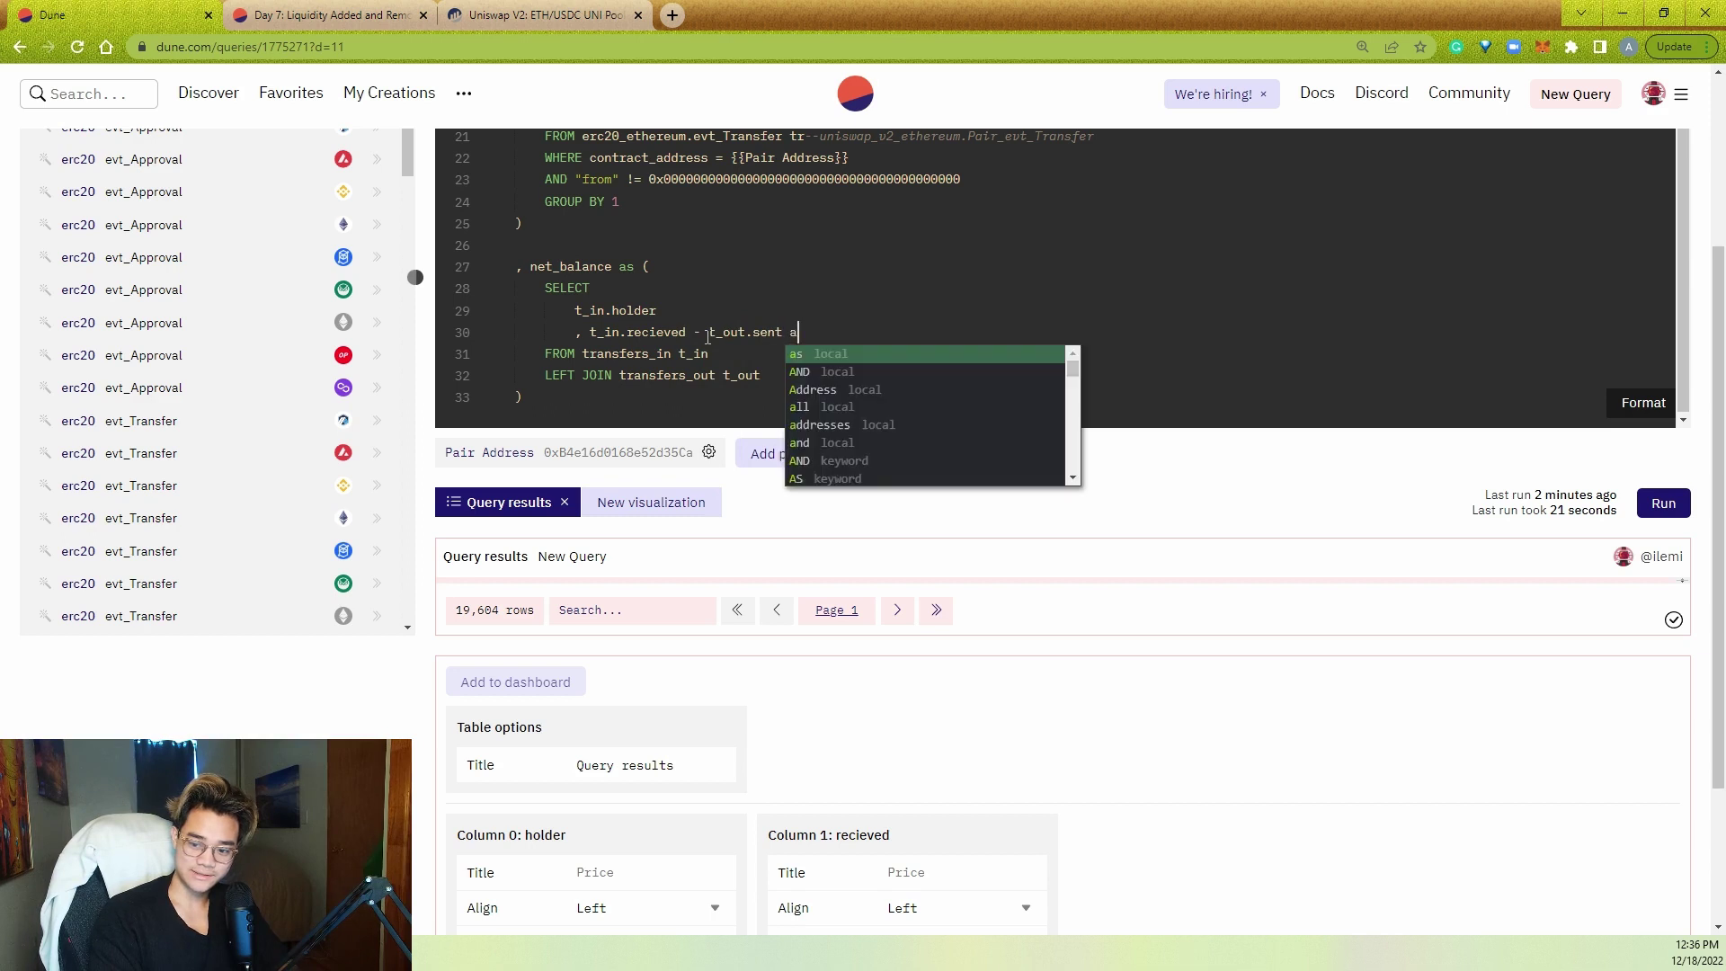
- Wrap the sent amount as COALESCE(t_out.sent, 0) in the balance expression
left_click(709, 332)
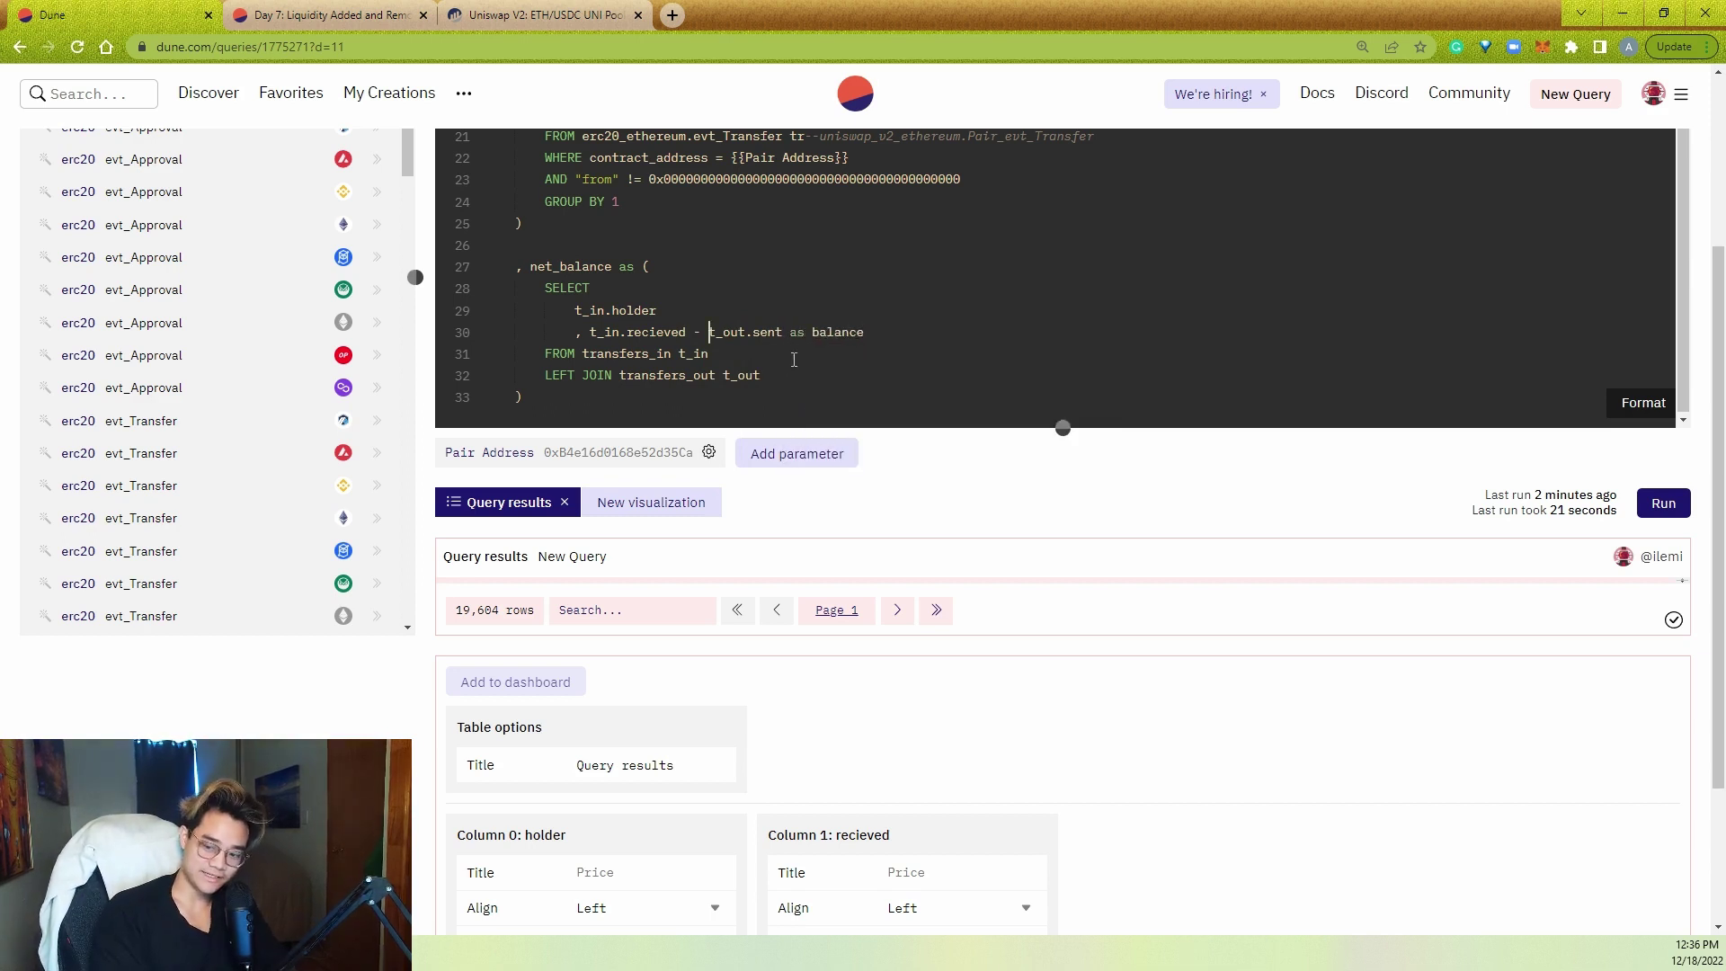
type("COALESCE(t_out.sent")
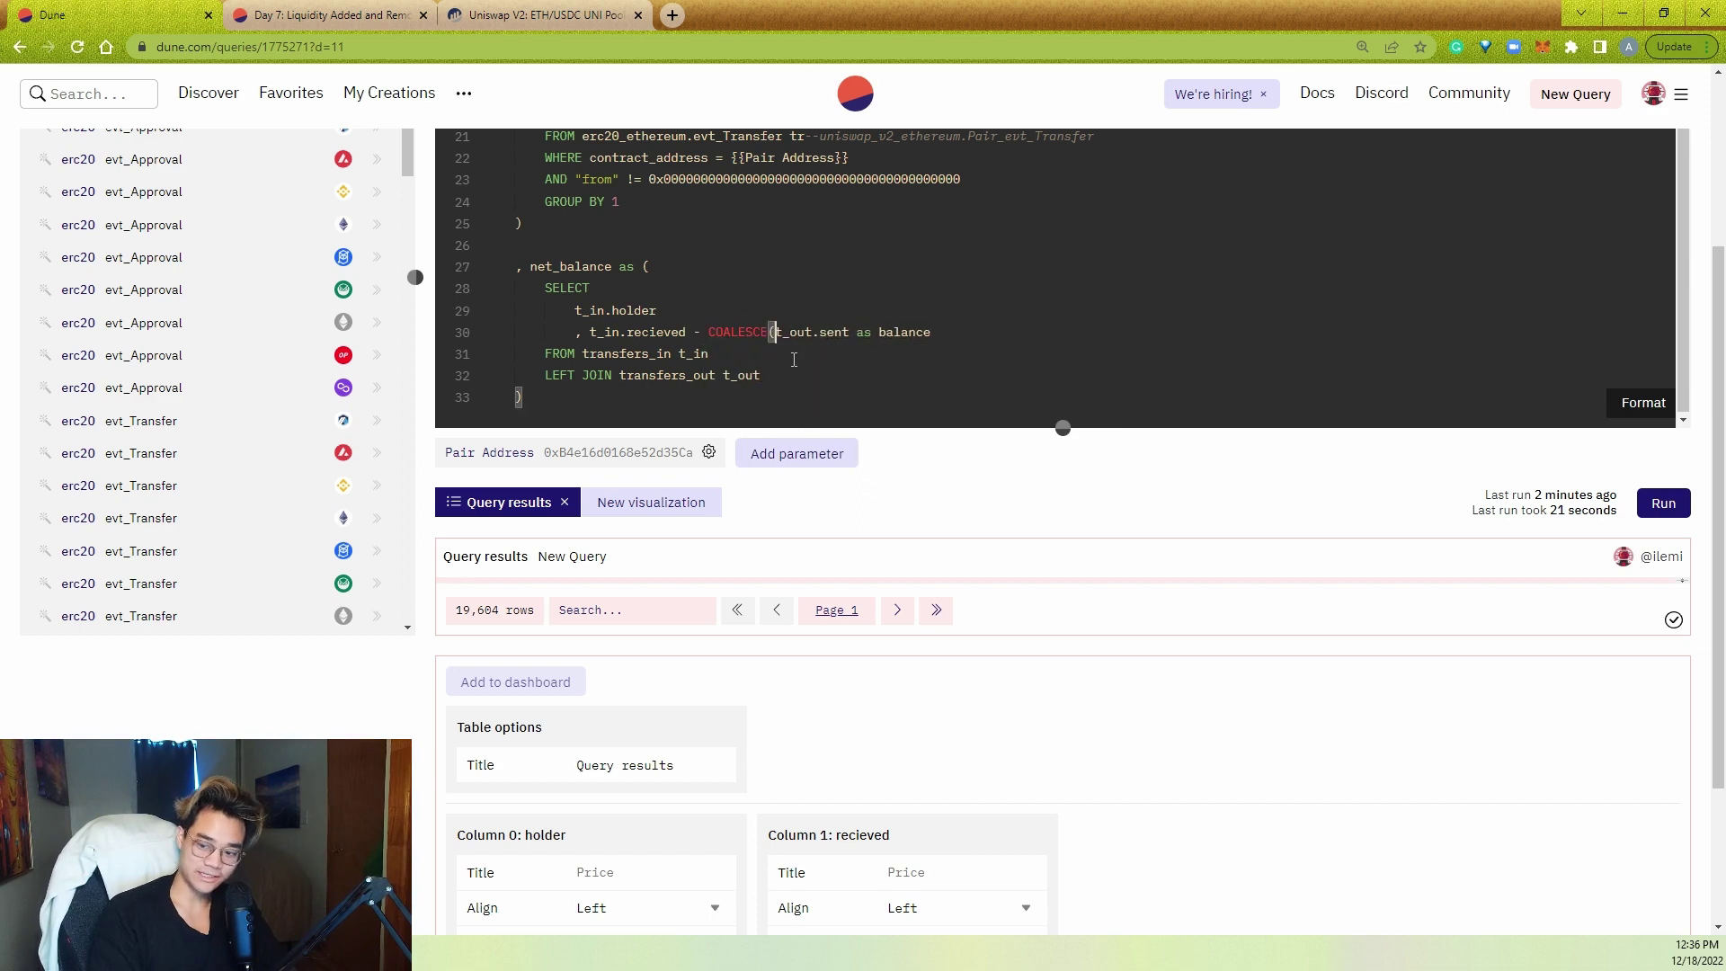
type(", 0)")
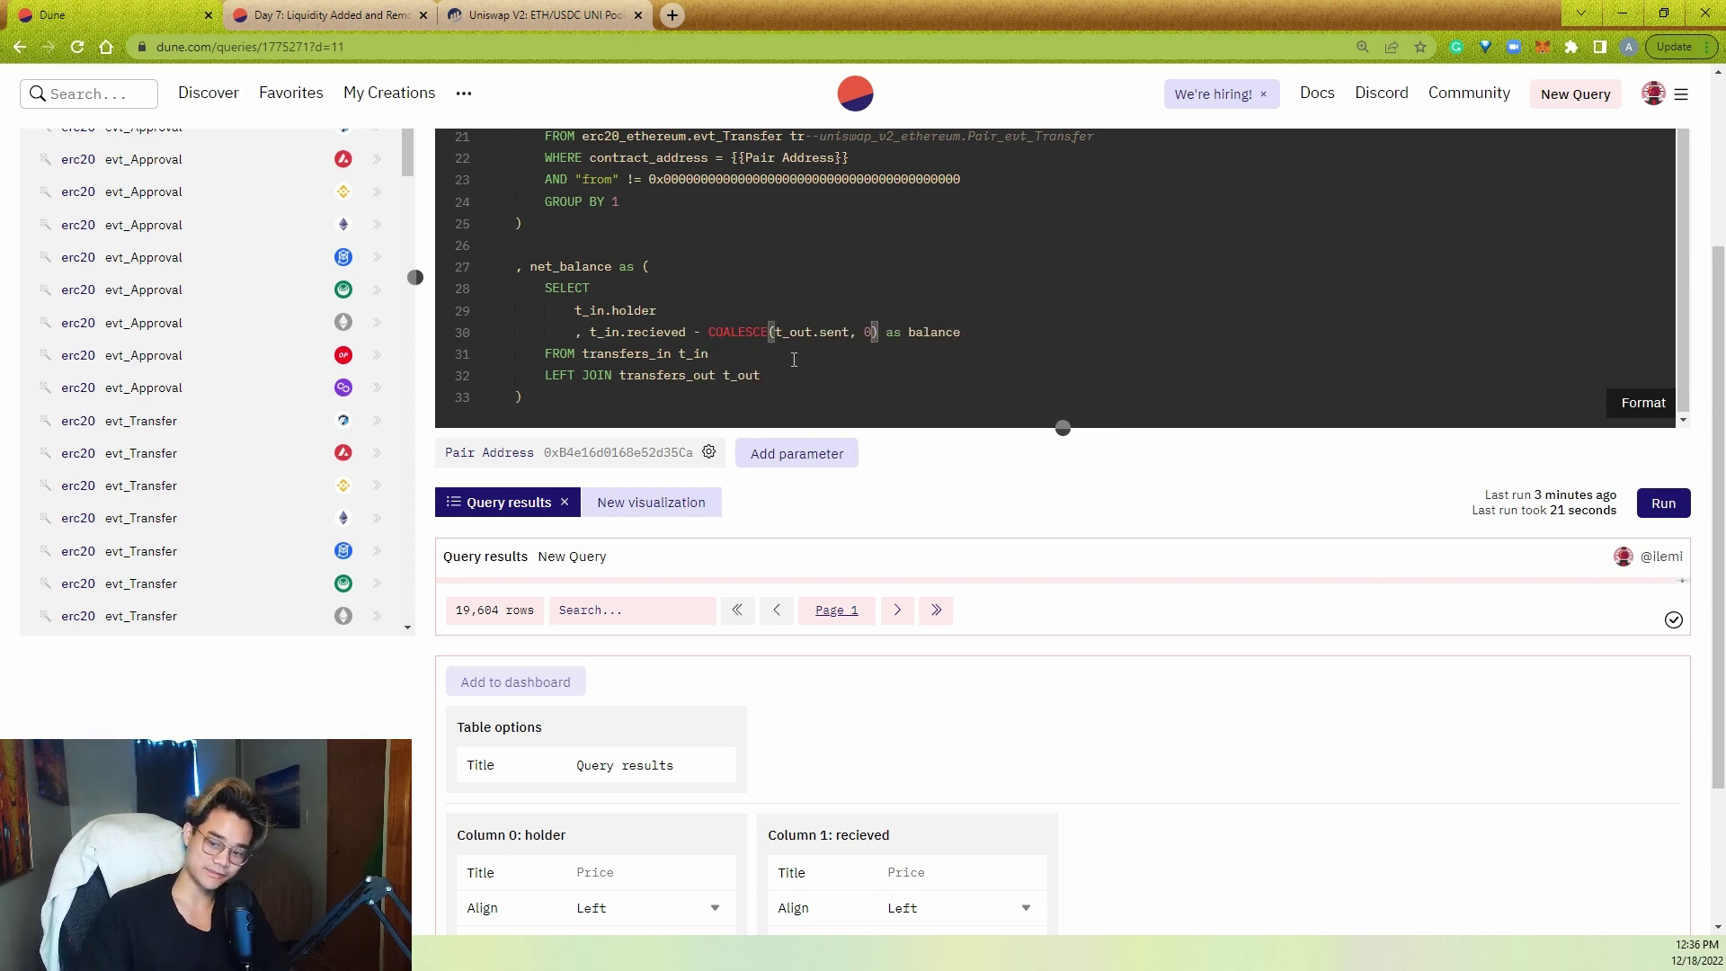
left_click(794, 359)
double_click(656, 331)
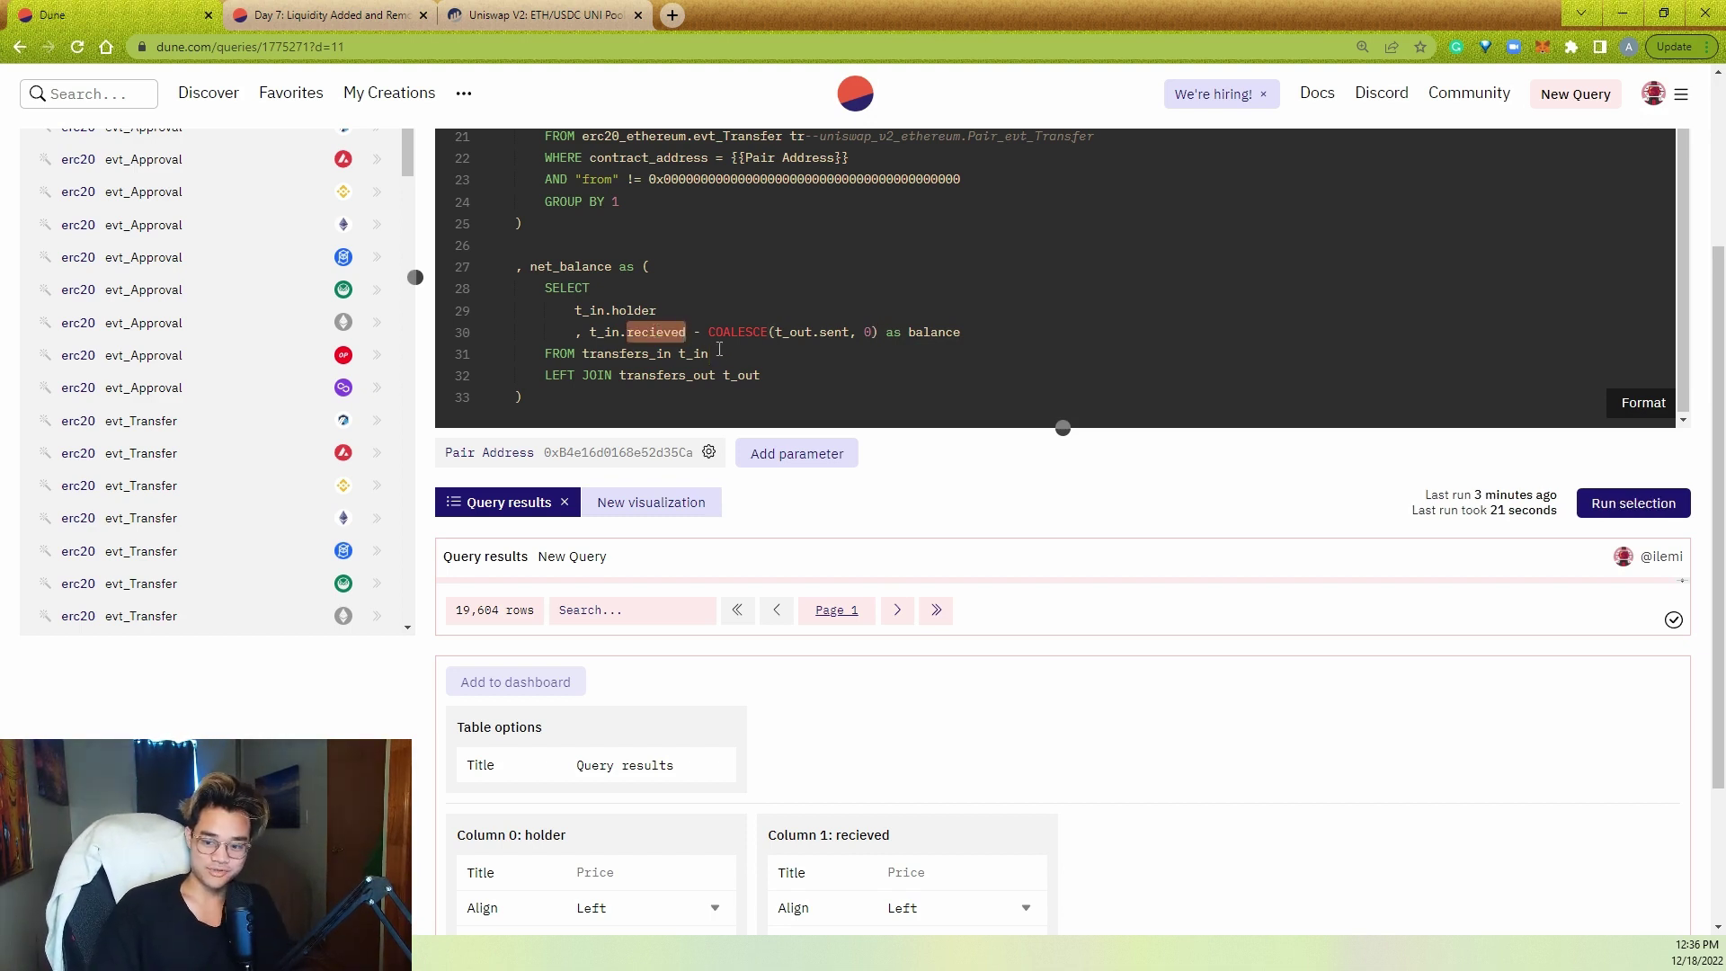
left_click(759, 355)
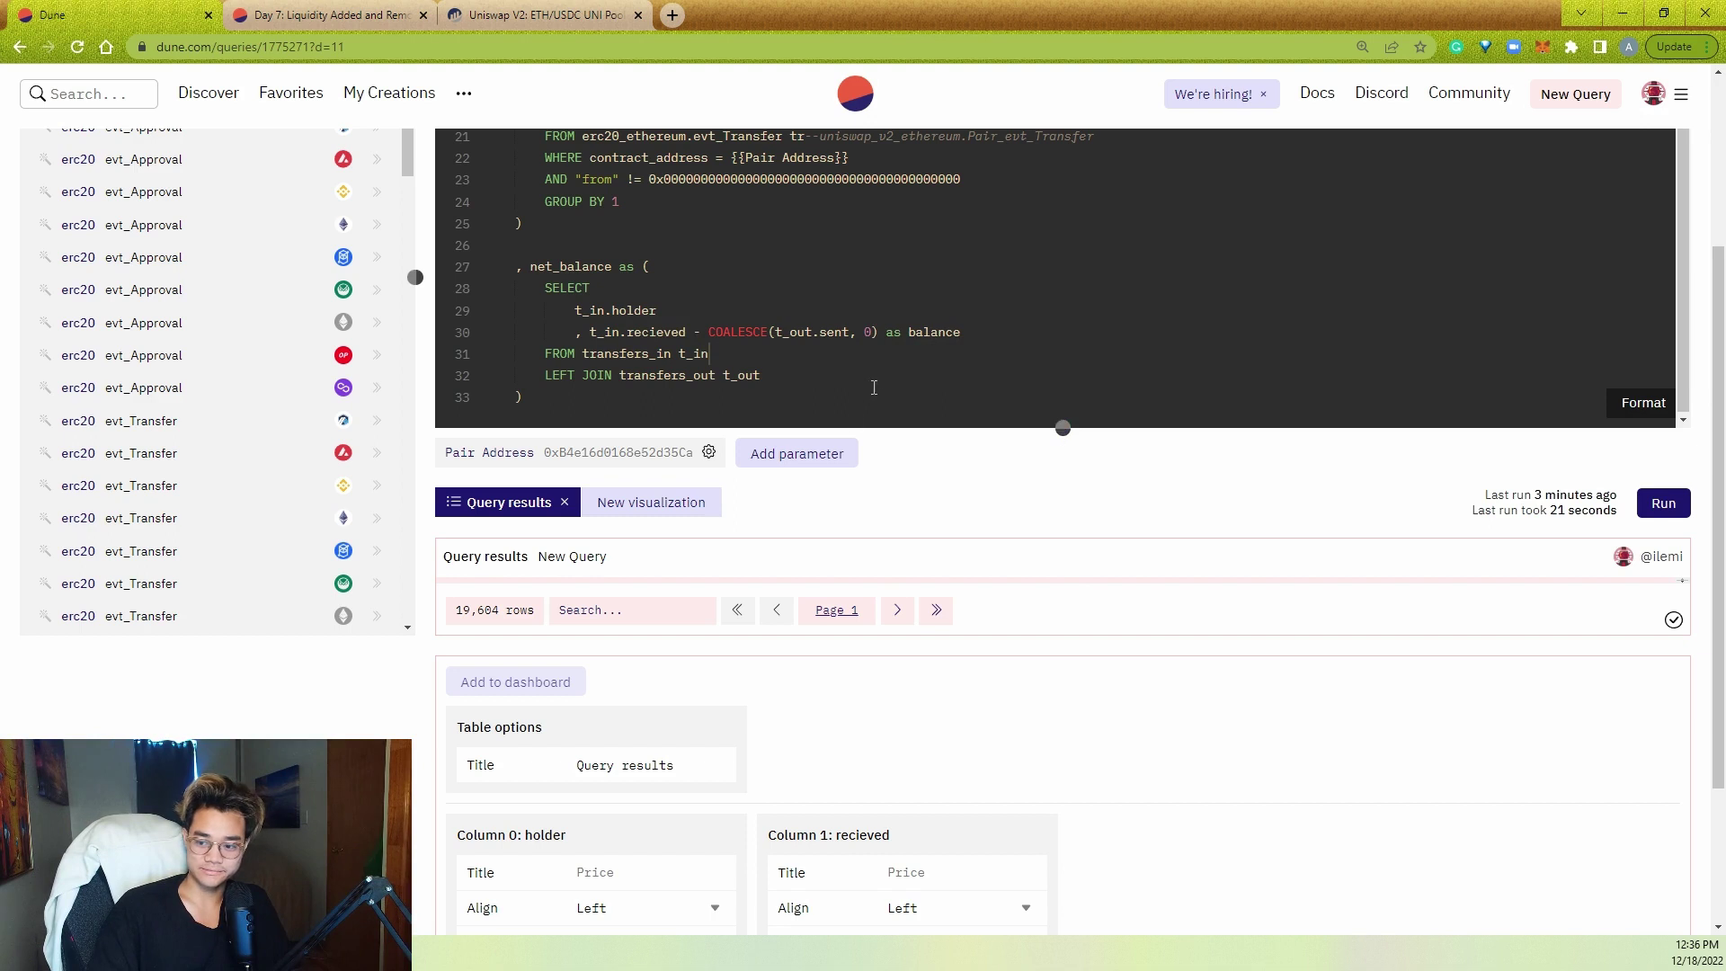
scroll(918, 482, "up", 2)
scroll(948, 486, "up", 3)
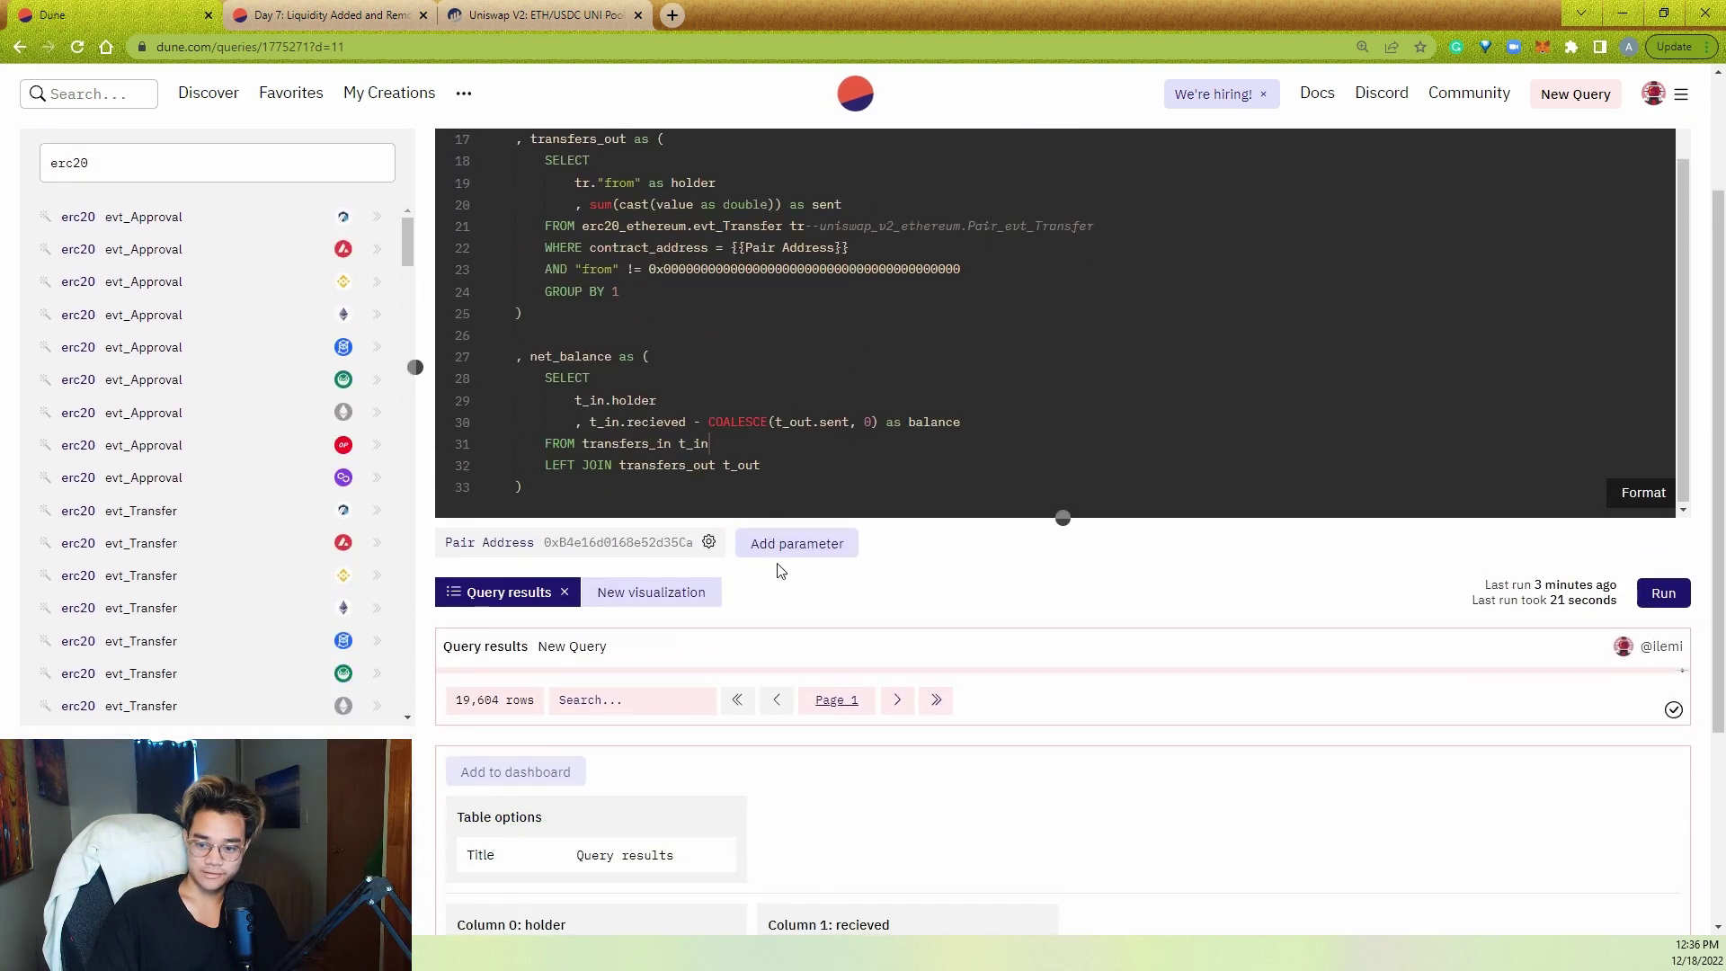
key("Down")
scroll(859, 486, "down", 1)
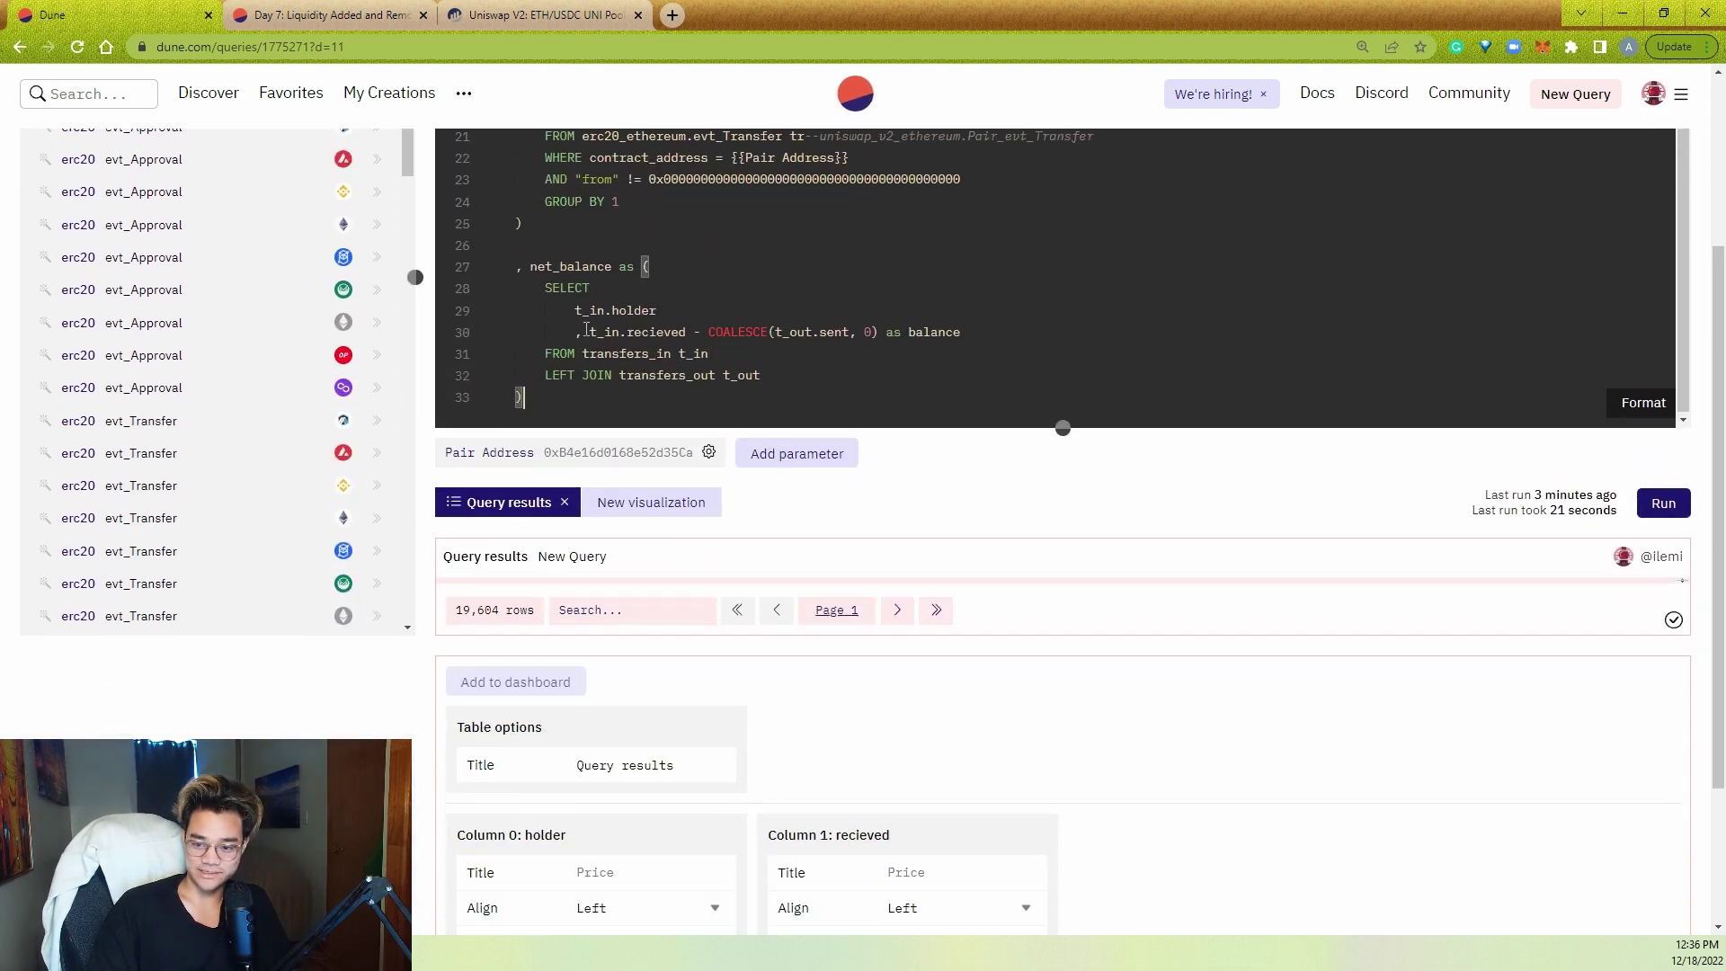
scroll(741, 360, "up", 3)
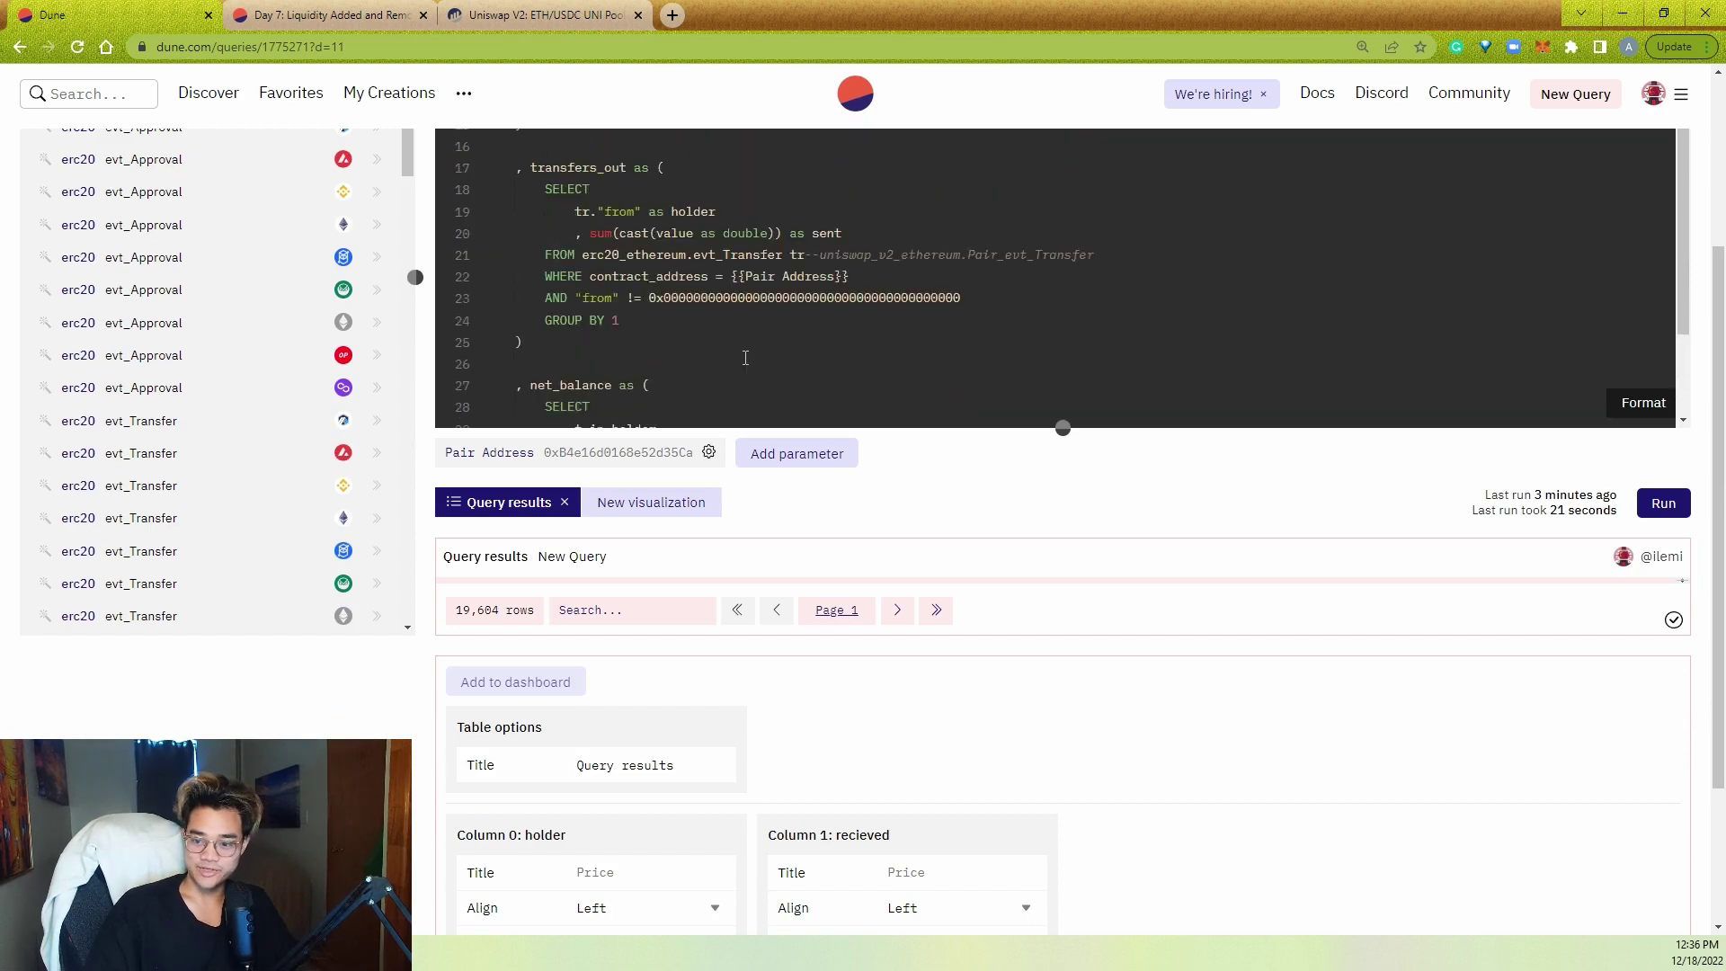
scroll(778, 360, "down", 3)
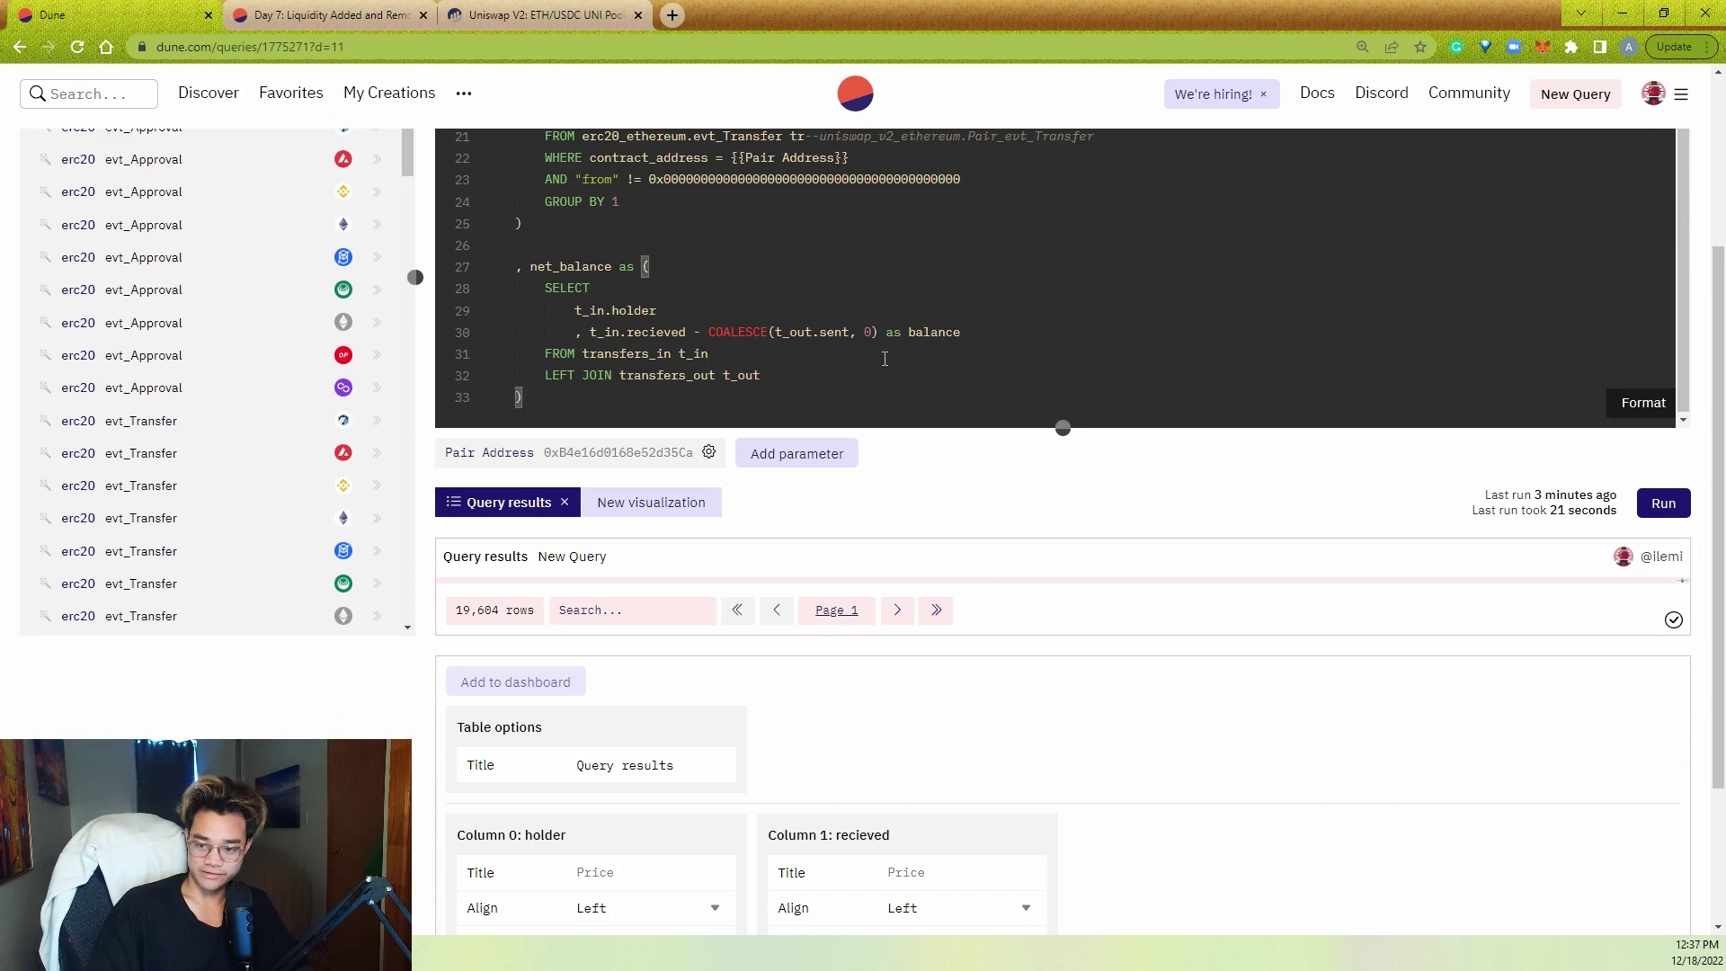
scroll(960, 508, "up", 3)
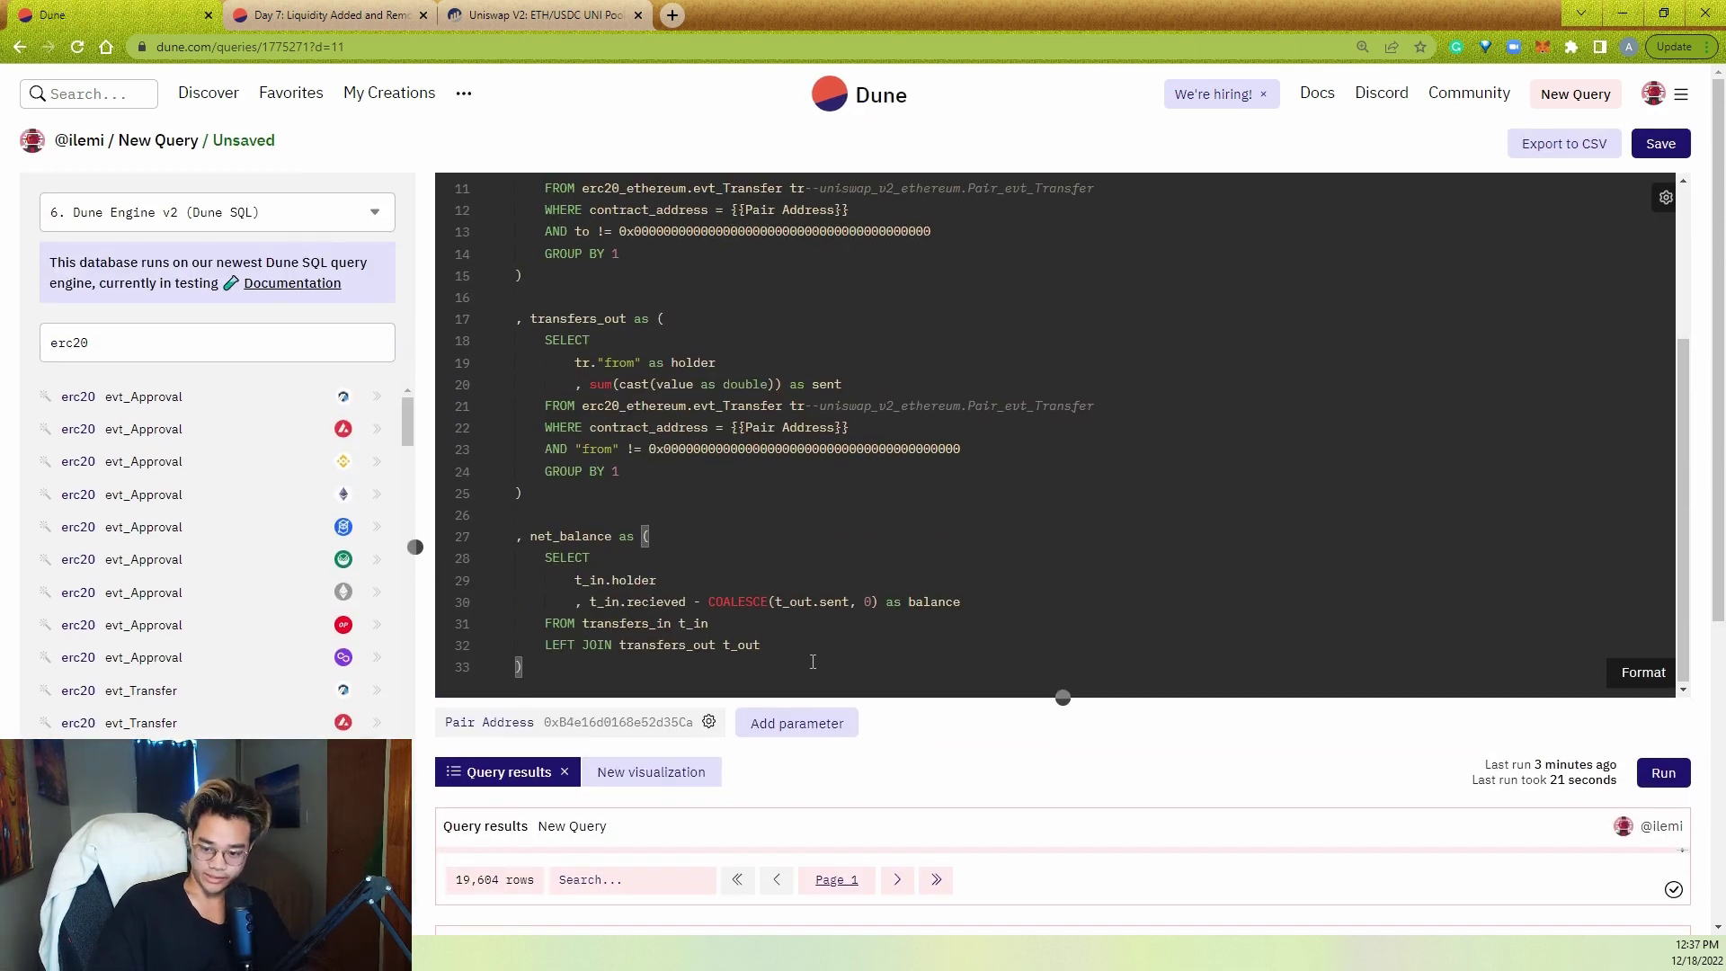
- Delete the stray unfinished second LEFT JOIN line
left_click(866, 654)
key("Return")
type("LEFT JOIN")
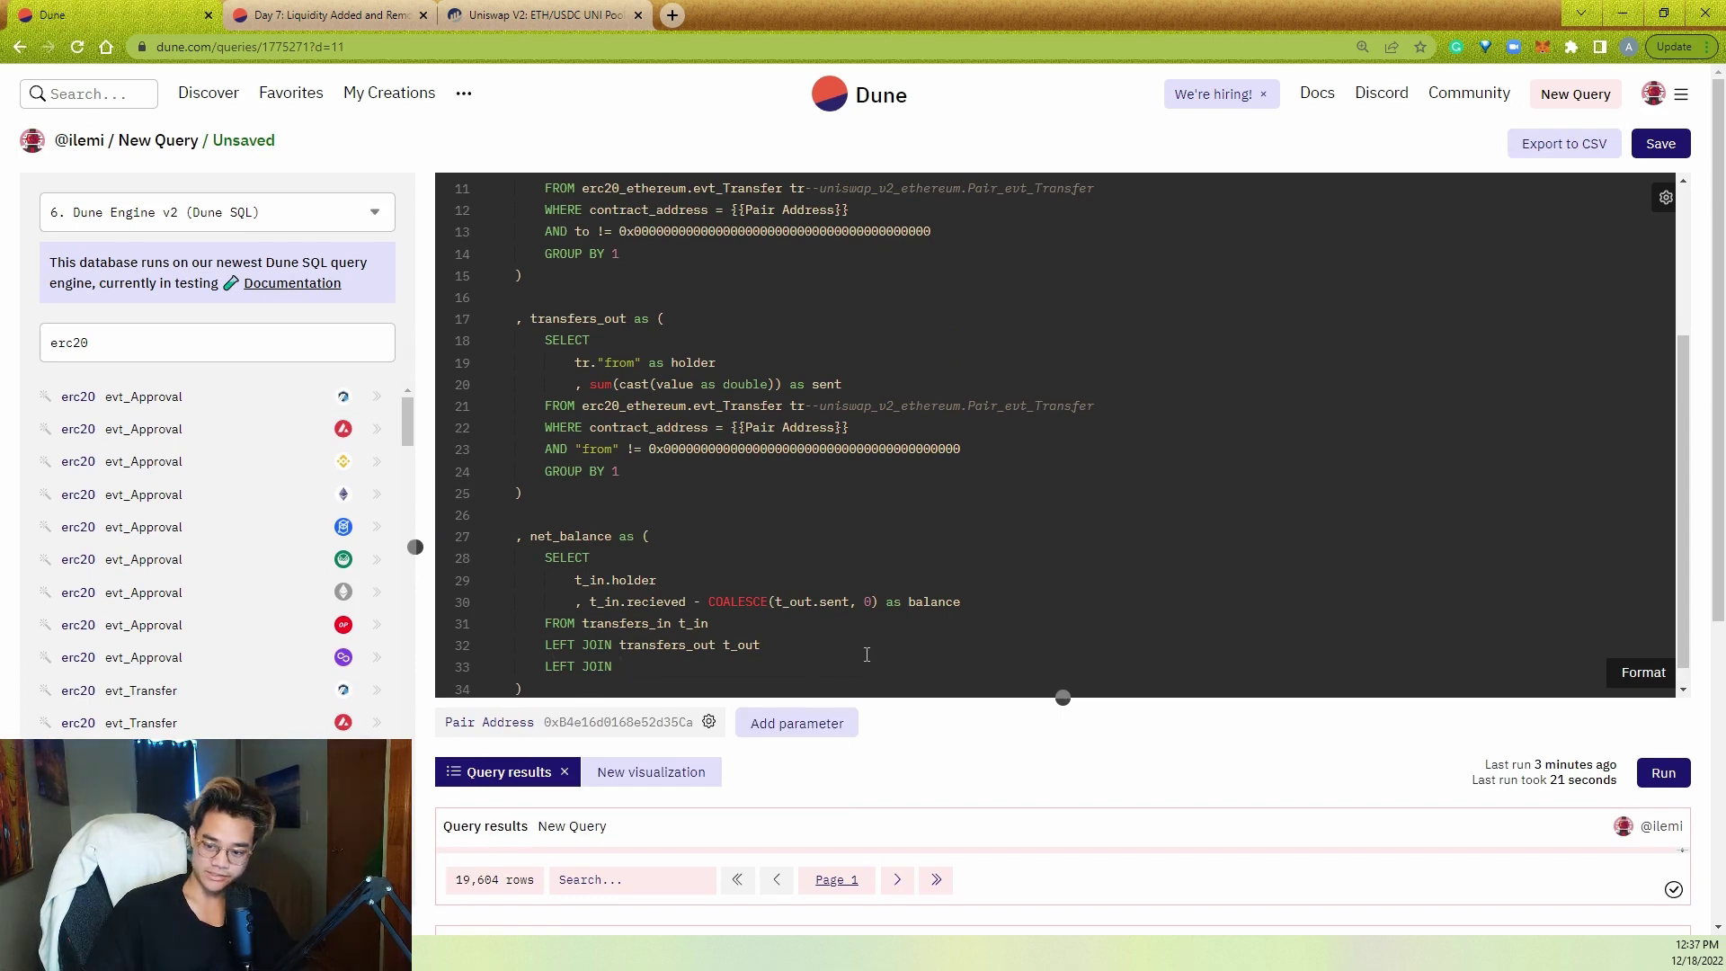
double_click(864, 655)
triple_click(828, 667)
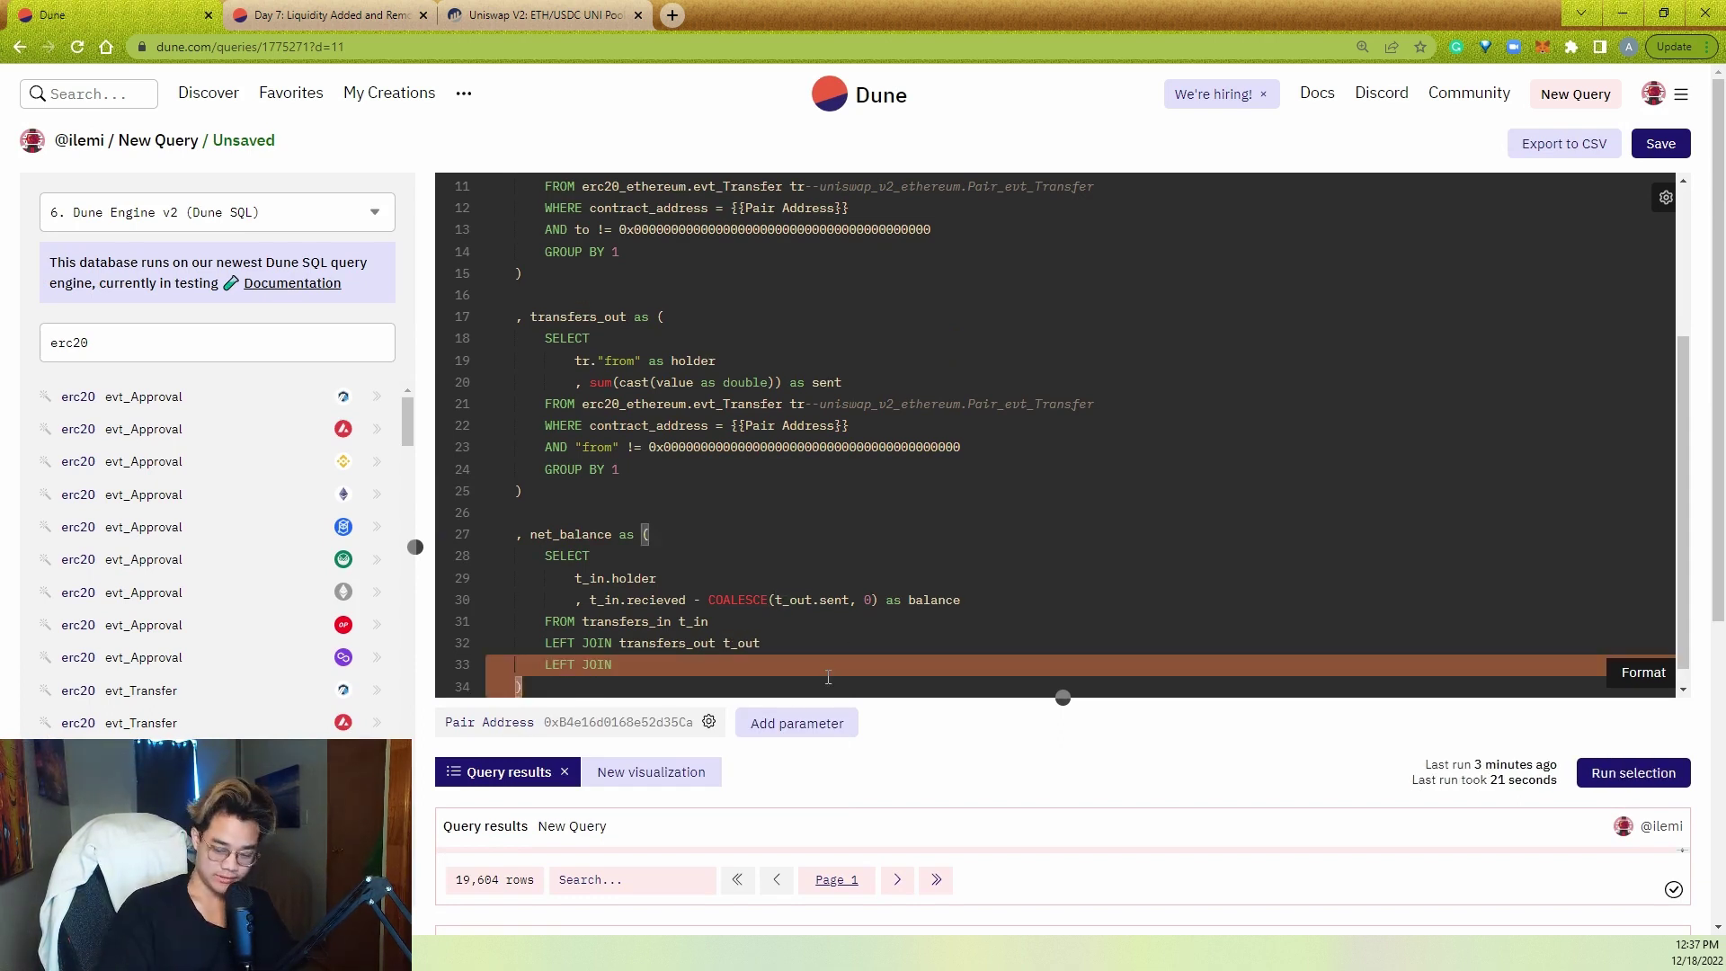
left_click(828, 677)
triple_click(651, 662)
key("BackSpace")
left_click(828, 637)
scroll(823, 620, "up", 3)
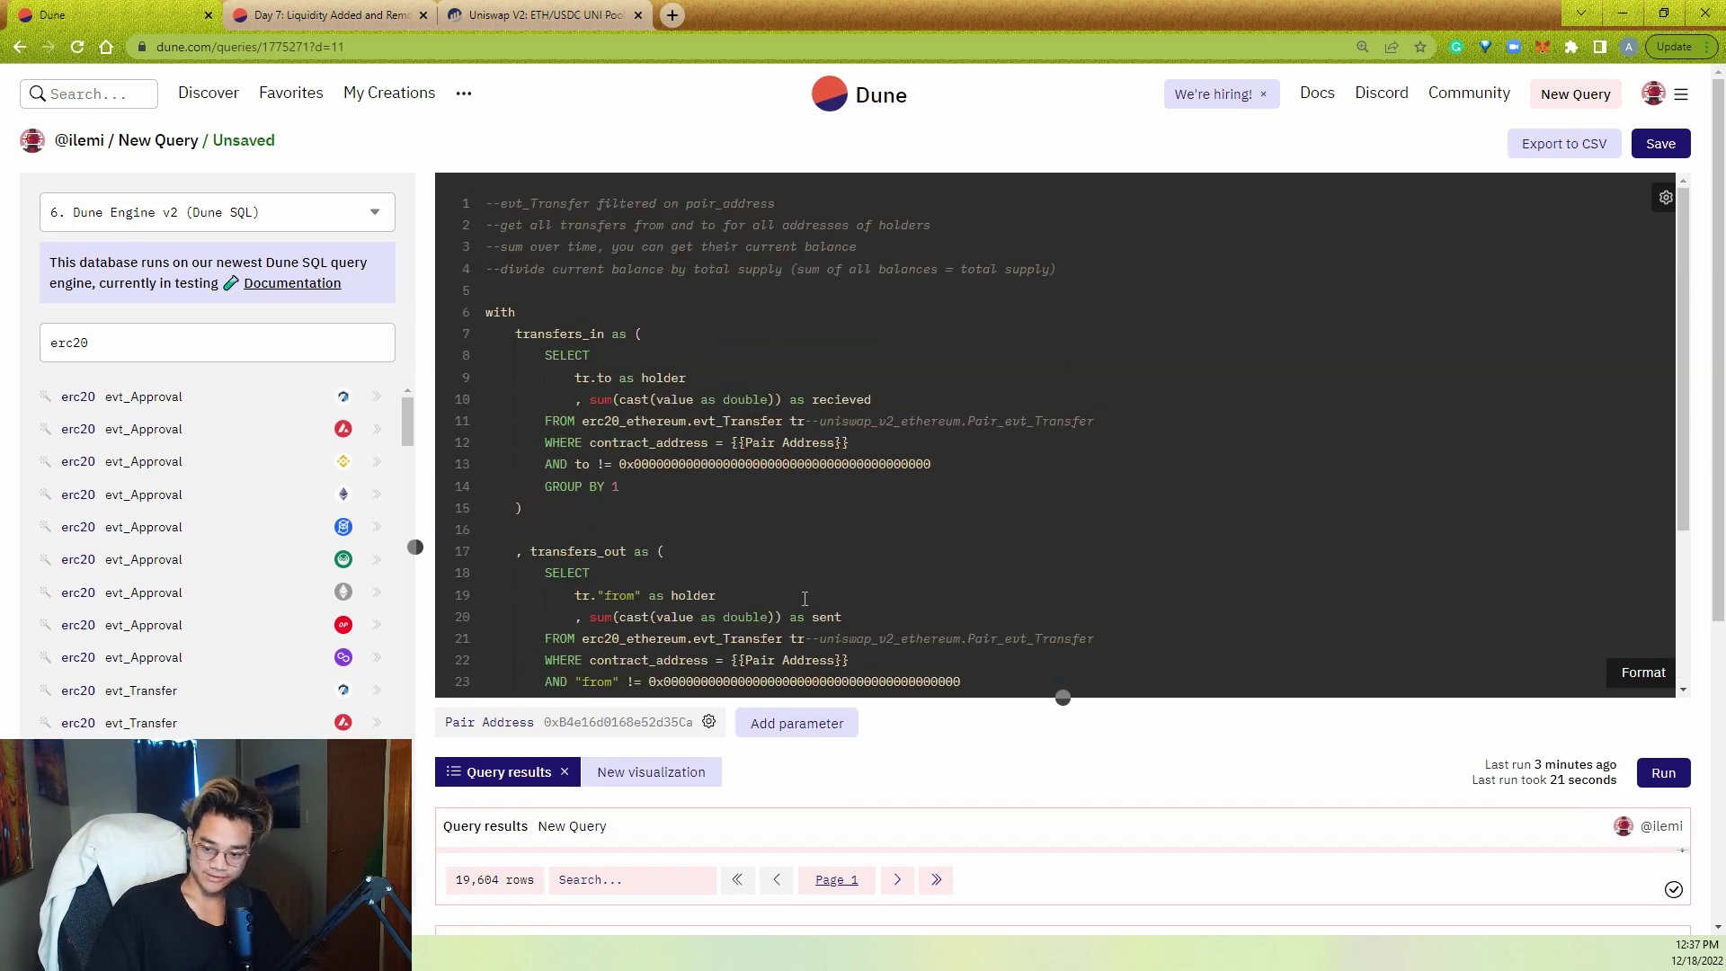
- Check the brackets in the incoming sum, then bring up the Etherscan pool contract page
left_click(779, 401)
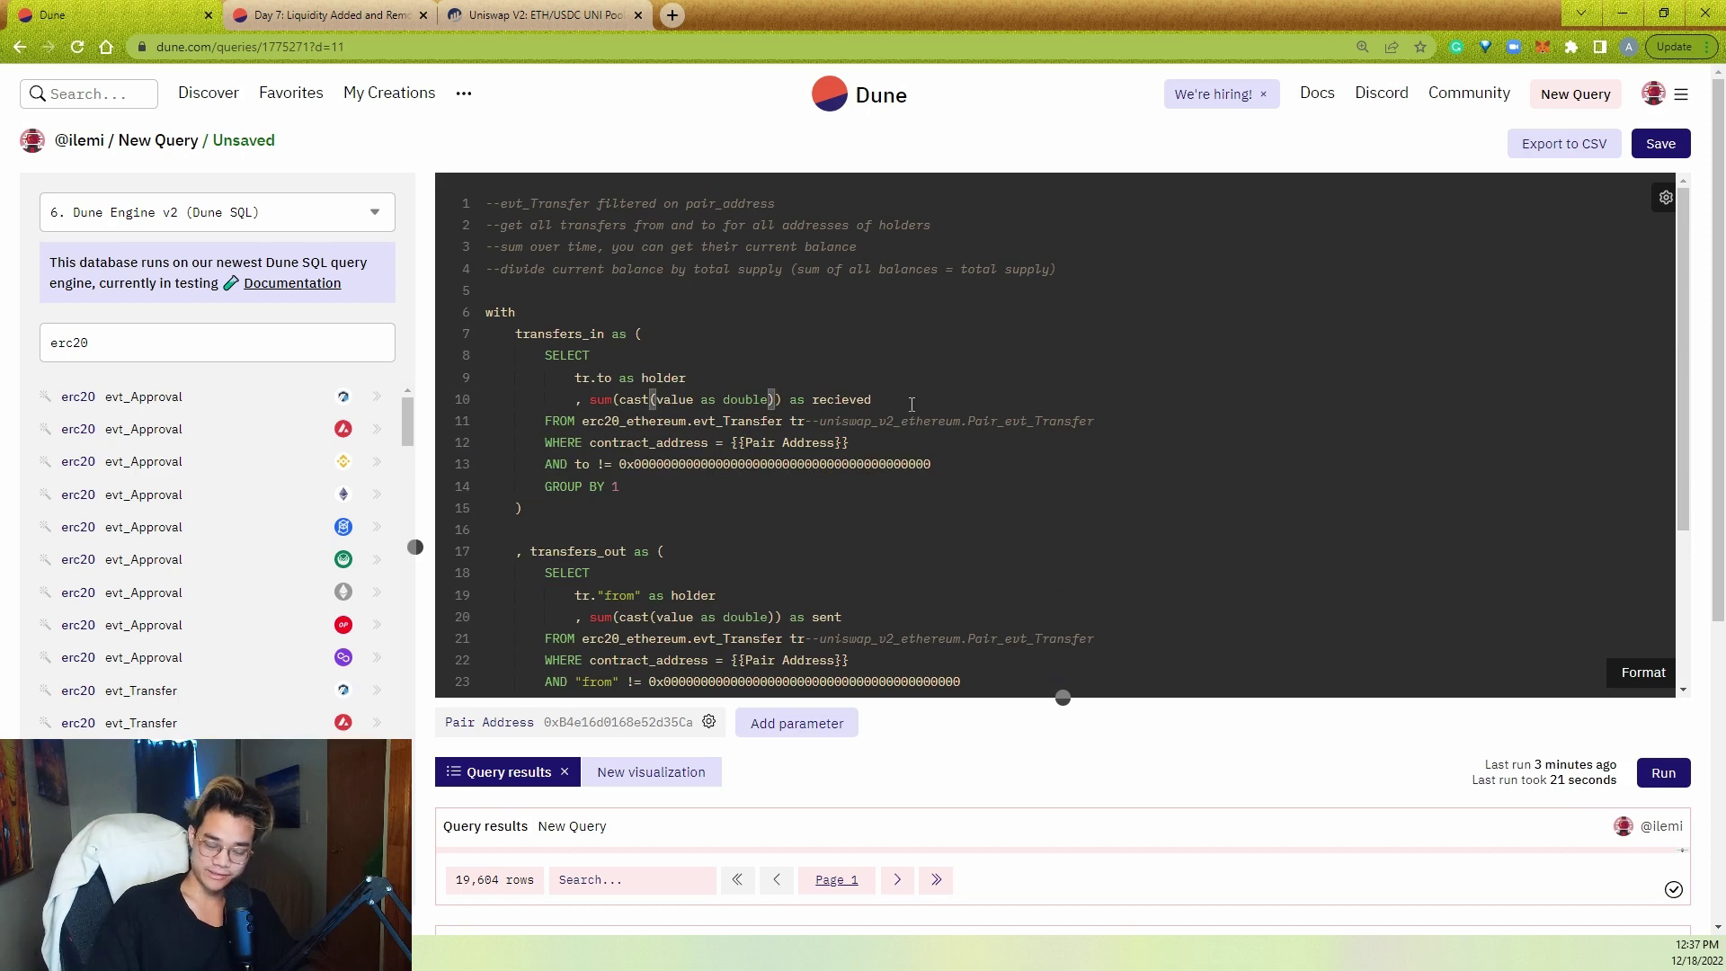
left_click(544, 14)
scroll(497, 422, "up", 1)
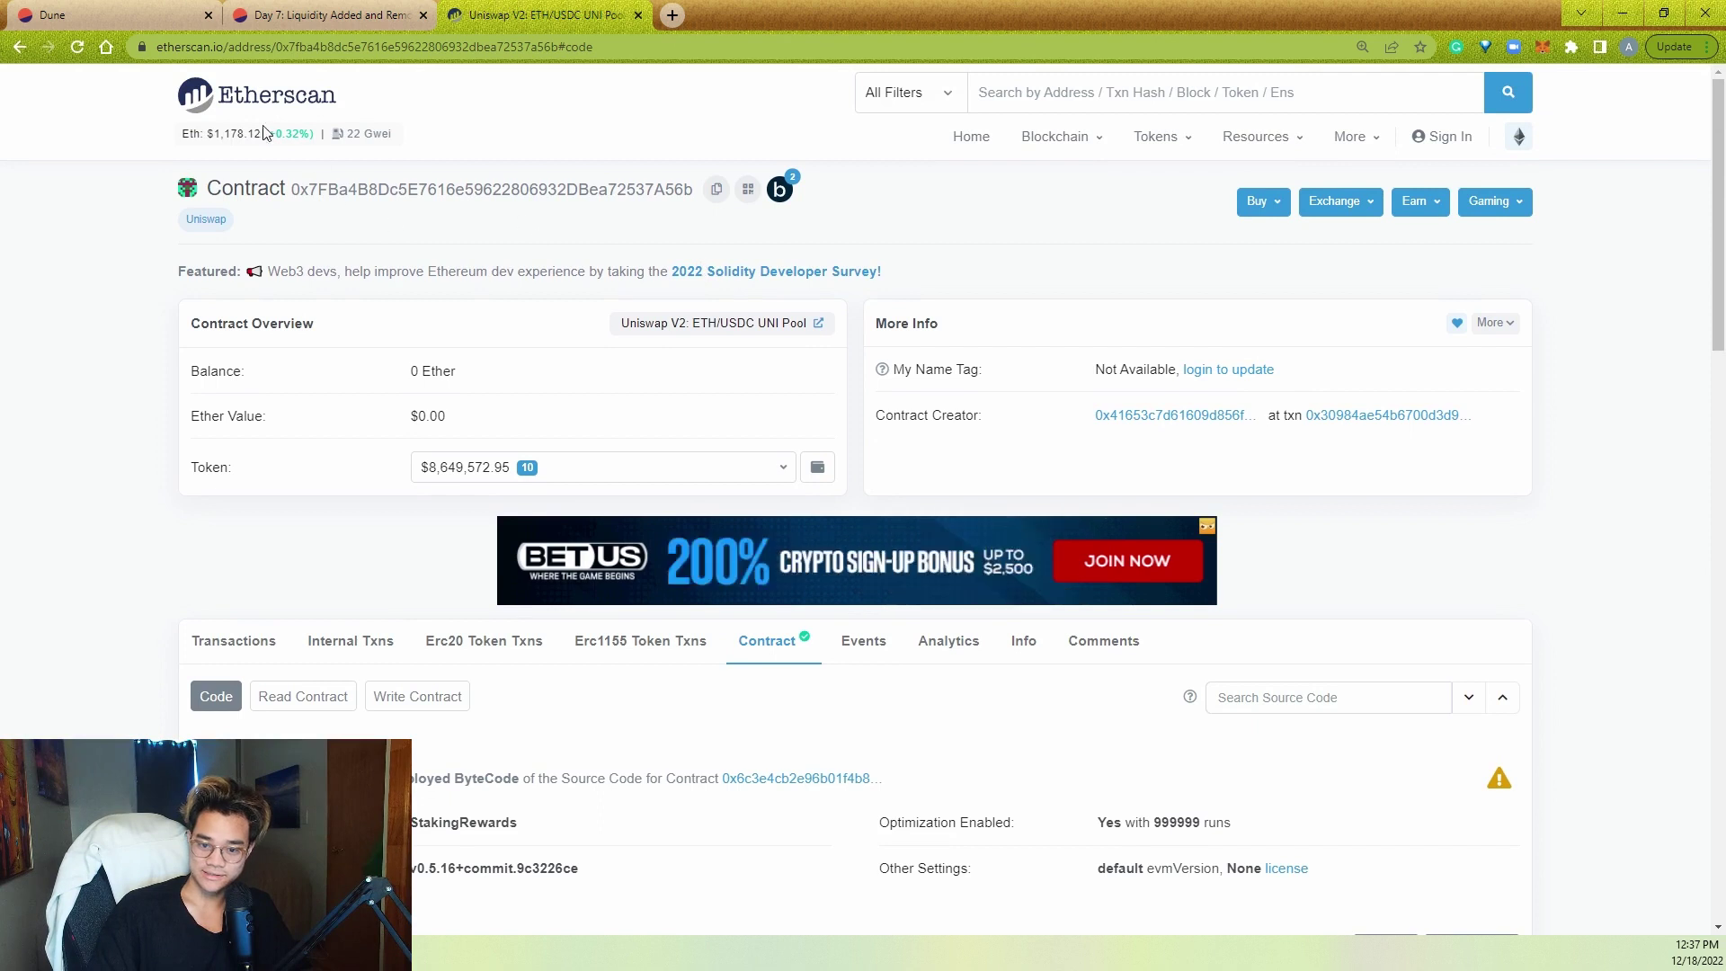
- Go back to the transaction's logs and open the Uniswap V2 (UNI-V2) LP token page from log 191, noting its 18 decimals
left_click(18, 47)
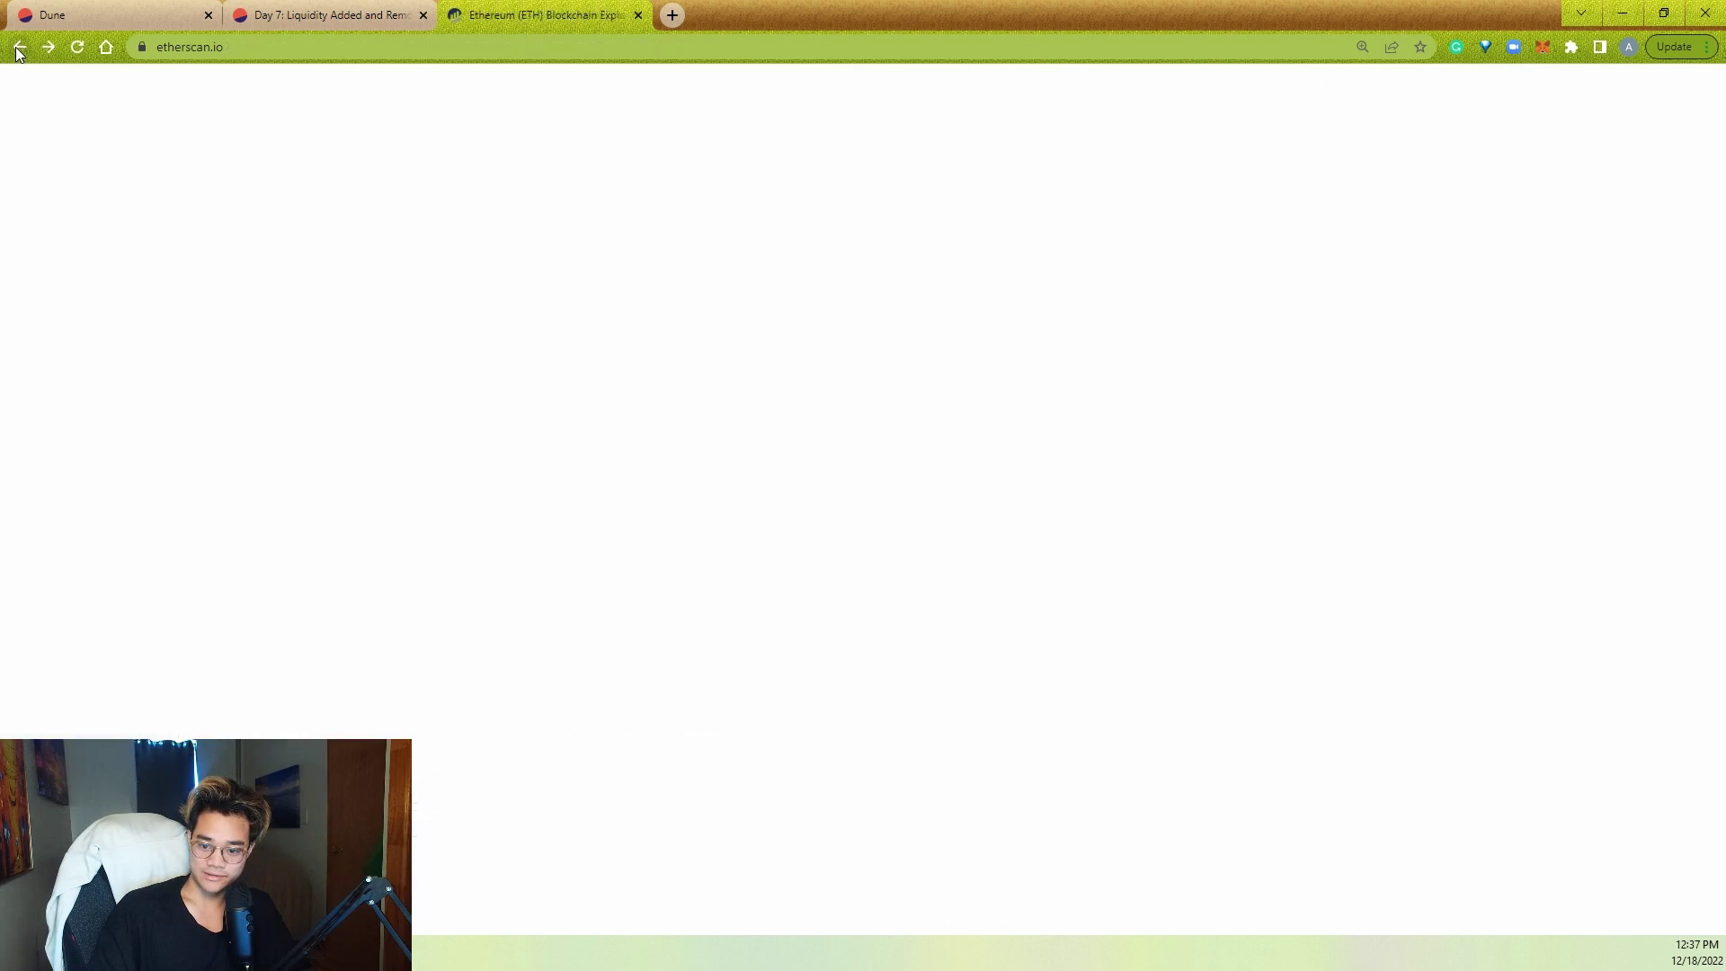
left_click(19, 47)
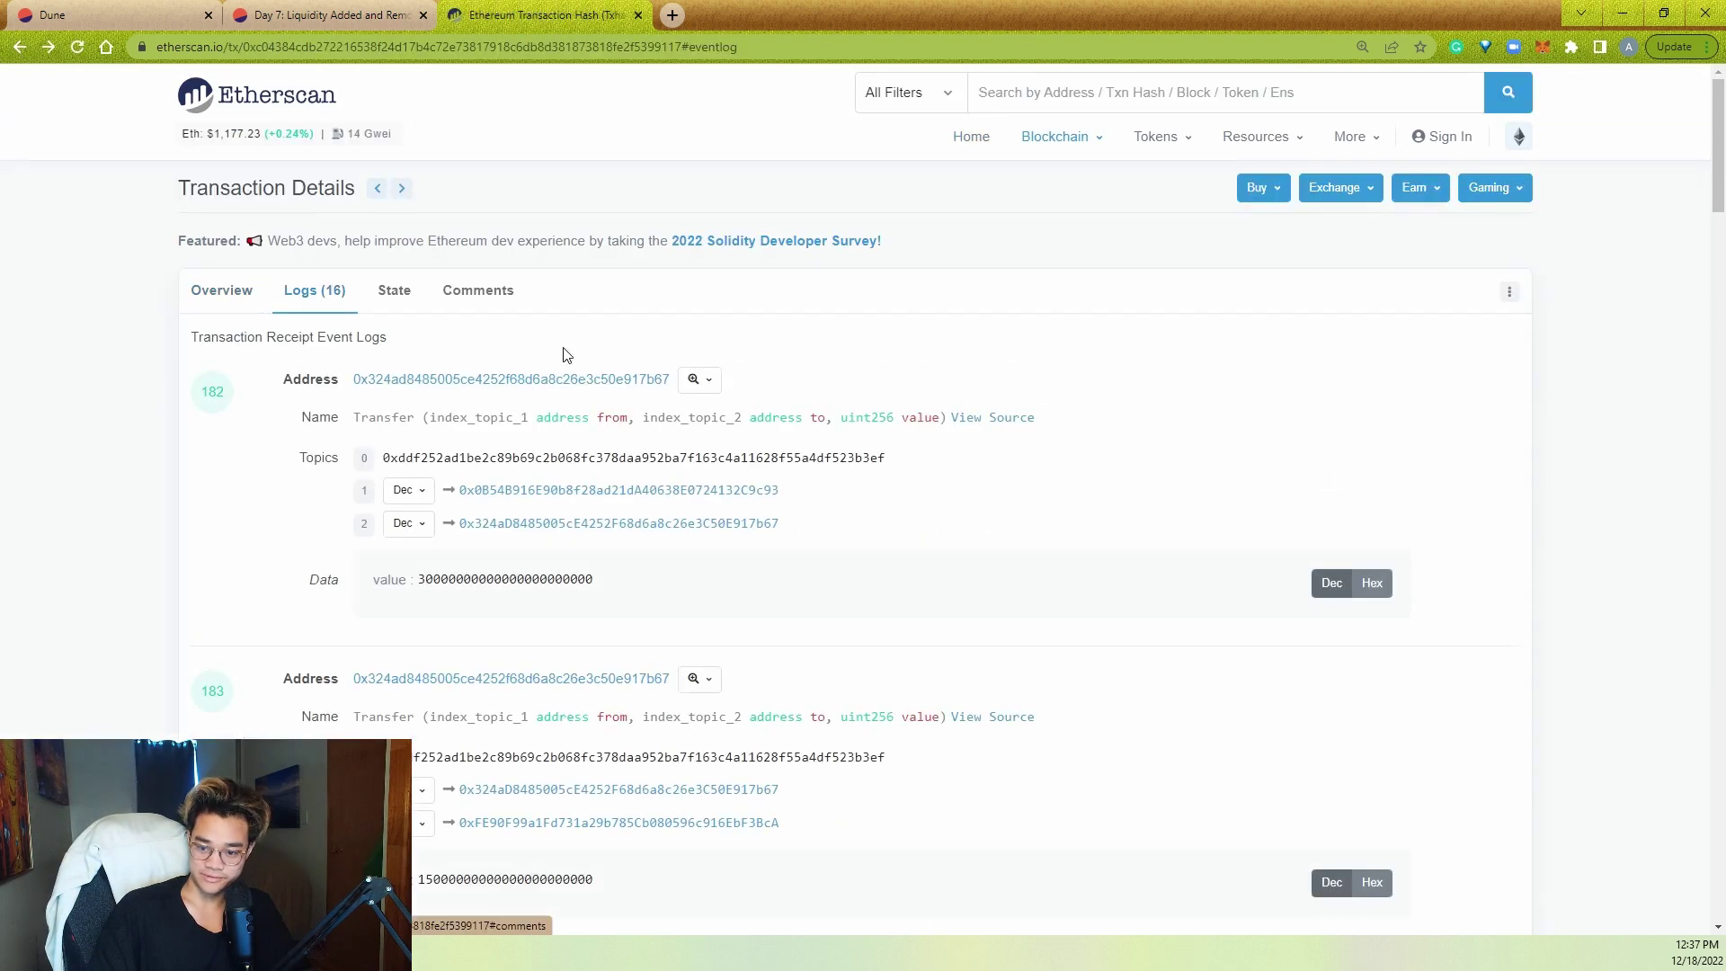
scroll(219, 589, "down", 15)
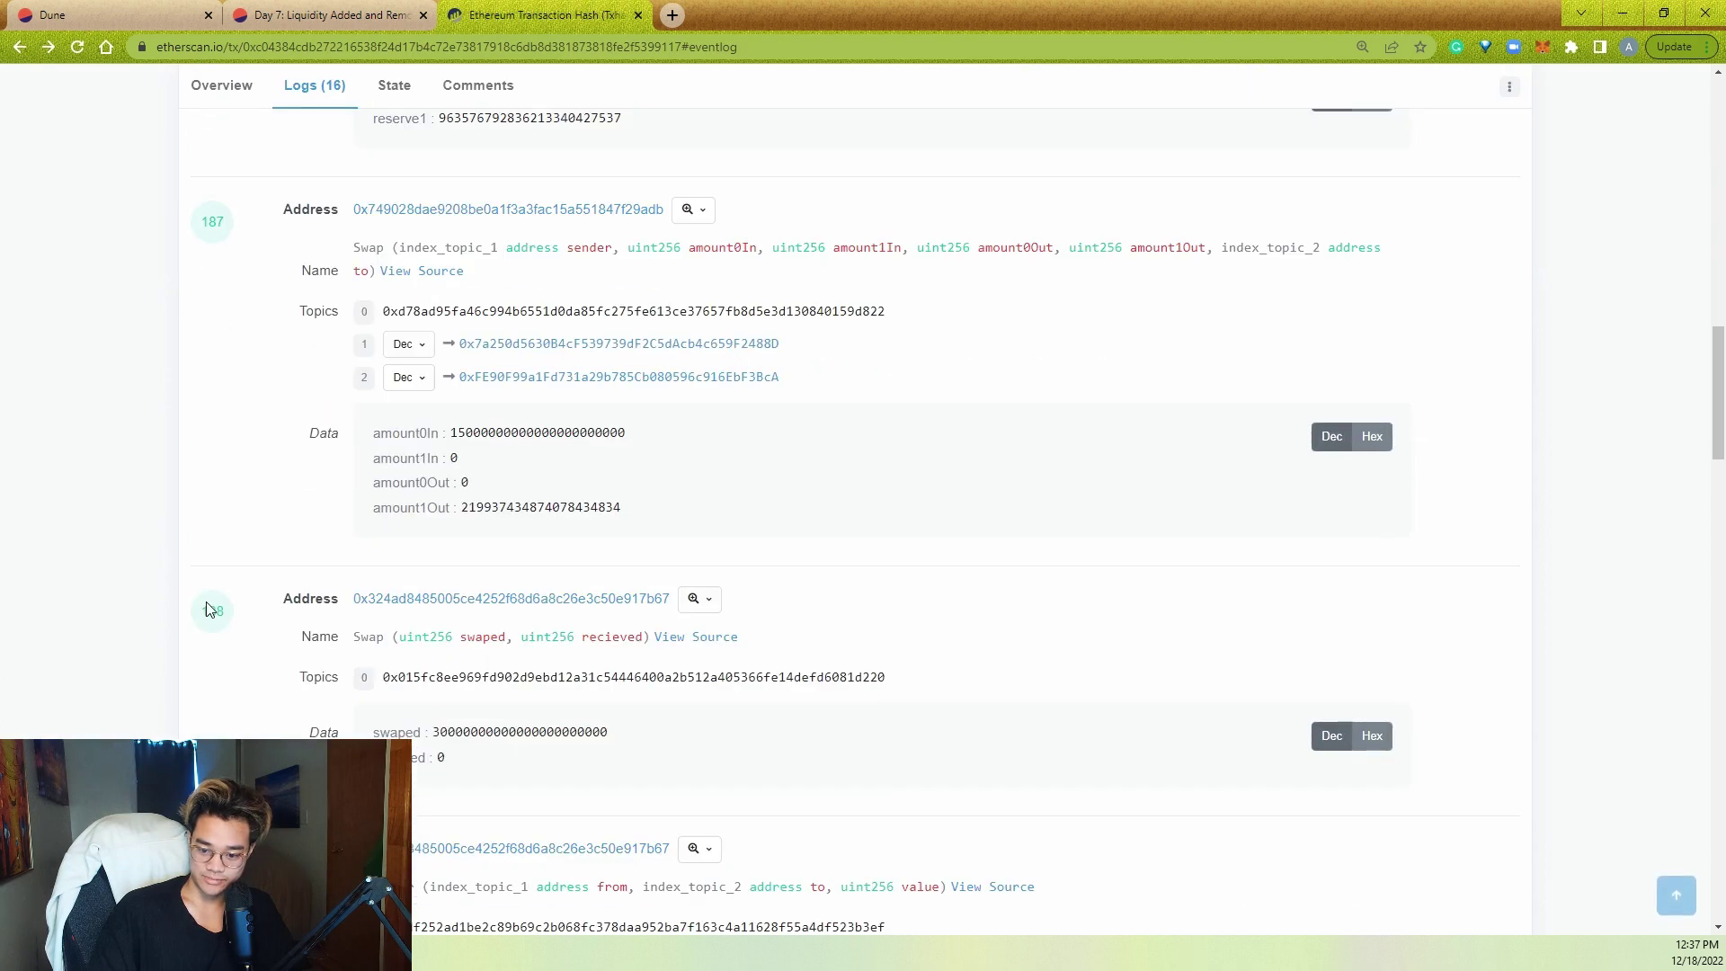
scroll(207, 609, "down", 12)
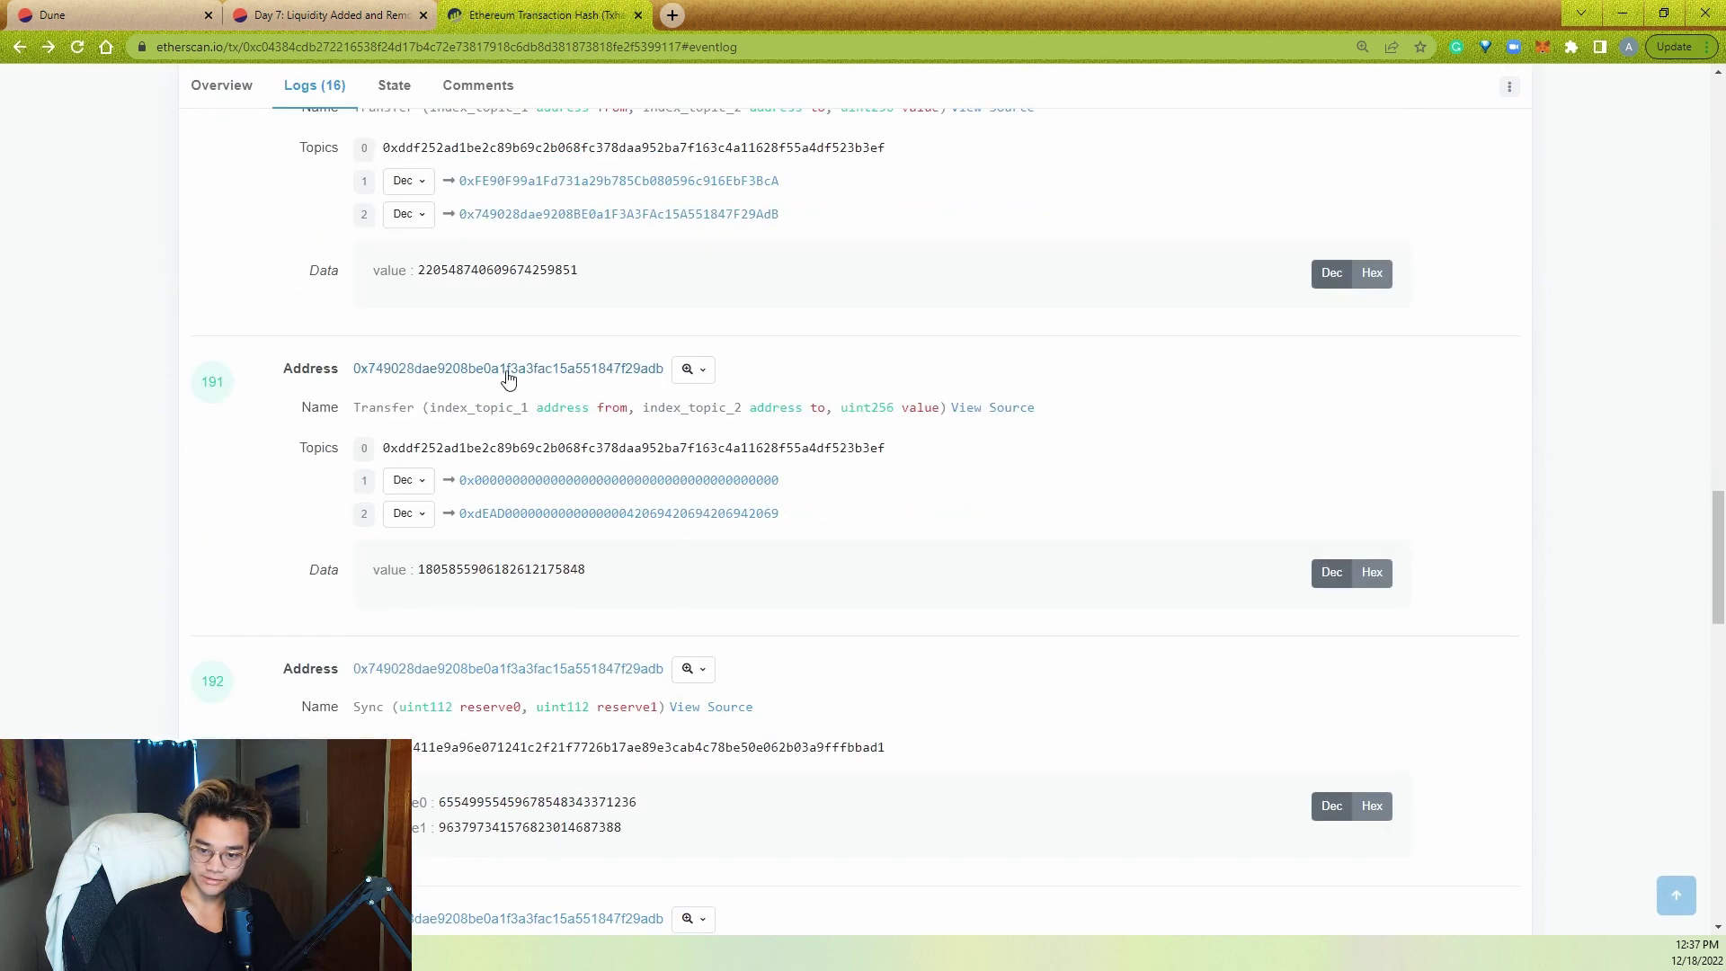
left_click(508, 369)
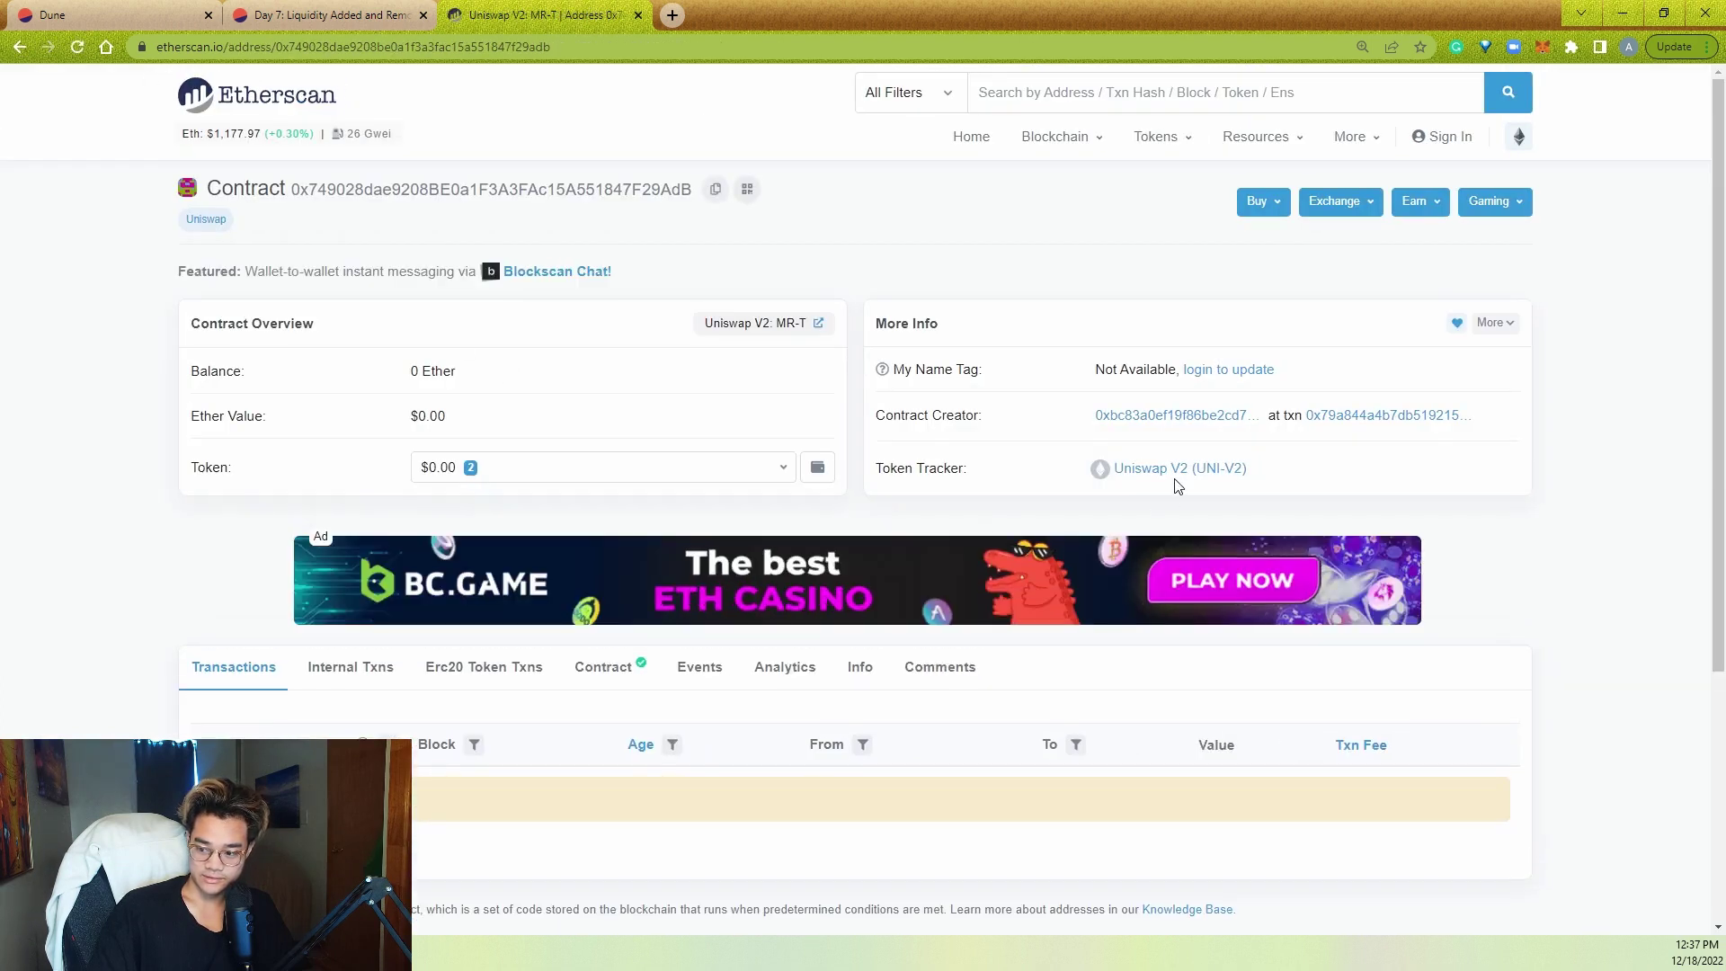
left_click(1176, 474)
left_click_drag(1151, 413, 1090, 414)
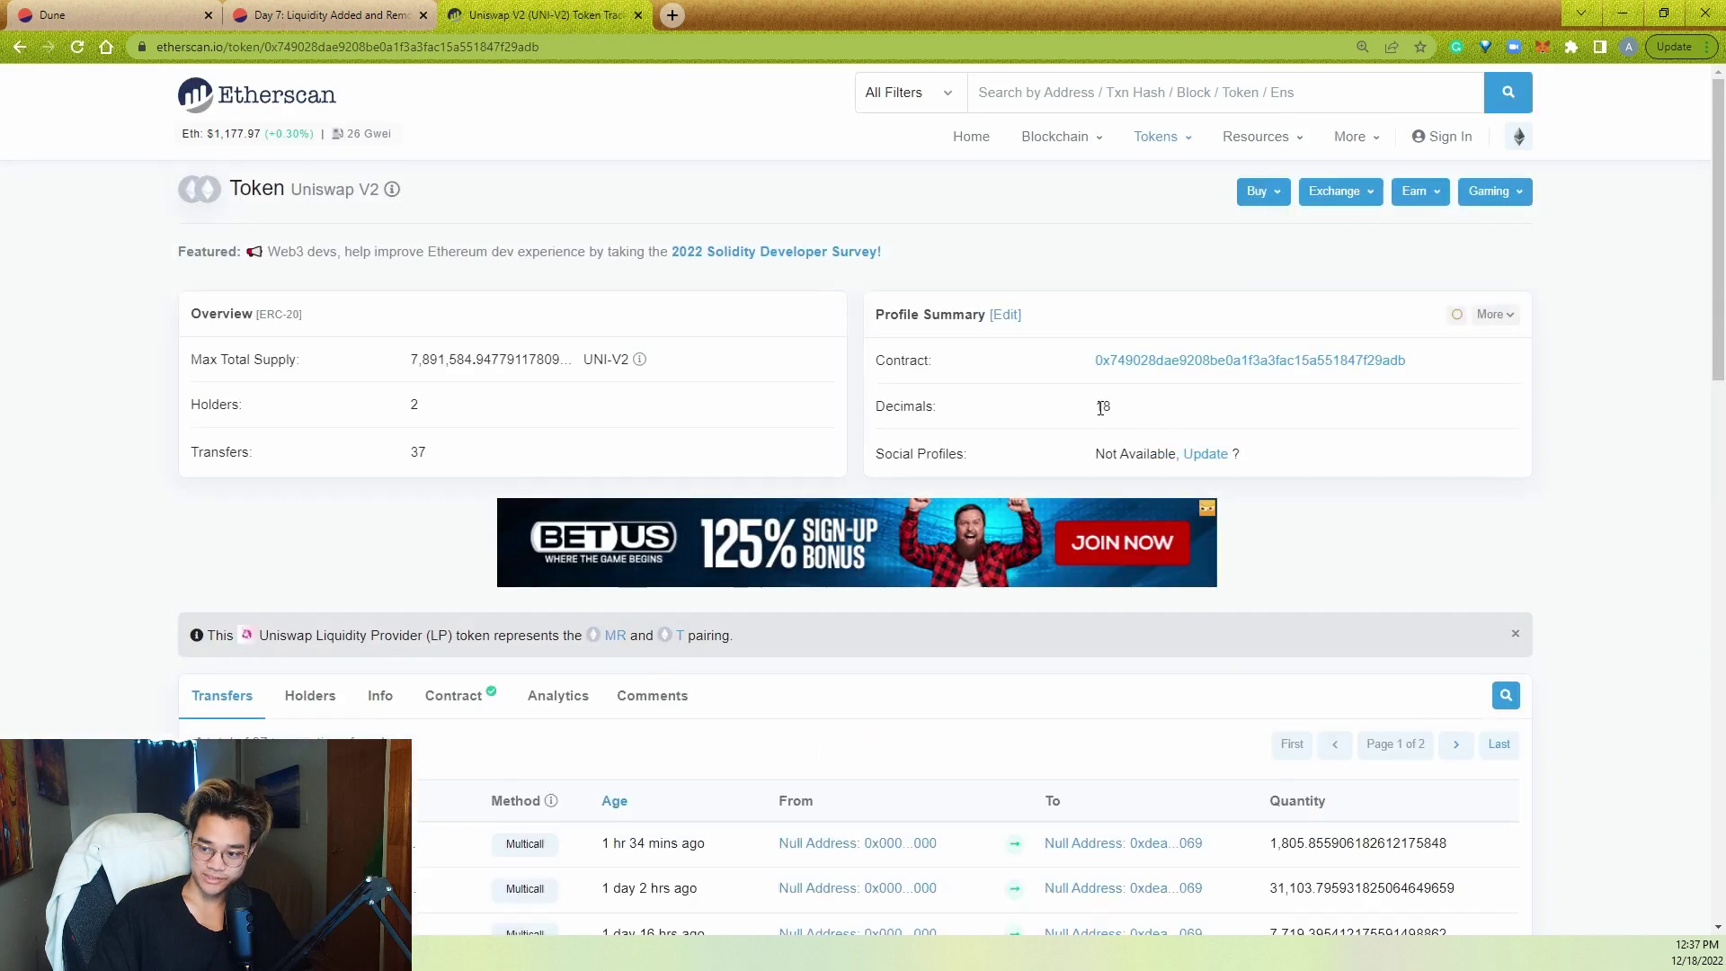
key("ctrl+shift+Tab")
key("ctrl+shift+Tab")
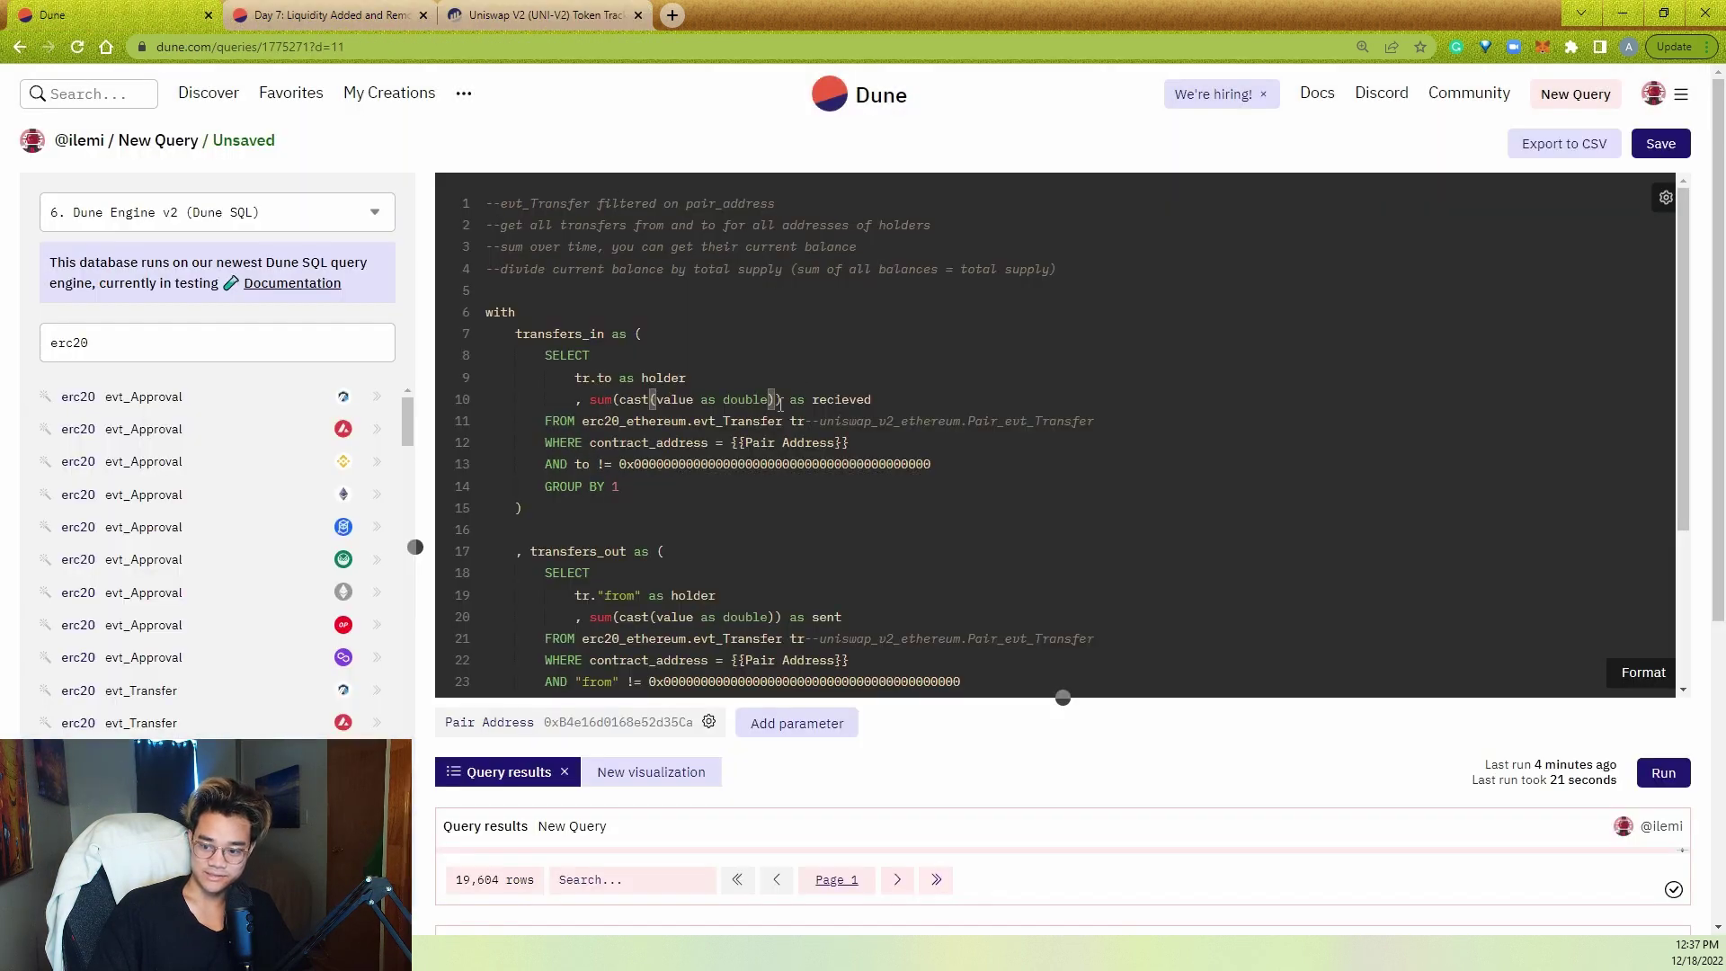
- Divide the sums by 1e18, add SELECT * FROM net_balance, and run the query
type("/1")
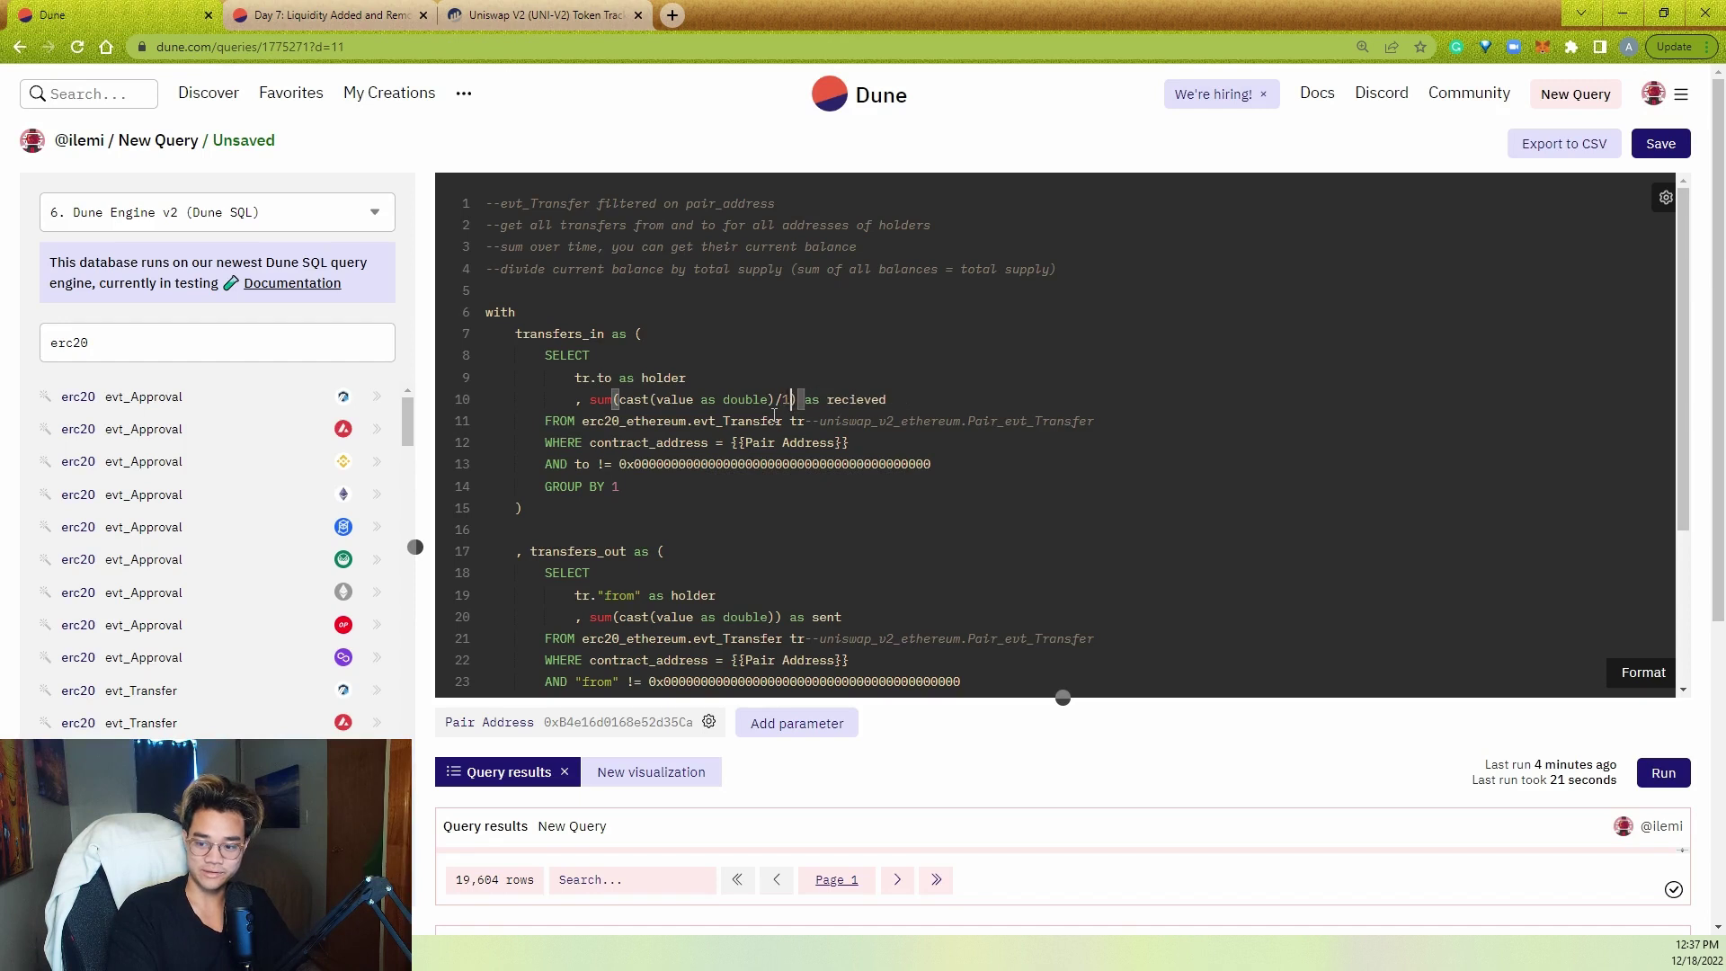
type("e18")
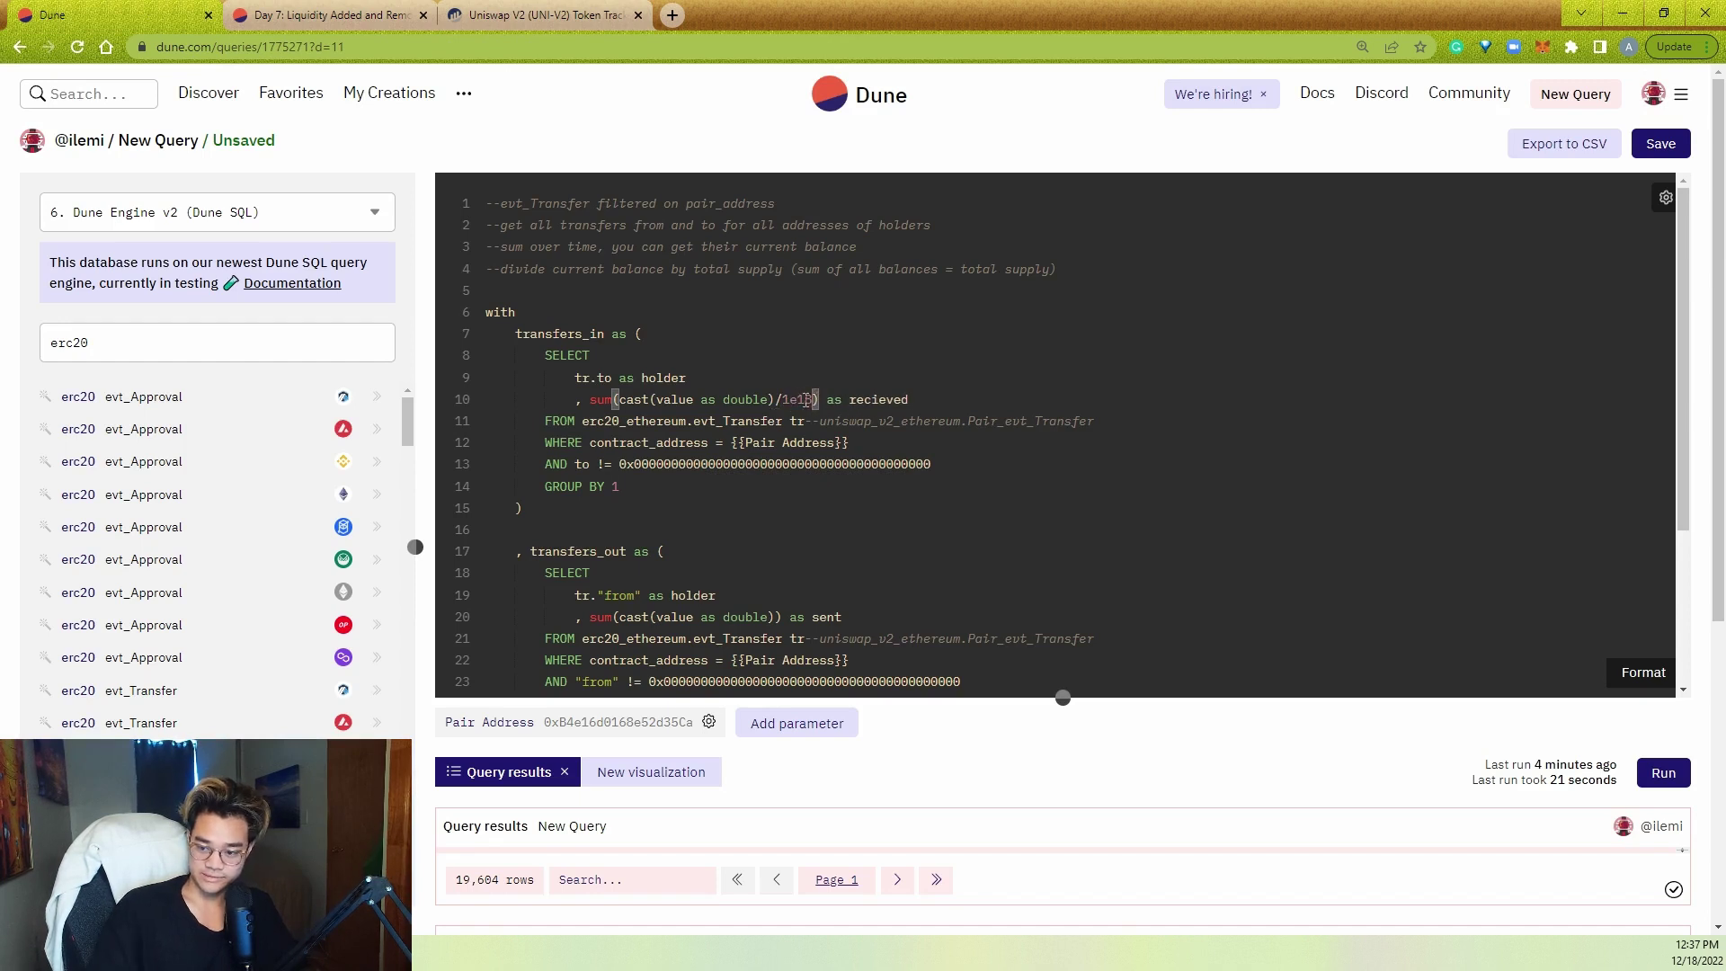
left_click_drag(810, 399, 775, 399)
scroll(765, 567, "down", 1)
left_click(777, 557)
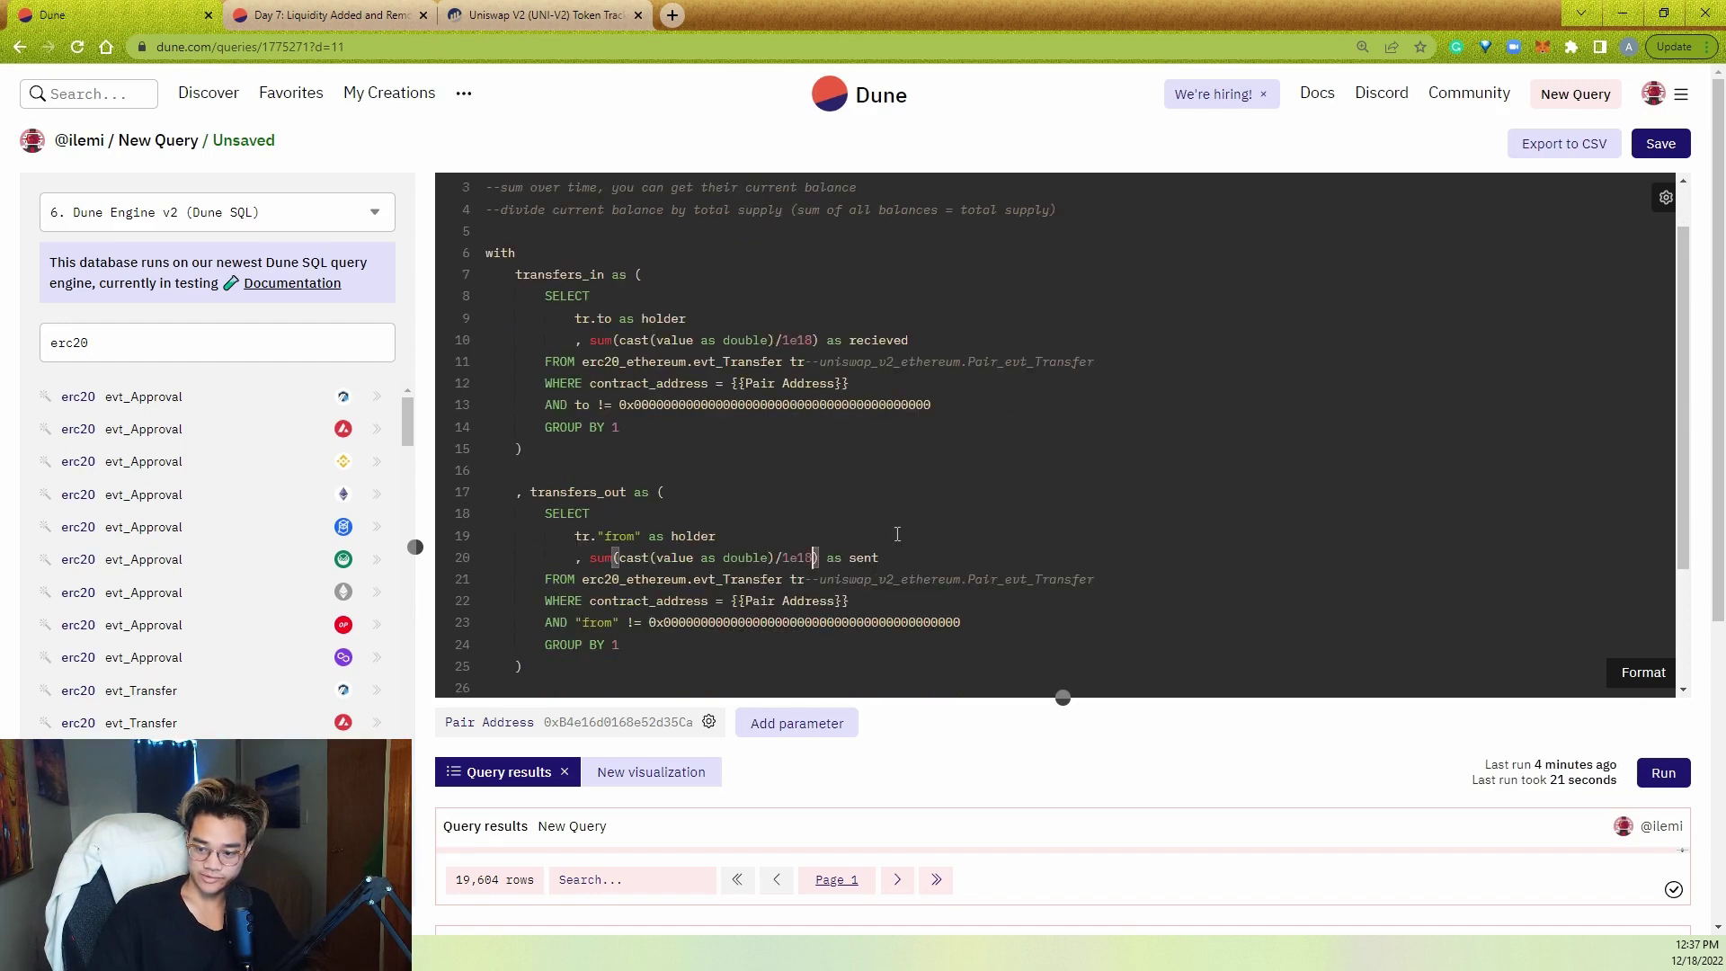
scroll(764, 540, "down", 5)
left_click(770, 402)
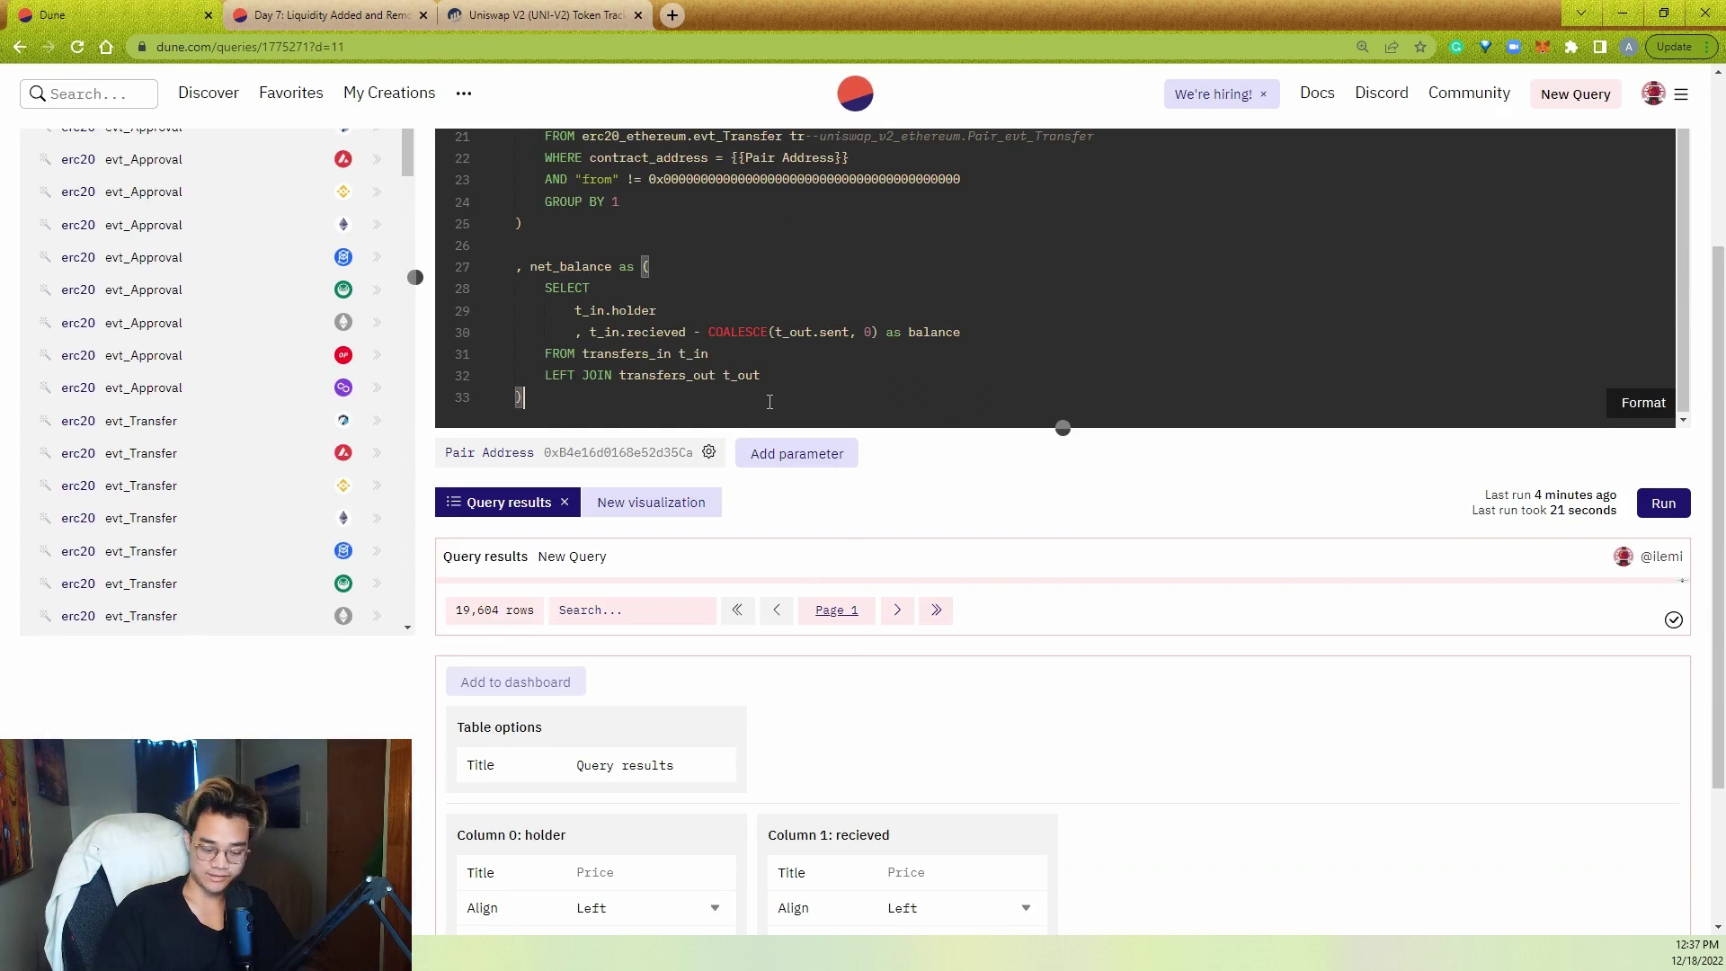
key("Return")
key("Return")
type("SELECT * FROM net_balance")
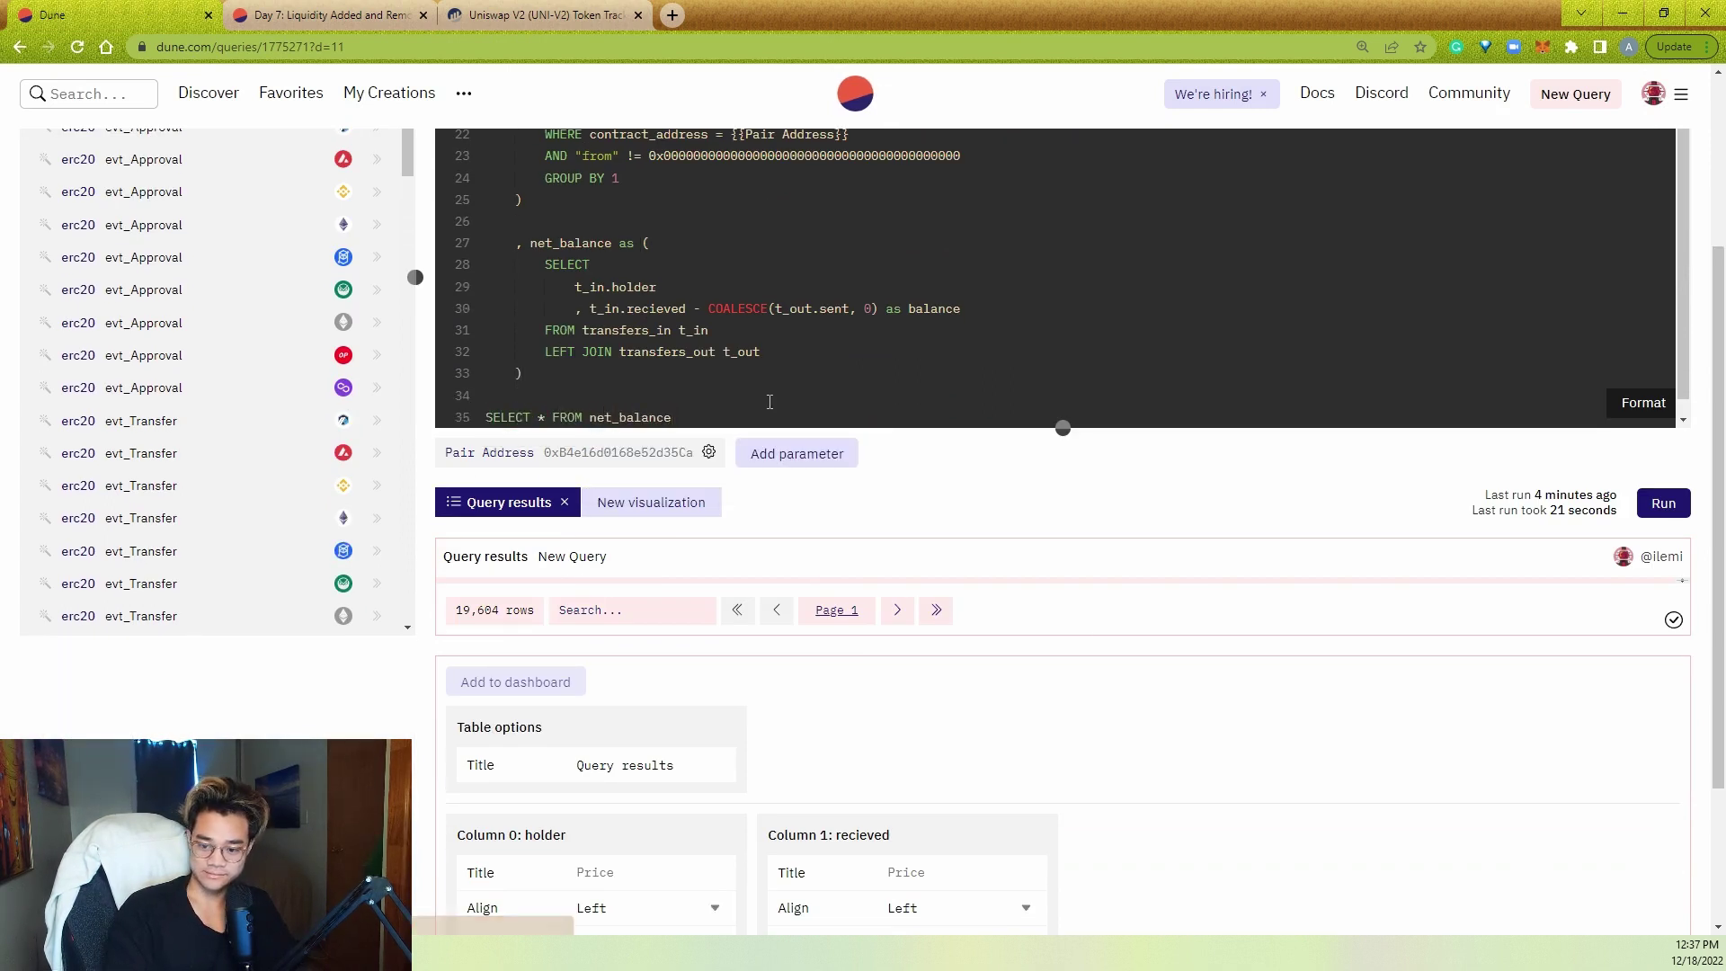
key("ctrl+Return")
- Add ON t_in.holder = t_out.holder to the LEFT JOIN and rerun, returning 19,604 rows
left_click(799, 625)
type("ON ")
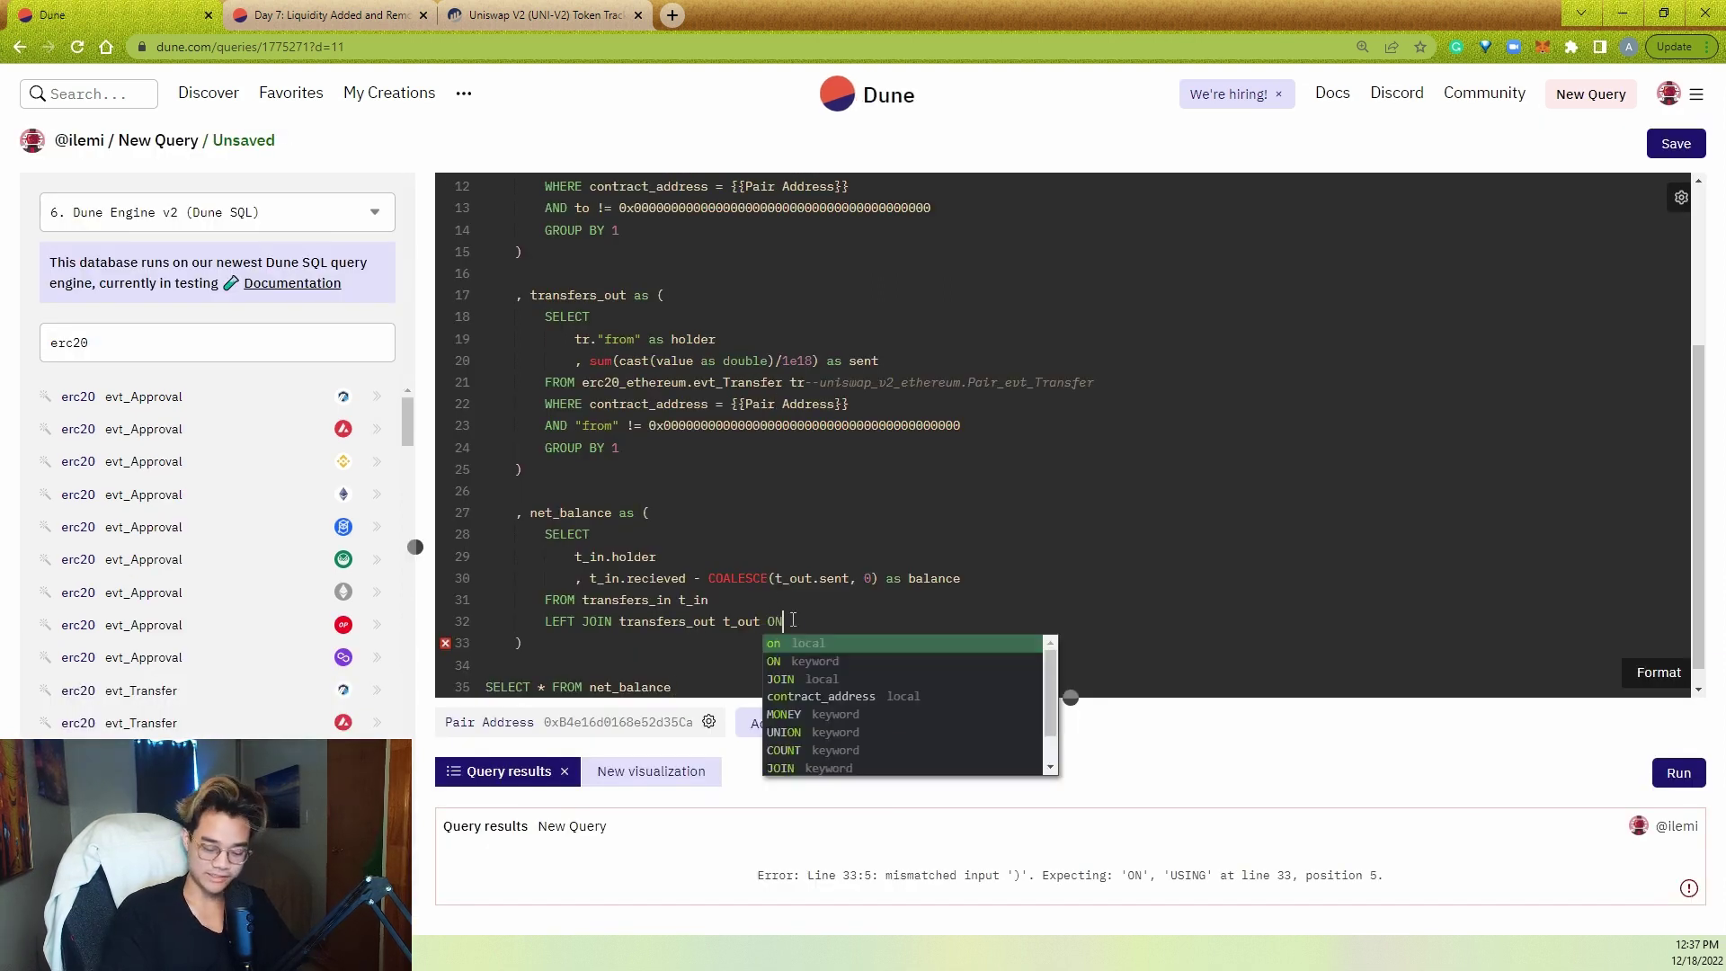
type("t_in")
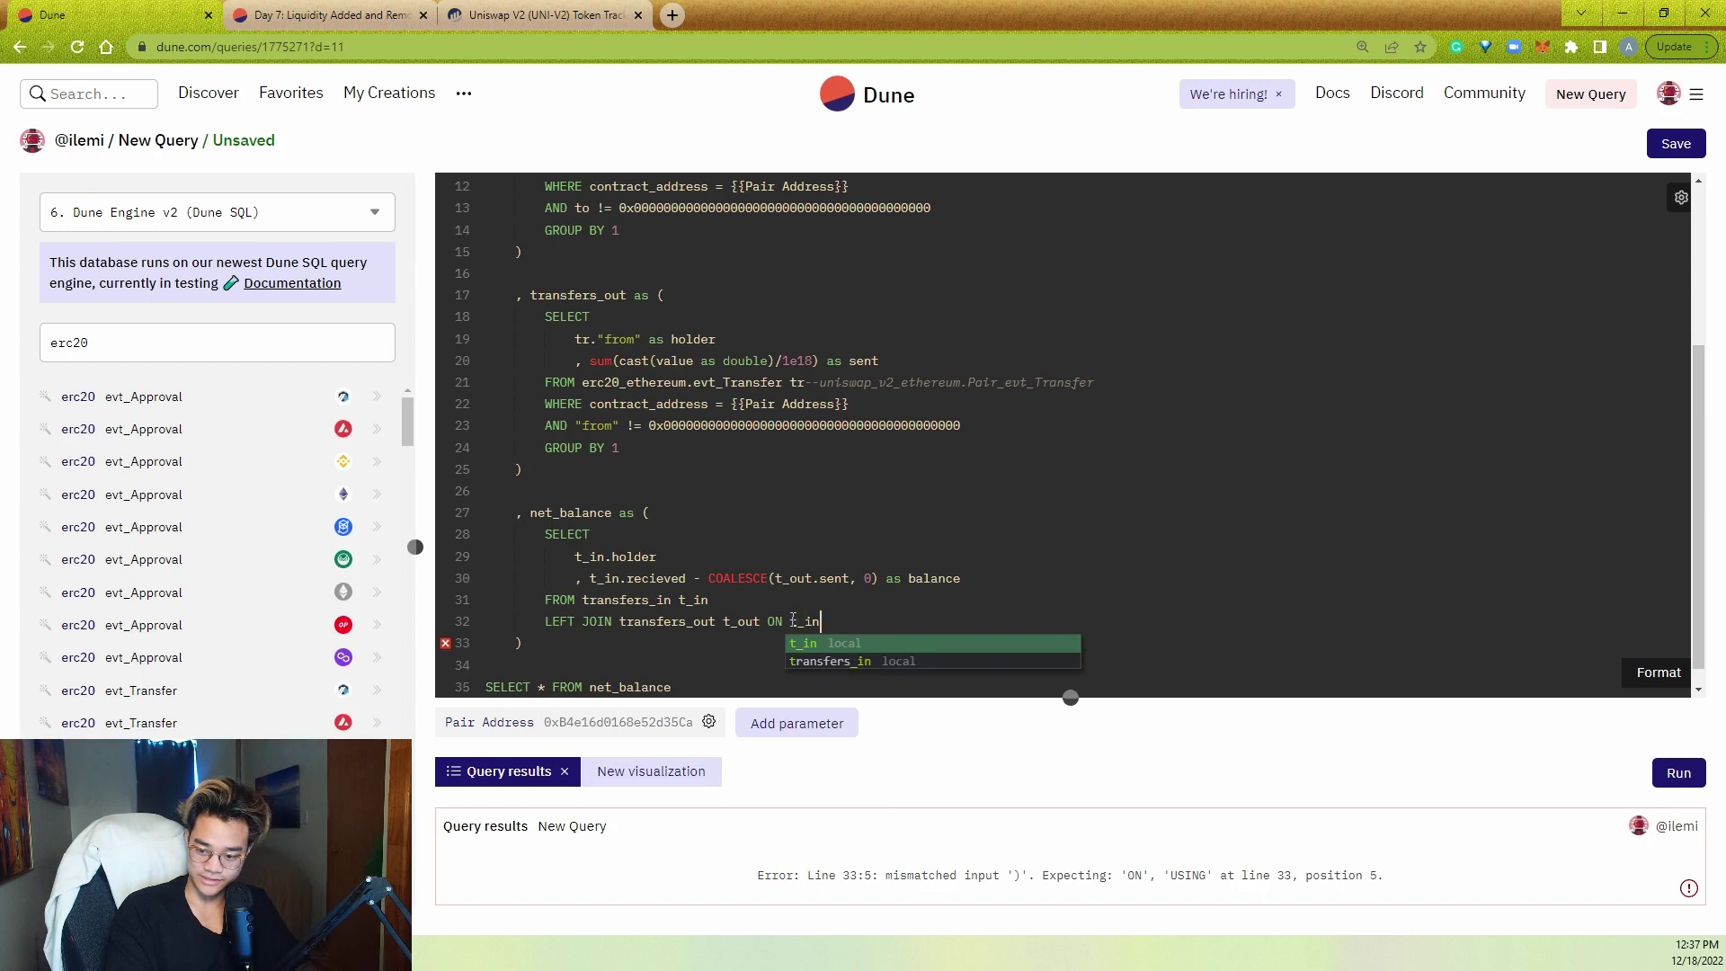
type(".holder = t_out.h")
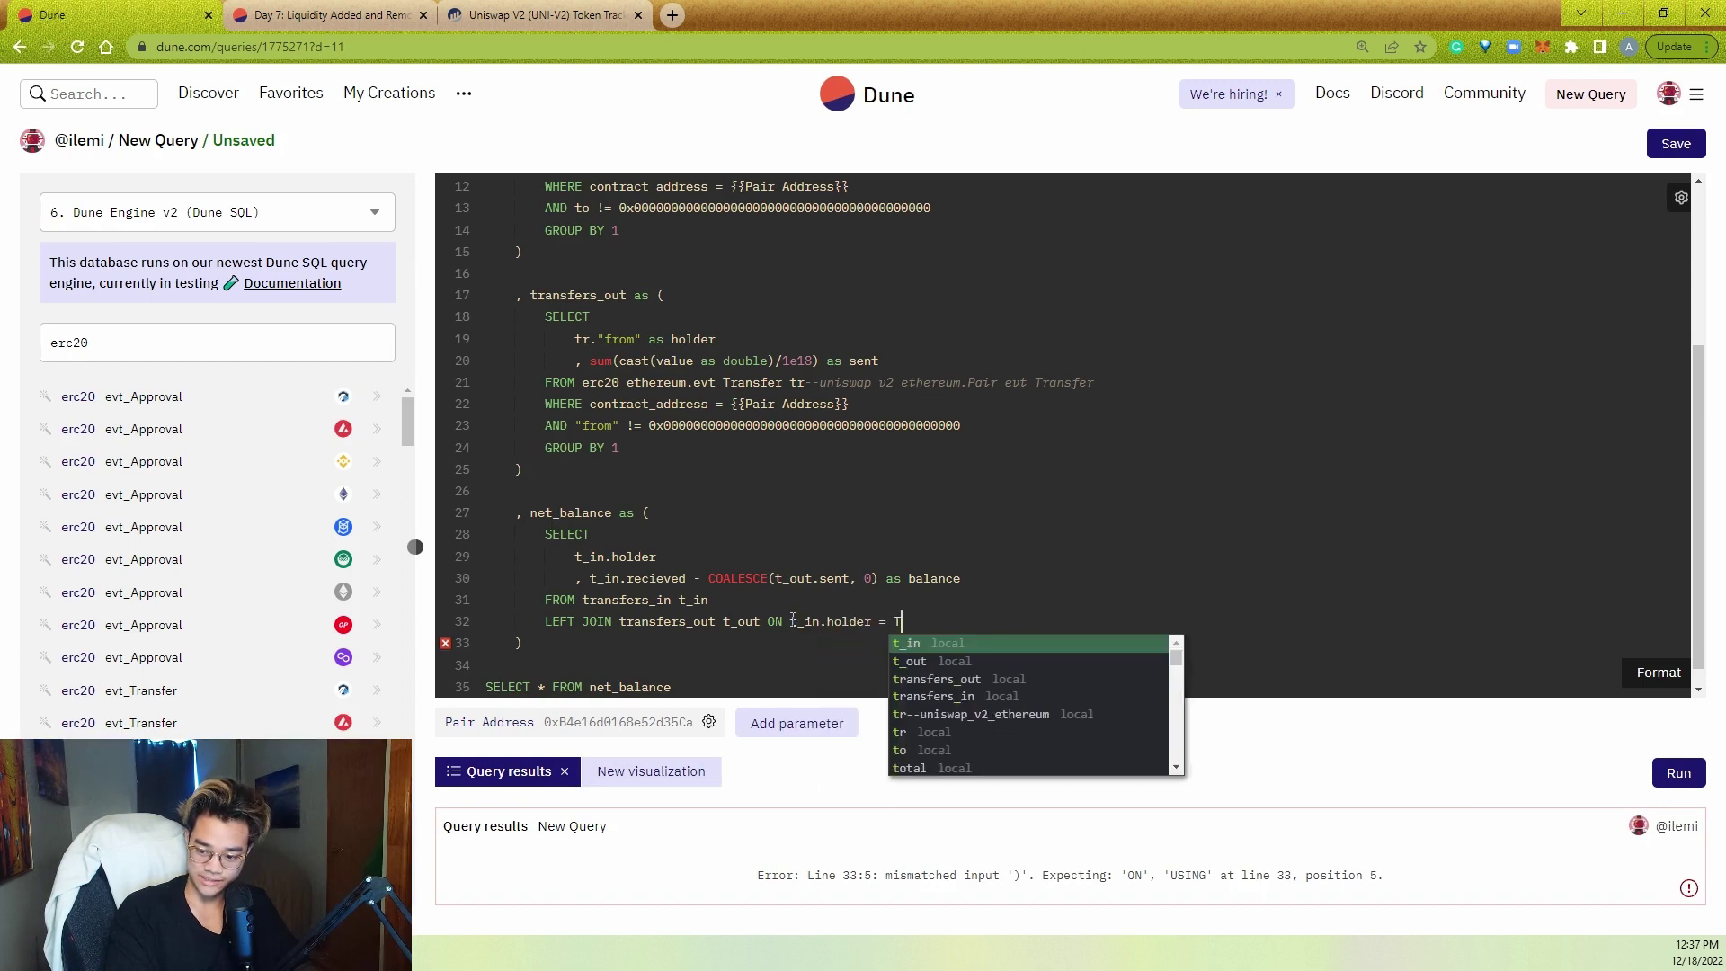
type("older")
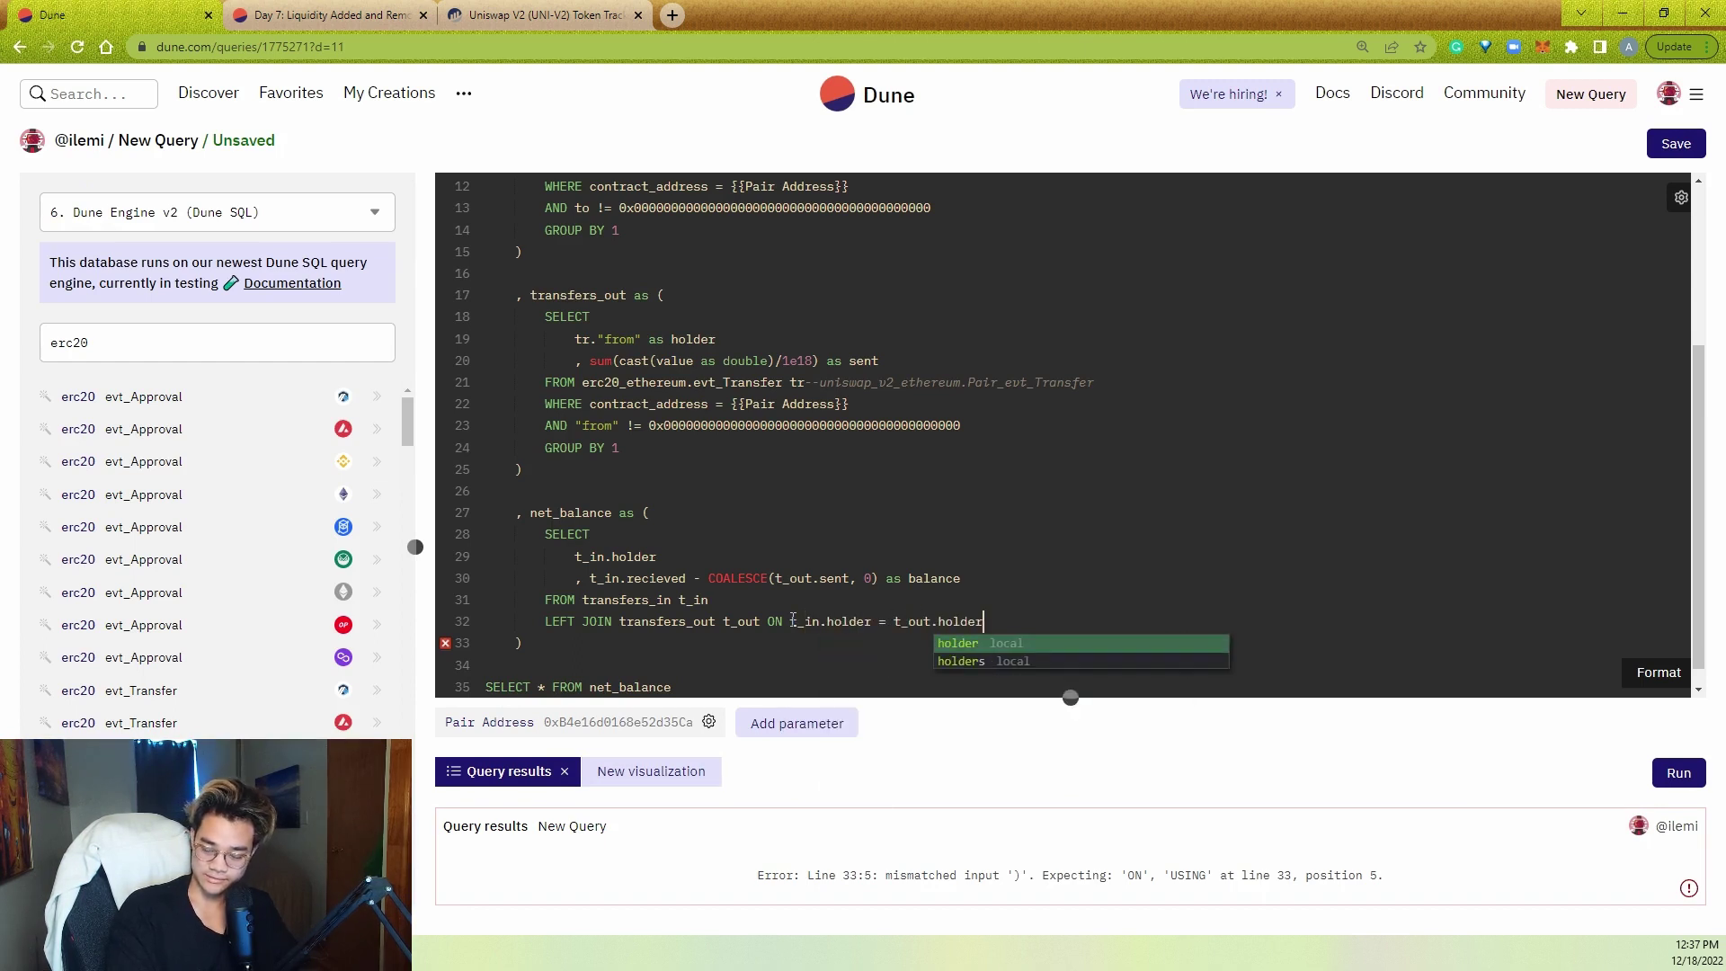
left_click(986, 559)
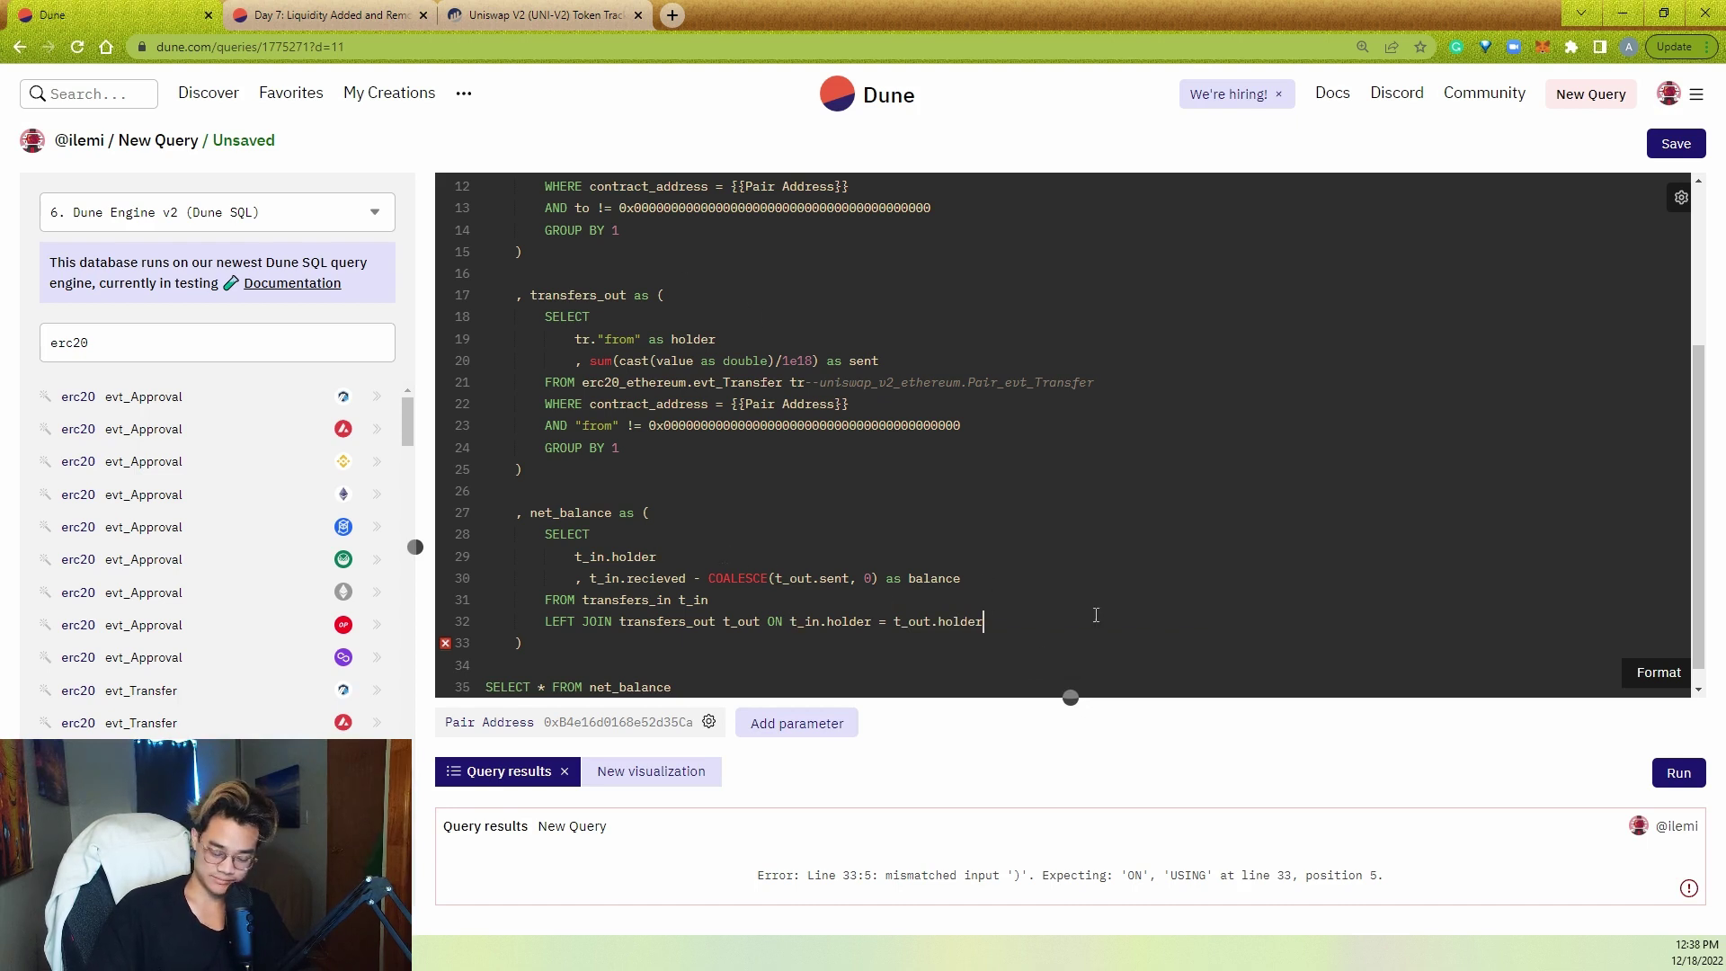
key("ctrl+Return")
left_click_drag(1070, 699, 1062, 328)
- Sort holder balances largest first, grab the top holder's address, and return to the Etherscan UNI-V2 page
left_click(1264, 501)
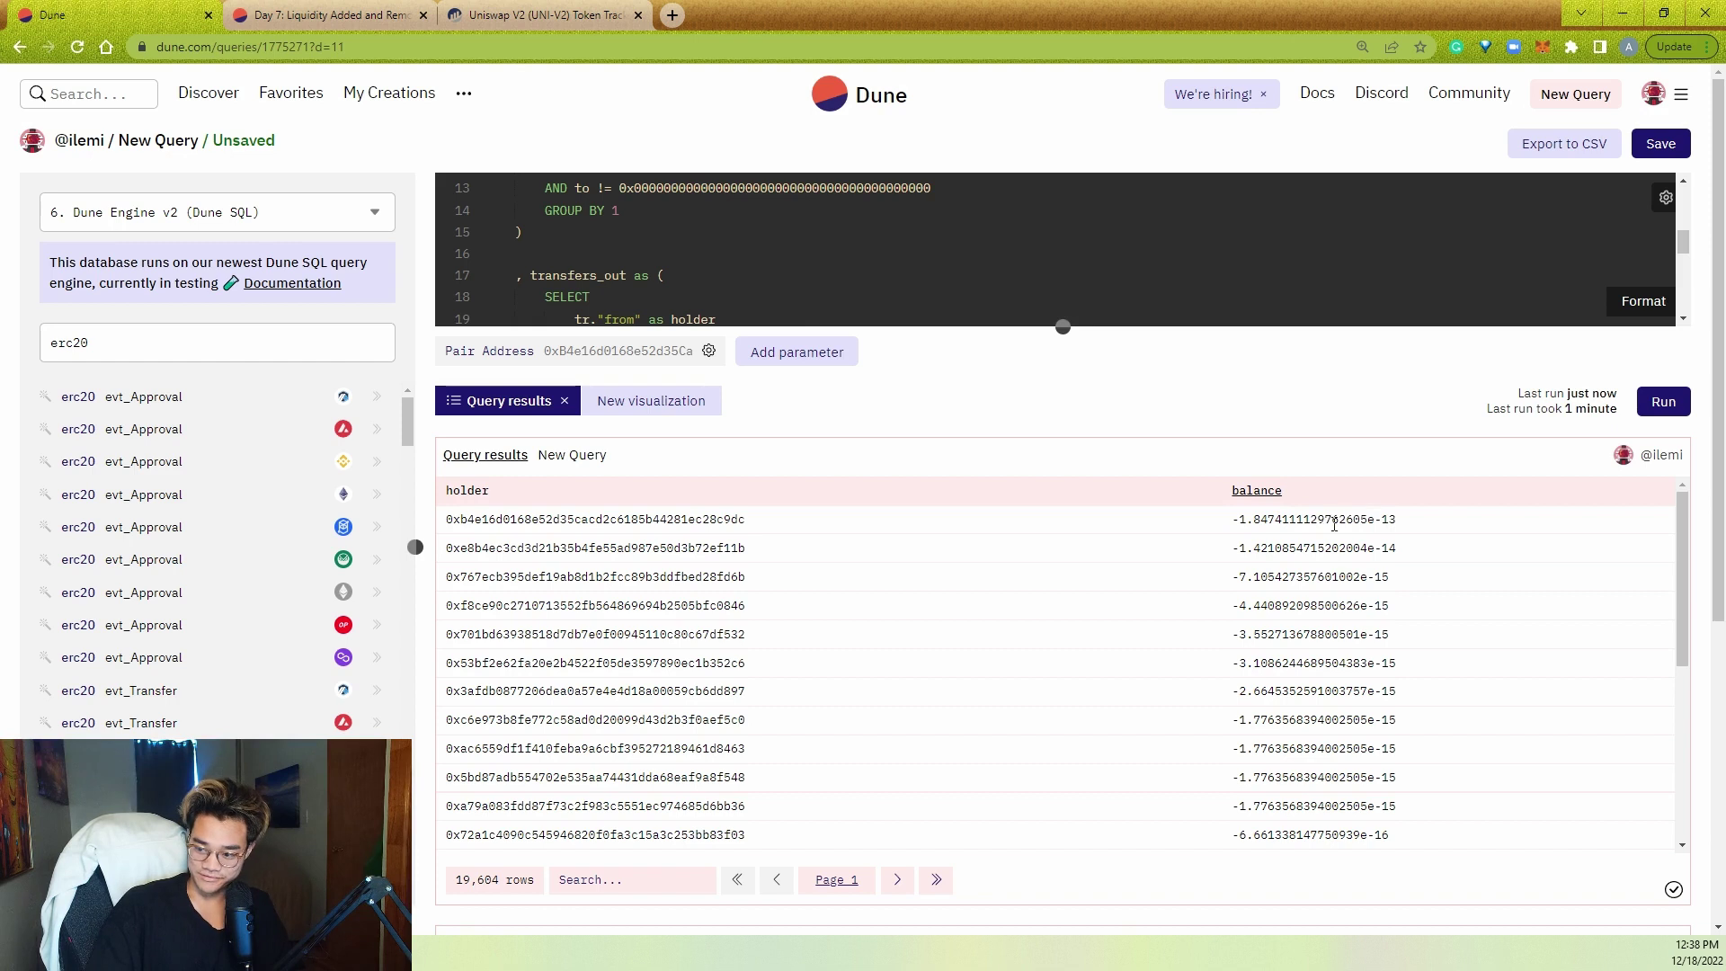
left_click(1261, 496)
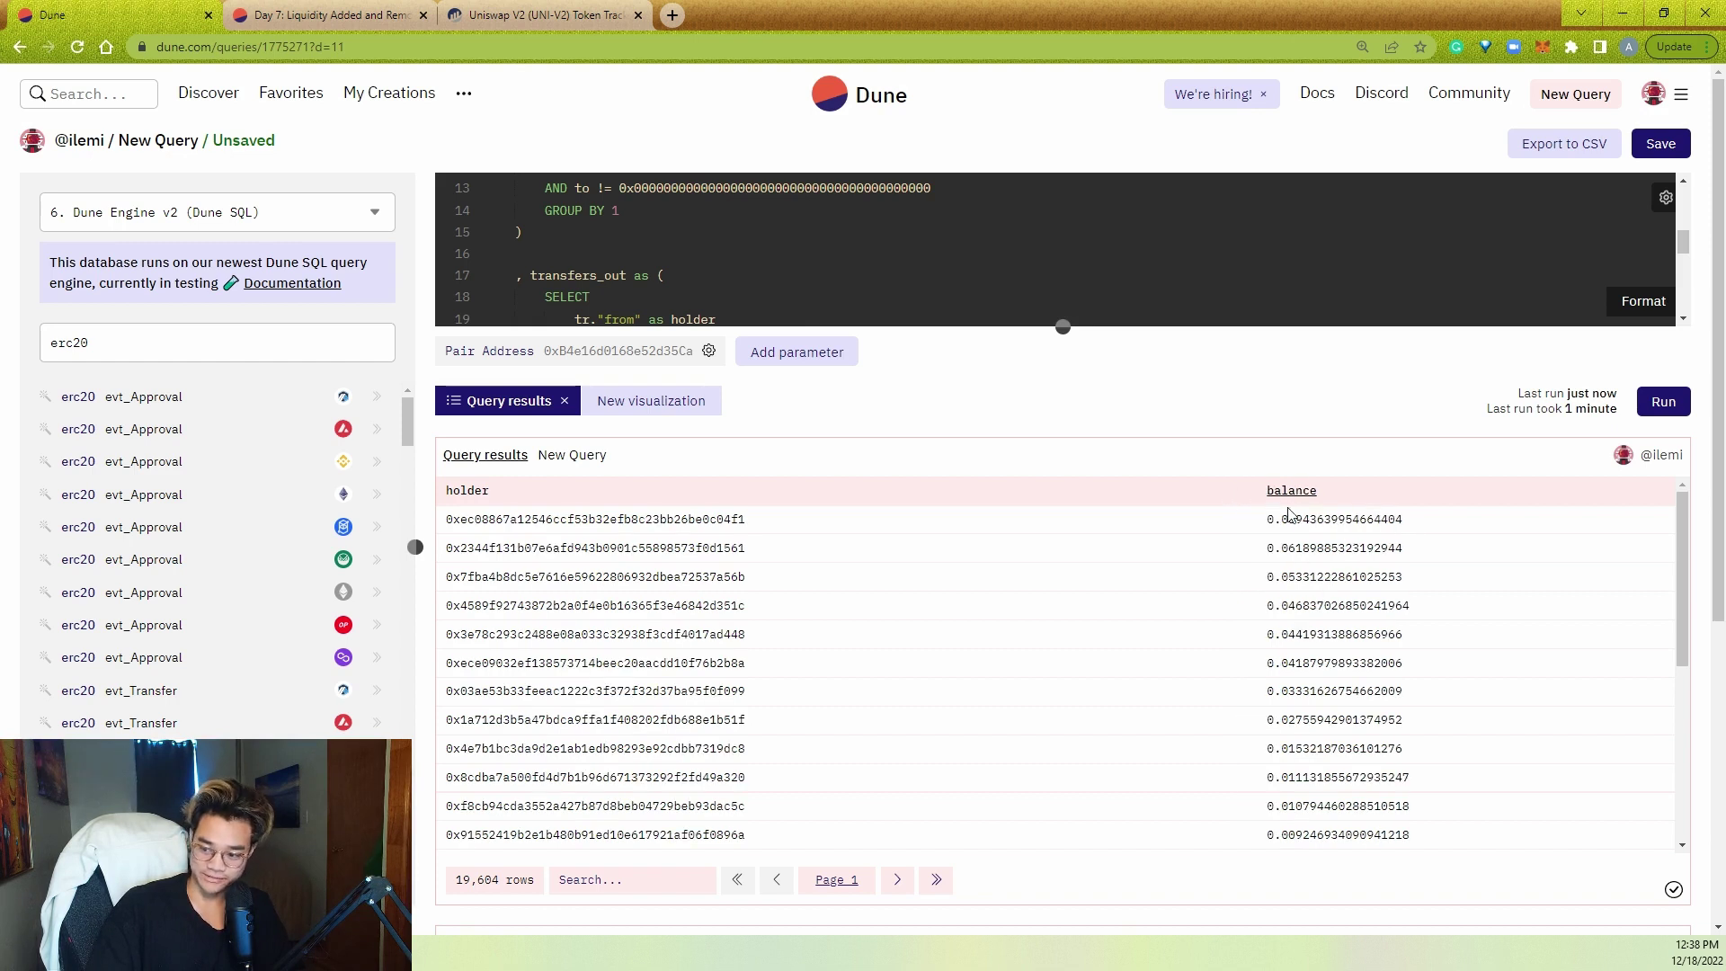
double_click(683, 519)
key("ctrl+c")
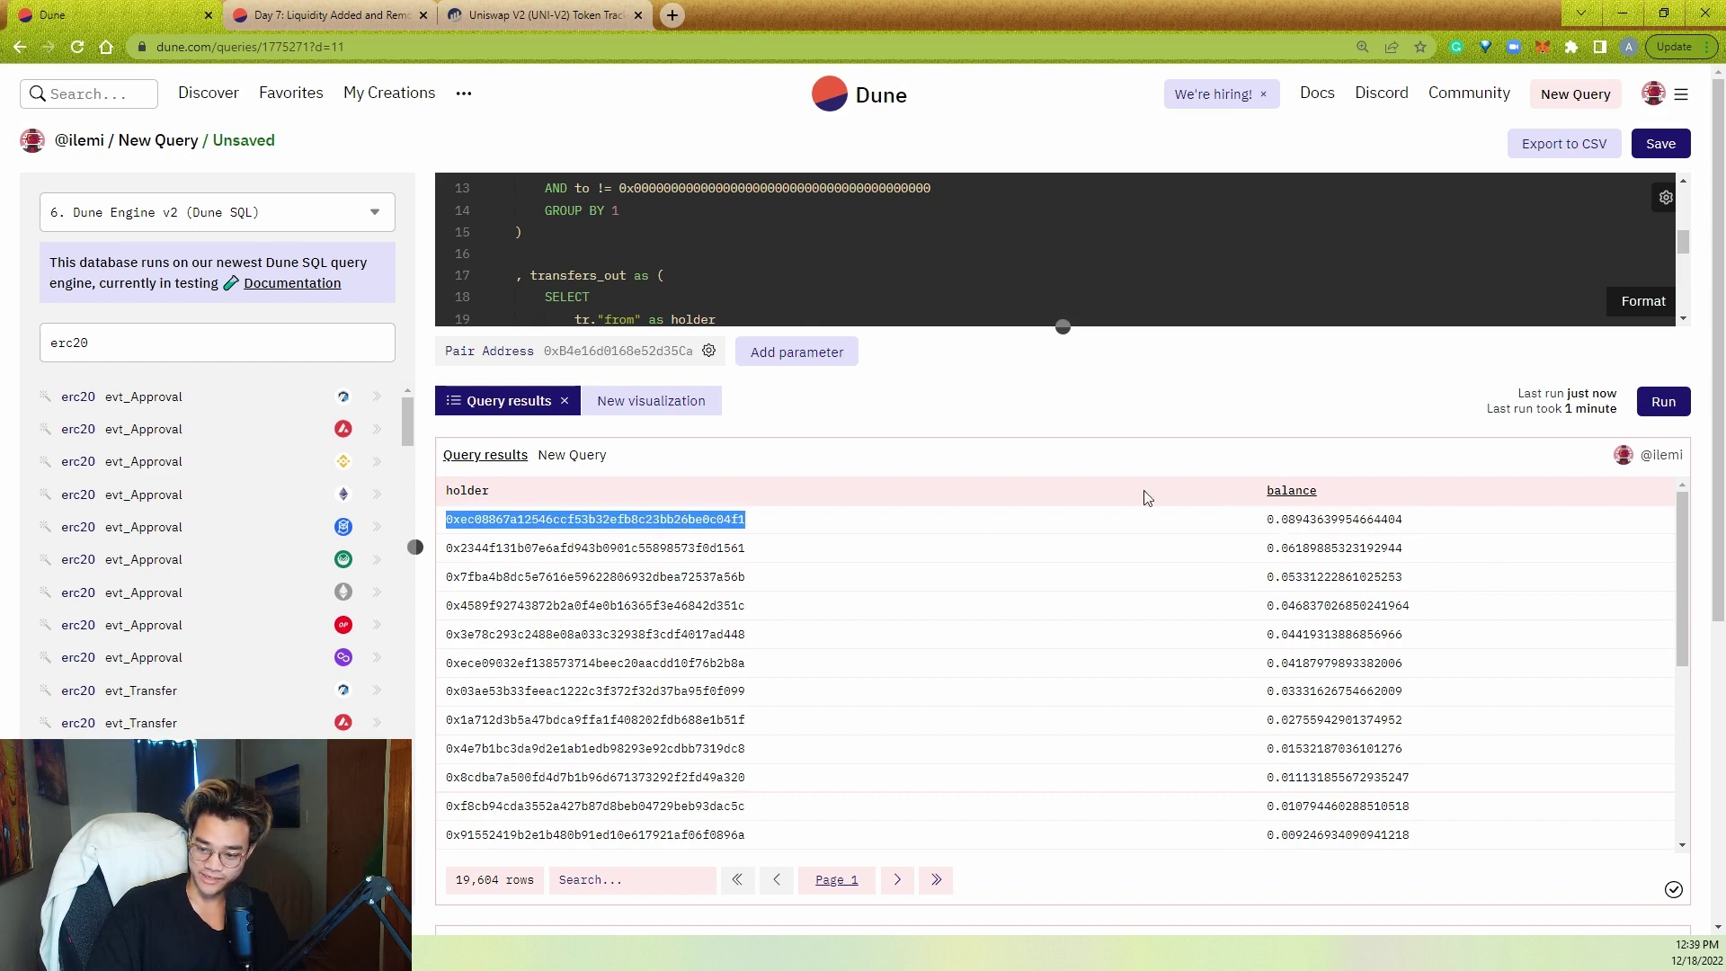
left_click(539, 14)
- Look up the top holder's address on Etherscan and confirm its 0.0894364 UNI-V2 LP holding
left_click(1092, 101)
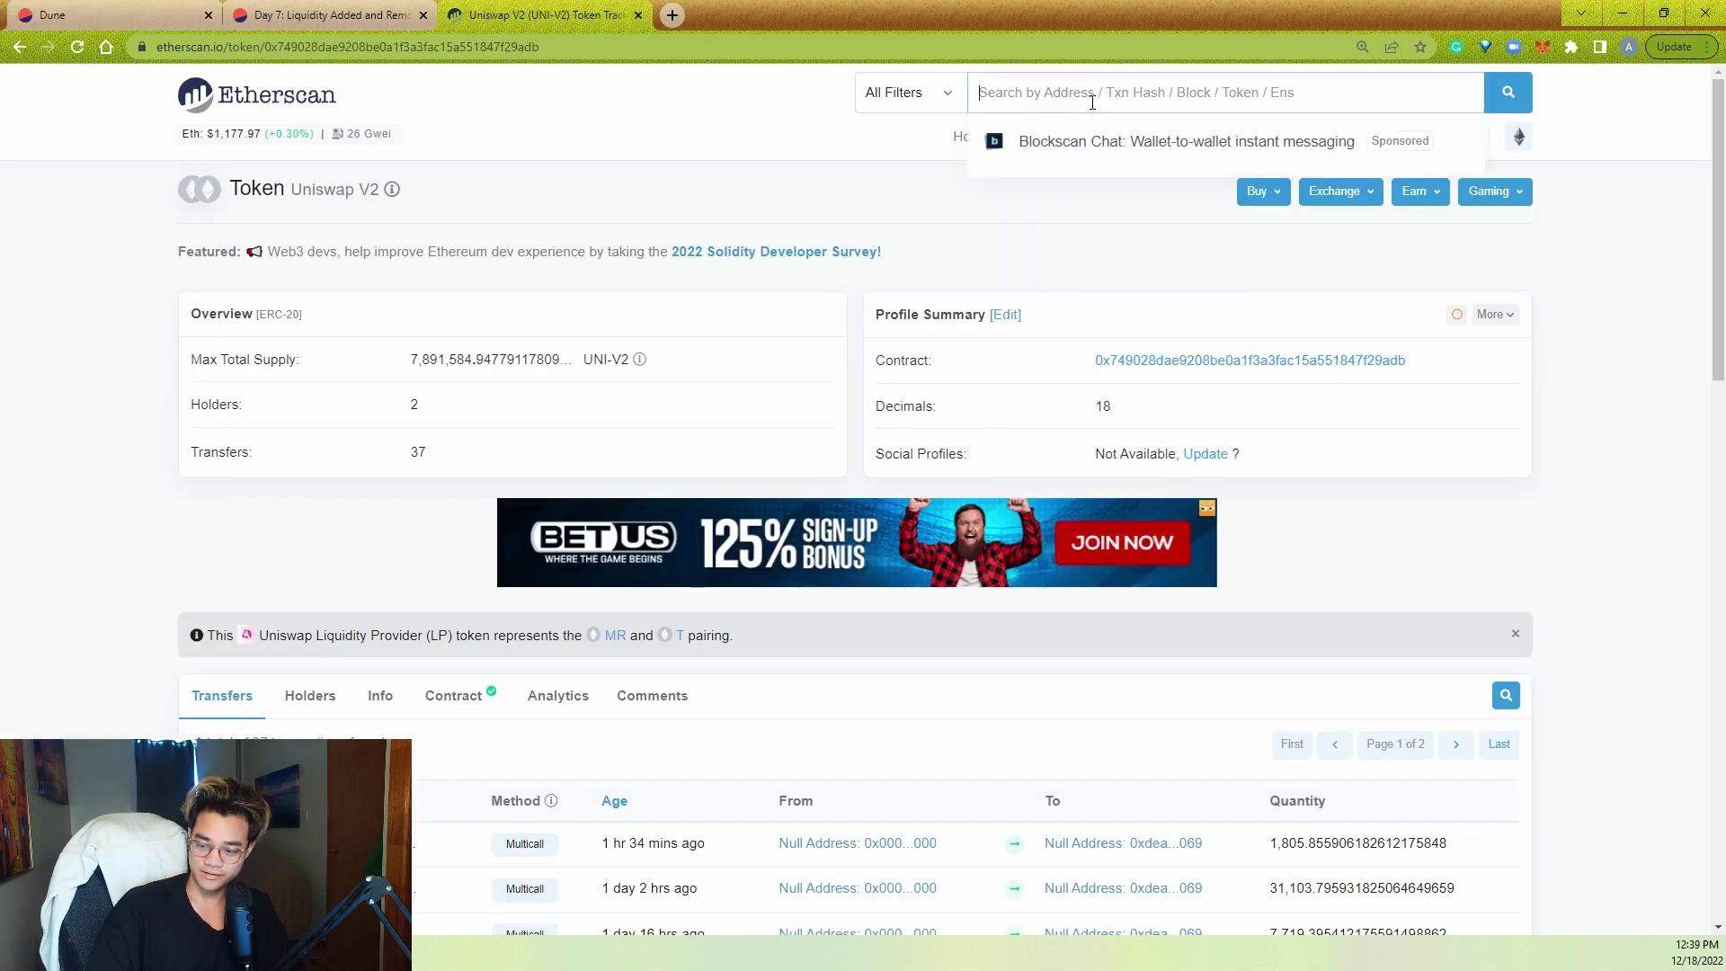
key("ctrl+v")
key("Return")
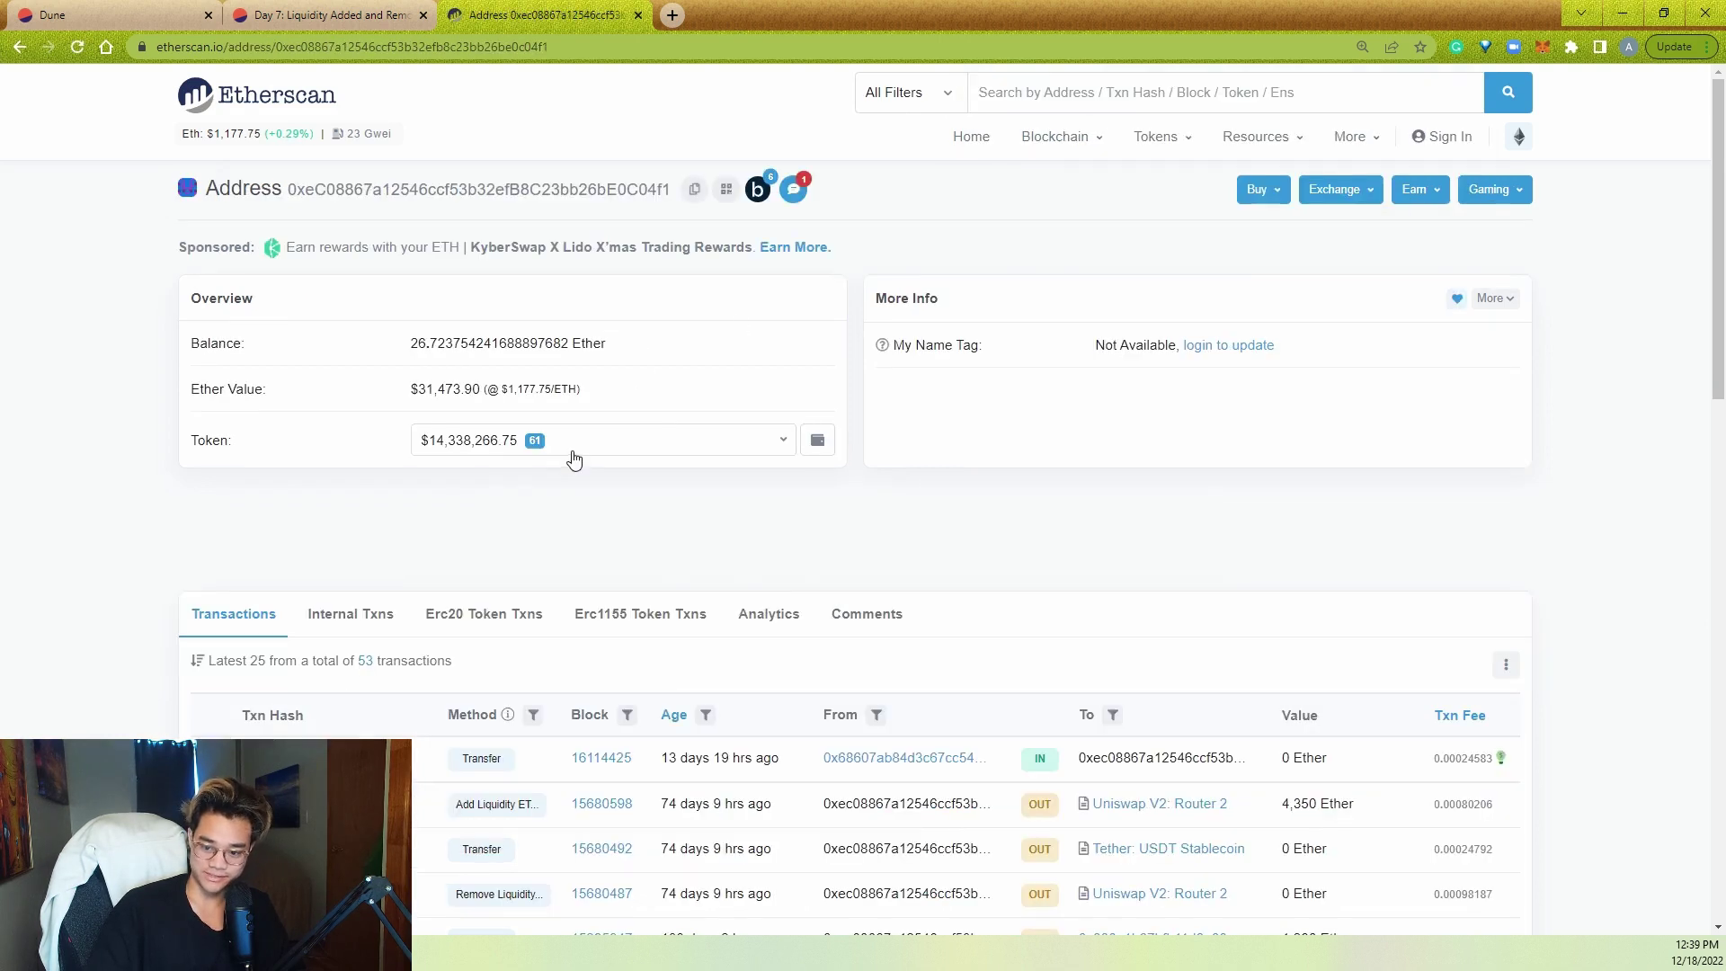
left_click(574, 449)
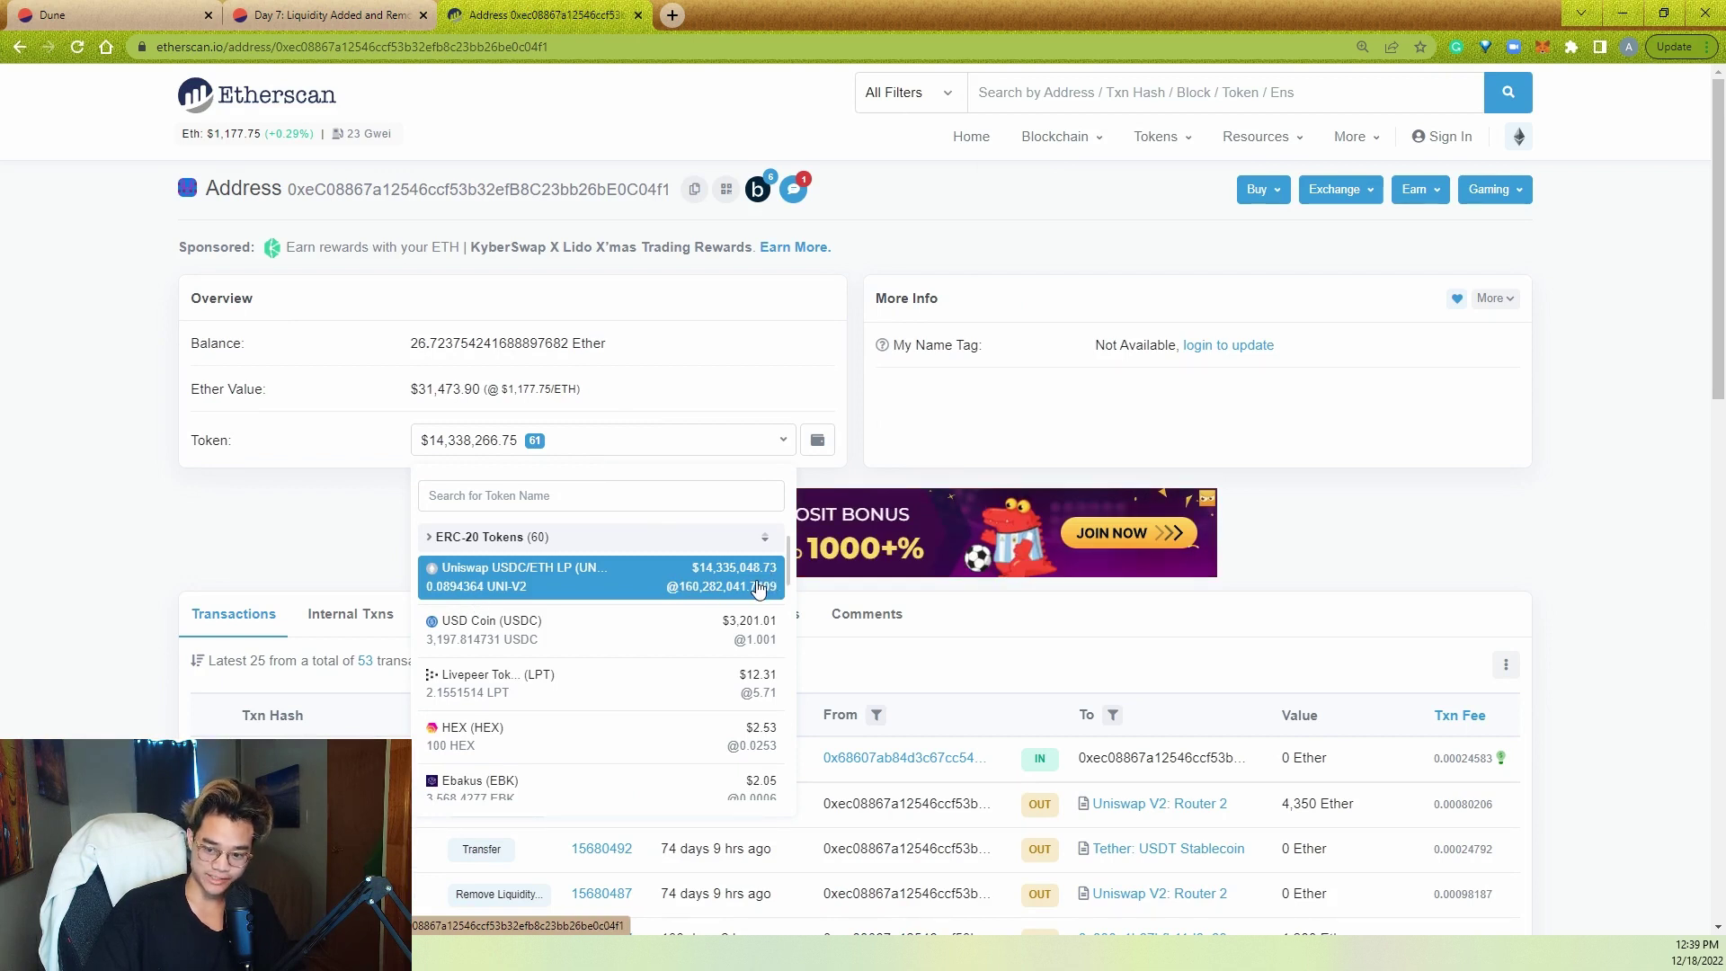
- Add WHERE t_in.recieved - COALESCE(t_out.sent, 0) > 0 to net_balance
left_click(52, 15)
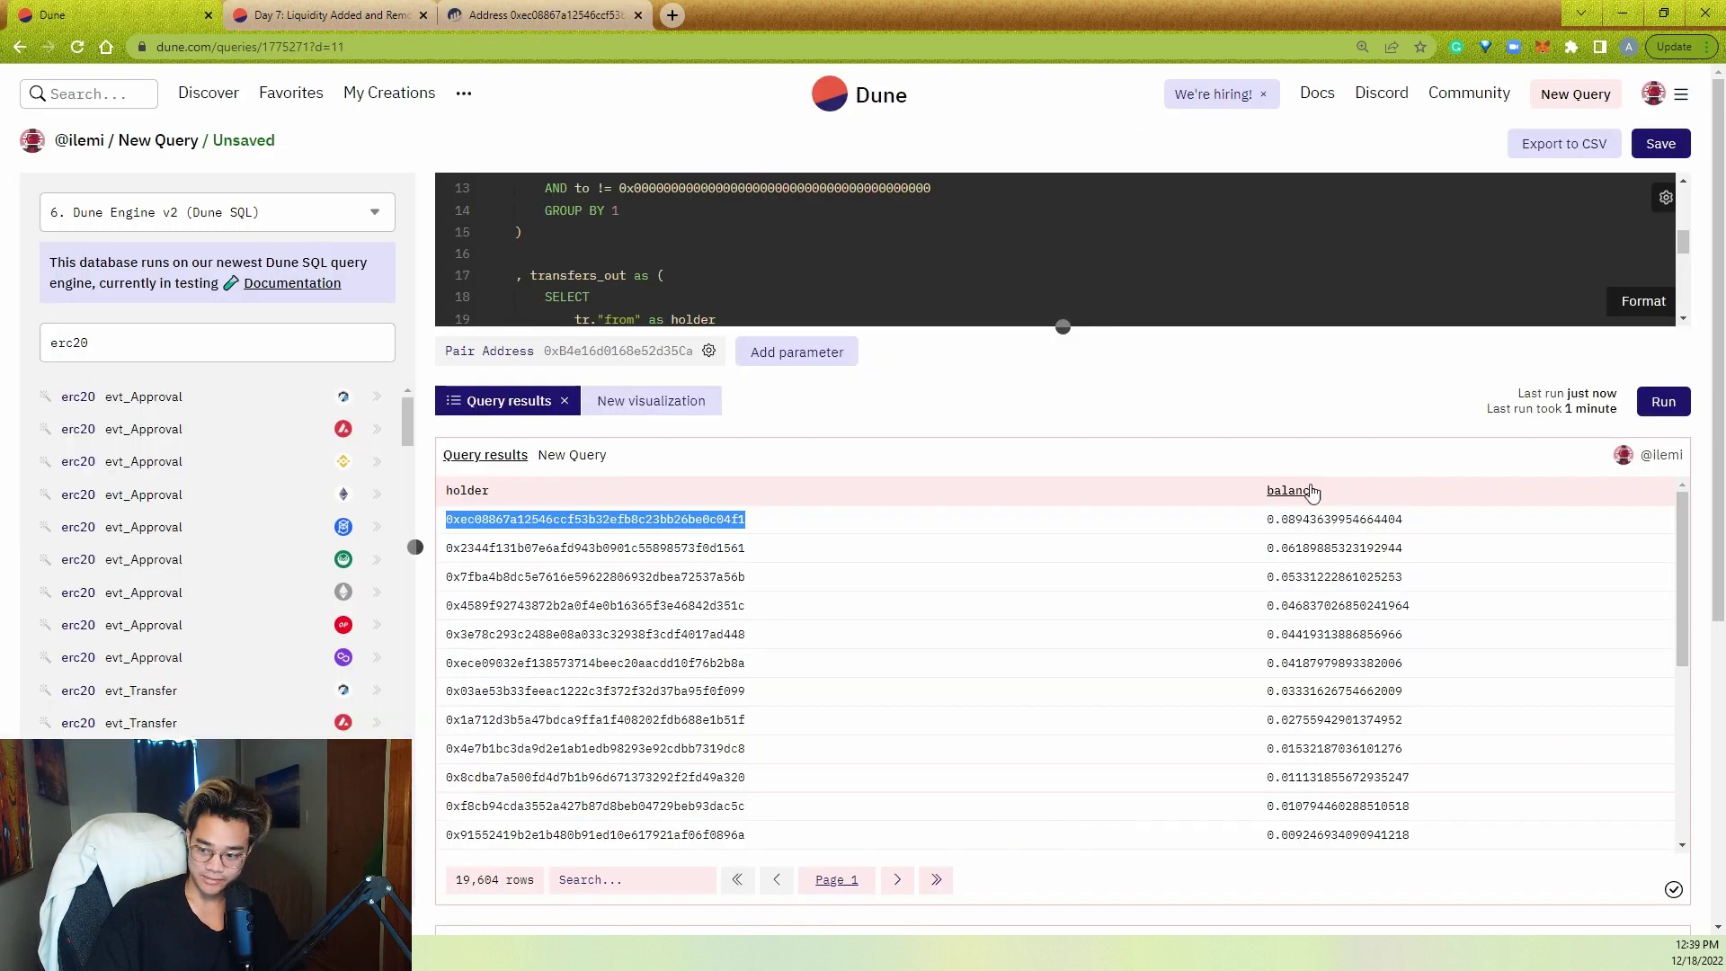
left_click_drag(1064, 325, 1063, 542)
scroll(962, 405, "up", 1)
left_click(962, 449)
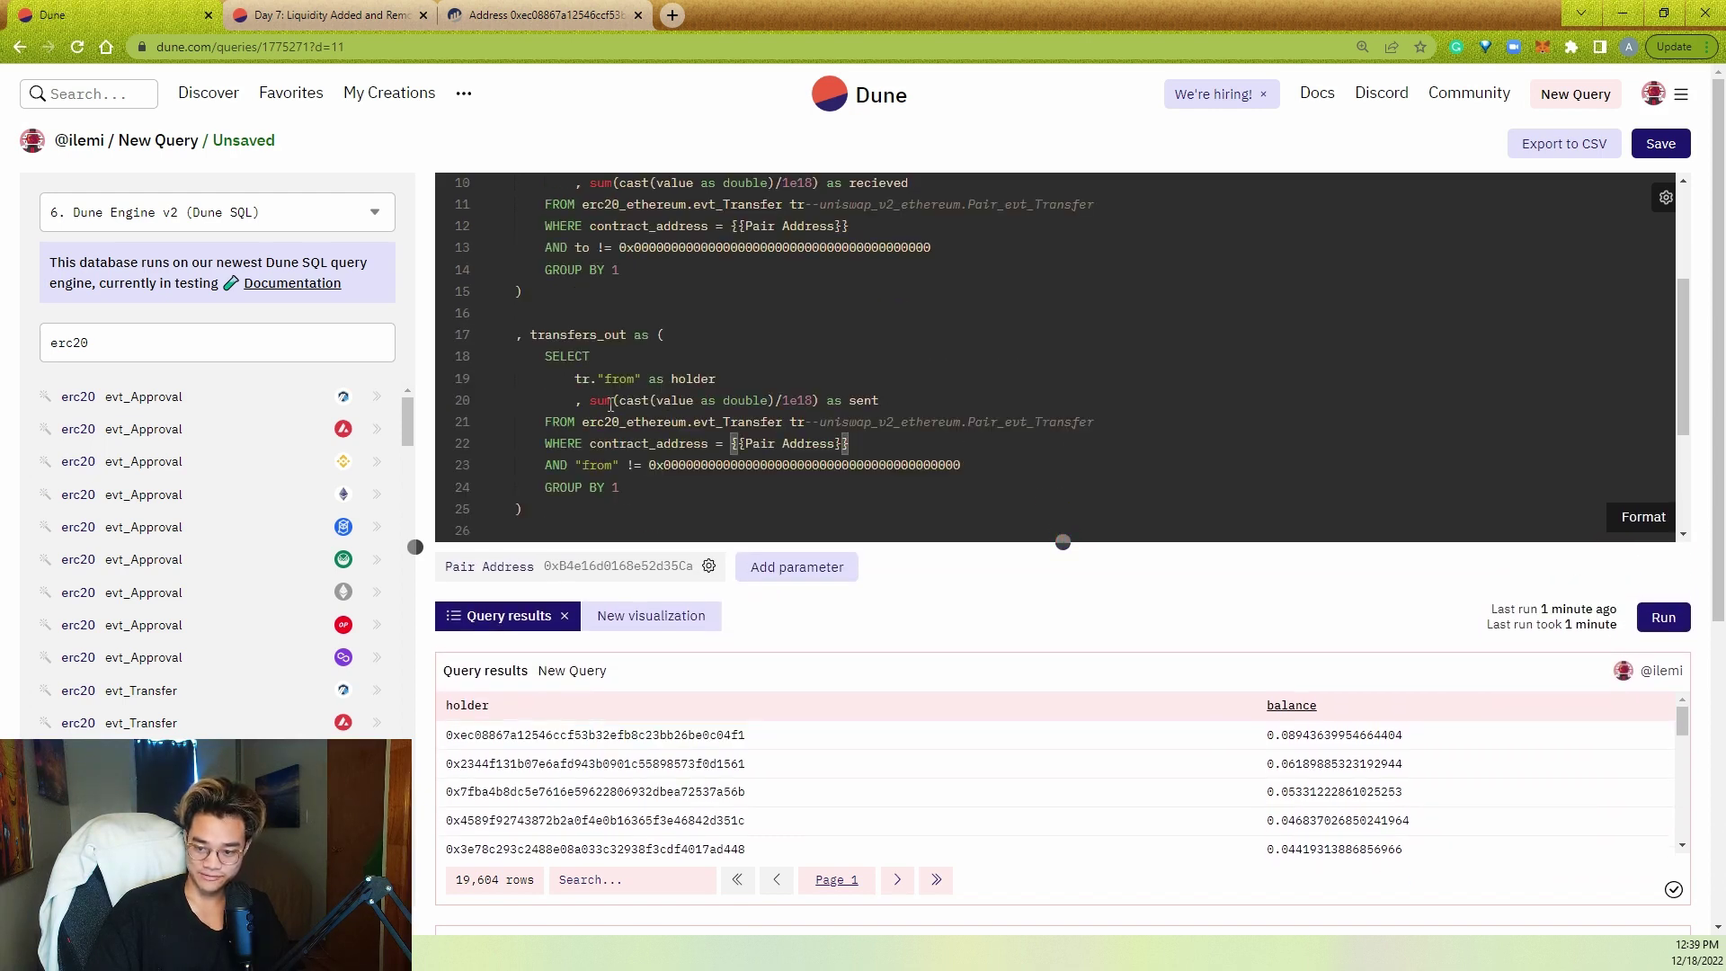
scroll(607, 406, "down", 5)
left_click(619, 464)
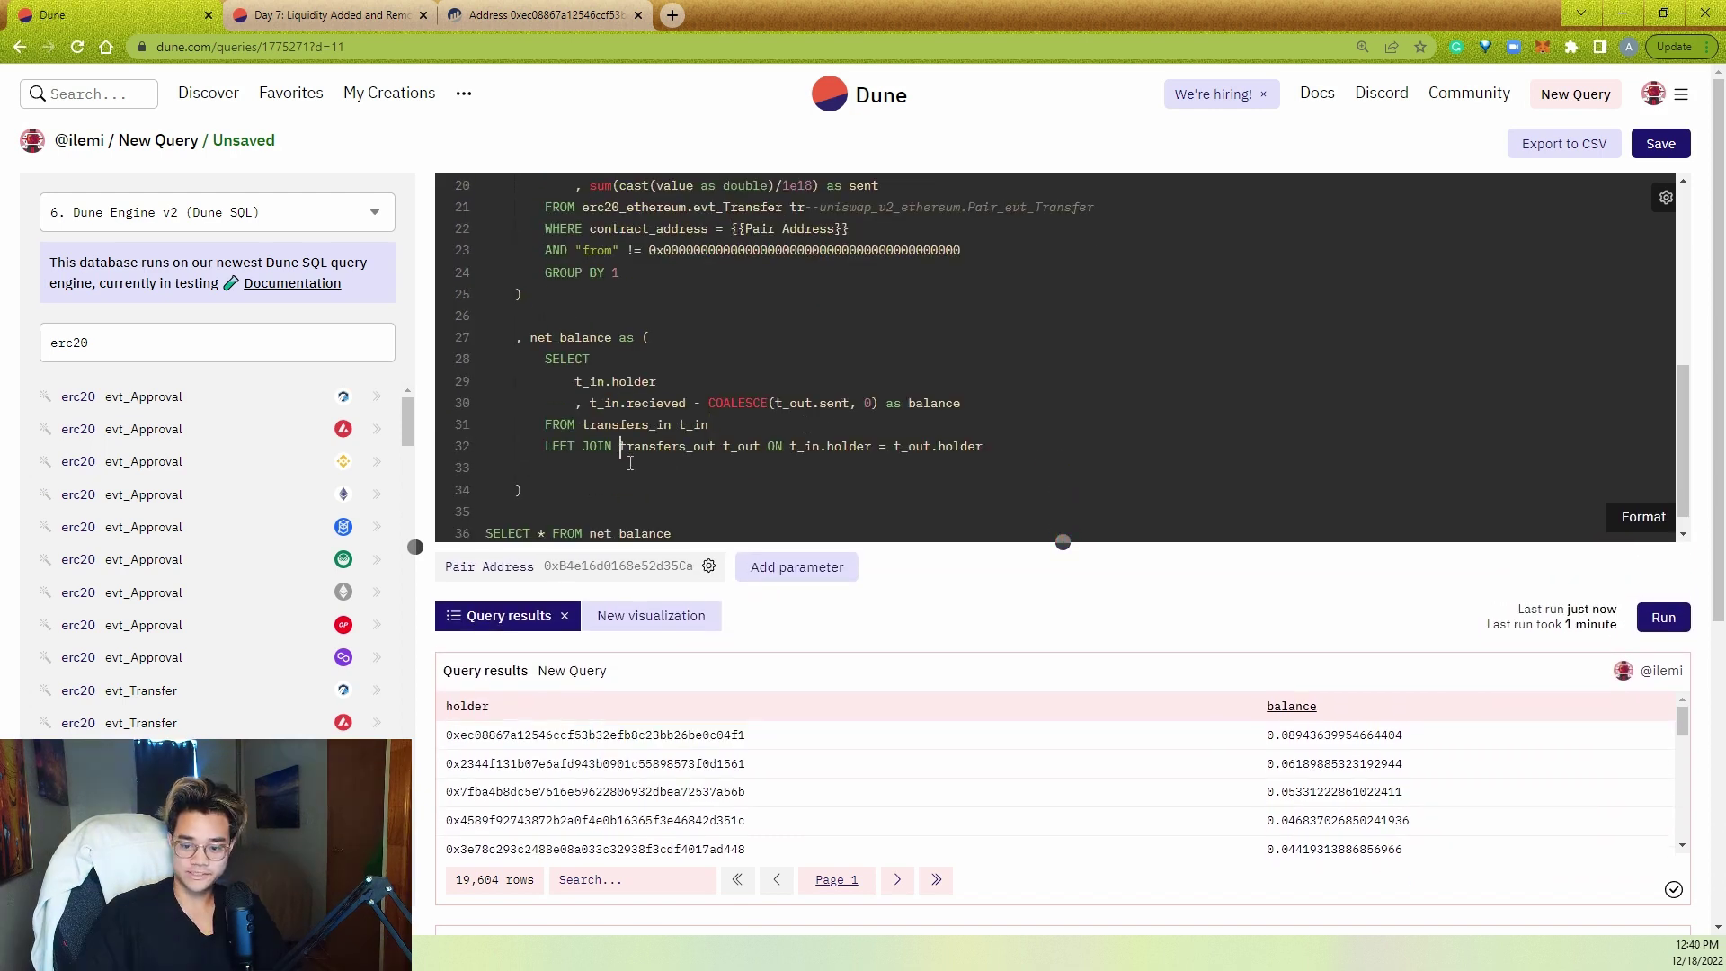
type("WHERE")
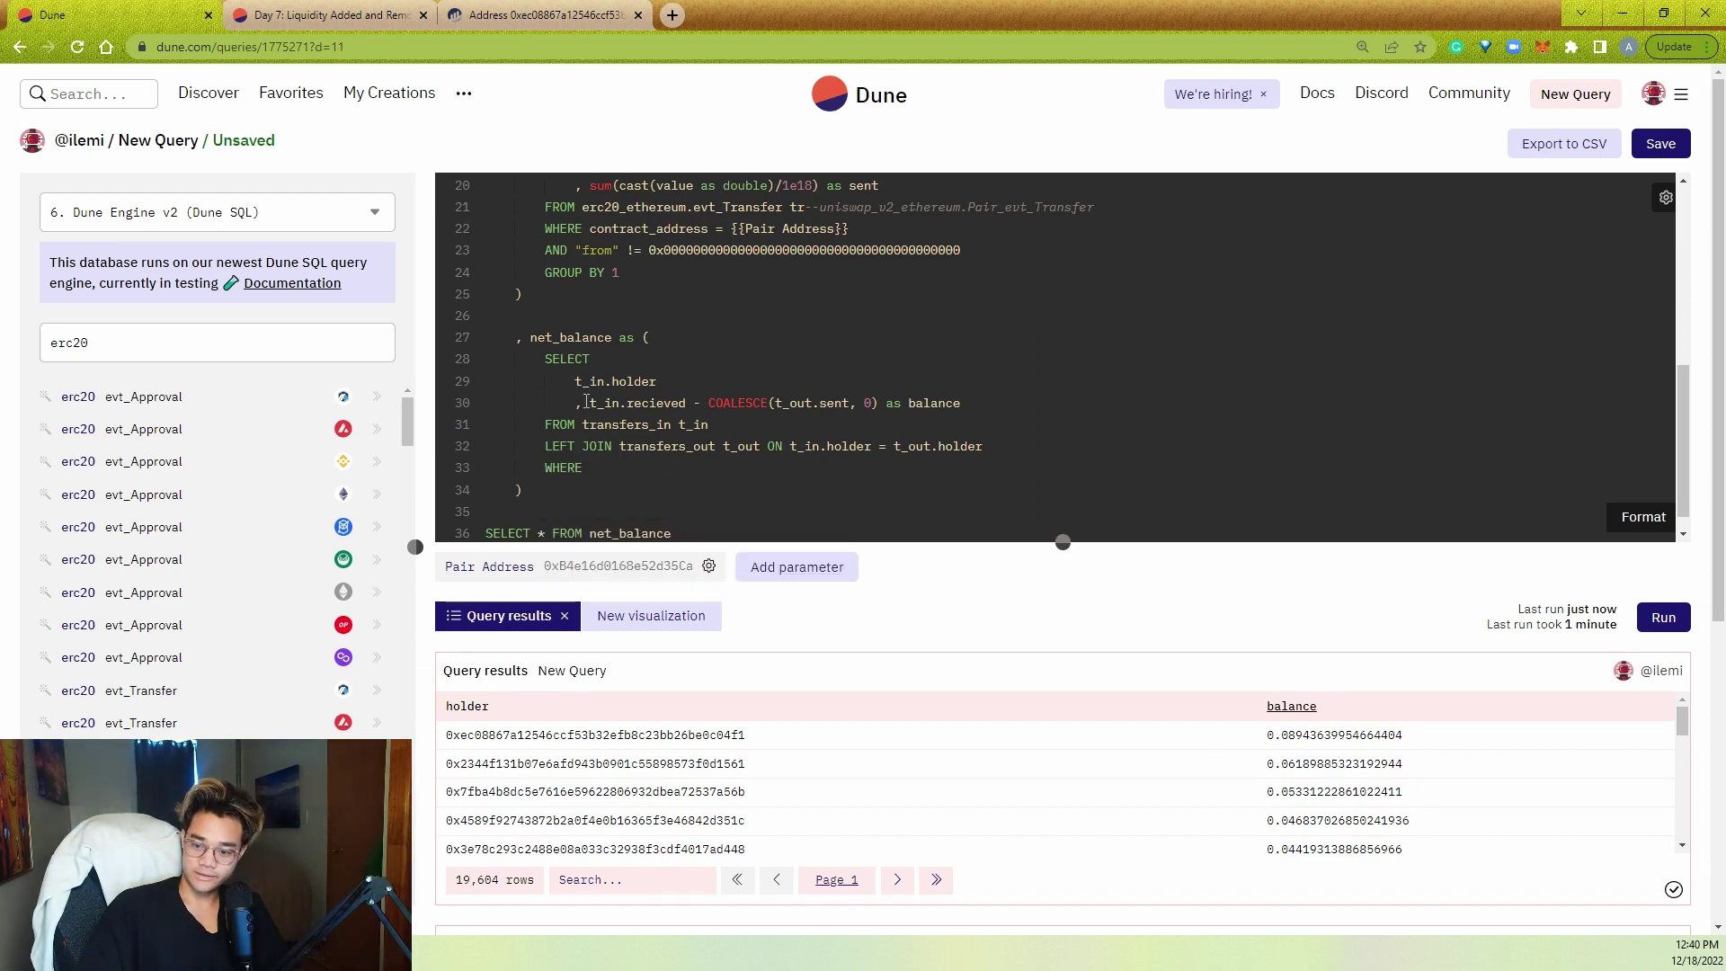
left_click_drag(590, 403, 872, 403)
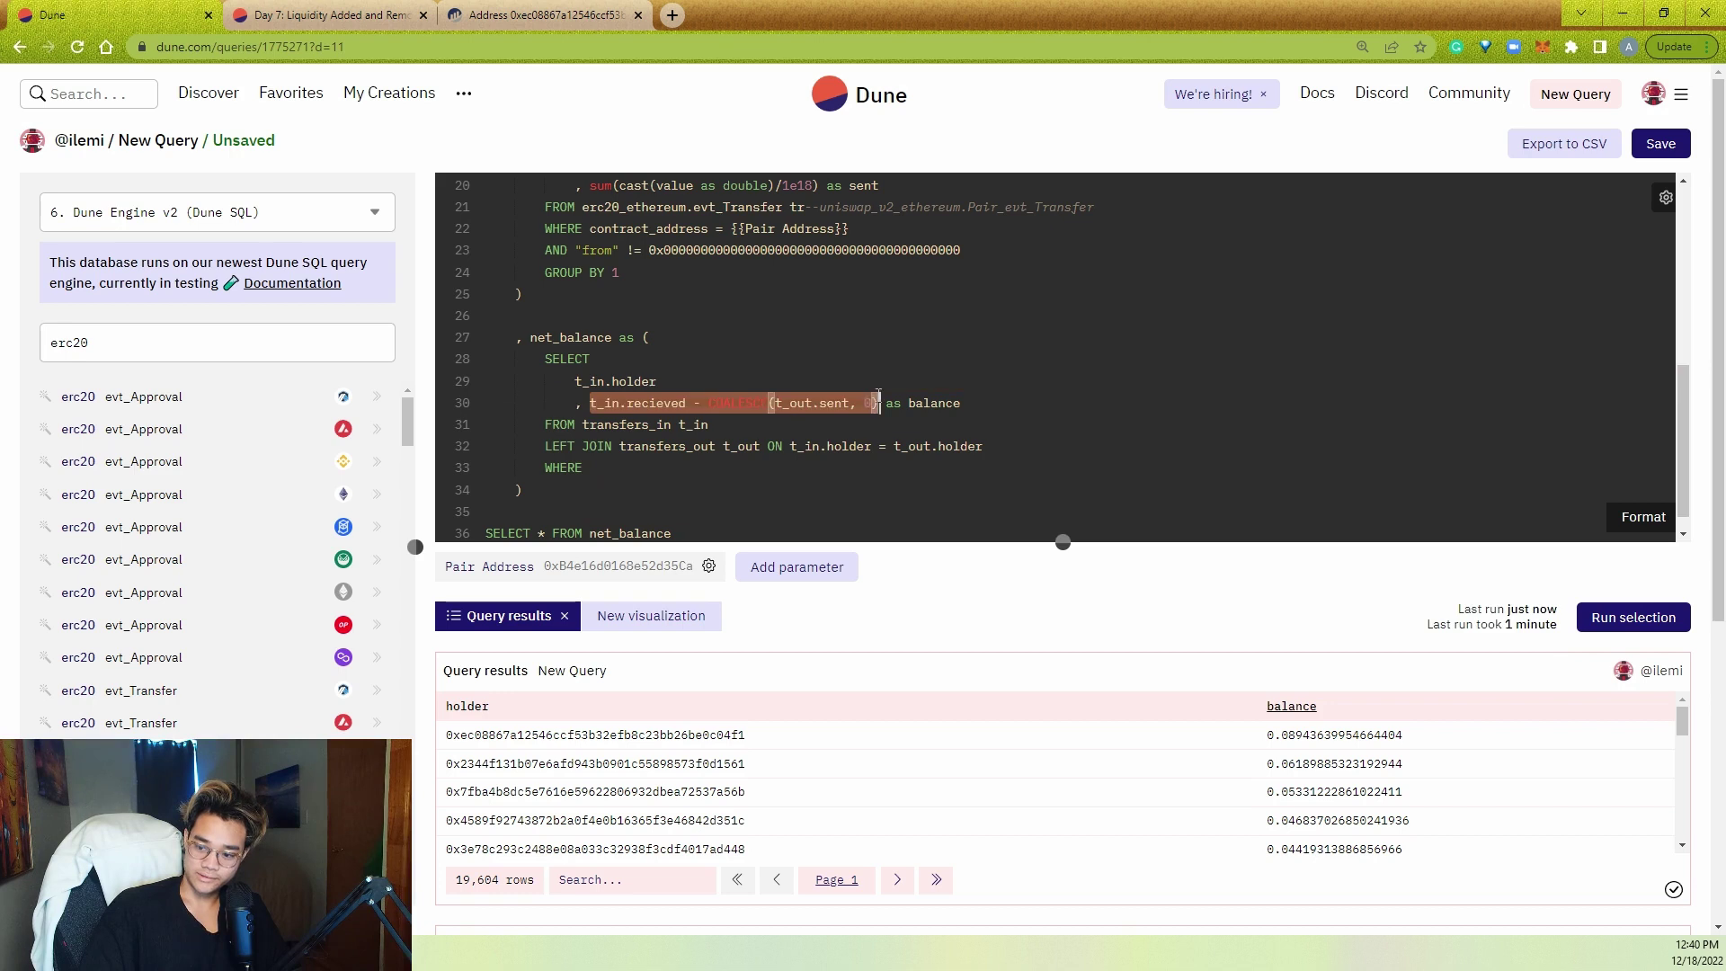
key("ctrl+c")
key("Down")
key("Down")
key("Down")
key("ctrl+v")
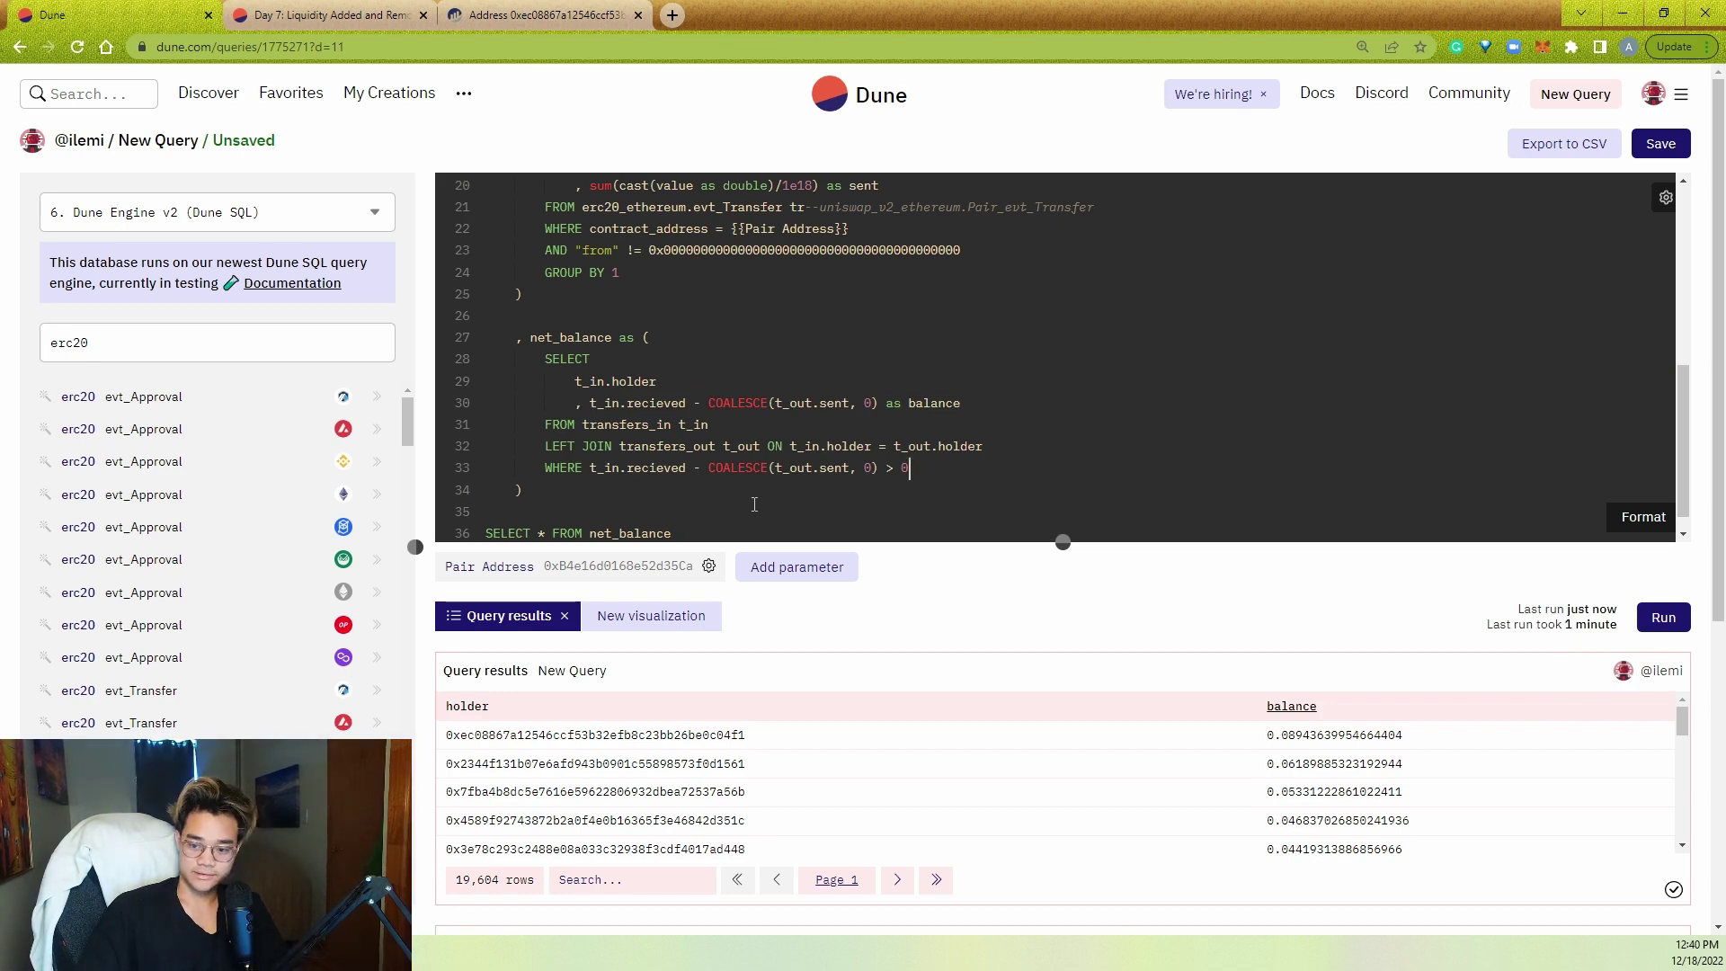
left_click(779, 493)
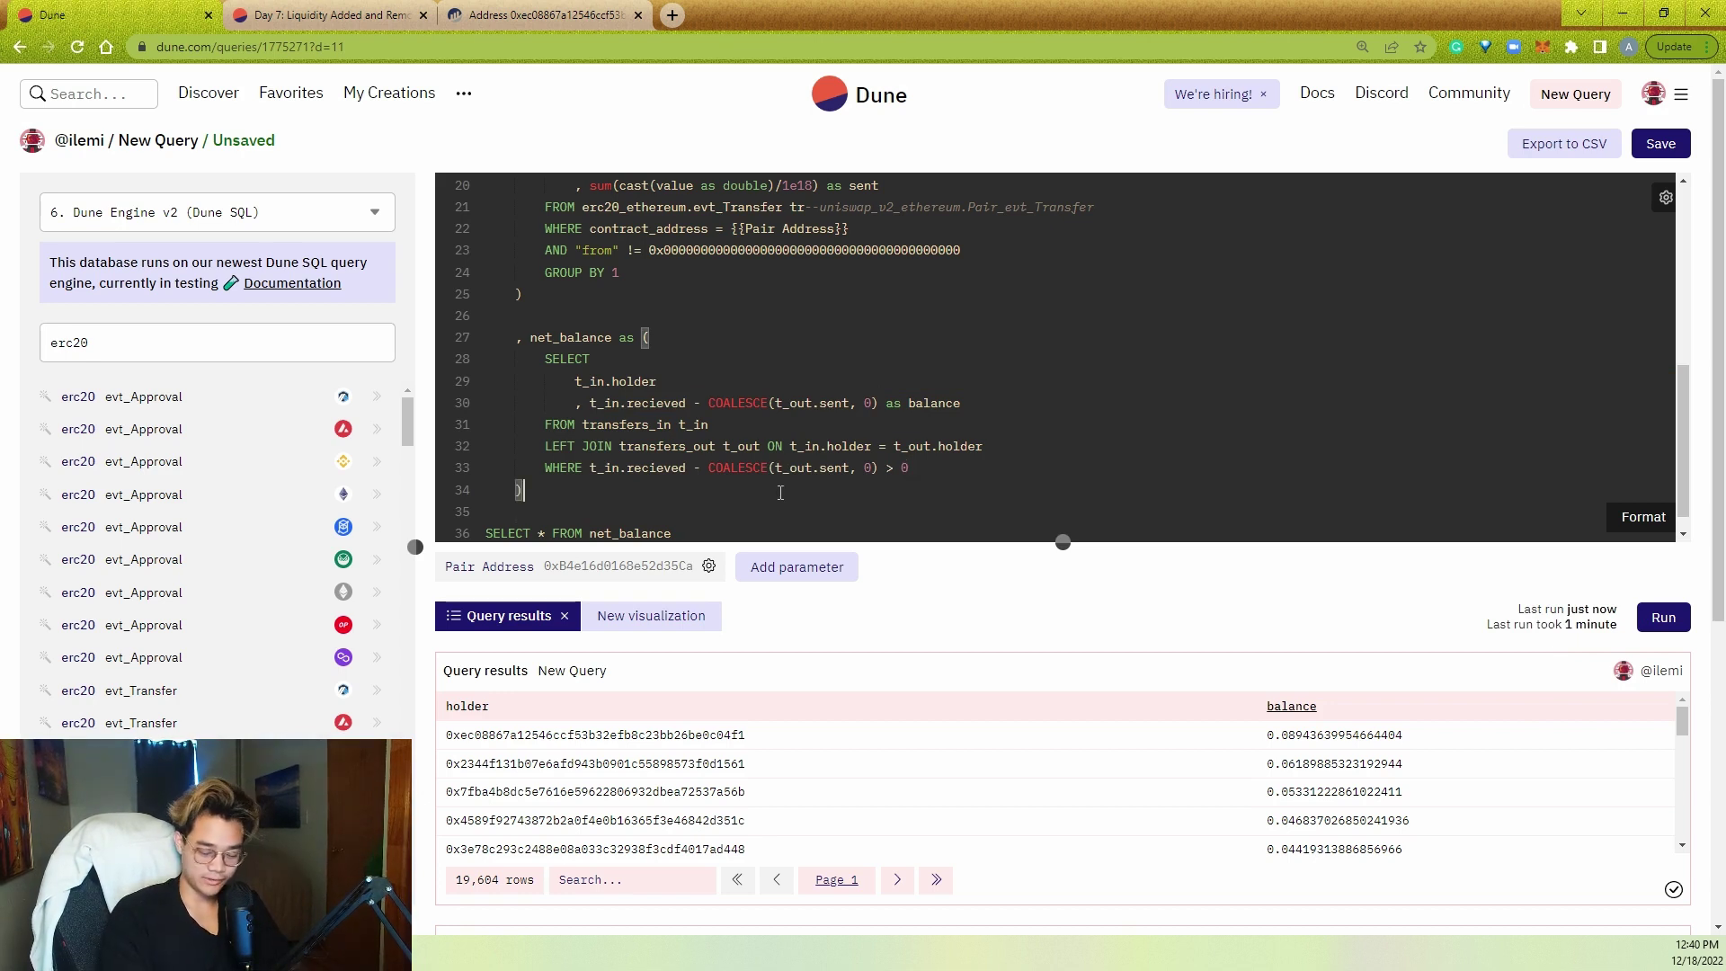
key("Return")
key("Return")
- Create a total_supply CTE selecting sum(balance) FROM net_balance
type(", total_supply as (")
key("Return")
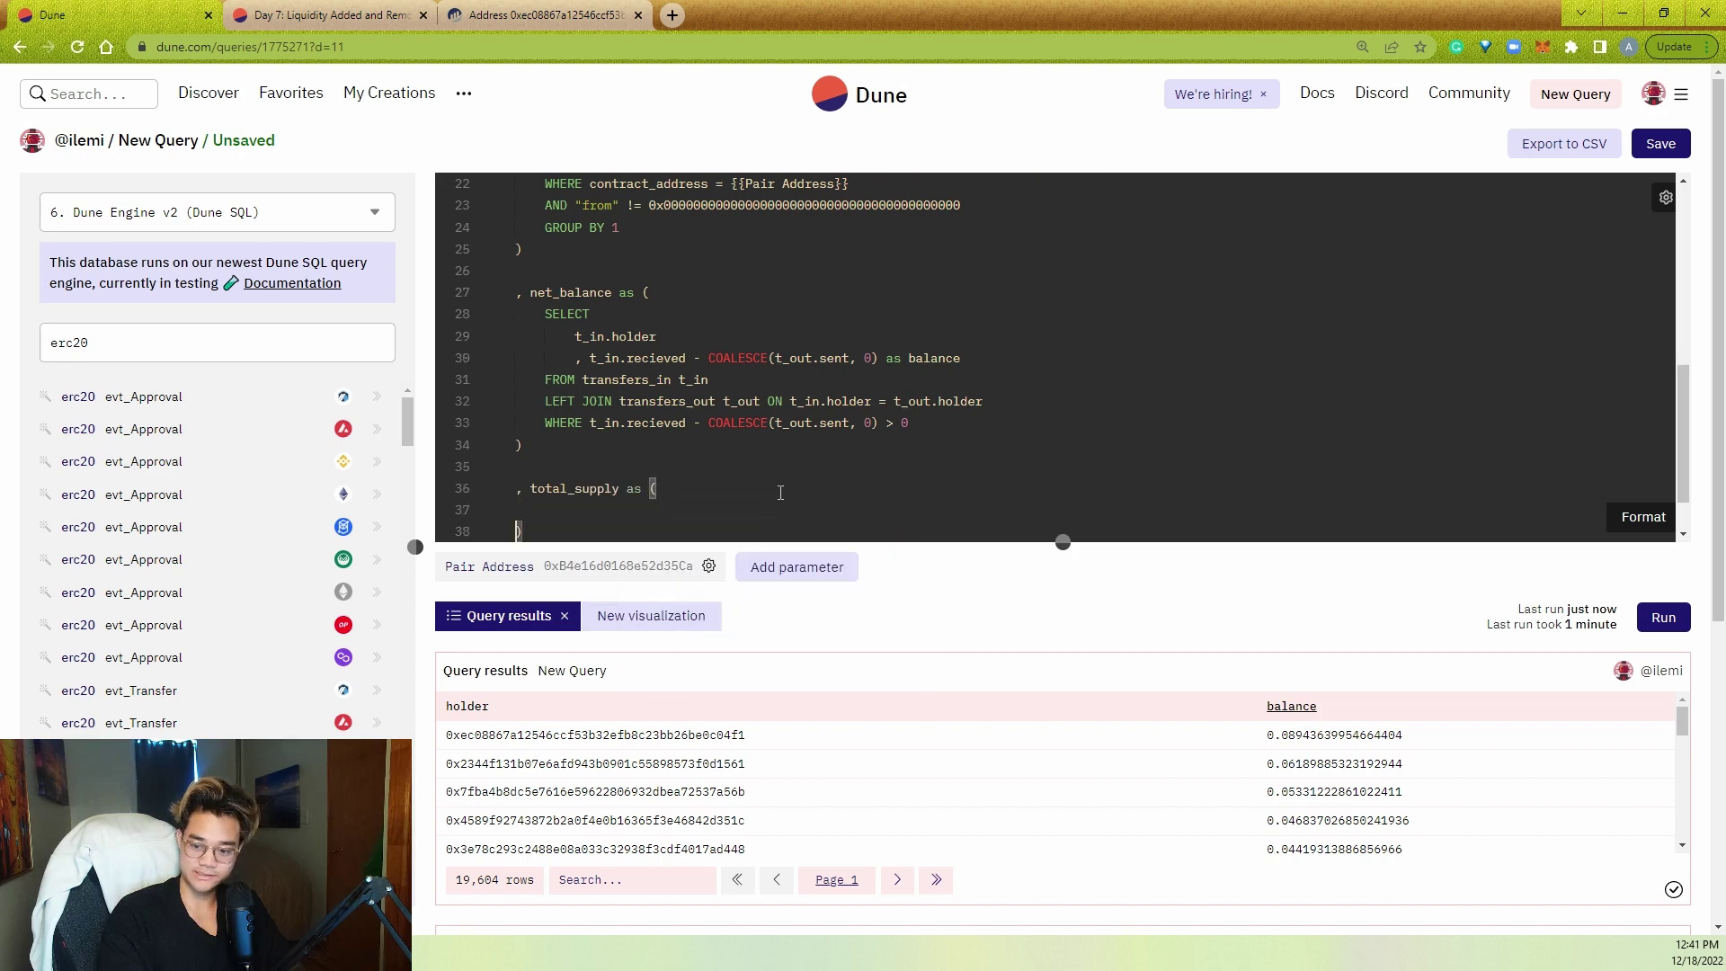
left_click(758, 510)
type("SELECT su")
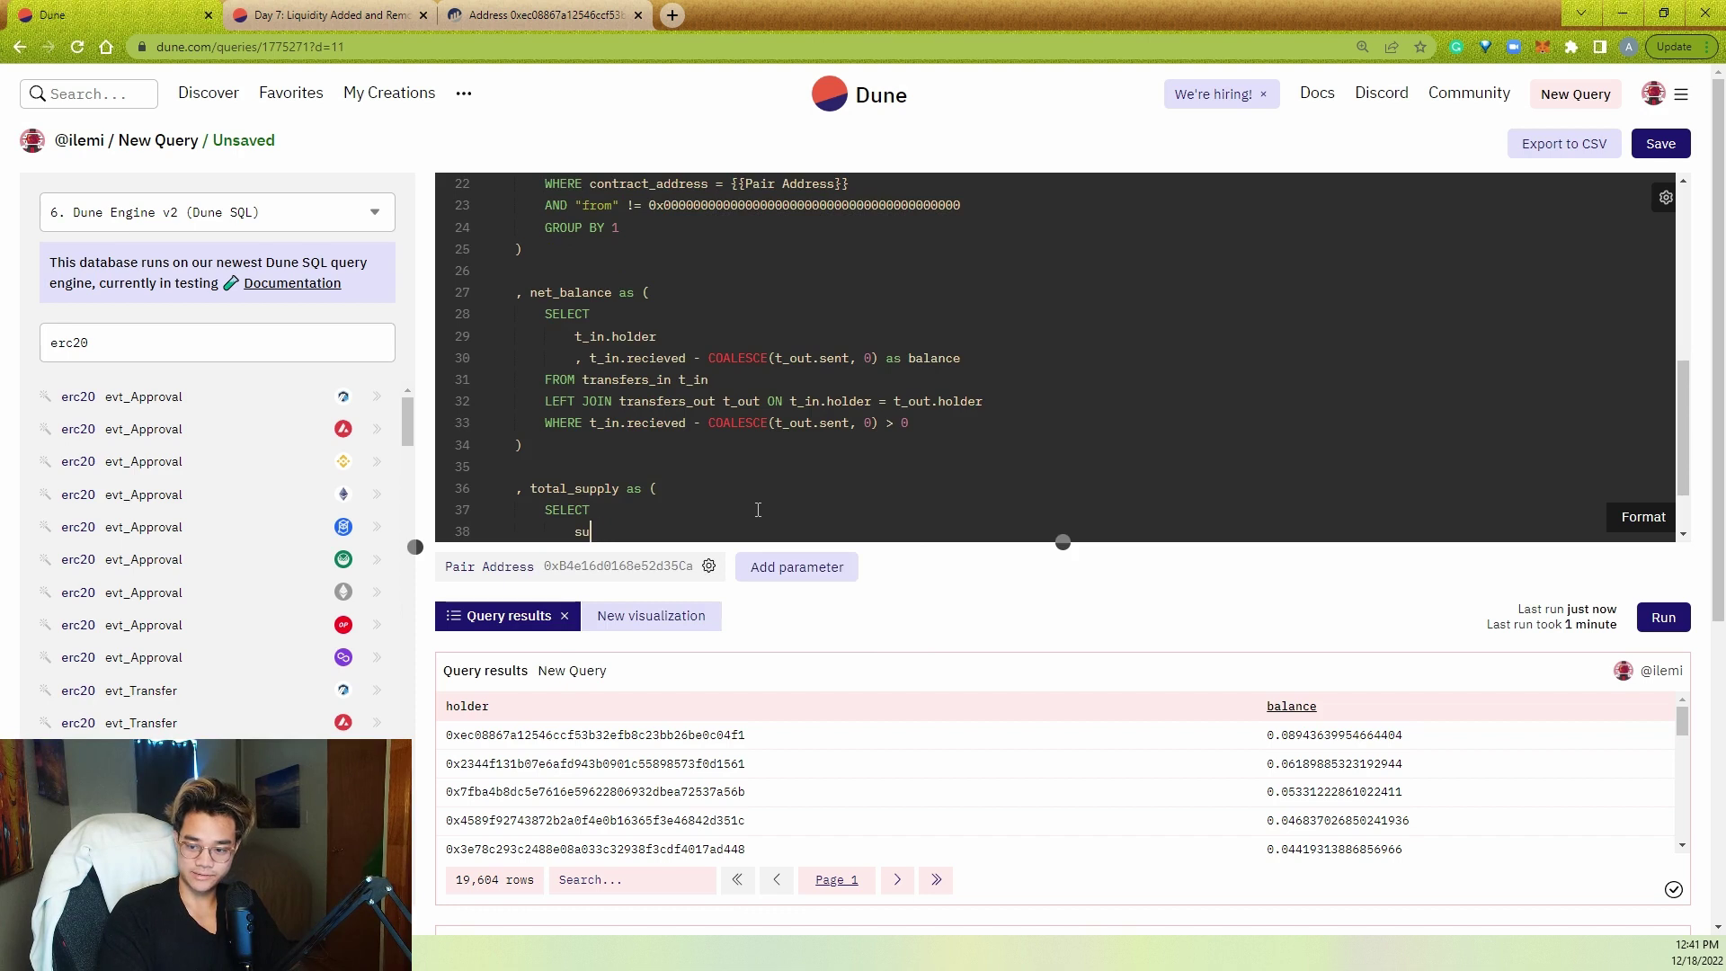
type("im(blance")
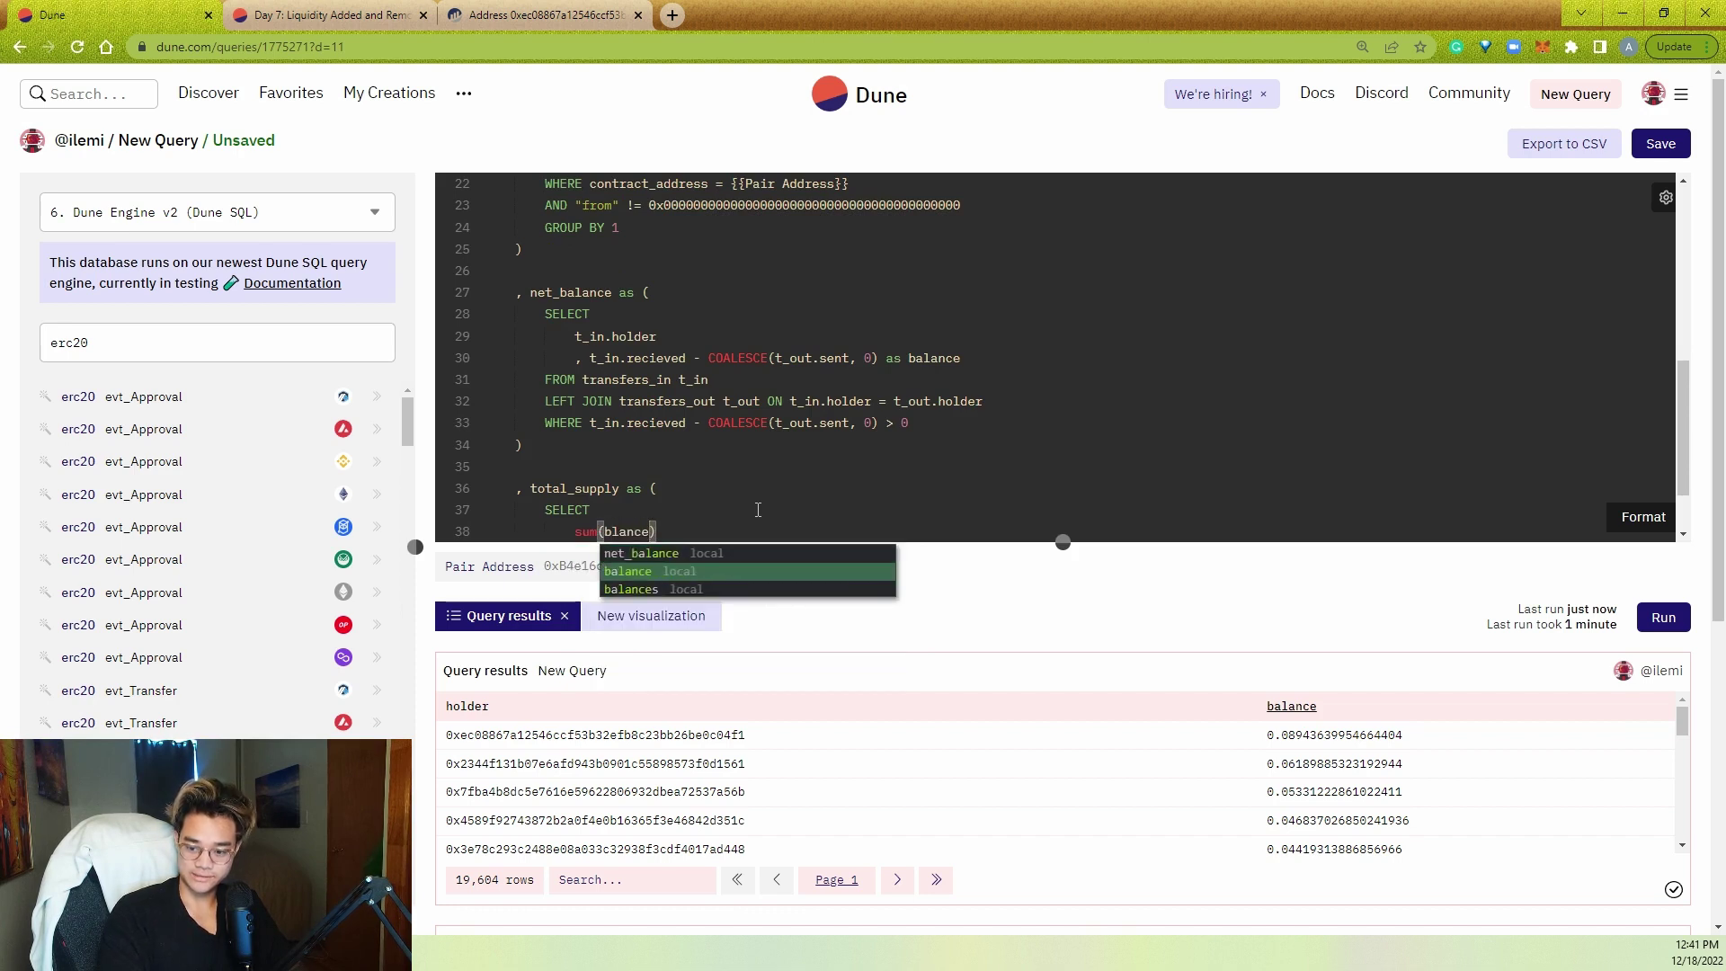
key("Return")
key("End")
key("Return")
key("BackSpace")
type("FROM n")
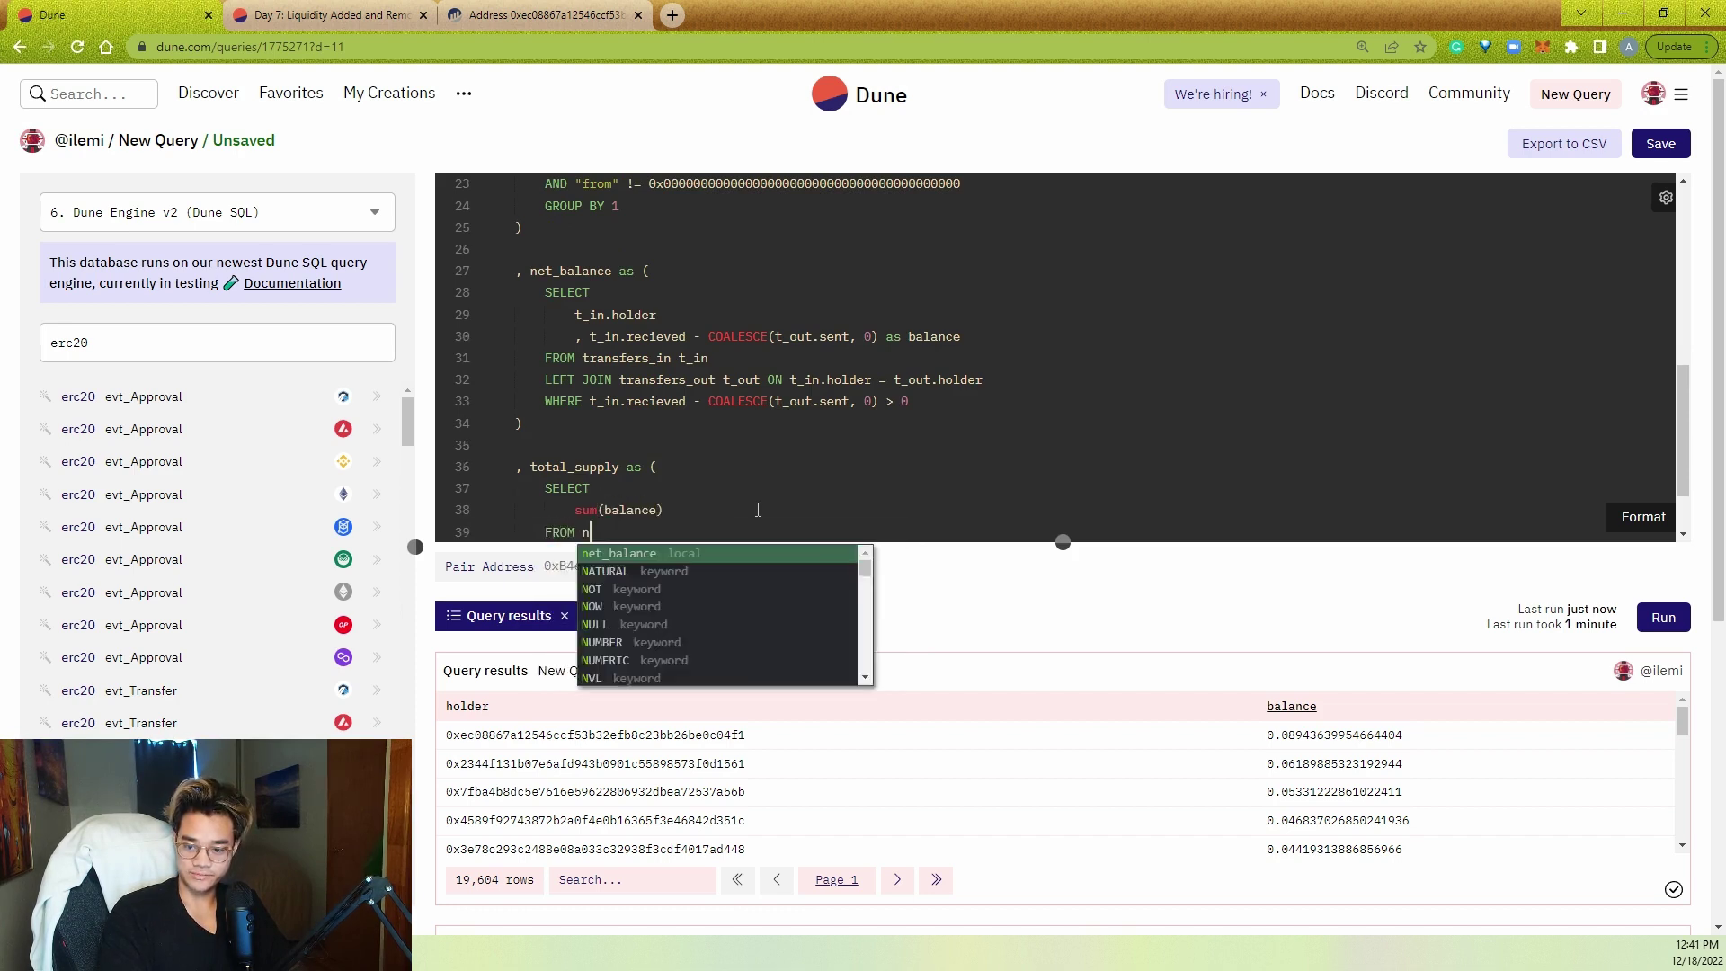
type("et")
key("Return")
- Change the final SELECT to list holder, balance, and a balance/(SELECT ...) column
scroll(687, 474, "down", 2)
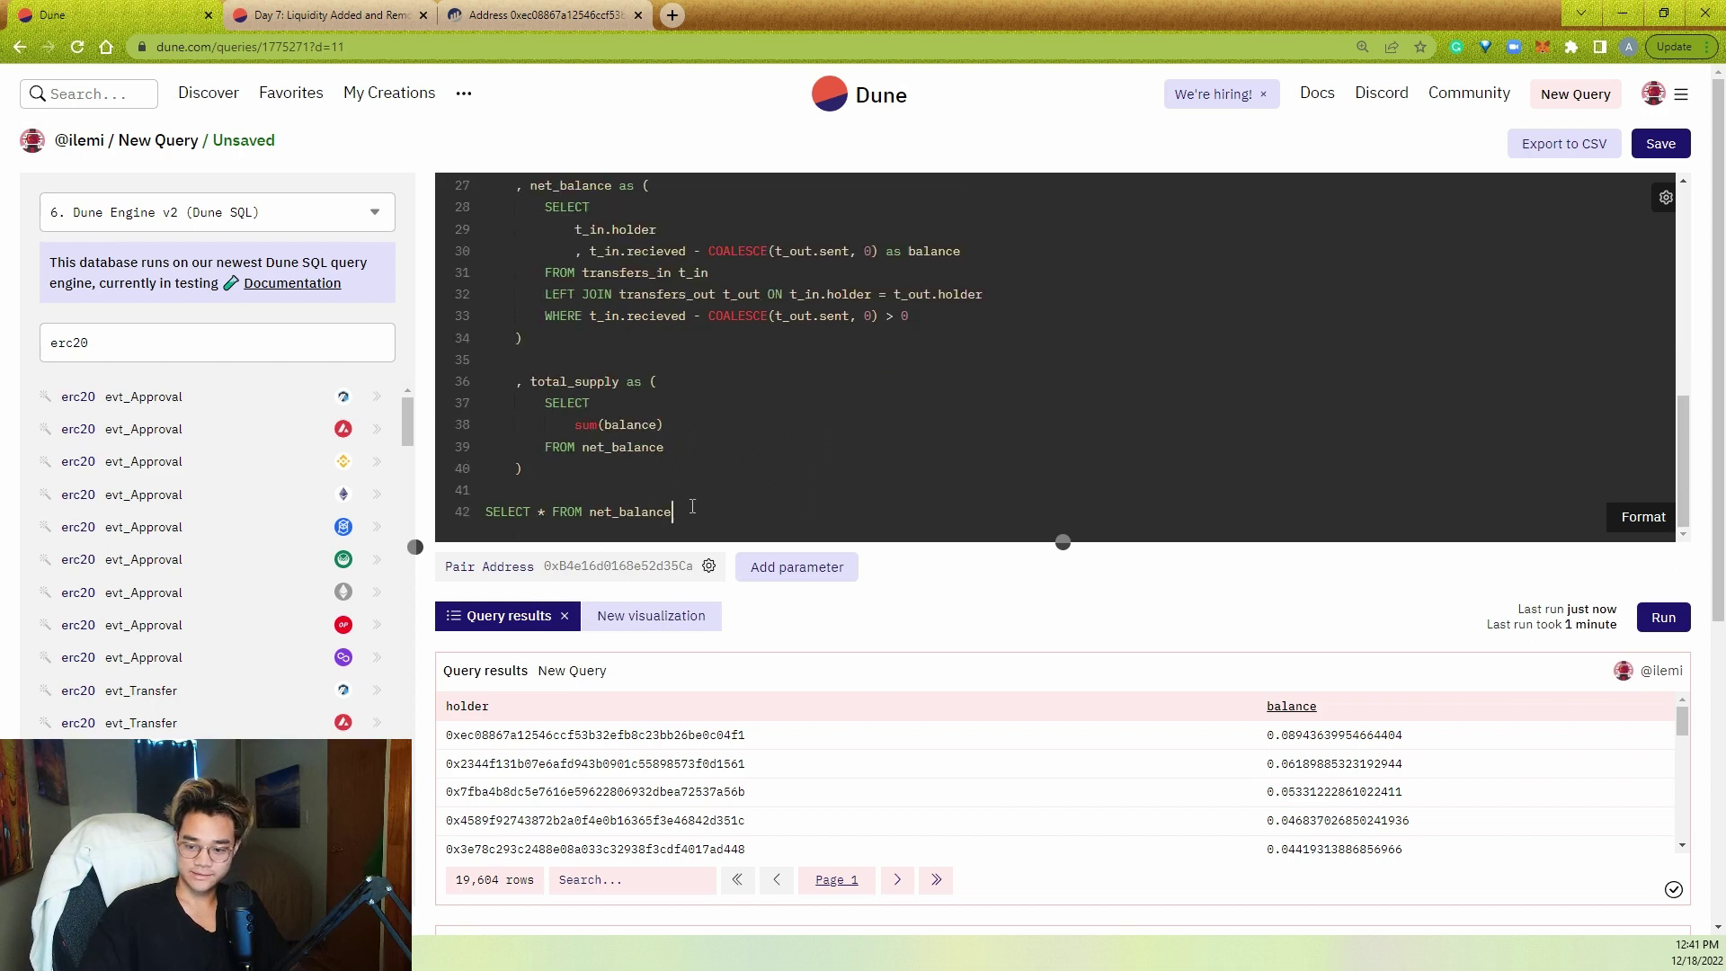
left_click(554, 514)
key("Return")
left_click(675, 510)
key("BackSpace")
key("BackSpace")
key("Return")
scroll(680, 504, "down", 3)
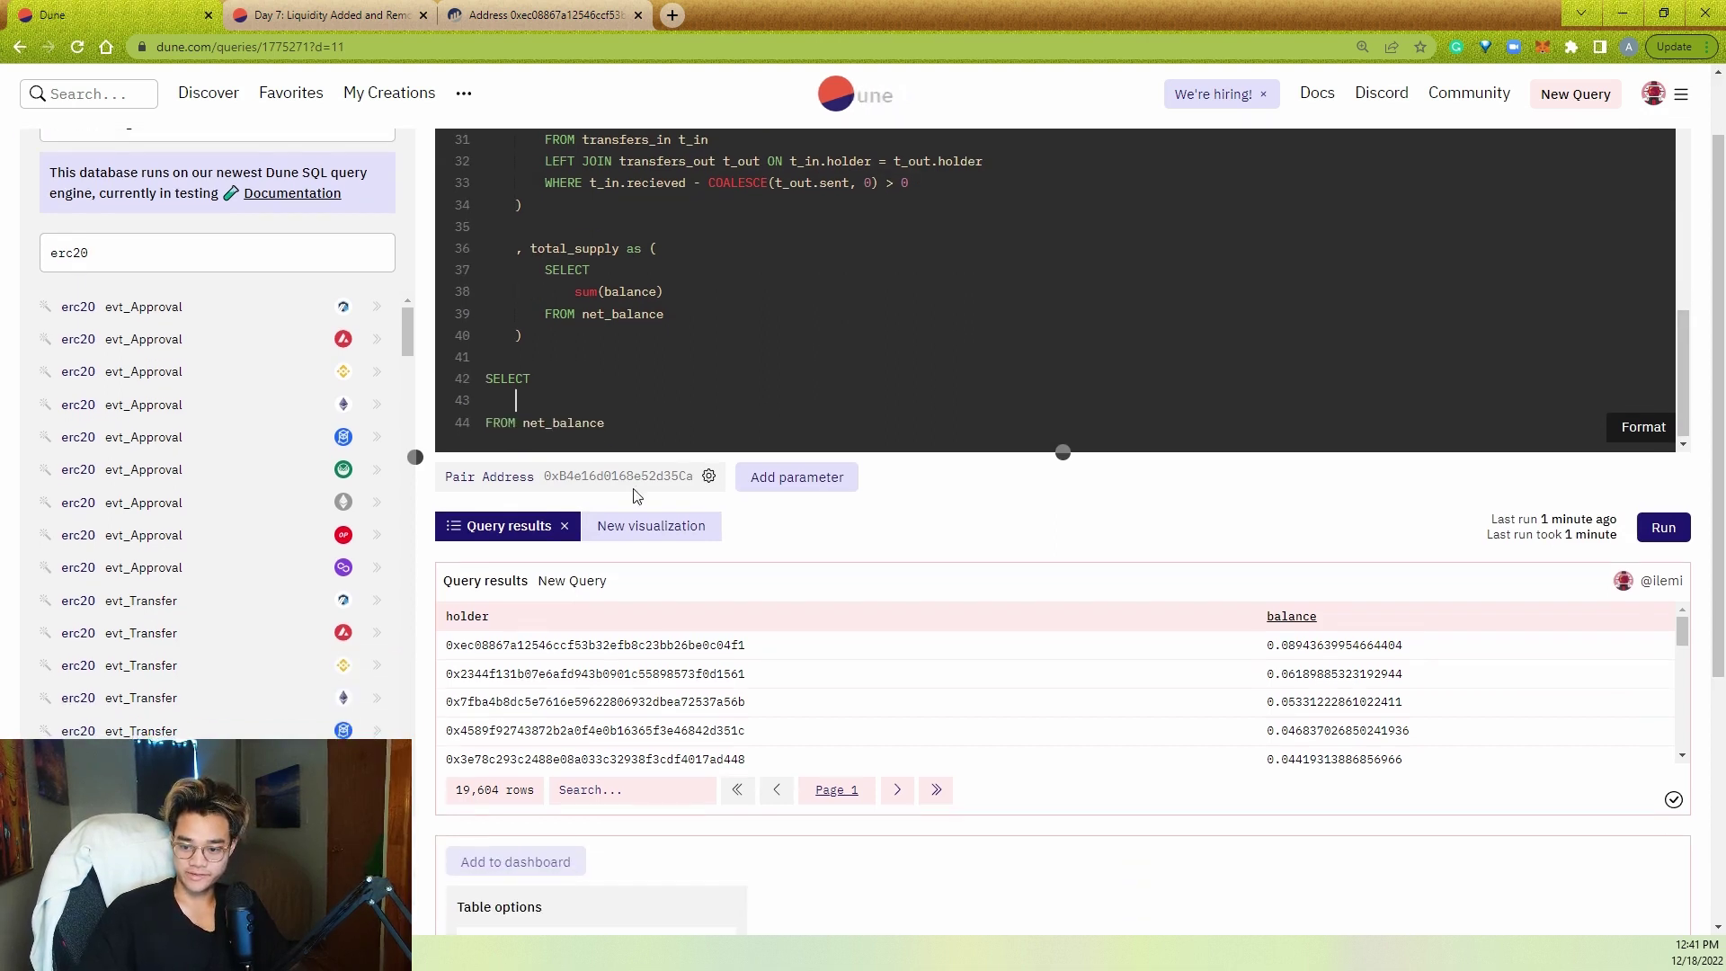
scroll(702, 504, "up", 2)
type("holder")
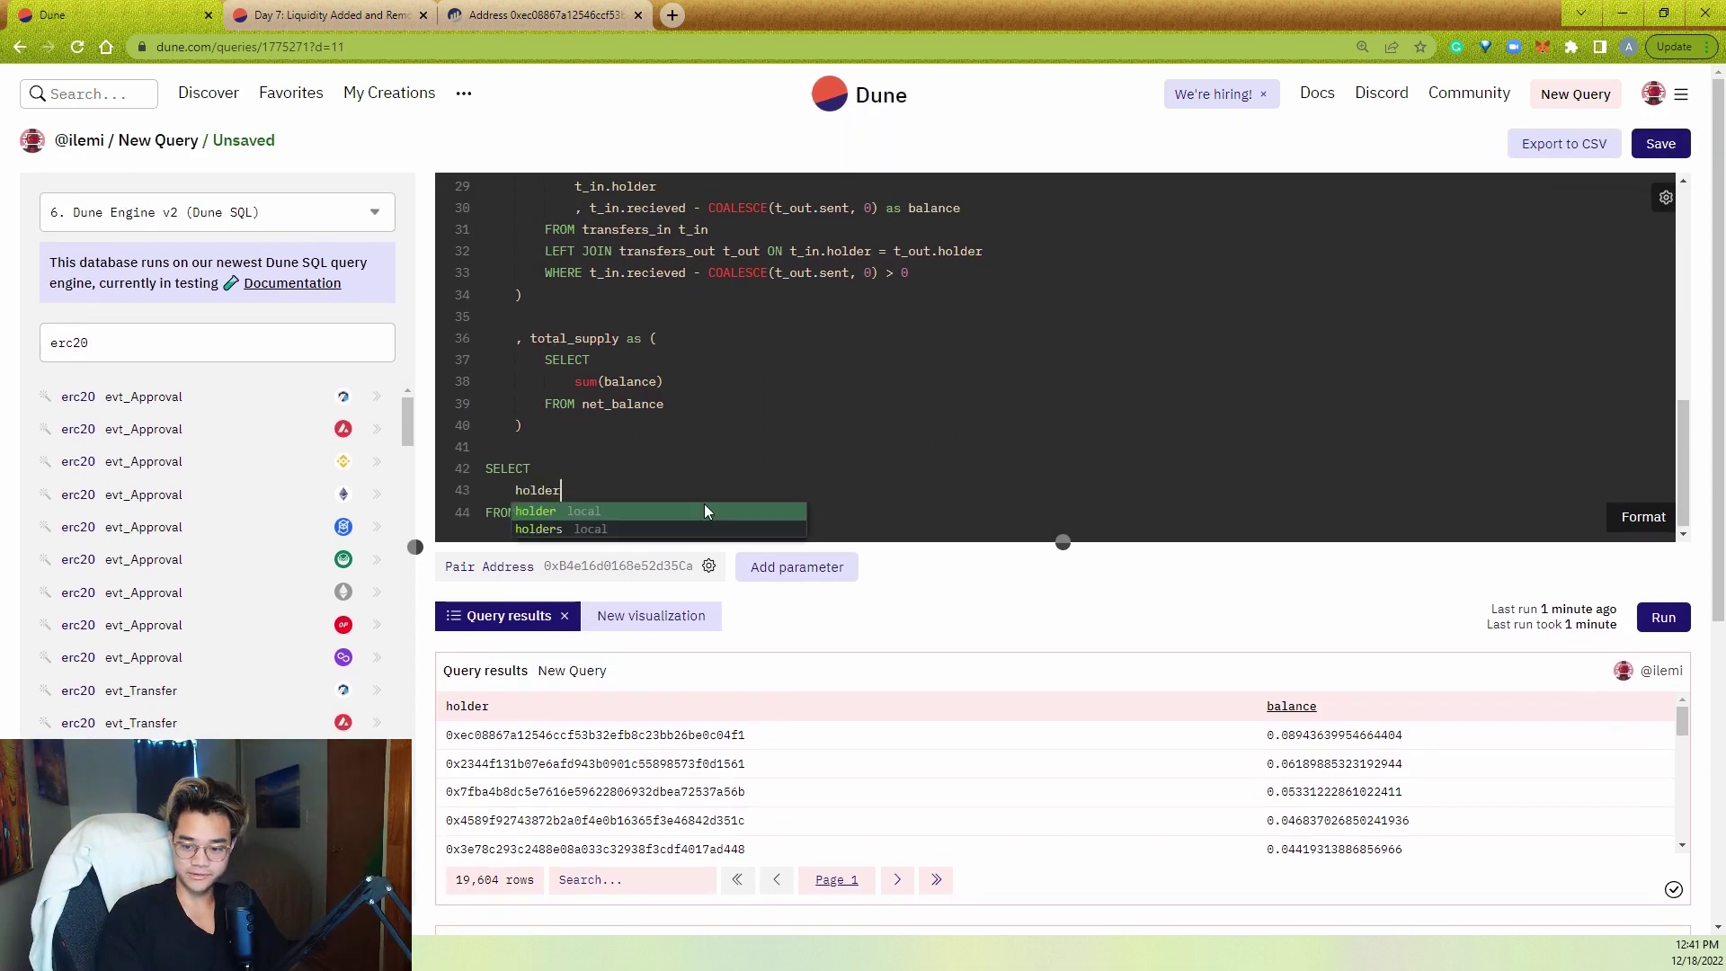
key("Return")
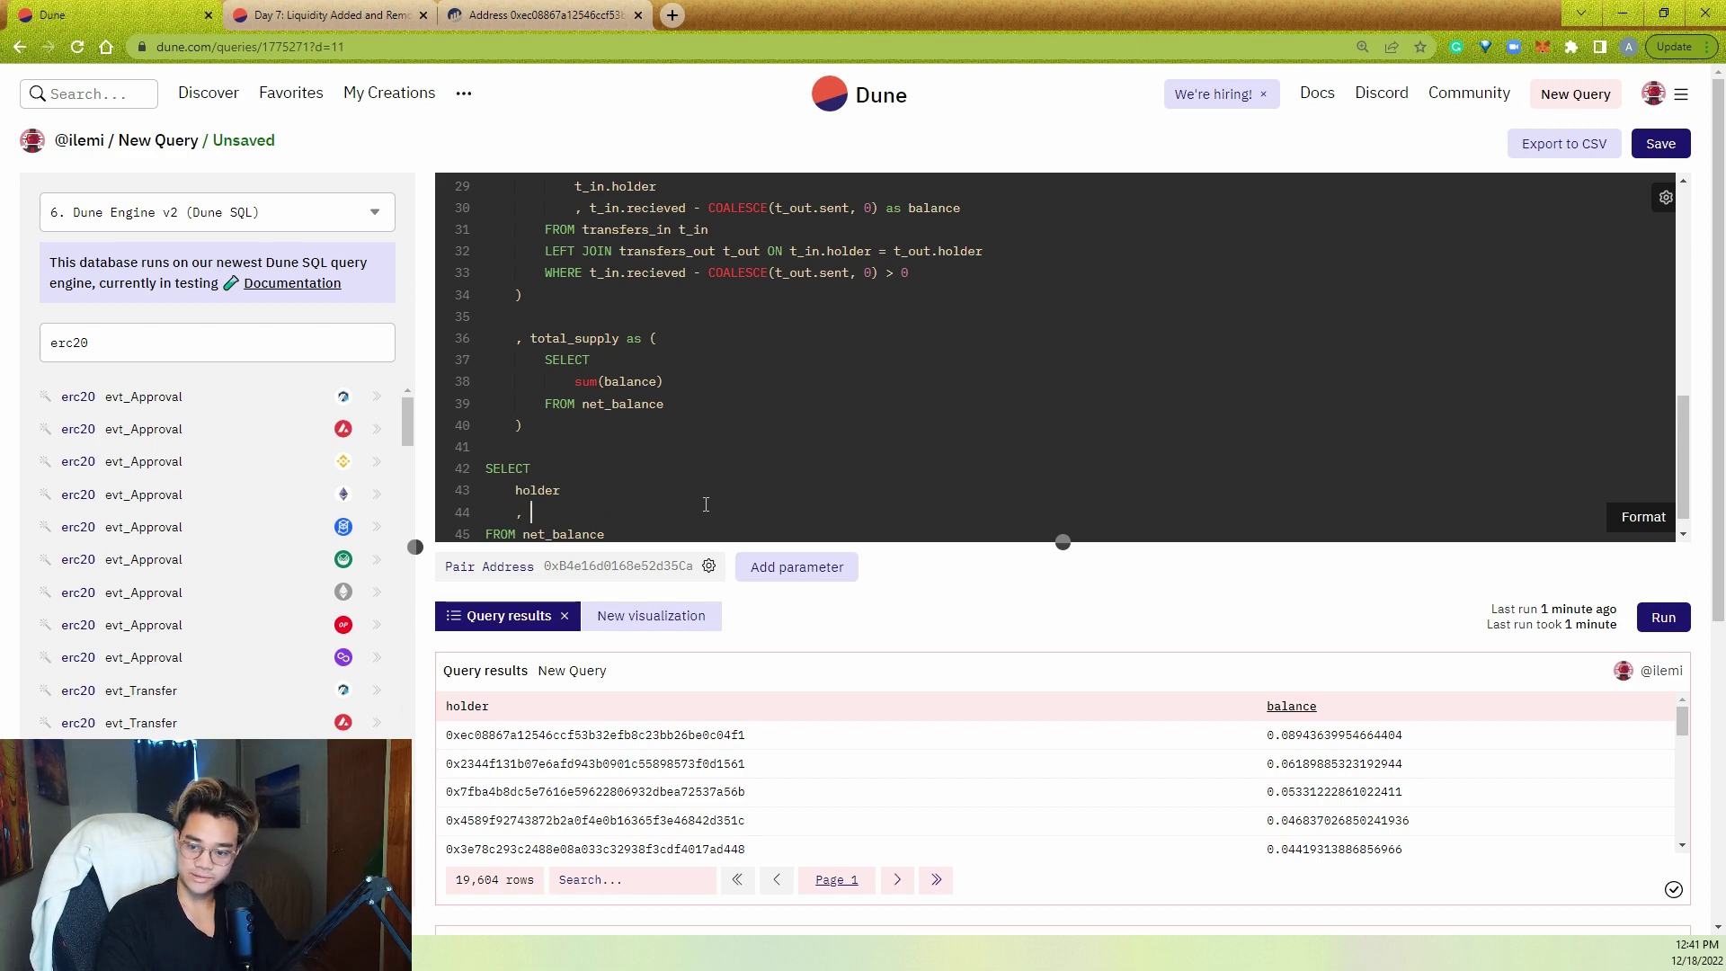
type("bal")
key("Return")
key("Return")
type(", balance/")
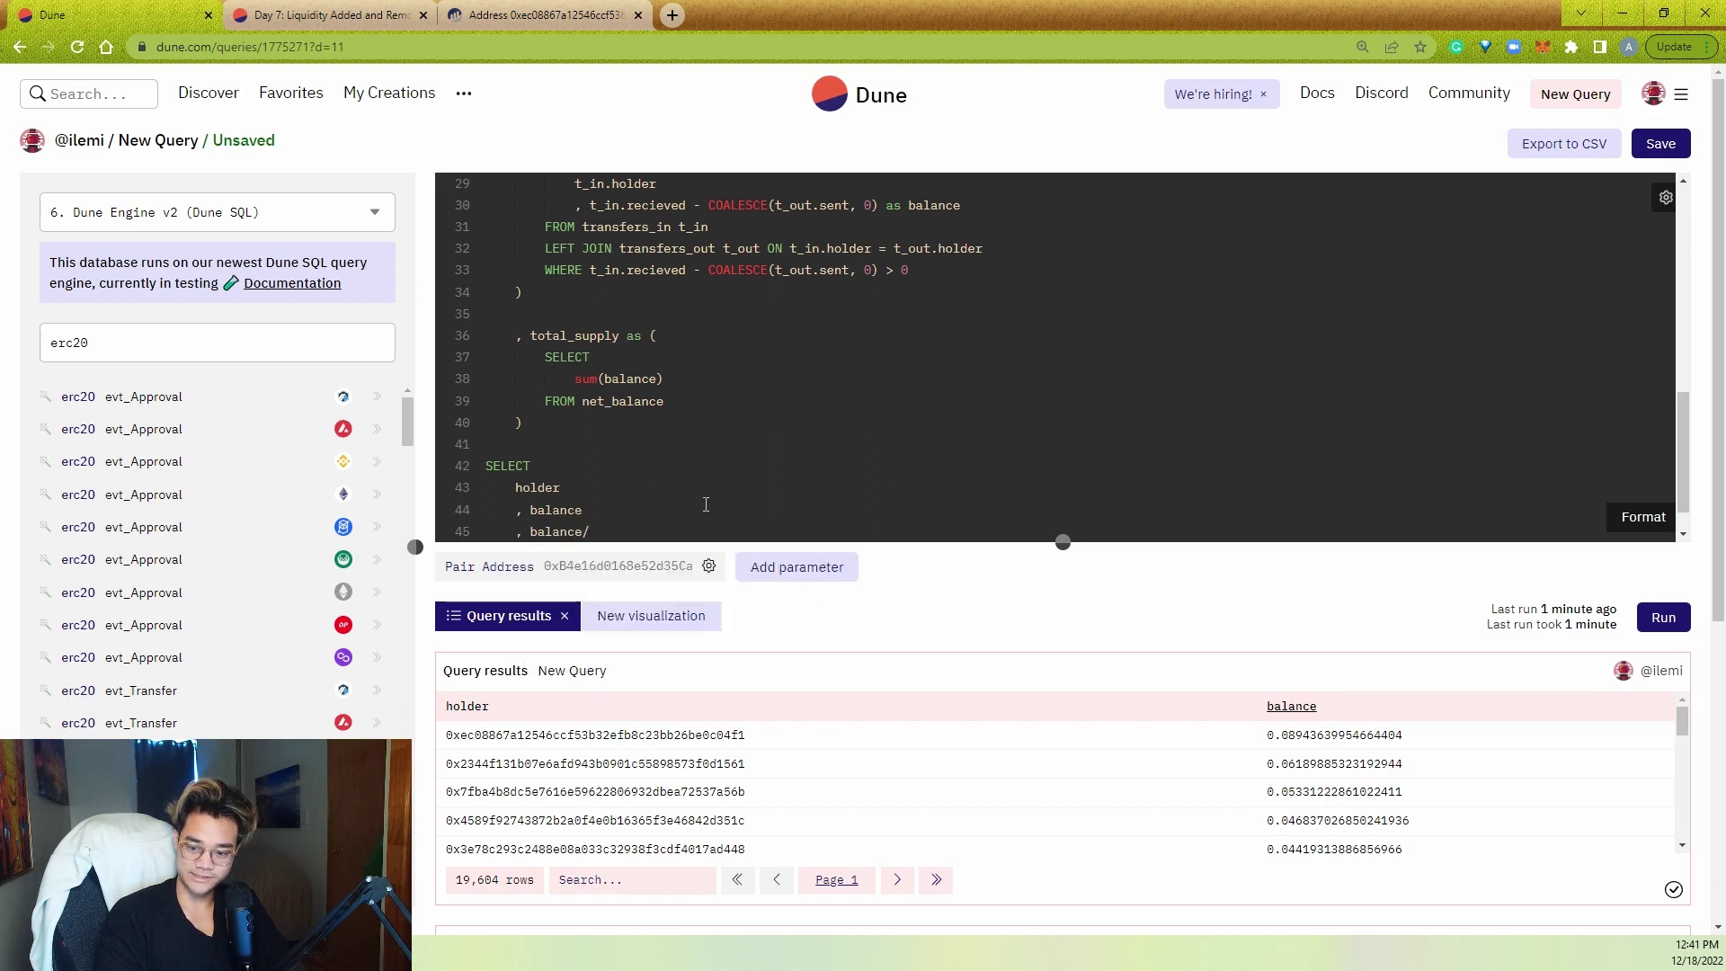
type("(SELECT")
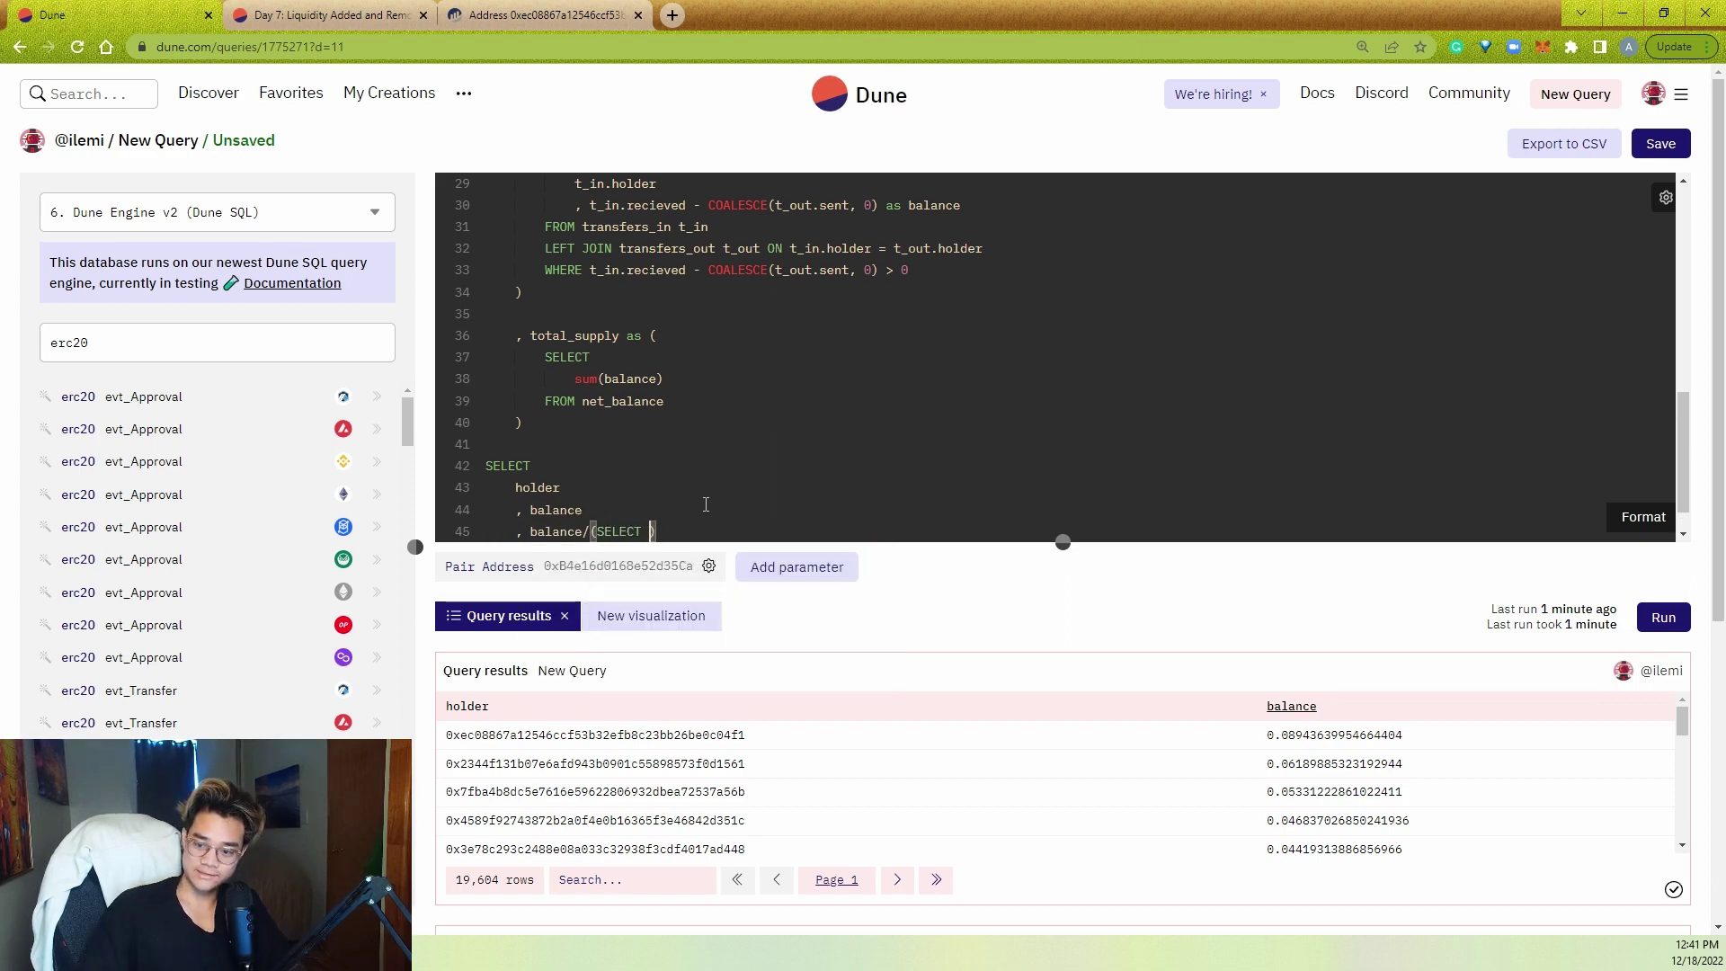
- Alias the sum as total_balance and finish balance/(SELECT total_balance FROM total_supply) as percent_liq_held
left_click(688, 357)
left_click(691, 374)
type("total")
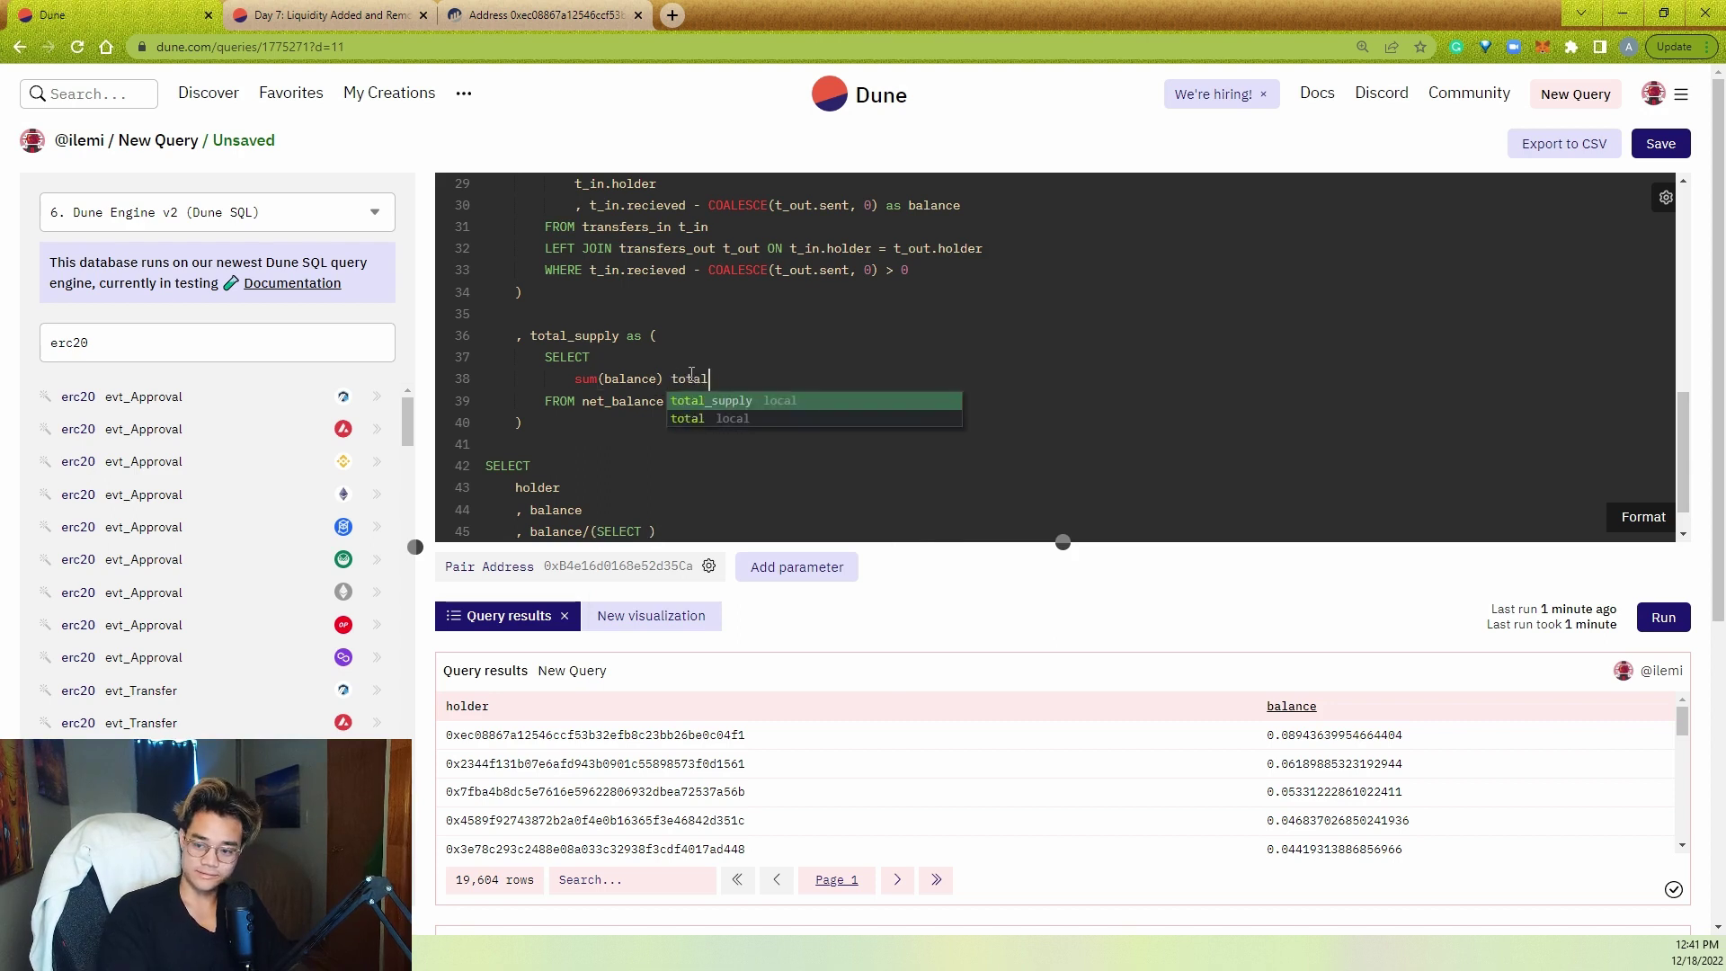
type("_balance")
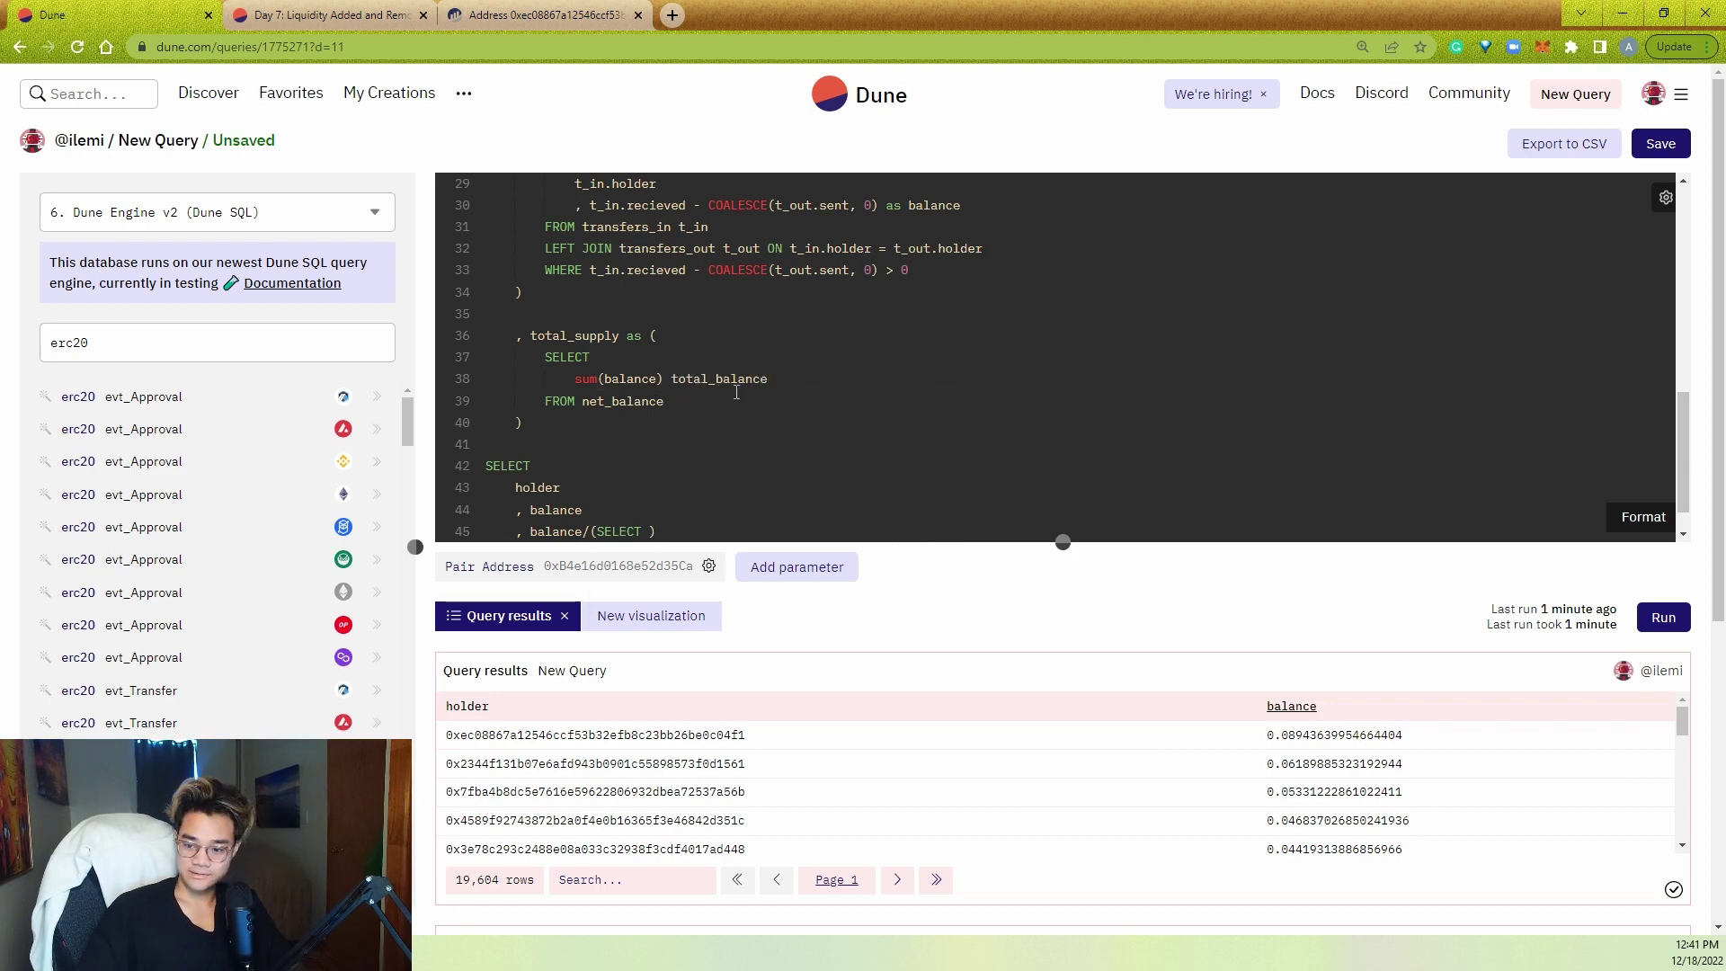
scroll(703, 439, "down", 1)
left_click(648, 497)
type("total_balance FROM total_supply) as percent_liq_held")
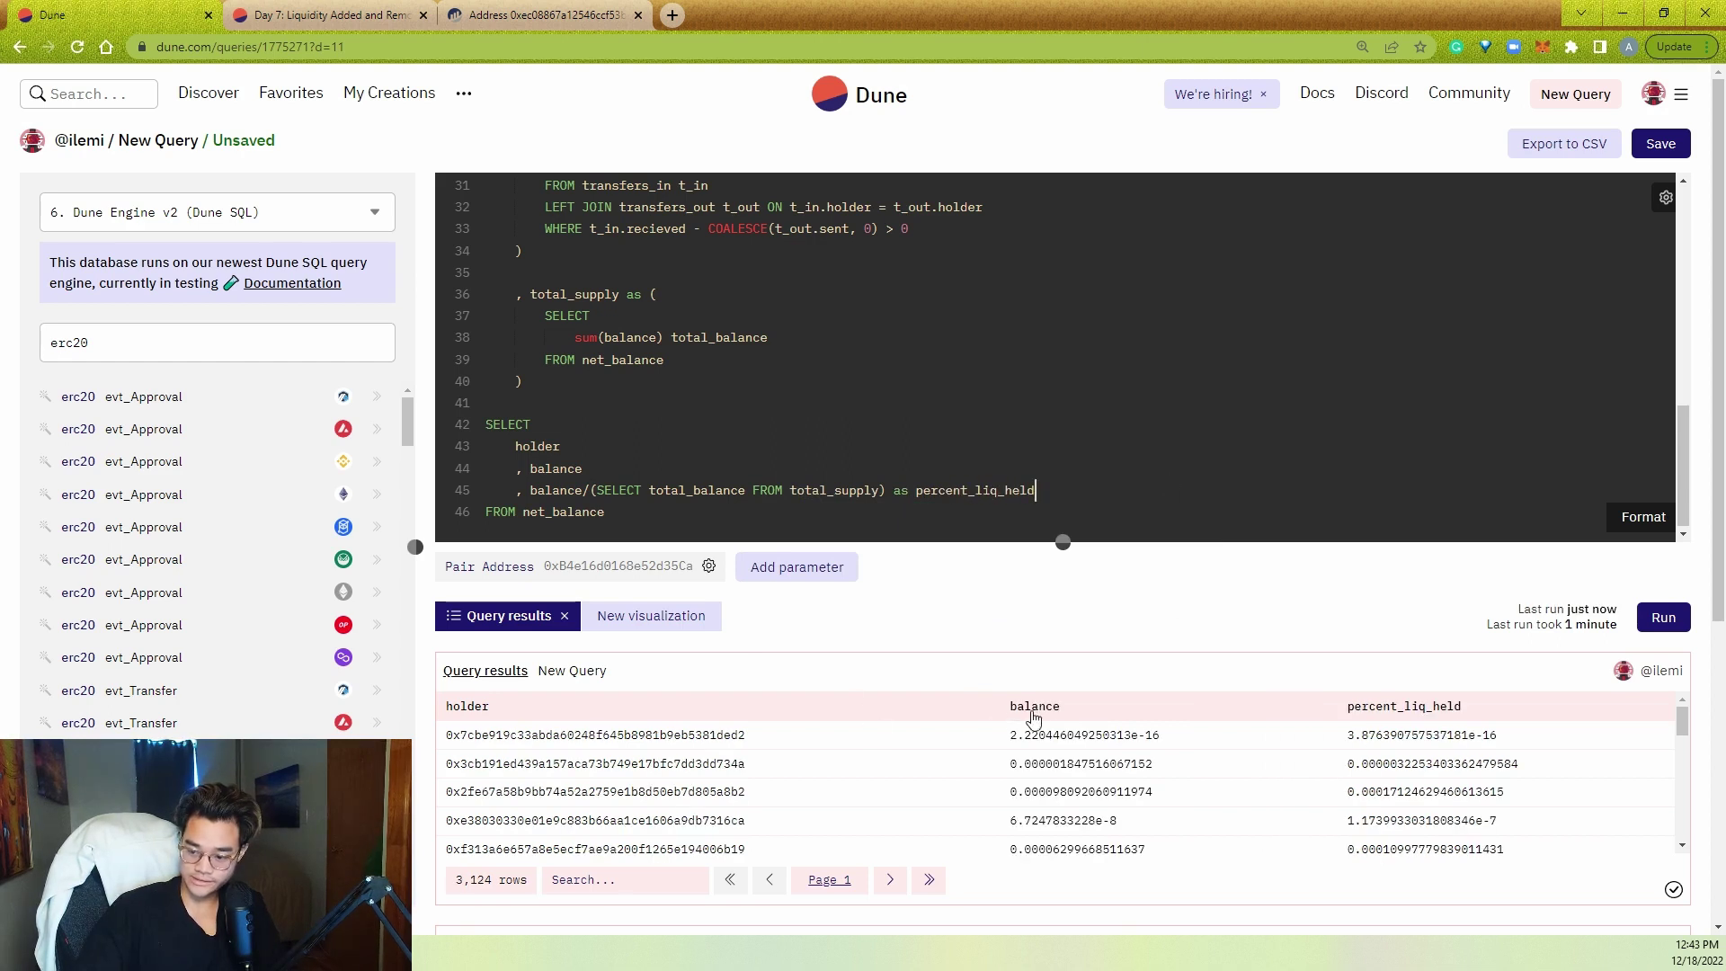
- Run the query and sort by balance, largest first, checking the top percent_liq_held value
left_click(1054, 708)
left_click(1053, 709)
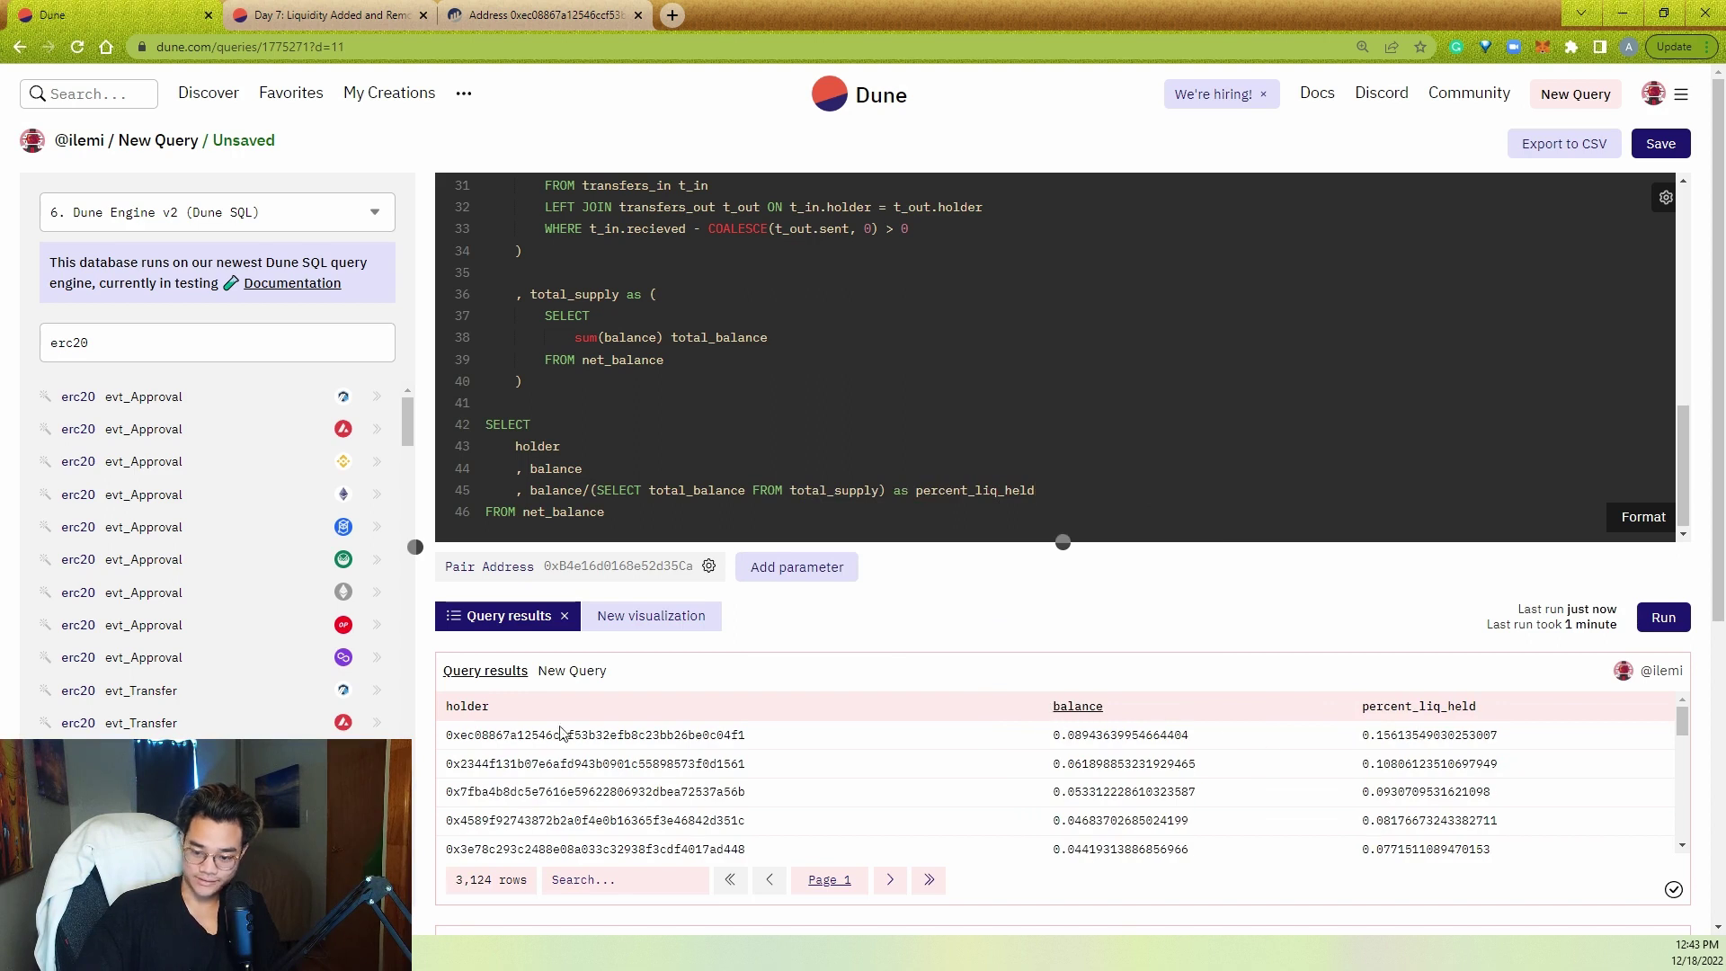
double_click(1474, 739)
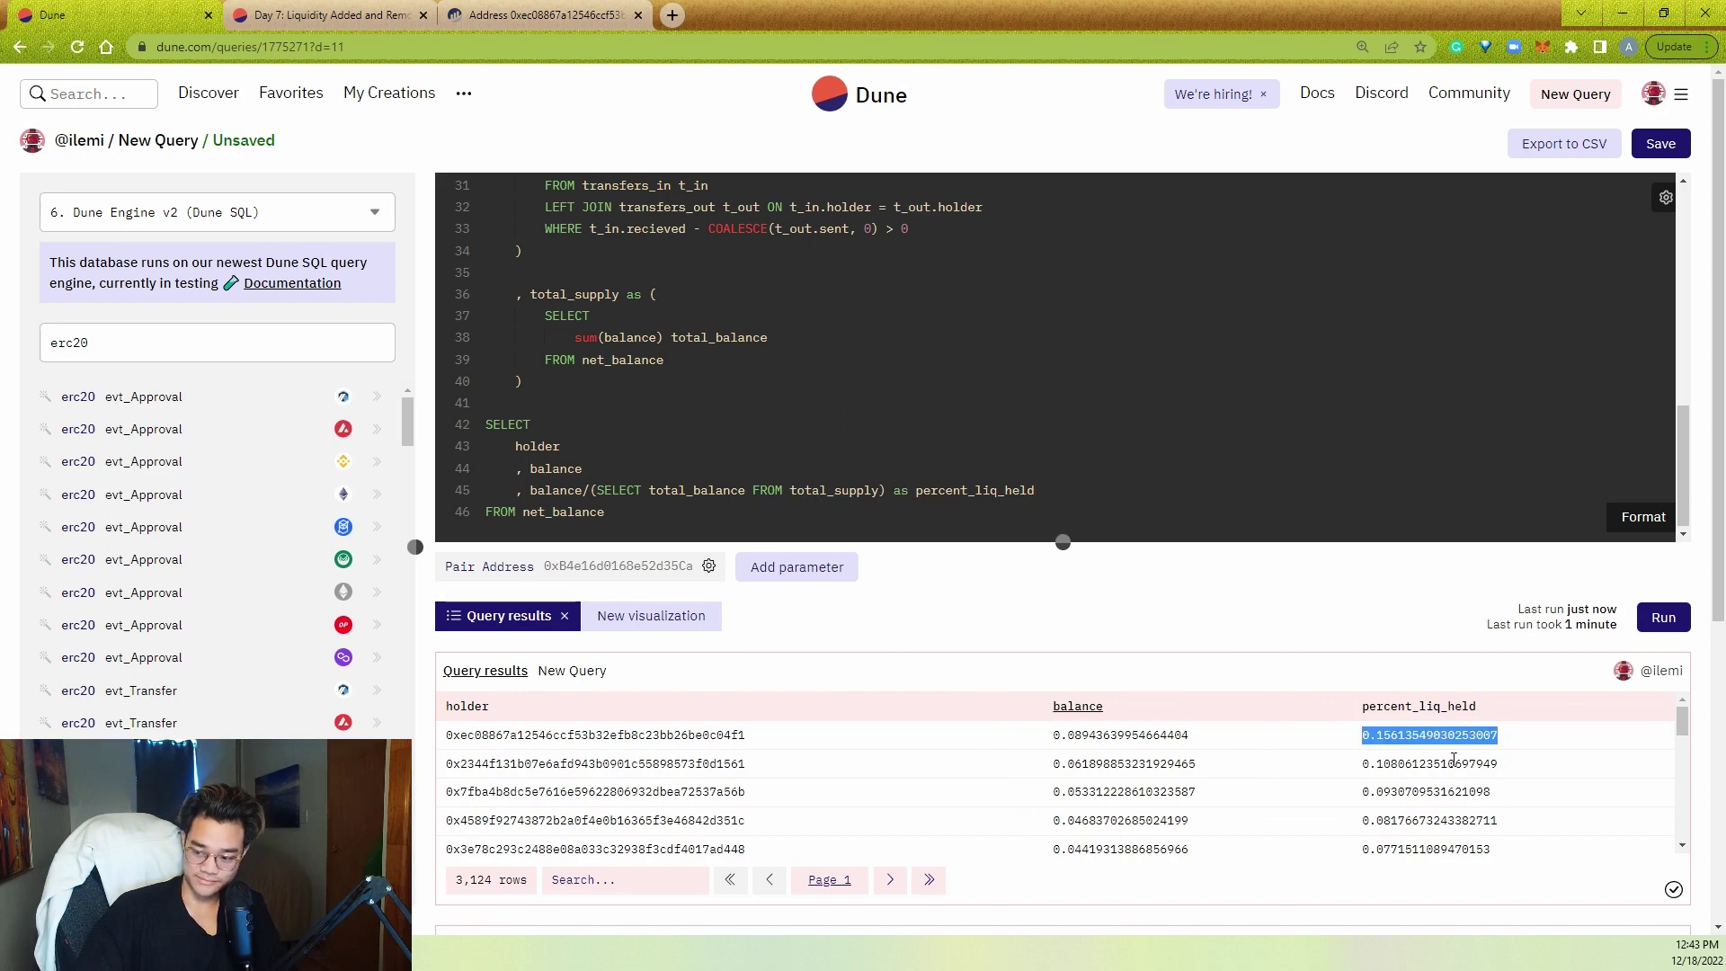
- Create a new Pie chart visualization from the query results
left_click(631, 637)
left_click(683, 729)
left_click(688, 729)
left_click(688, 728)
left_click(565, 840)
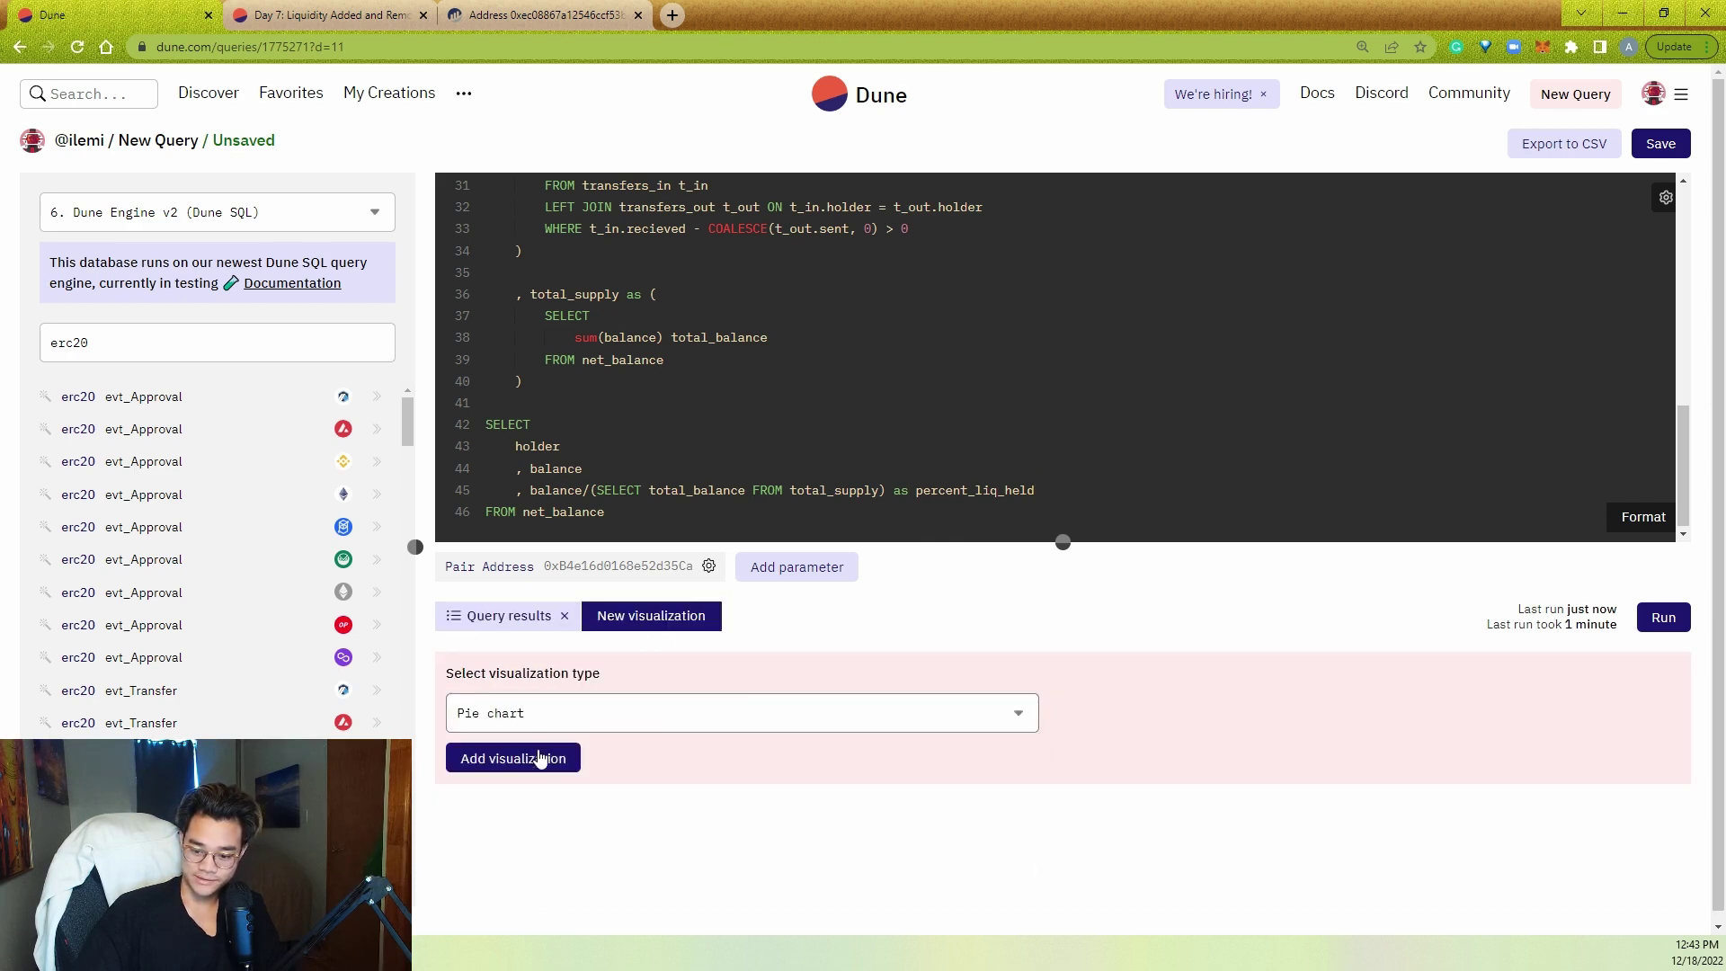
left_click(537, 758)
- Plot percent_liq_held as the slice values, show data labels and hide the legend
scroll(775, 684, "down", 4)
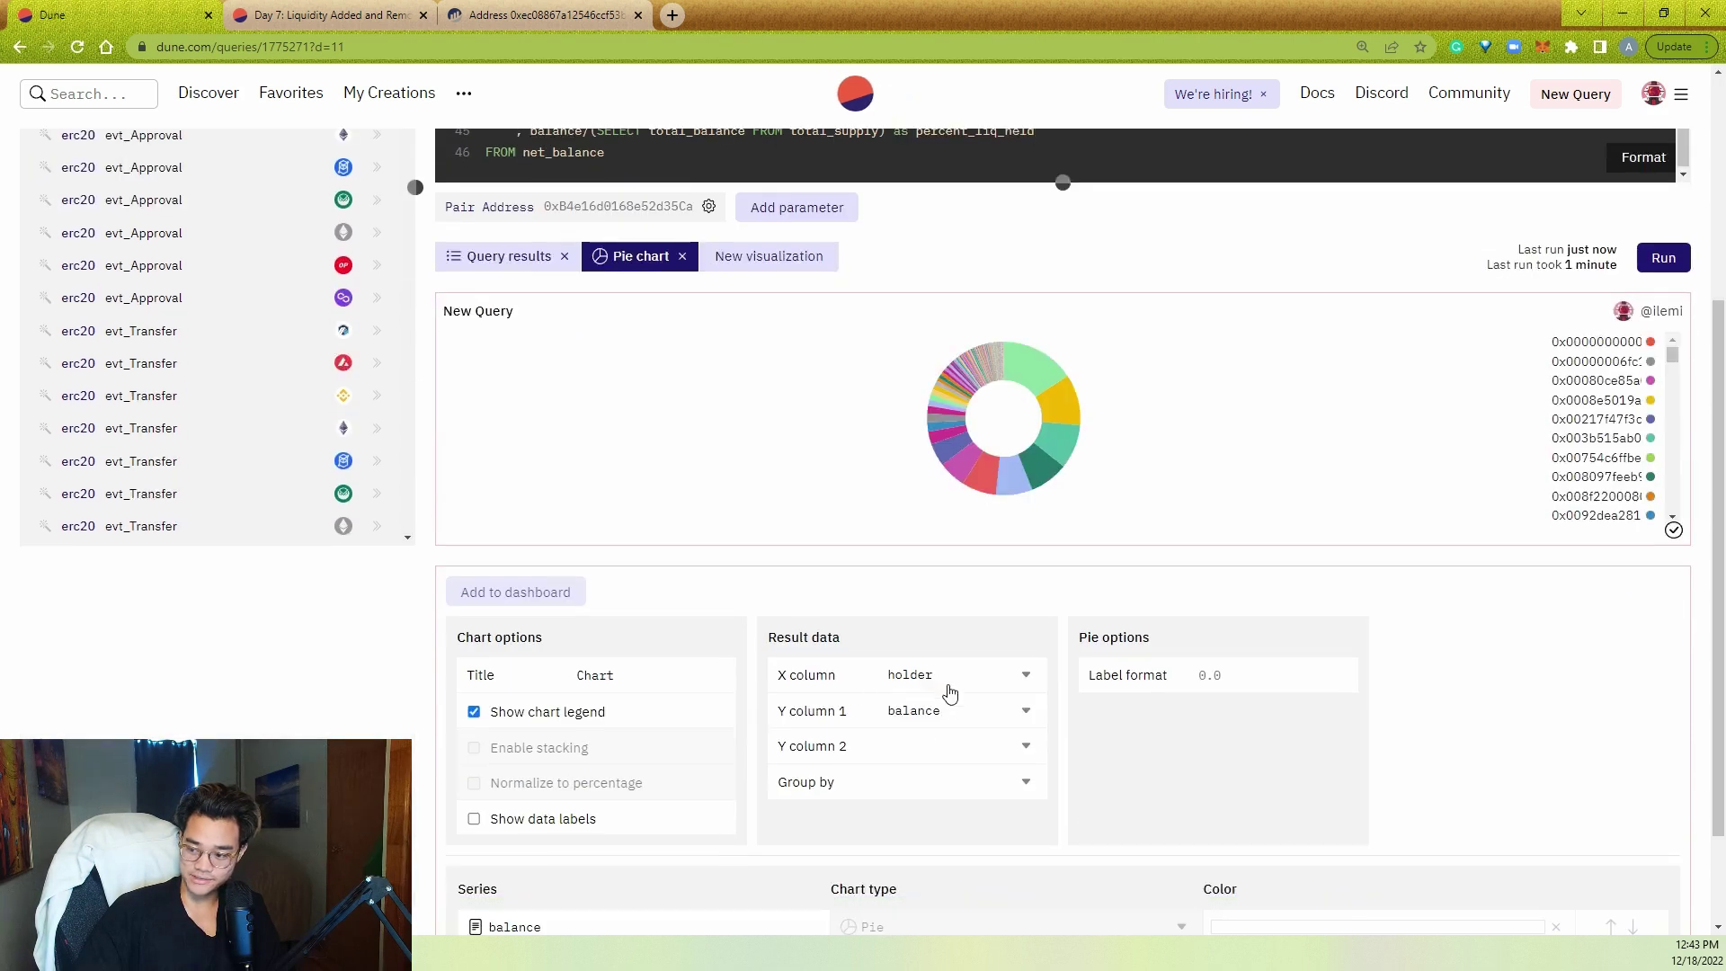
left_click(980, 720)
left_click(962, 785)
left_click(572, 820)
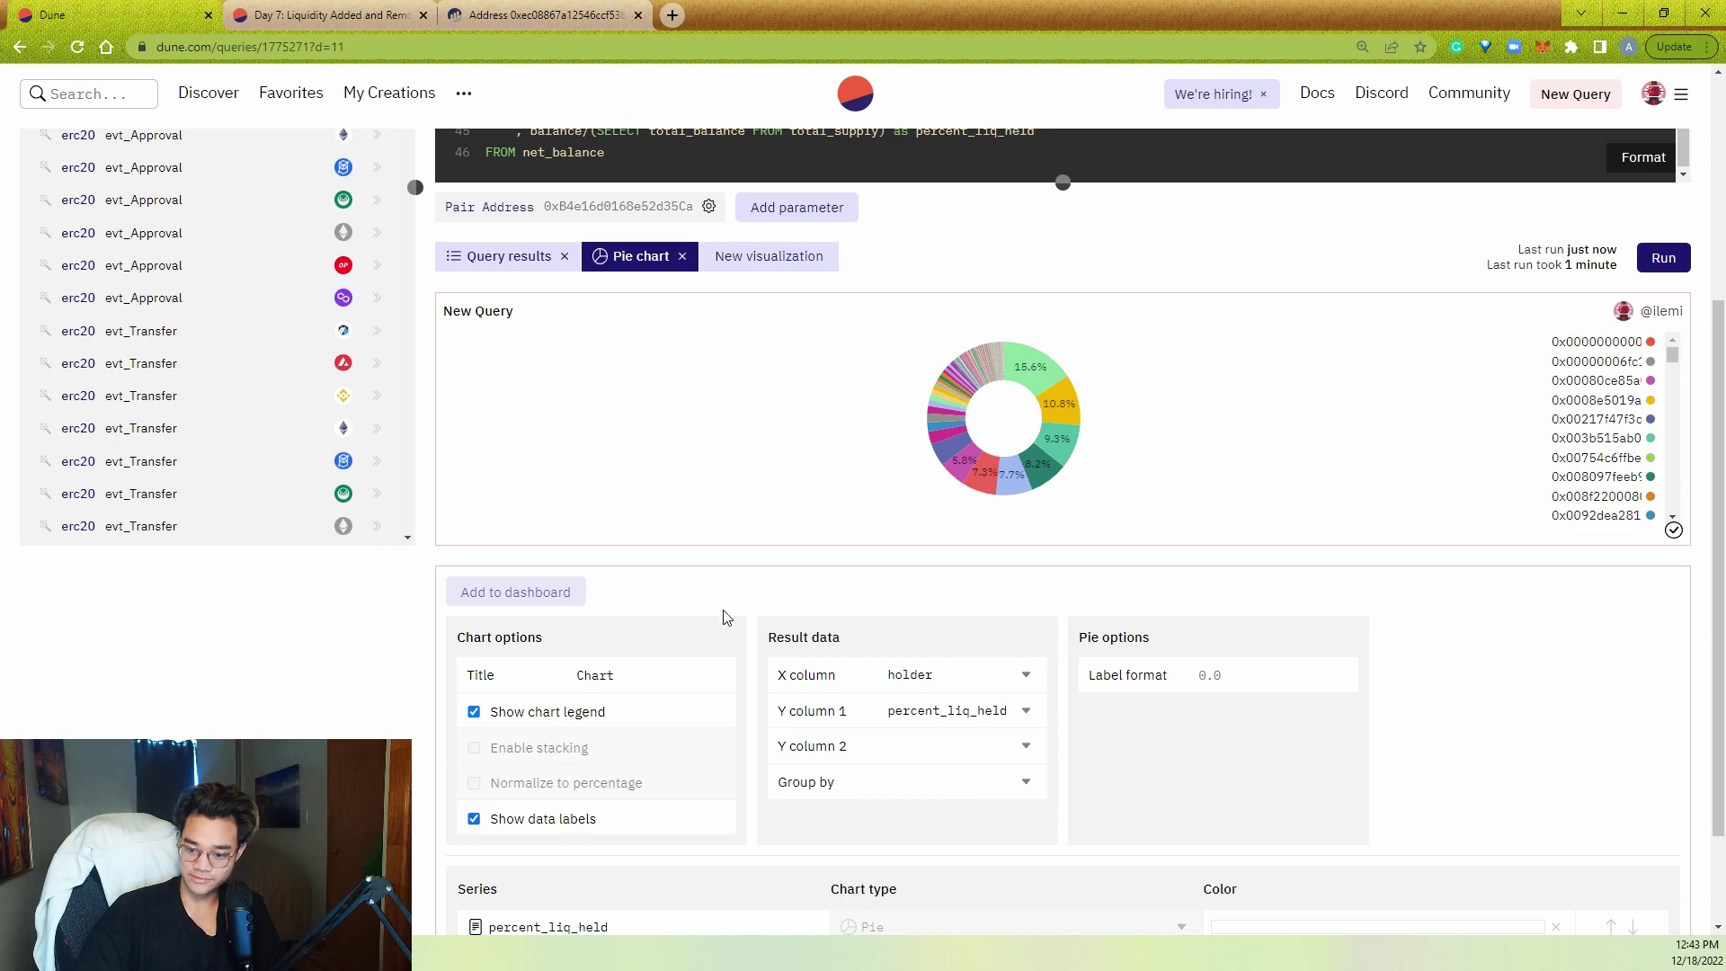
left_click(562, 713)
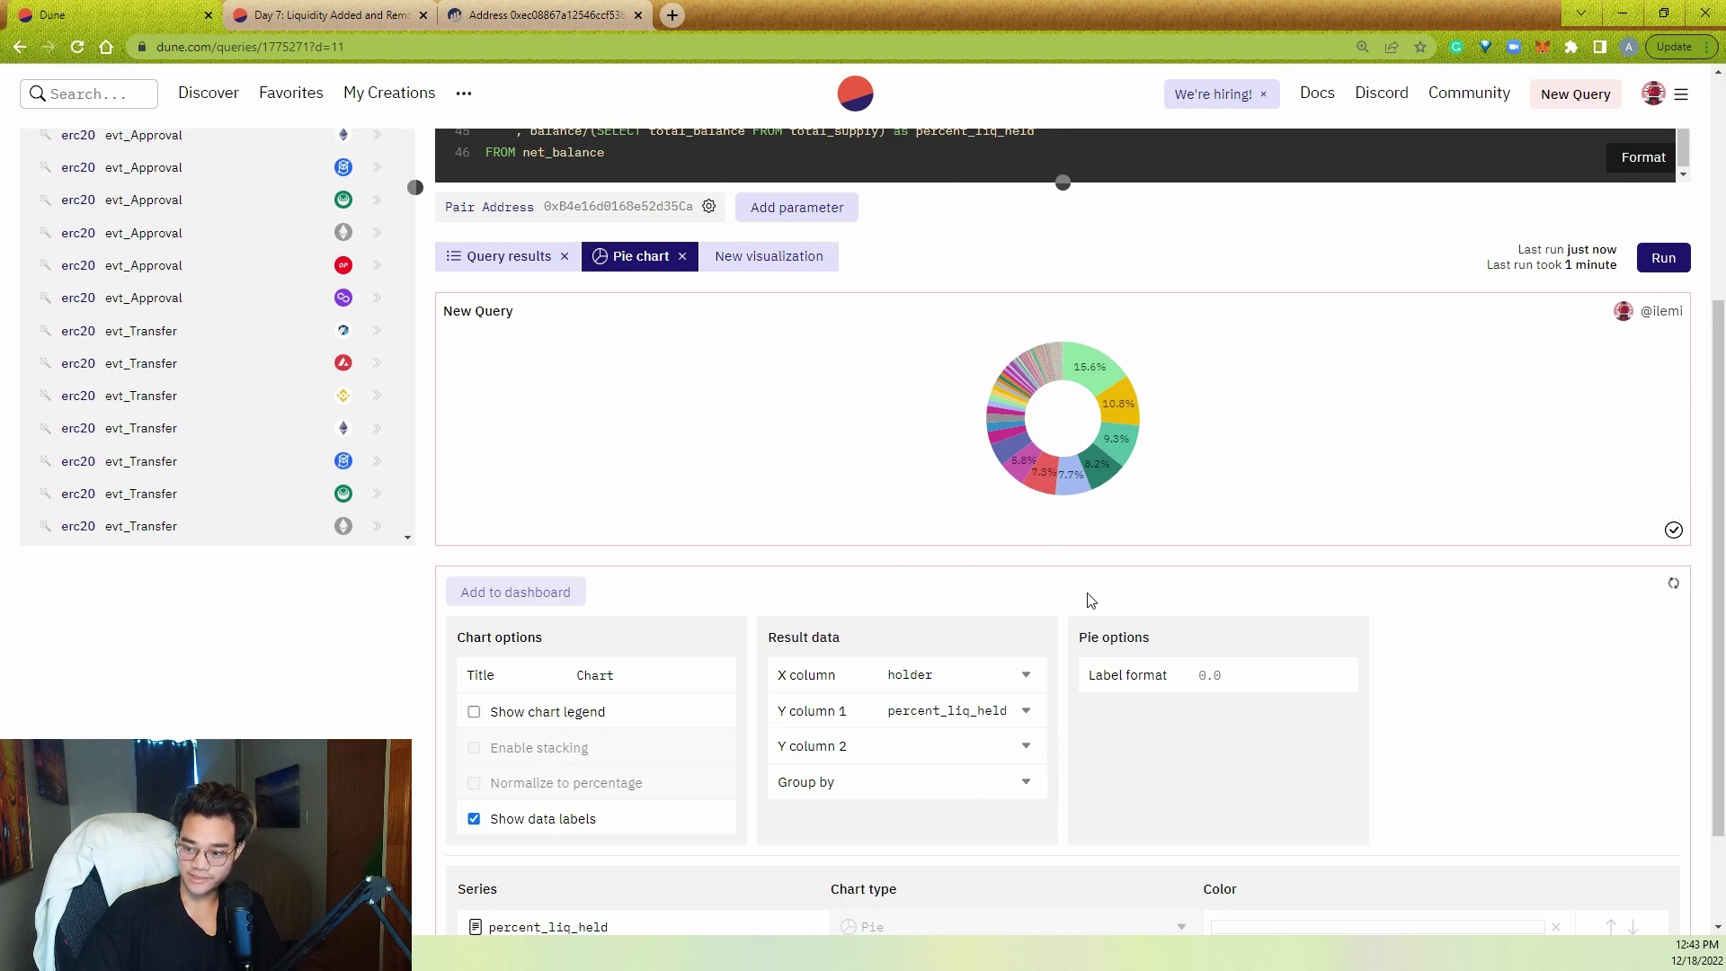
- Title the chart 'Pie Chart Held' and set the label number format to 0.00
scroll(884, 618, "up", 1)
scroll(884, 619, "up", 1)
double_click(672, 857)
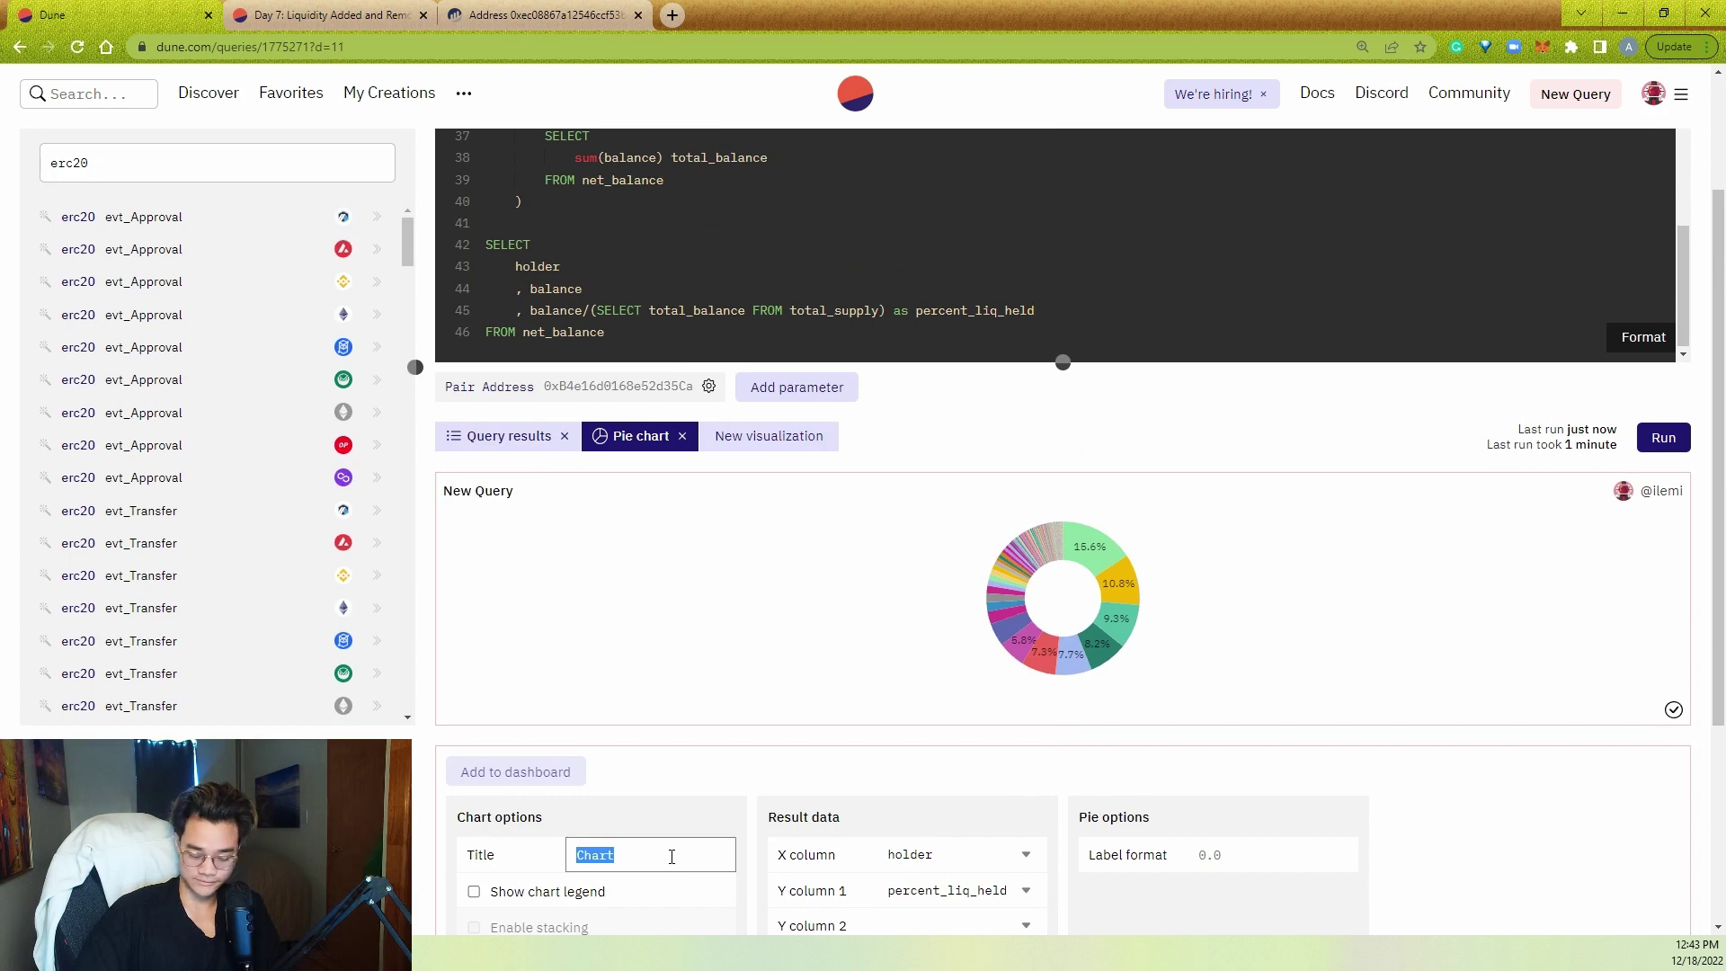
type("P")
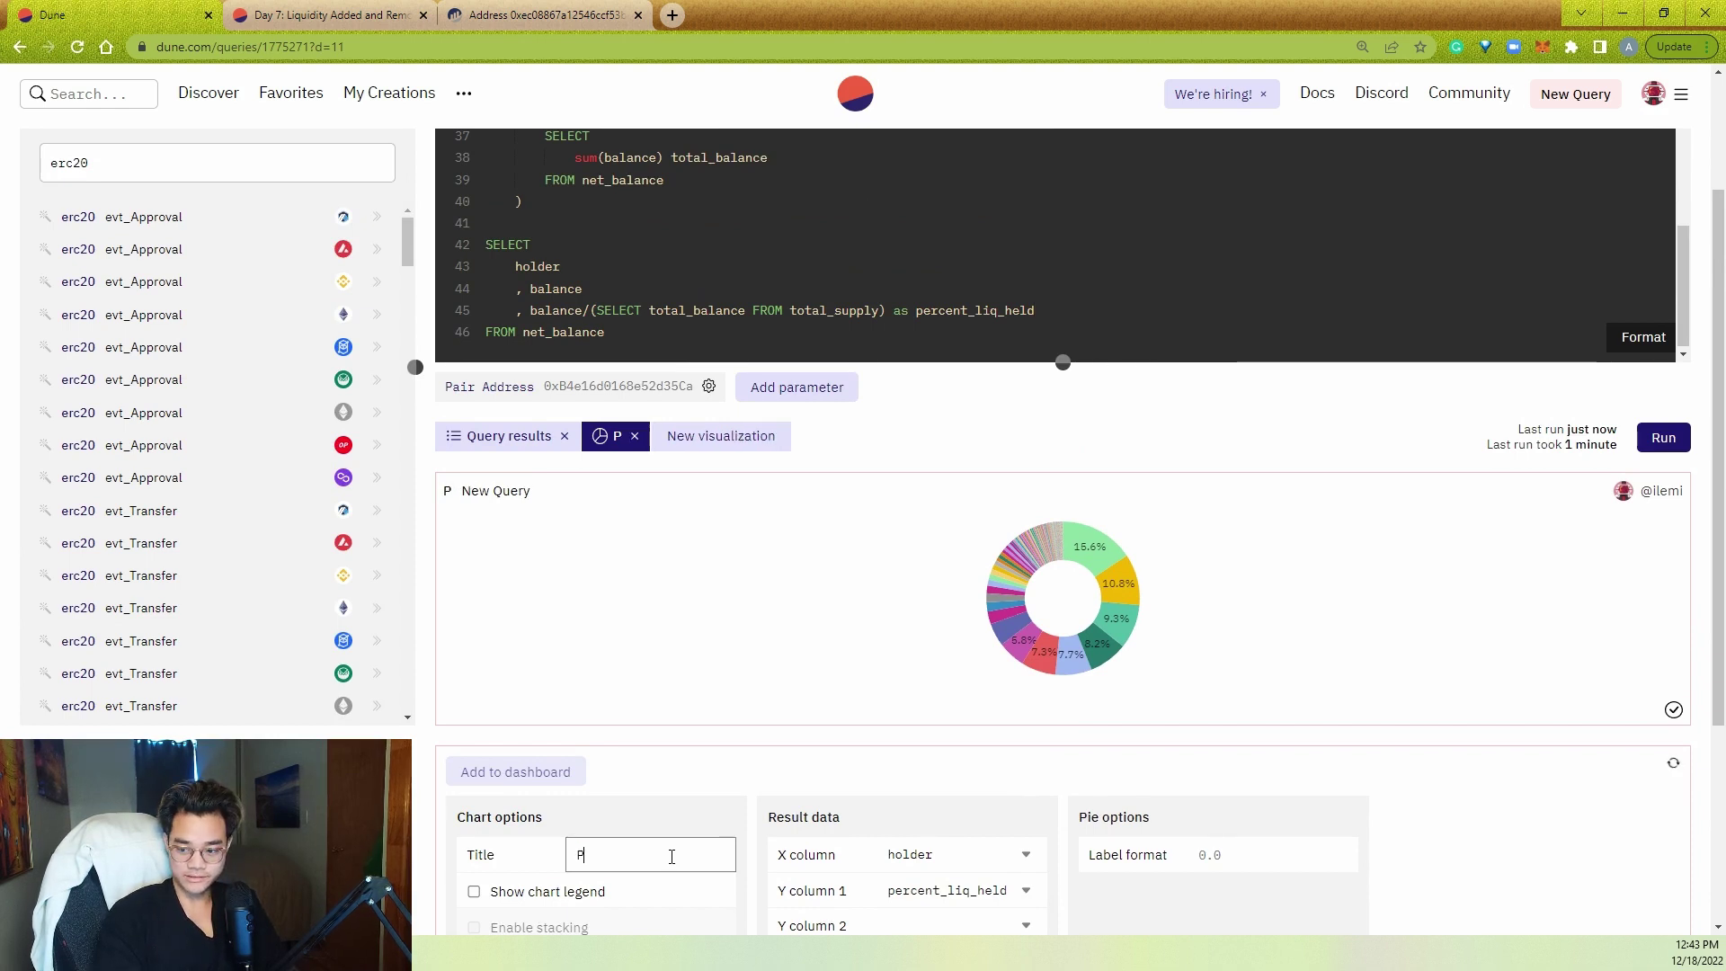
type("ie Chart Held")
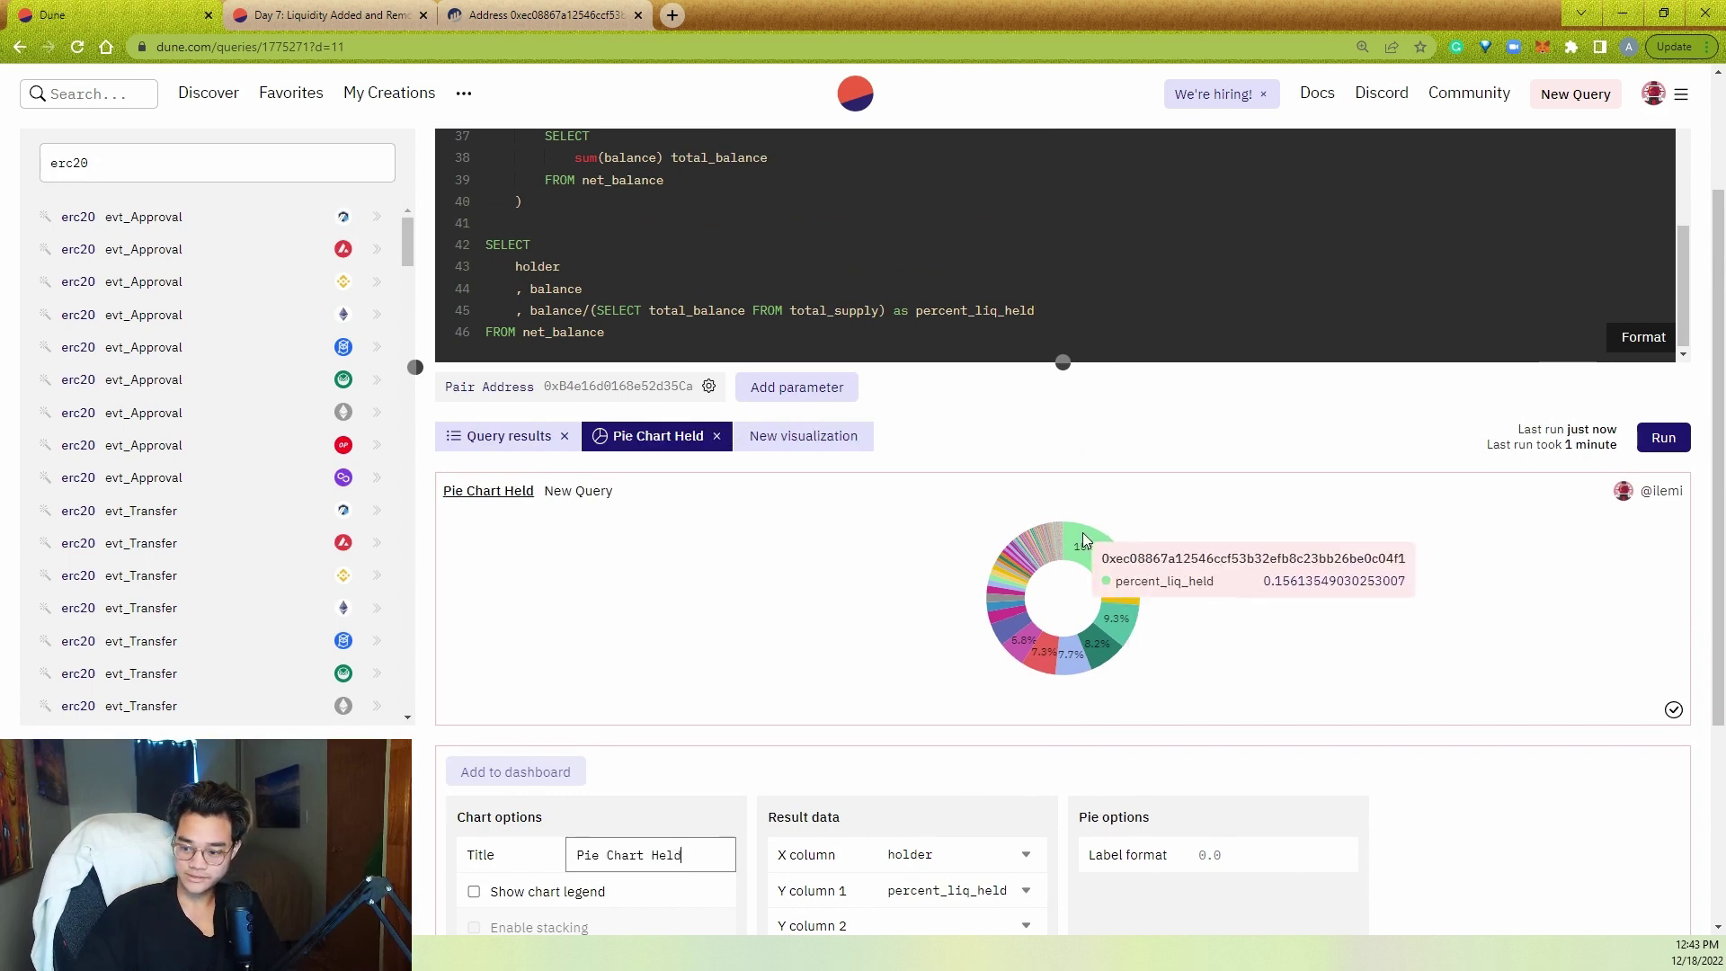
scroll(1193, 644, "down", 3)
left_click(1224, 591)
type("0.00")
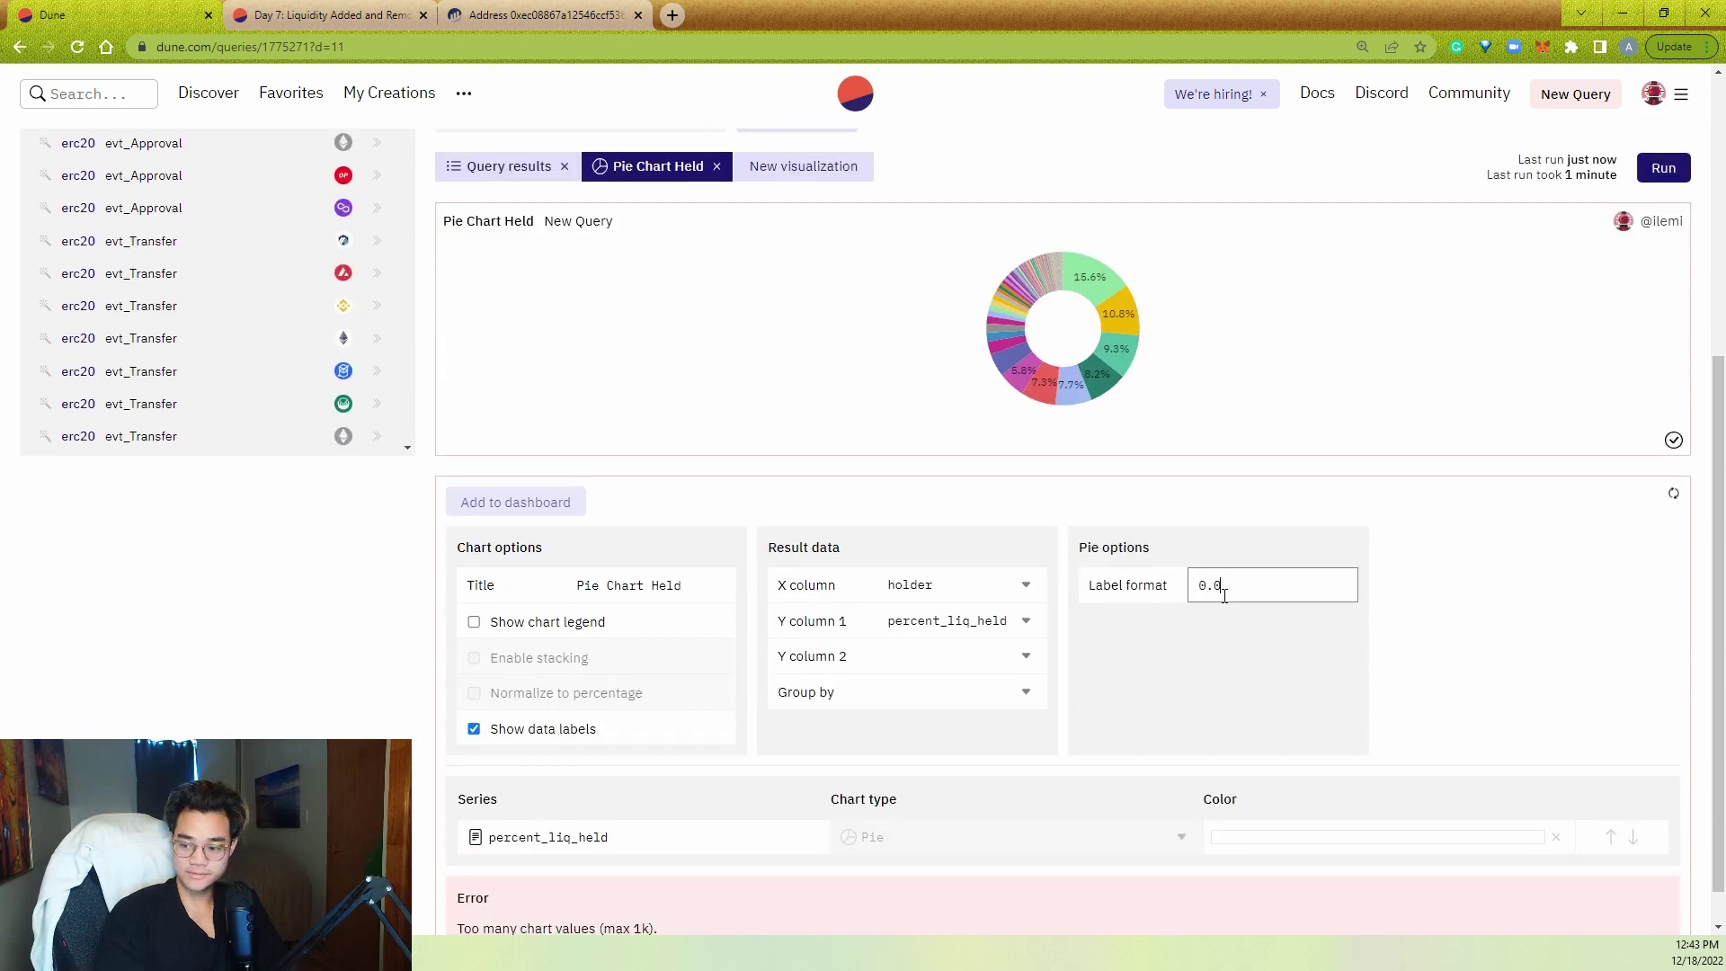
mouse_move(1078, 272)
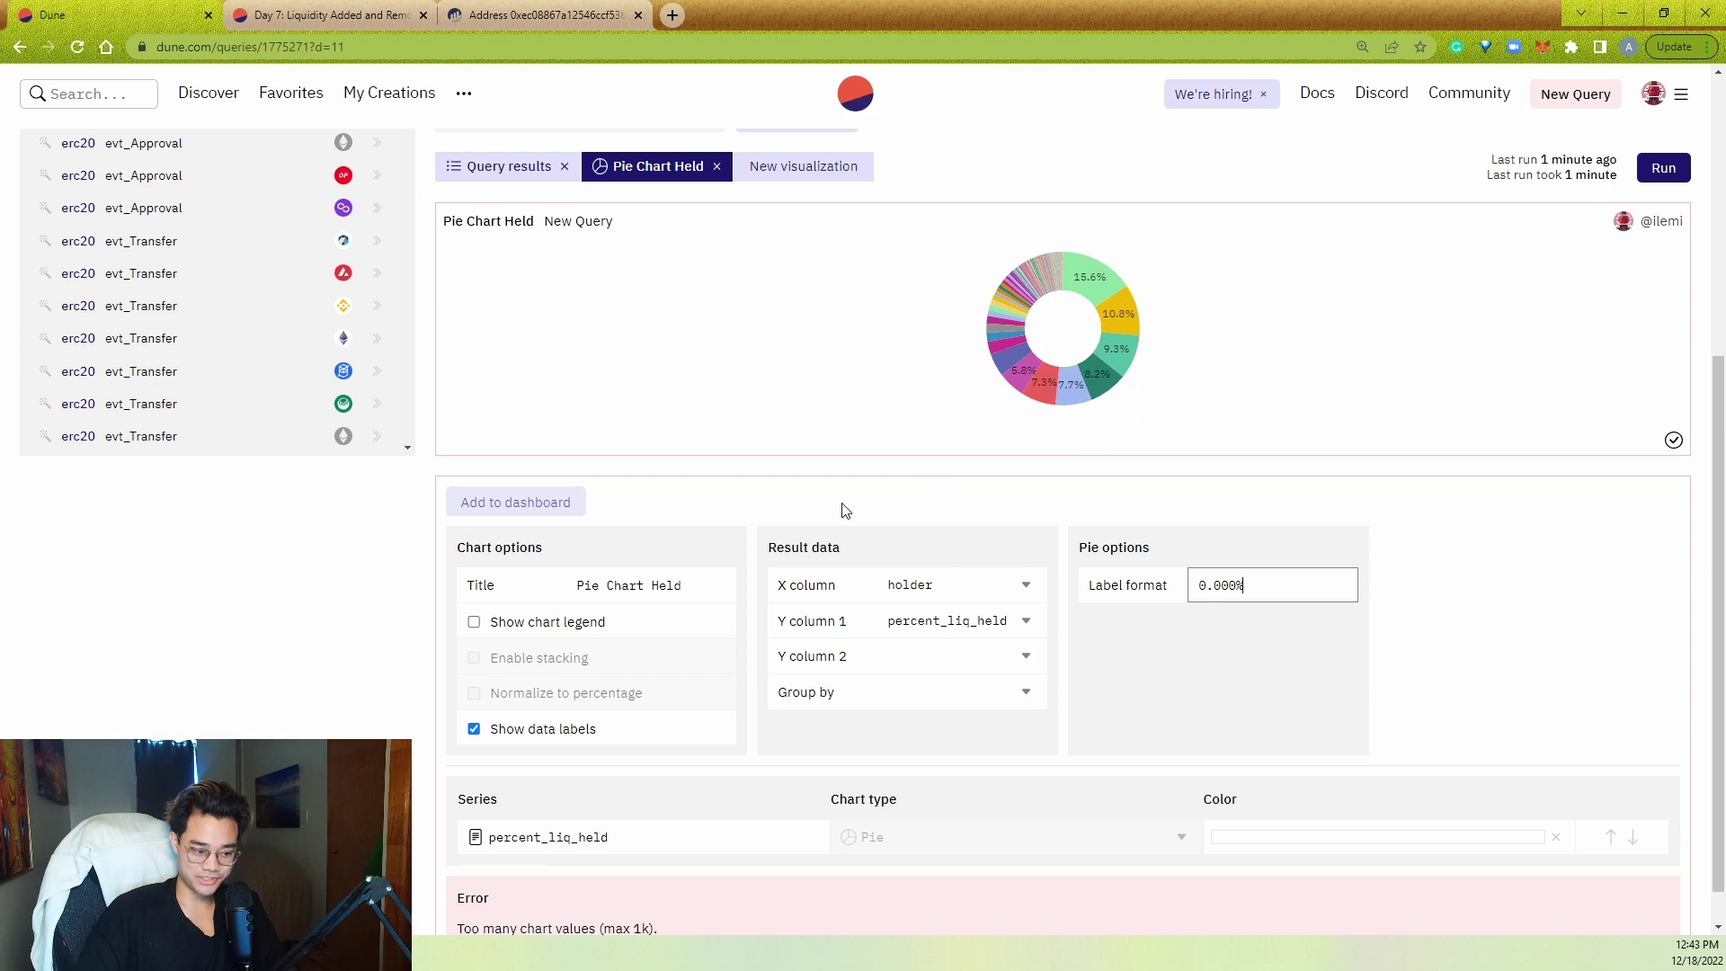
- Enlarge the SQL editor area above the chart
scroll(800, 520, "up", 5)
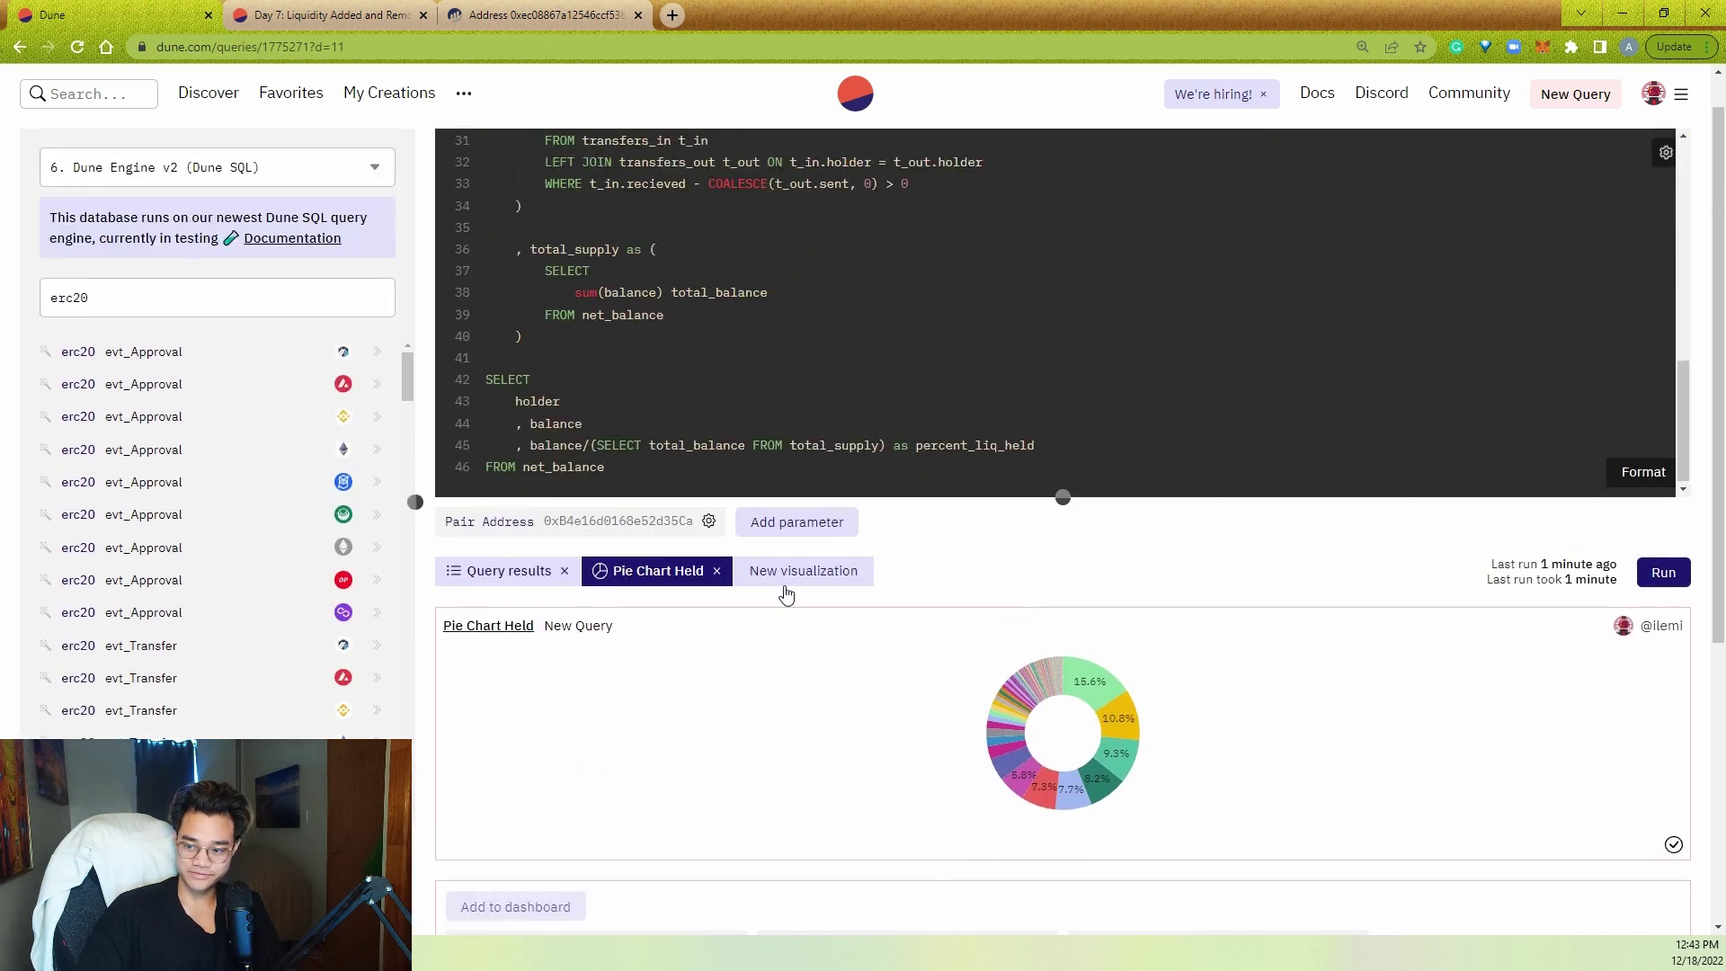
mouse_move(1112, 833)
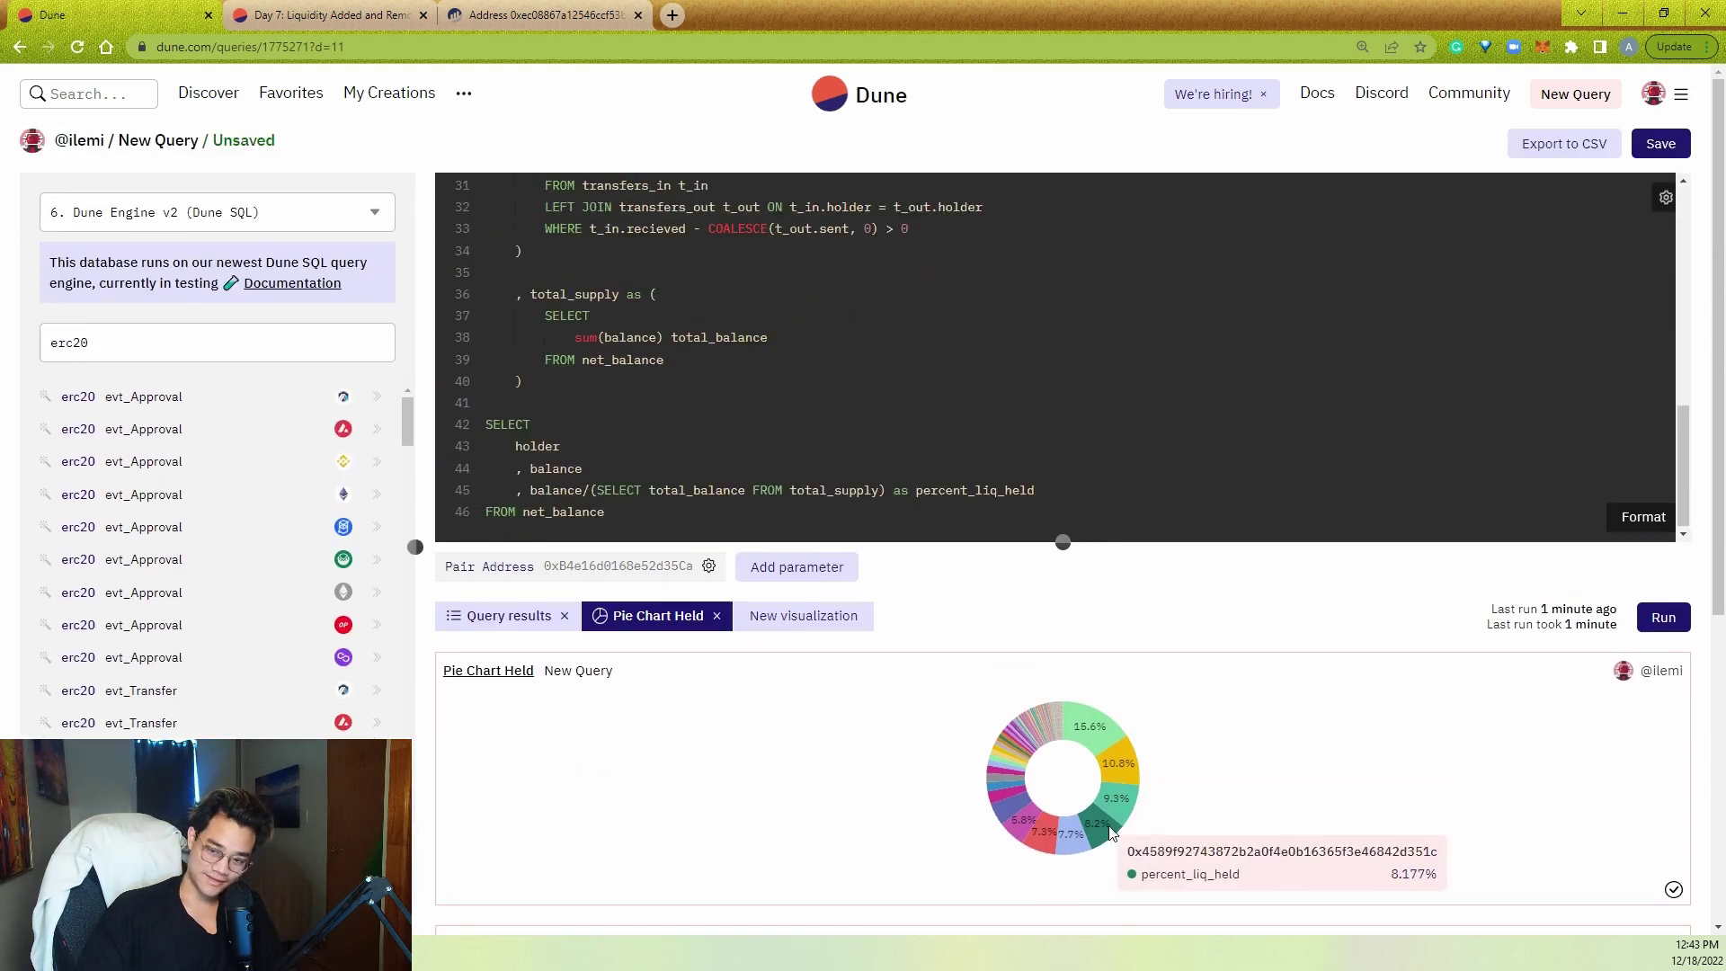
scroll(1153, 497, "down", 1)
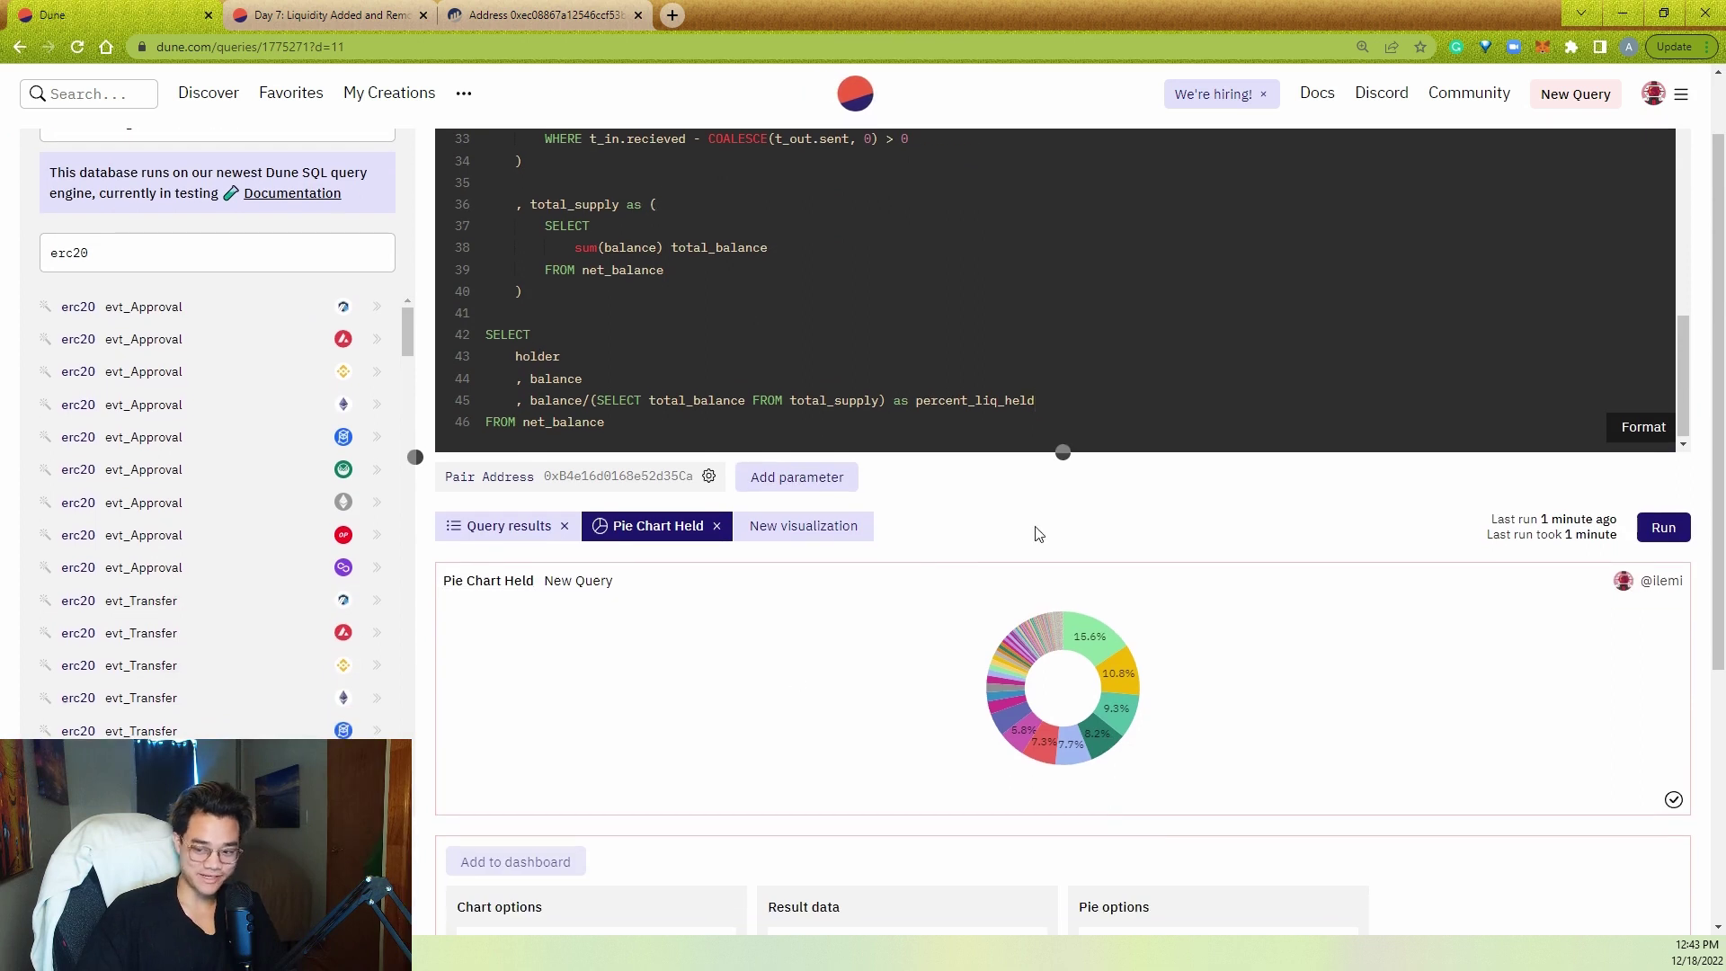
left_click_drag(1063, 451, 1064, 568)
scroll(980, 403, "up", 5)
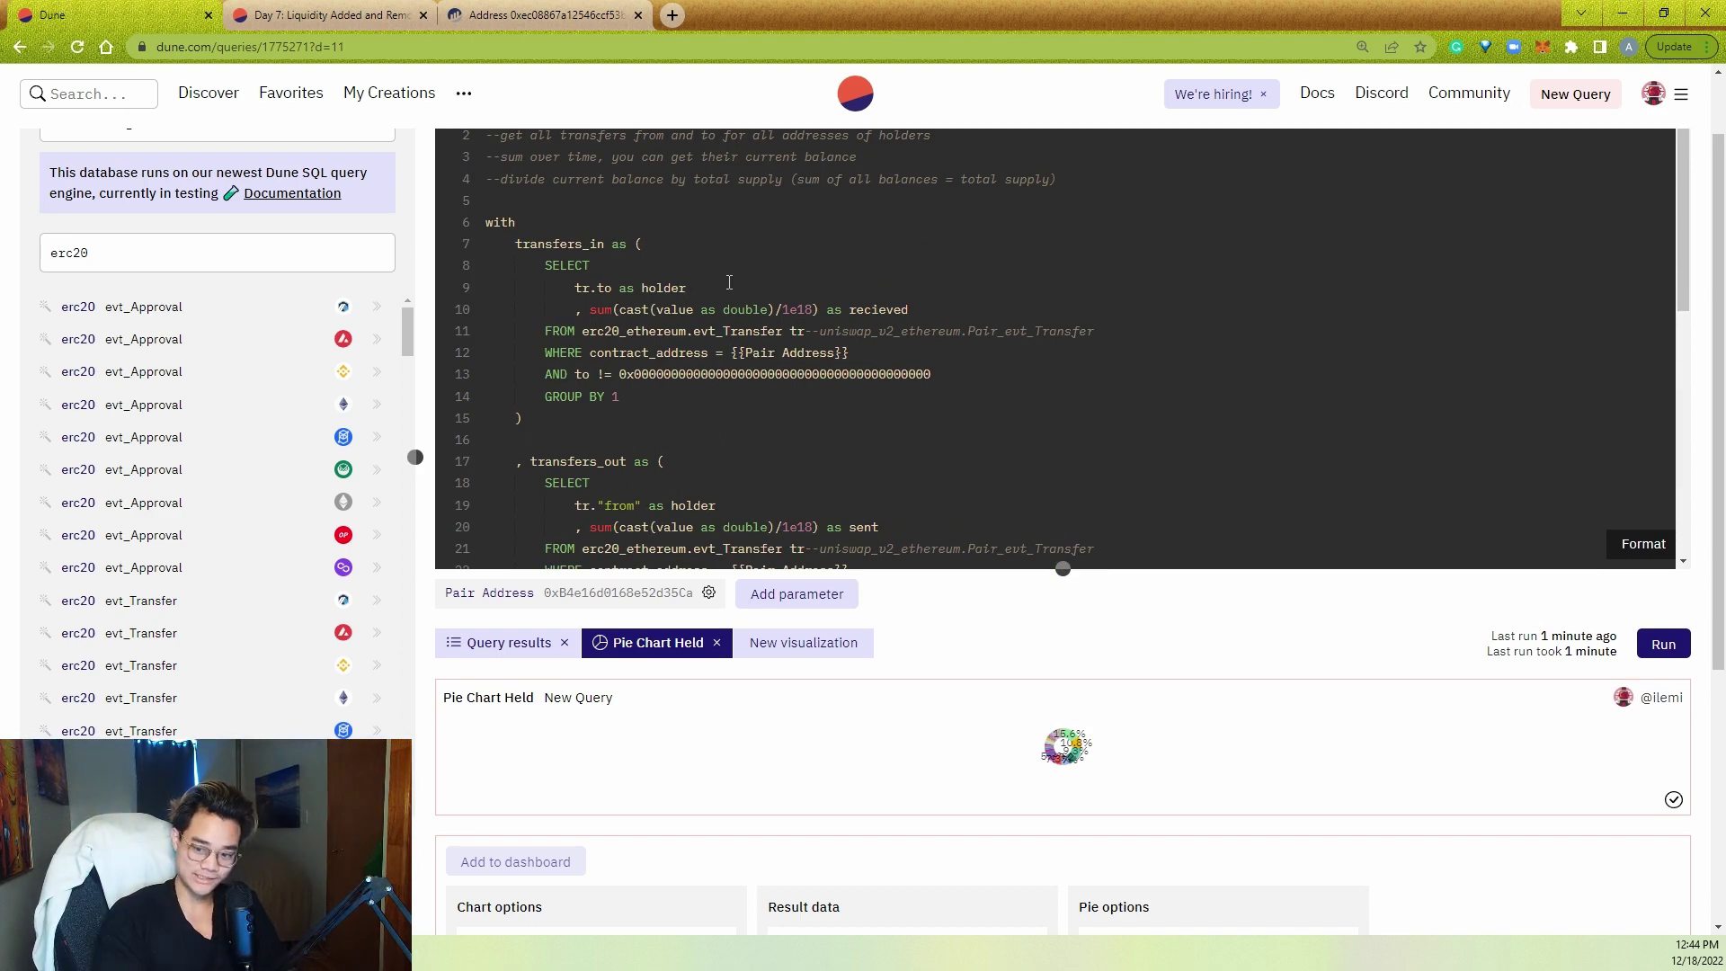
- Add ', contract_address as pair' to the transfers_in select list
key("Return")
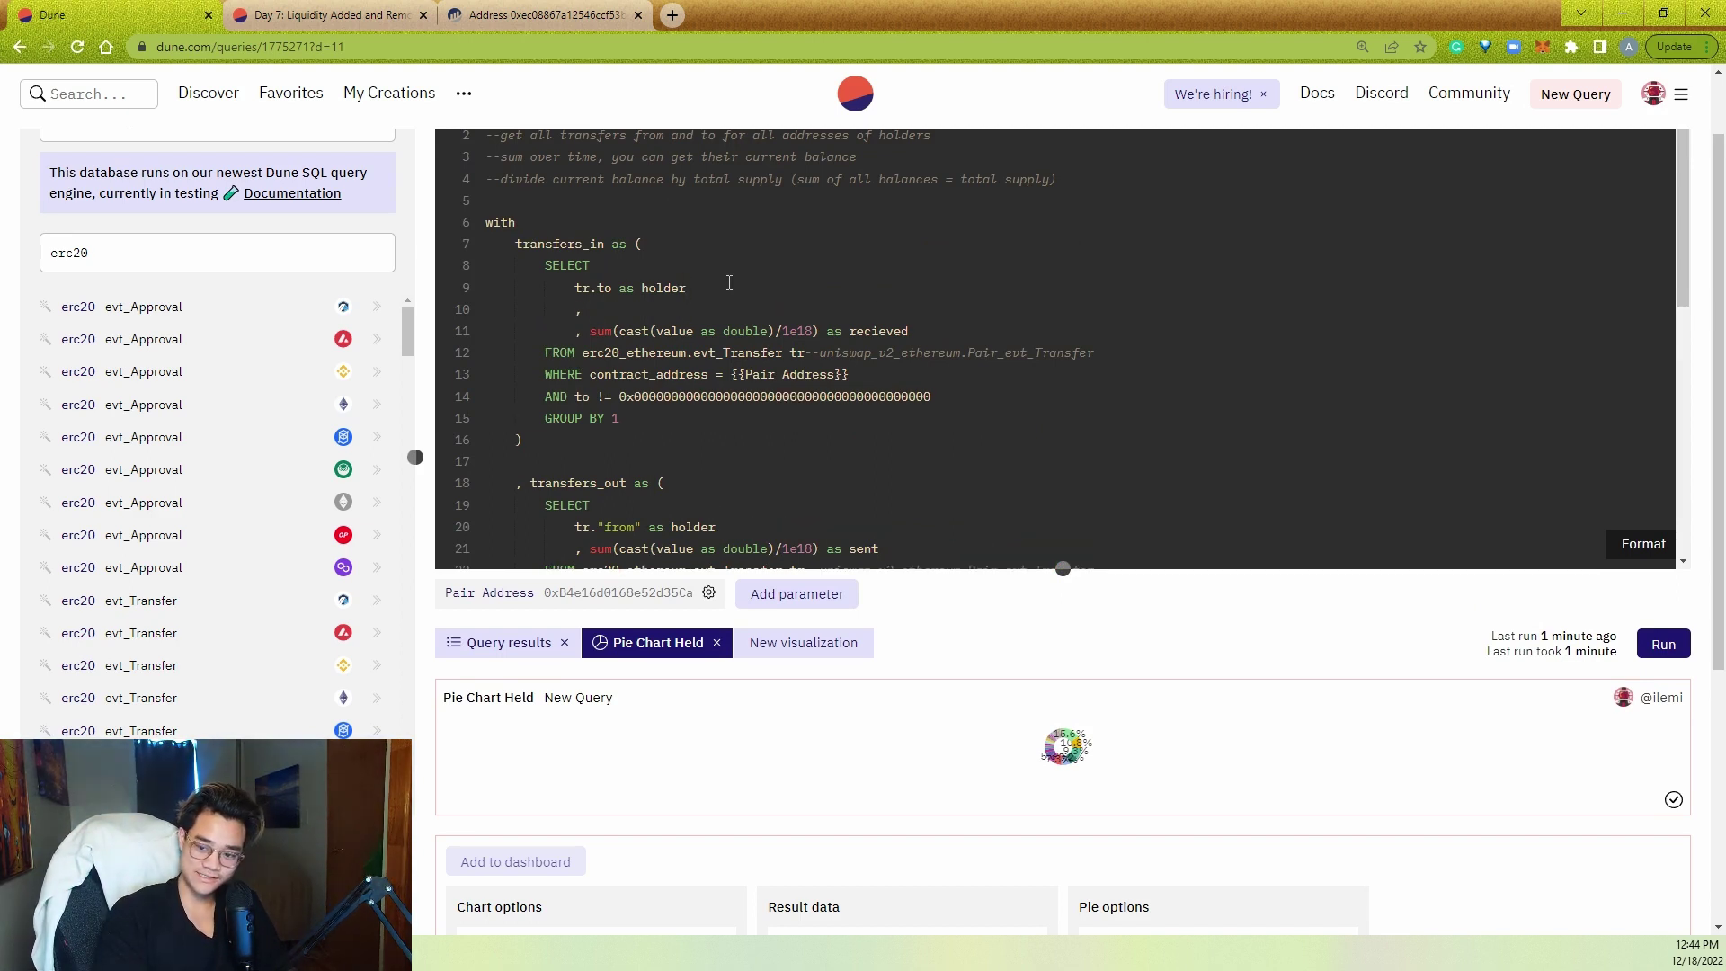
type(", contract_address as pair")
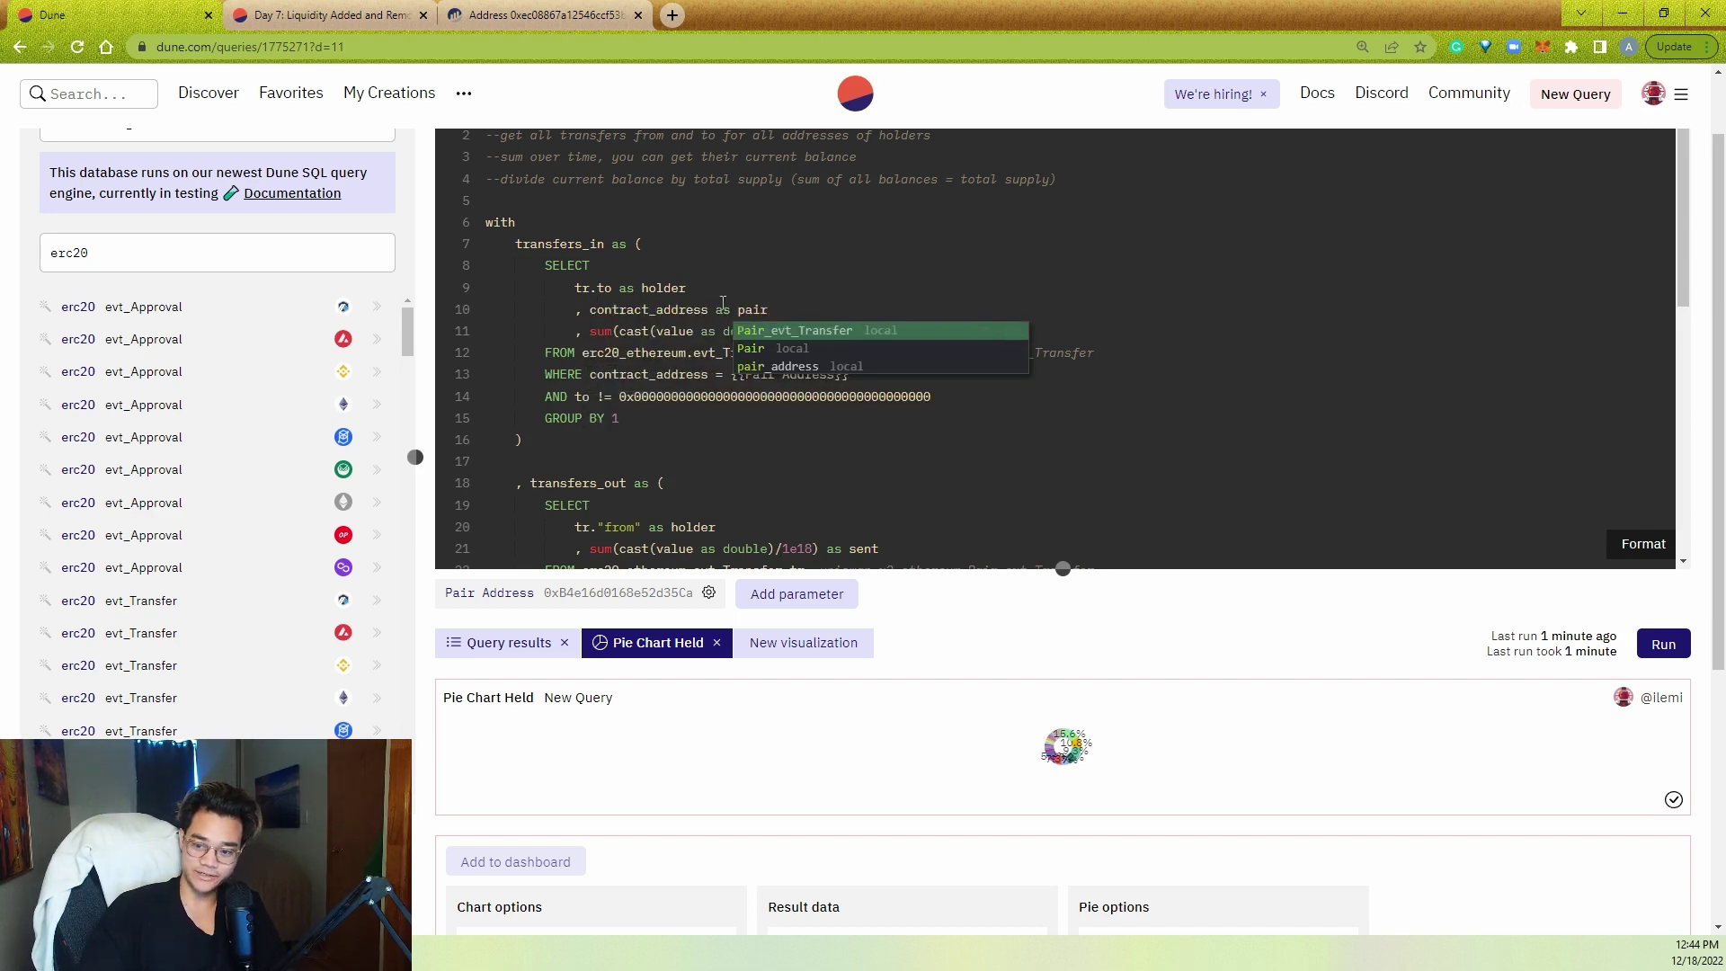
left_click(672, 426)
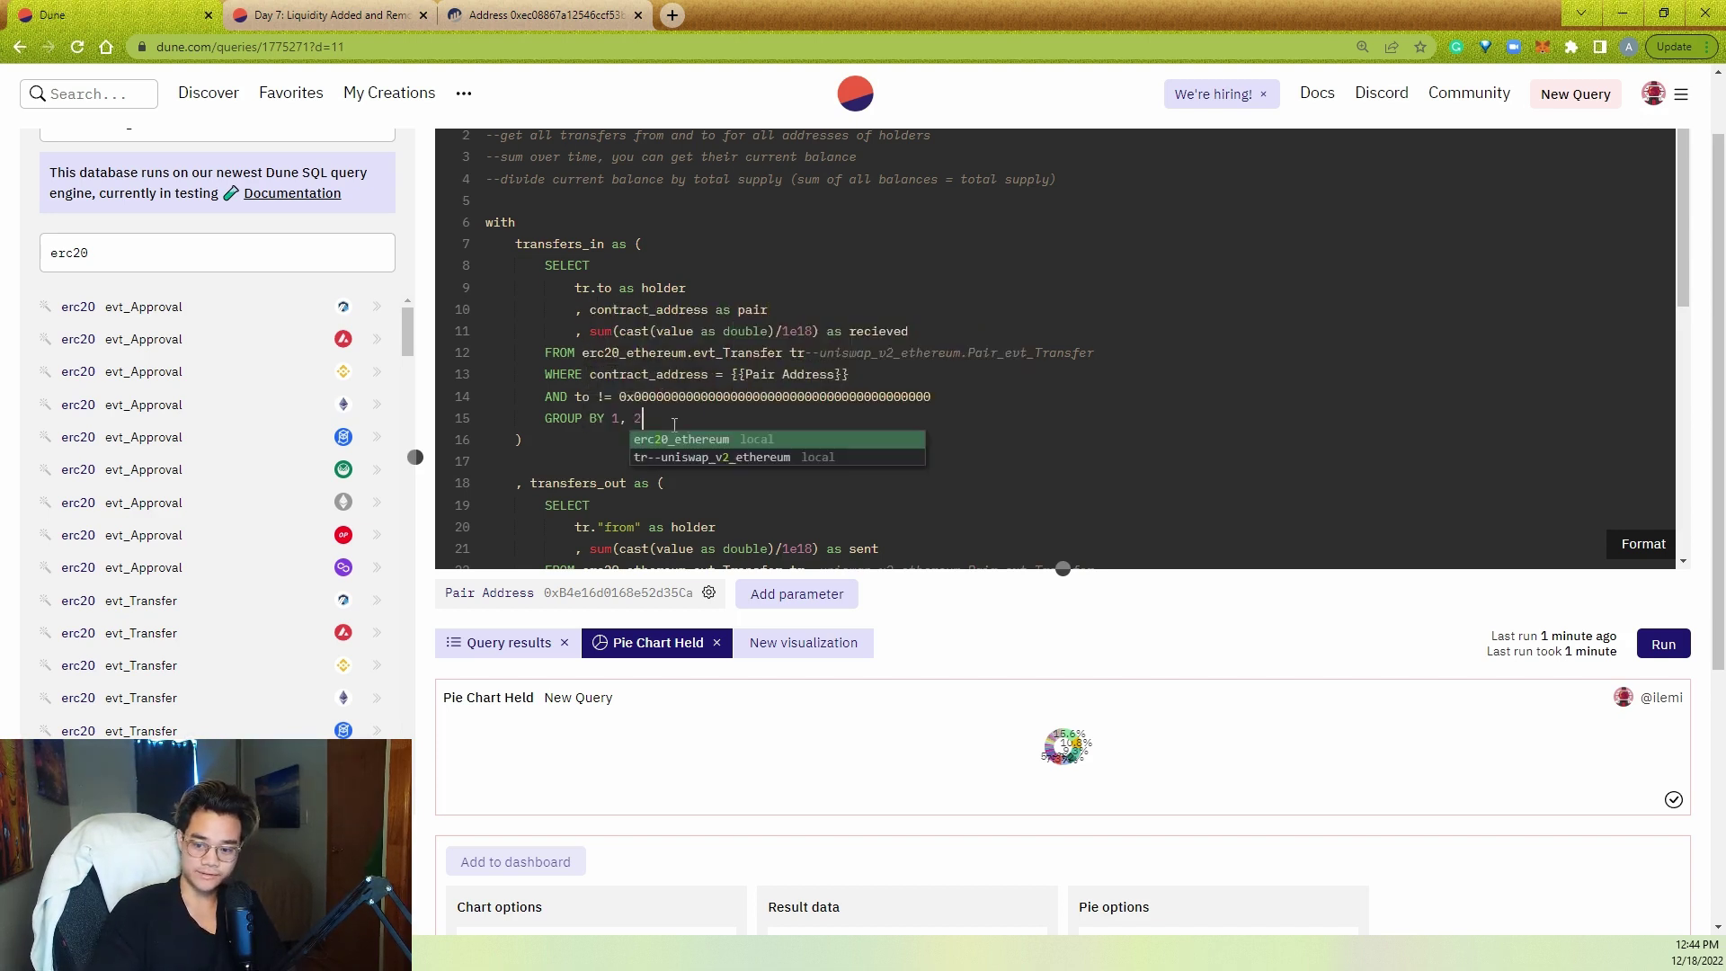
- Copy the pair column into transfers_out and group it by 1, 2
triple_click(764, 309)
key("ctrl+c")
scroll(688, 362, "down", 3)
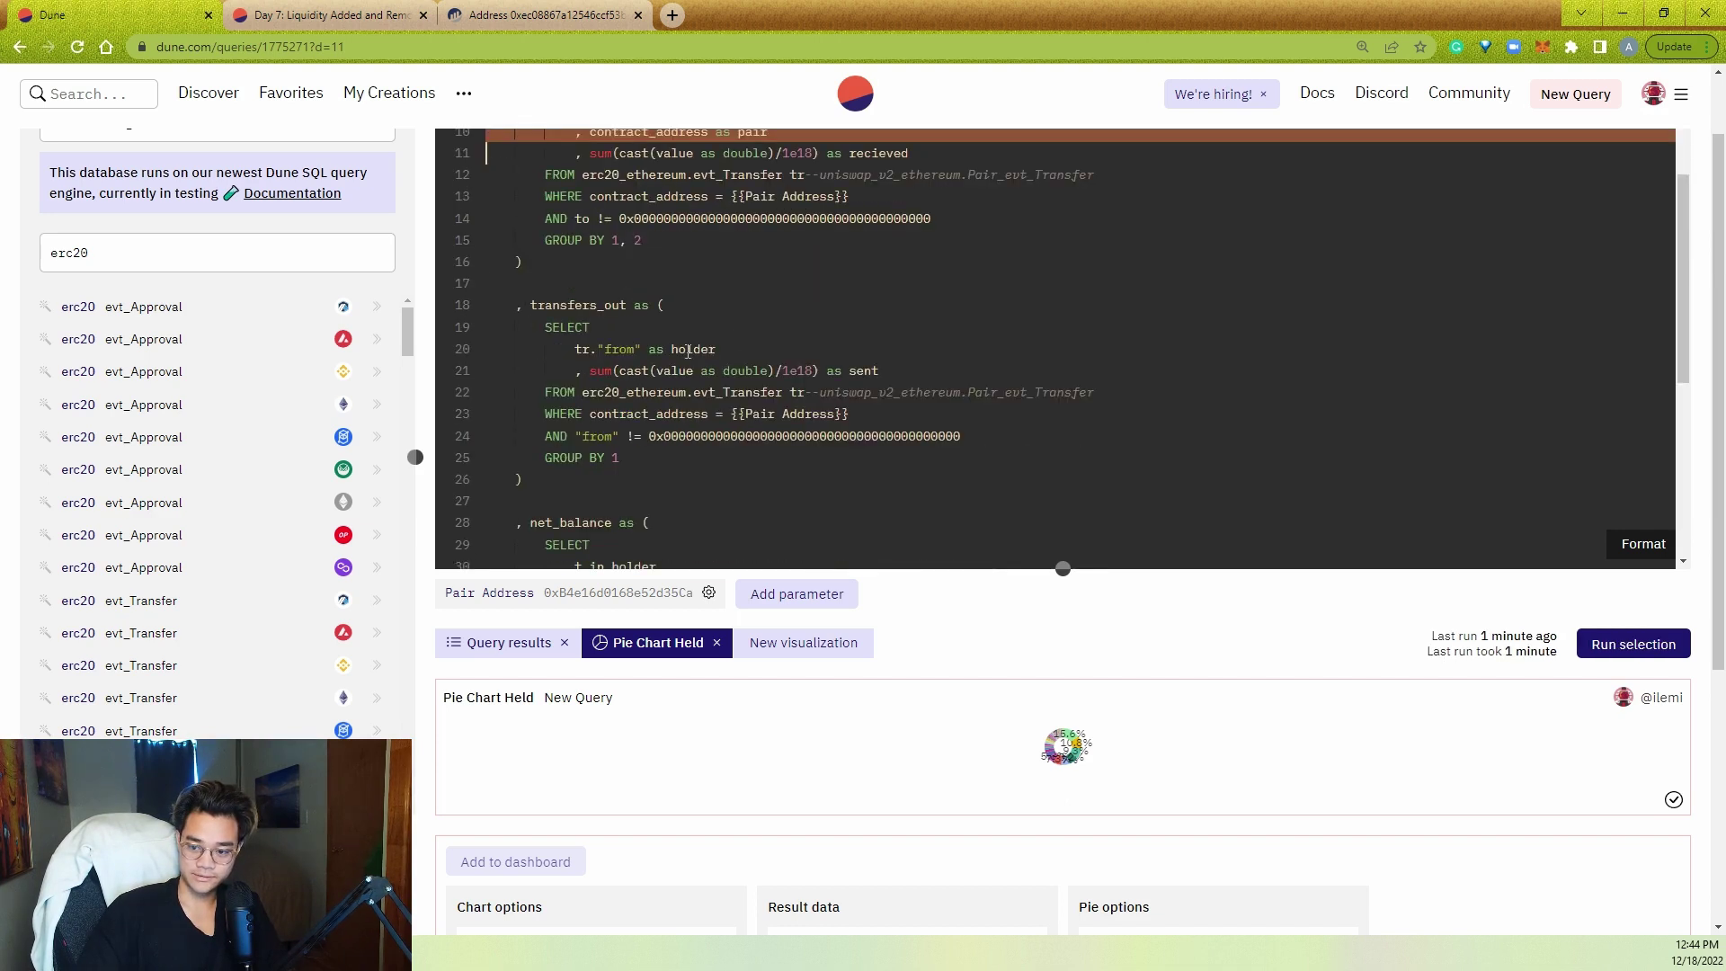
left_click(789, 349)
key("Return")
key("ctrl+v")
key("BackSpace")
key("shift+Tab")
key("shift+Tab")
key("shift+Tab")
left_click(658, 493)
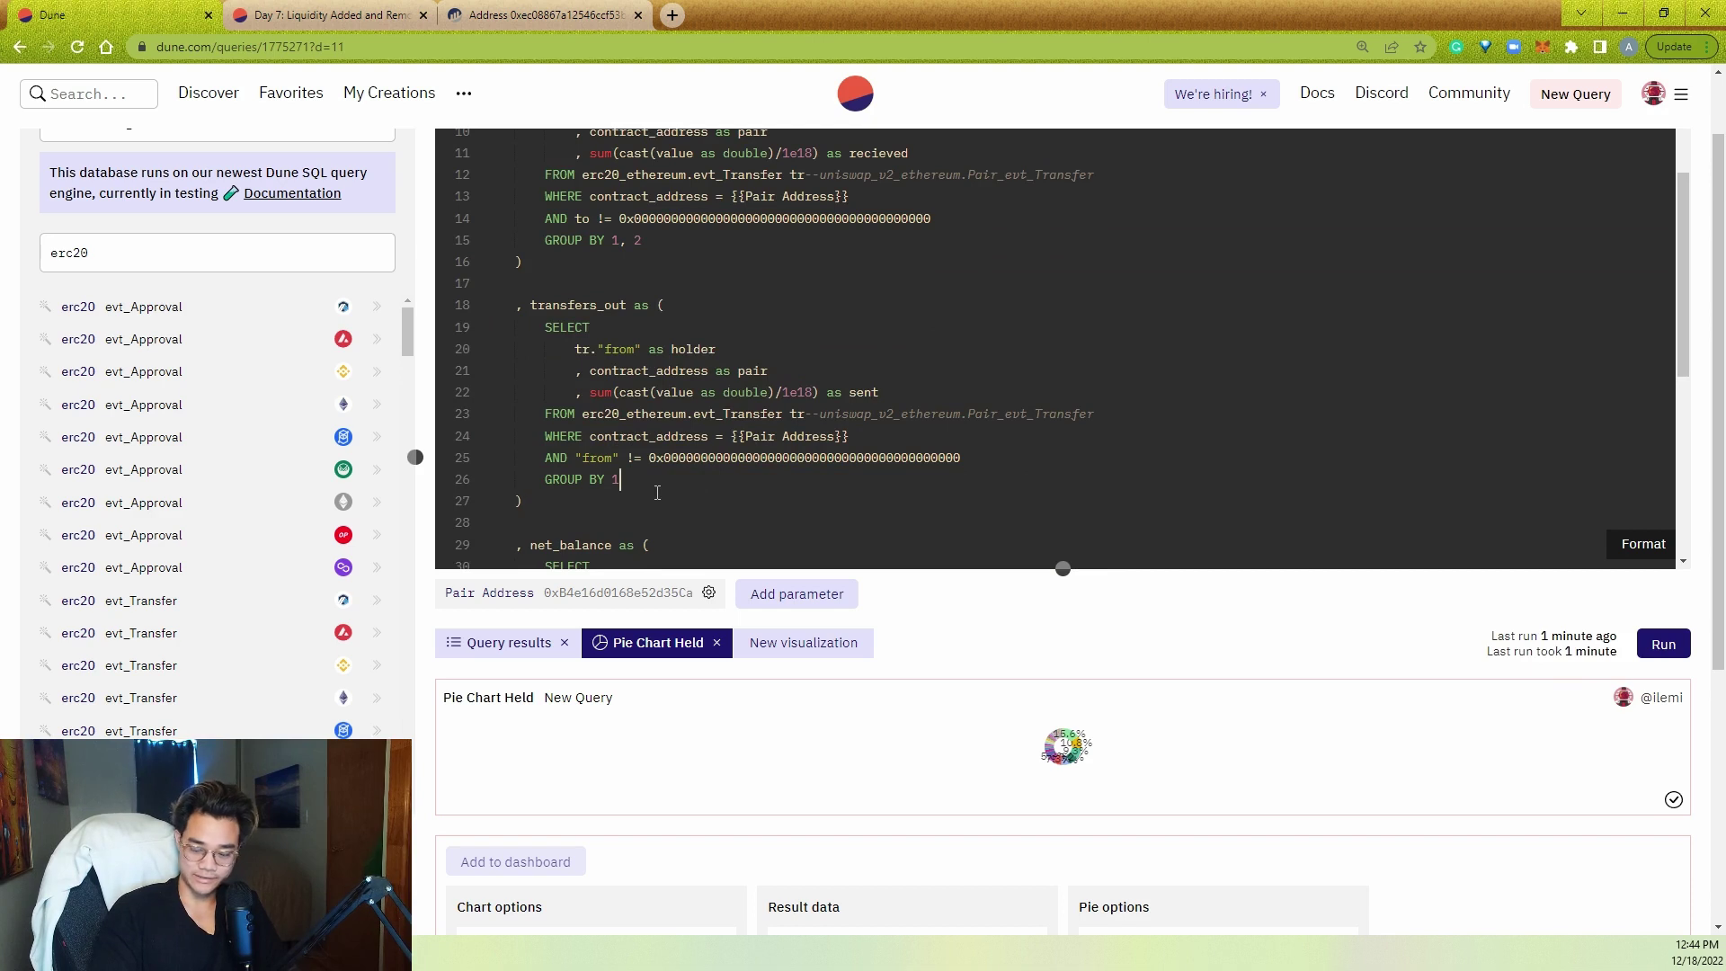
type(", 2")
scroll(669, 477, "down", 3)
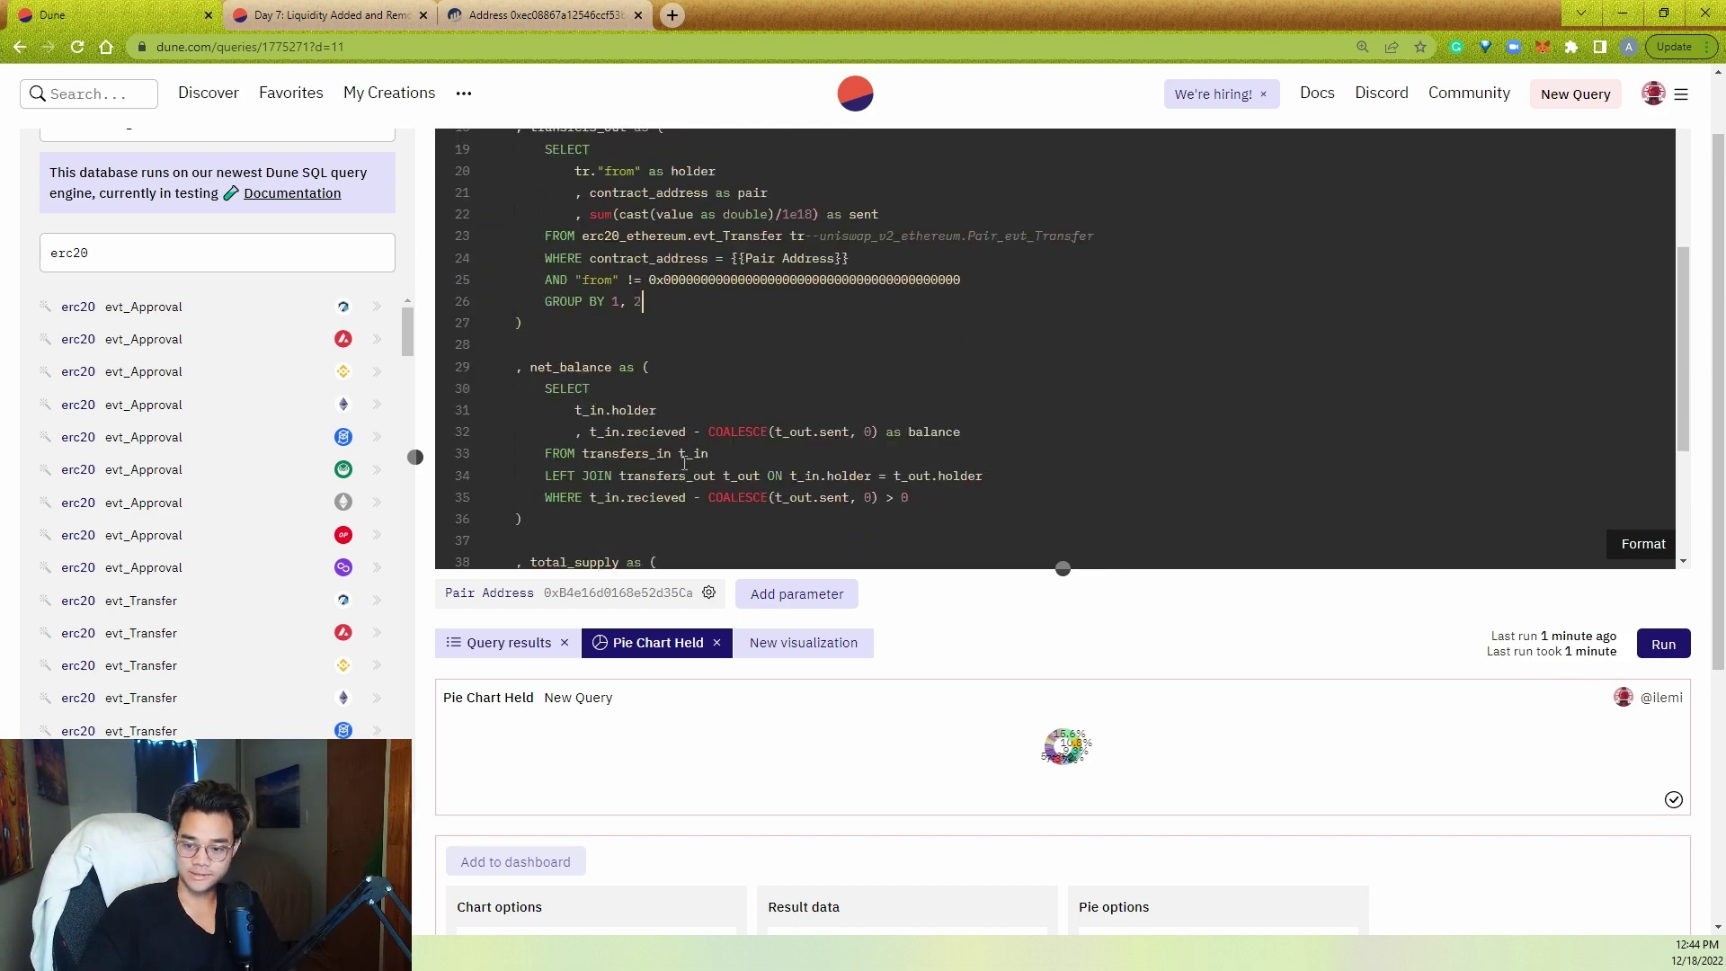
- Select t_in.pair in net_balance and extend the join with 'AND t_in.pair = t_out.pair'
key("Return")
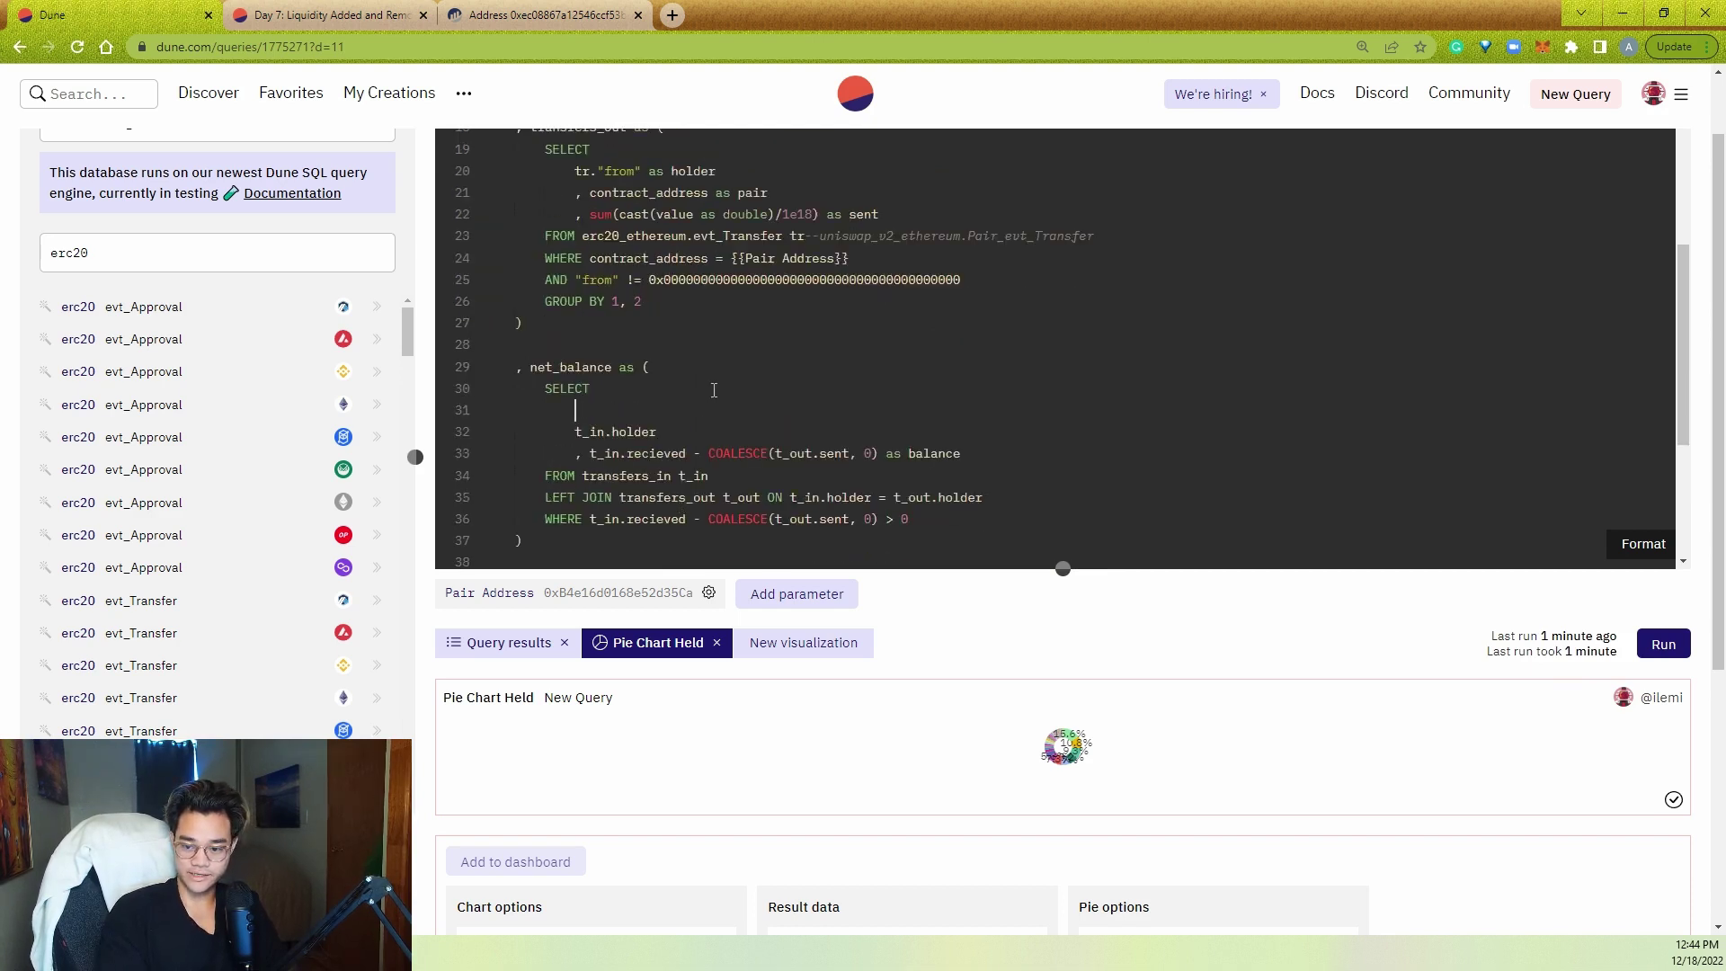
type("t_in.pair ")
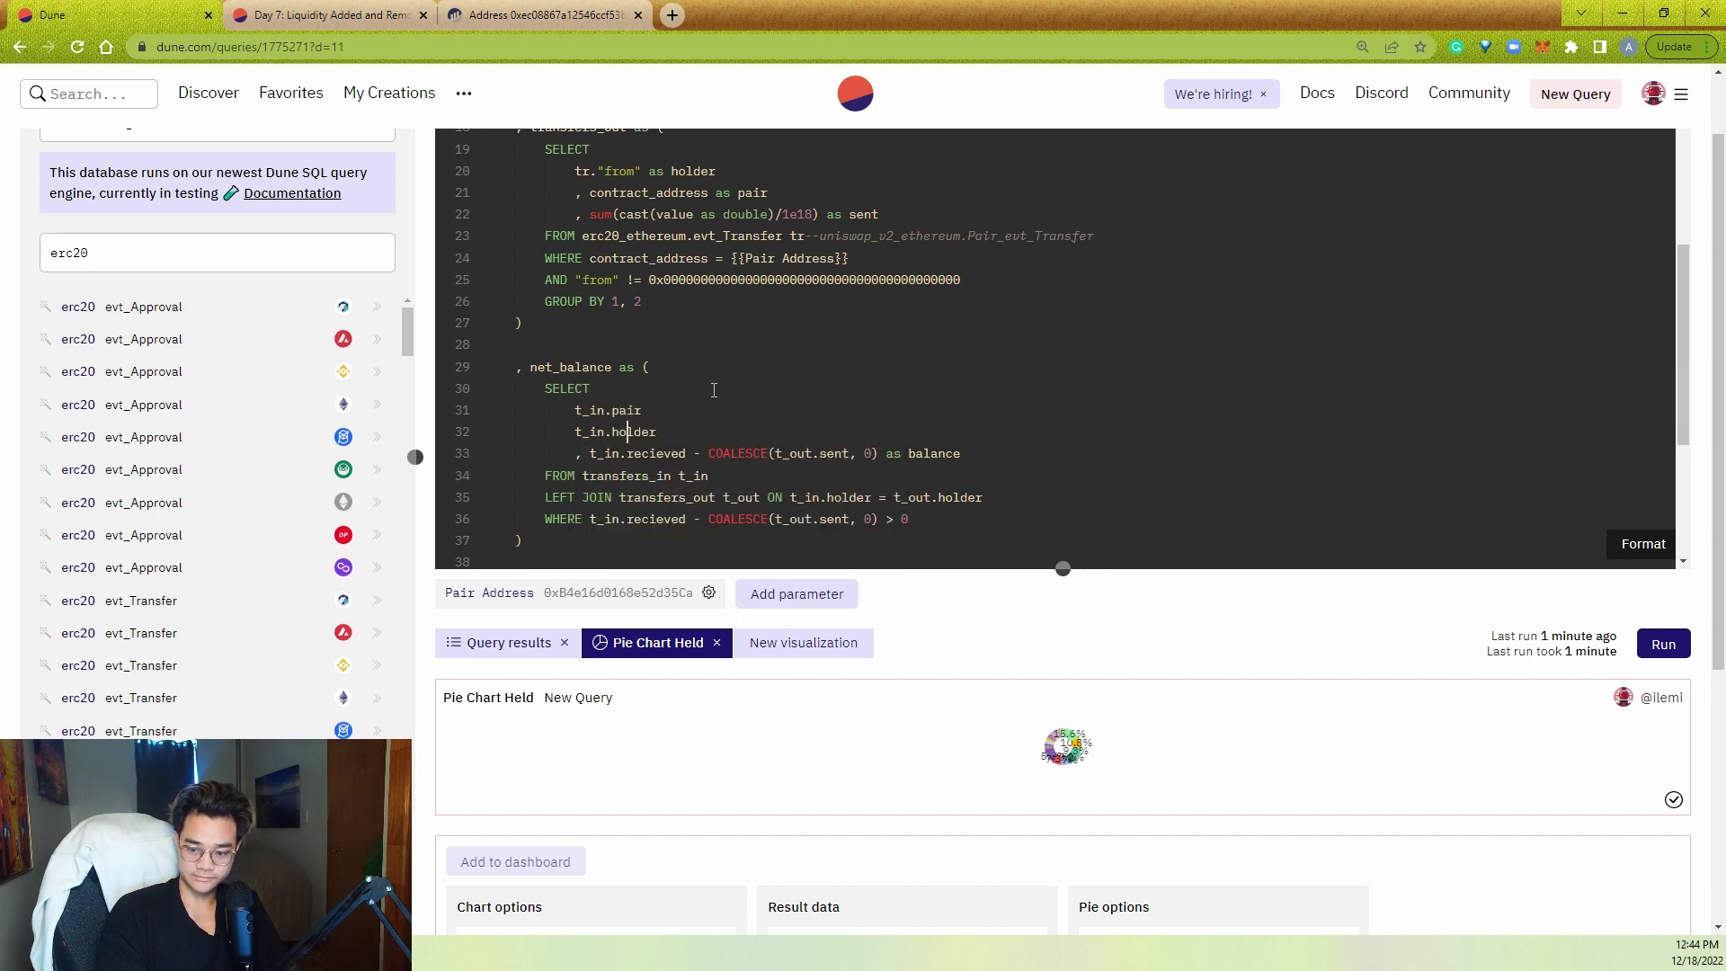
type(",")
left_click(673, 328)
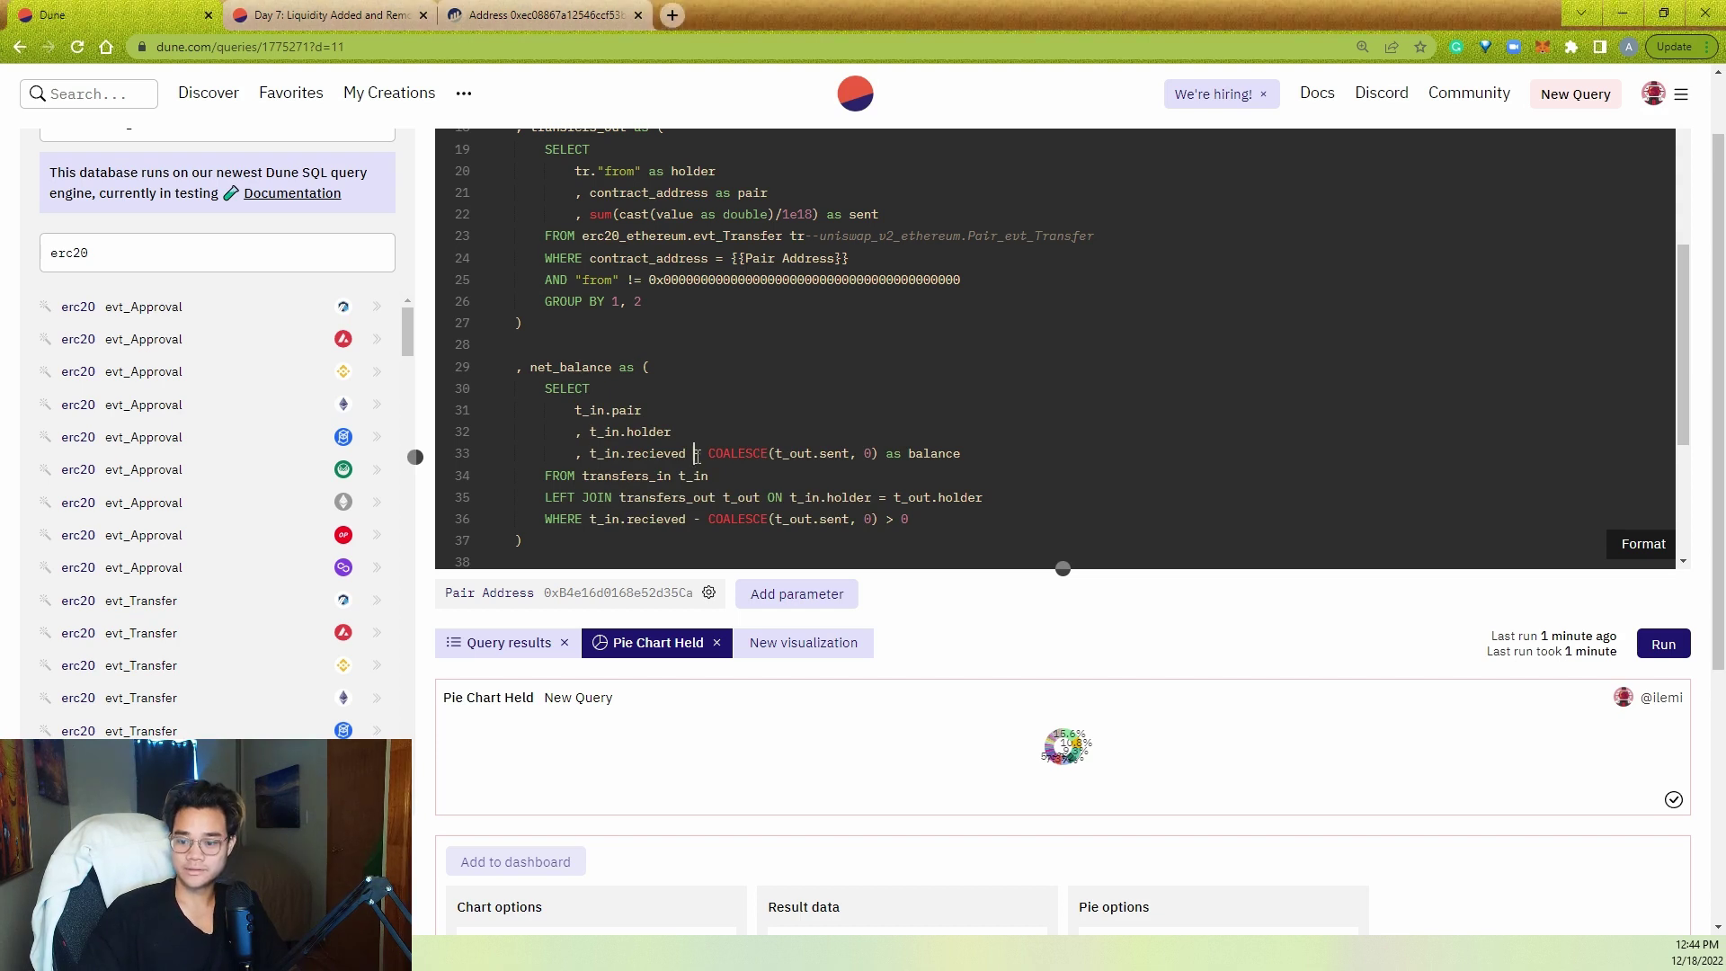
left_click(962, 518)
scroll(992, 512, "down", 1)
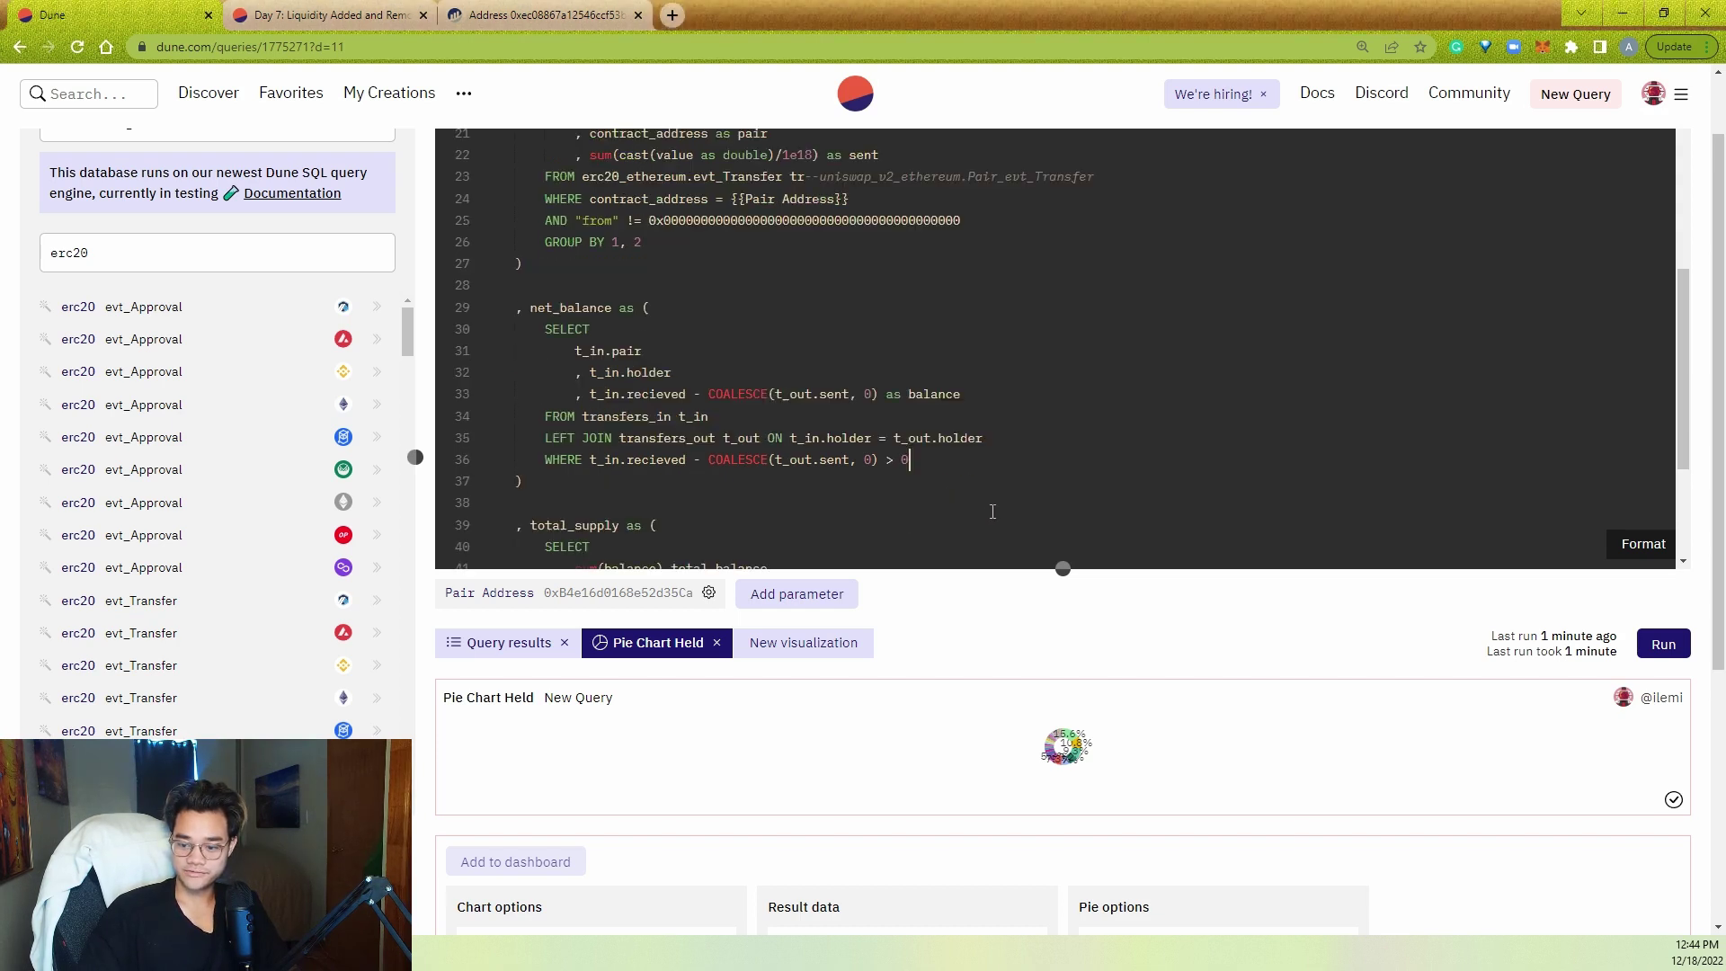
left_click(1036, 444)
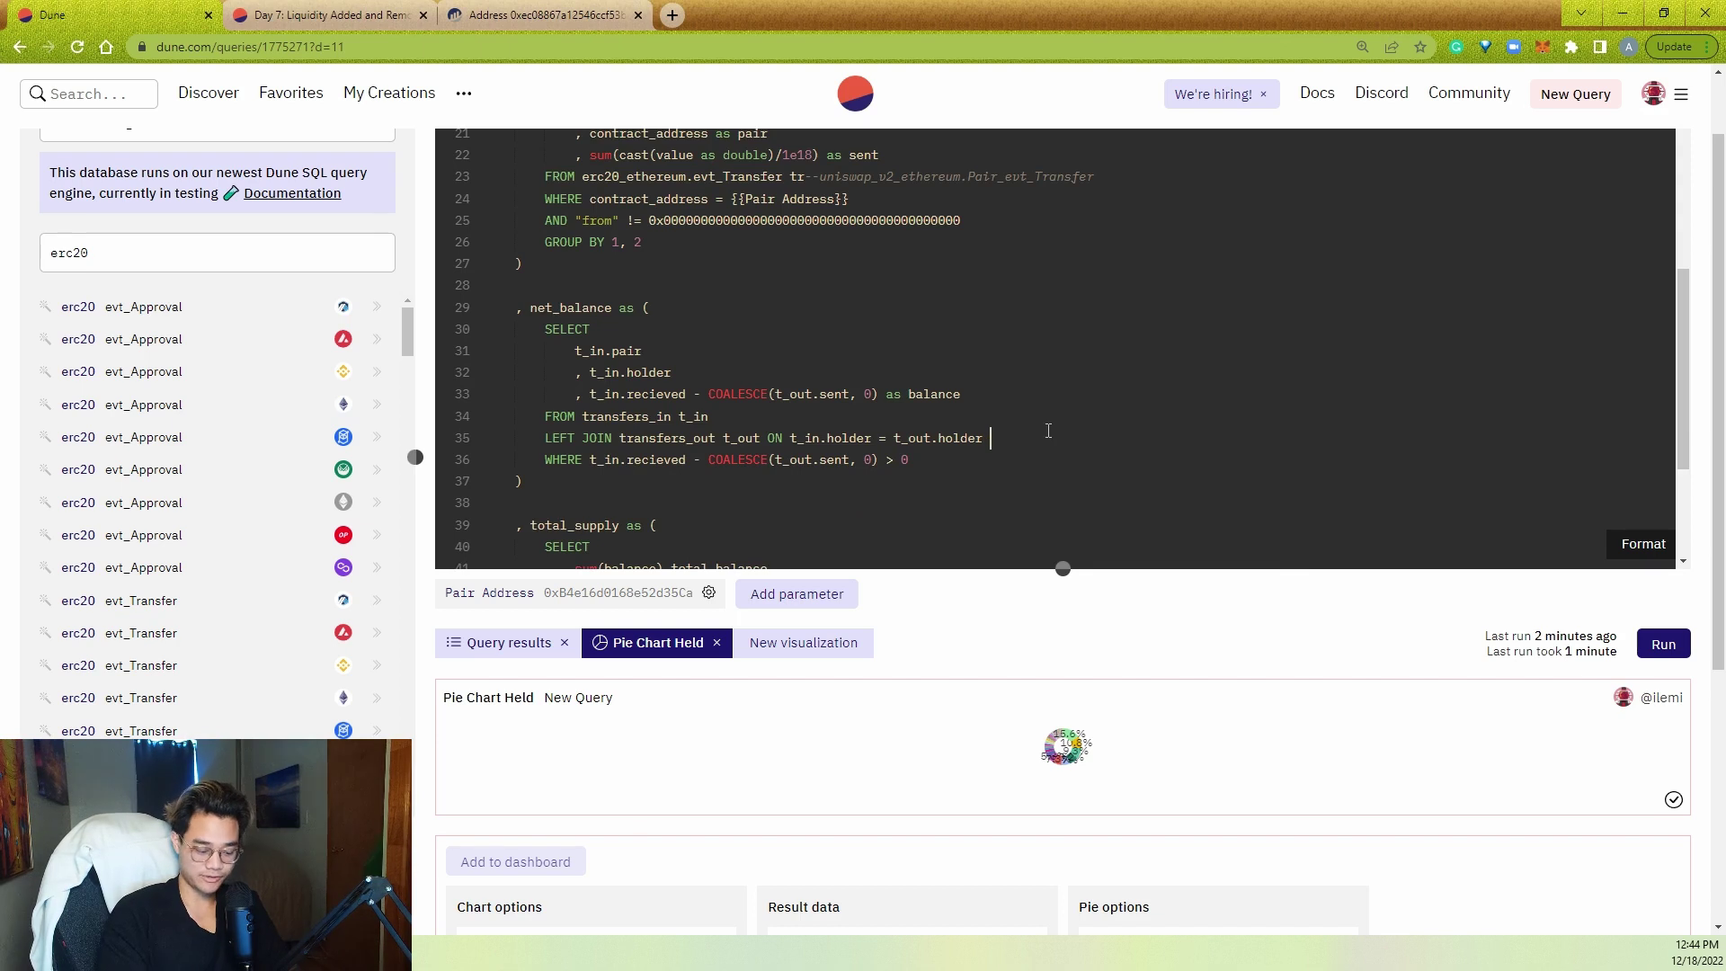
type("AND t_in.pair = t_out.pair")
- Make the total_supply CTE select pair and add GROUP BY 1
scroll(654, 410, "down", 4)
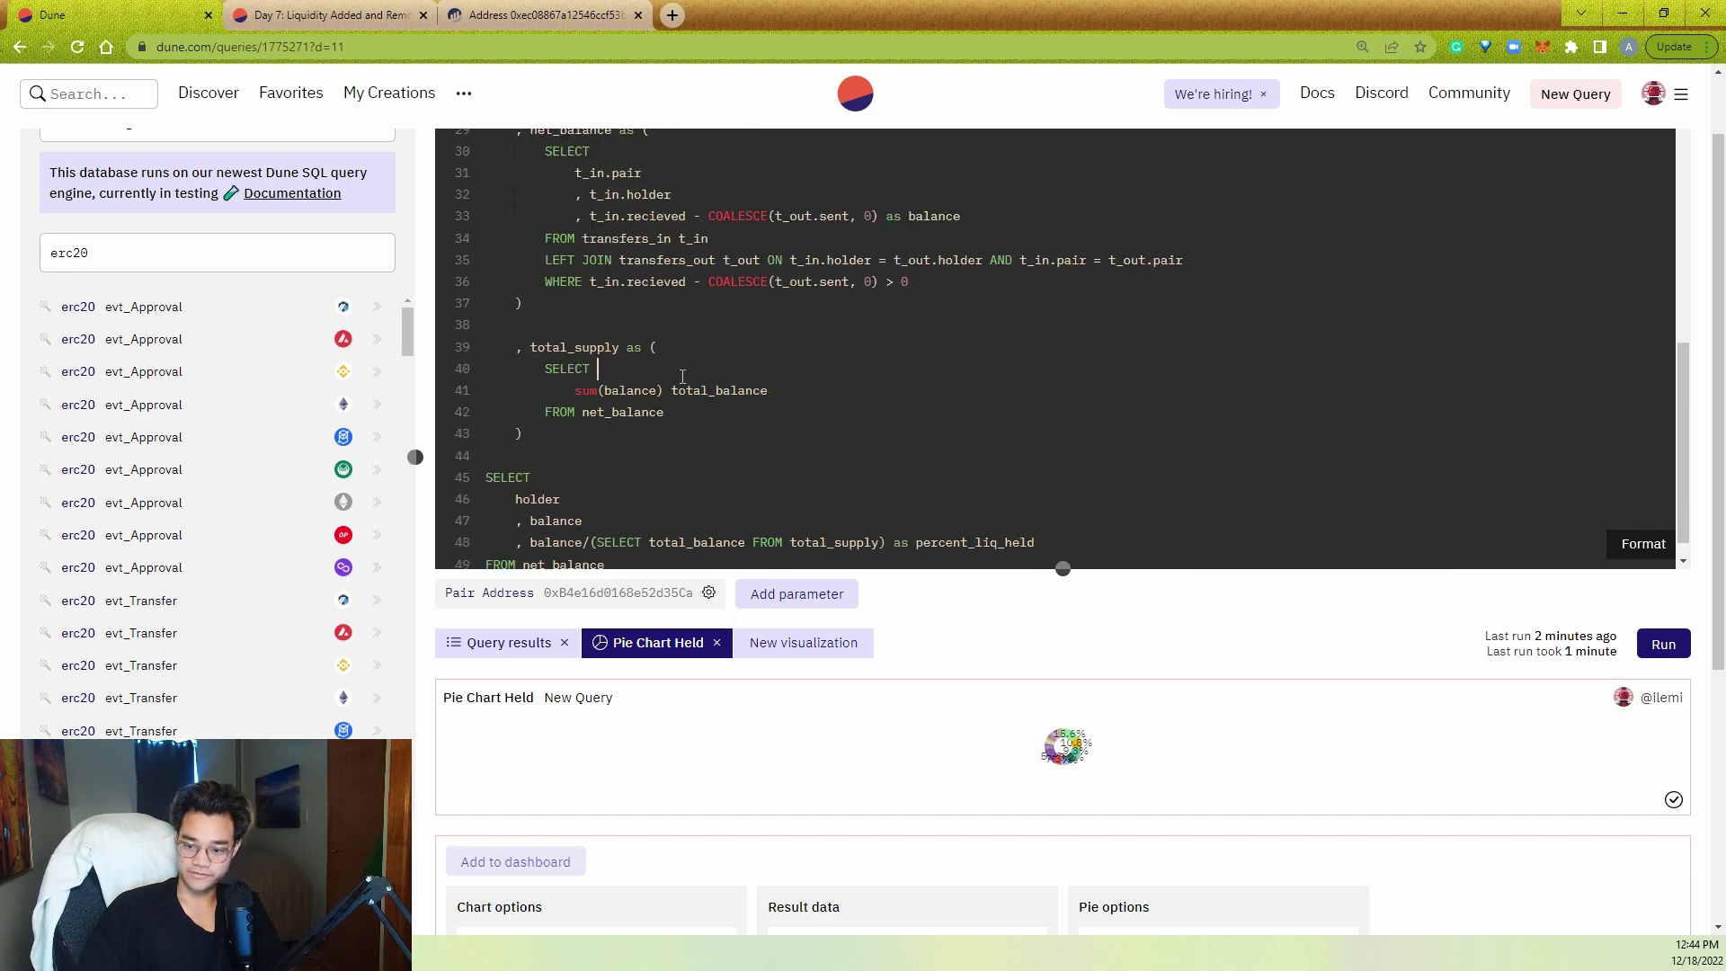
key("Return")
type("pai")
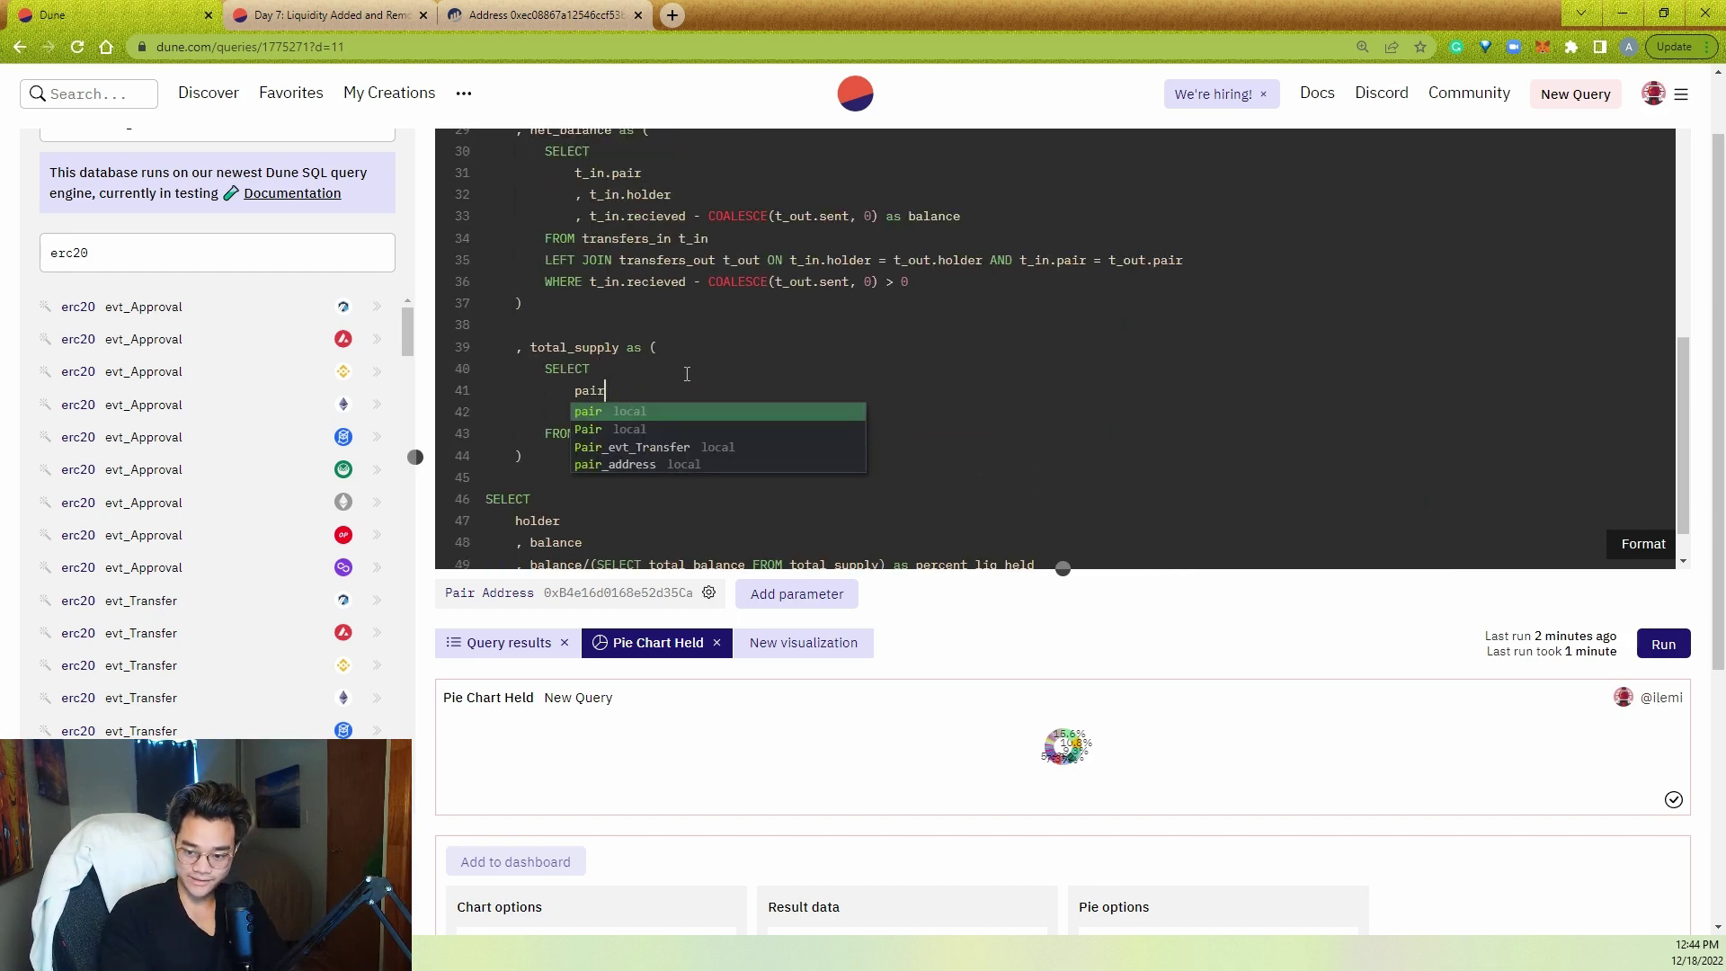
type("r")
key("BackSpace")
key("Down")
key("Home")
type(",")
key("Down")
key("End")
key("Return")
type("GROUP BY 1")
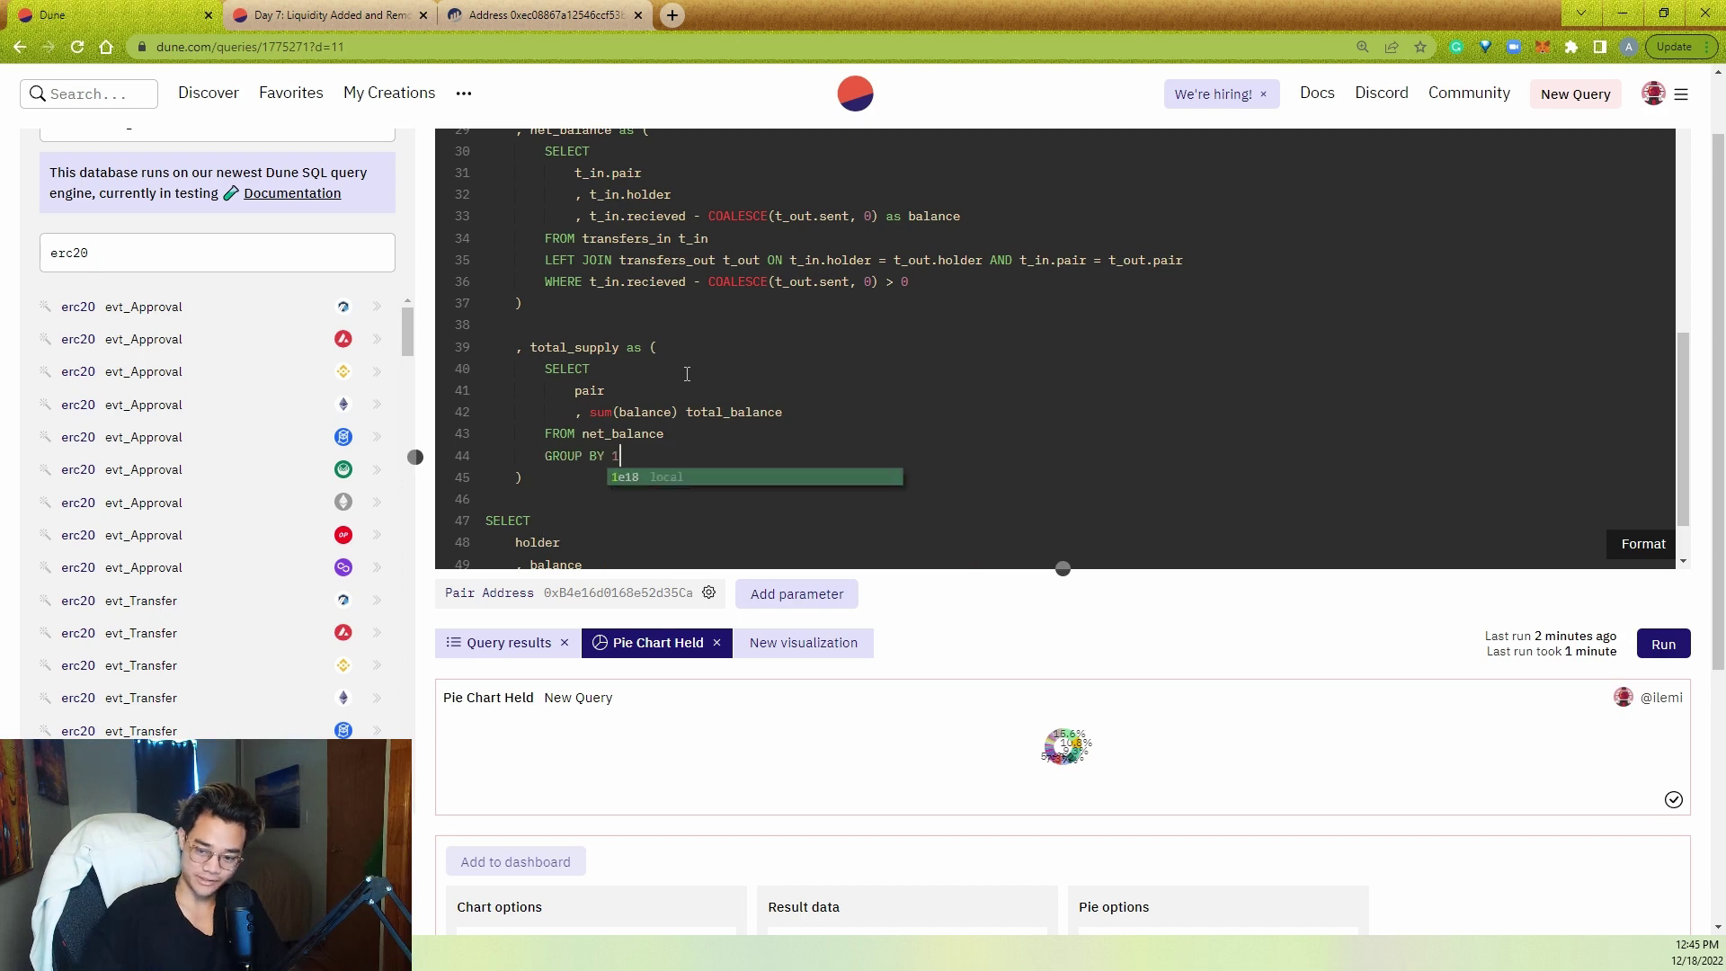
- Alias net_balance as nt and LEFT JOIN total_supply ts ON nt.pair = ts.pair
scroll(687, 373, "down", 1)
left_click(717, 517)
left_click(773, 532)
type("nt")
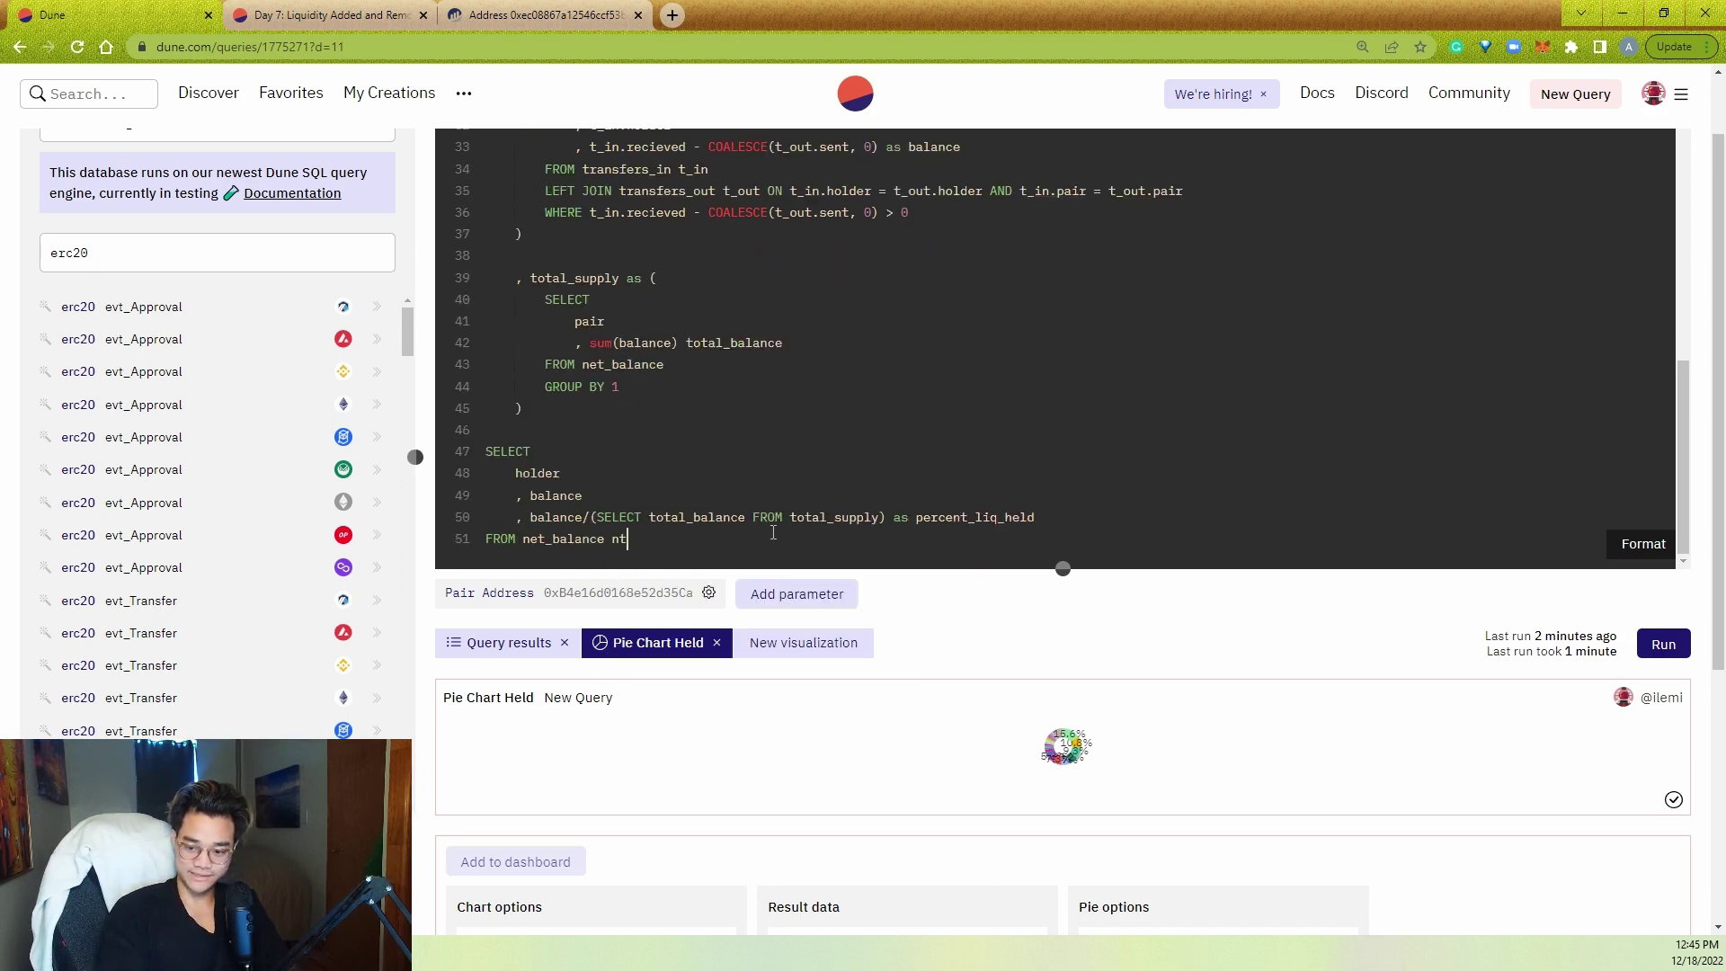
key("Return")
type("LEFT JOIN ")
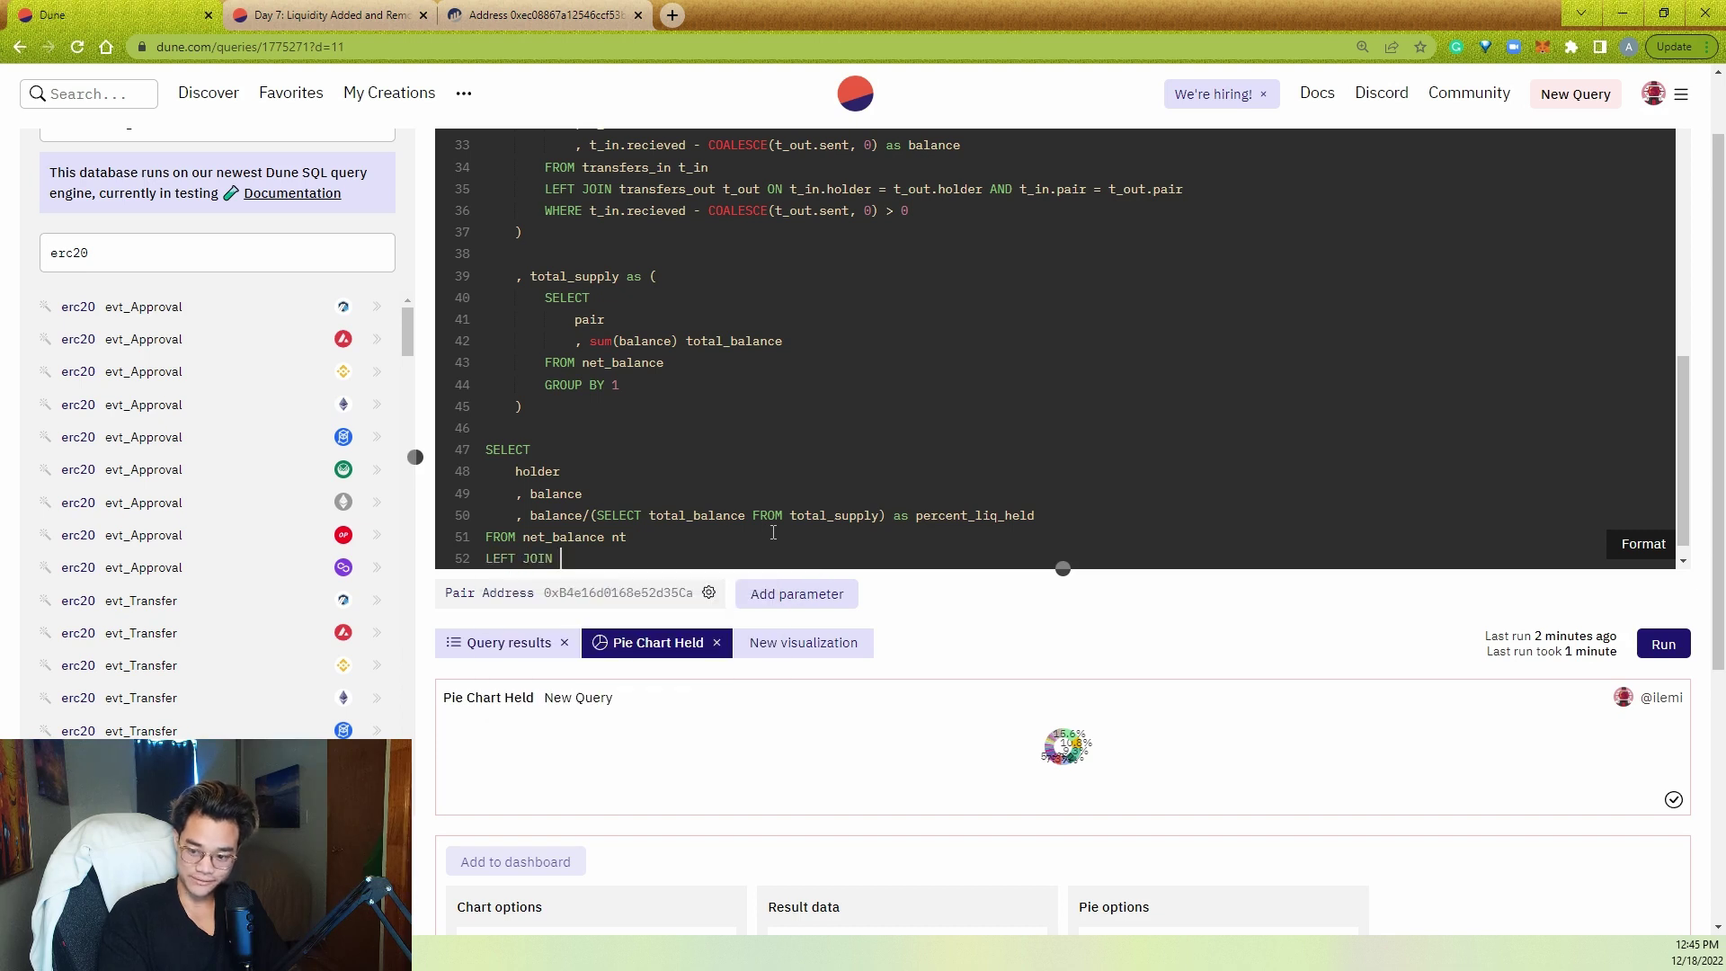
type("total_supply ts ON ")
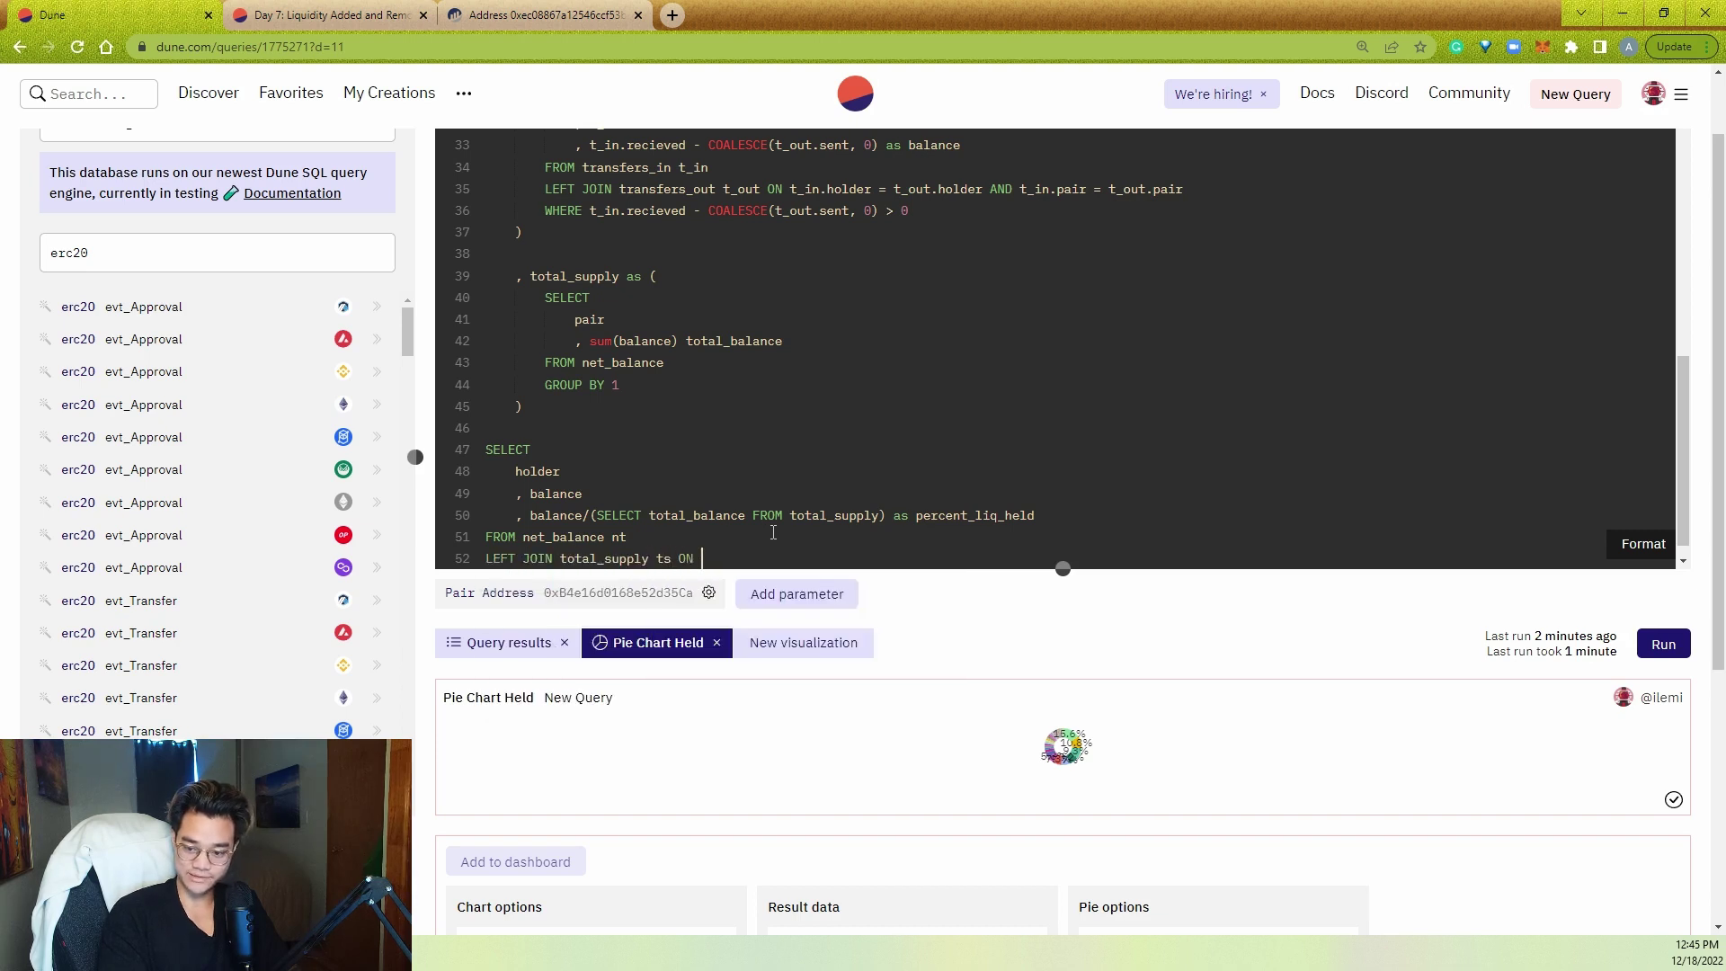
type("nt.pair = ts.p")
key("Tab")
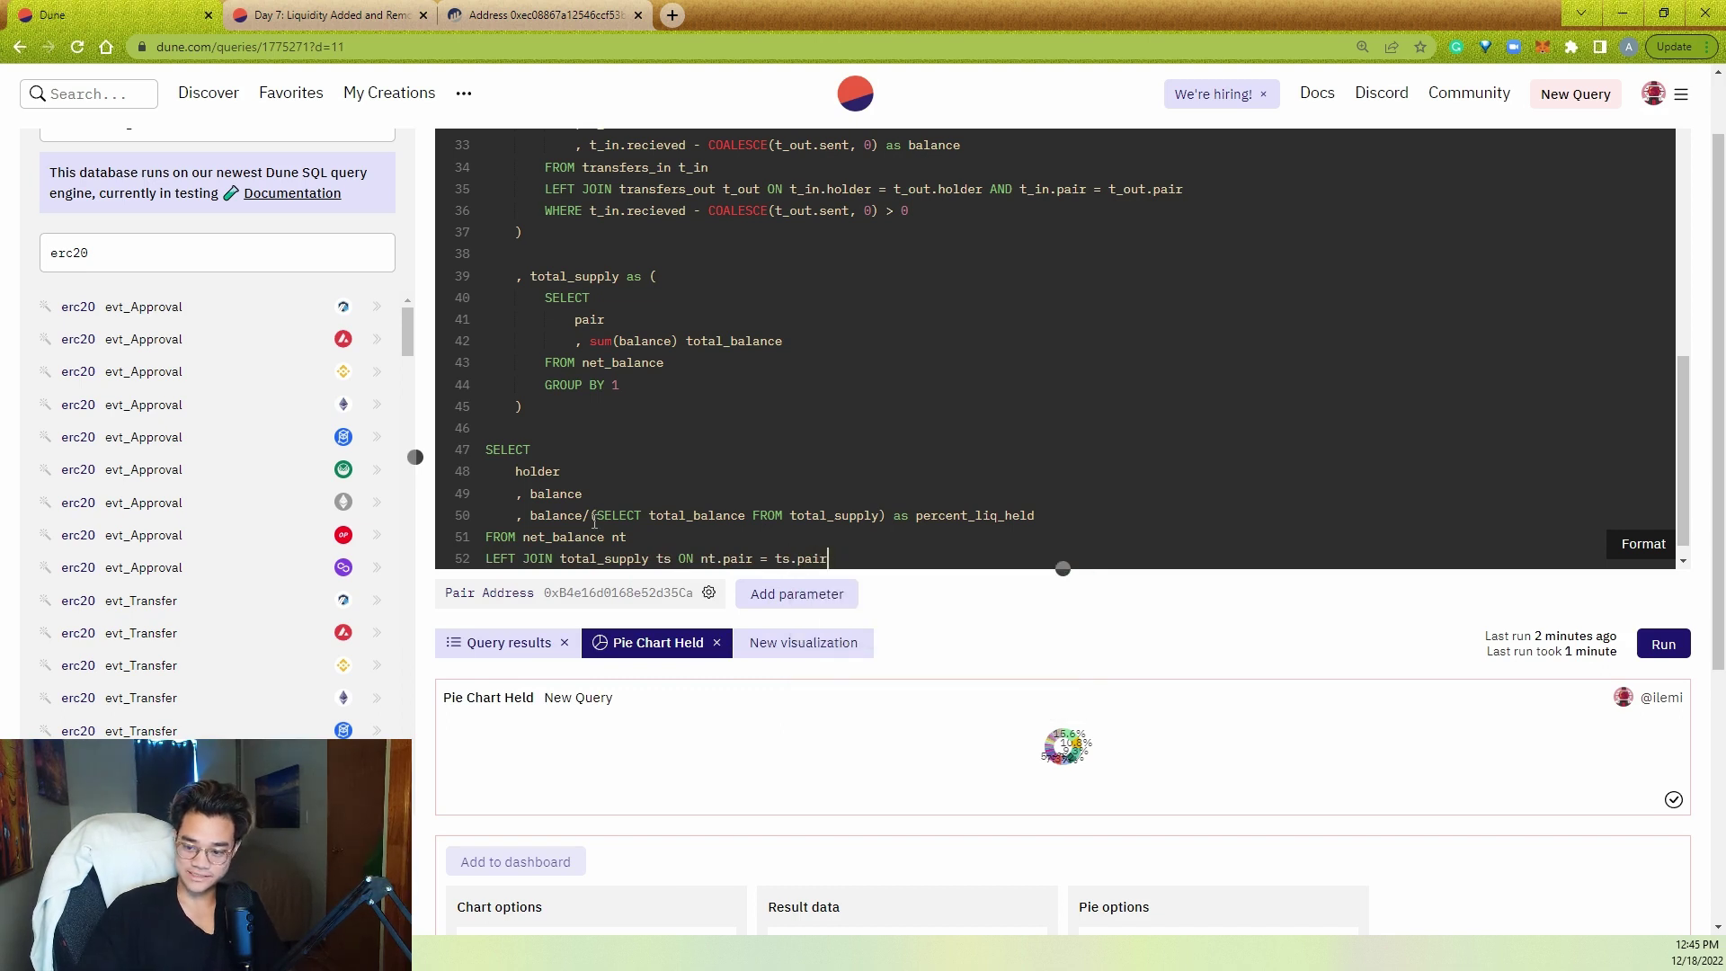
- Use ts.total_balance in the percent formula and add pair to the select list
left_click_drag(594, 519, 885, 518)
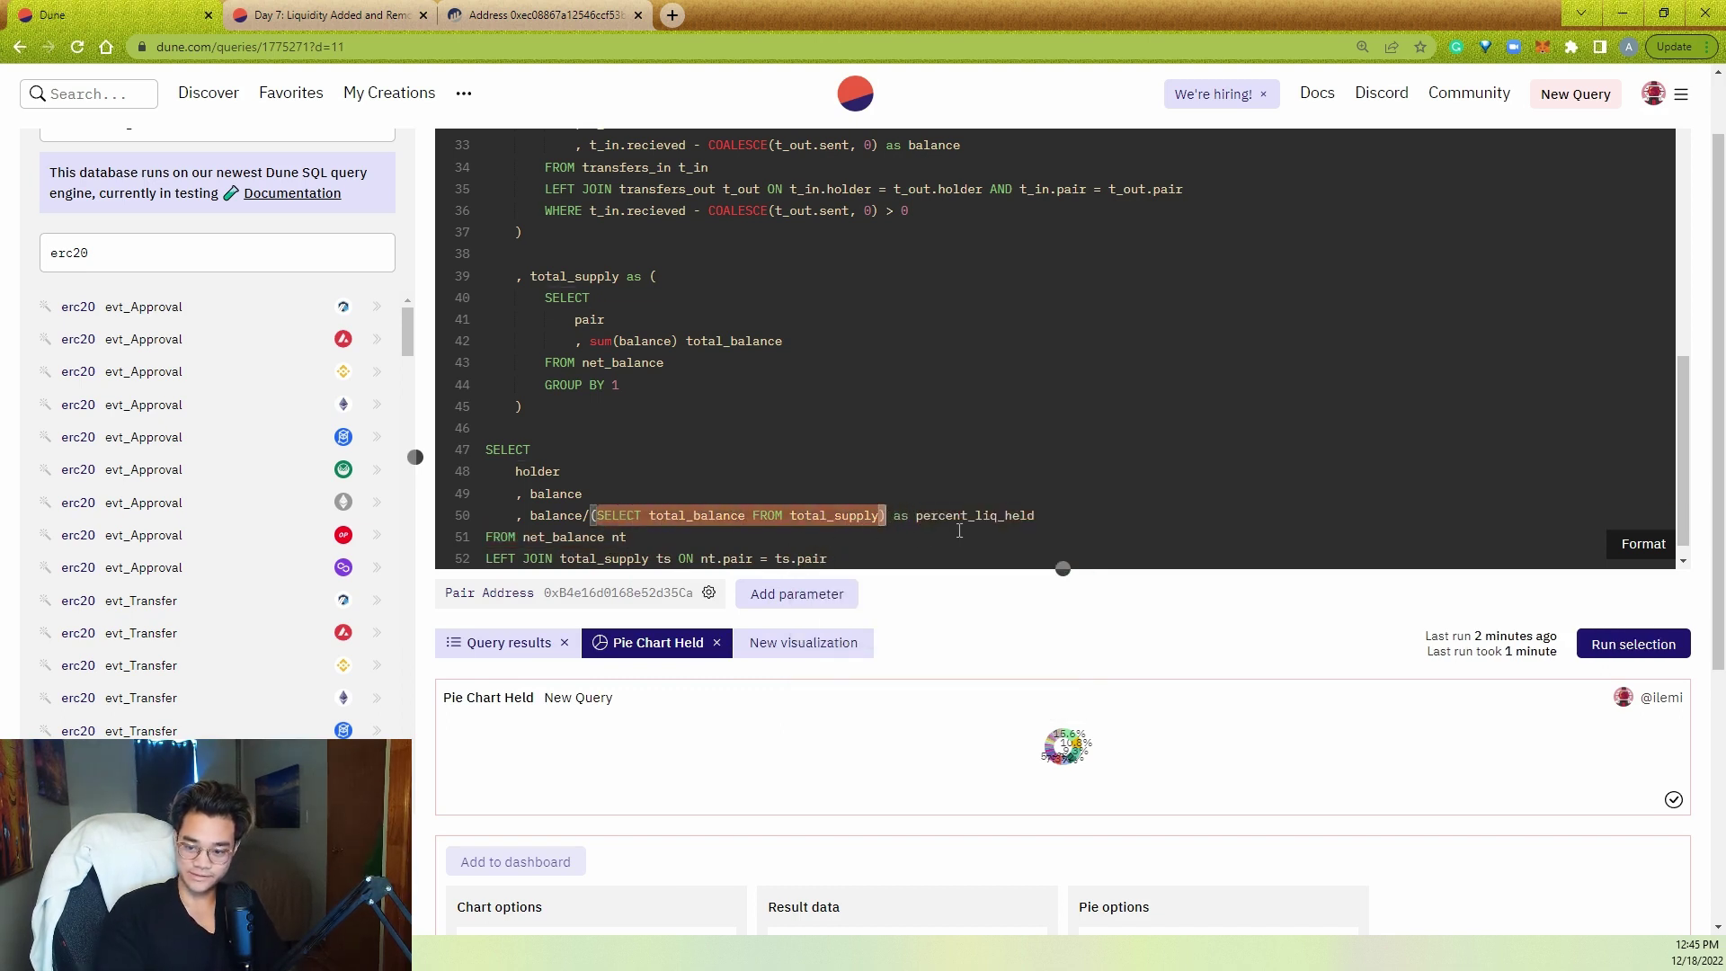
key("BackSpace")
key("BackSpace")
type("ts.t")
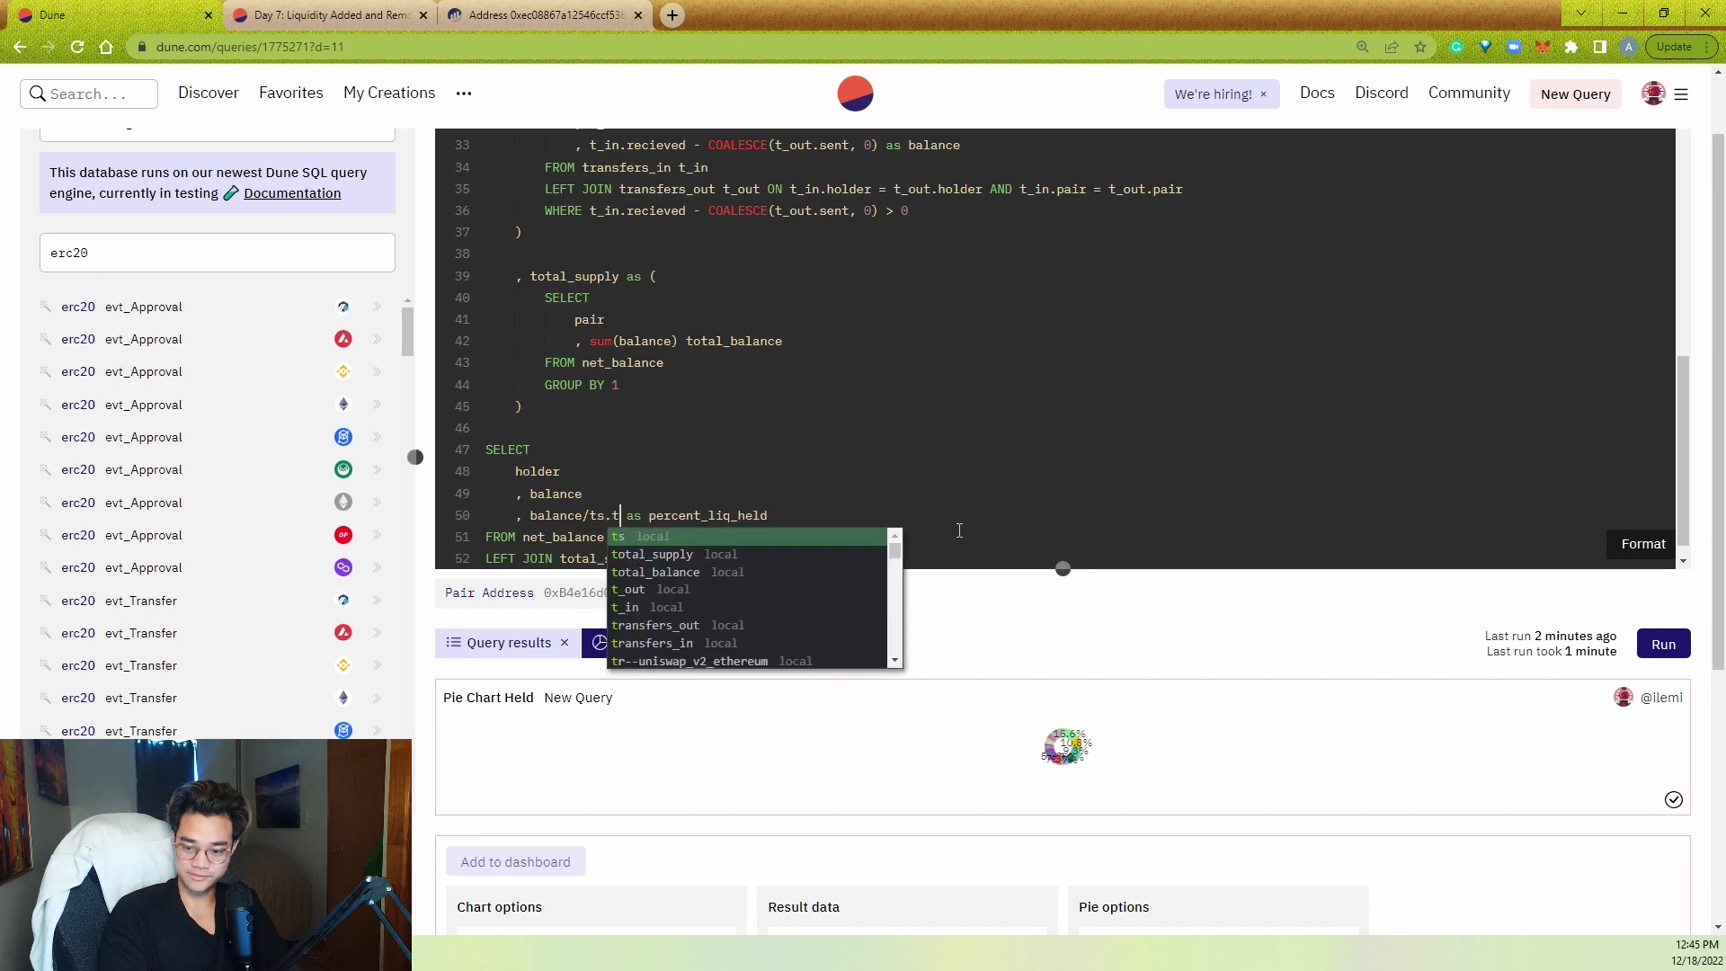
type("otal")
key("Down")
key("Return")
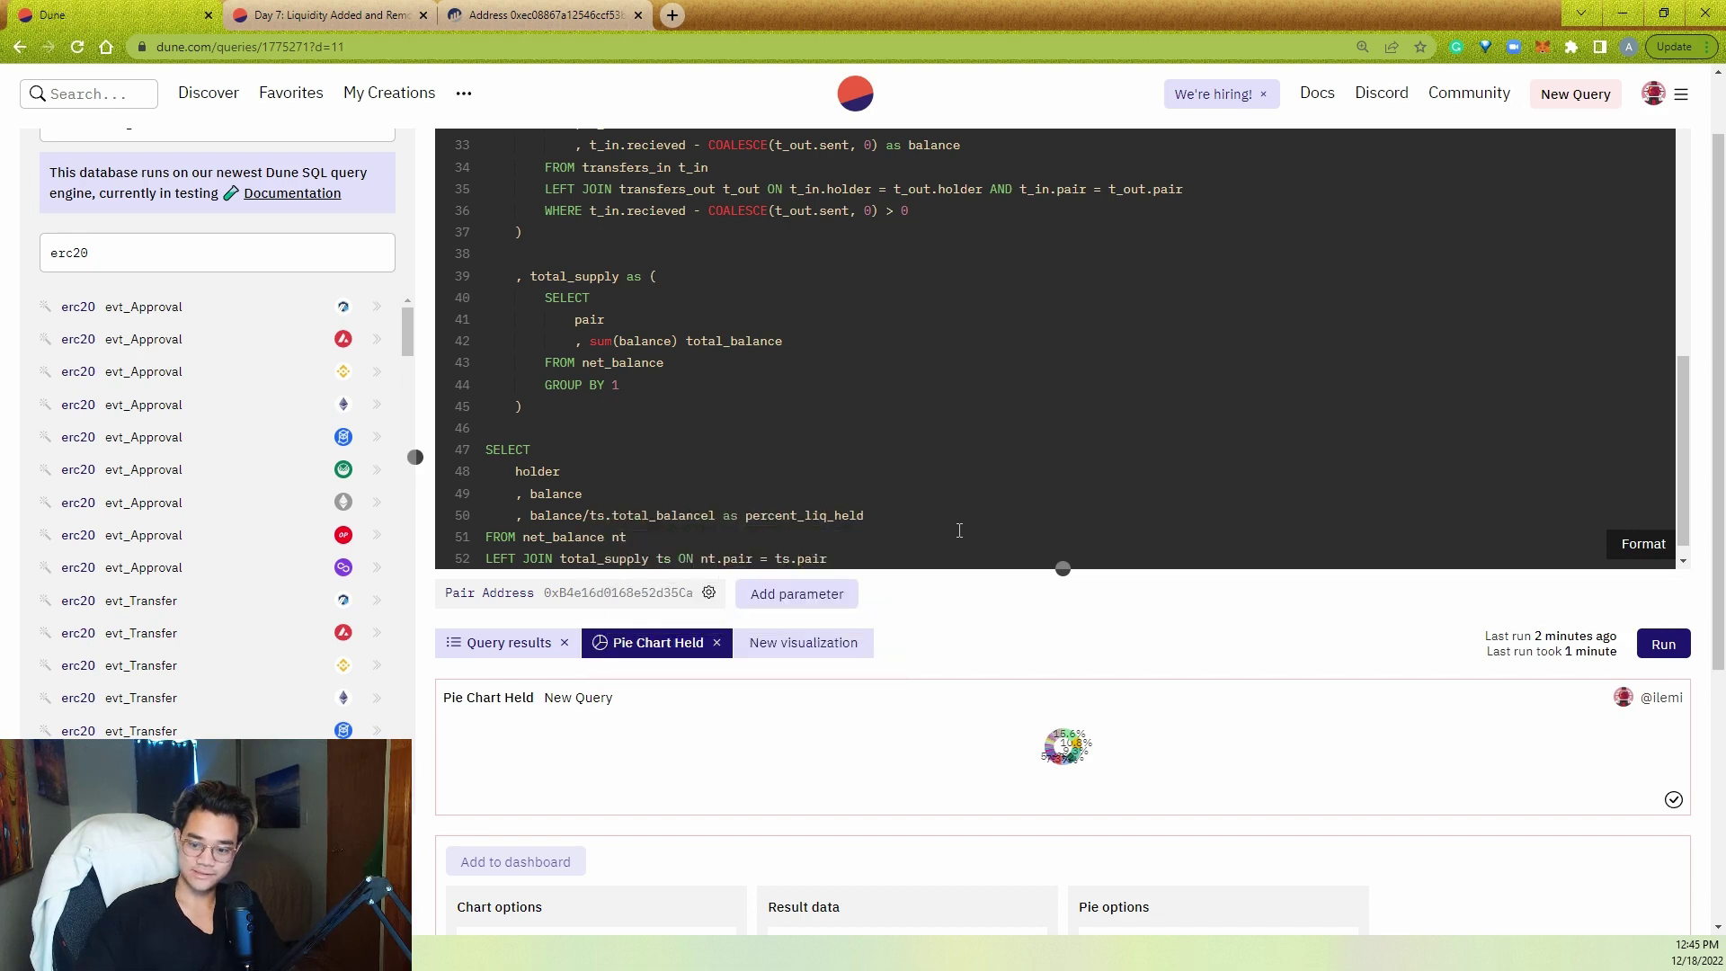
key("Home")
key("Return")
key("Up")
type("pair     ")
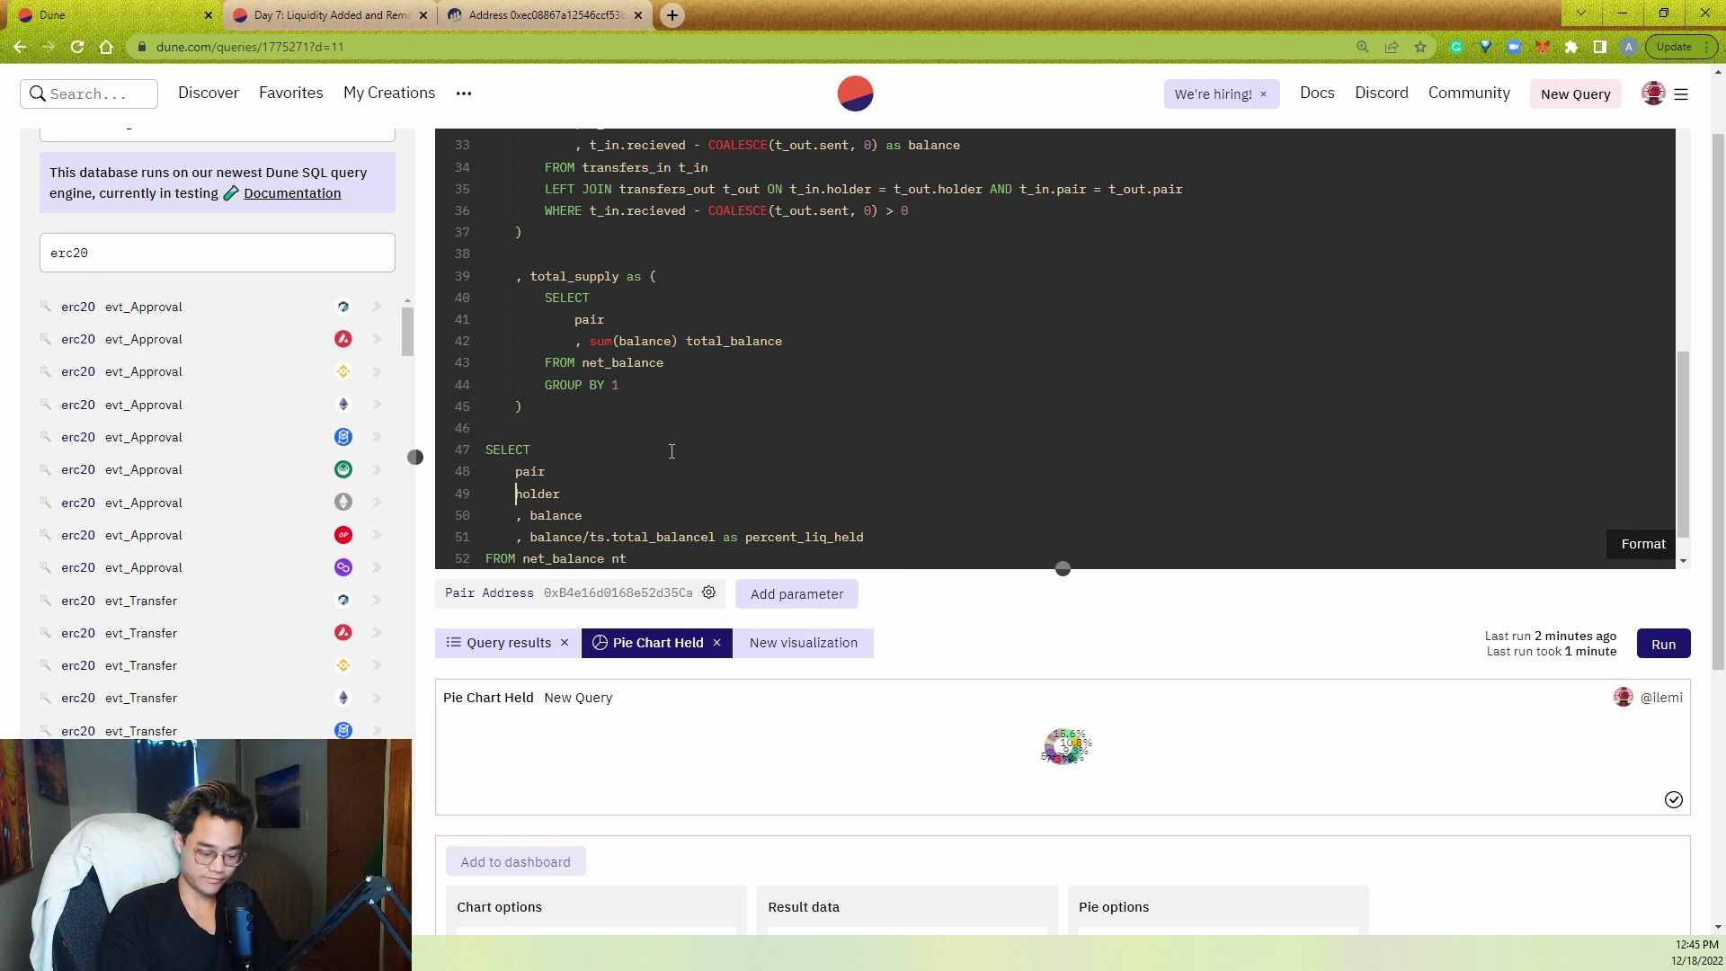
type(",")
- Add ORDER BY percent_liq_held desc and run the query
key("ctrl+End")
scroll(1022, 490, "down", 1)
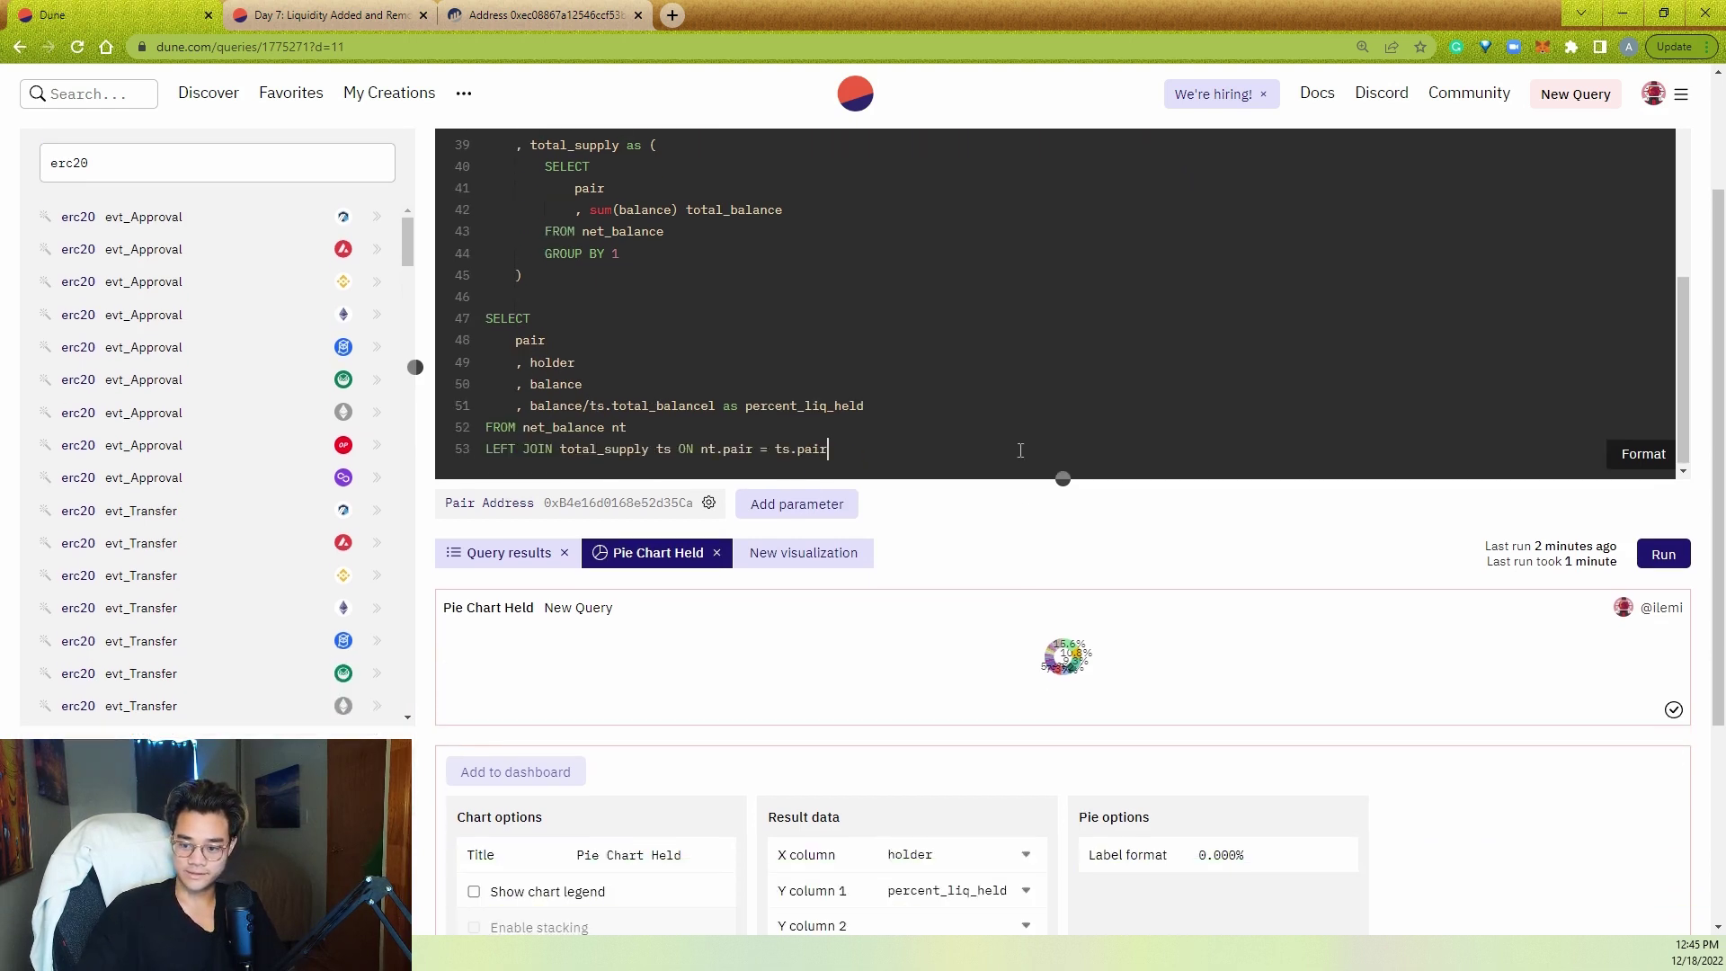
scroll(949, 540, "up", 2)
key("Return")
type("ORDER ")
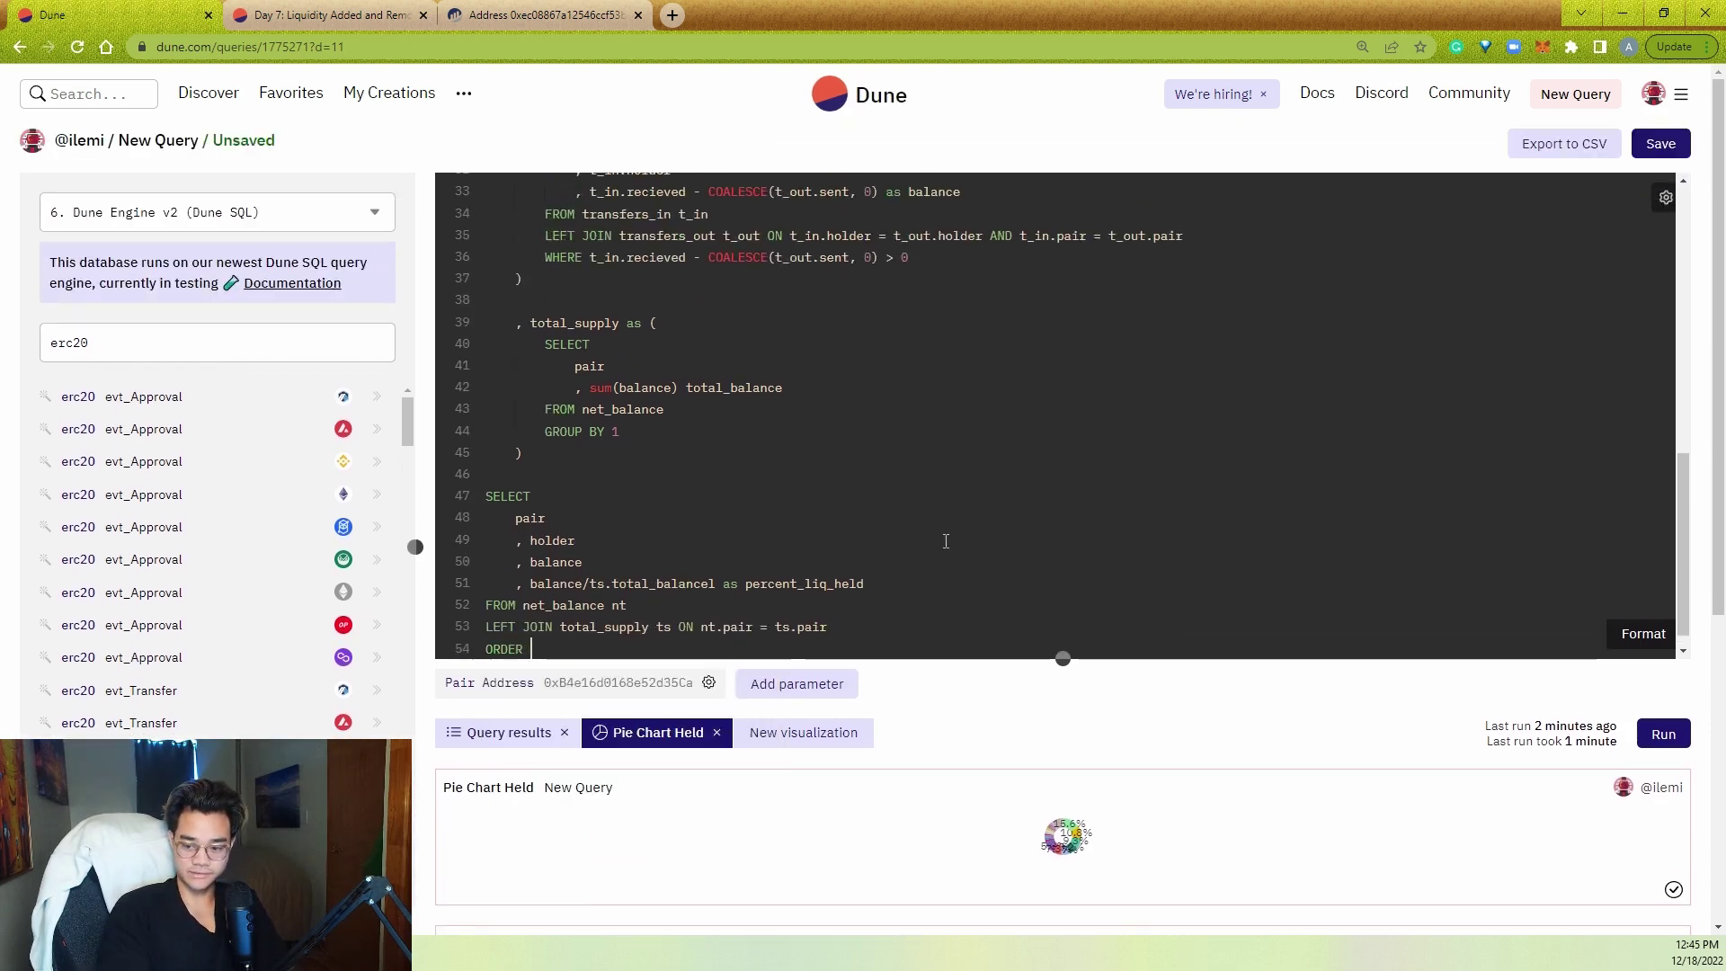
type("BY percent_liq_held d")
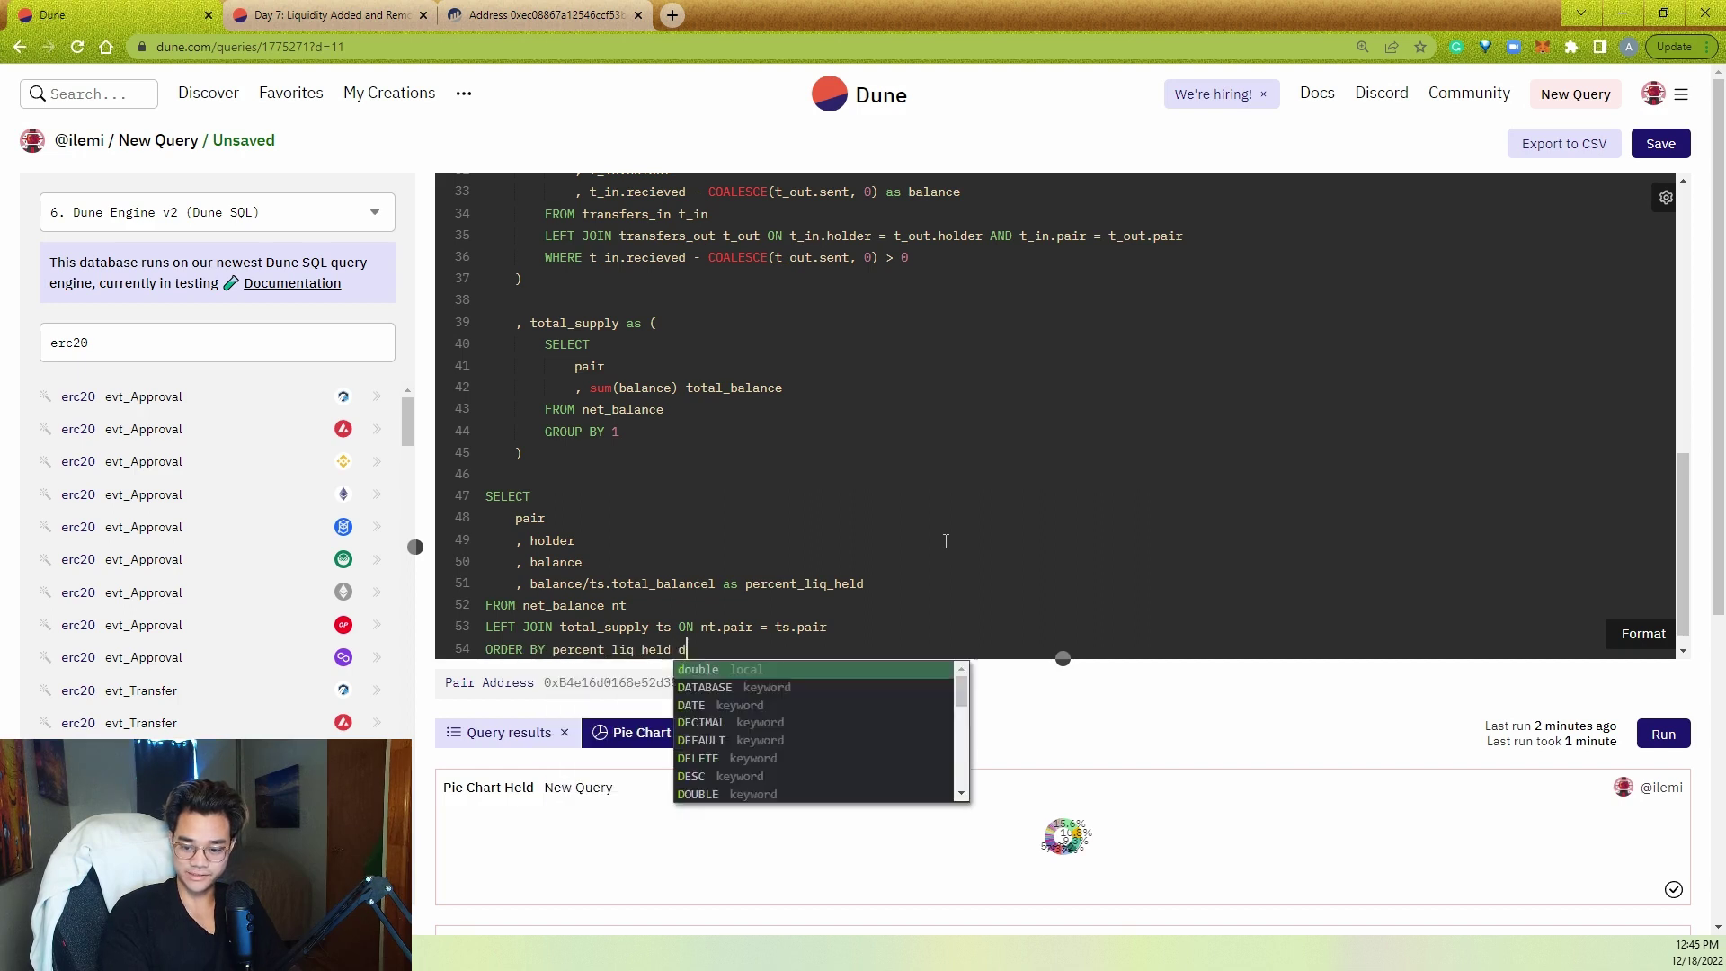
type("esc")
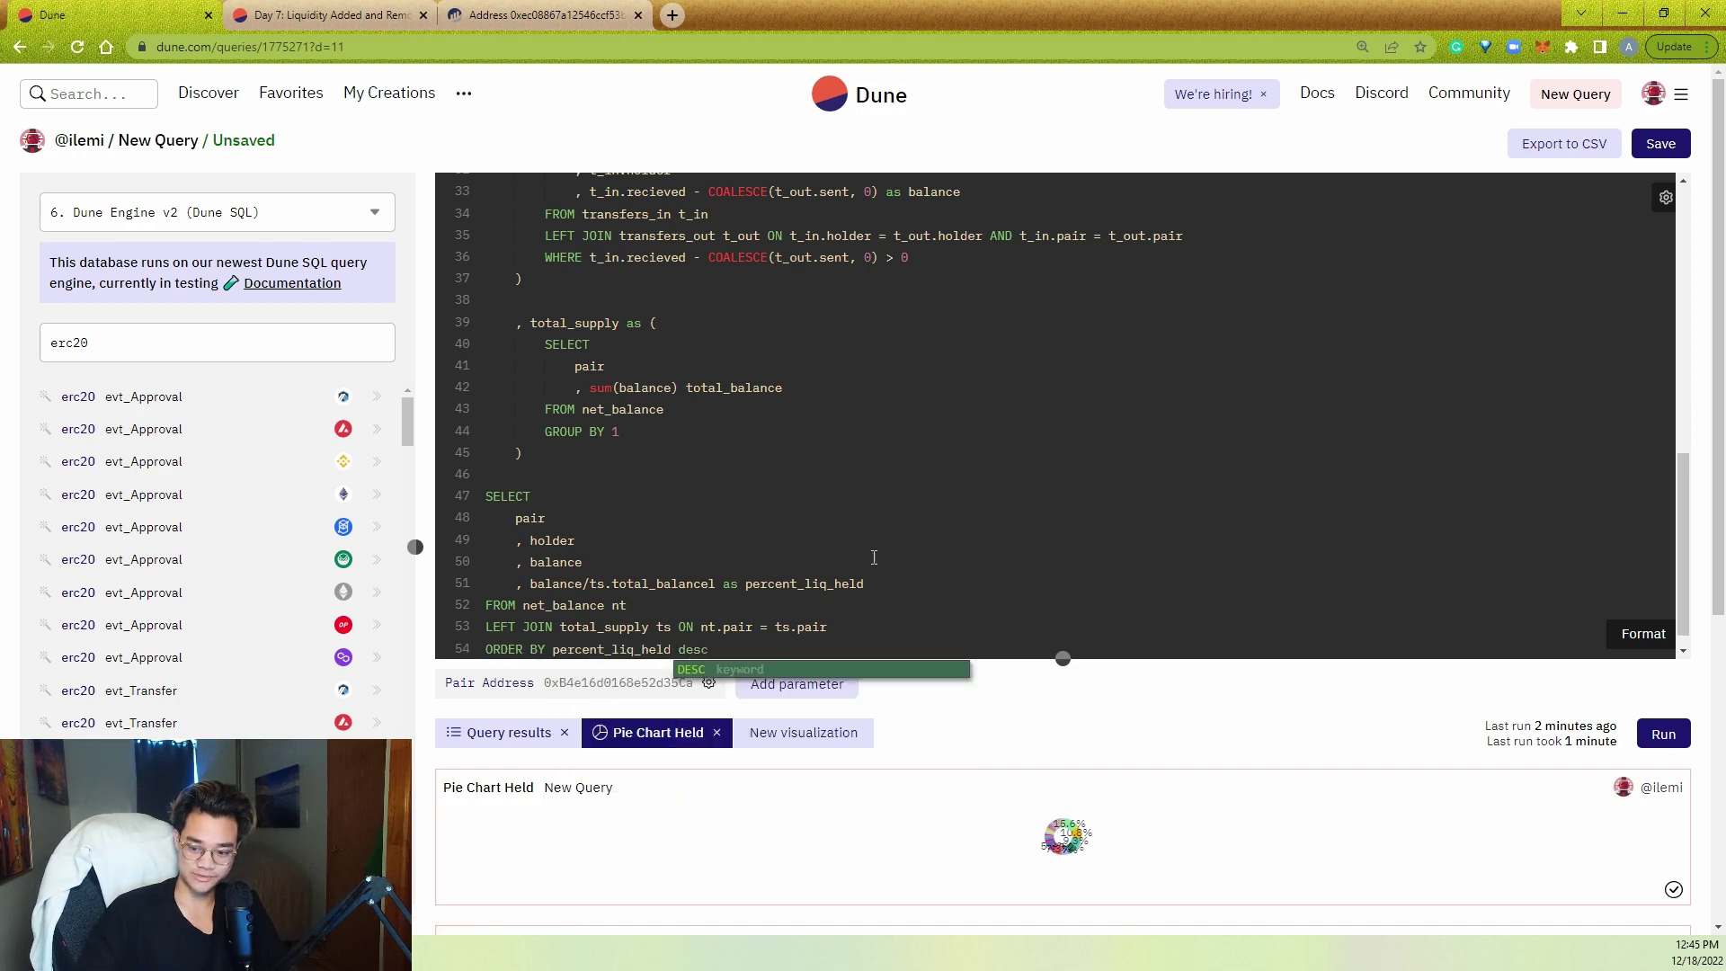
key("ctrl+Return")
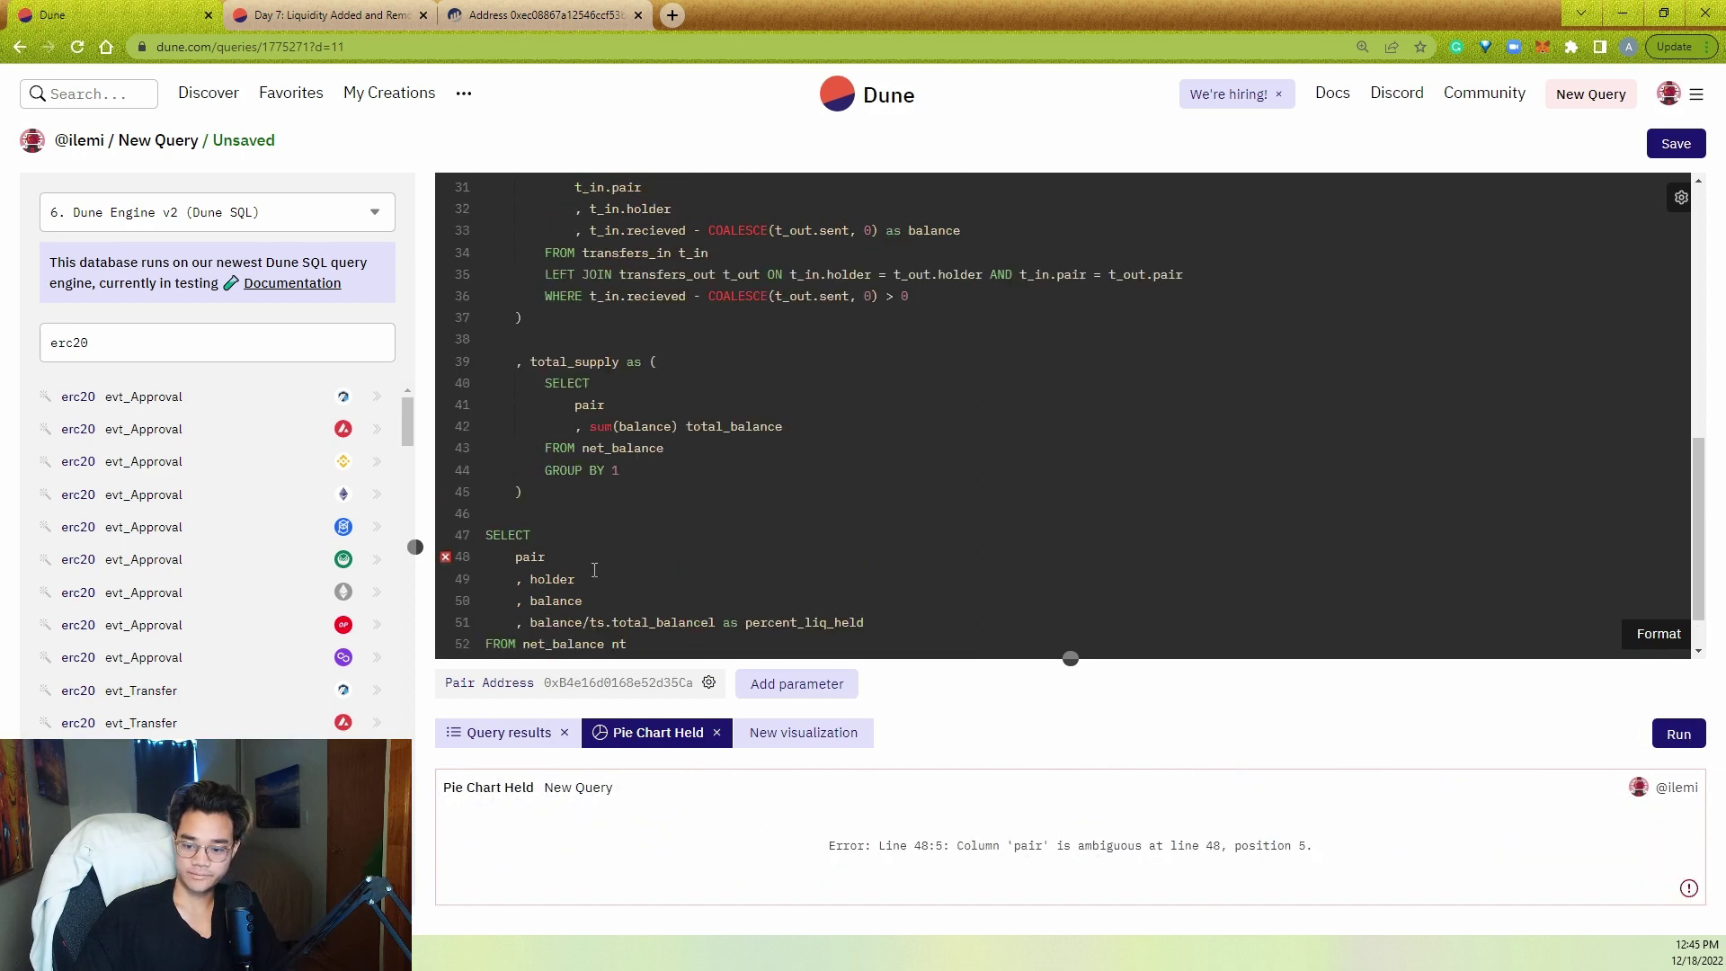
- Qualify pair as nt.pair, fix the total_balancel typo, and rerun the query
left_click(516, 557)
scroll(516, 565, "down", 1)
type("nt.")
scroll(784, 557, "up", 1)
key("ctrl+Return")
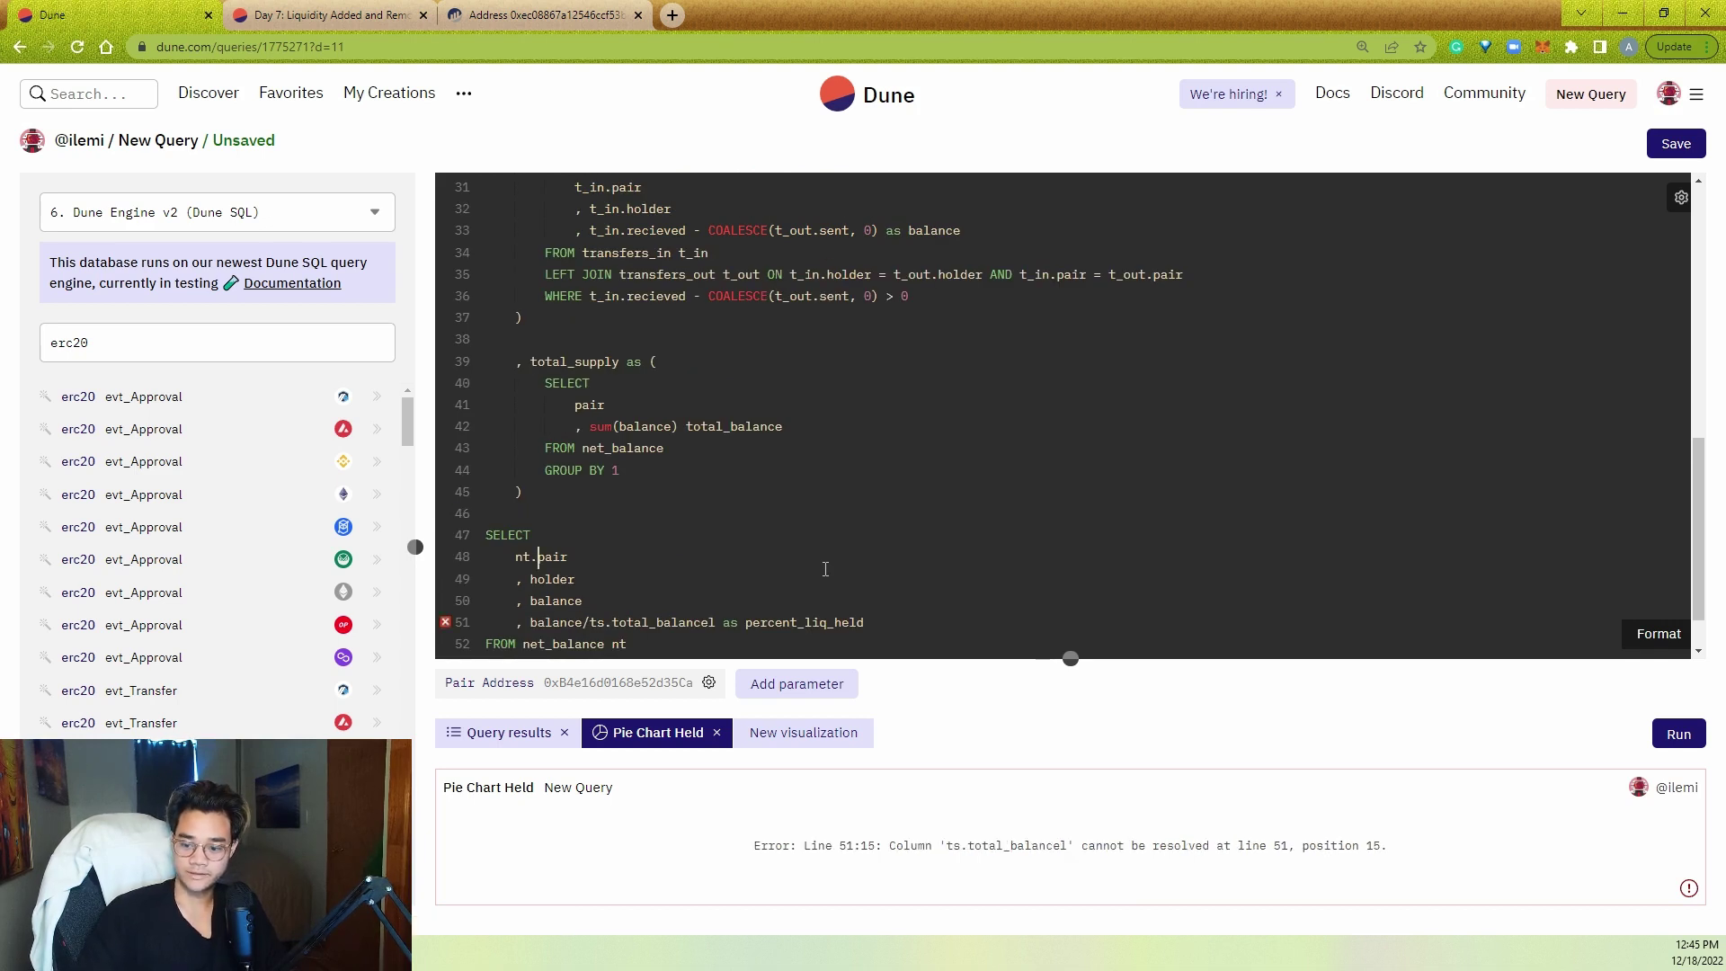
key("BackSpace")
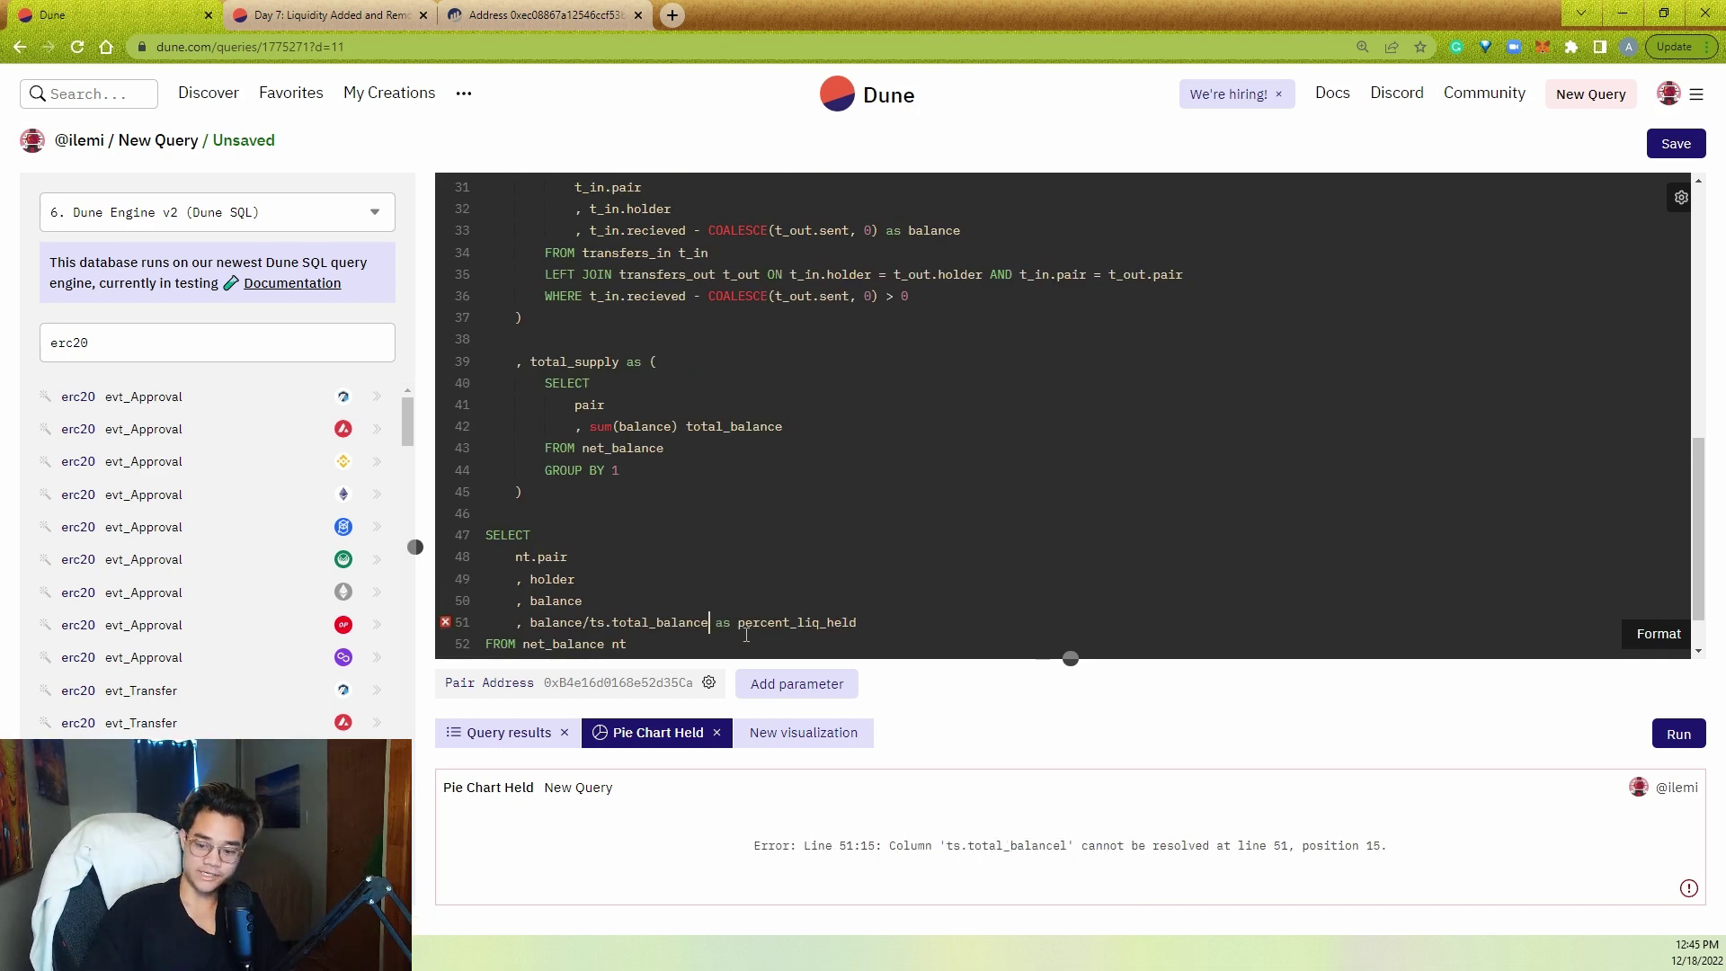
key("ctrl+Return")
- Switch to the Query results table and resize the editor to view the 3,082 rows
scroll(746, 635, "down", 1)
scroll(1071, 697, "down", 1)
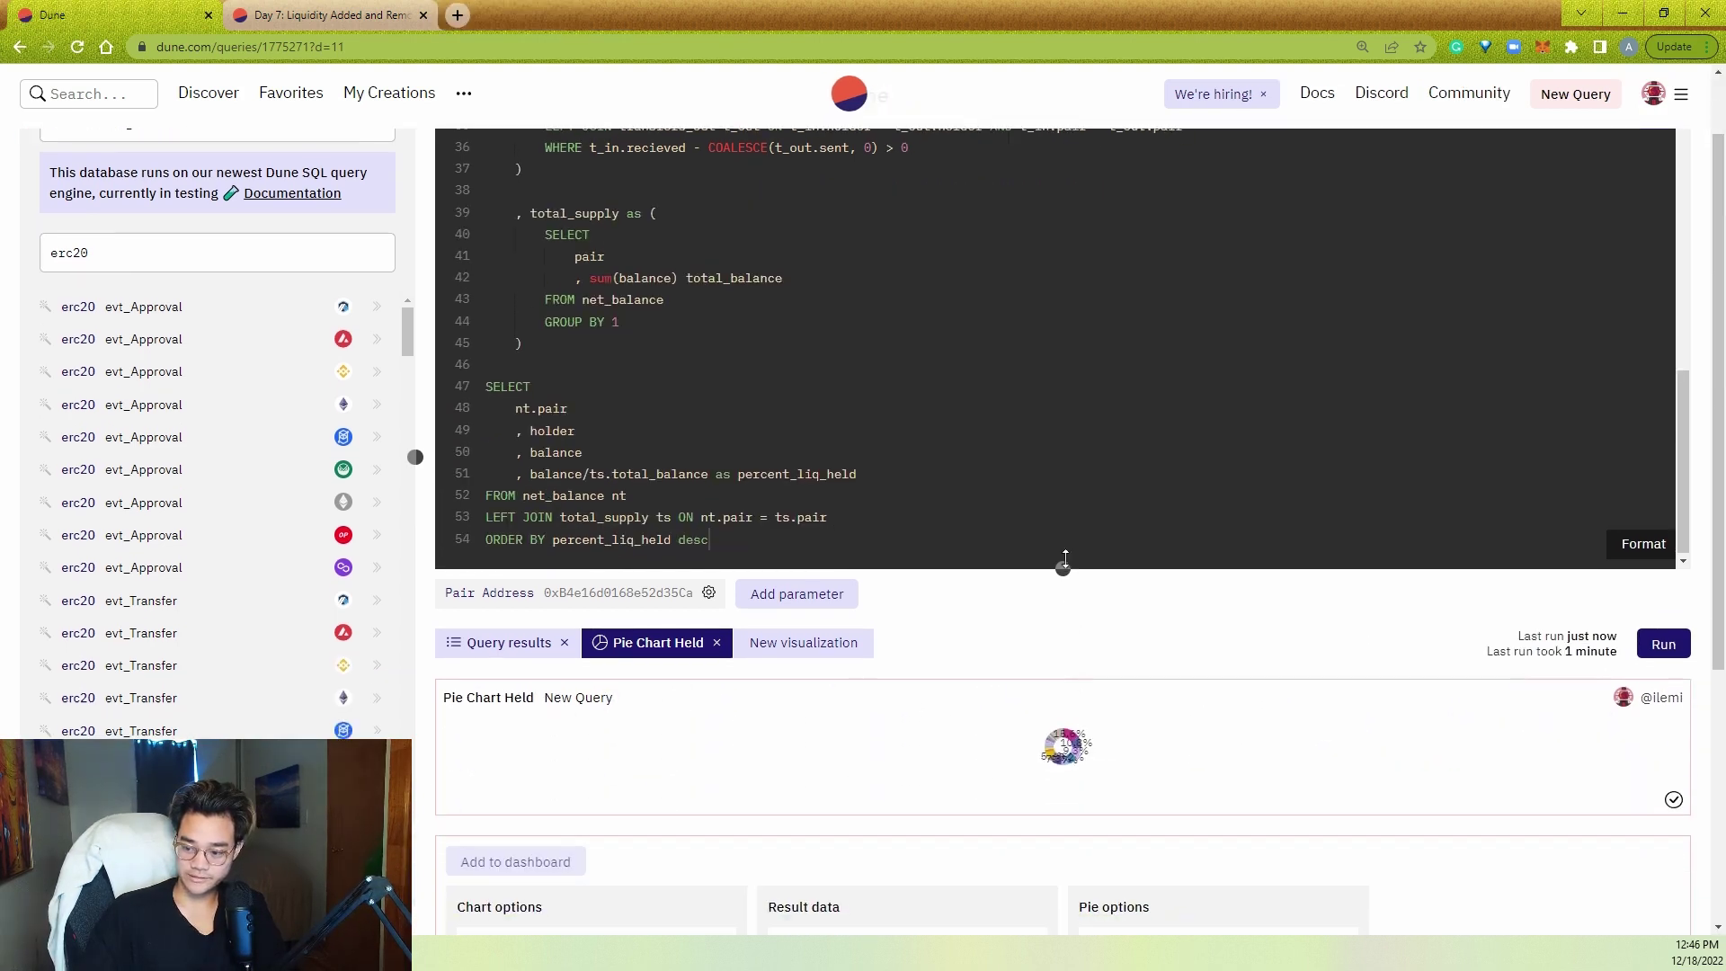
left_click_drag(1063, 567, 1066, 311)
mouse_move(1131, 552)
mouse_move(954, 698)
left_click(531, 393)
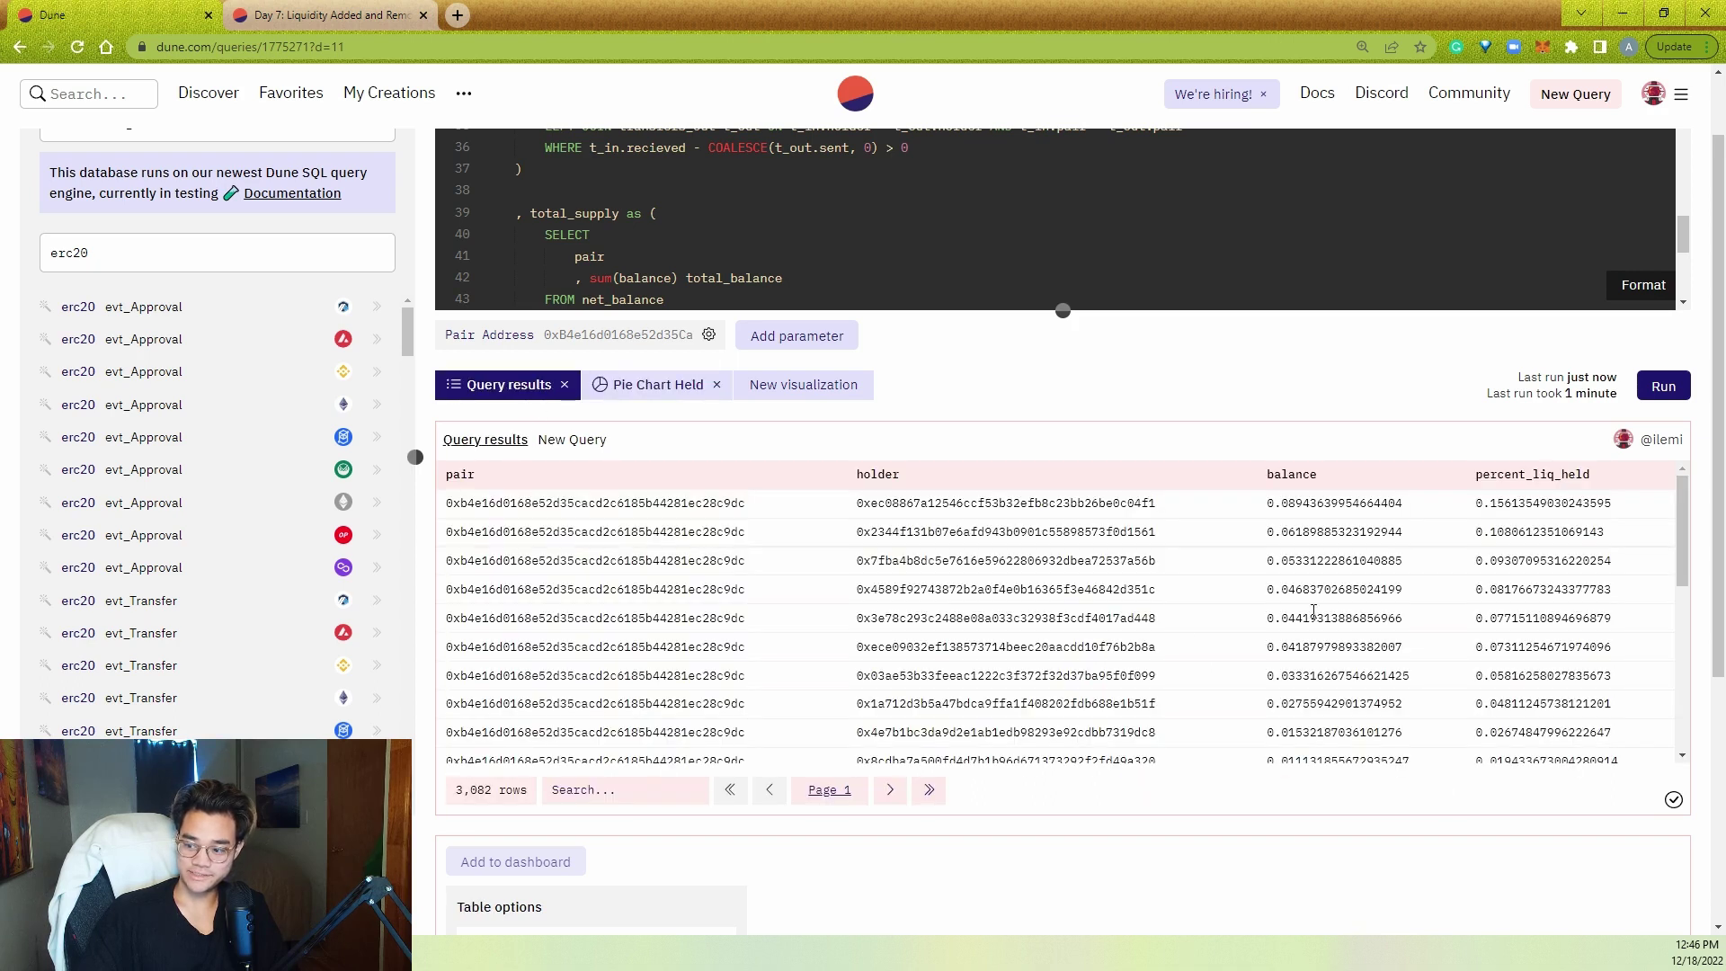
scroll(1135, 400, "up", 1)
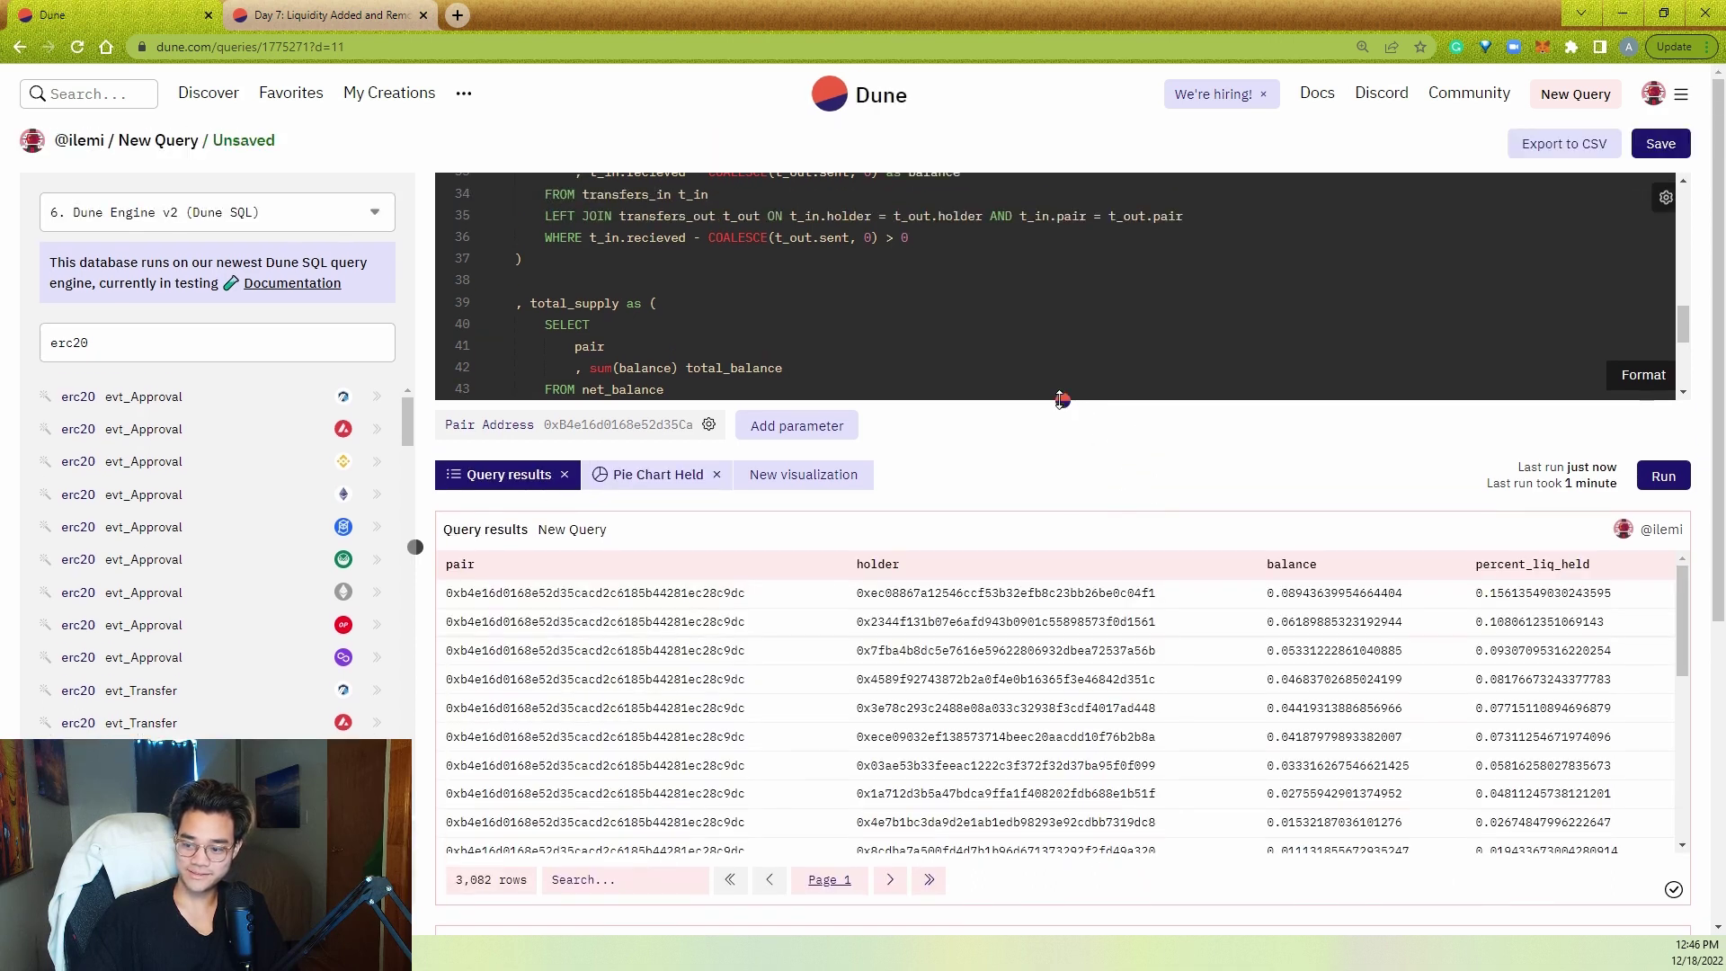
left_click_drag(1062, 399, 1061, 592)
scroll(934, 503, "down", 1)
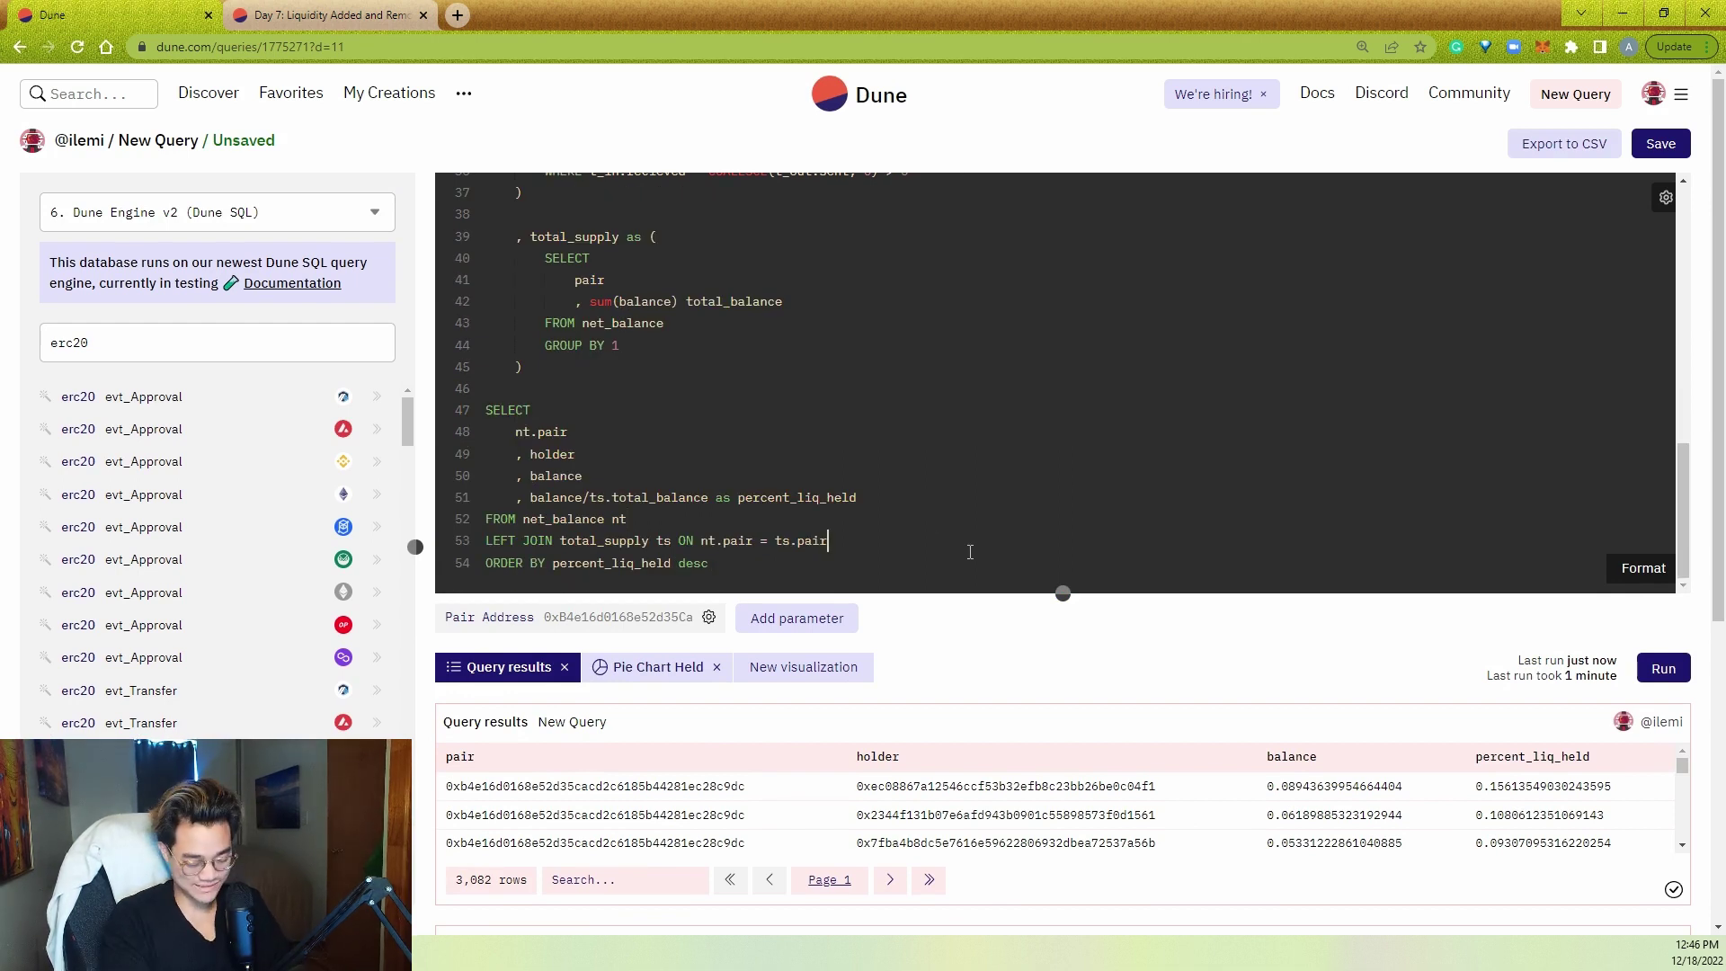
- LEFT JOIN ethereum.creation_traces tr ON tr.address = nt.holders
key("Return")
type("LEFT JOIN")
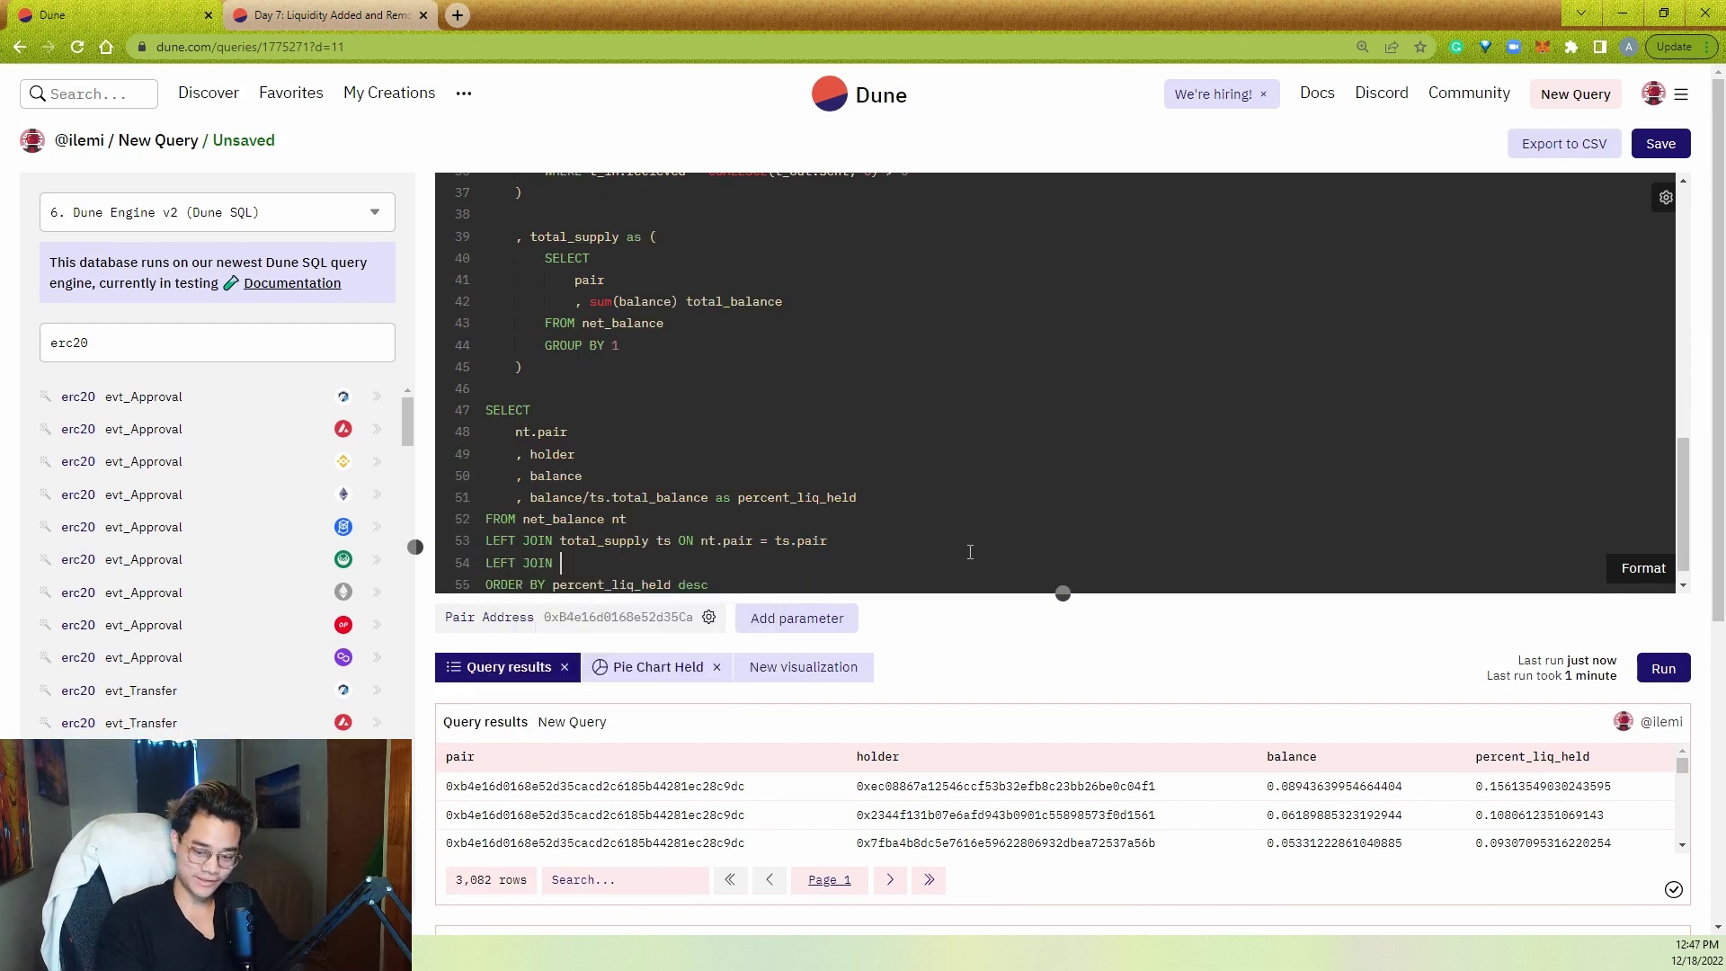
type(" ethereum.cont")
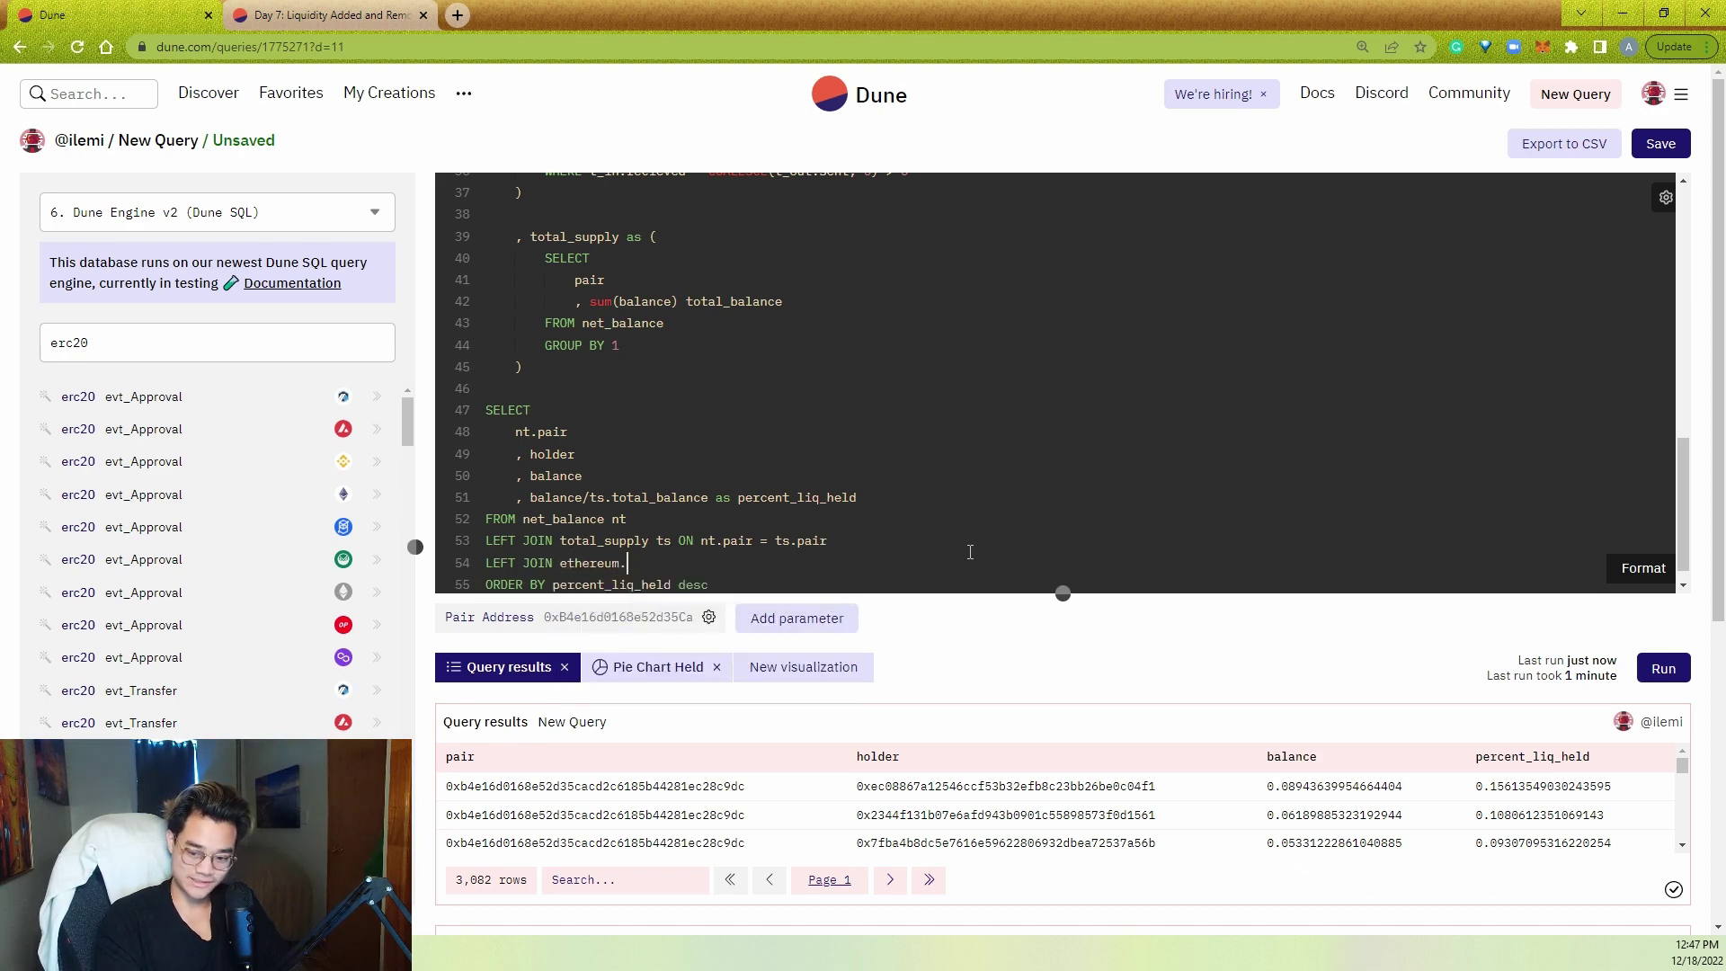
key("BackSpace")
key("BackSpace")
key("BackSpace")
type("reation")
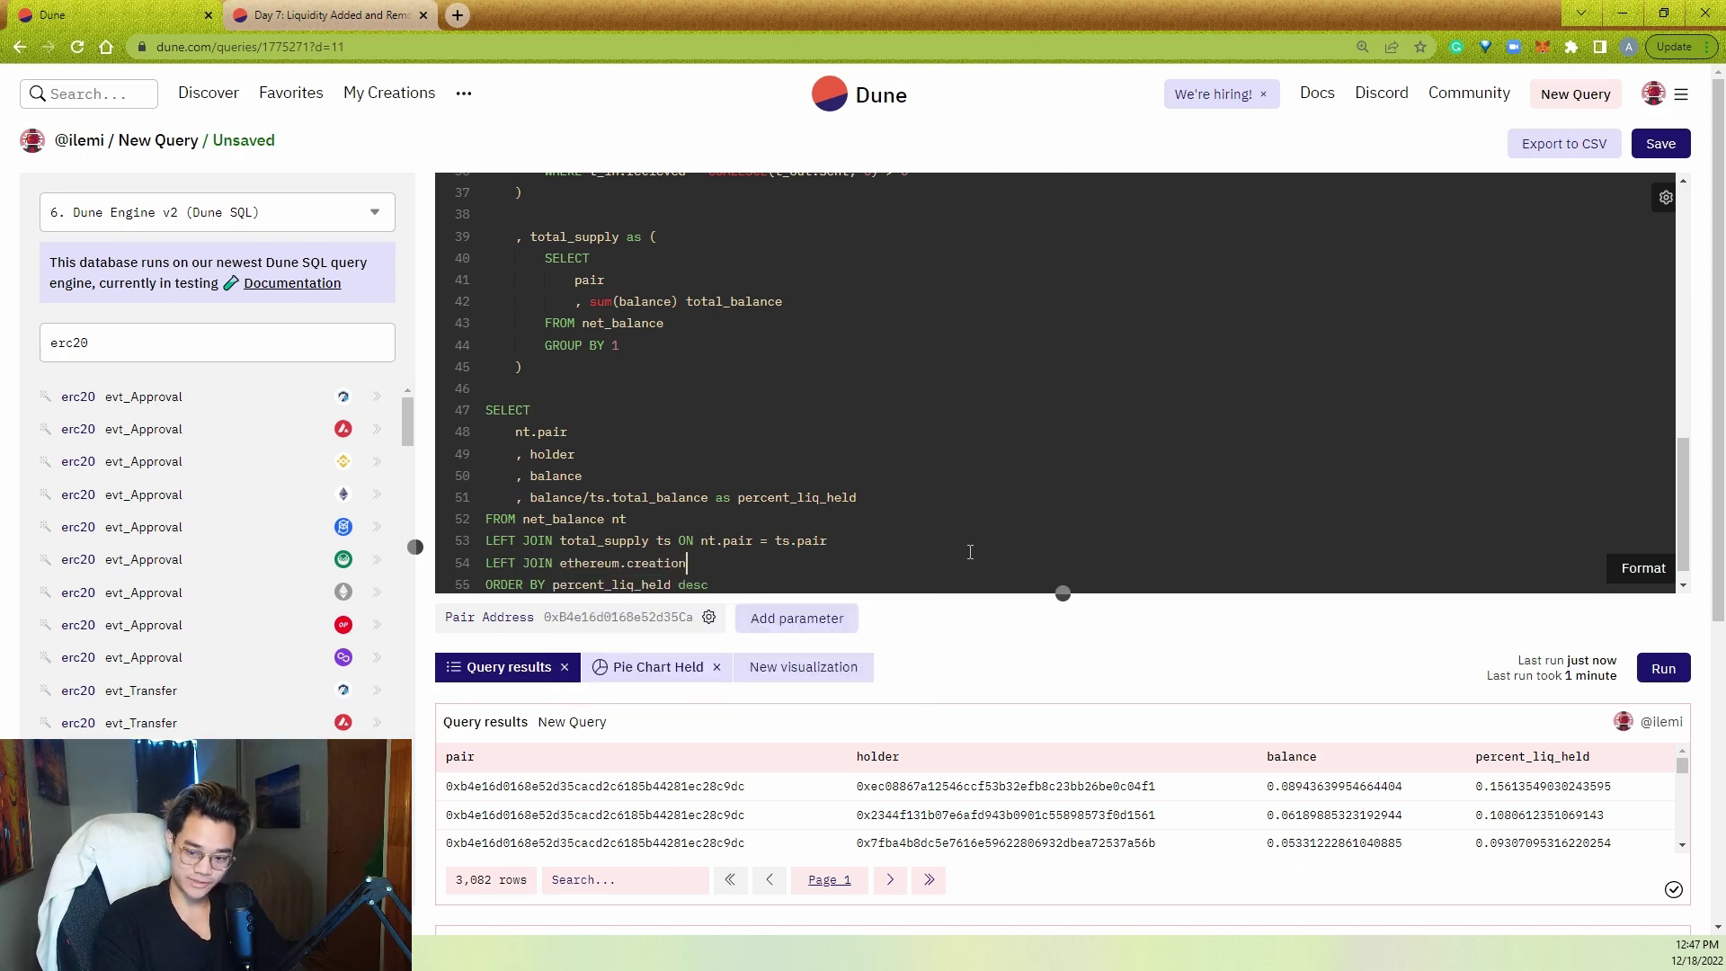
type("_traces tr O")
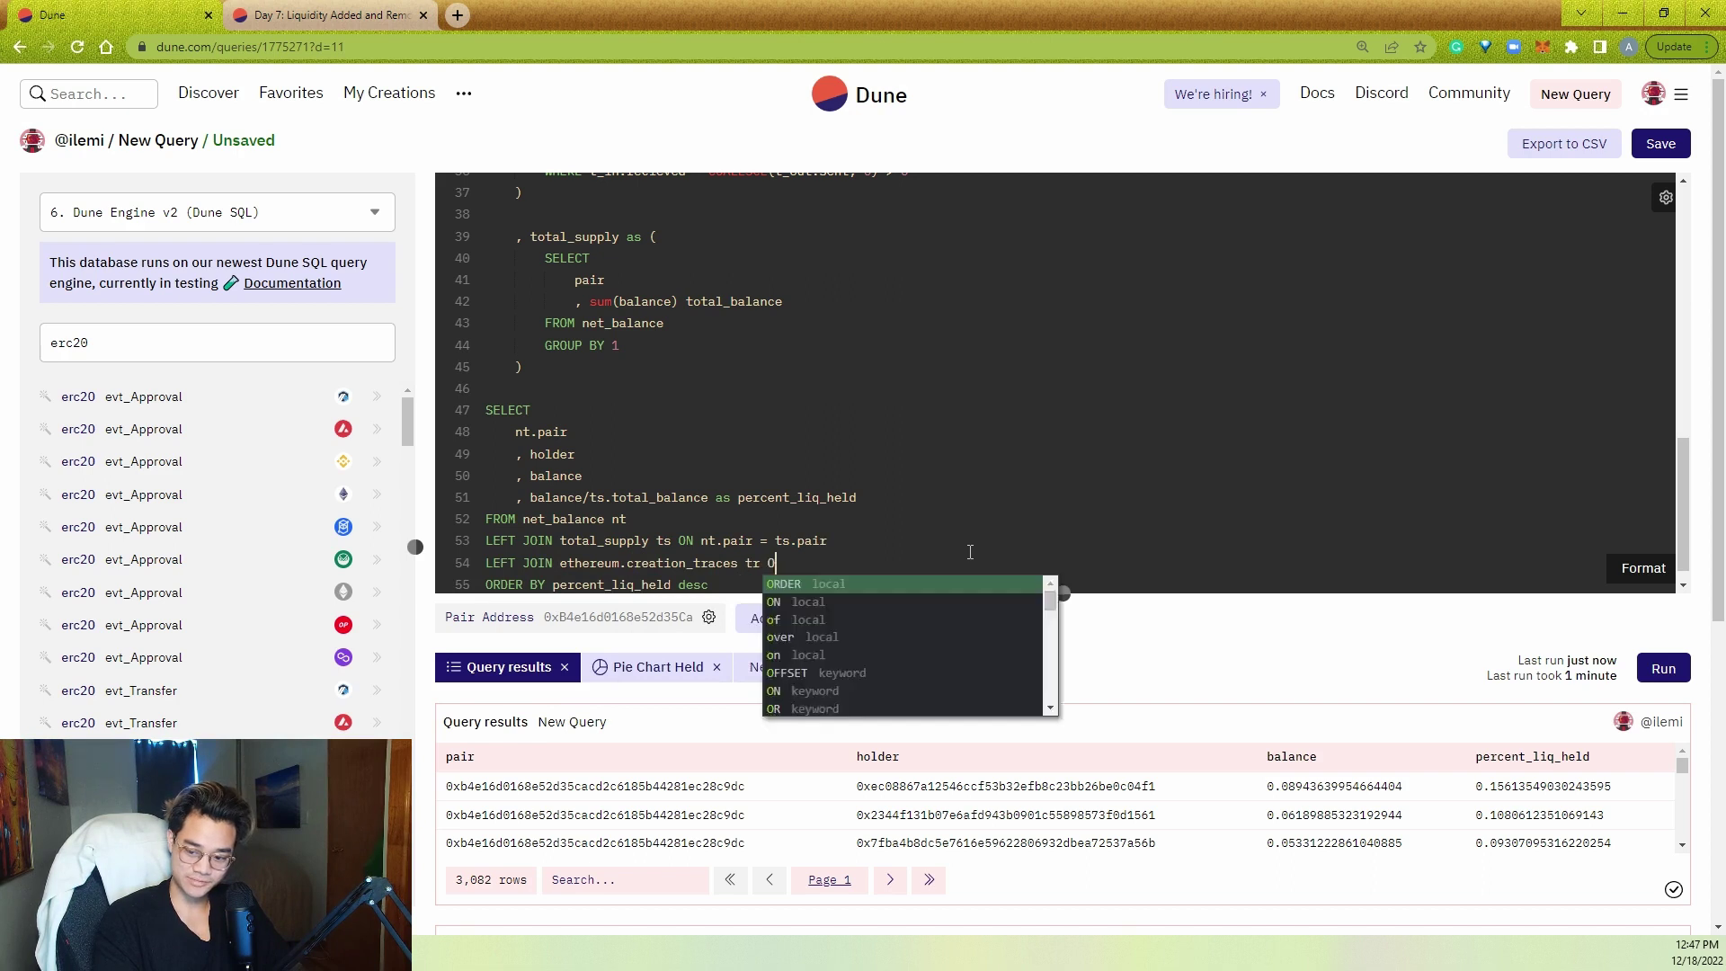
type("N tr.address = ")
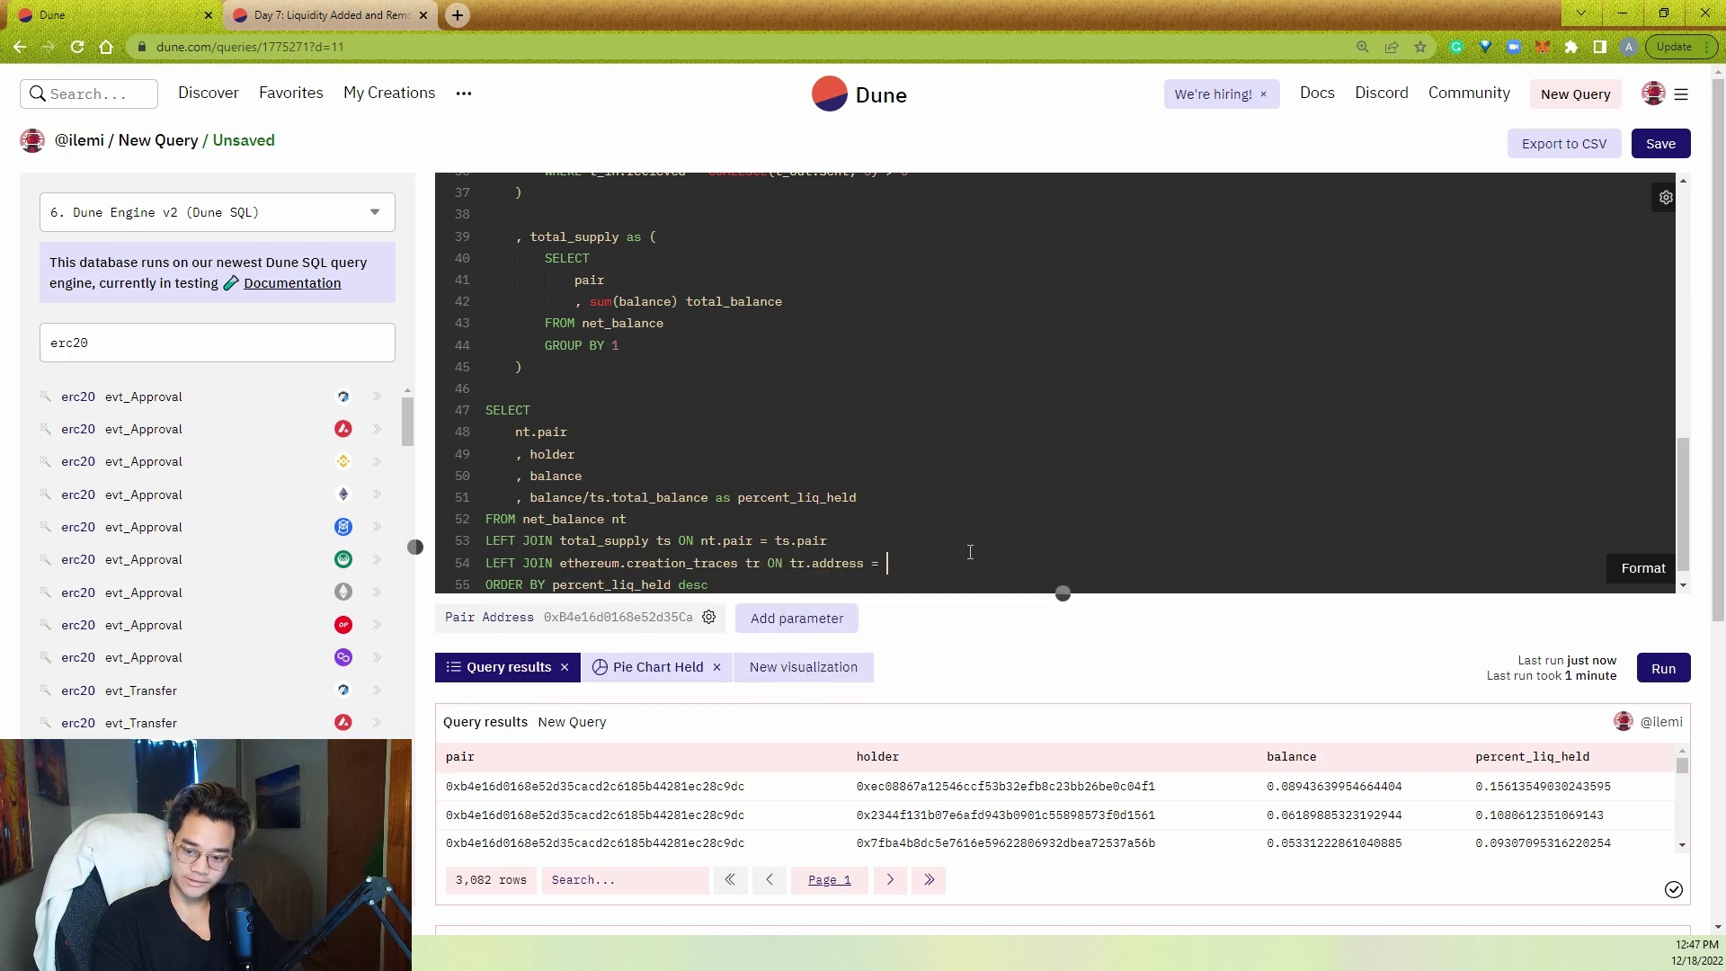
type("nt.holders")
- Add a CASE labelling holders 'contract' when tr.address is not null, else 'eoa/wallet'
left_click(710, 450)
key("Return")
type(", case whe")
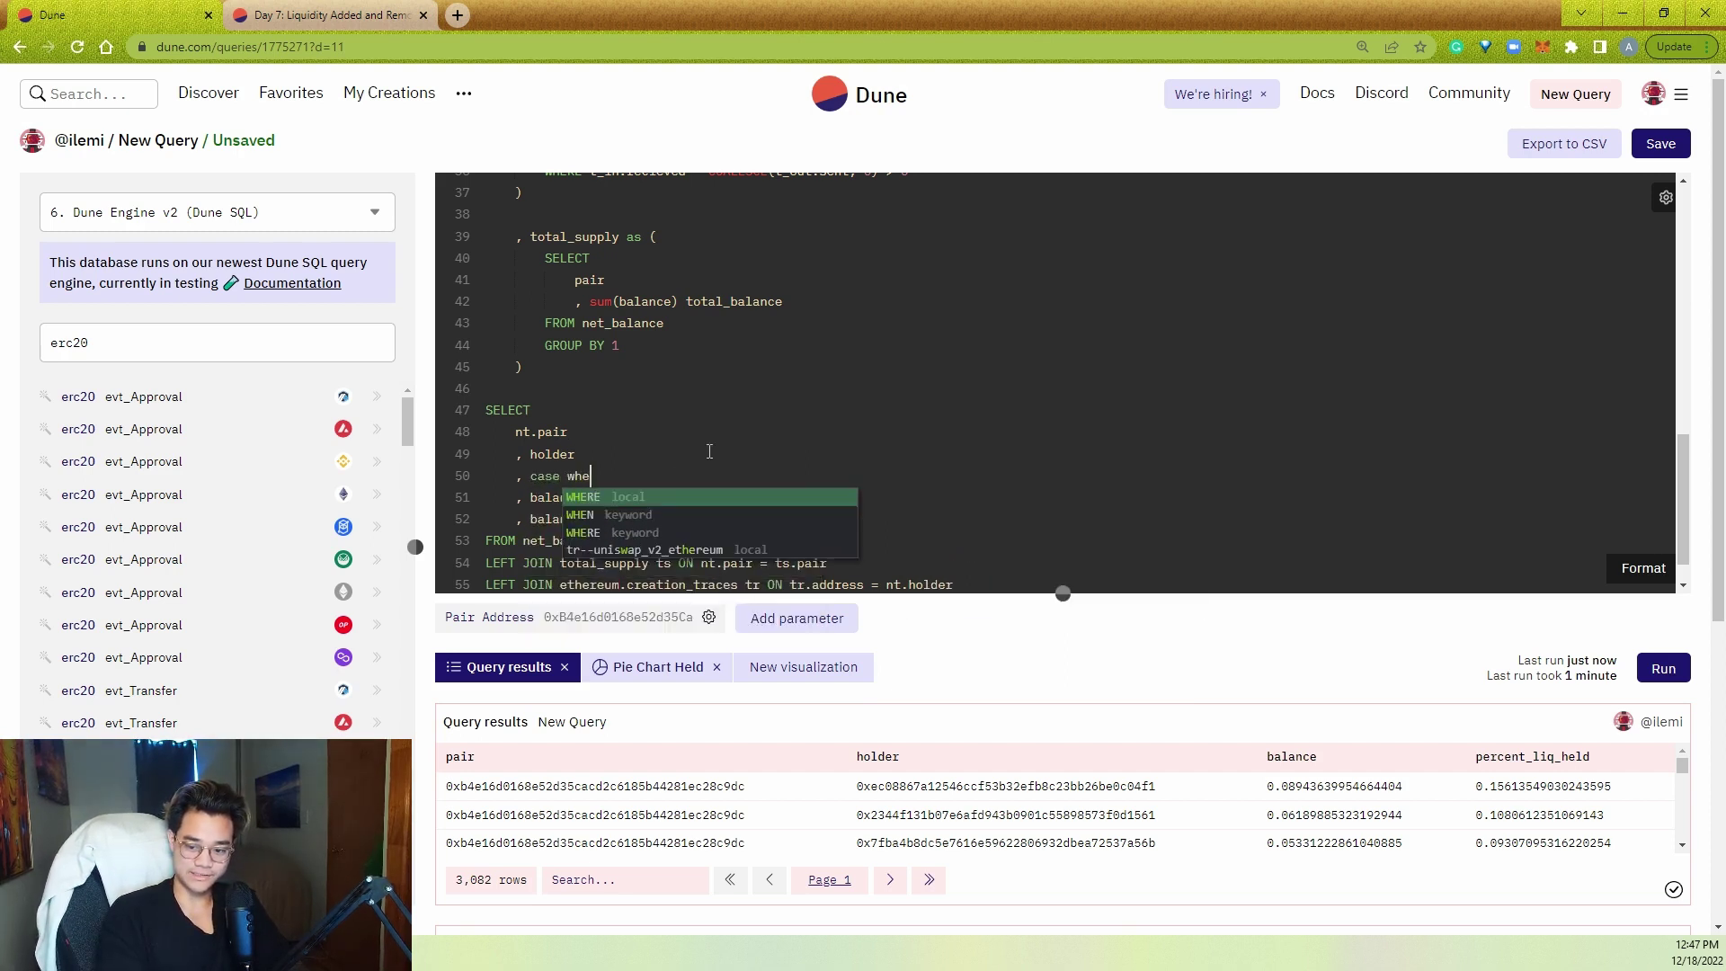
type("n tr.")
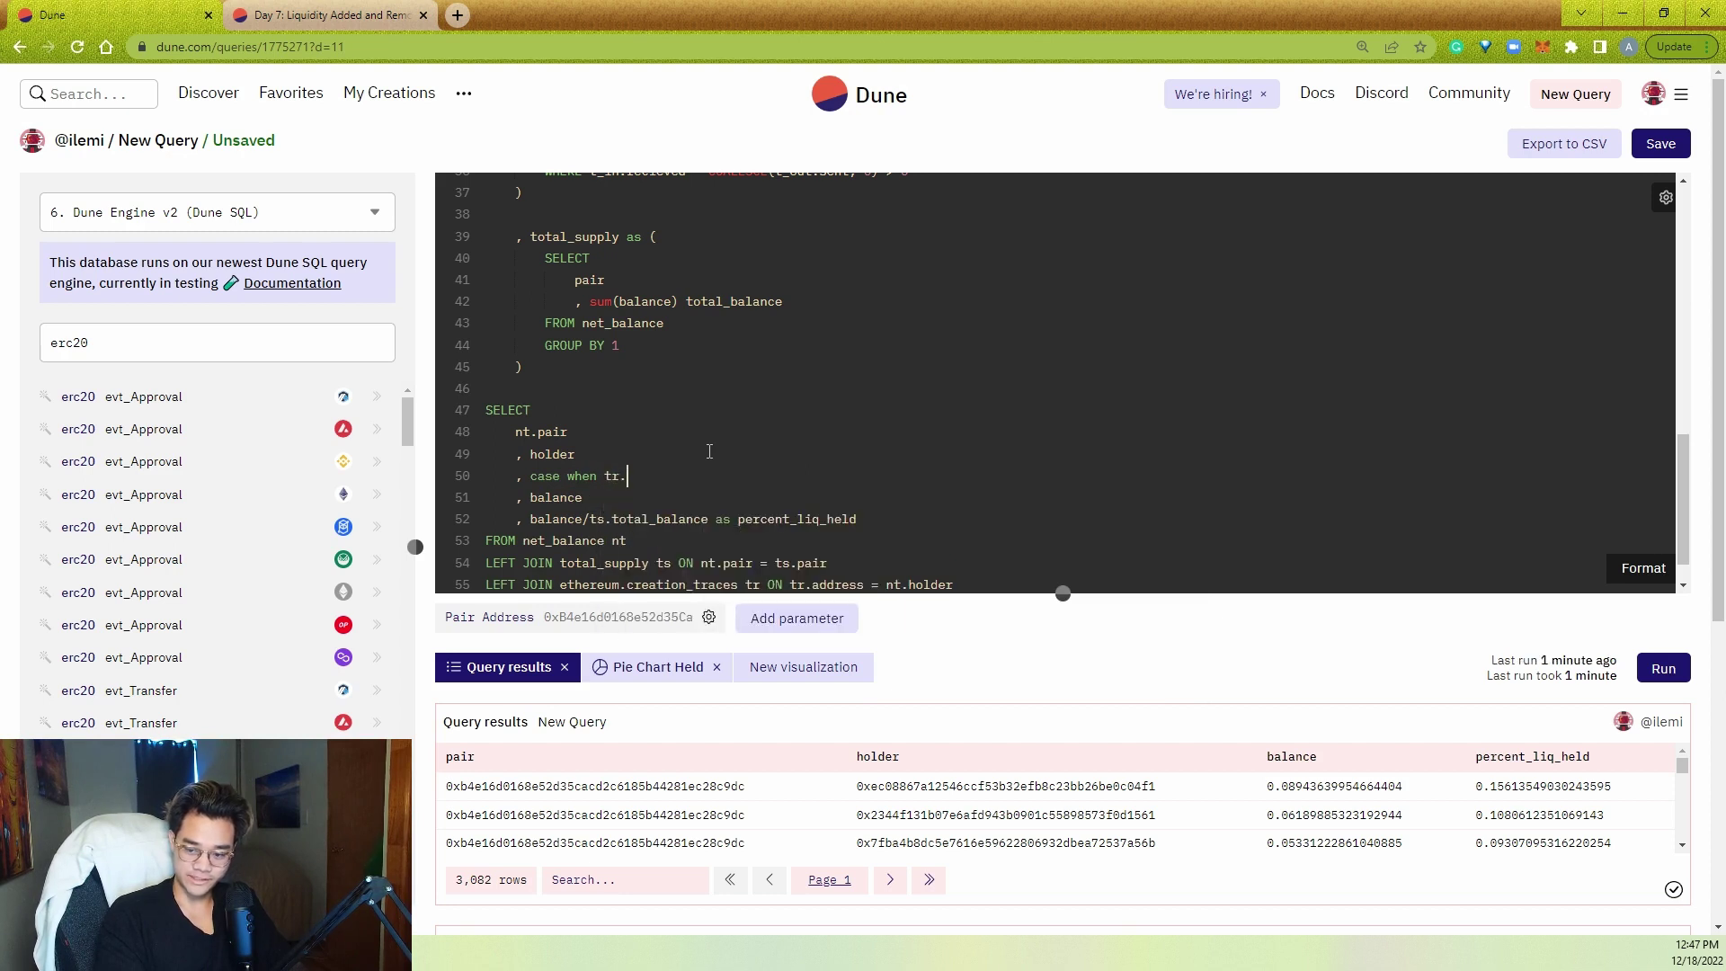
type("address is not")
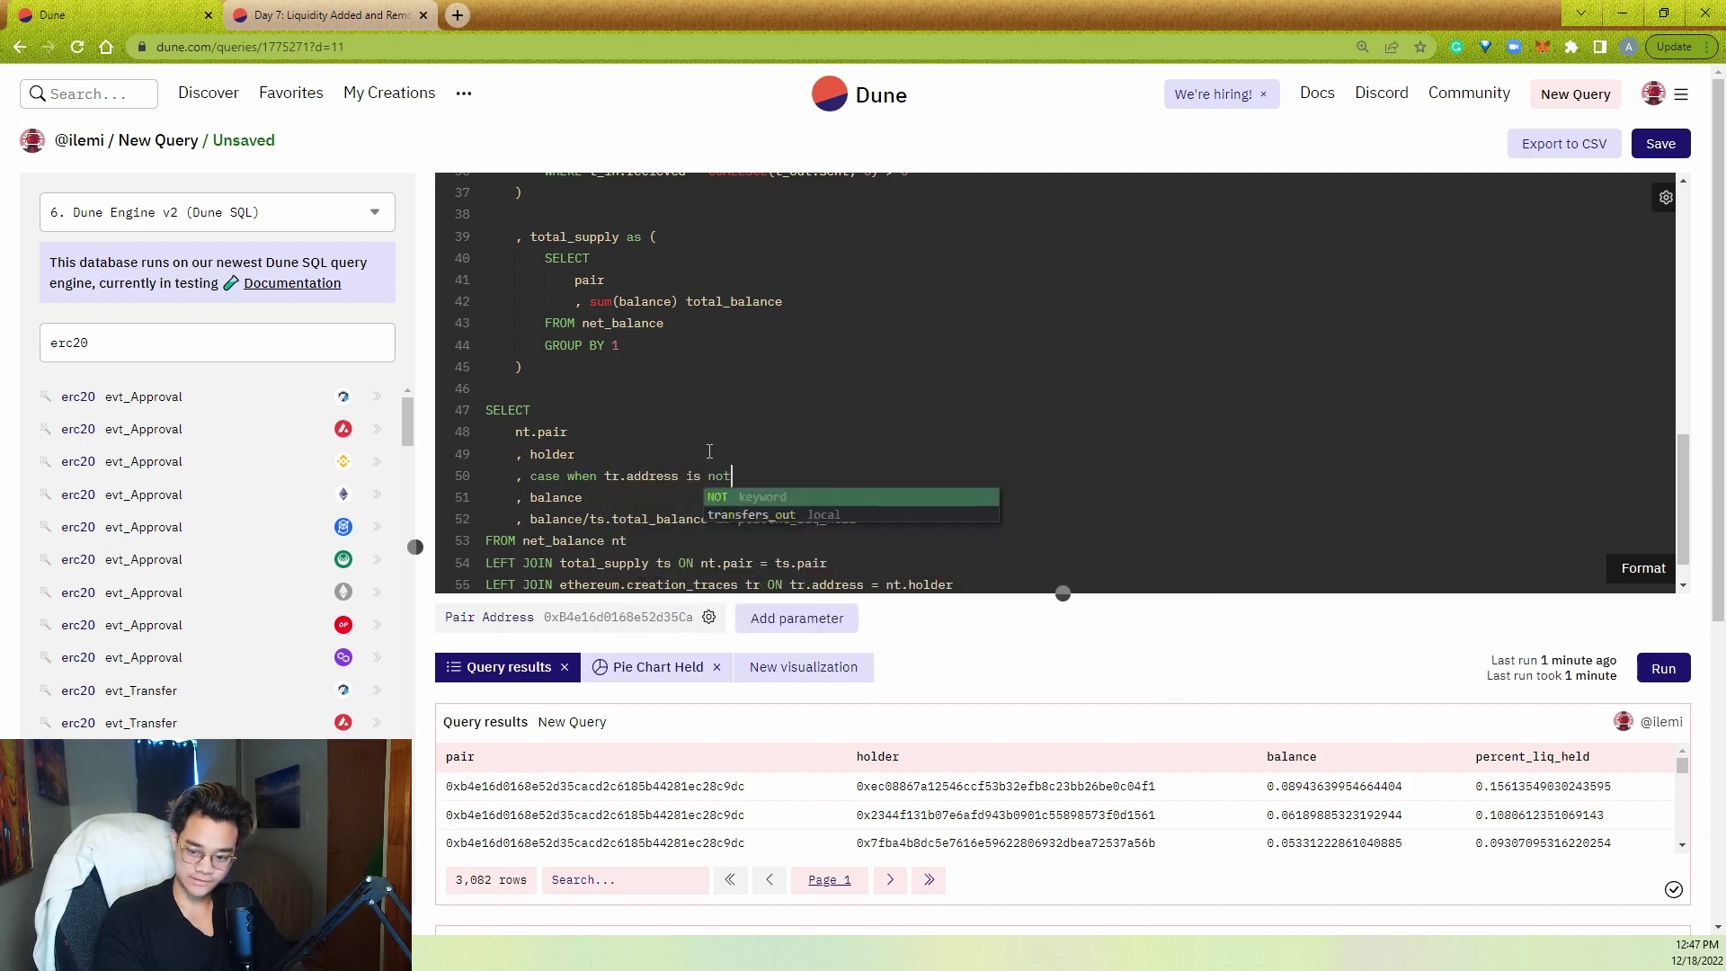
type(" null then 'contrac")
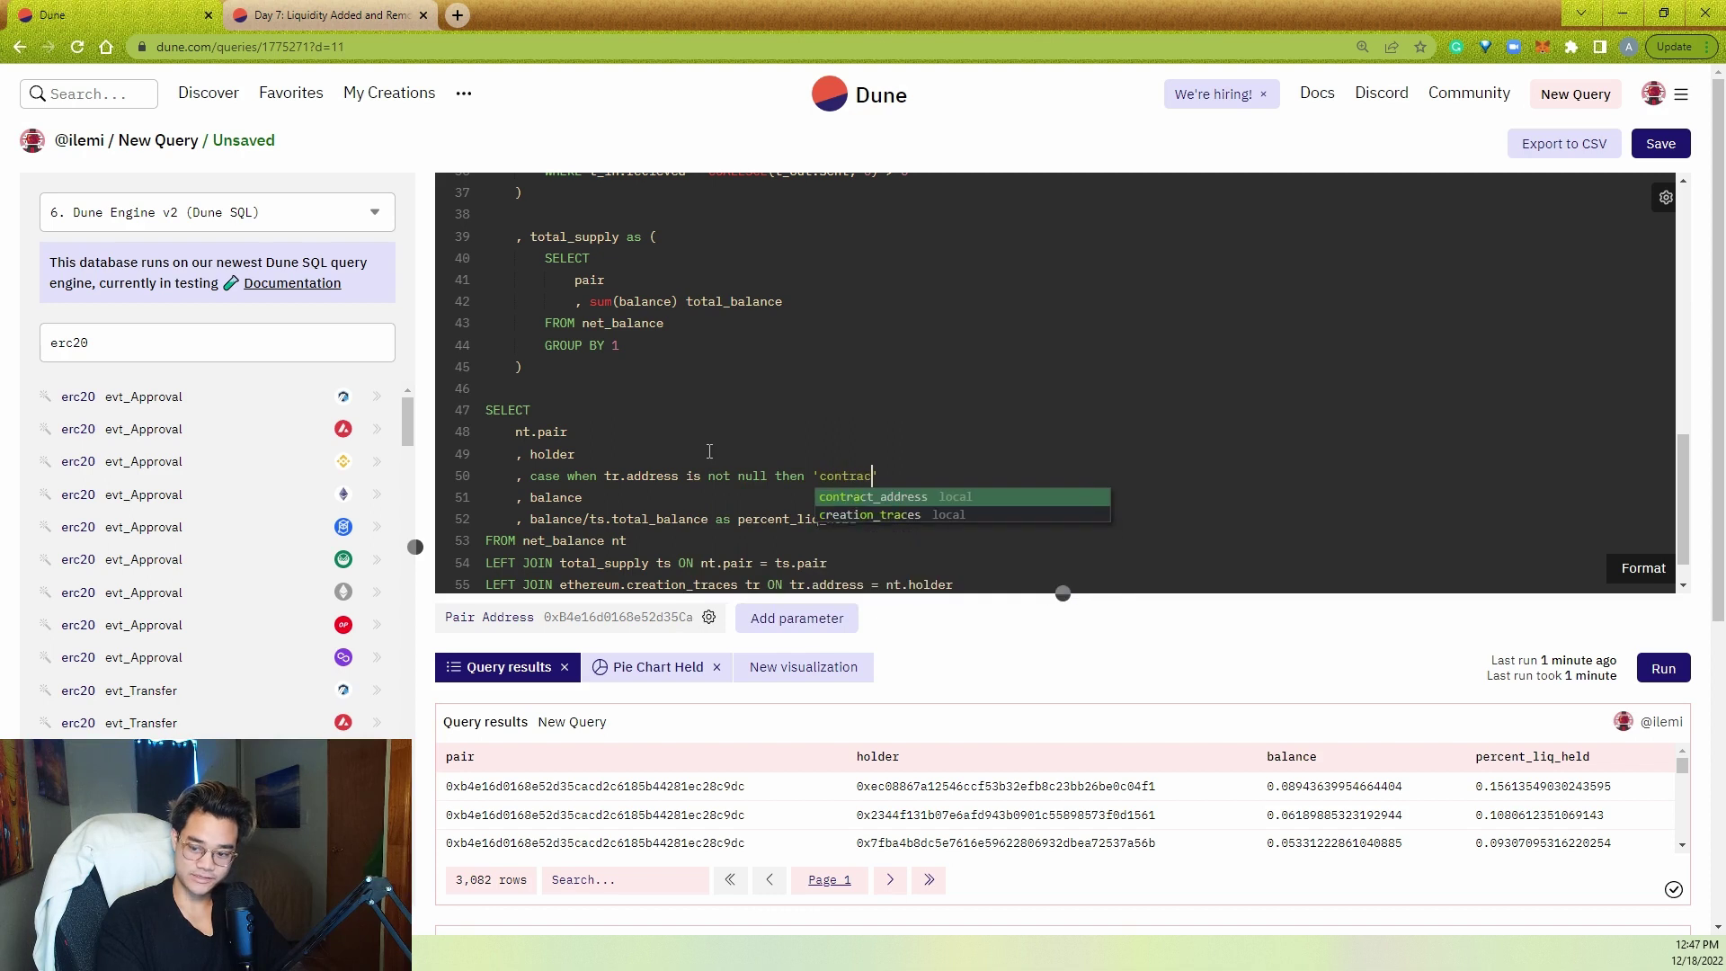
type("t'")
key("Return")
key("Tab")
type("else '")
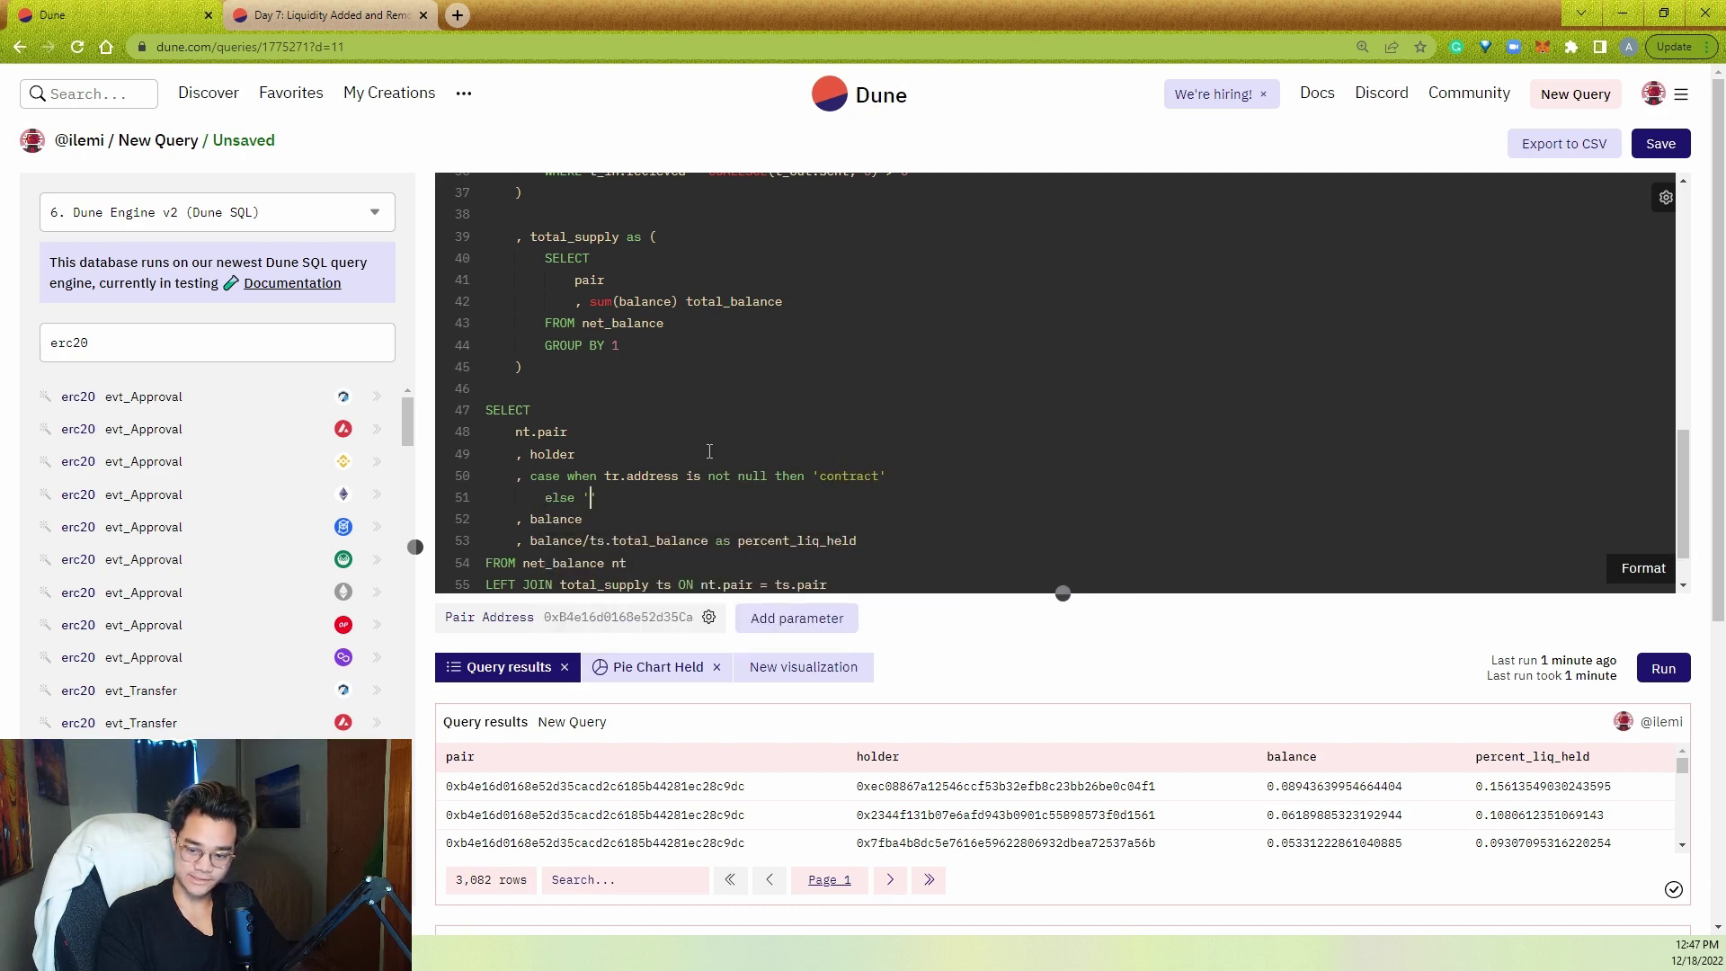
type("eoa'")
key("Left")
type("/wallet")
- Close the CASE as holder_type and run the query
key("End")
key("Return")
type("end as address")
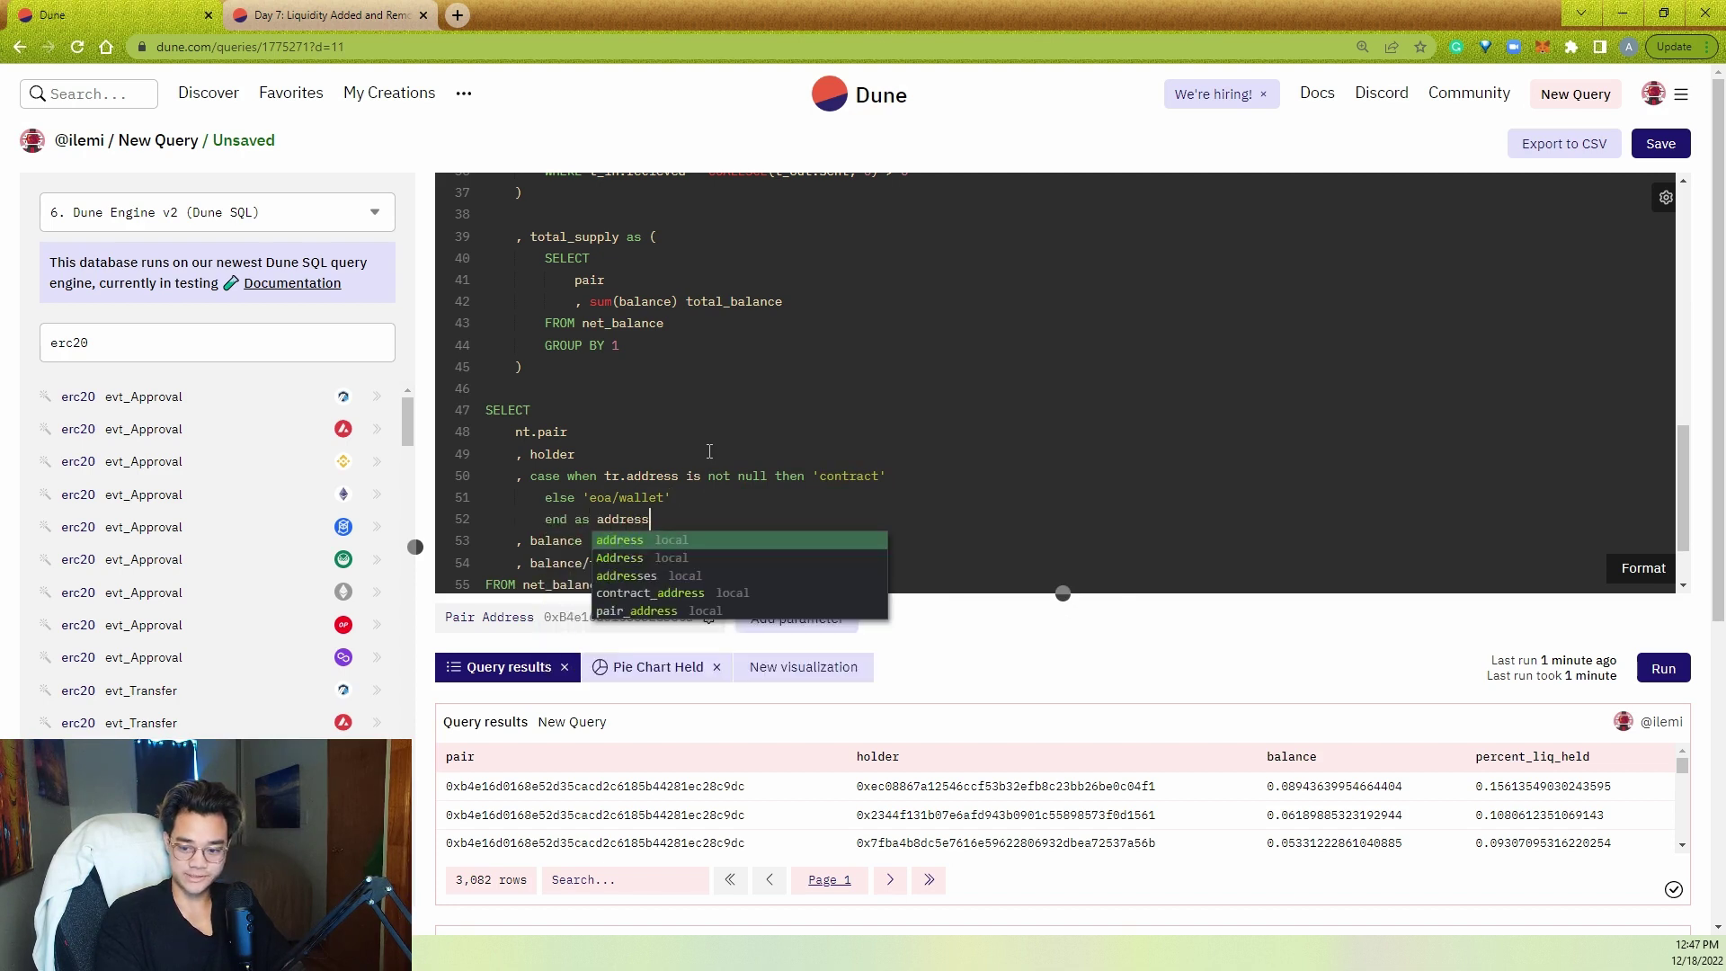
key("BackSpace")
key("BackSpace")
key("BackSpace")
key("BackSpace")
key("BackSpace")
key("BackSpace")
key("BackSpace")
type("holder_type")
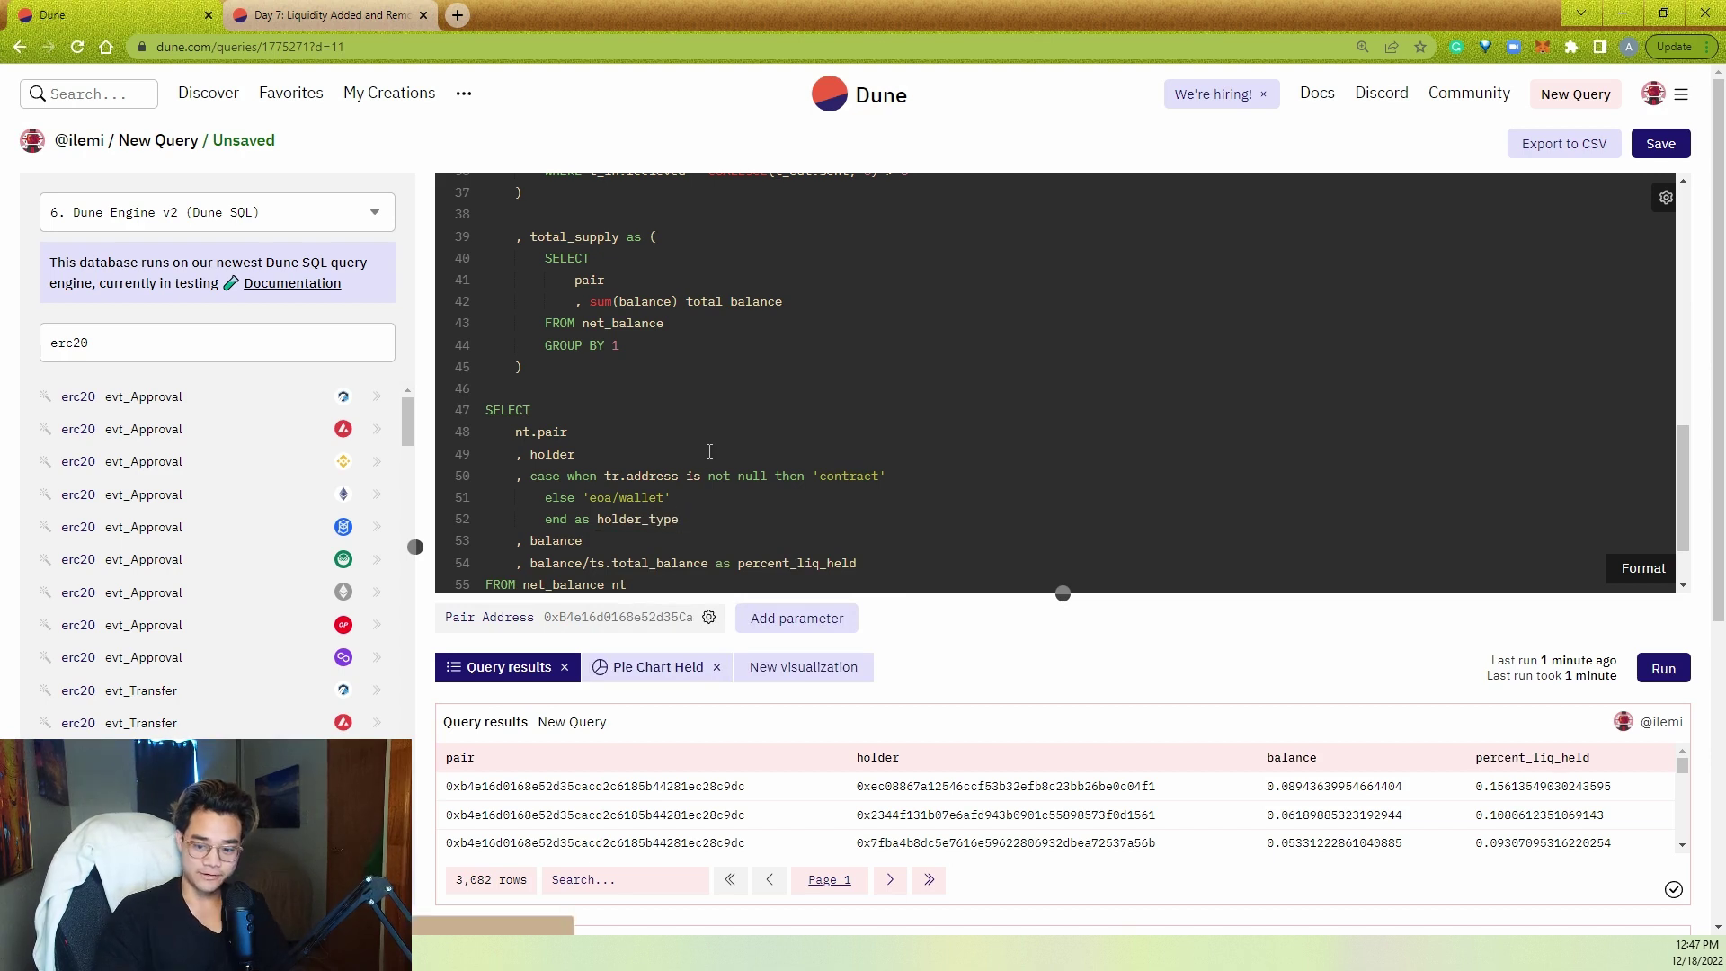
key("ctrl+Return")
scroll(832, 554, "down", 1)
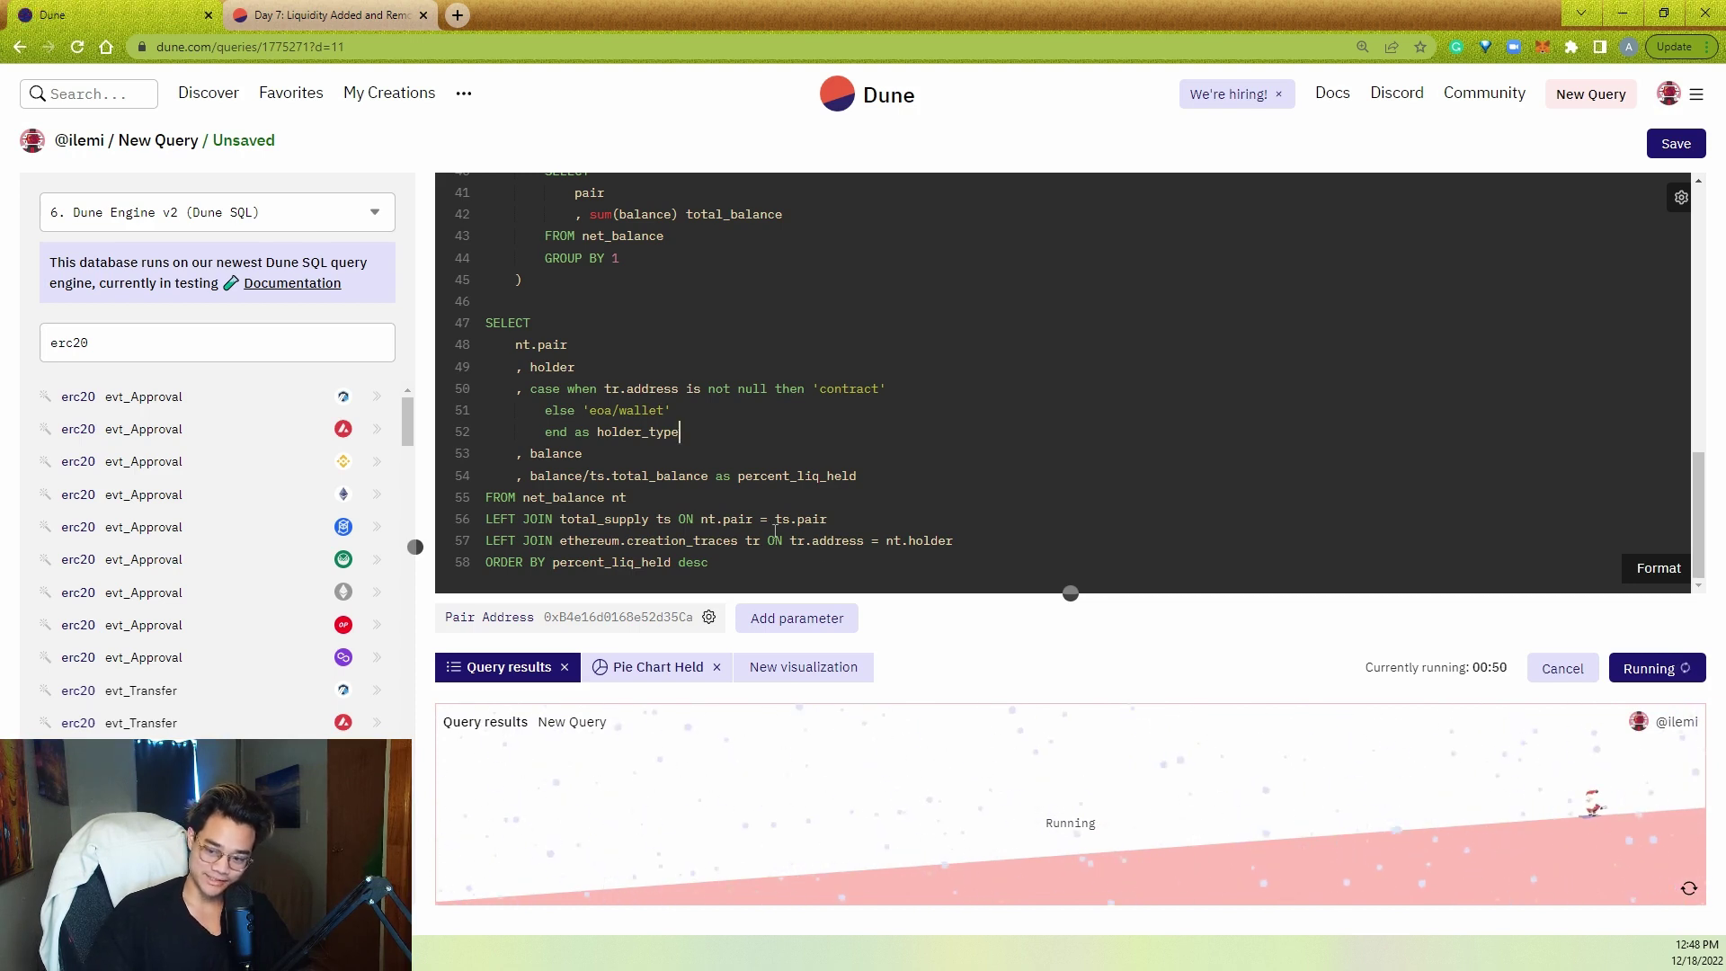
- Highlight words in the CASE block (address, contract) while explaining the contract vs eoa/wallet labelling
left_click(484, 389, "shift")
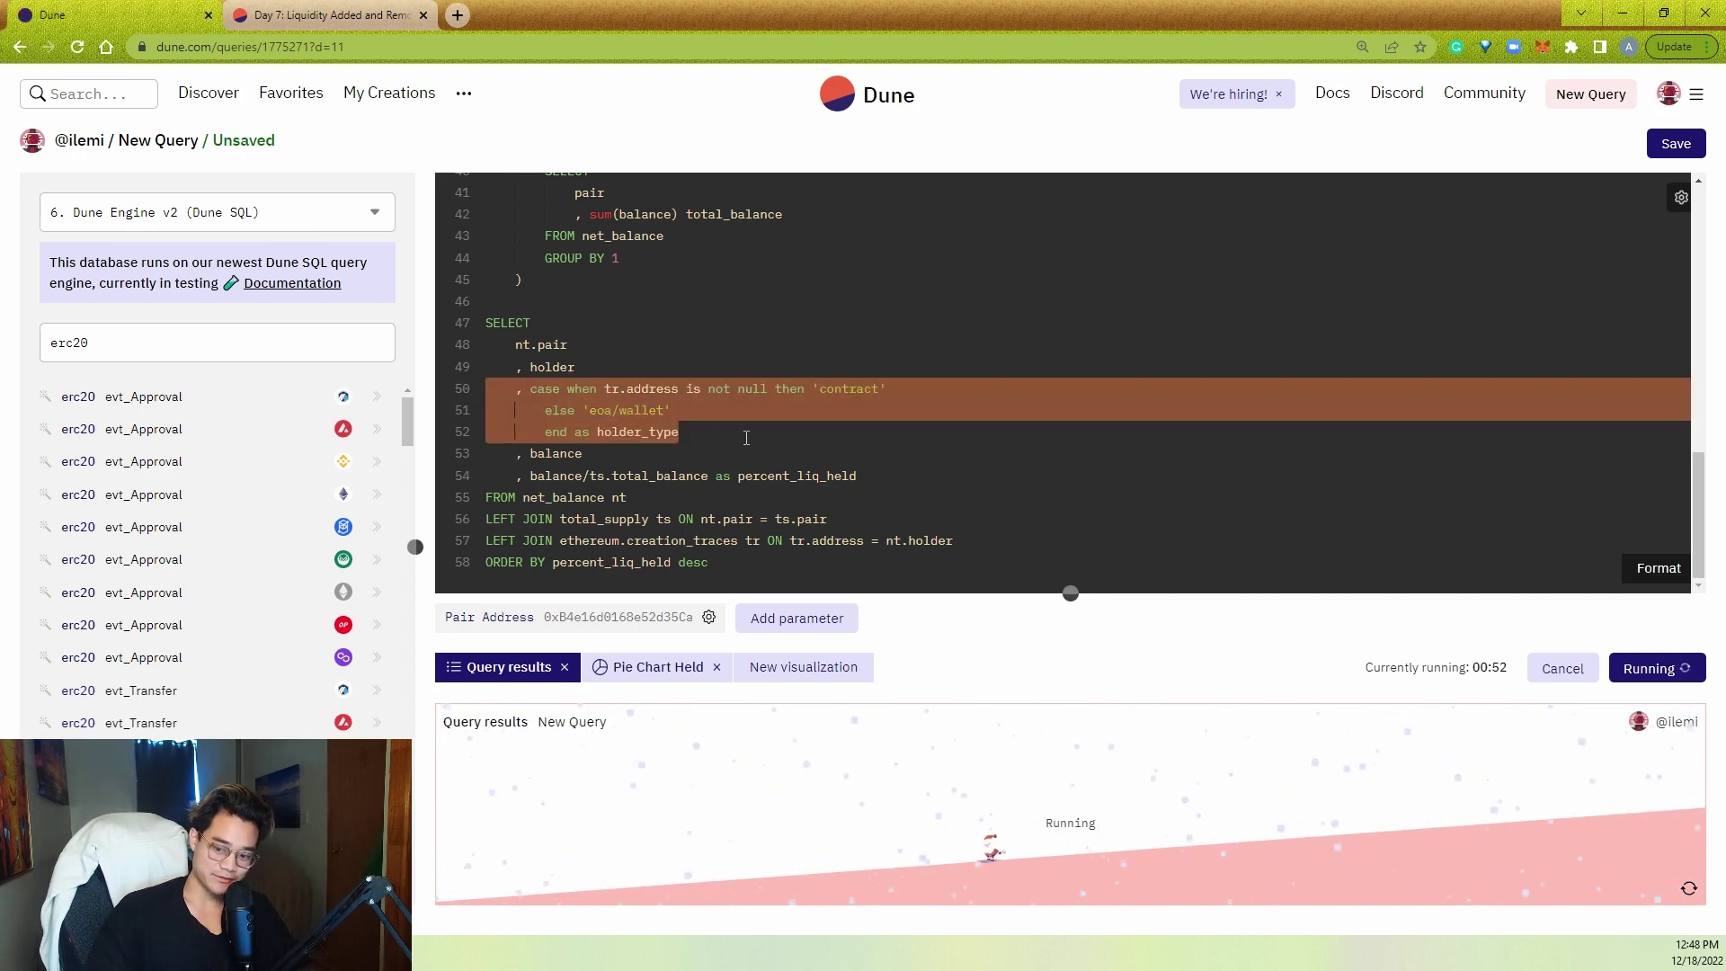
key("Down")
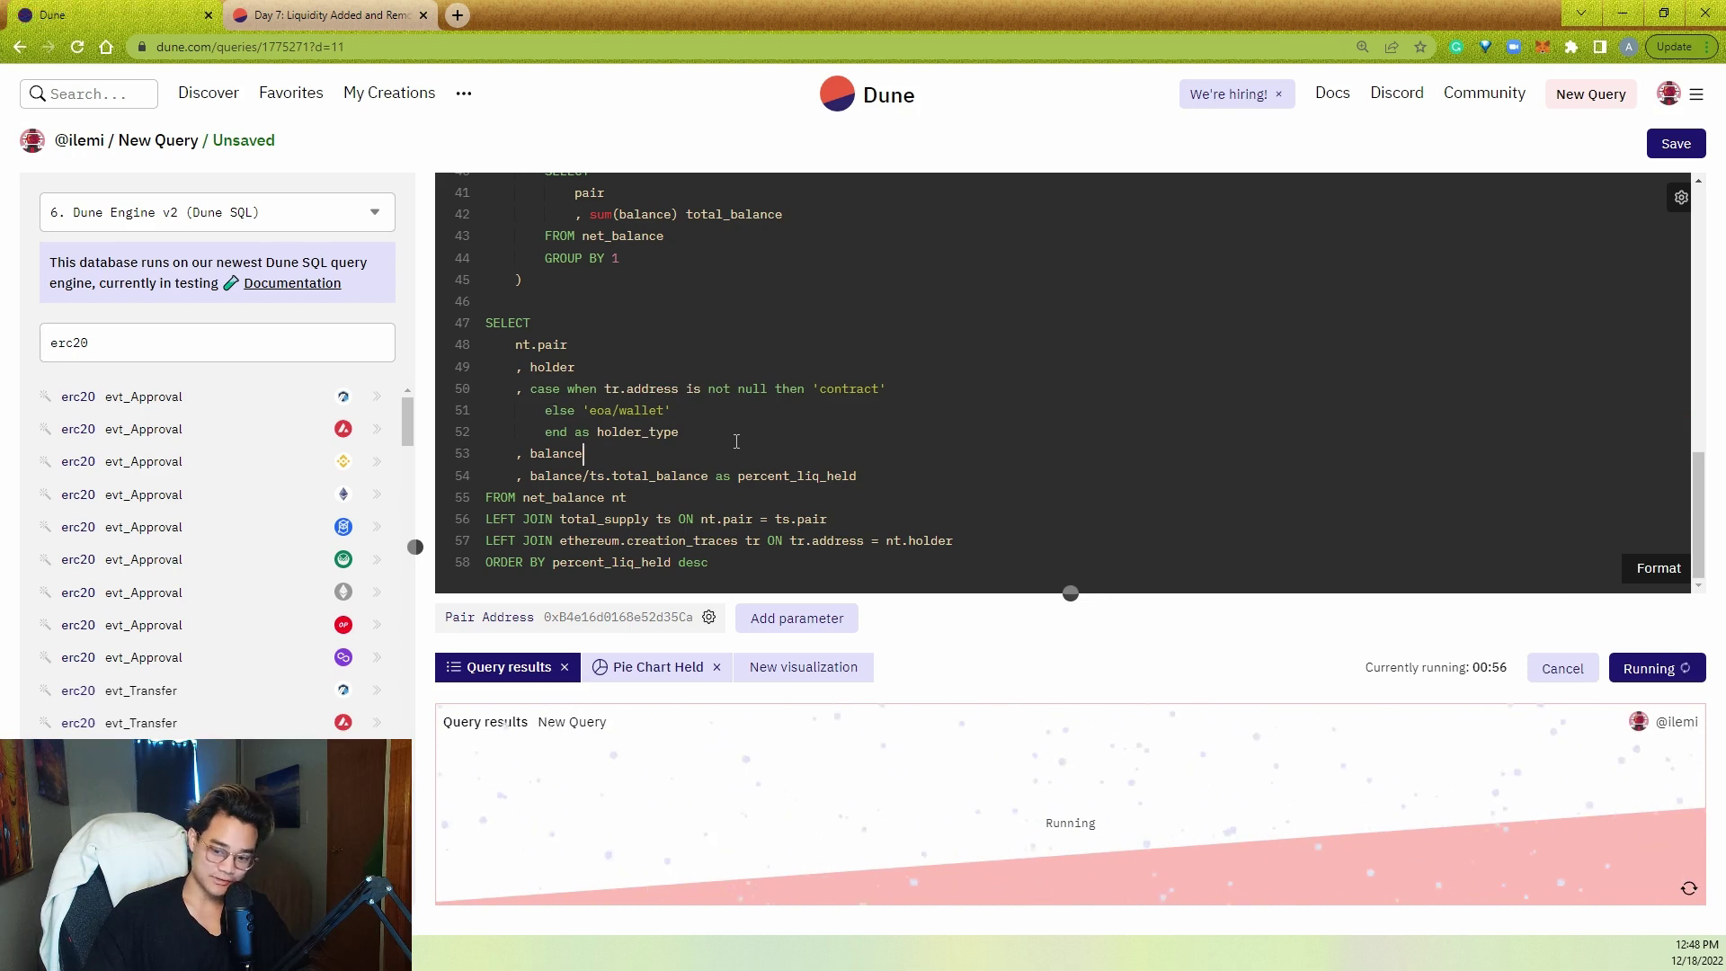
key("Up")
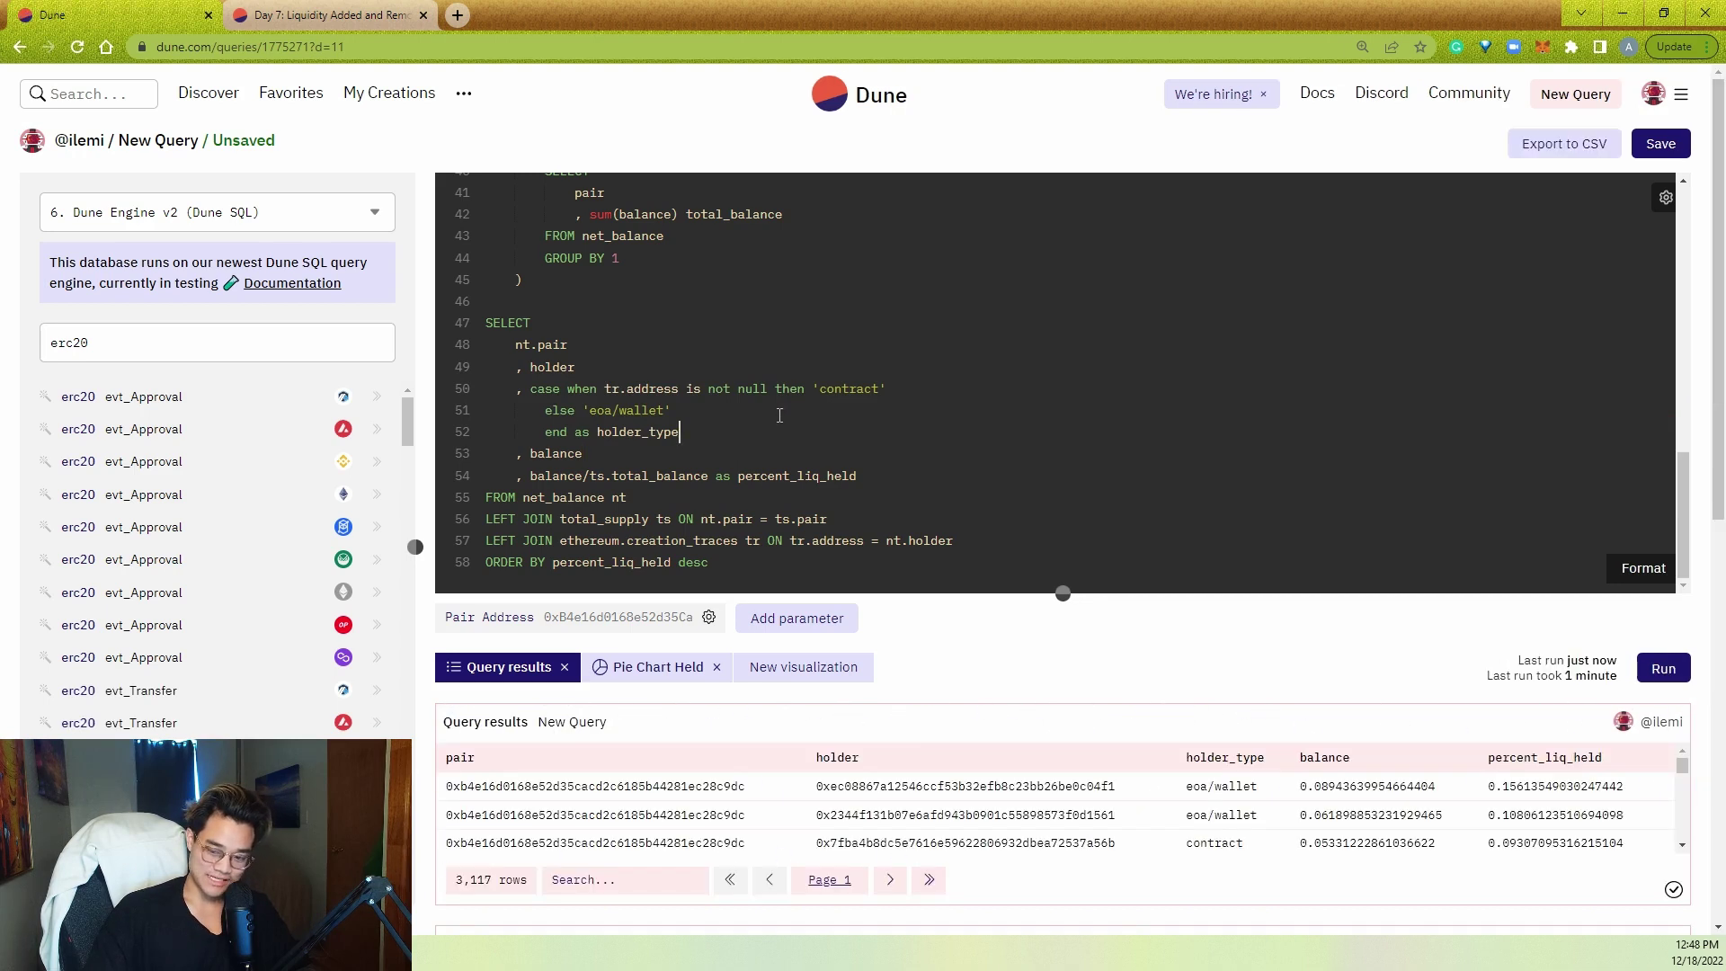
double_click(665, 388)
left_click(679, 434)
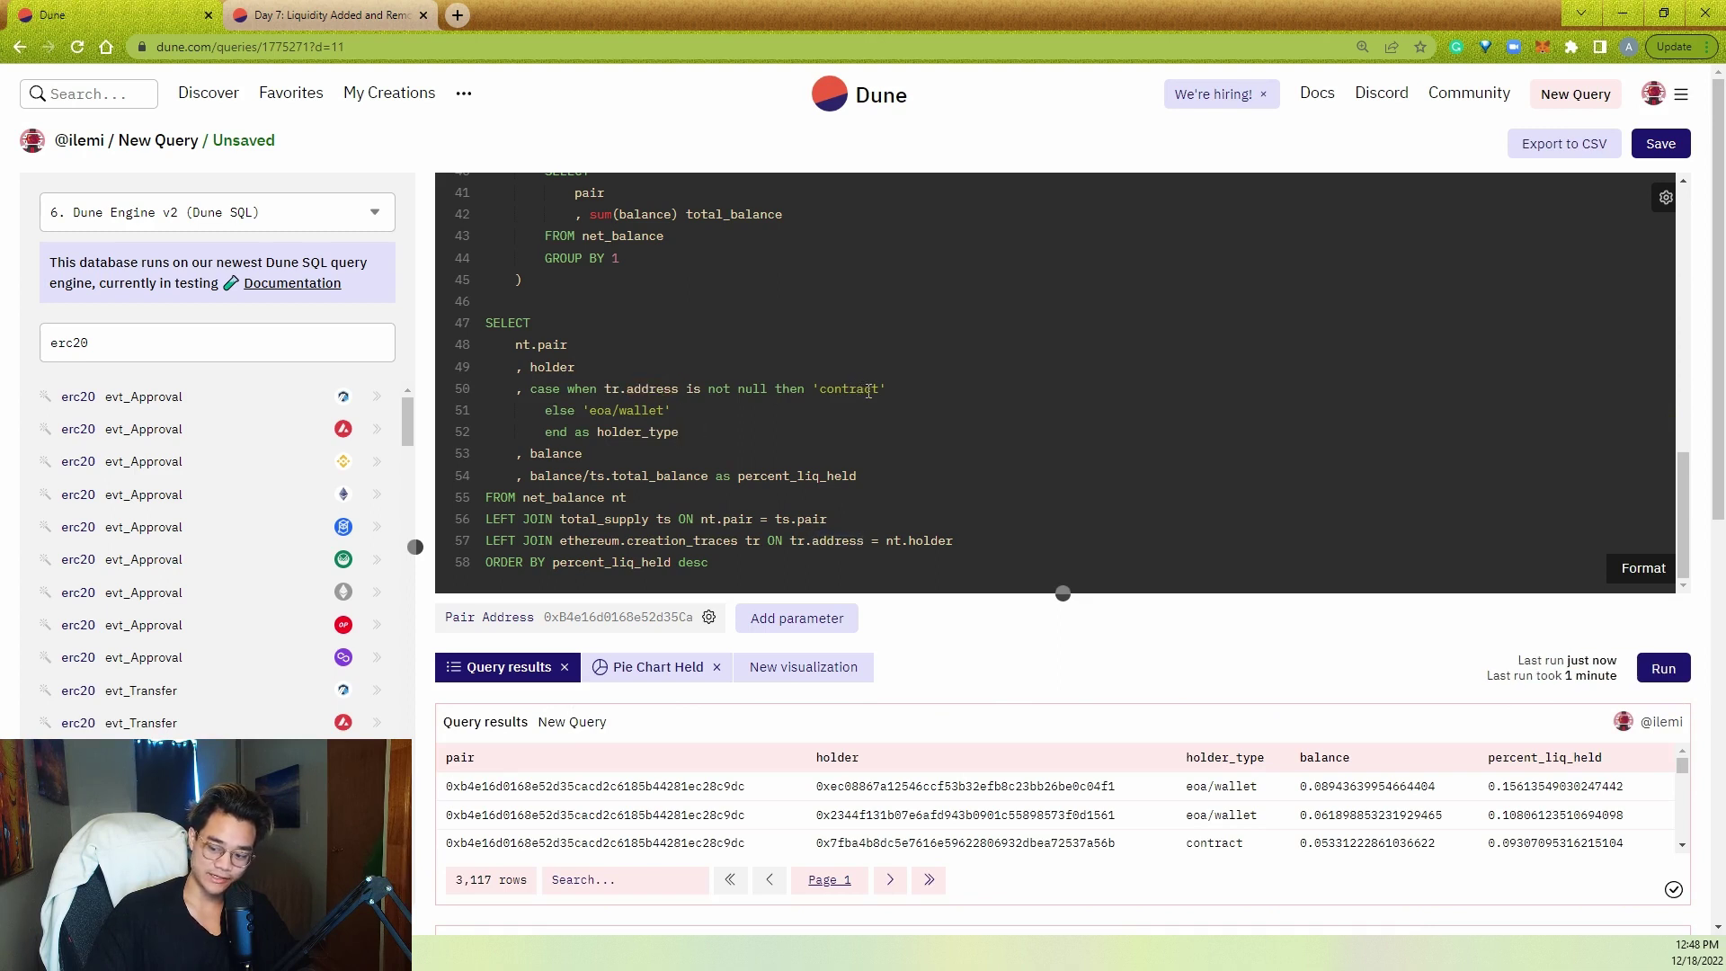
double_click(869, 392)
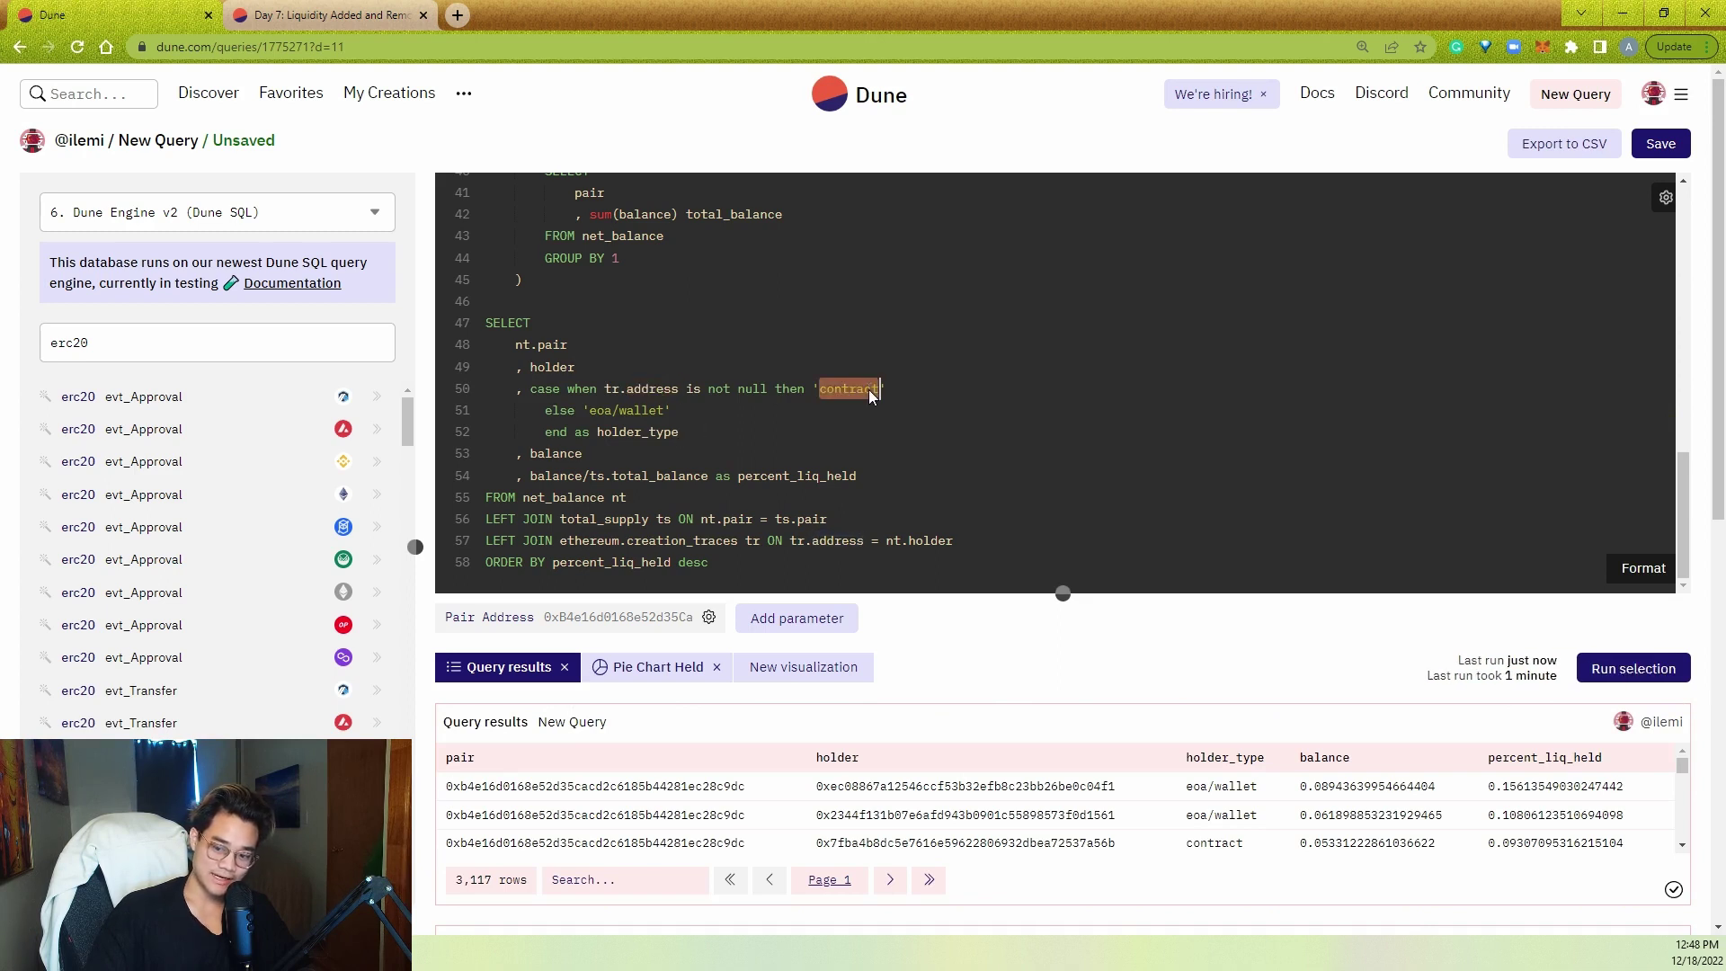
left_click(856, 402)
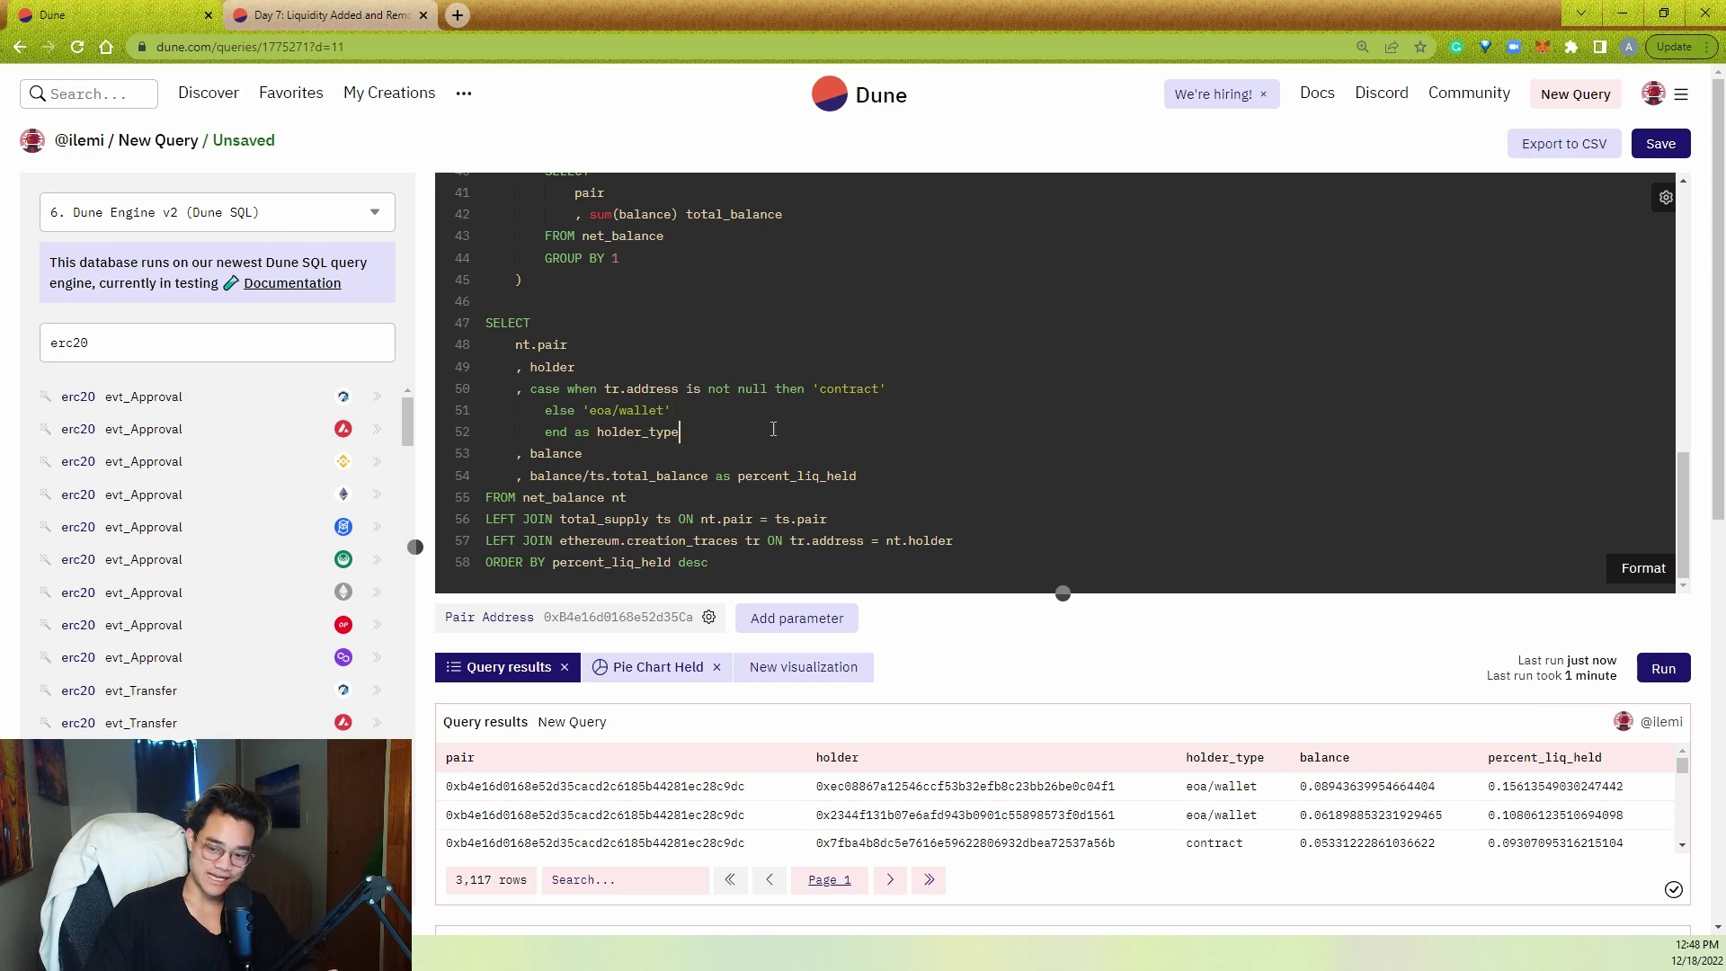
double_click(653, 391)
double_click(646, 410)
double_click(849, 389)
left_click(859, 406)
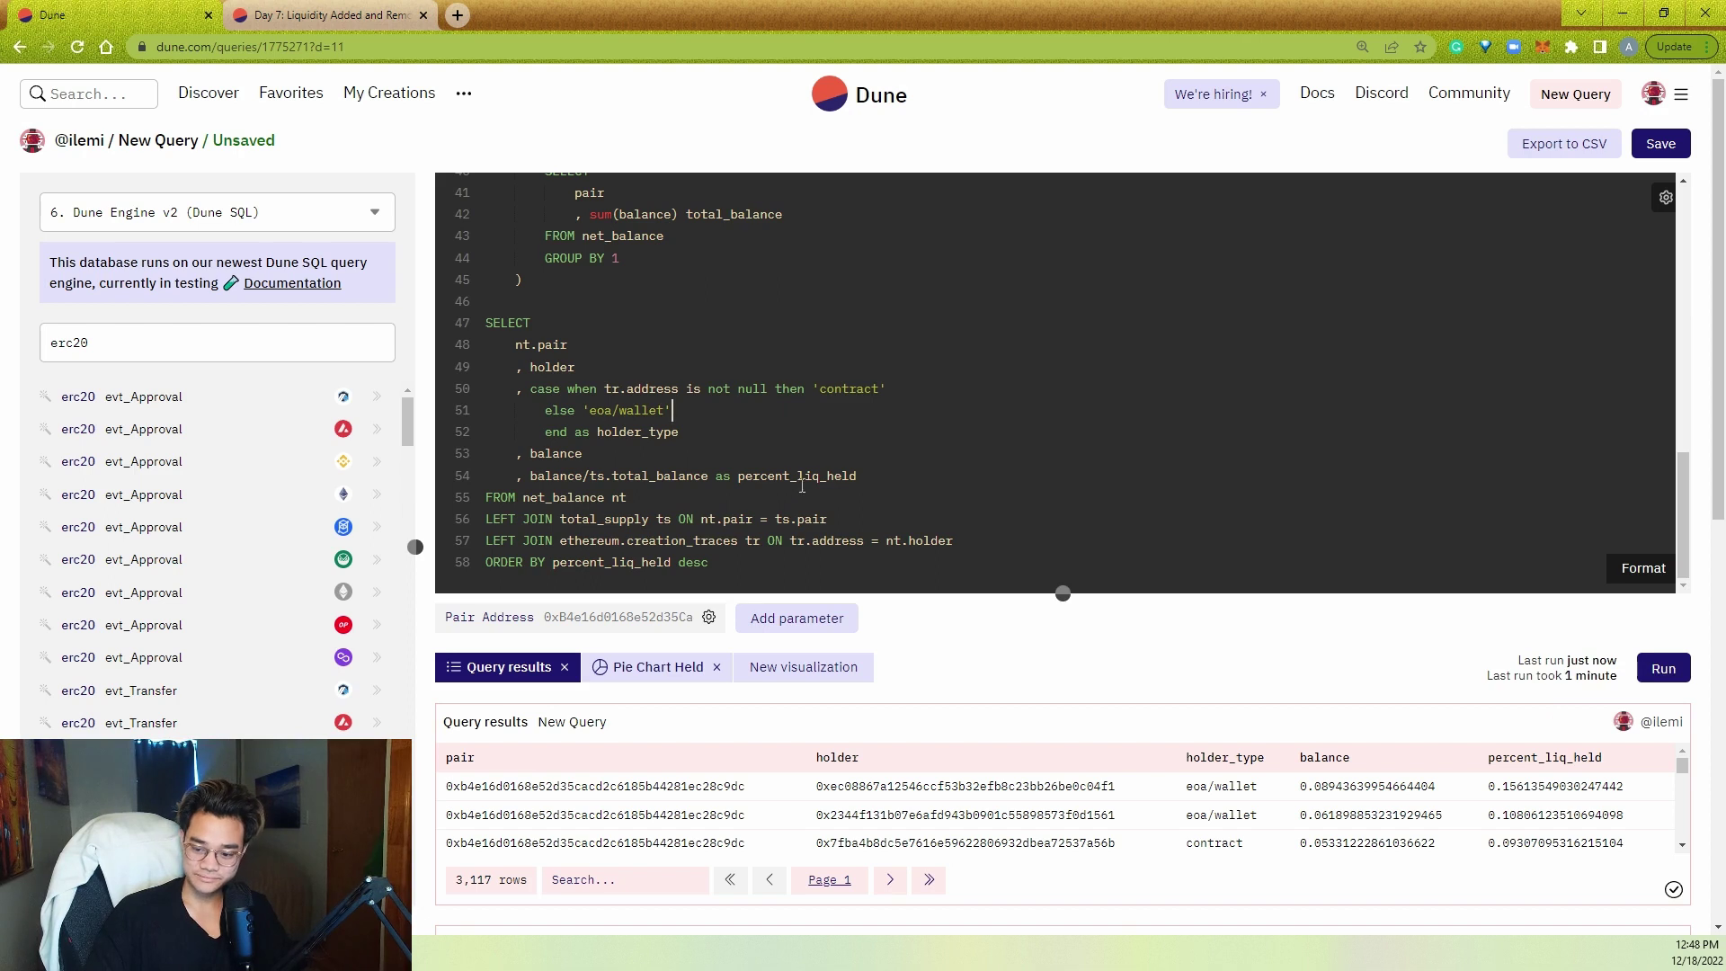
- Add a pie chart with holder_type as categories, percent_liq_held as values, and data labels shown
left_click(780, 668)
left_click(565, 807)
left_click(1009, 685)
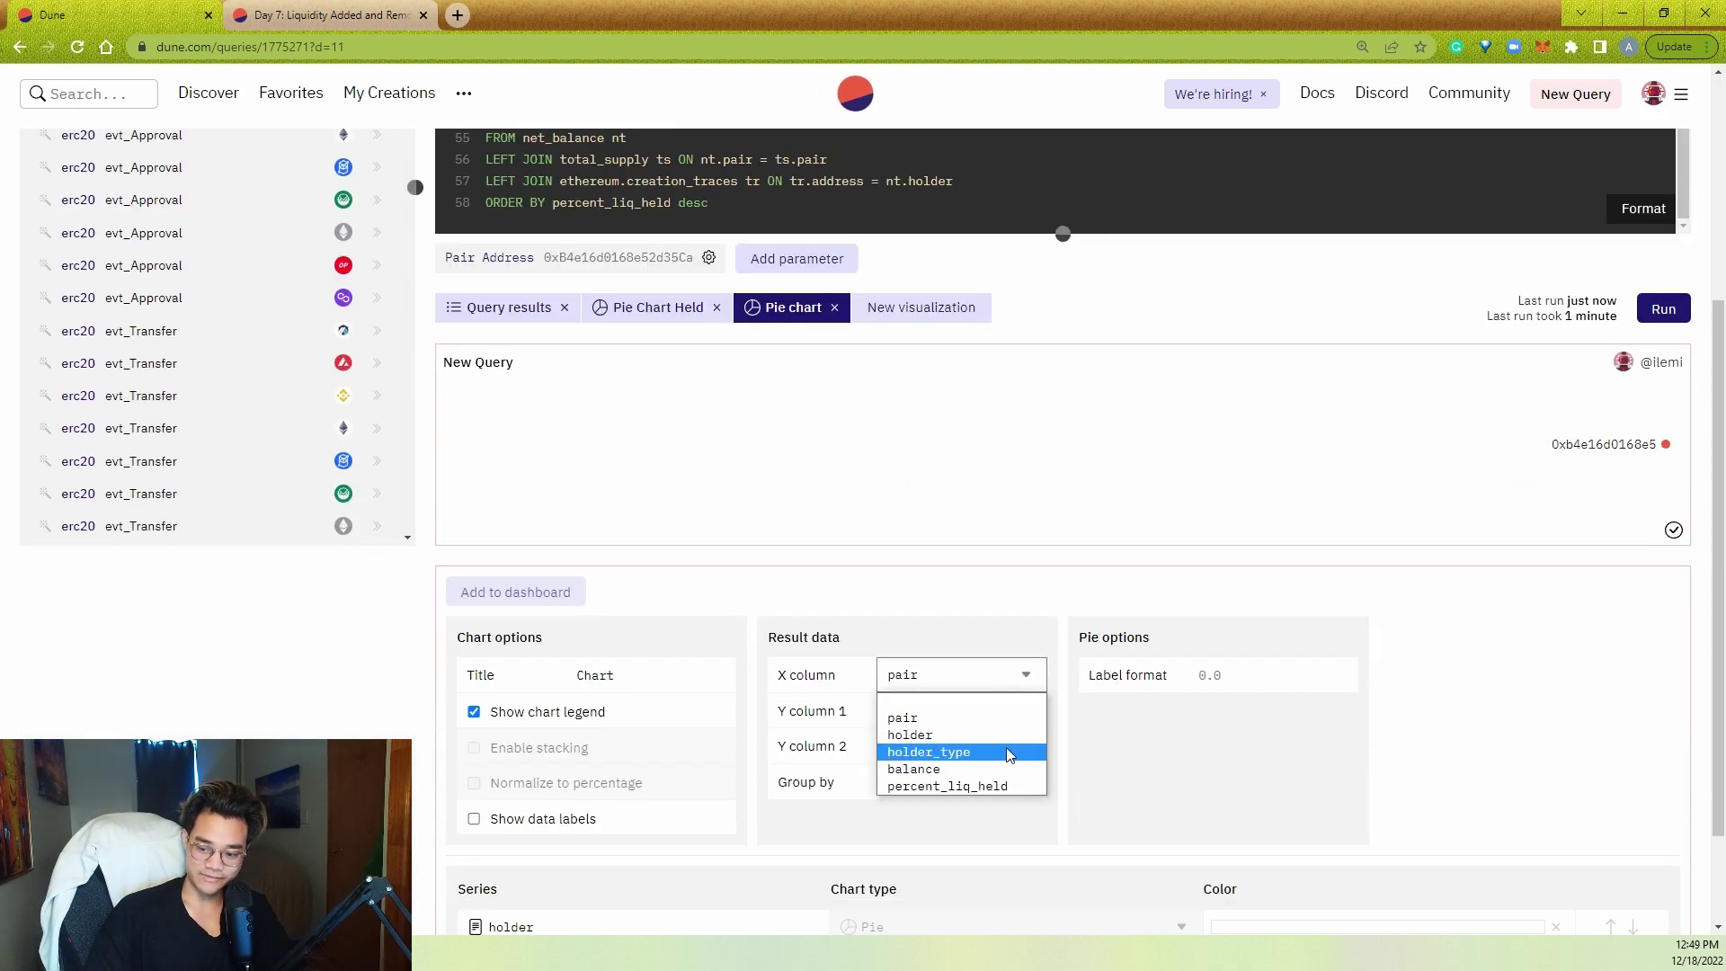
left_click(1006, 751)
left_click(1021, 712)
left_click(994, 821)
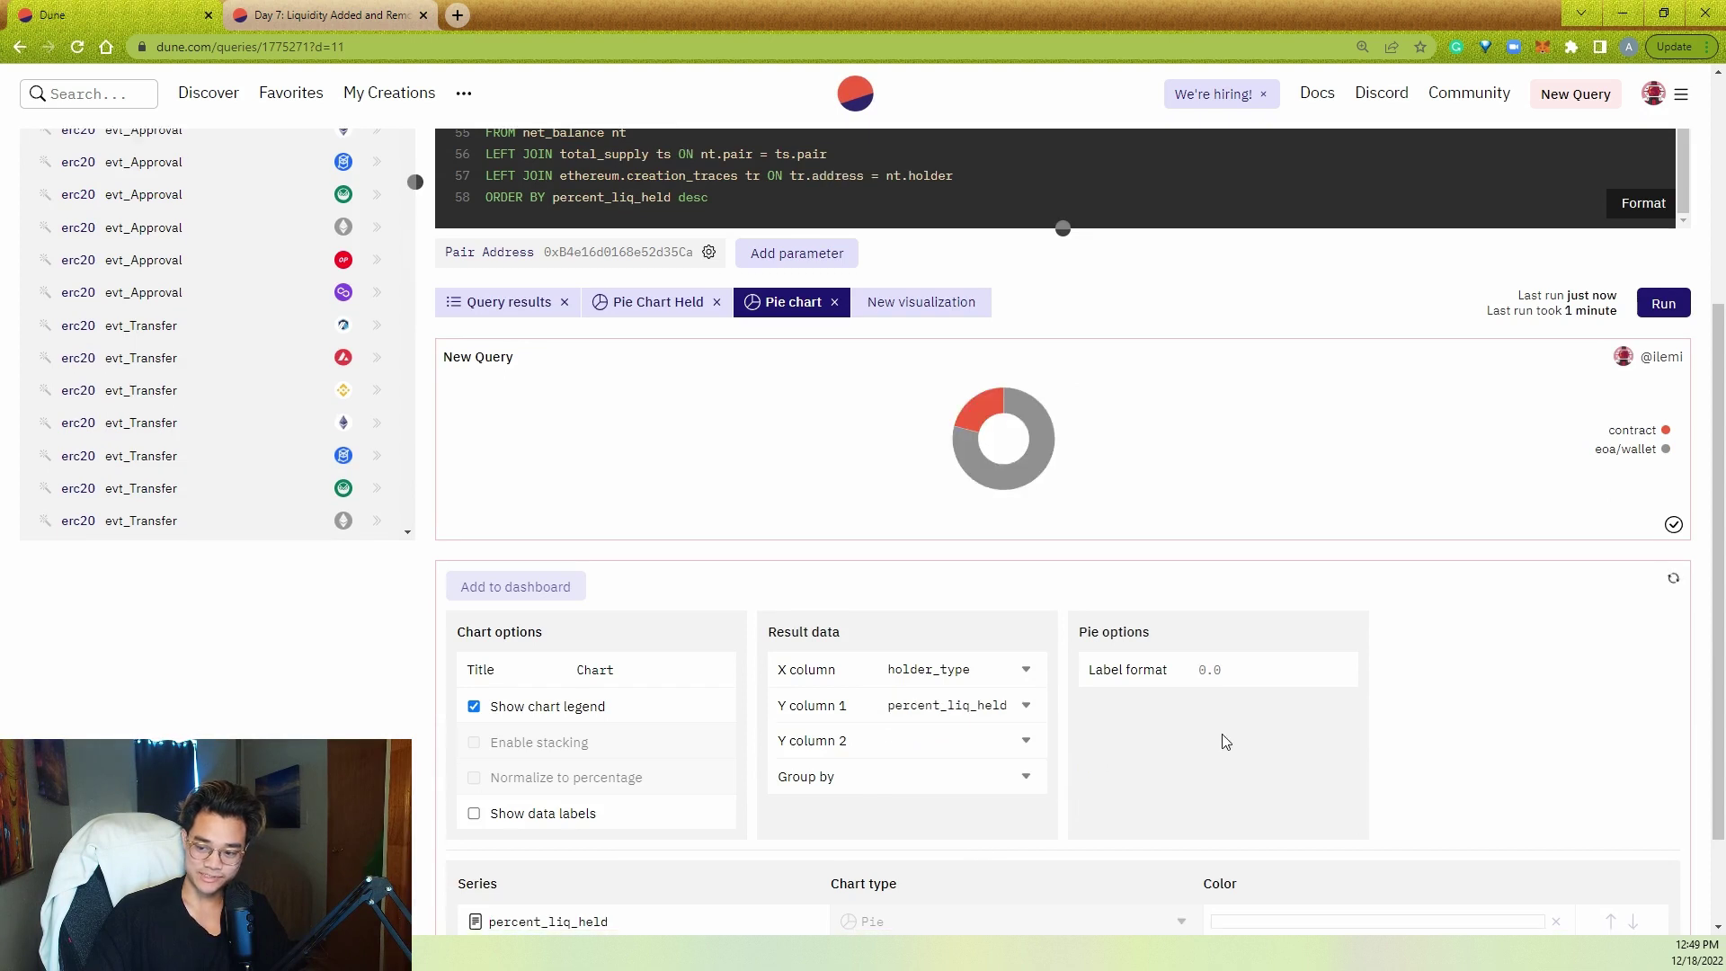
scroll(1226, 741, "down", 1)
left_click(566, 718)
scroll(1213, 648, "up", 2)
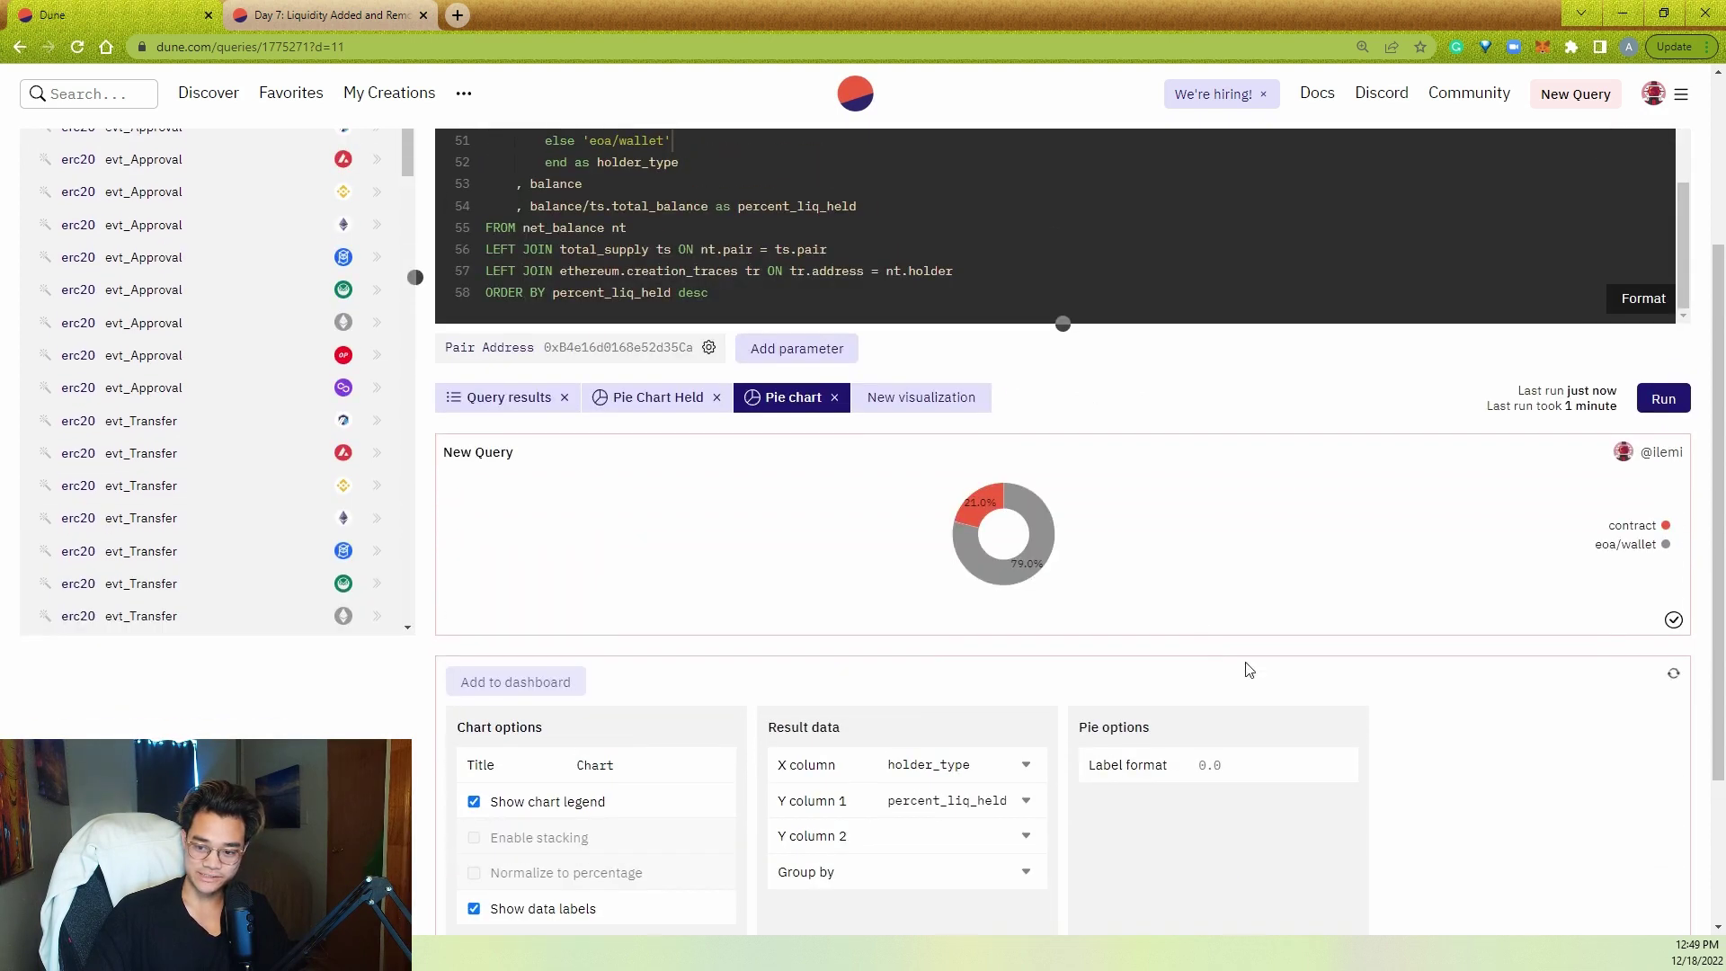
- Title the chart 'Held Holder Type' and enlarge the chart area
double_click(623, 762)
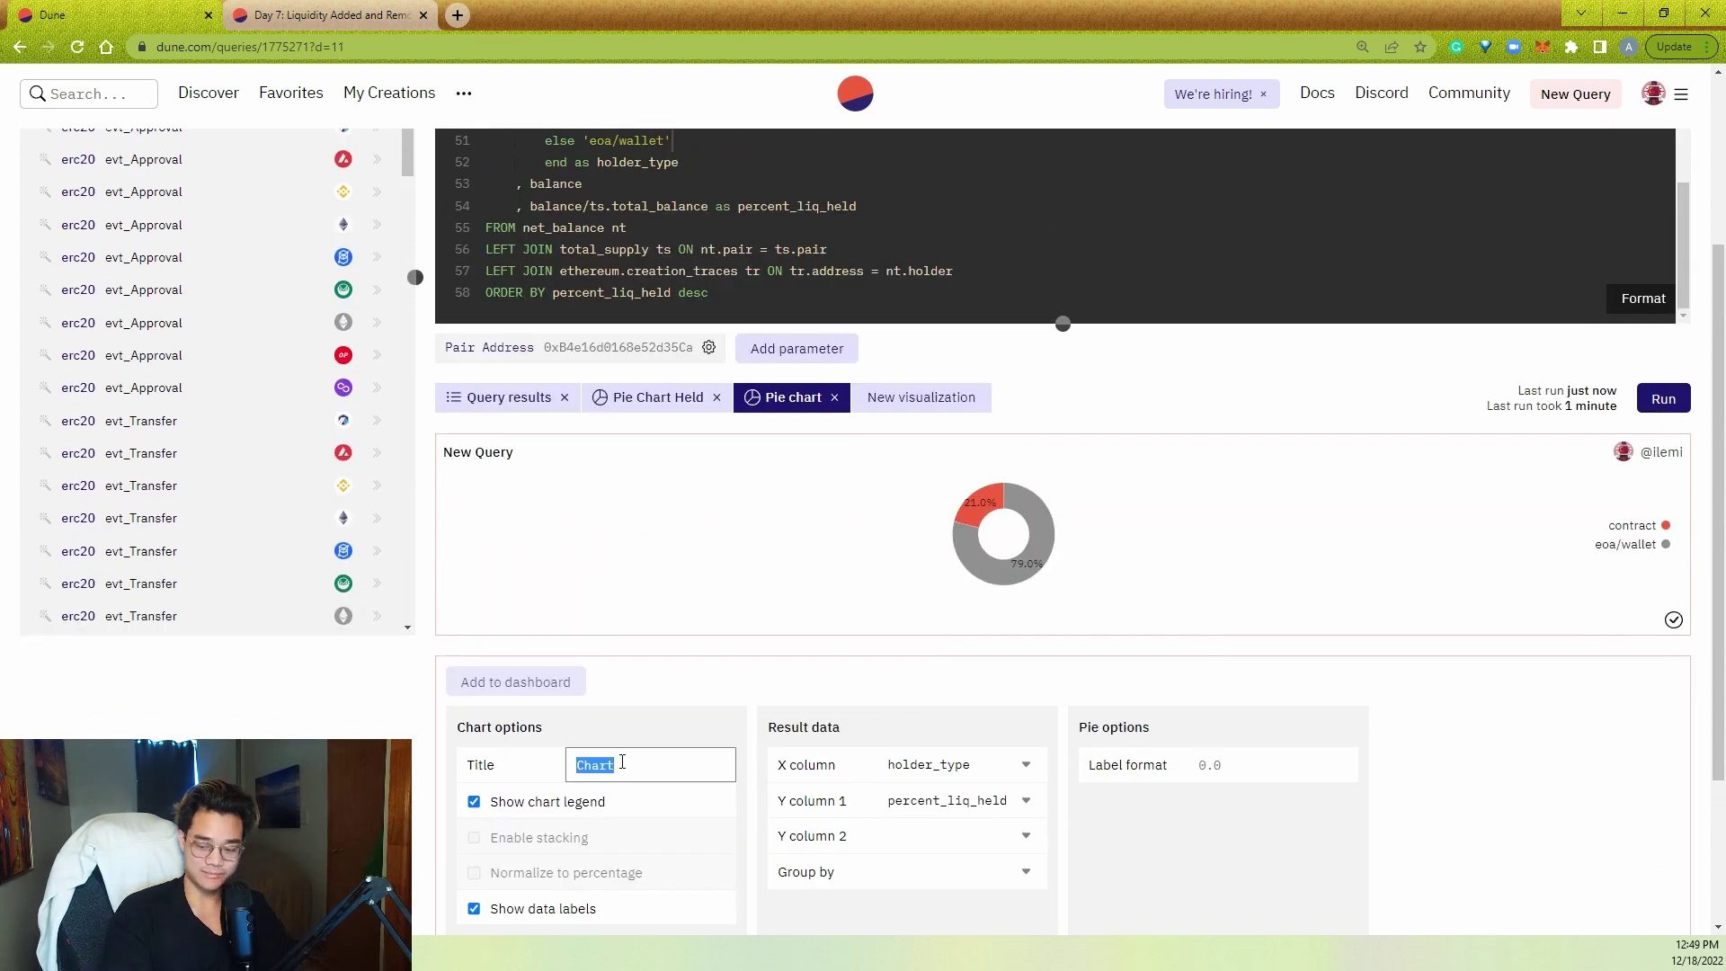
type("Held Held")
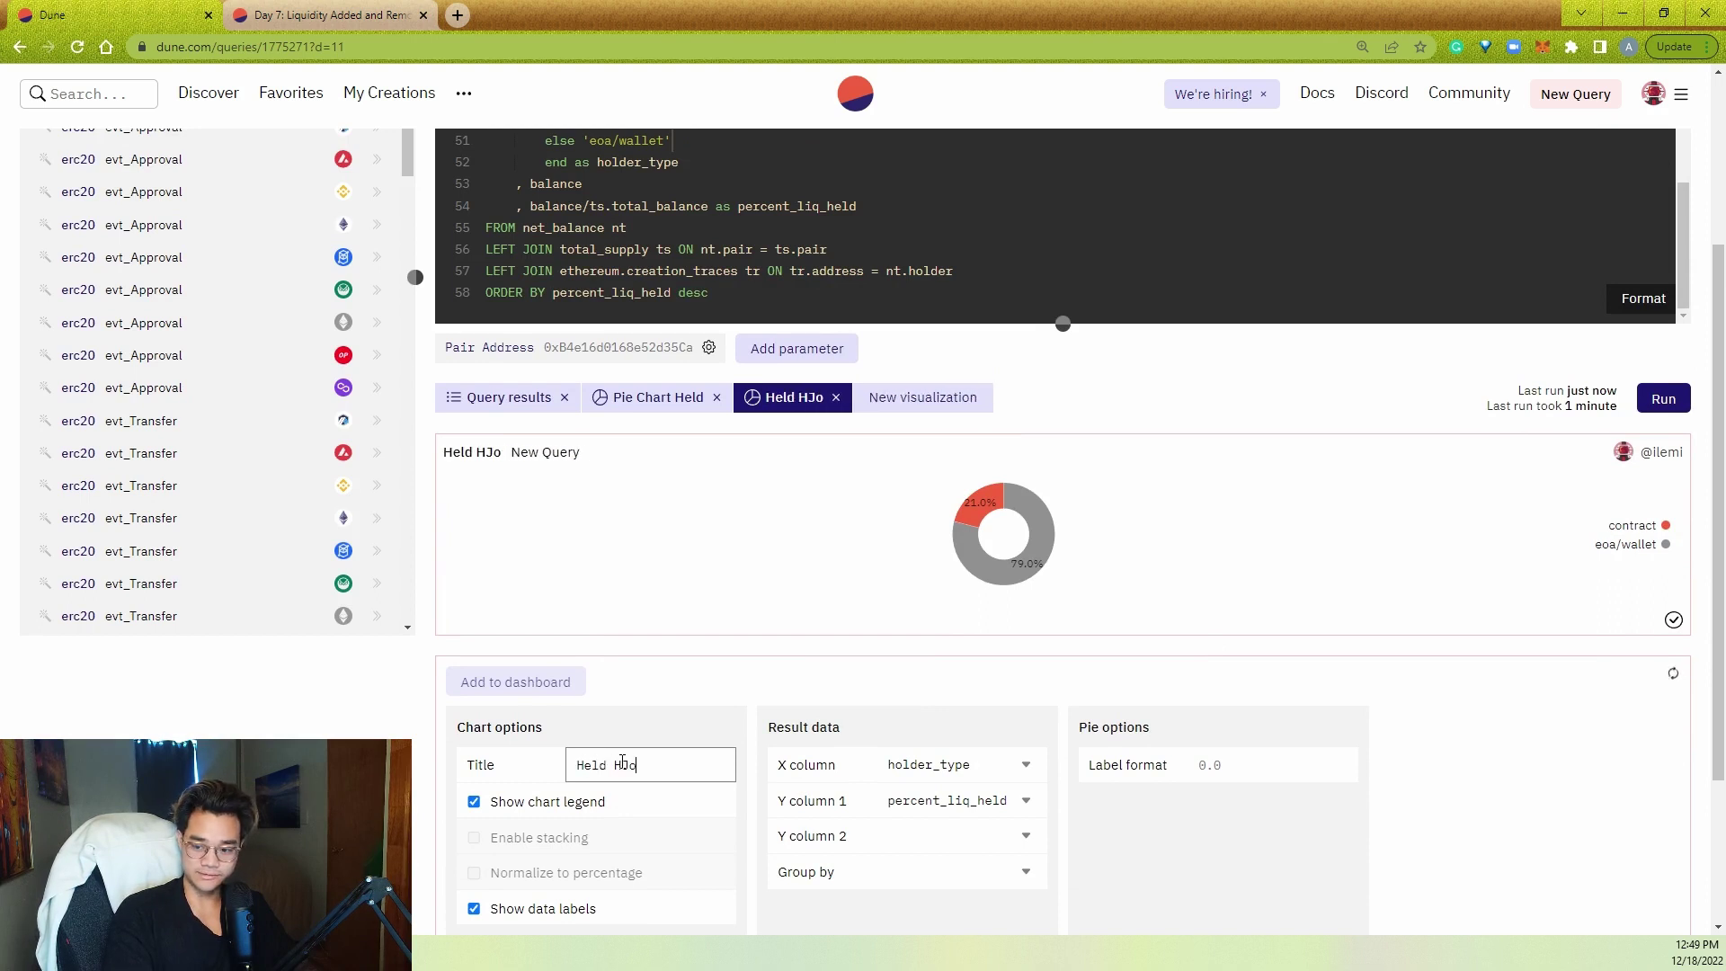
key("BackSpace")
key("BackSpace")
key("BackSpace")
type("olde")
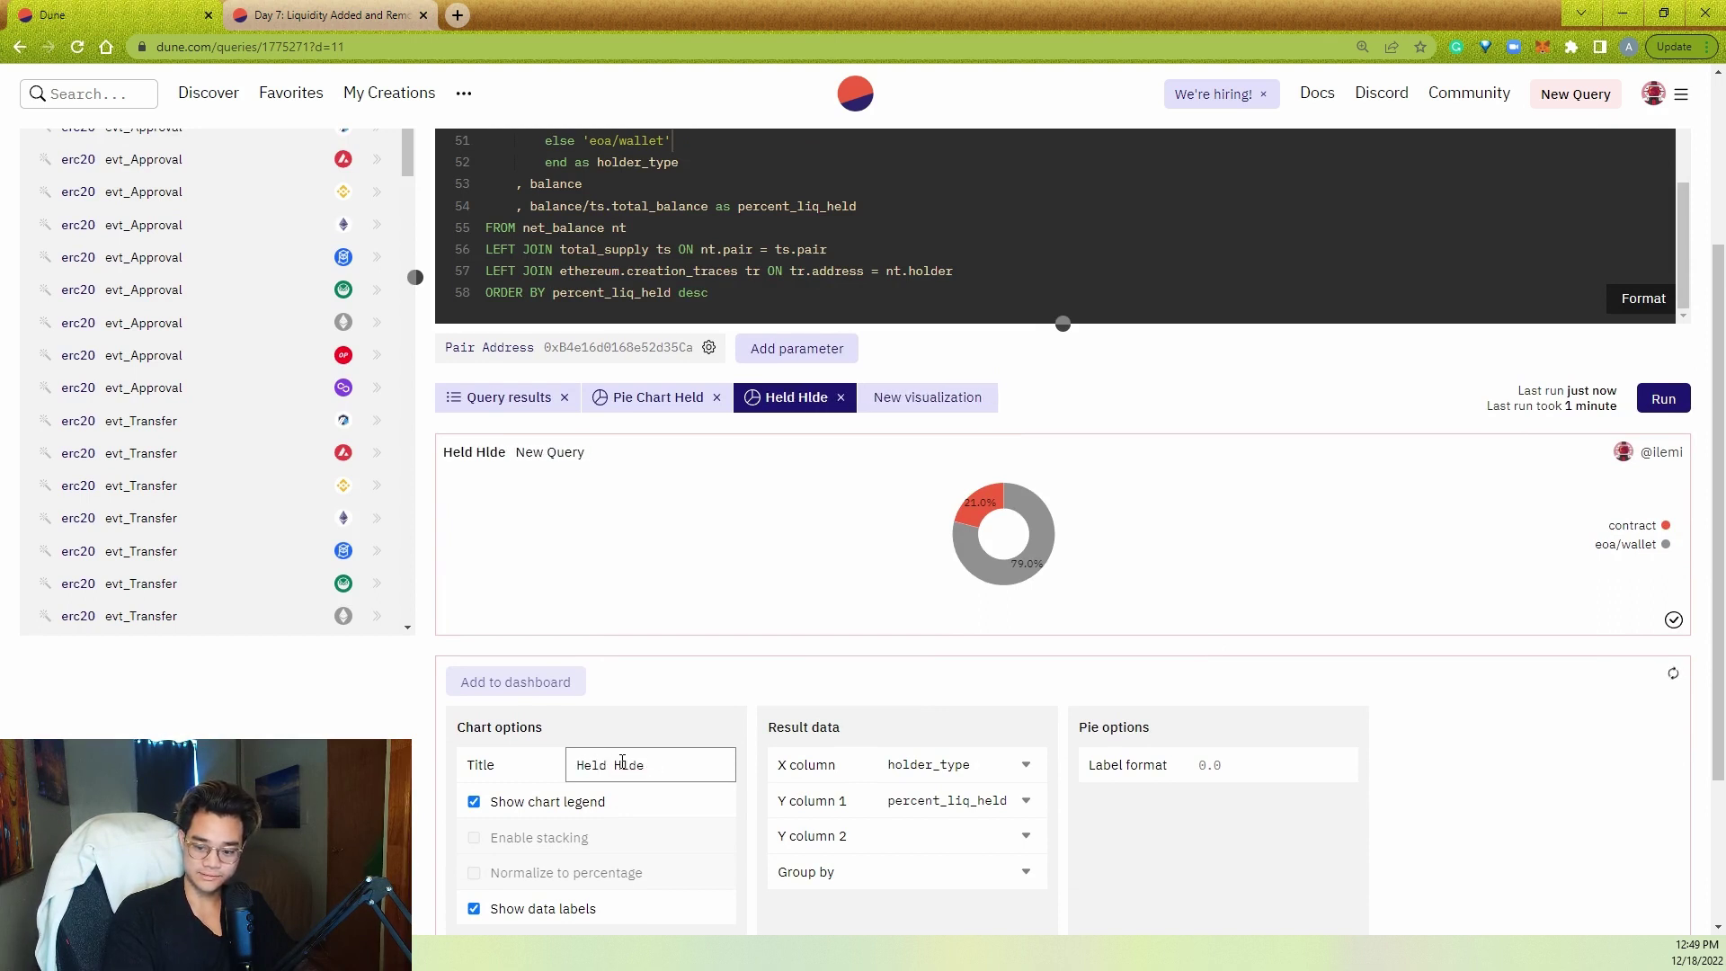
key("BackSpace")
key("BackSpace")
key("BackSpace")
key("BackSpace")
type("older Type")
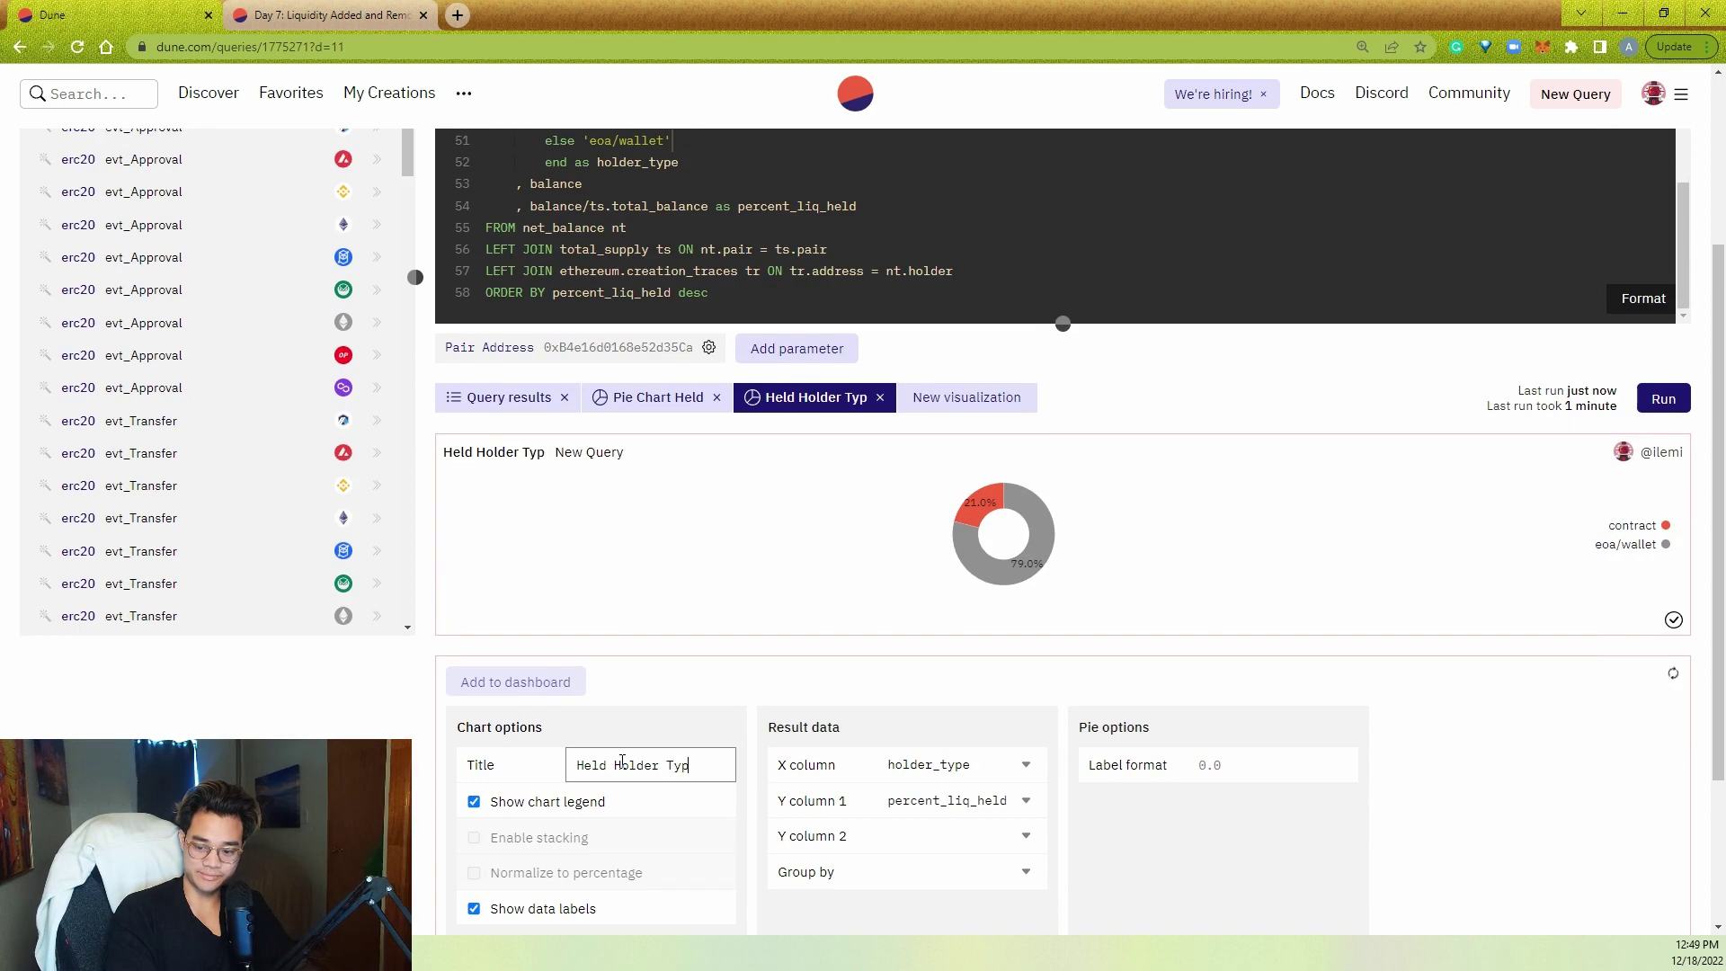
left_click(1223, 777)
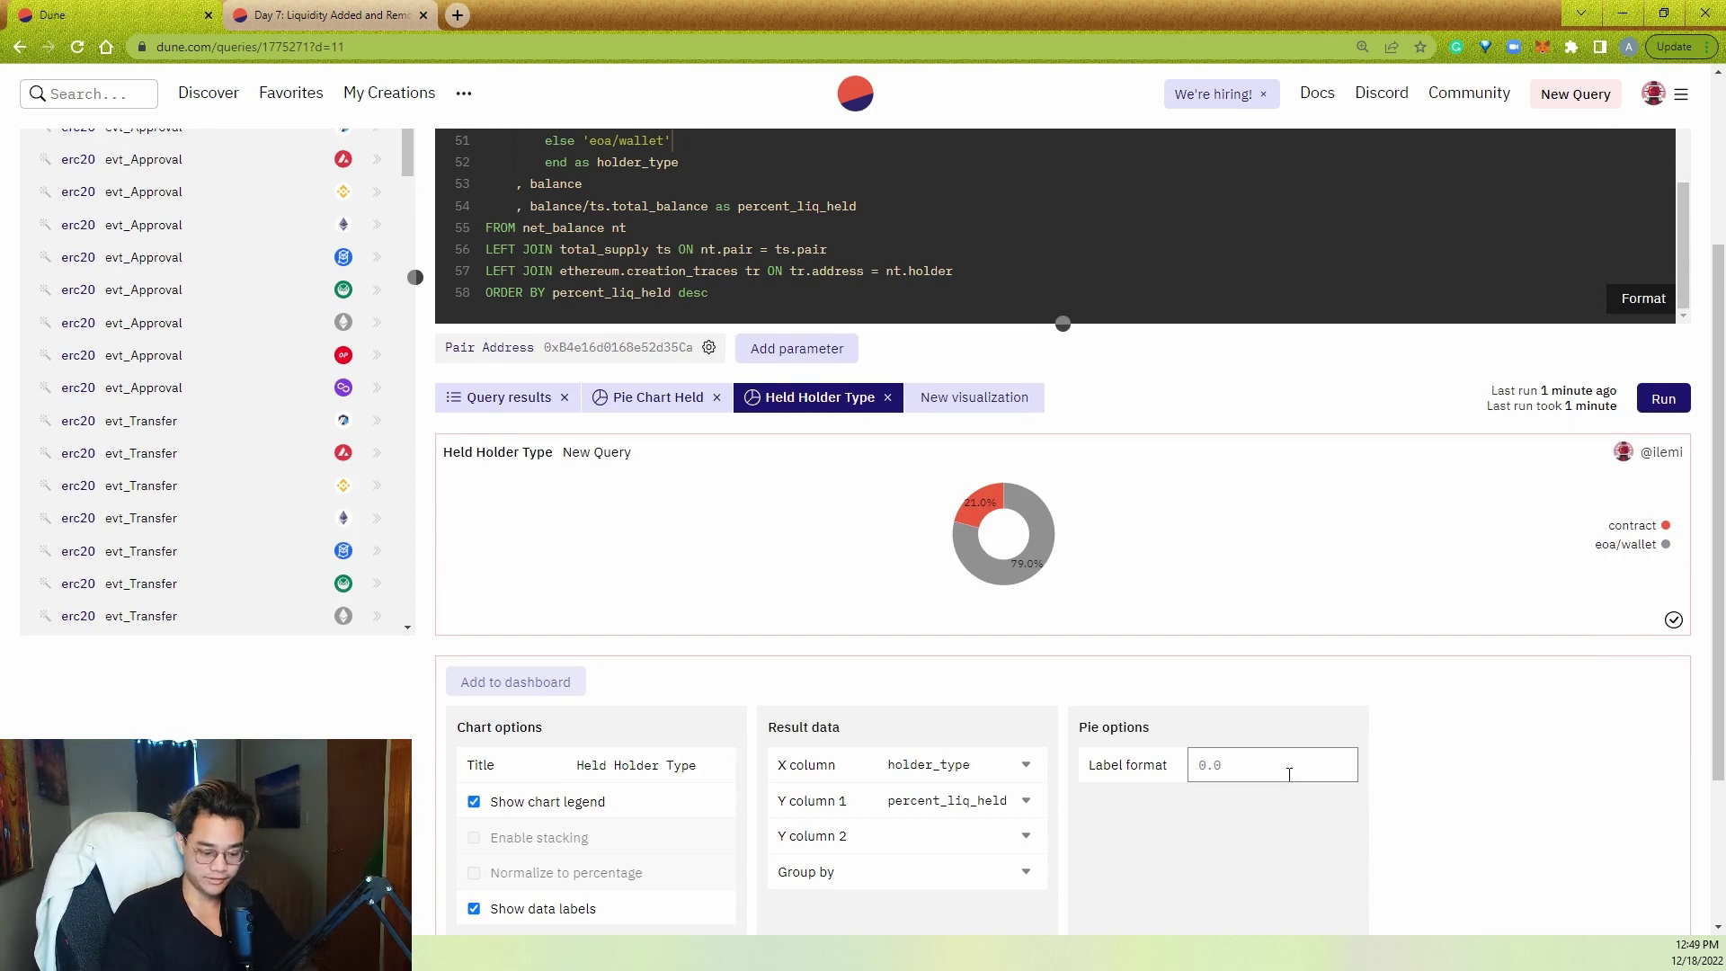
scroll(1109, 495, "up", 2)
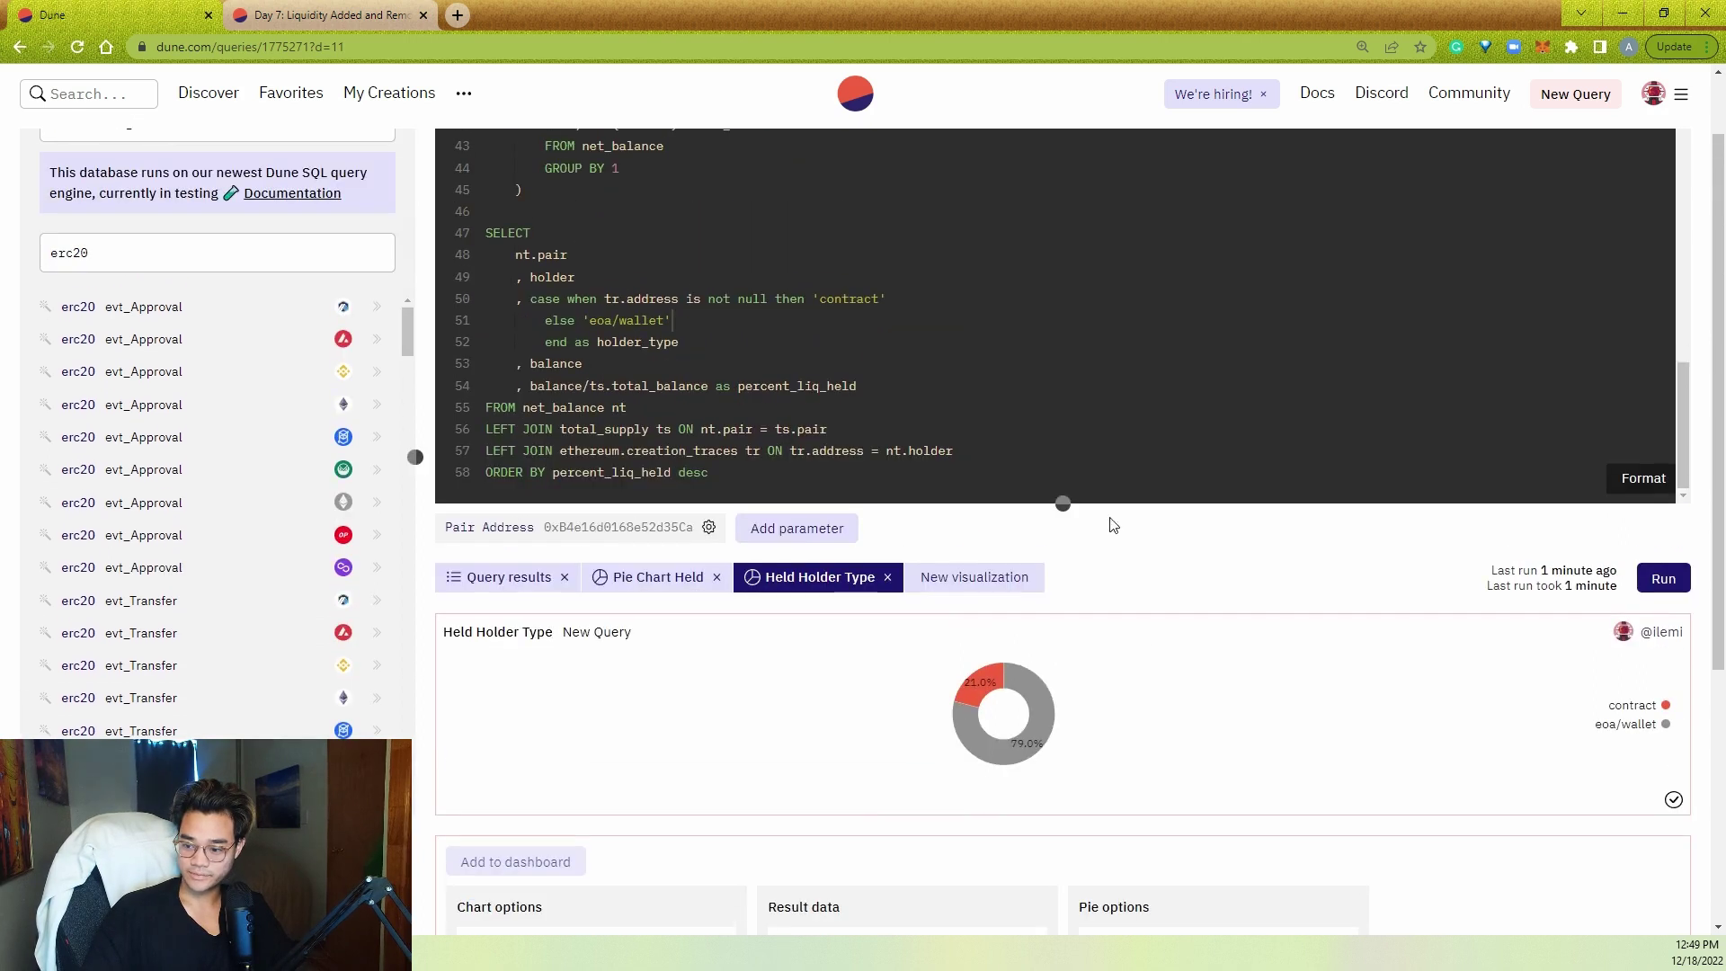
left_click_drag(1063, 504, 1063, 400)
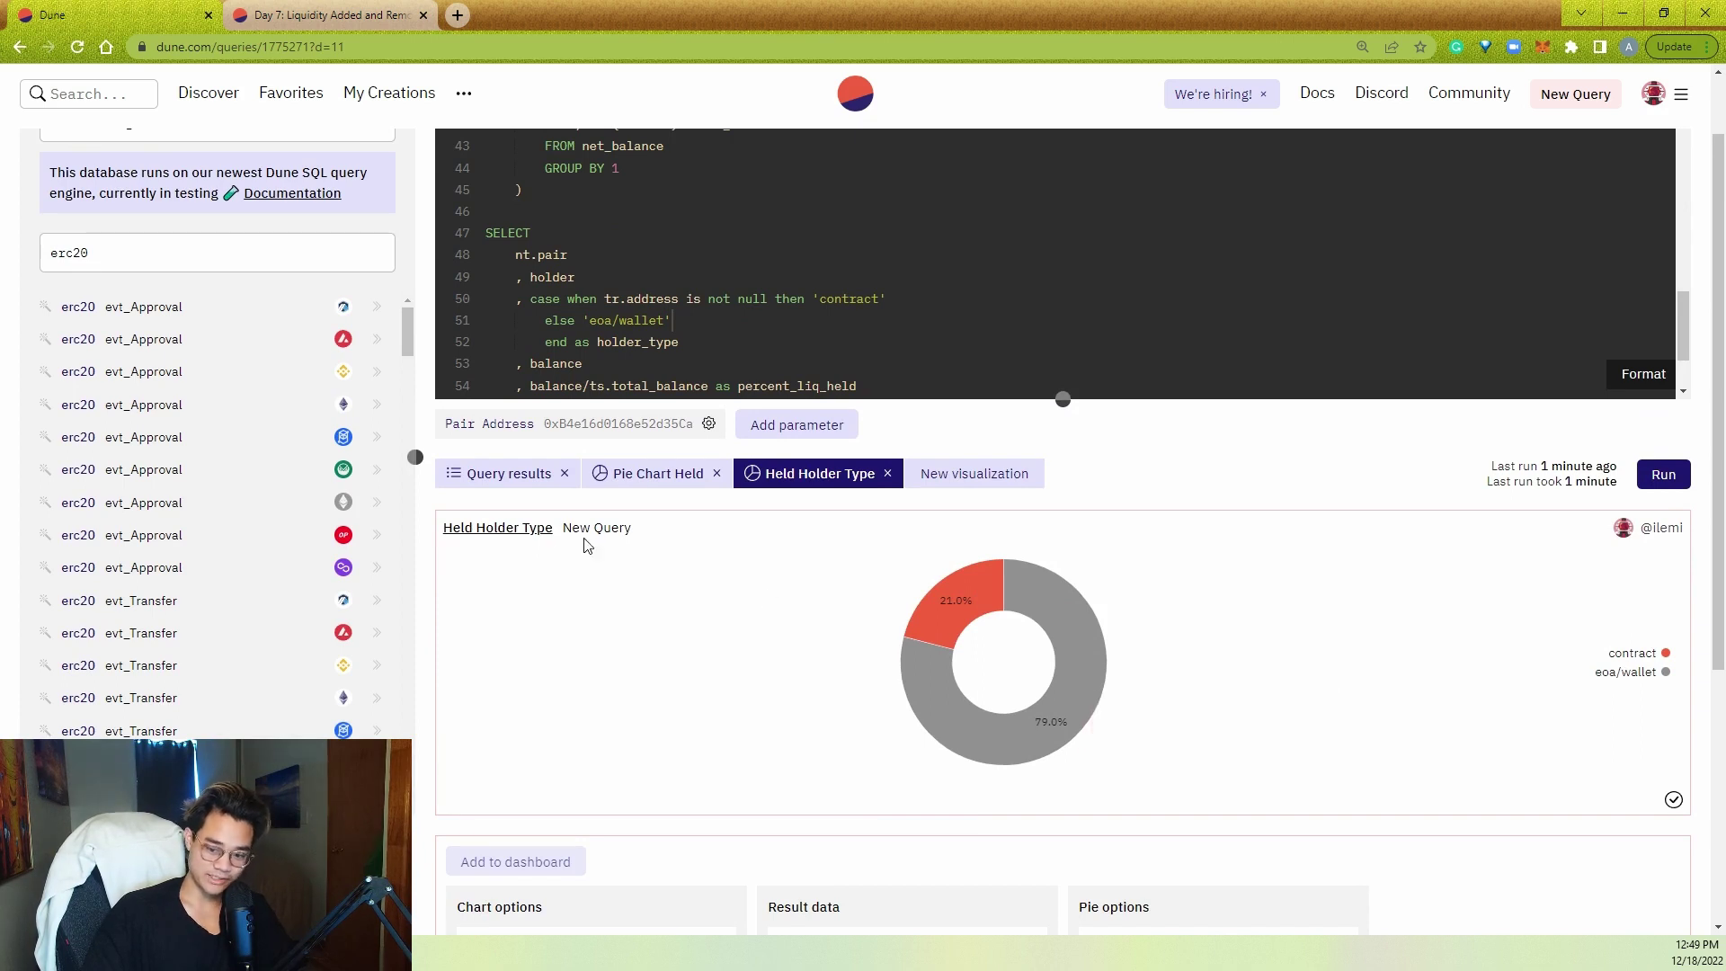
- Show the query results and select the third-row contract holder's address
left_click(541, 490)
double_click(1219, 656)
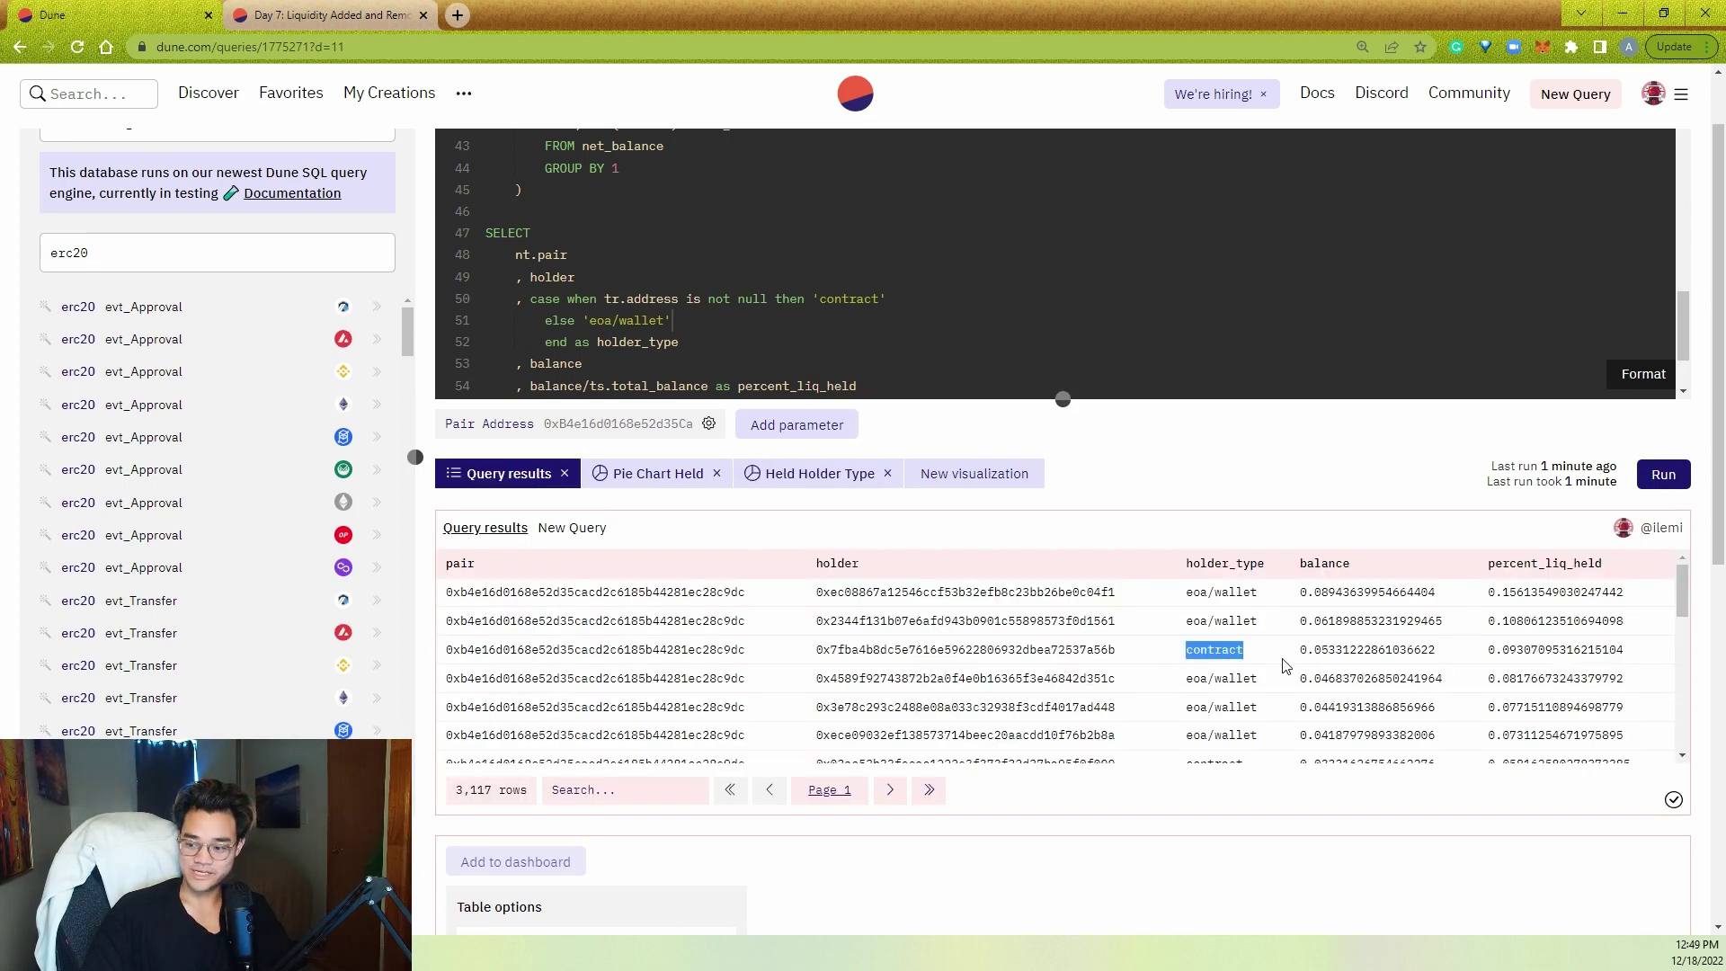
double_click(691, 649)
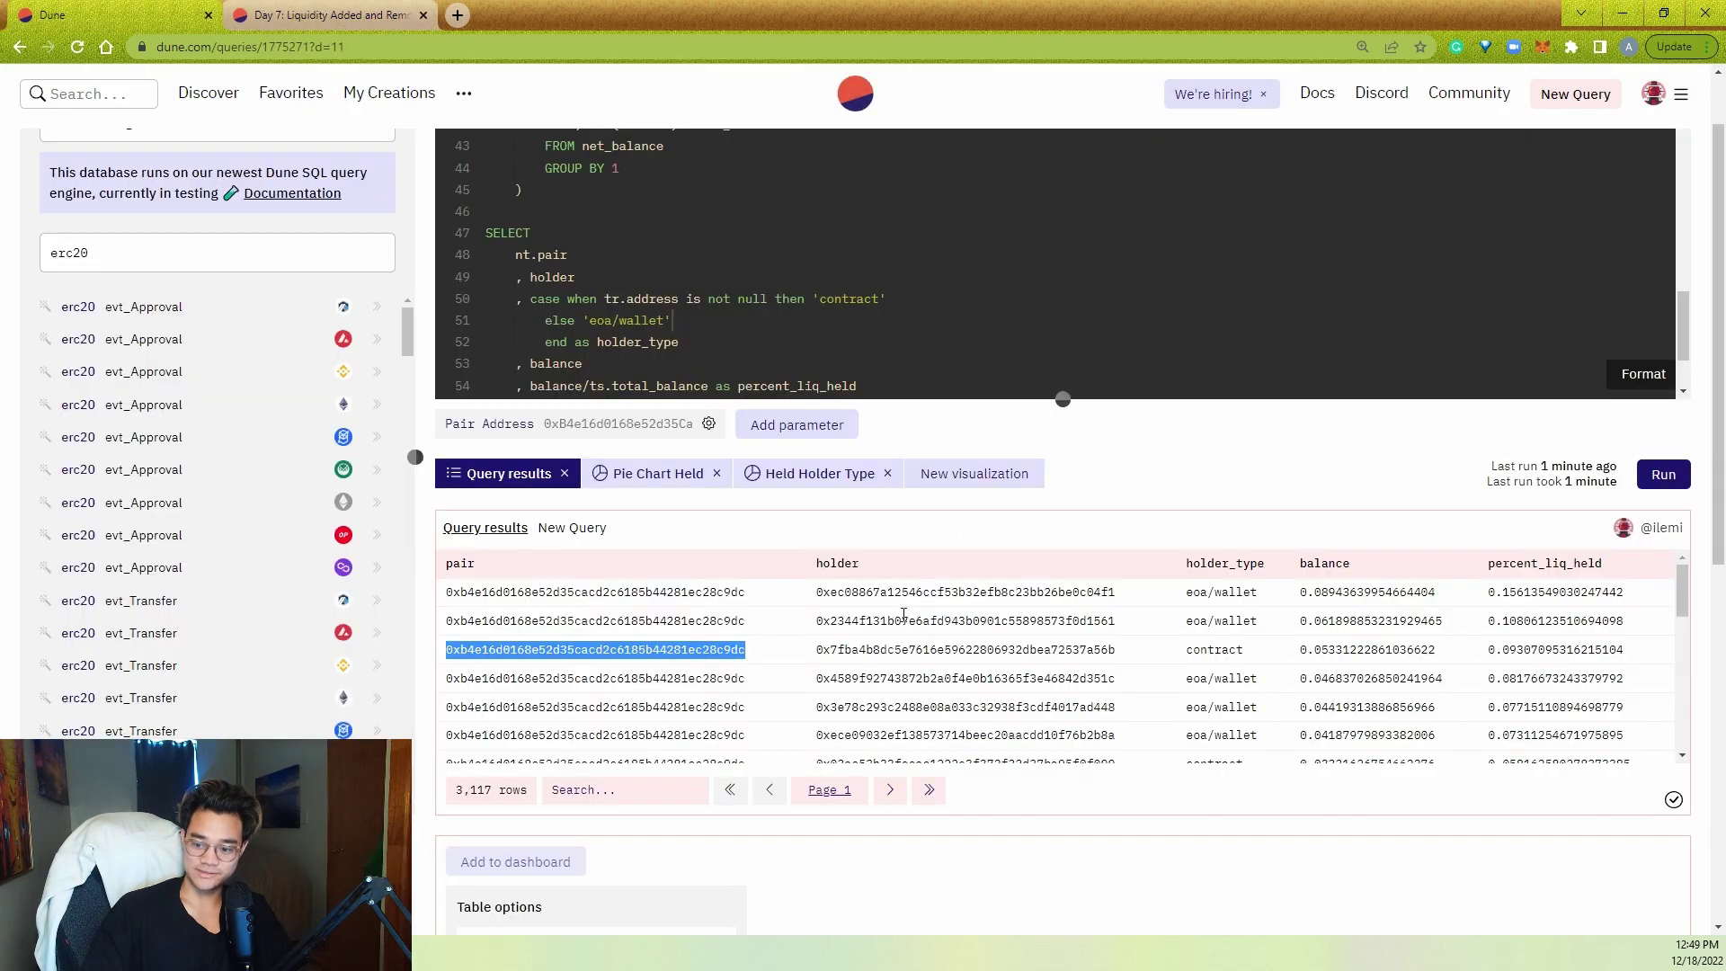
double_click(923, 649)
key("ctrl+c")
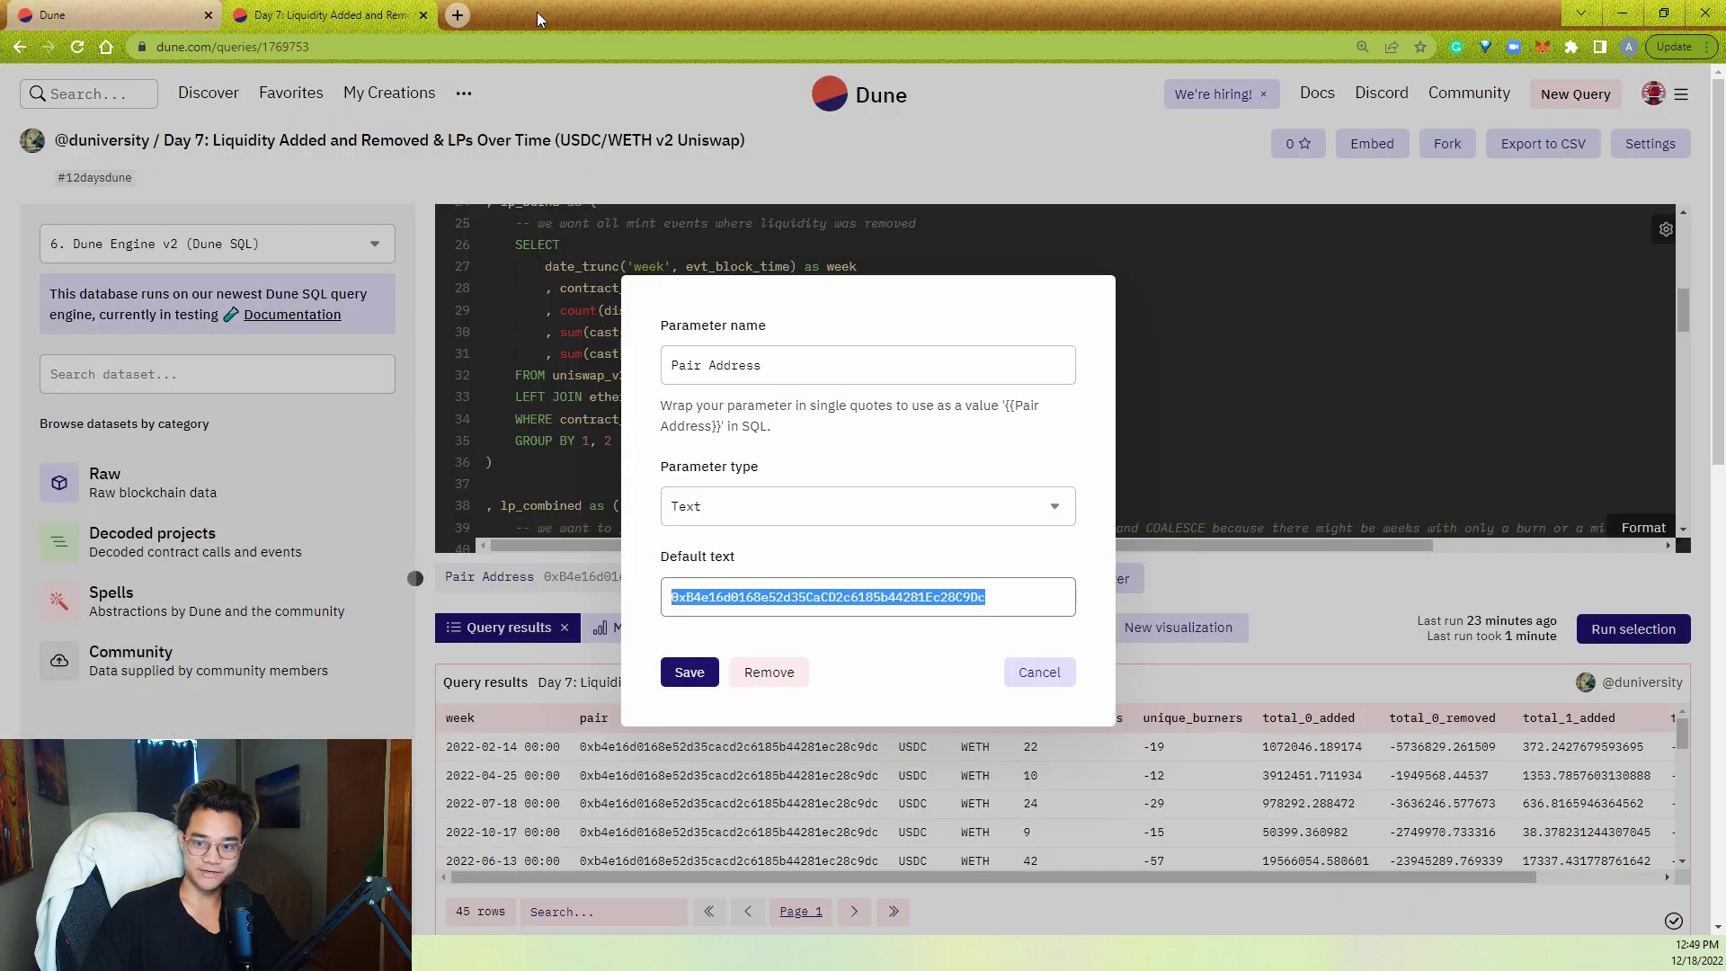
- Look up the copied contract holder address on etherscan.io in a new tab
left_click(458, 14)
type("ether")
key("Return")
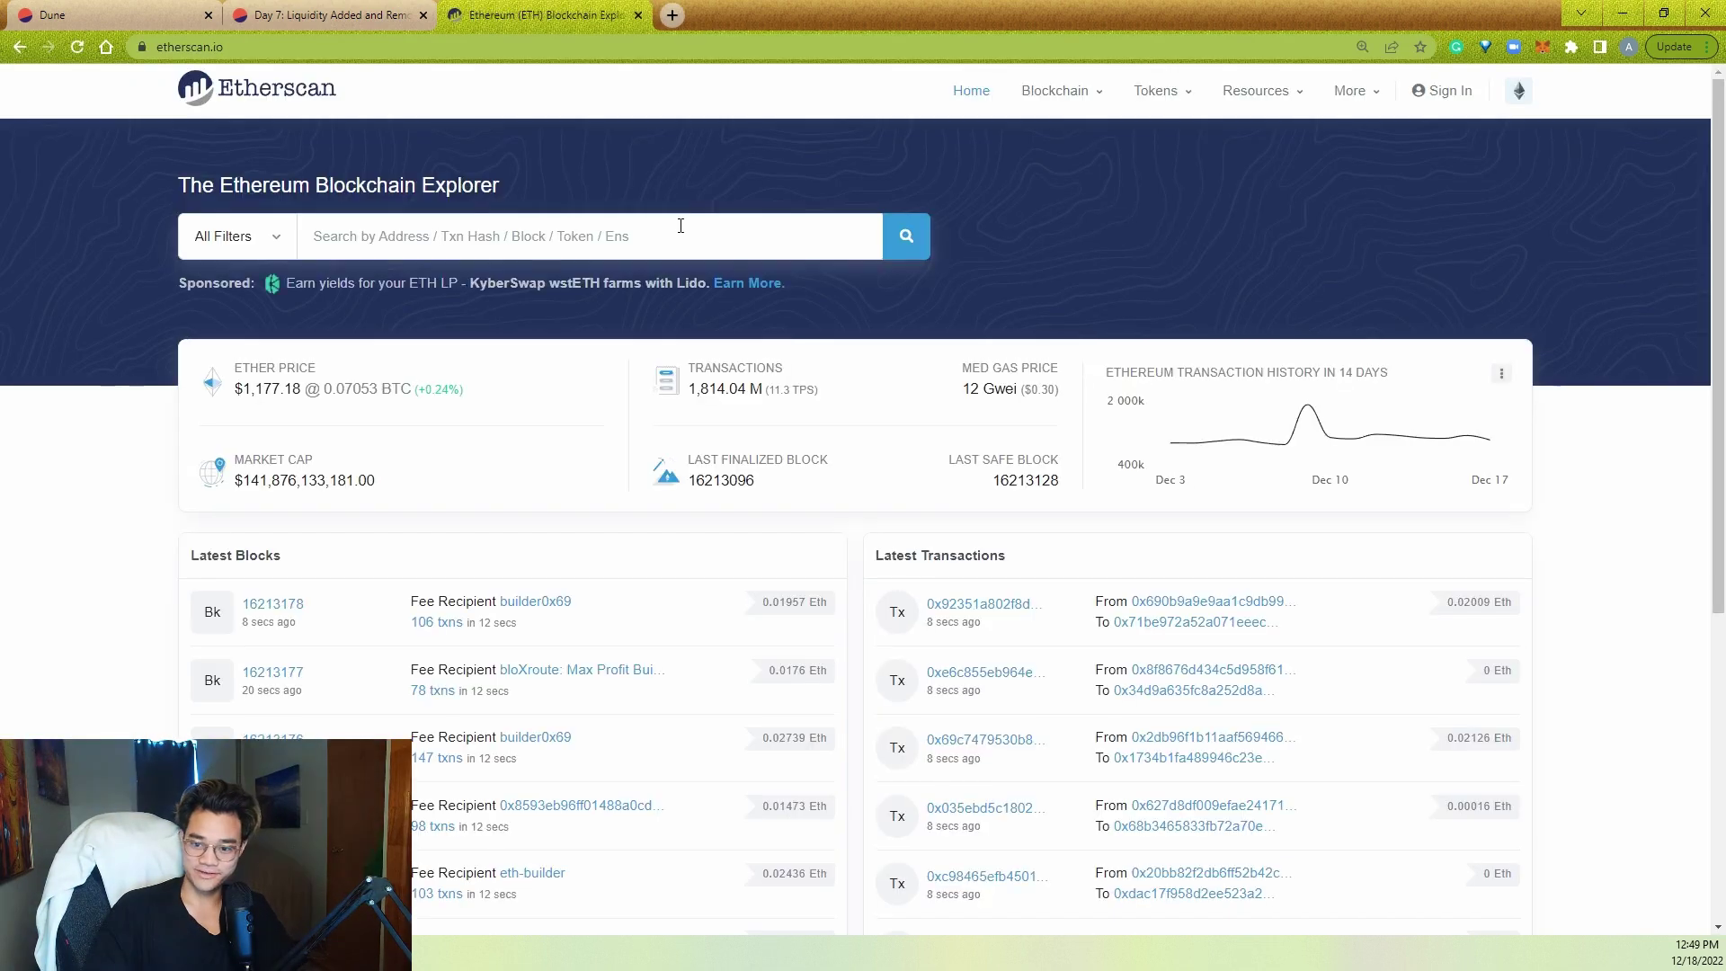
left_click(677, 236)
key("ctrl+v")
key("Return")
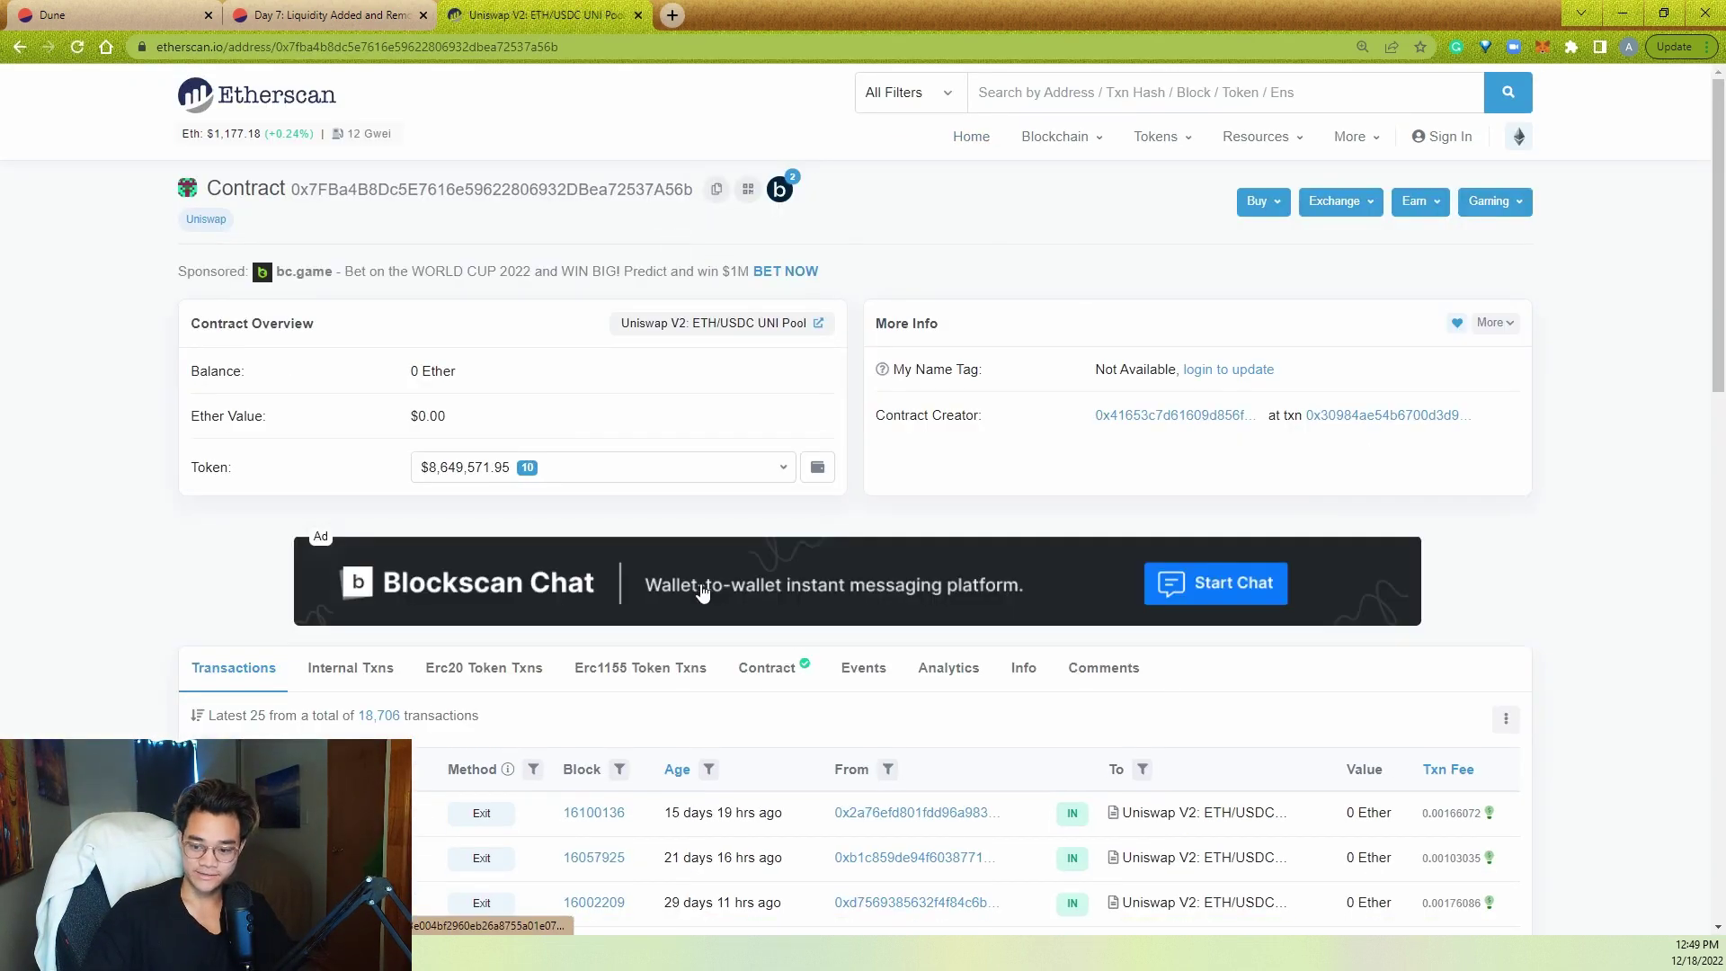
- Check the Contract tab to confirm the verified contract name is StakingRewards
left_click(767, 667)
scroll(223, 597, "down", 2)
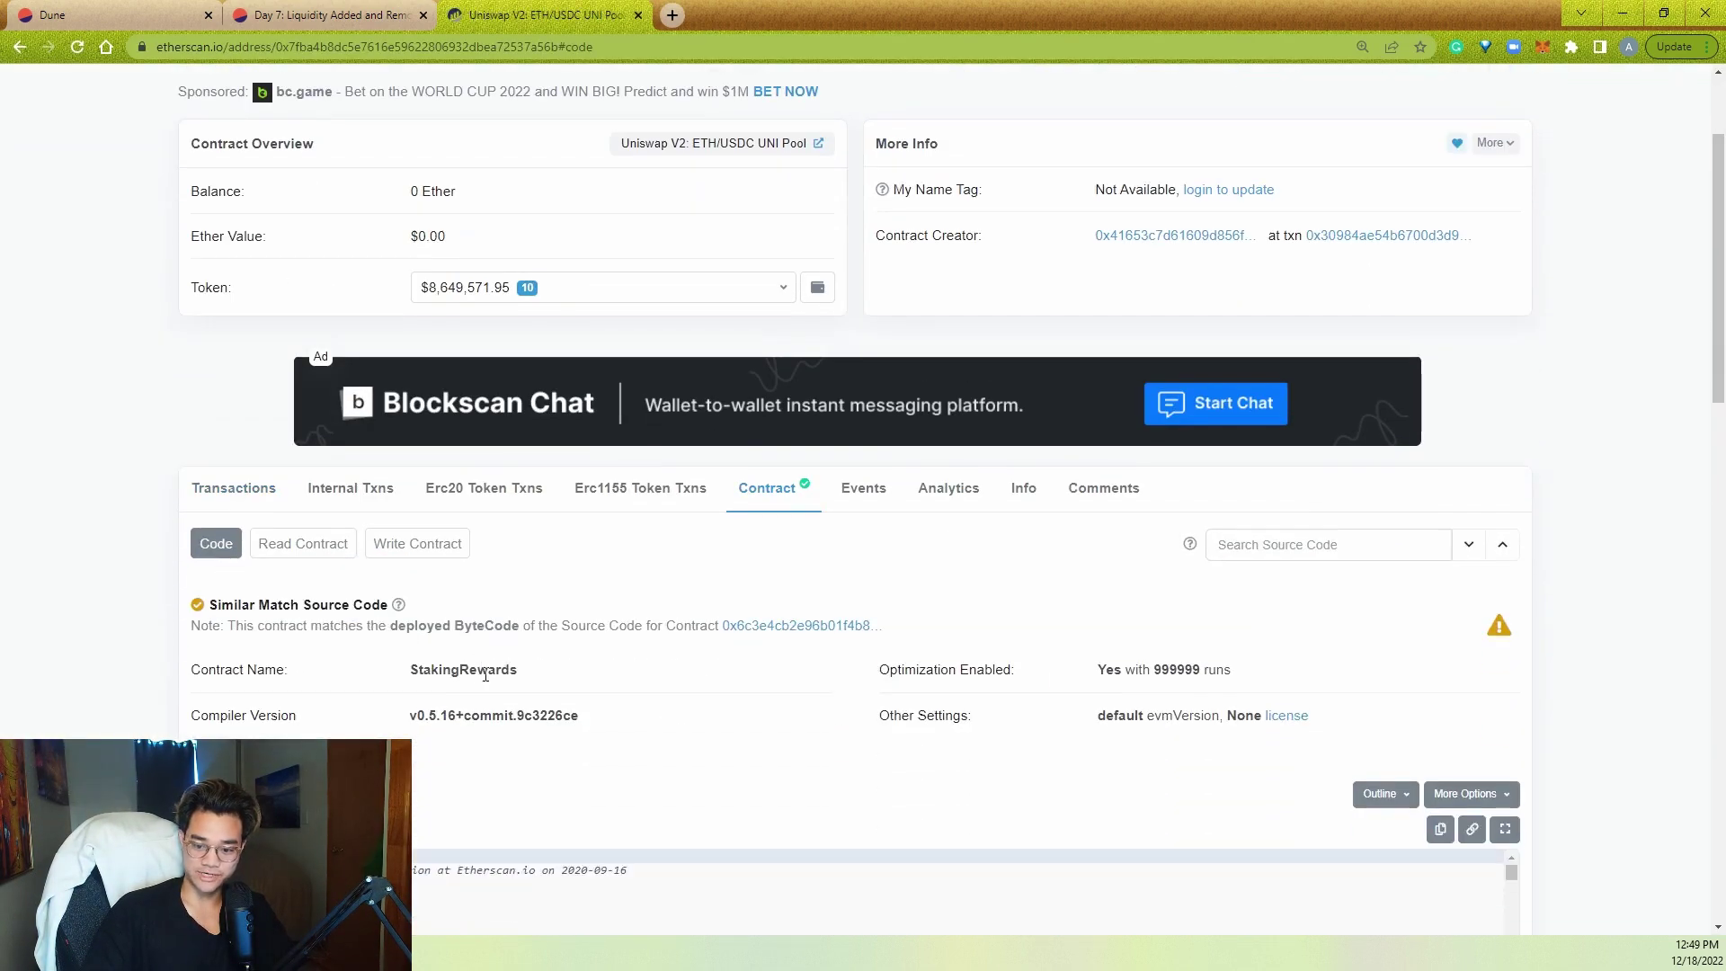
double_click(486, 674)
scroll(643, 674, "up", 2)
left_click(152, 576)
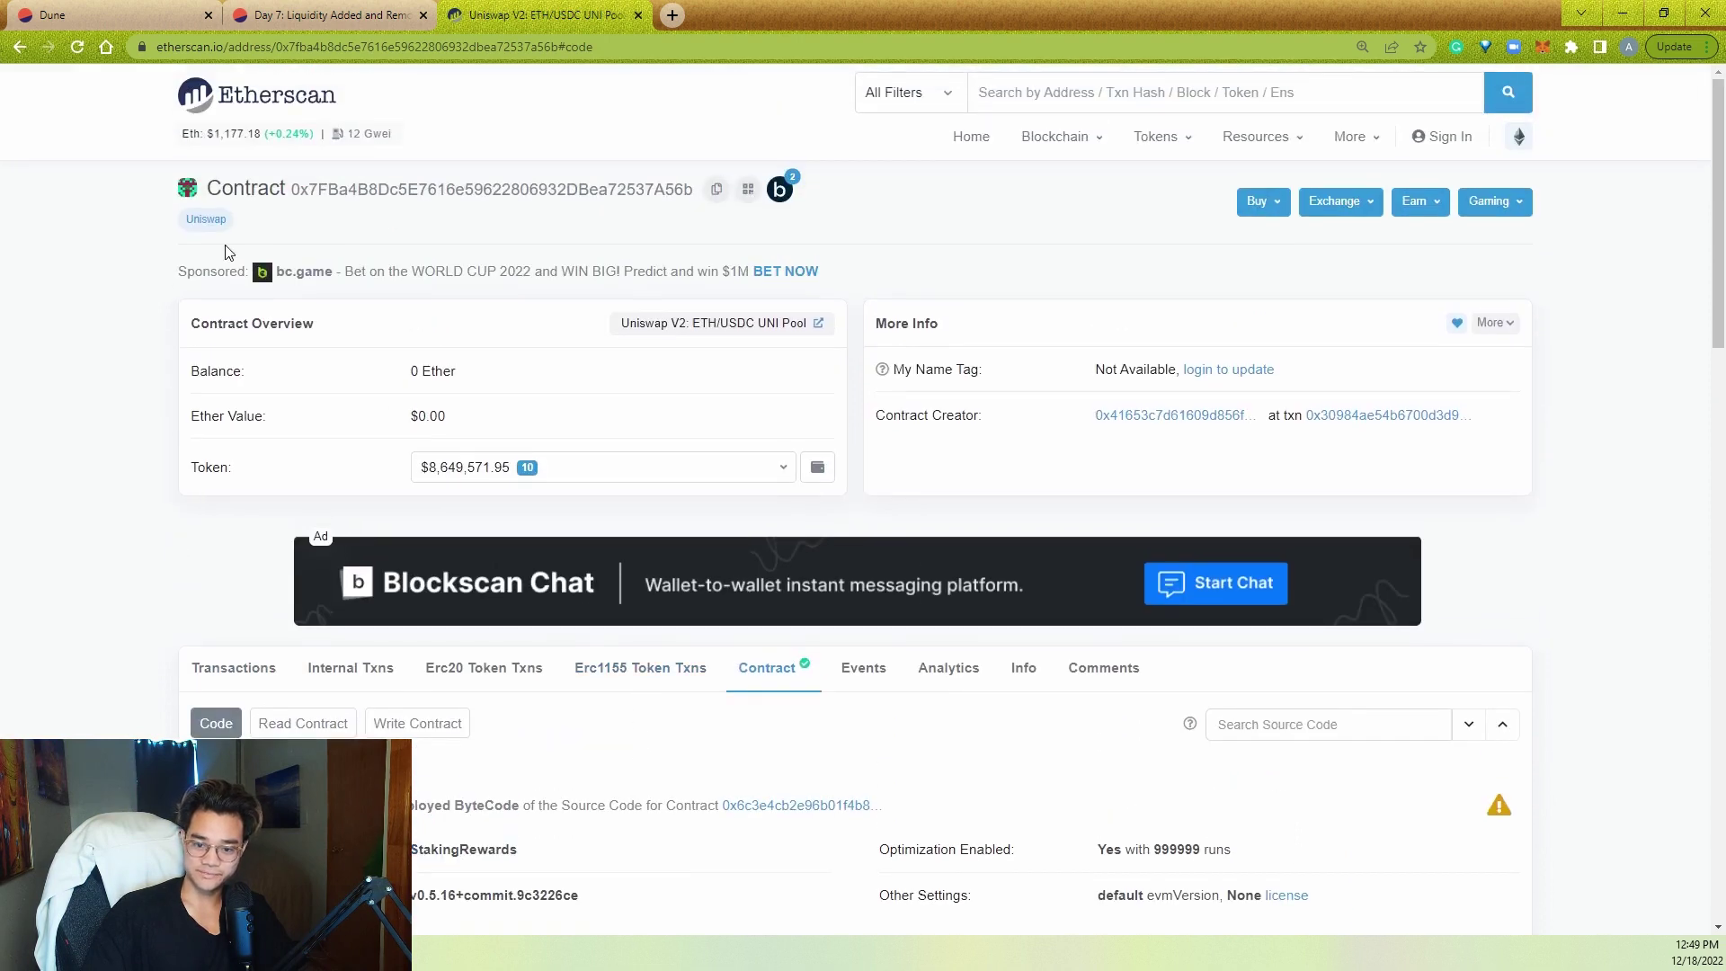
- Return to the holder balances query in Dune and display the Held Holder Type pie chart
left_click(321, 11)
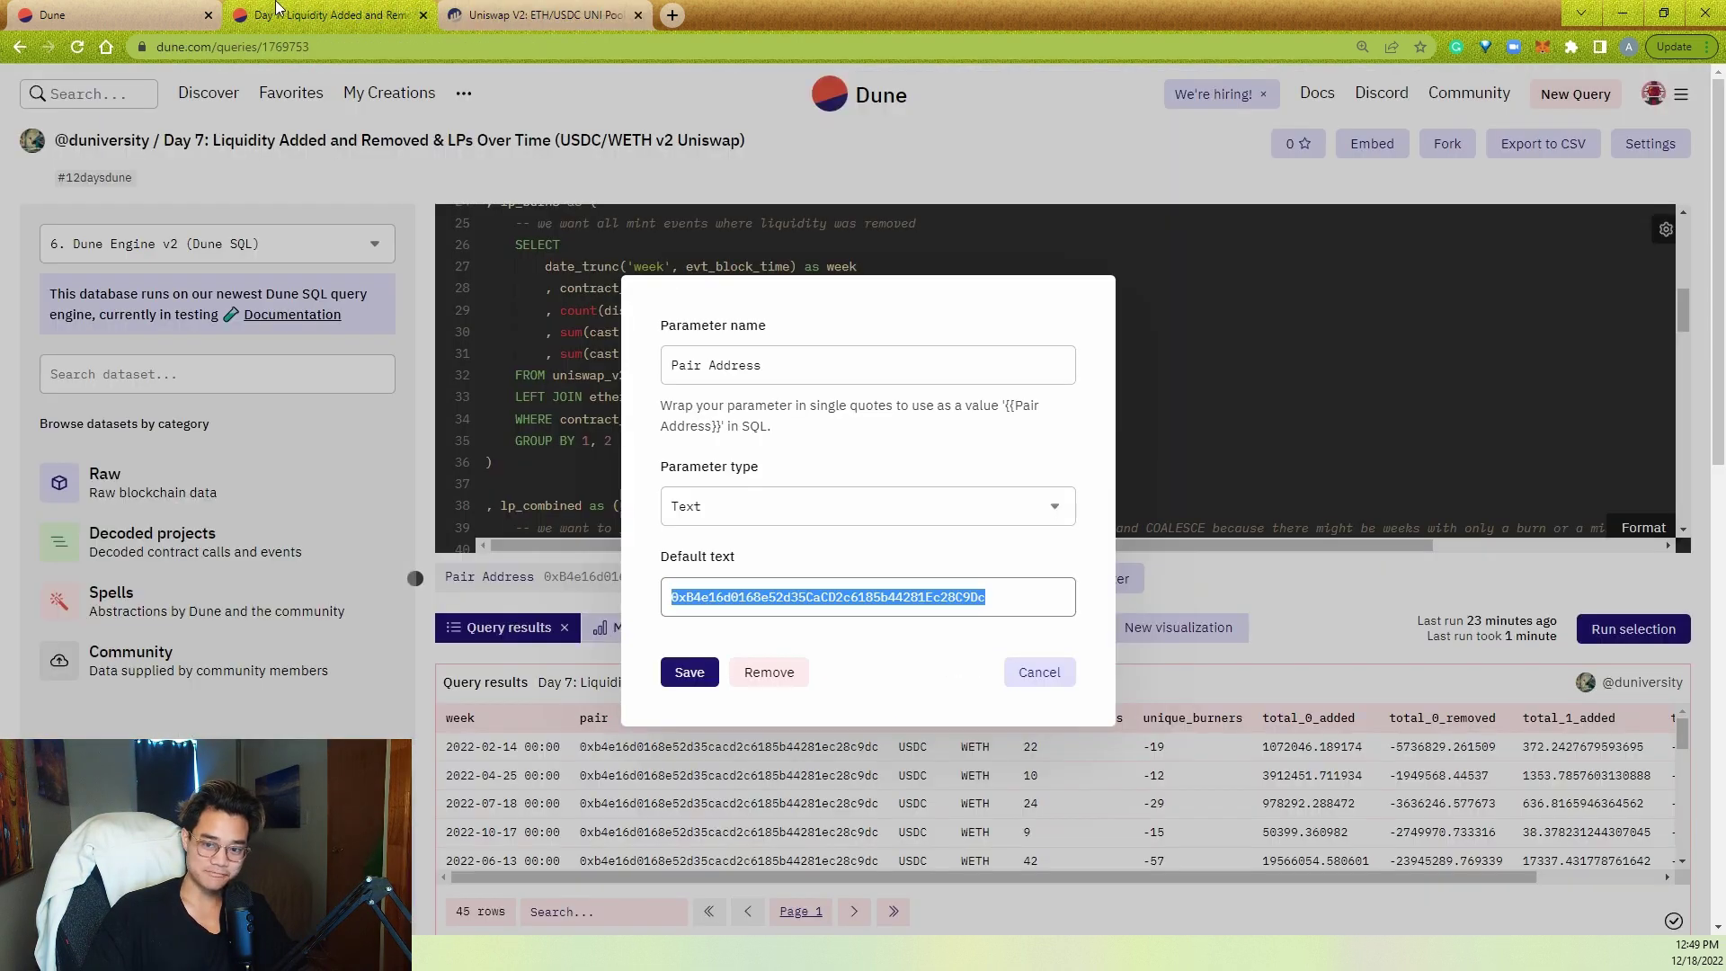
left_click(157, 12)
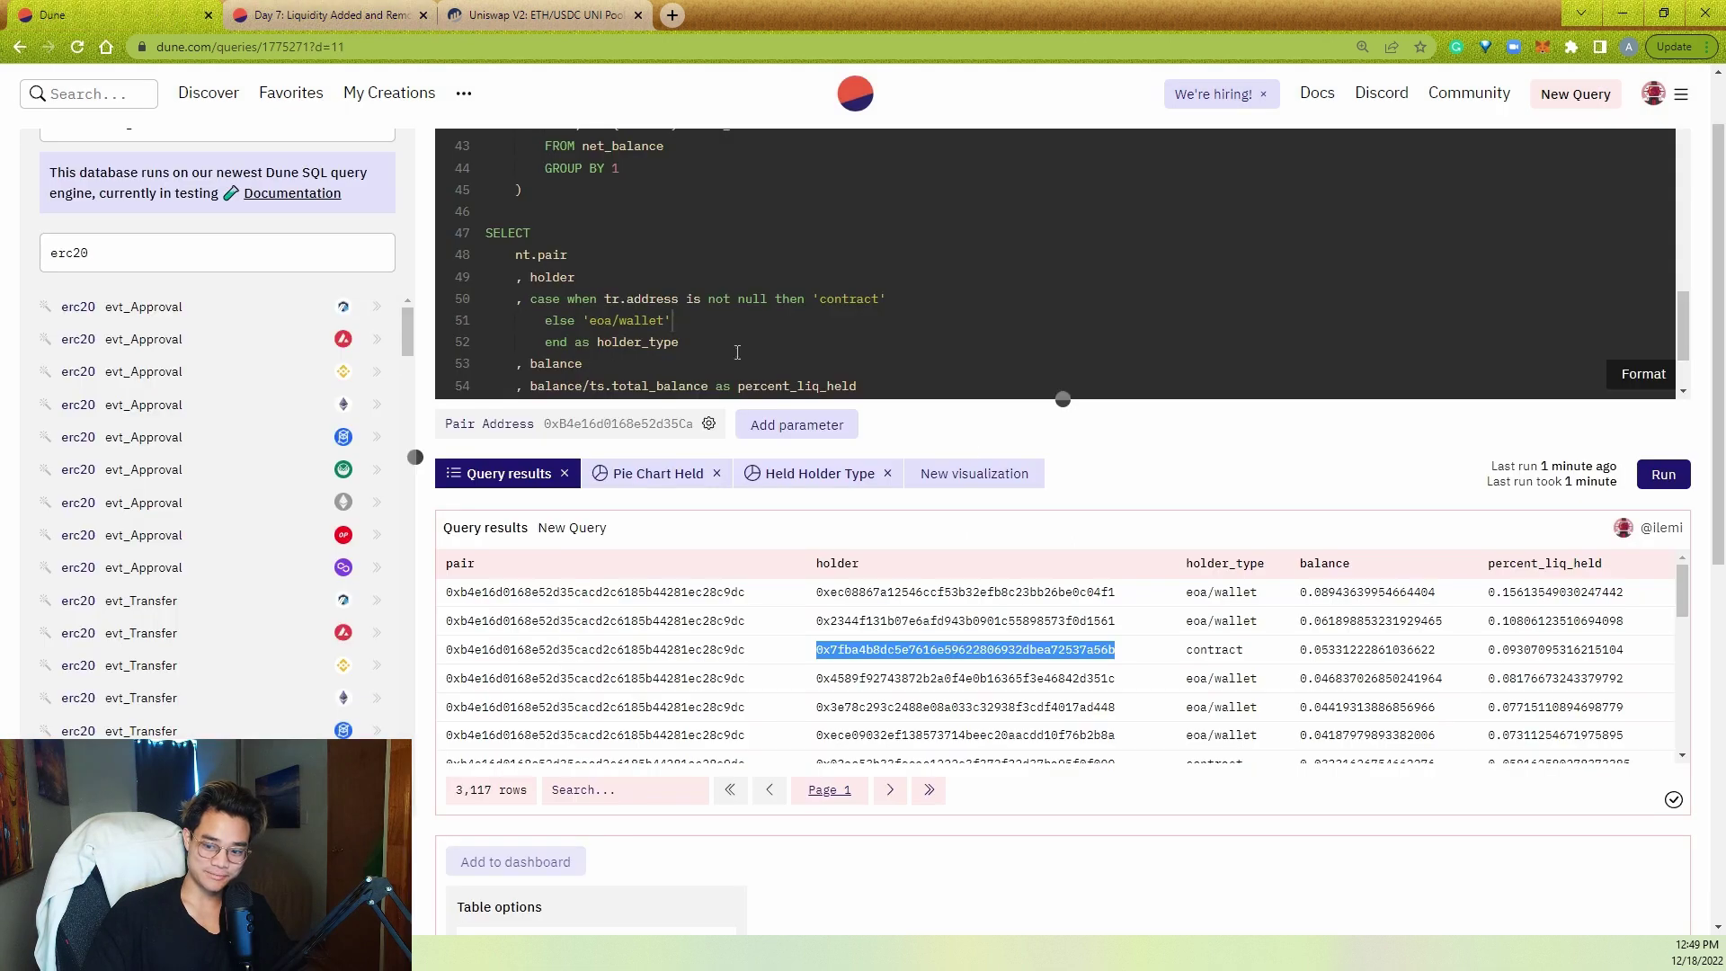
left_click(787, 471)
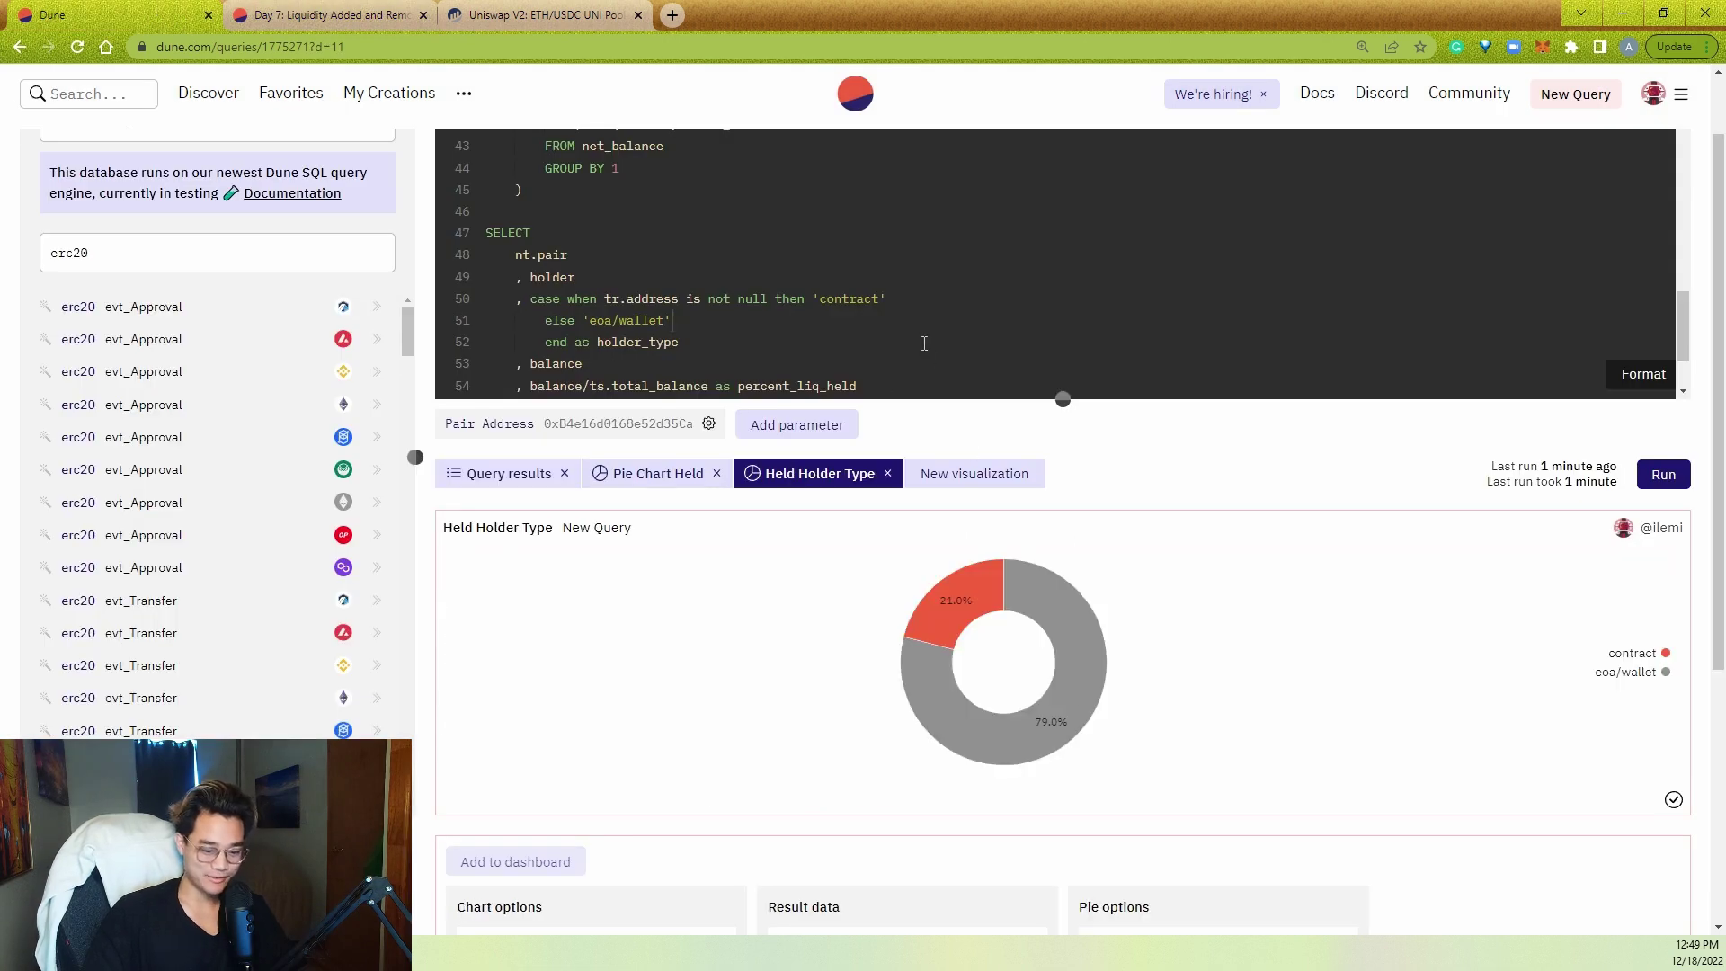